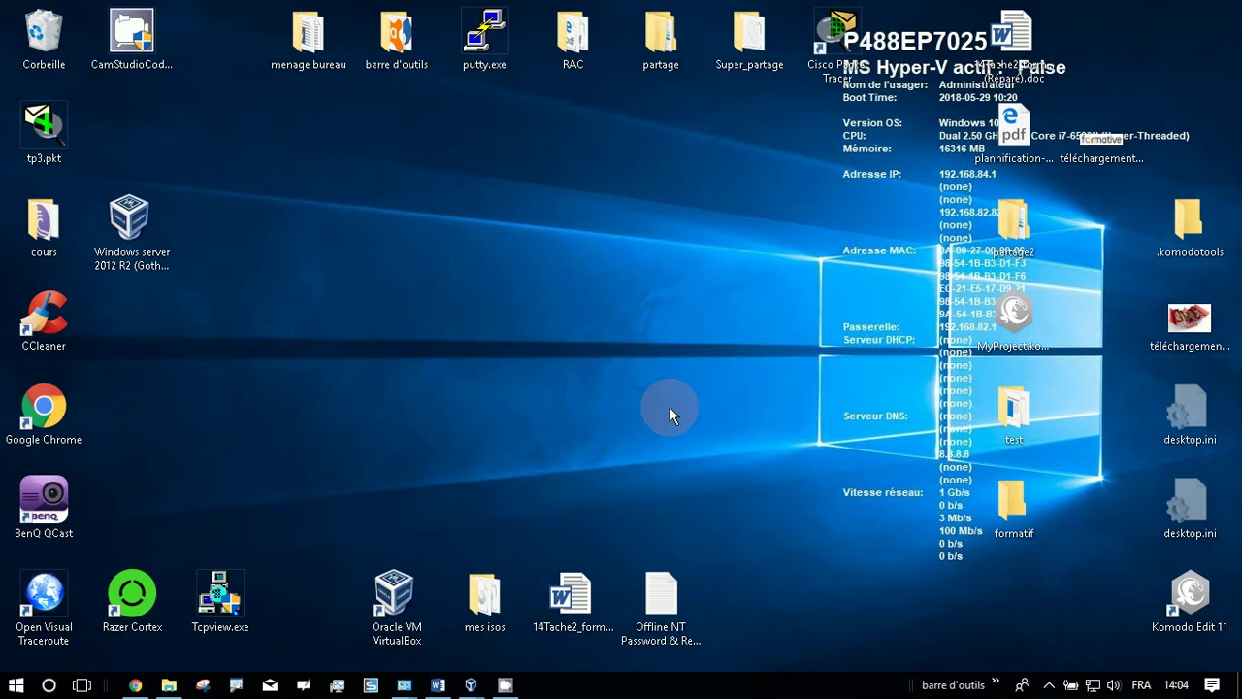
# - Open the Windows features list through Programmes et fonctionnalités in the Control Panel, maximized, and expand Internet Information Services
pyautogui.press('super+r')
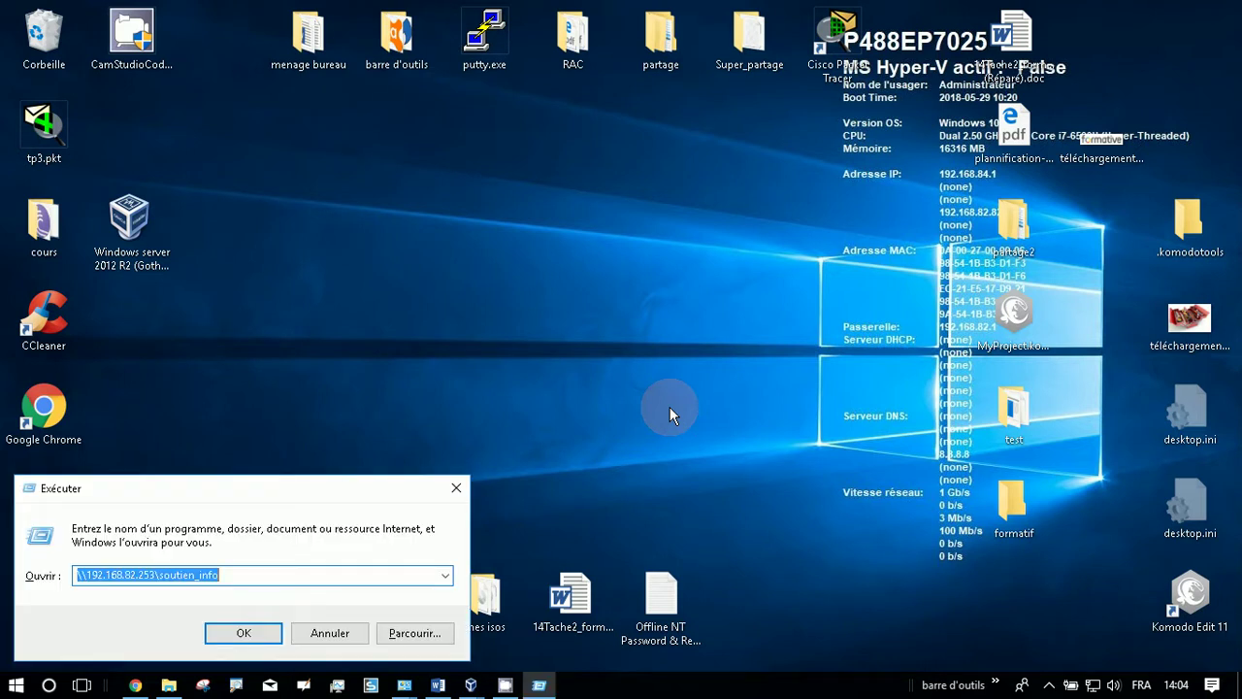
pyautogui.write('control')
pyautogui.press('Return')
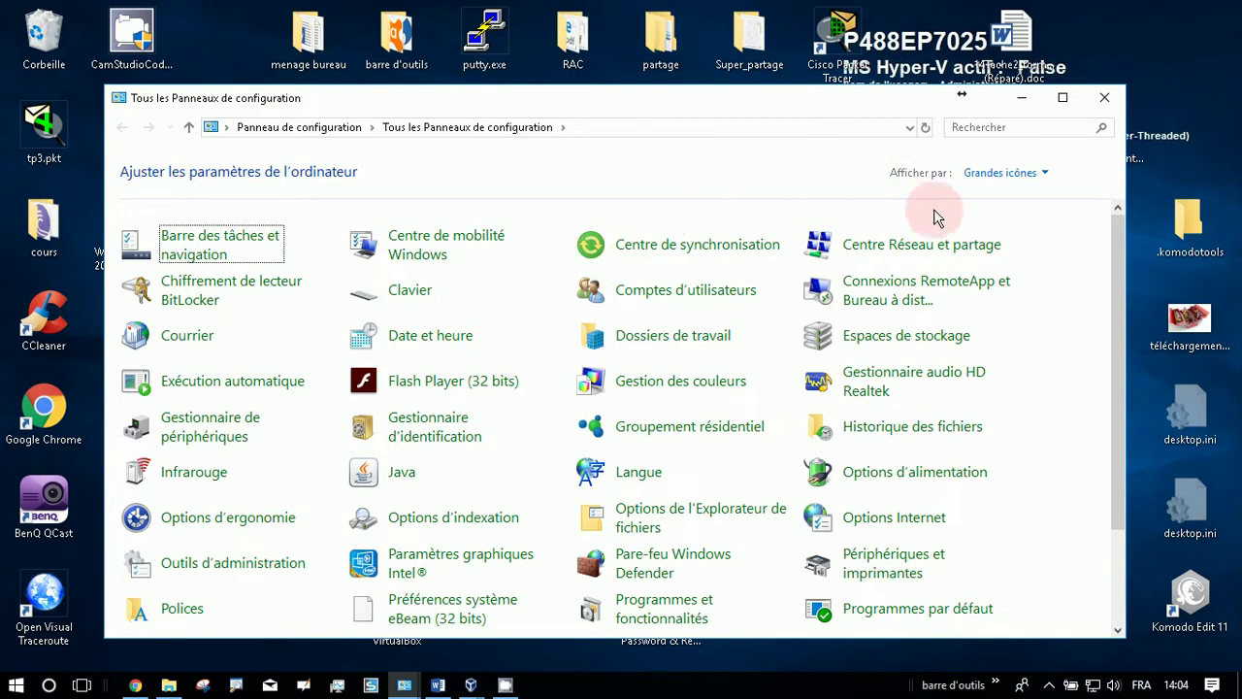
pyautogui.moveTo(1118, 258); pyautogui.dragTo(1118, 431)
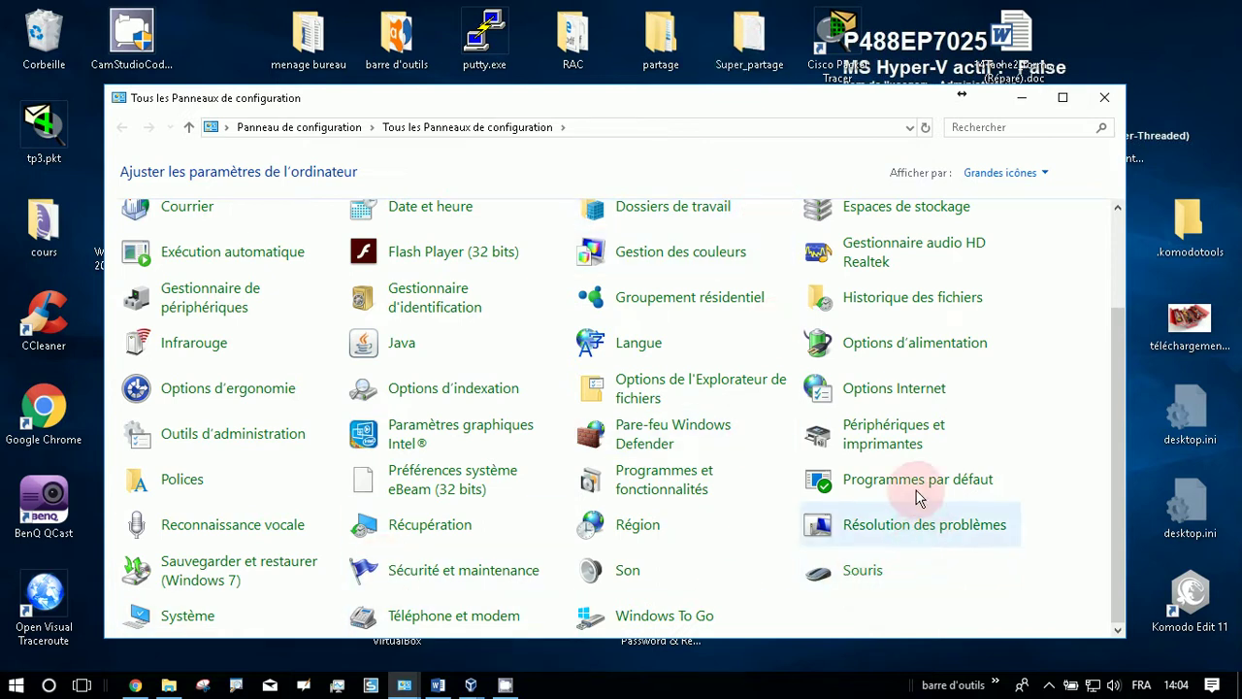
pyautogui.click(664, 479)
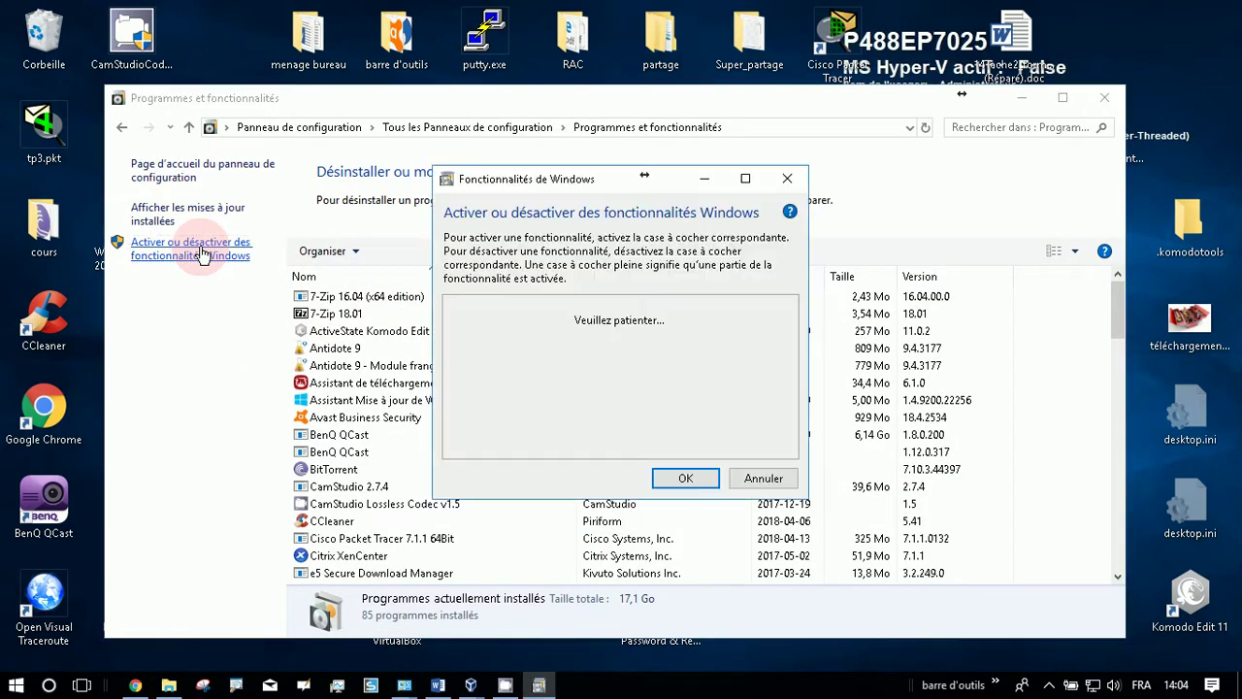
pyautogui.click(746, 178)
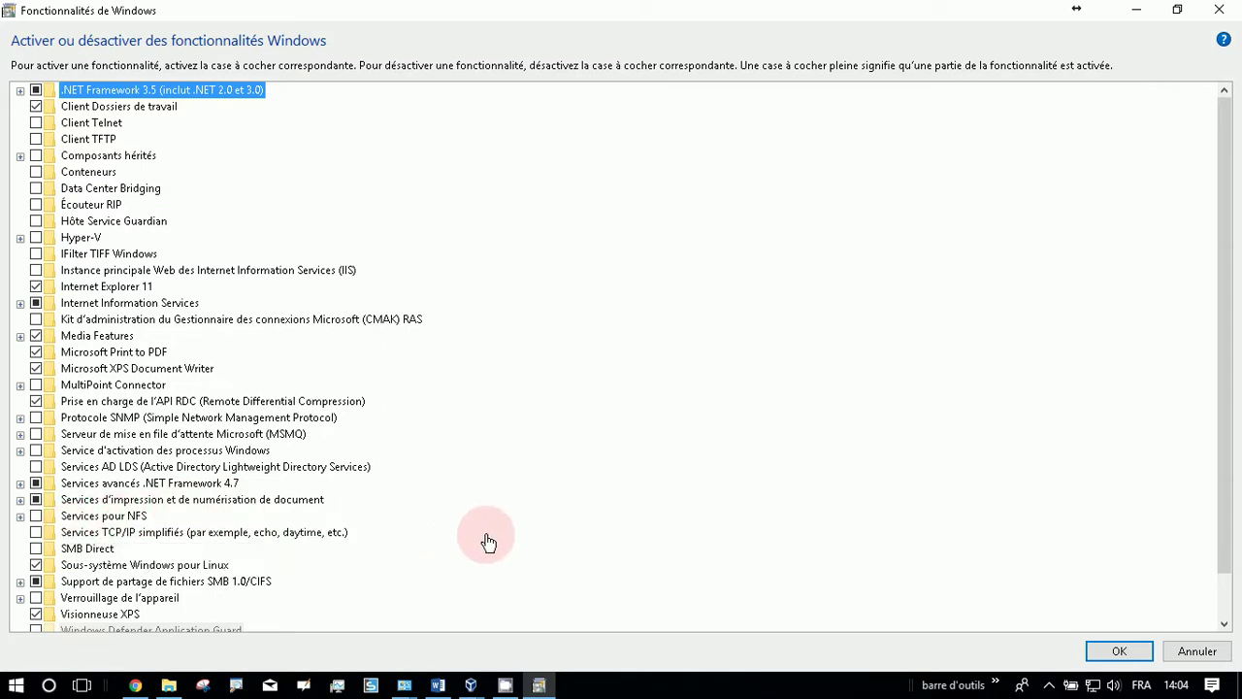
pyautogui.scroll(-1, 313, 457)
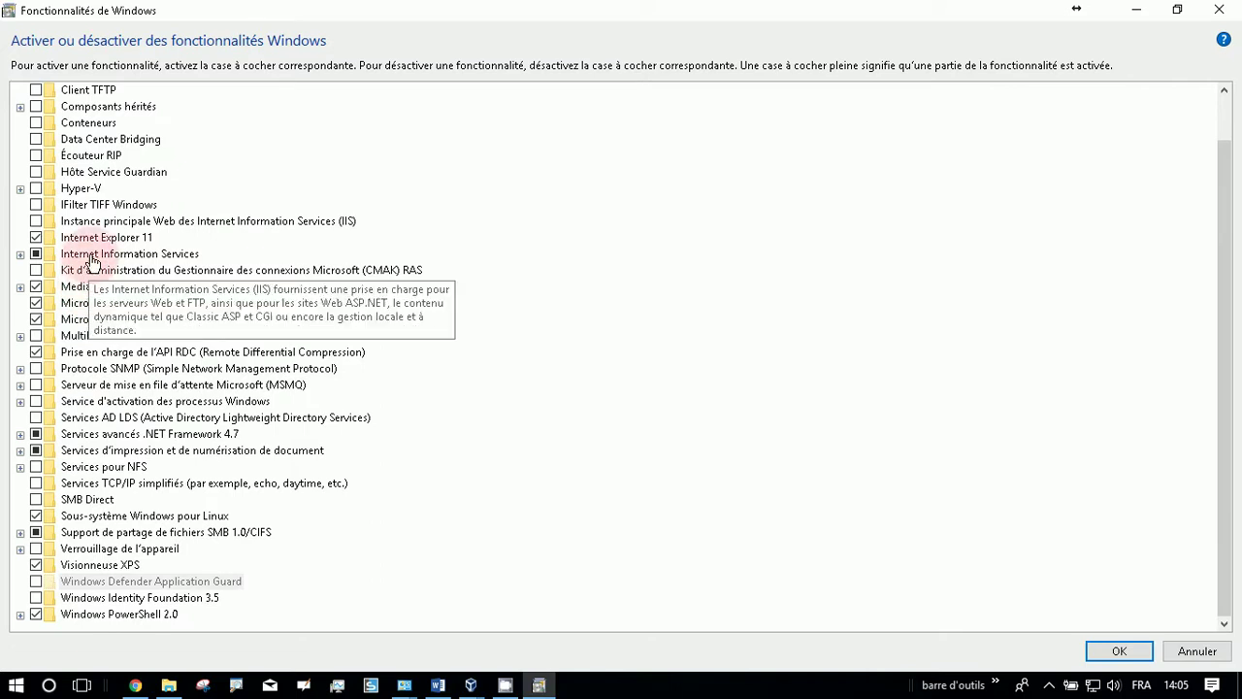
pyautogui.click(21, 254)
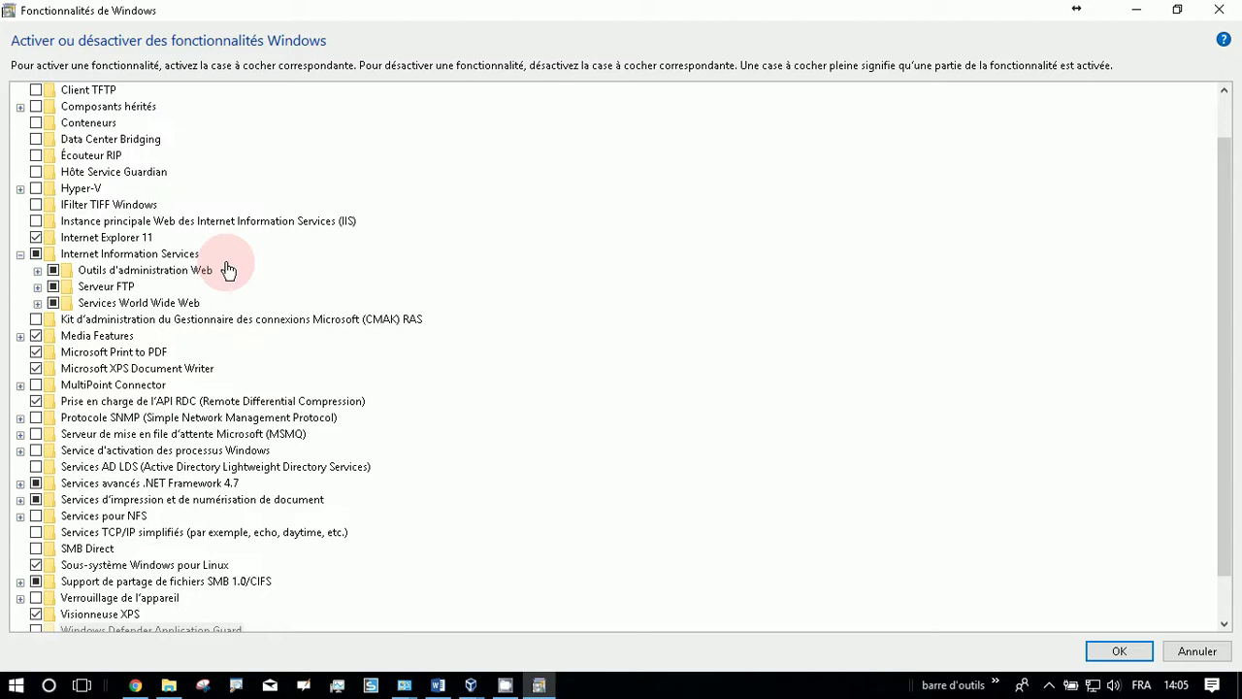
# - Launch an empty Microsoft Management Console with the mmc command
pyautogui.press('super+r')
pyautogui.write('w')
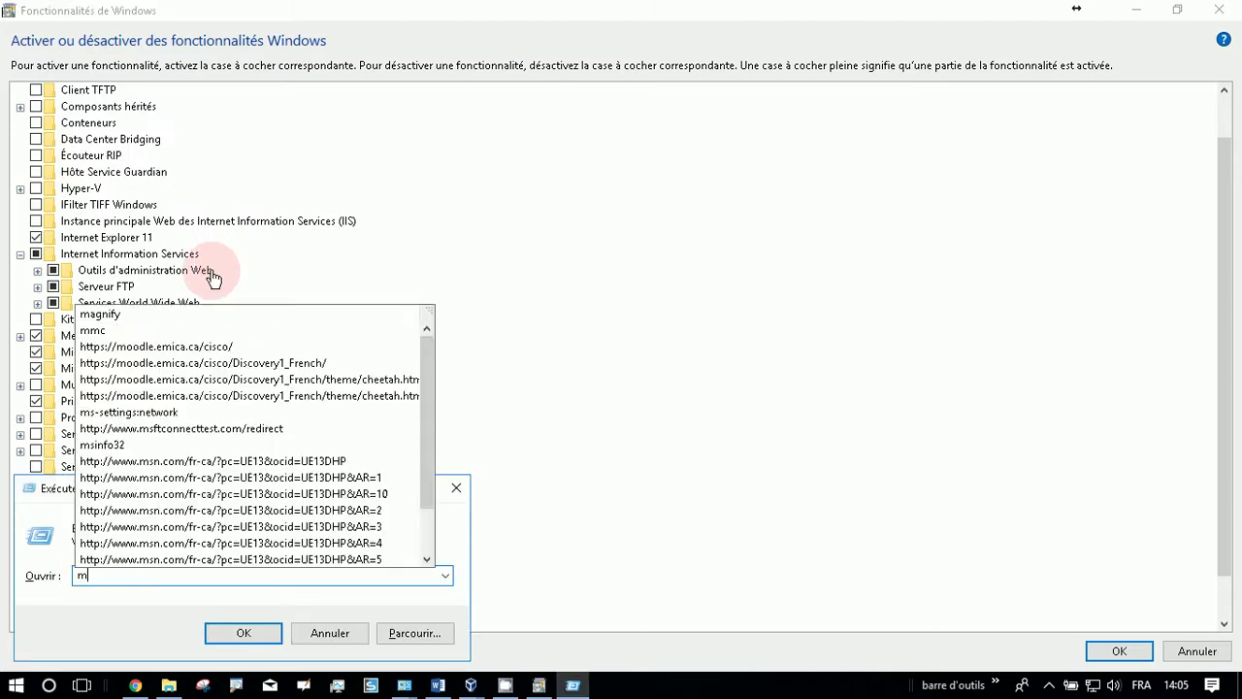
pyautogui.press('Return')
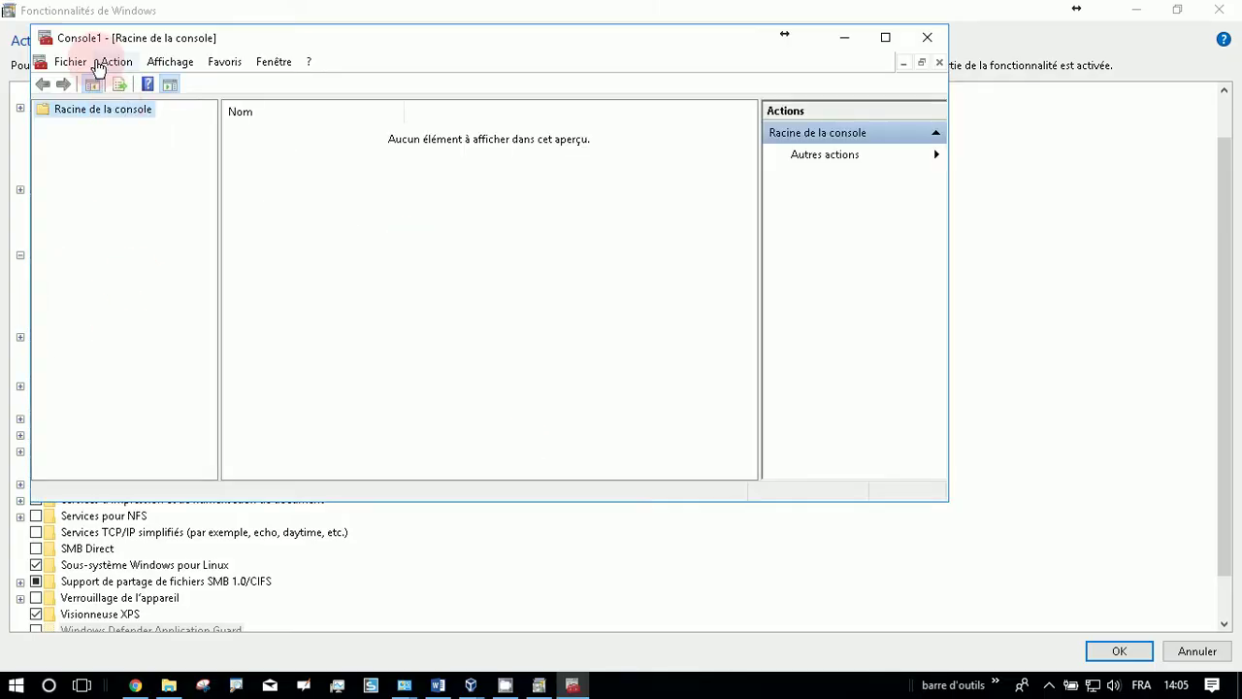
# - Add the Gestionnaire des services Internet (IIS) snap-in to the console and open the local server's home page in it
pyautogui.click(77, 61)
pyautogui.click(100, 169)
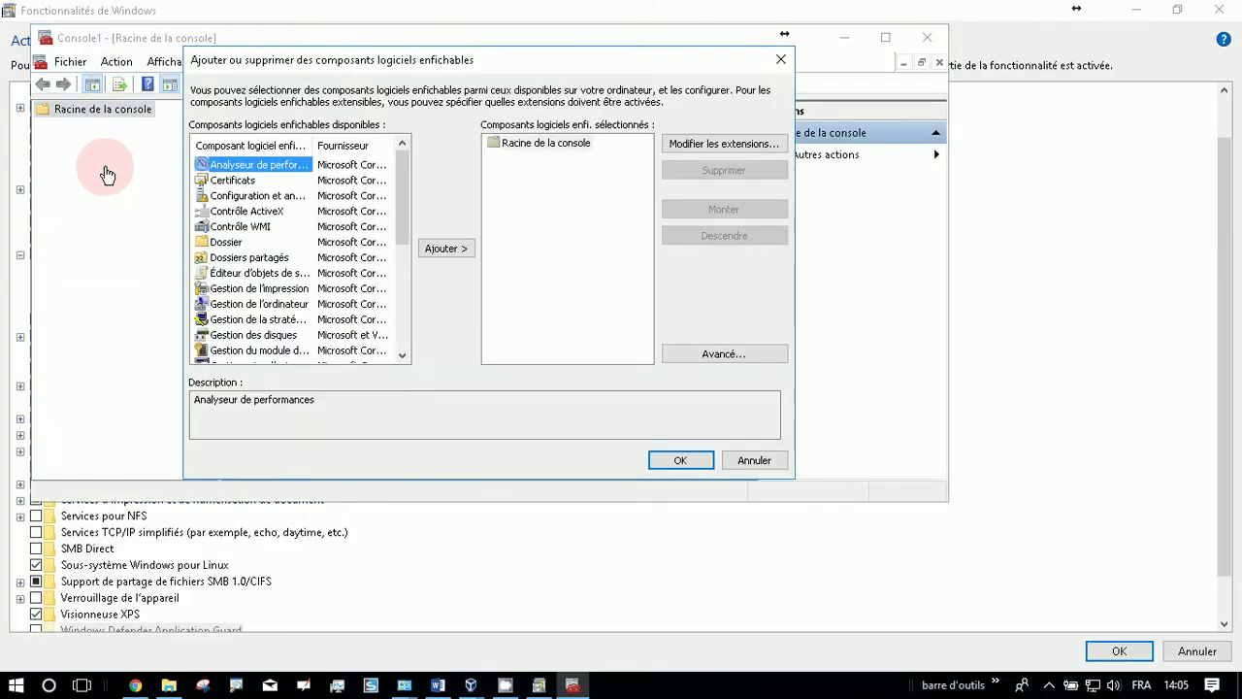
pyautogui.moveTo(405, 177); pyautogui.dragTo(405, 207)
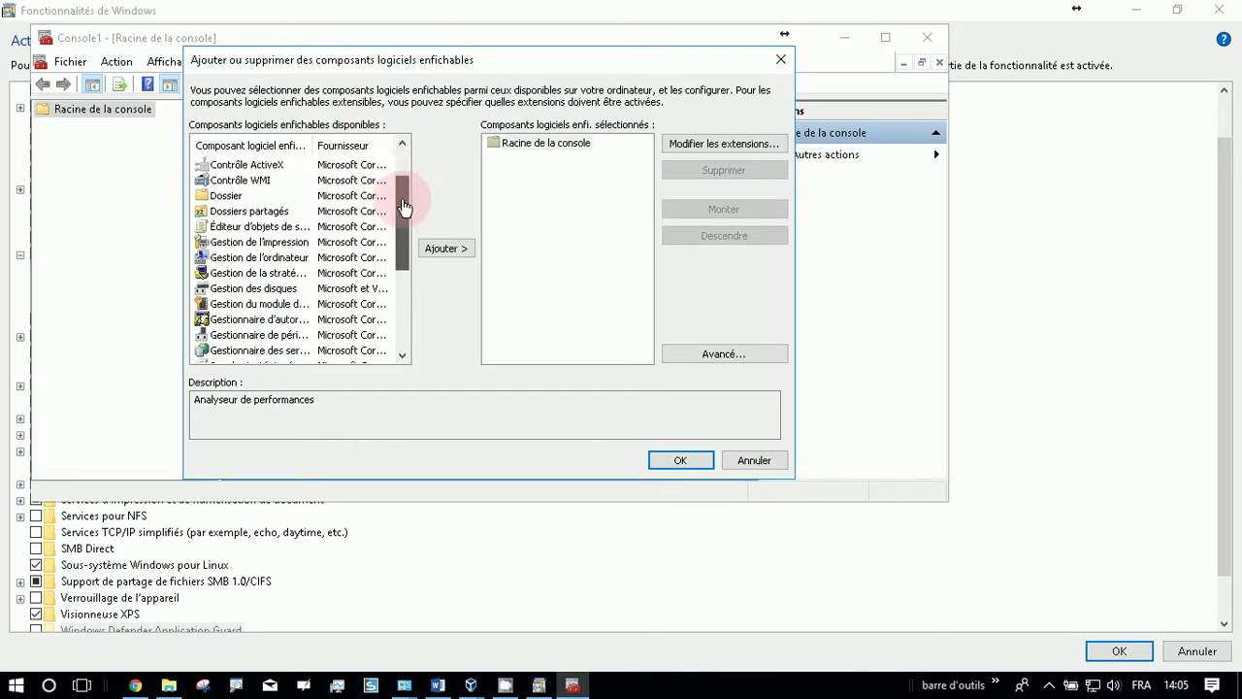
pyautogui.moveTo(313, 144); pyautogui.dragTo(385, 185)
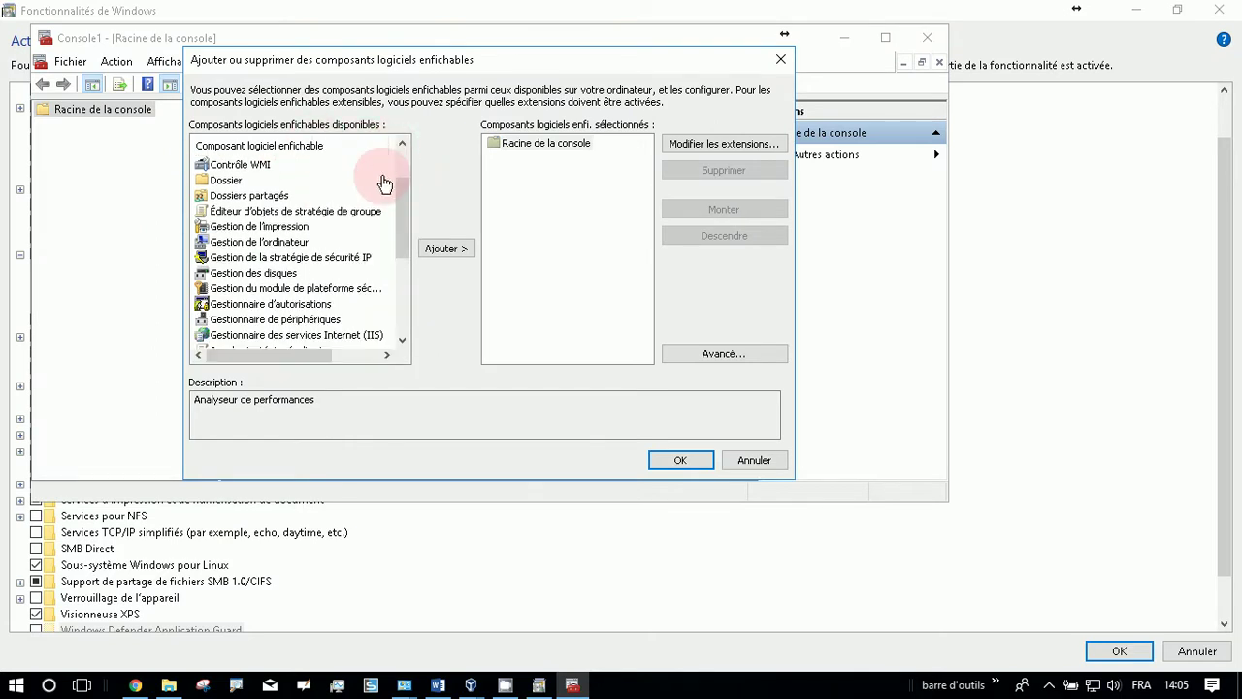
pyautogui.click(347, 336)
pyautogui.click(446, 249)
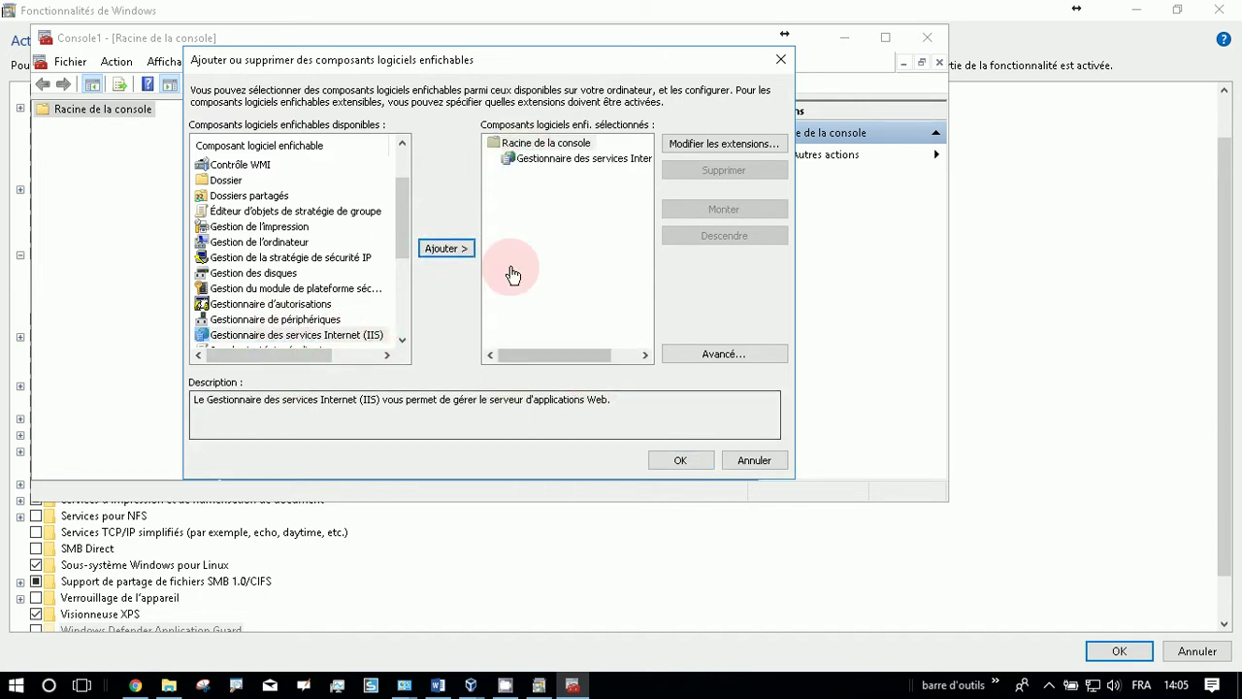
pyautogui.click(685, 462)
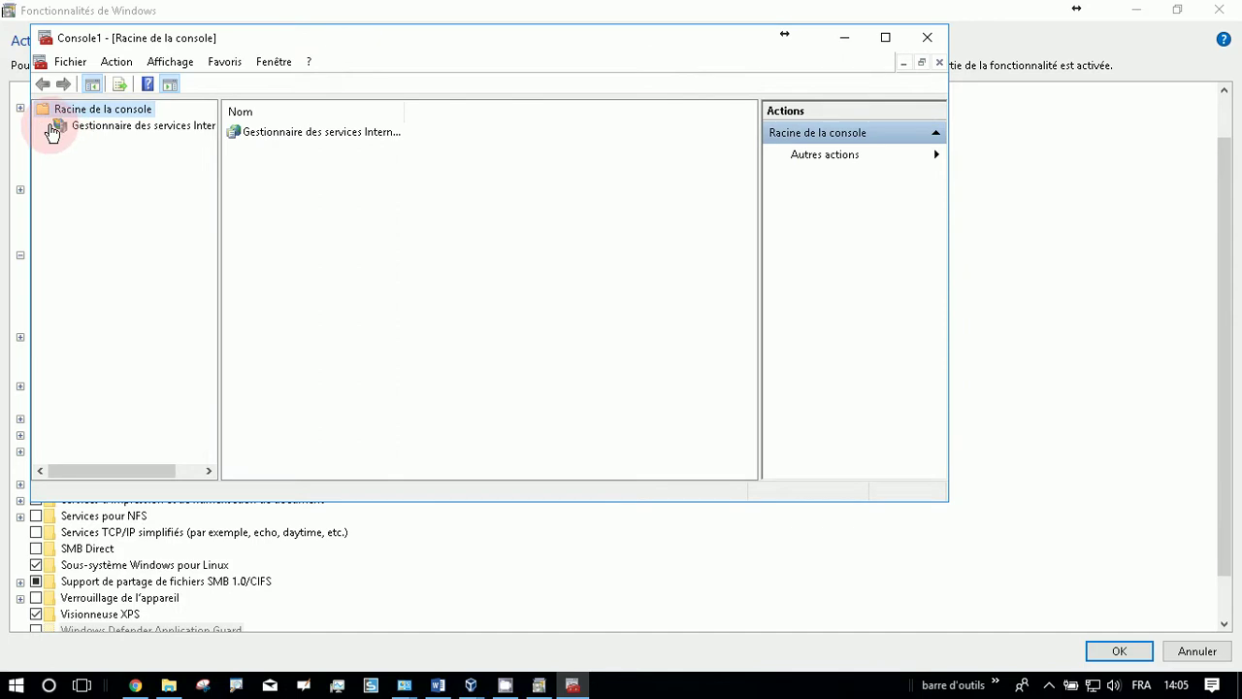
pyautogui.doubleClick(265, 133)
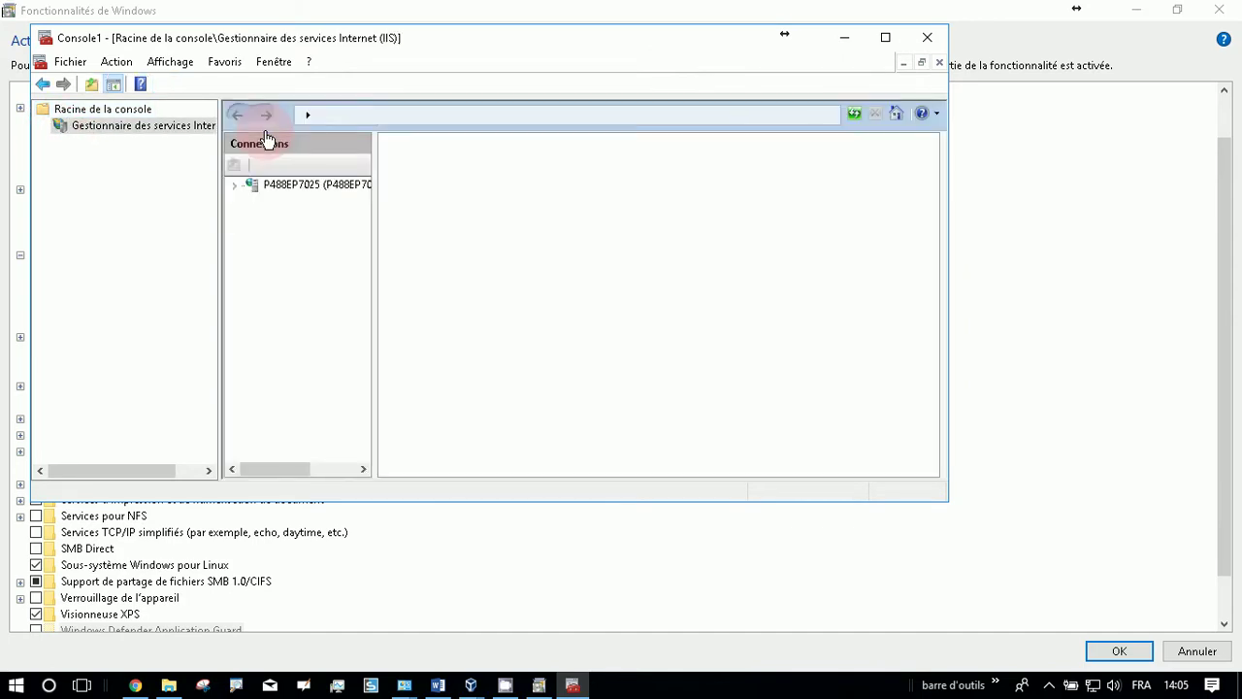
pyautogui.click(254, 190)
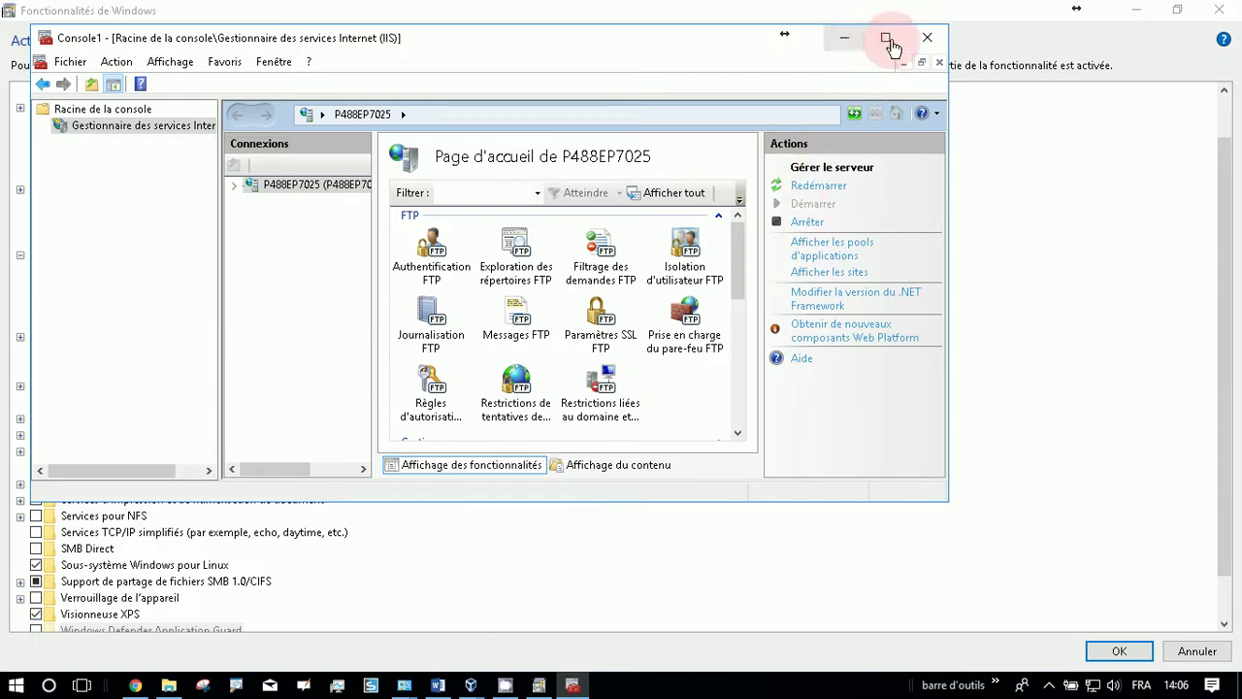
pyautogui.click(927, 36)
pyautogui.click(447, 313)
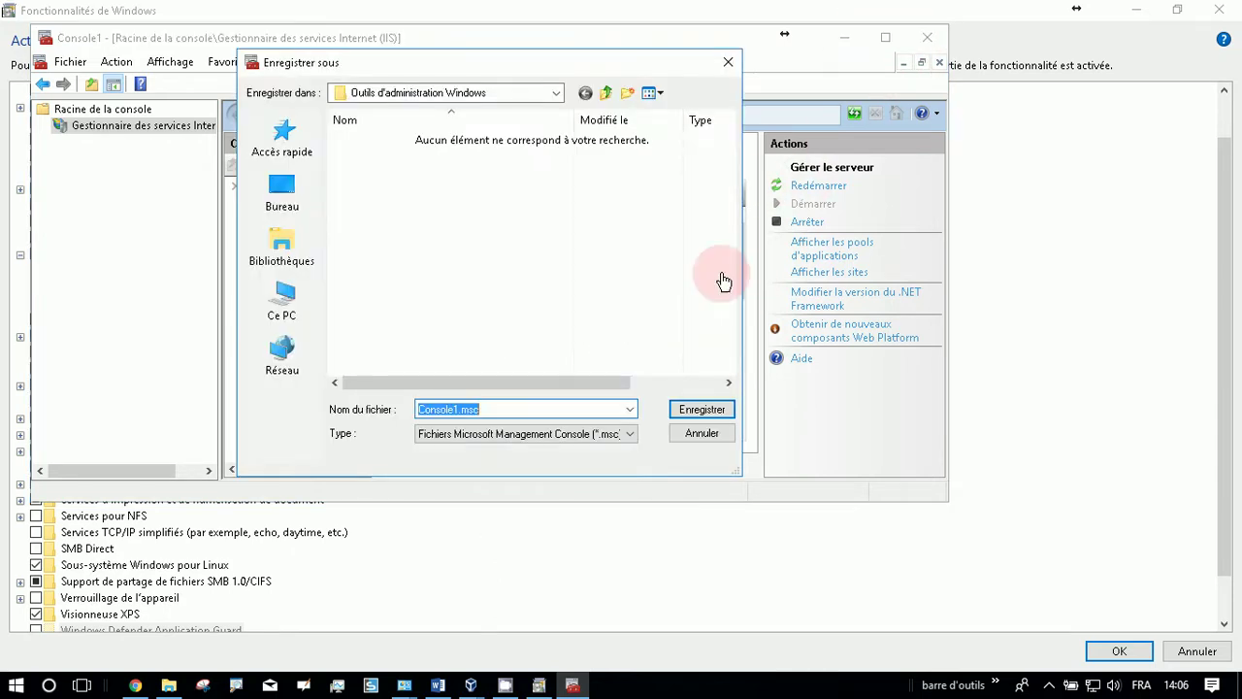
pyautogui.click(707, 435)
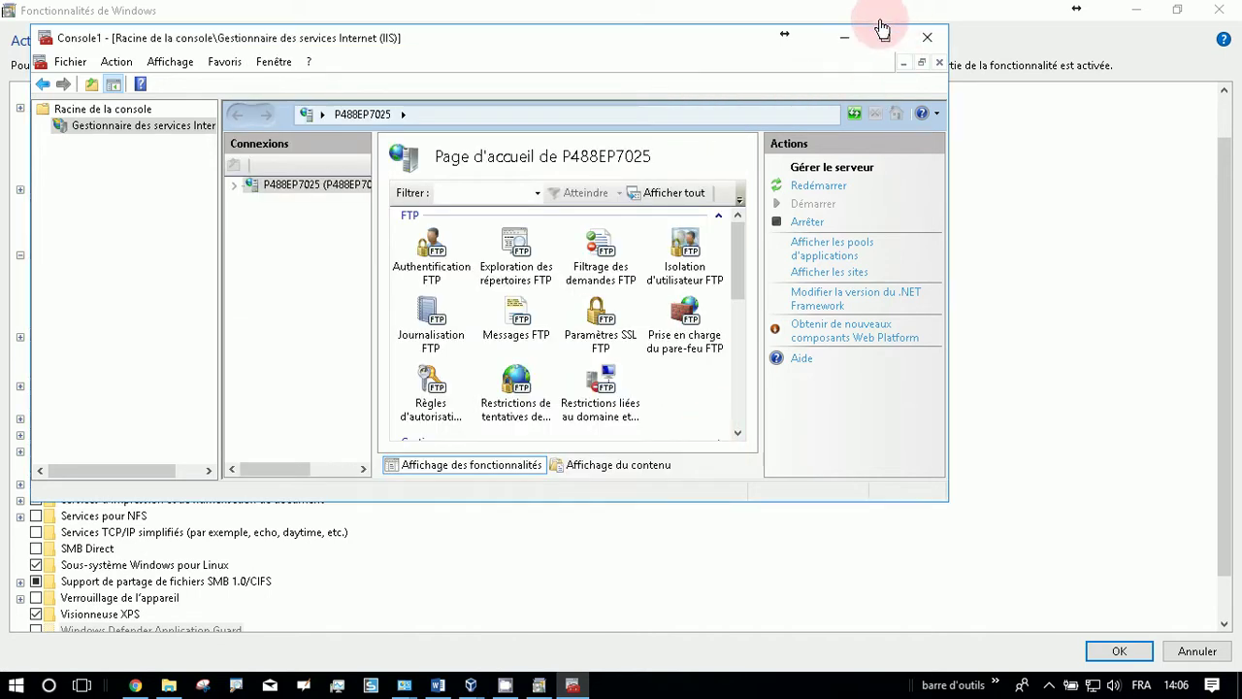
# - Minimize the console, Windows features and Programmes et fonctionnalités windows, and switch to the Windows server 2012 R2 (Gotham) virtual machine in VirtualBox
pyautogui.click(846, 38)
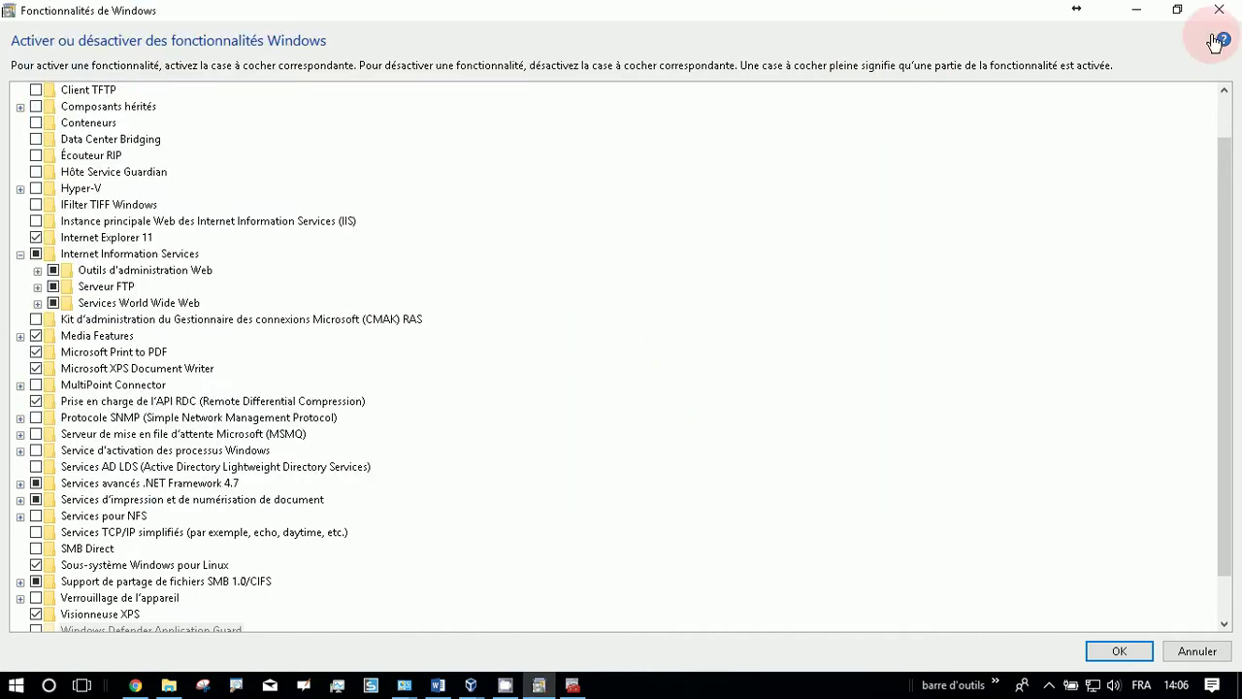
pyautogui.click(1137, 9)
pyautogui.moveTo(574, 689)
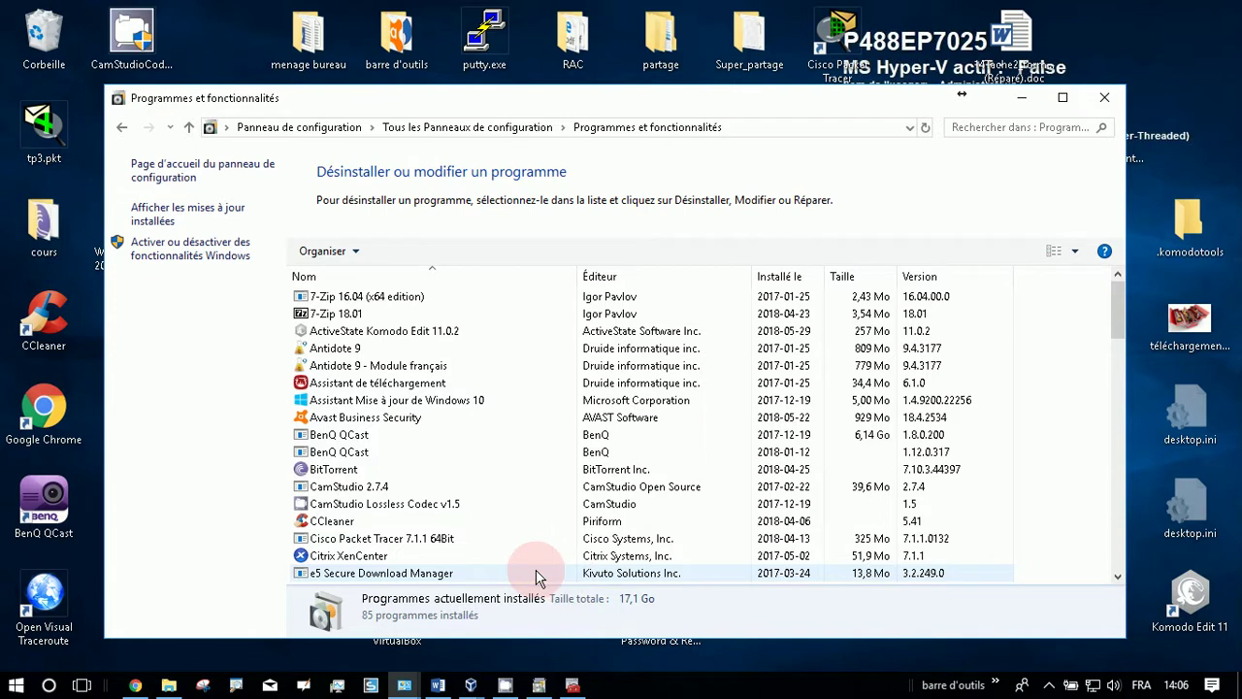
pyautogui.click(1021, 97)
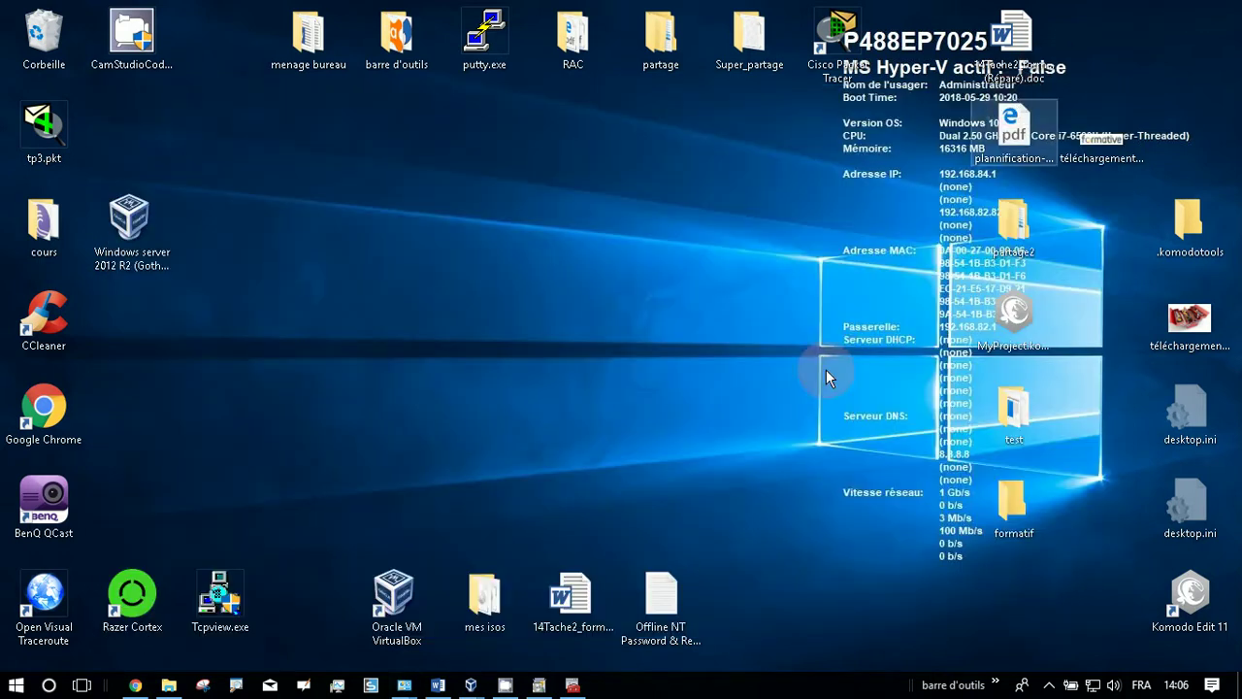
pyautogui.moveTo(472, 674)
pyautogui.click(472, 613)
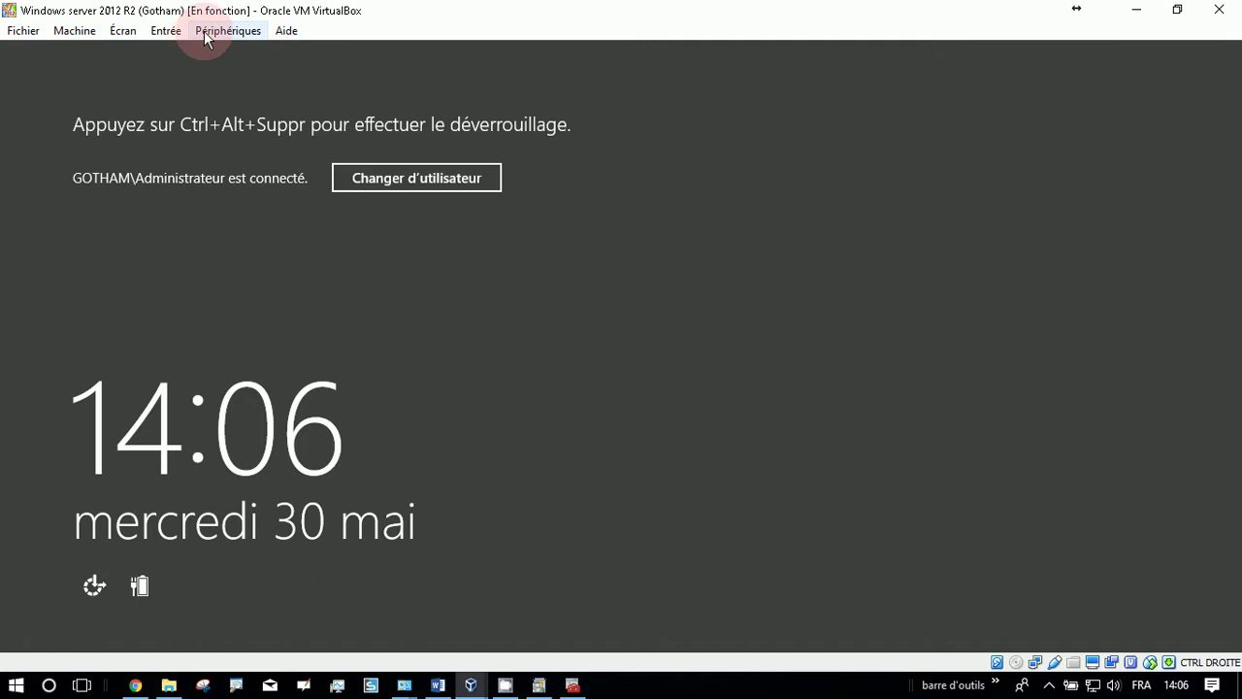
# - Unlock the virtual machine's administrator session with the account password and open Gestionnaire de serveur
pyautogui.click(162, 37)
pyautogui.moveTo(174, 49)
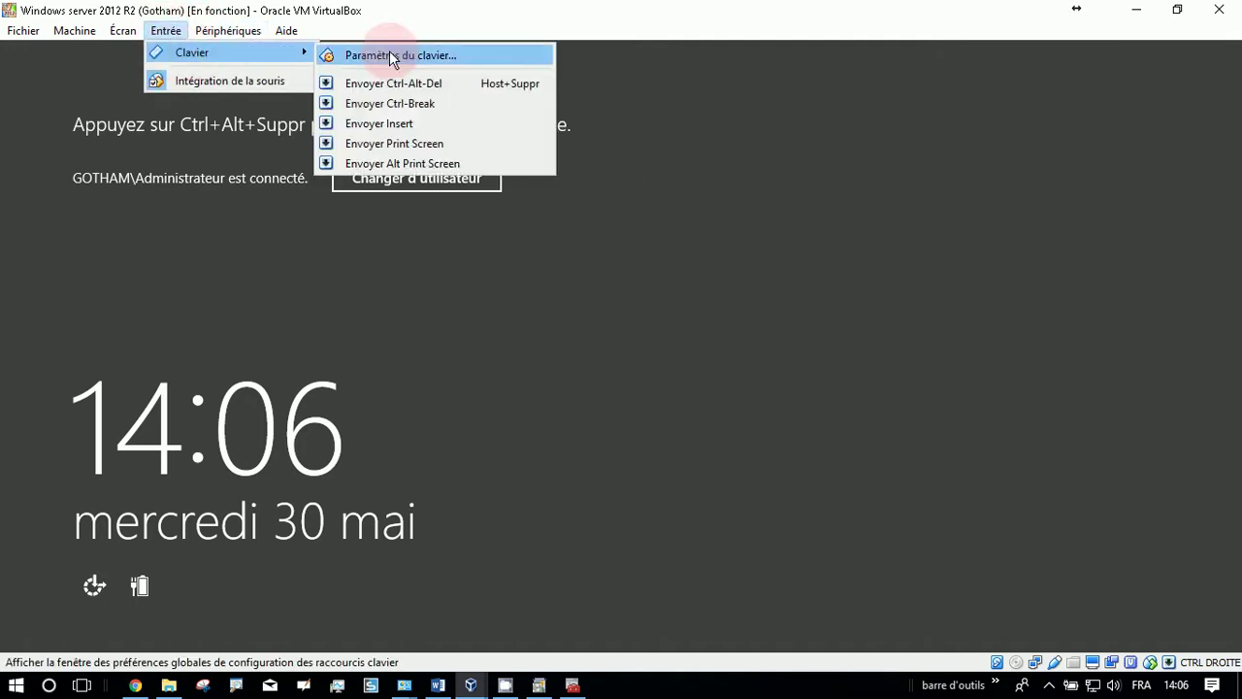
pyautogui.click(442, 85)
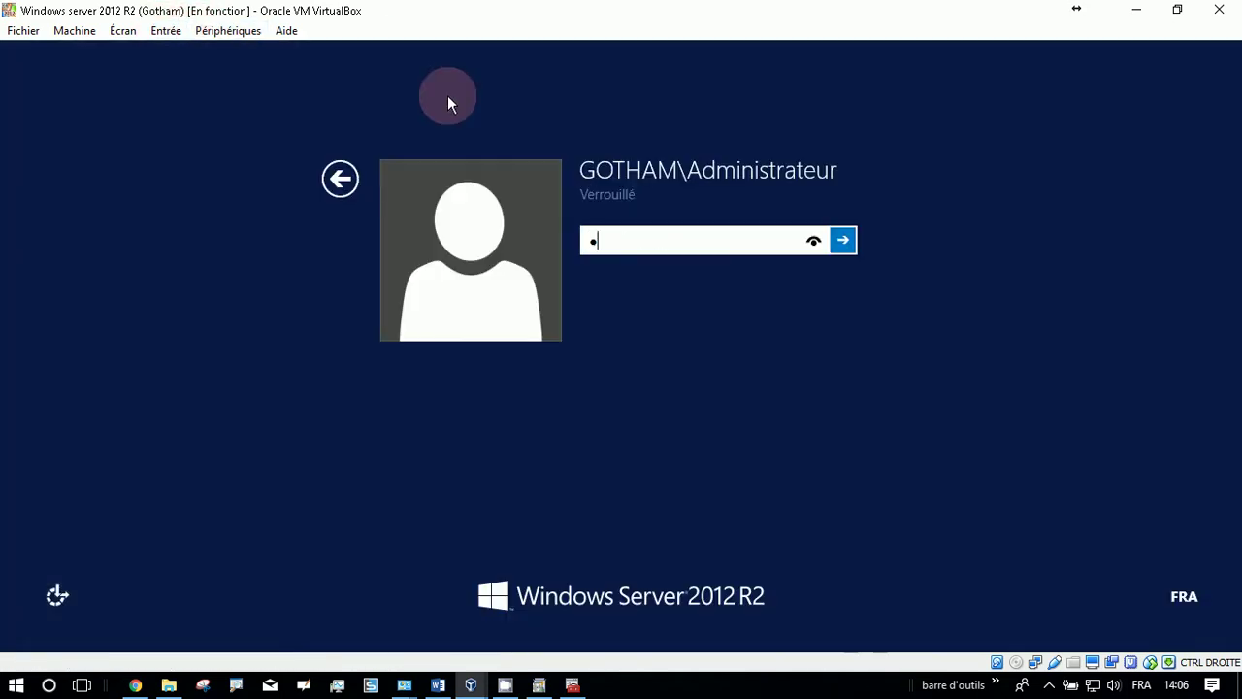
pyautogui.press('Return')
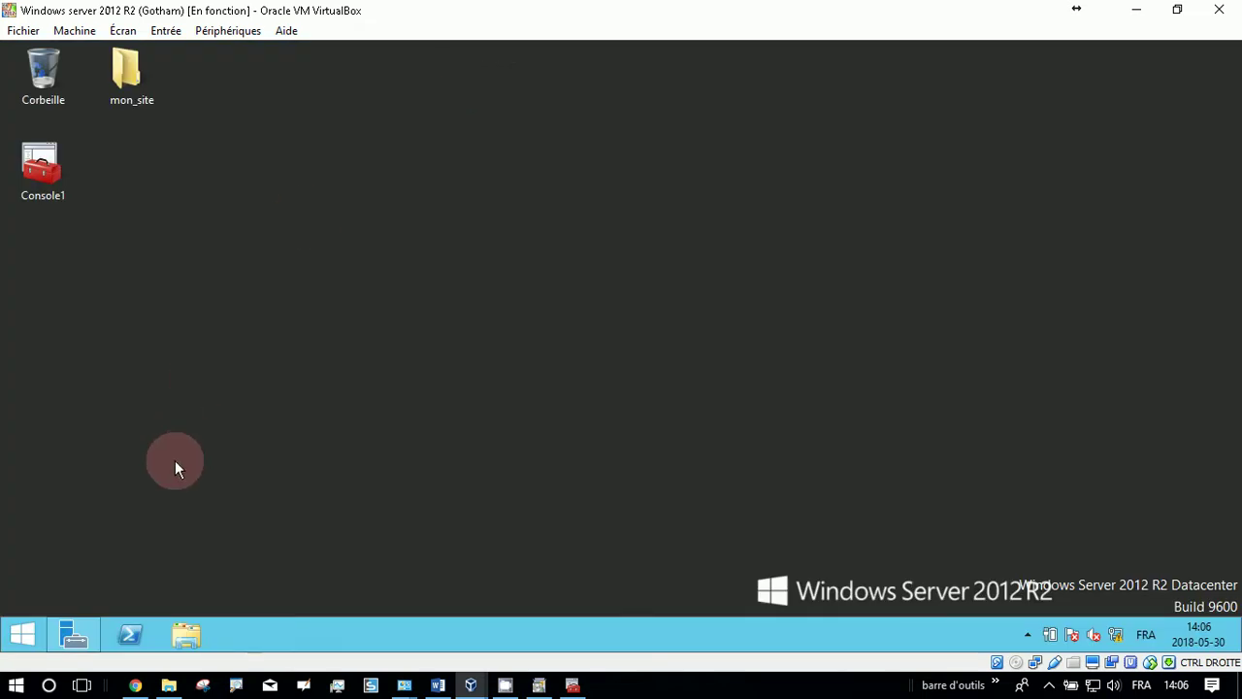
pyautogui.click(73, 636)
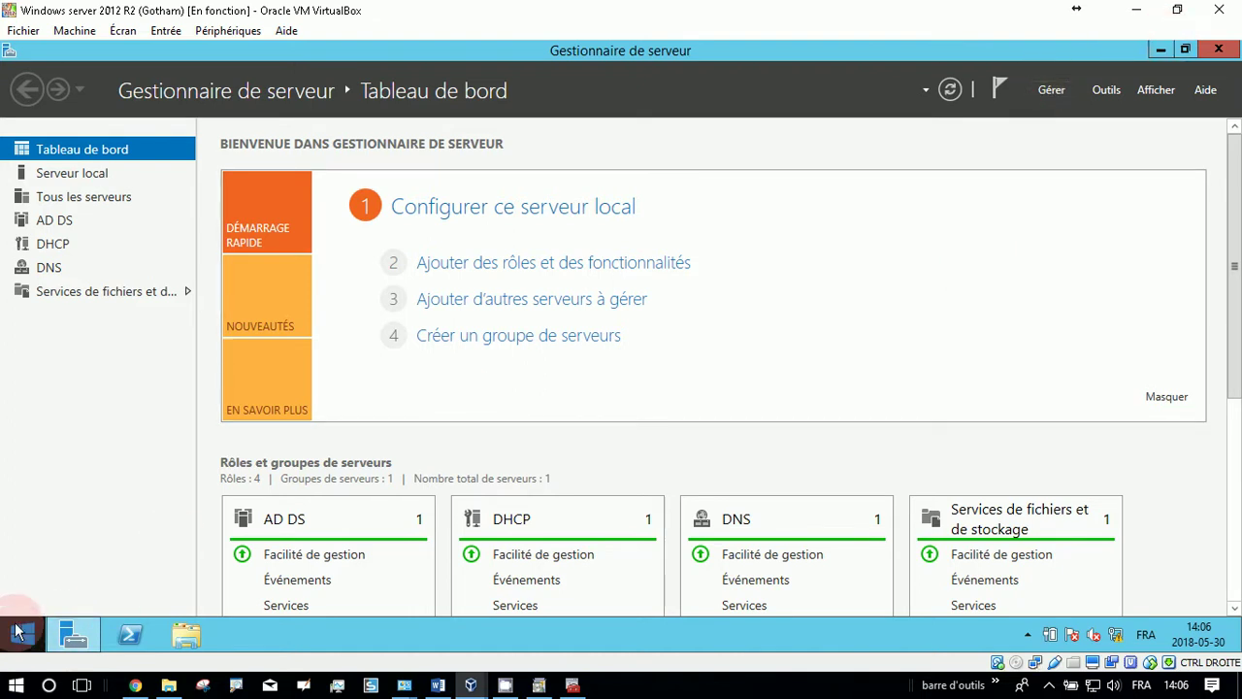
# - Open the virtual server's Control Panel with the control command and display it as Grandes icônes
pyautogui.press('super+r')
pyautogui.write('contro')
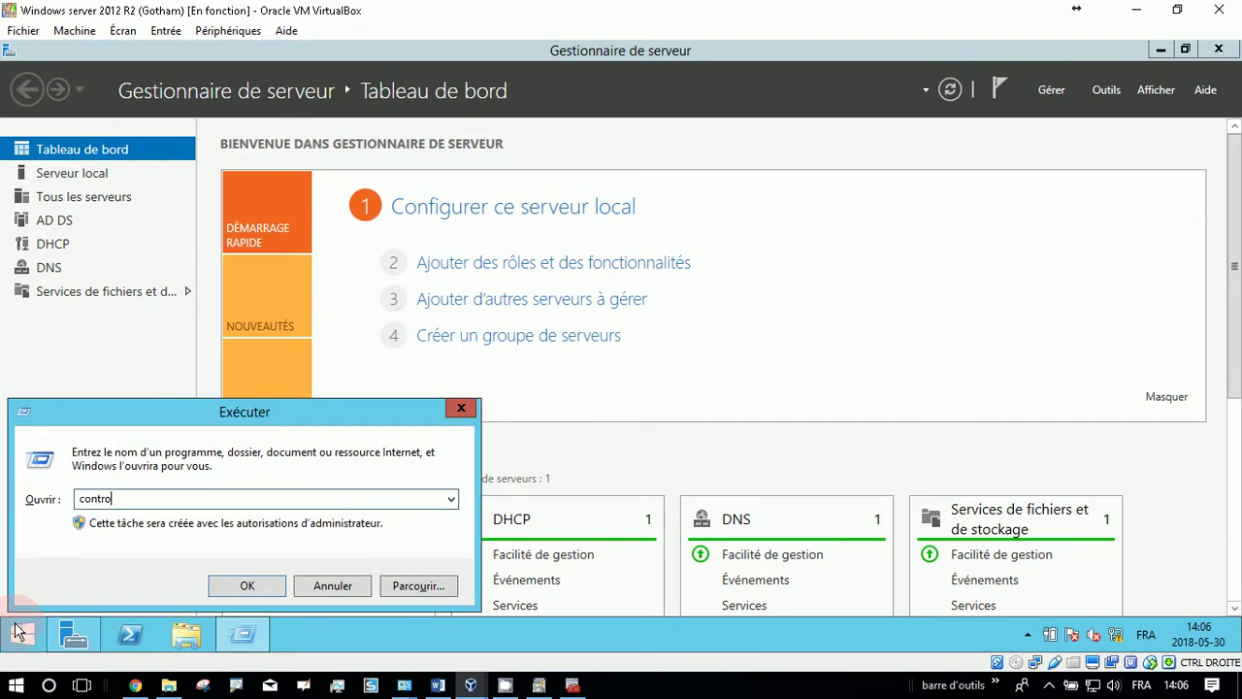
pyautogui.write('l')
pyautogui.press('Return')
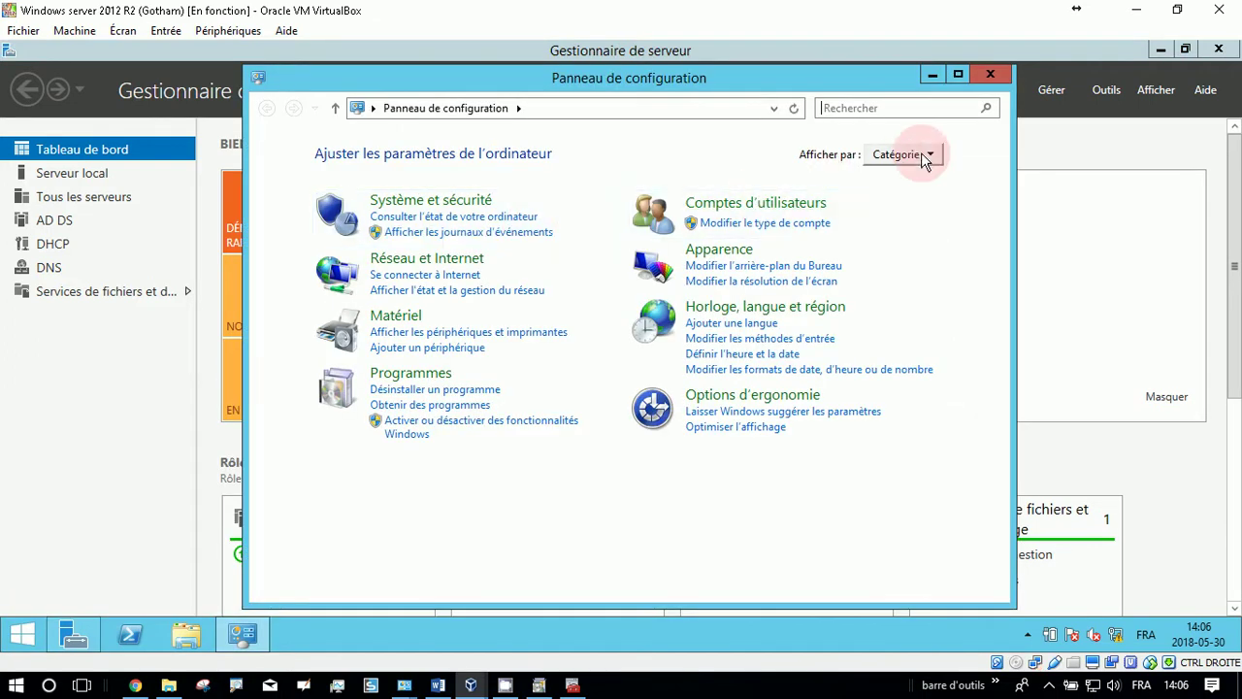
pyautogui.click(925, 156)
pyautogui.click(903, 202)
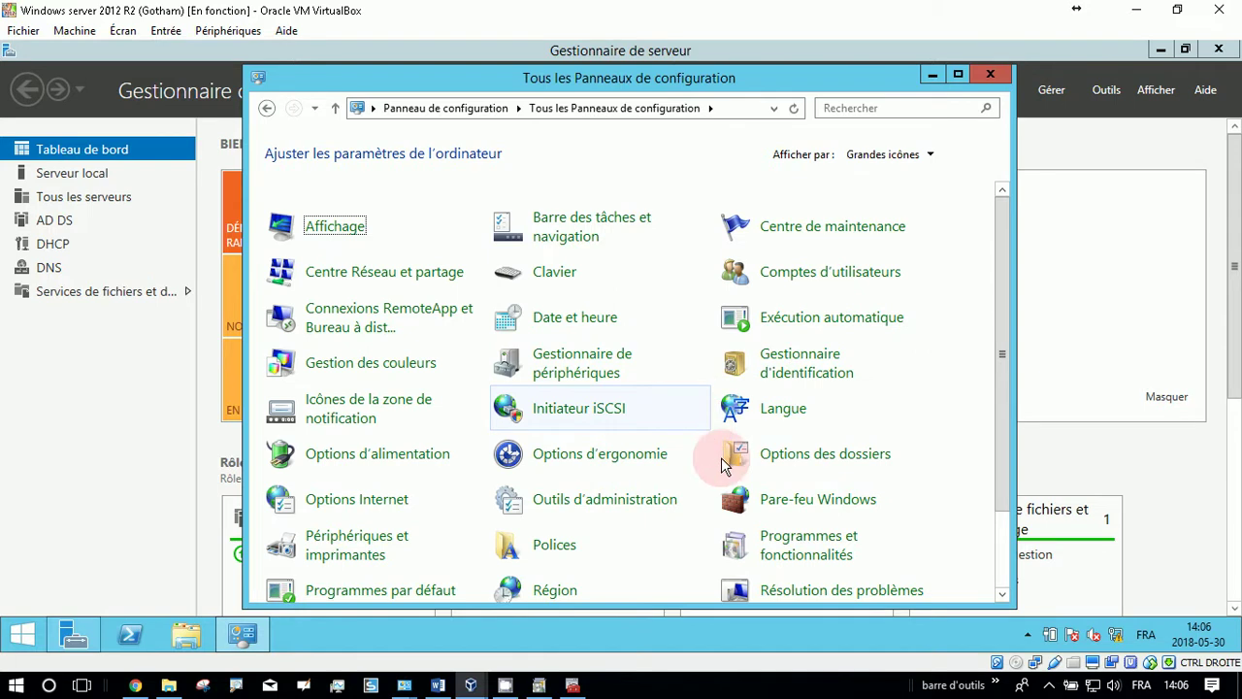
# - Launch the roles and features wizard from Programmes et fonctionnalités, and close both that window and the wizard
pyautogui.scroll(-2, 723, 466)
pyautogui.click(804, 445)
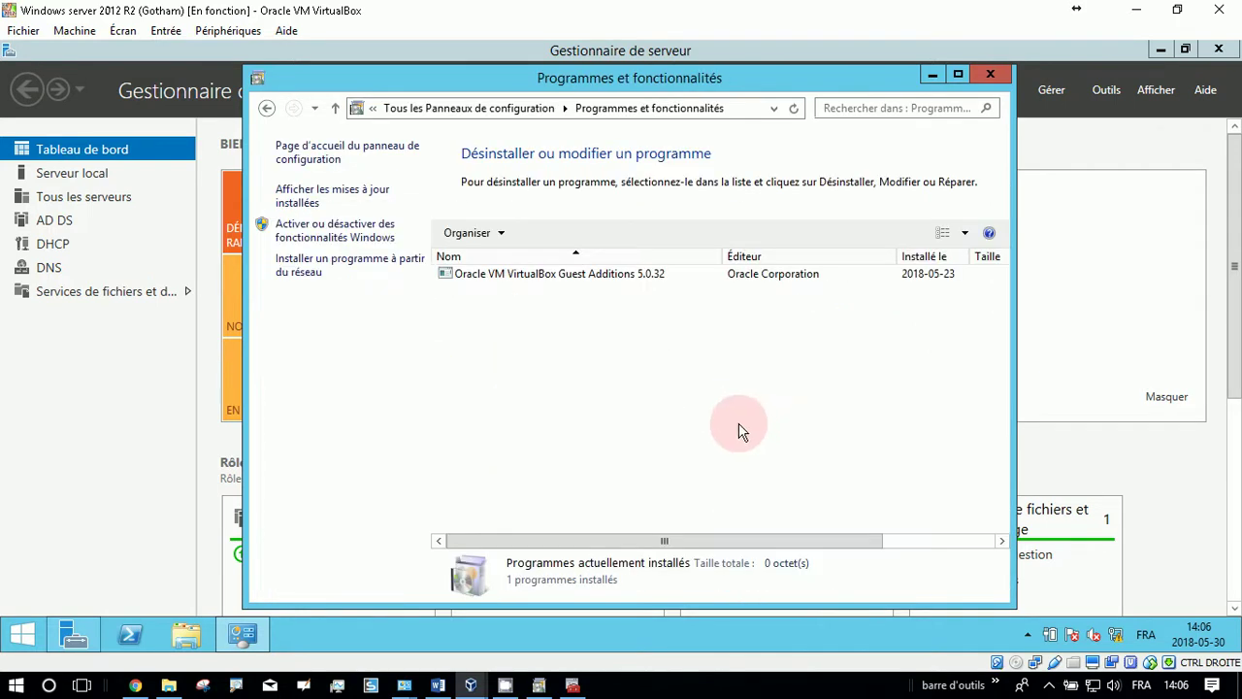
pyautogui.click(359, 237)
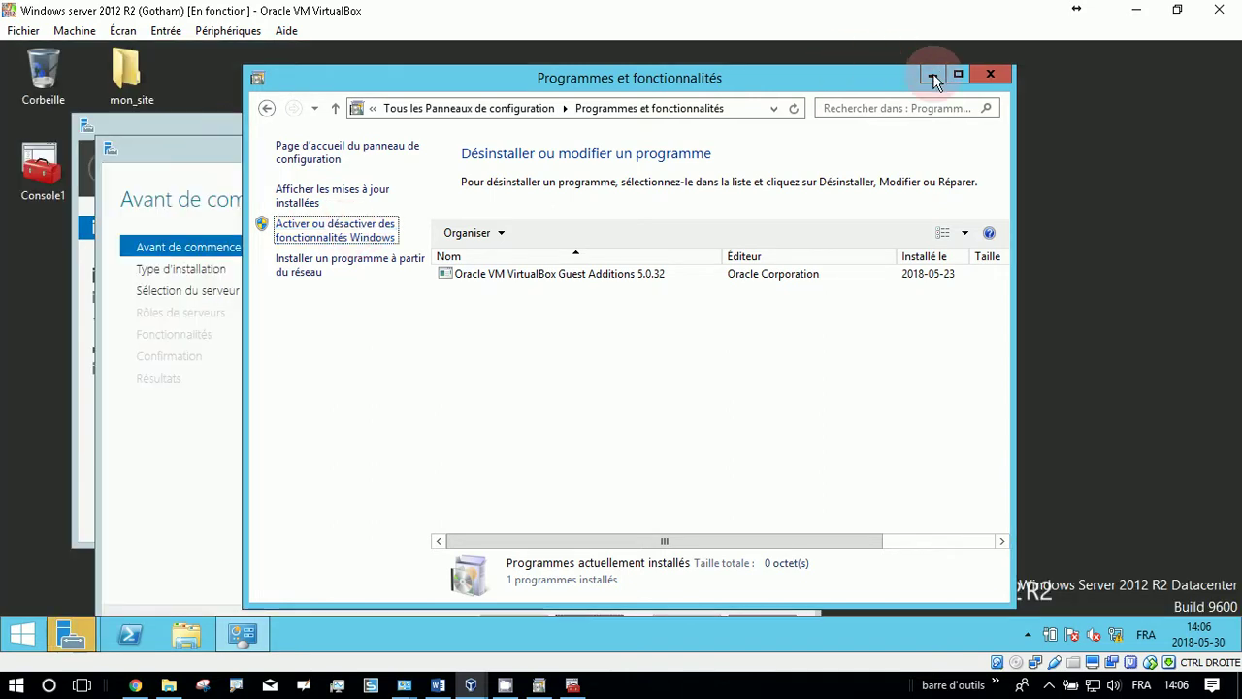
pyautogui.click(990, 75)
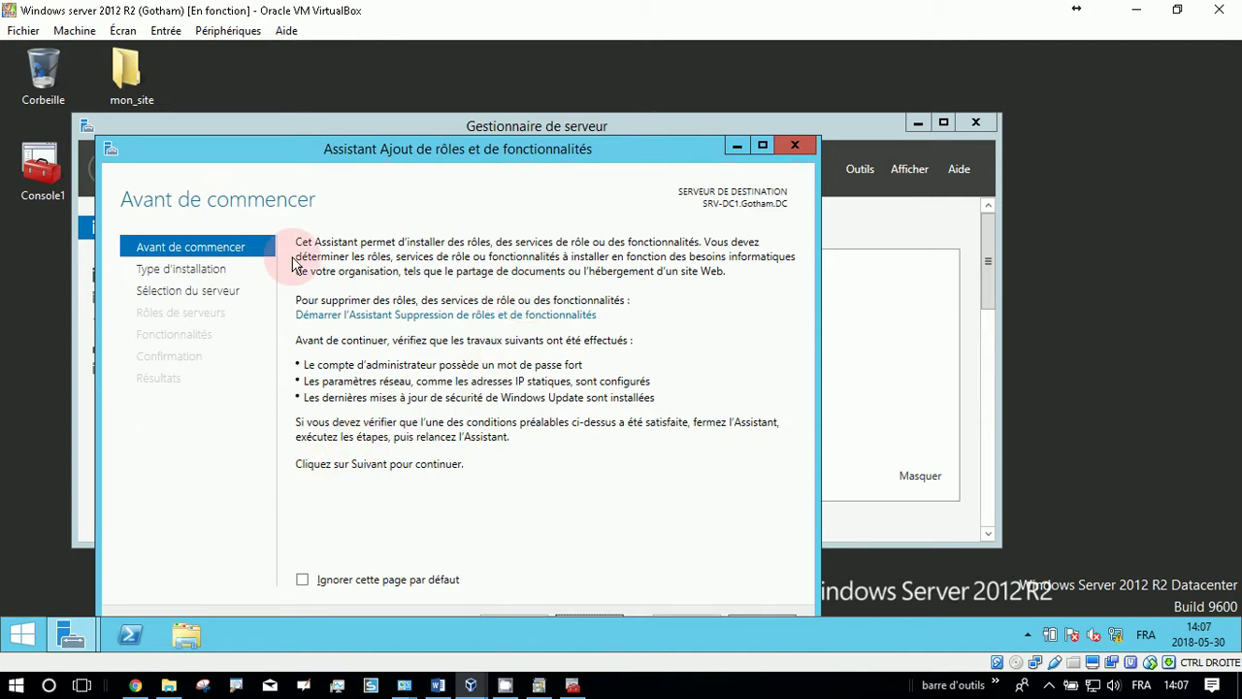
pyautogui.click(795, 145)
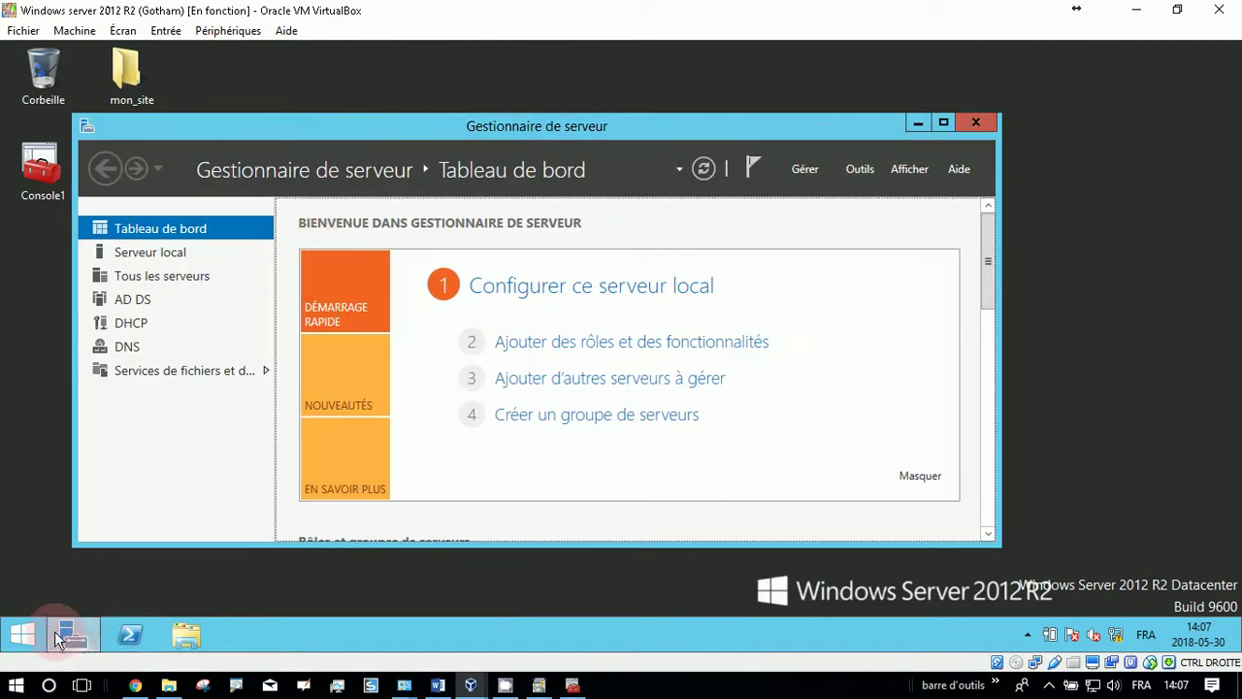
# - Start the Ajouter des rôles et fonctionnalités wizard from Gestionnaire de serveur
pyautogui.click(808, 170)
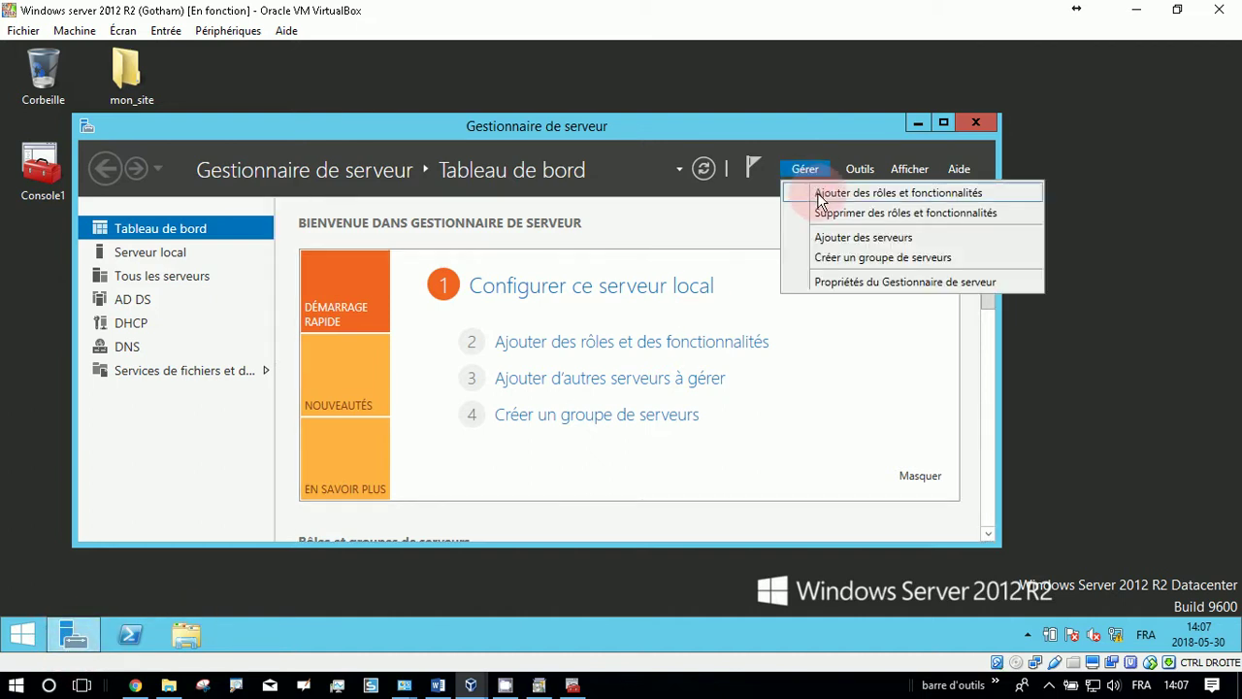
pyautogui.click(885, 199)
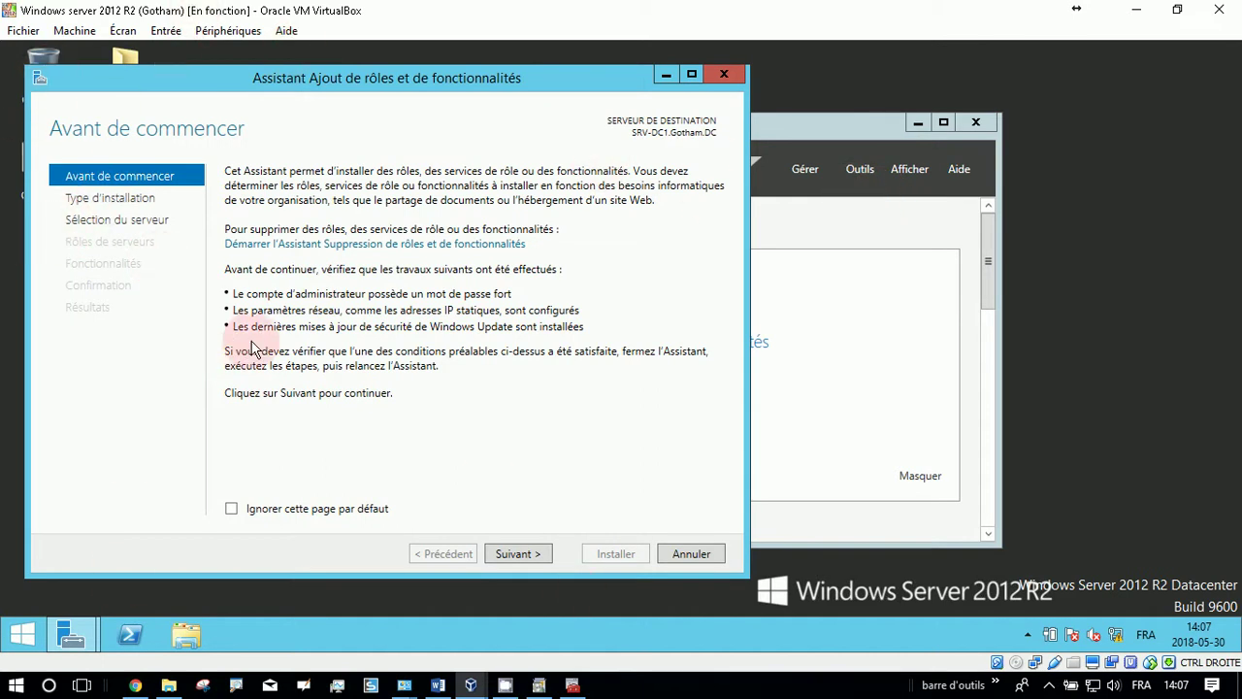
# - Choose a role- or feature-based installation with SRV-DC1.Gotham.DC as the destination server
pyautogui.click(546, 559)
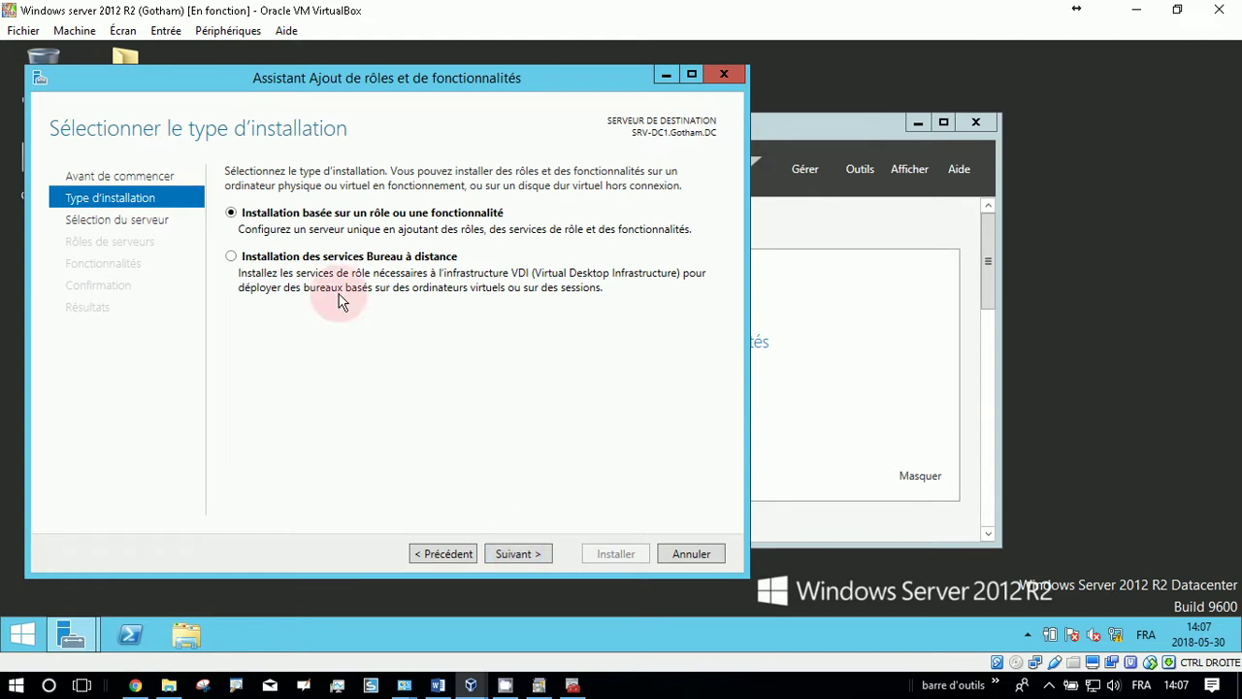
pyautogui.click(518, 555)
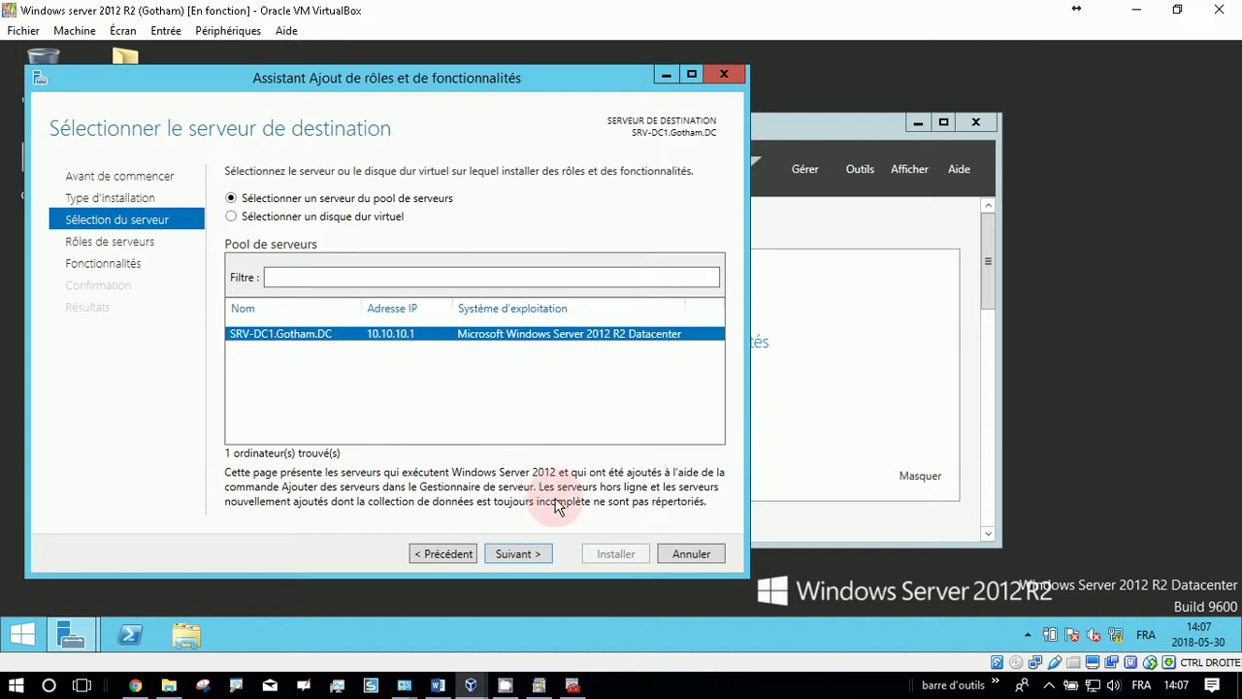
pyautogui.click(520, 552)
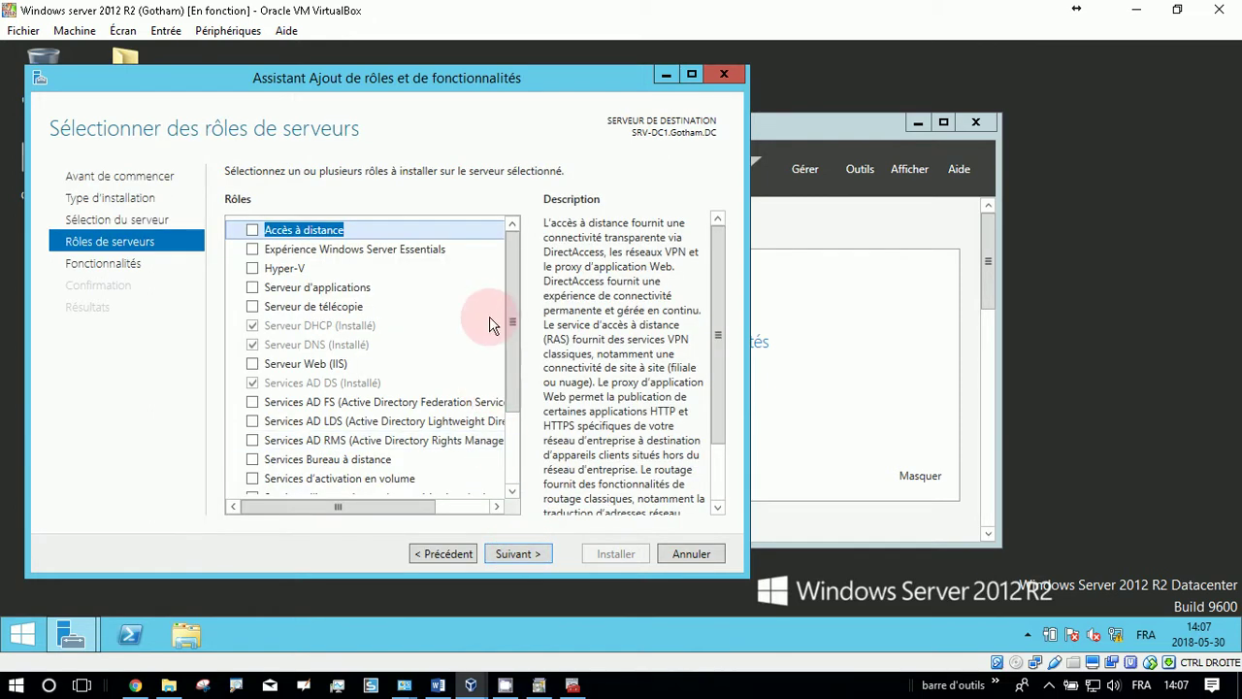
# - Select the Serveur Web (IIS) role and add its required features, including the IIS management console
pyautogui.click(513, 258)
pyautogui.moveTo(513, 258); pyautogui.dragTo(513, 270)
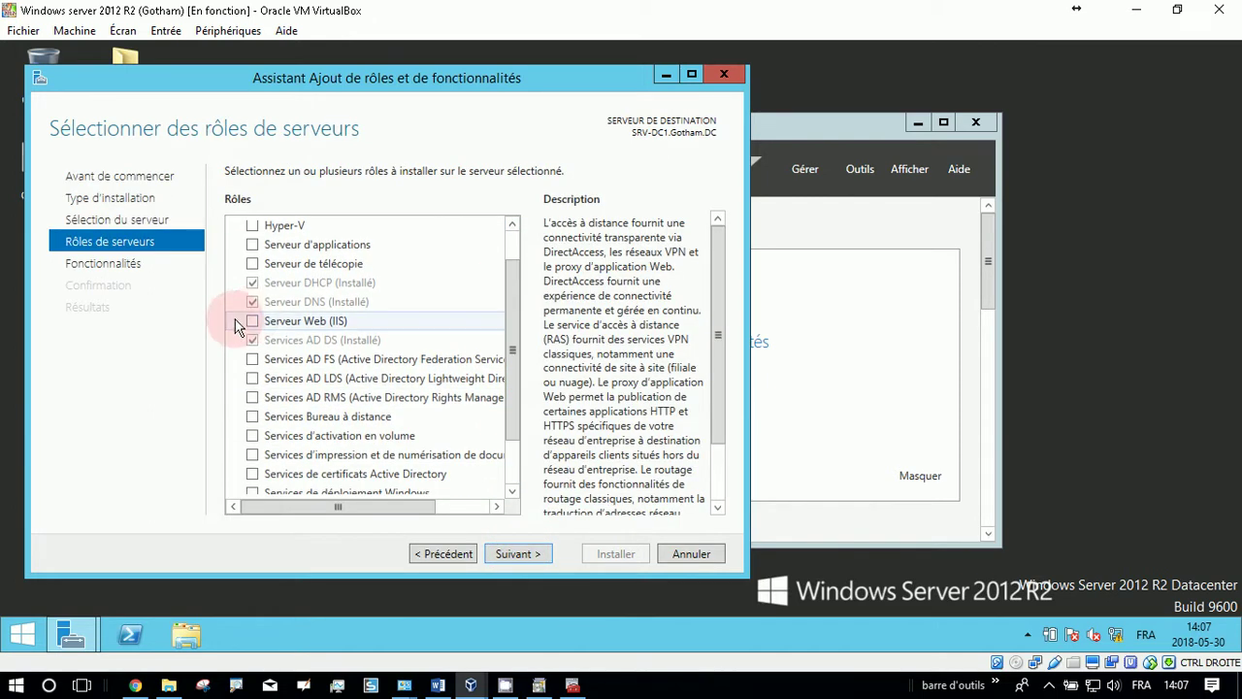
pyautogui.click(253, 321)
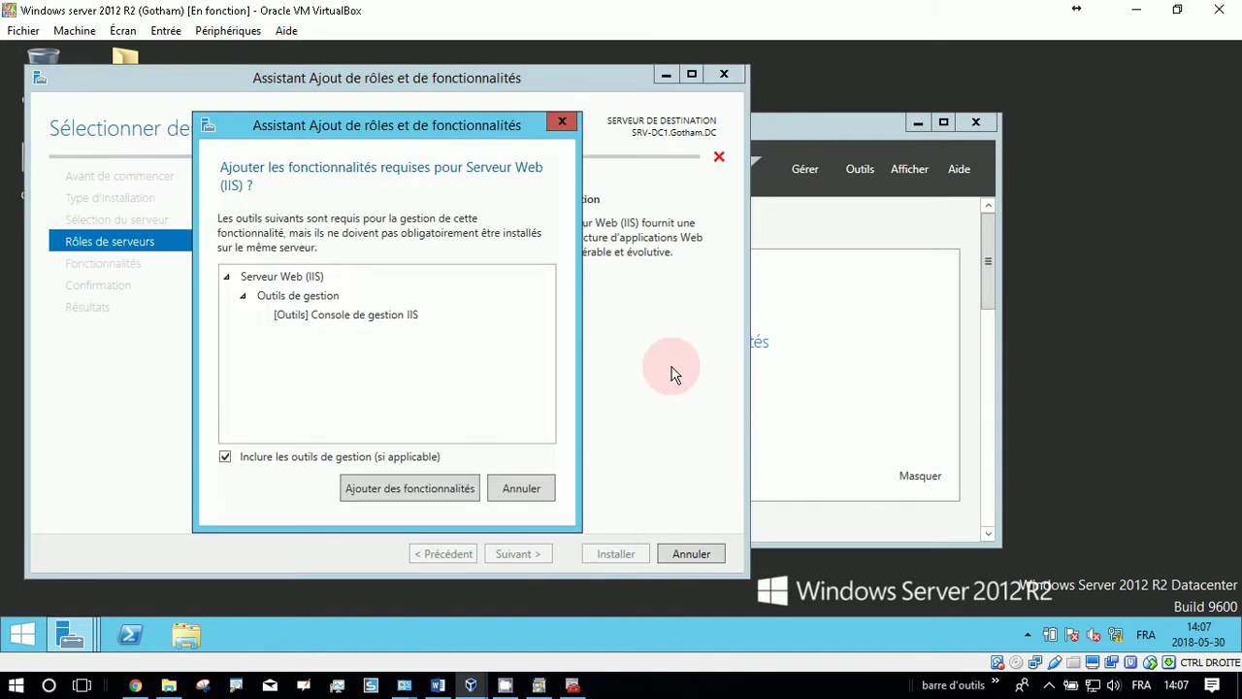
pyautogui.click(439, 490)
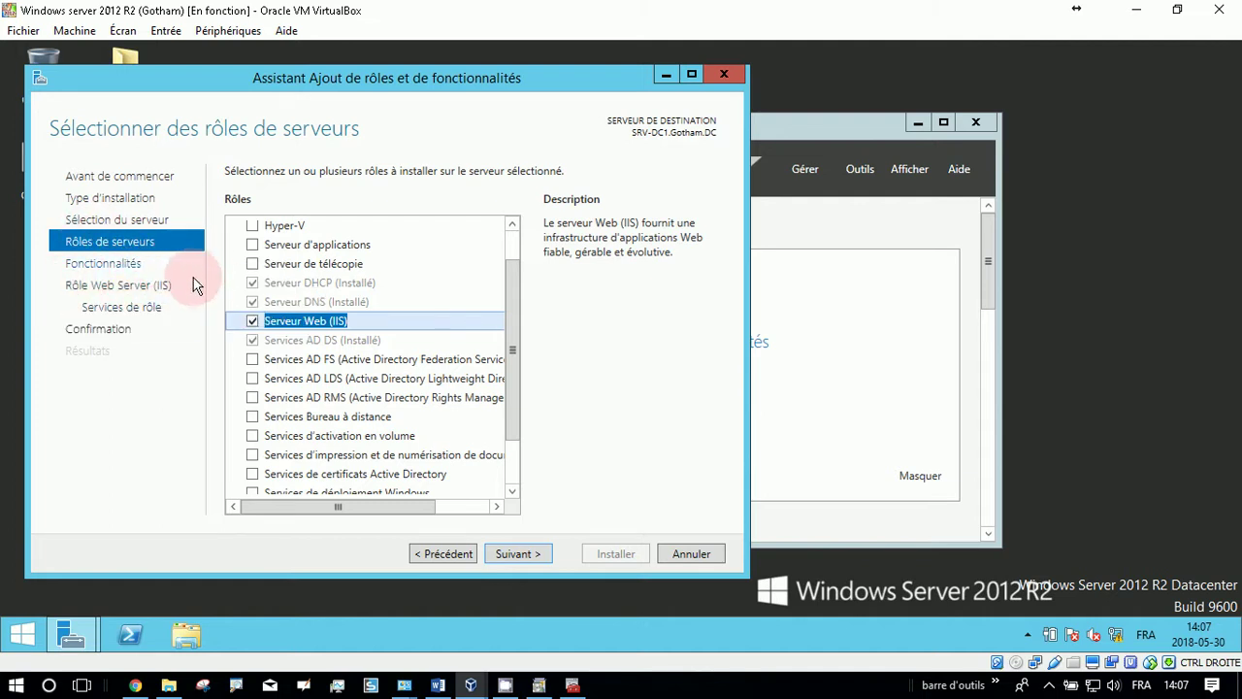
# - Leave the feature selection unchanged and continue past the Rôle Web Server (IIS) page to the role services
pyautogui.click(524, 561)
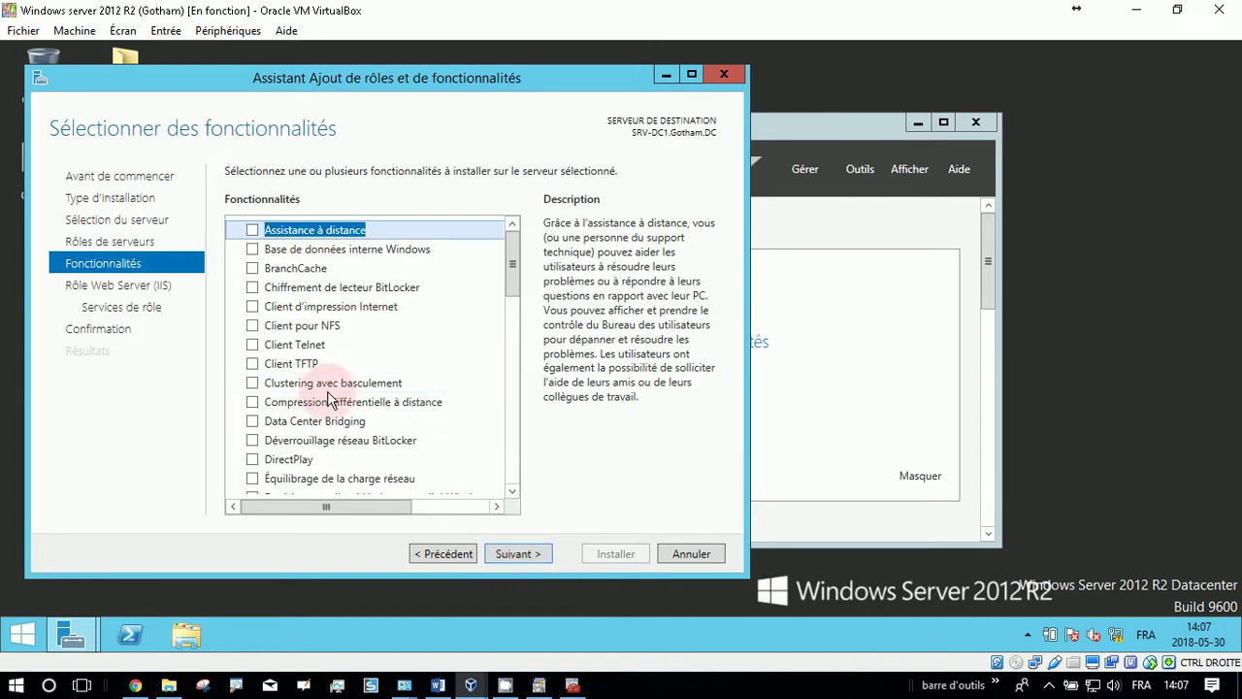
pyautogui.click(530, 560)
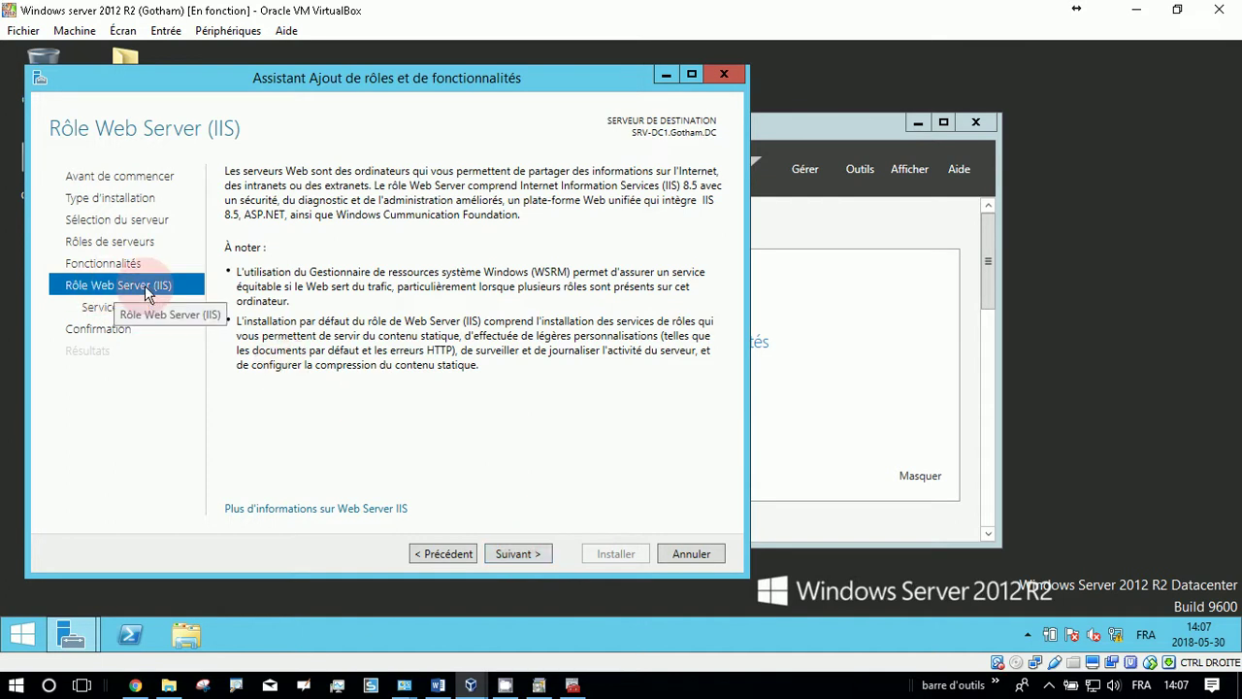
pyautogui.click(527, 560)
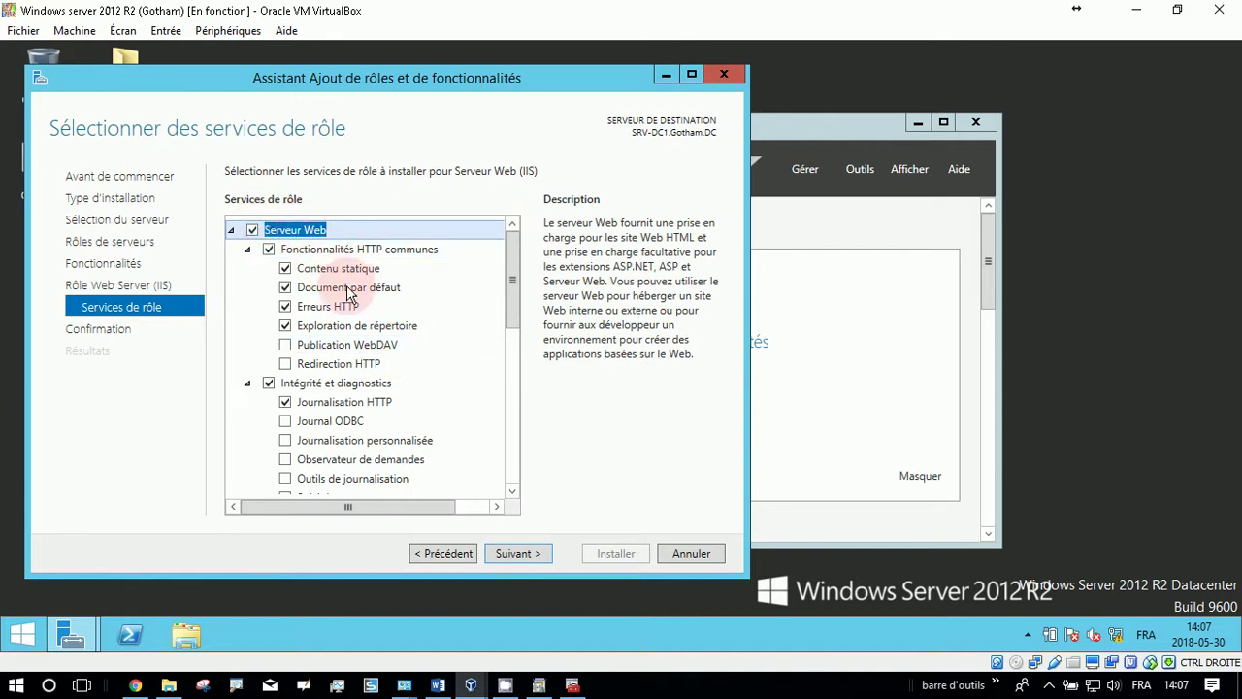
# - Try selecting the Serveur FTP role service with Service FTP, and clear that selection again
pyautogui.click(285, 268)
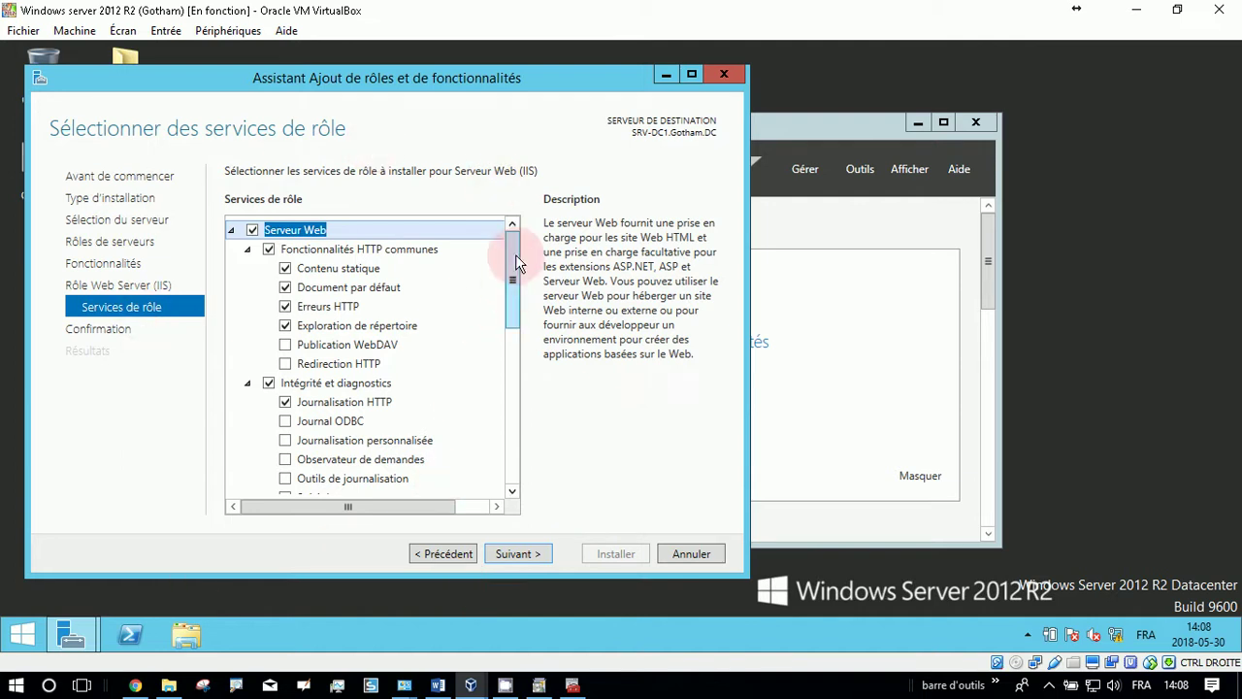
pyautogui.moveTo(512, 255); pyautogui.dragTo(515, 464)
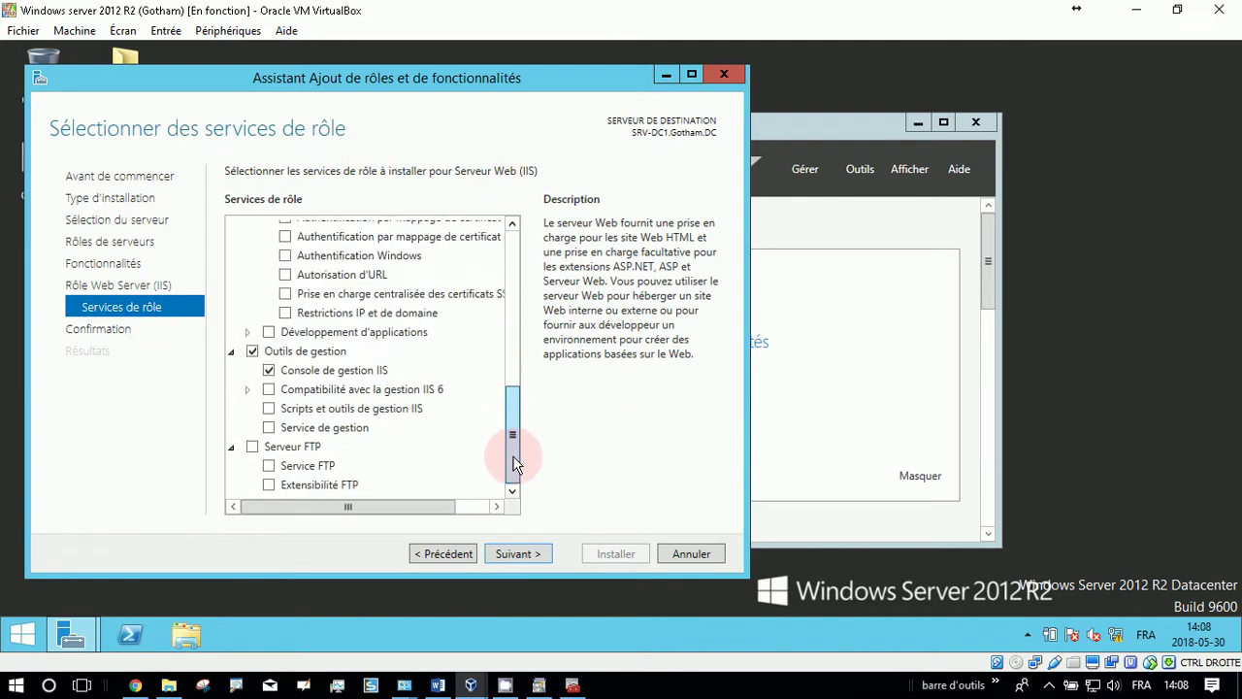
pyautogui.click(251, 447)
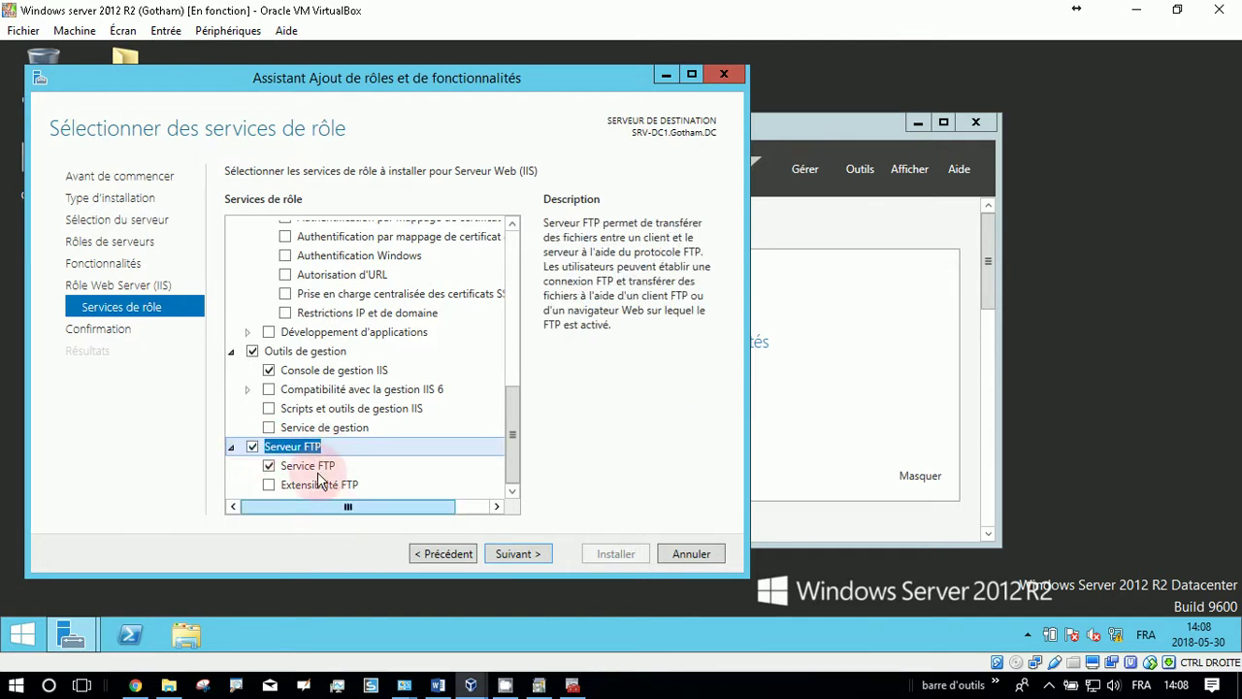
pyautogui.click(254, 448)
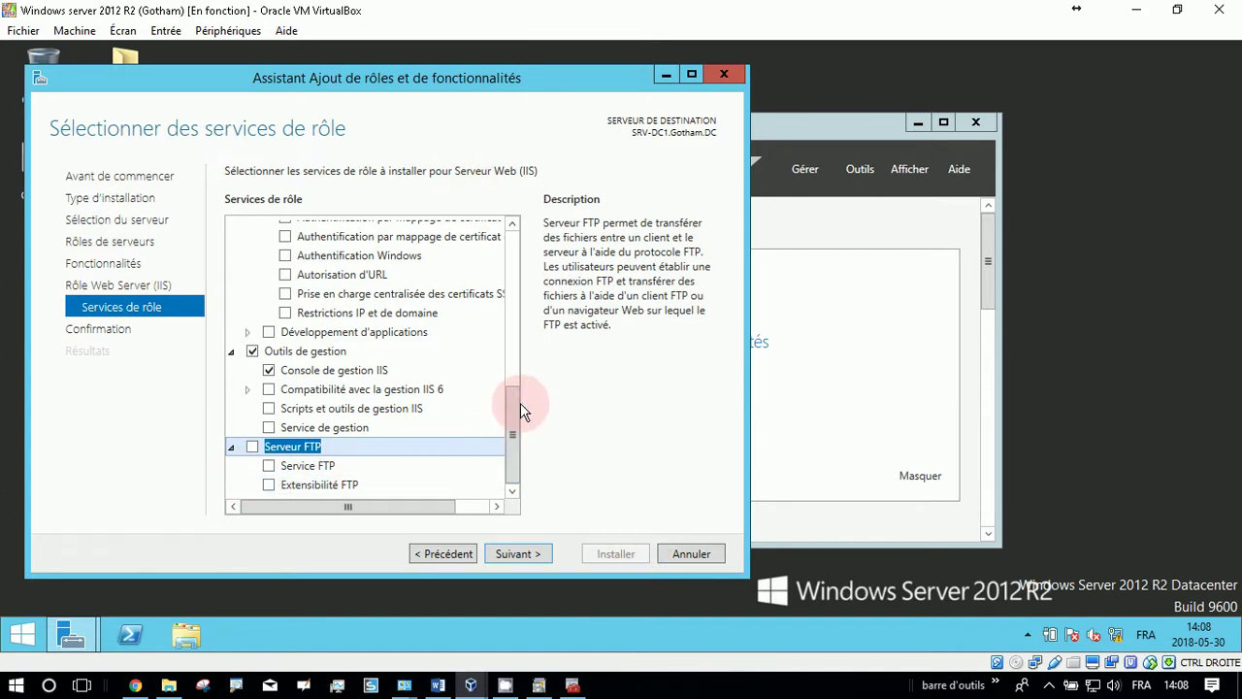
# - Accept the default IIS role services and start the installation
pyautogui.click(527, 554)
pyautogui.click(614, 555)
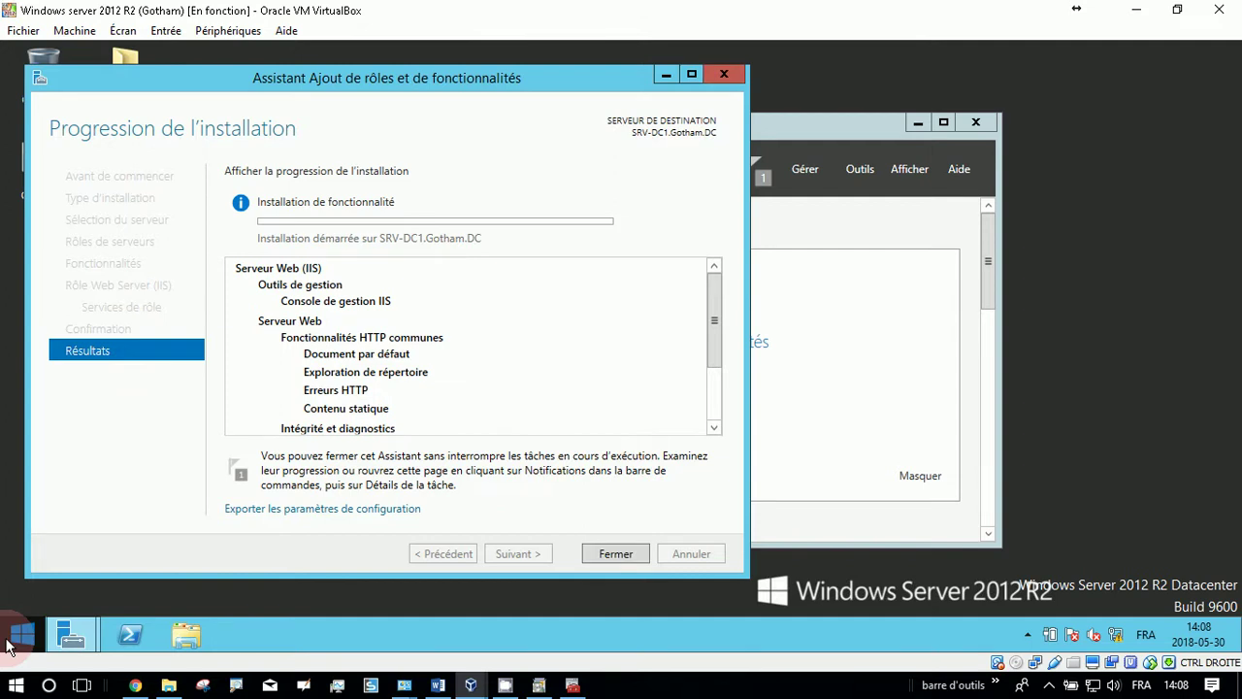
# - Open a command prompt on the virtual server and display its IP configuration with ipconfig
pyautogui.press('super+r')
pyautogui.press('Return')
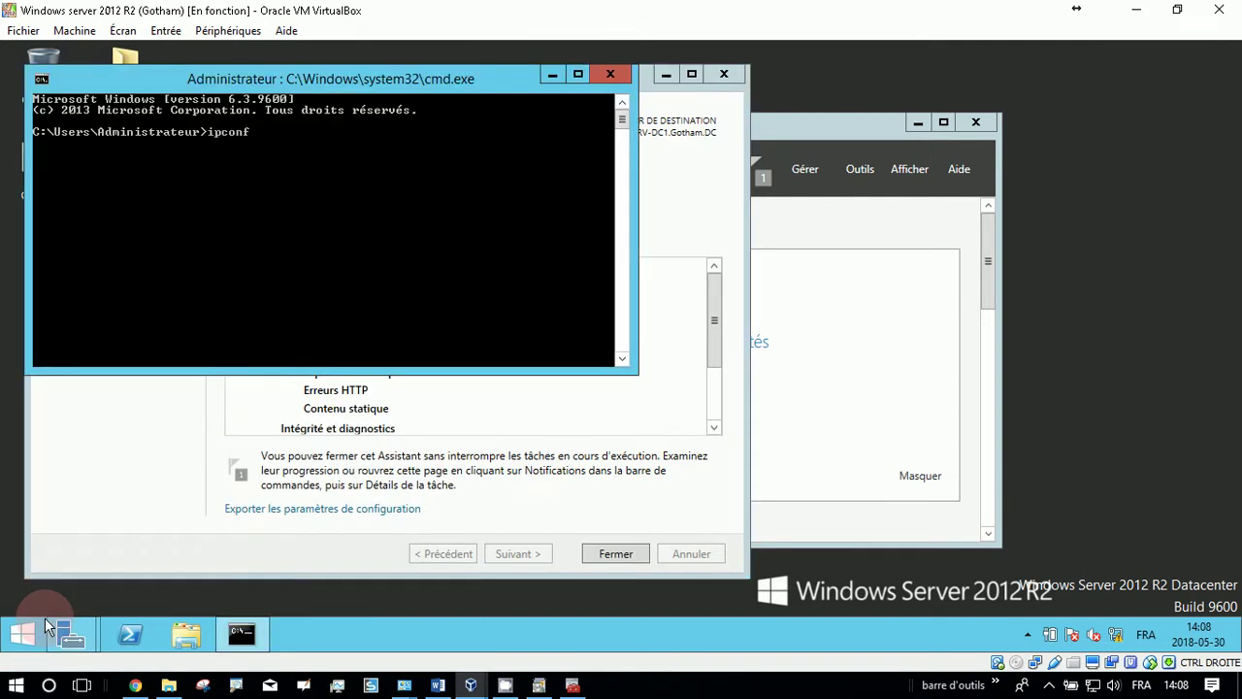
pyautogui.press('Return')
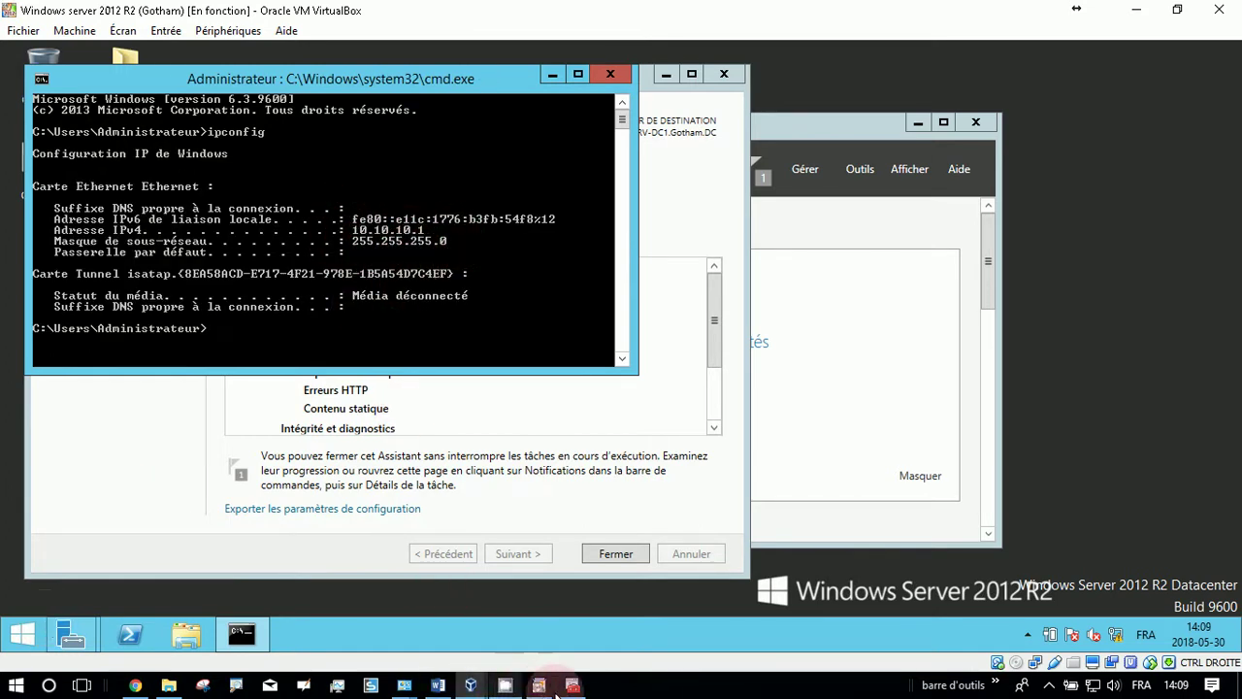
# - Switch to OpenBoard and sketch in red a large rectangle for the host with two computers inside it
pyautogui.click(303, 685)
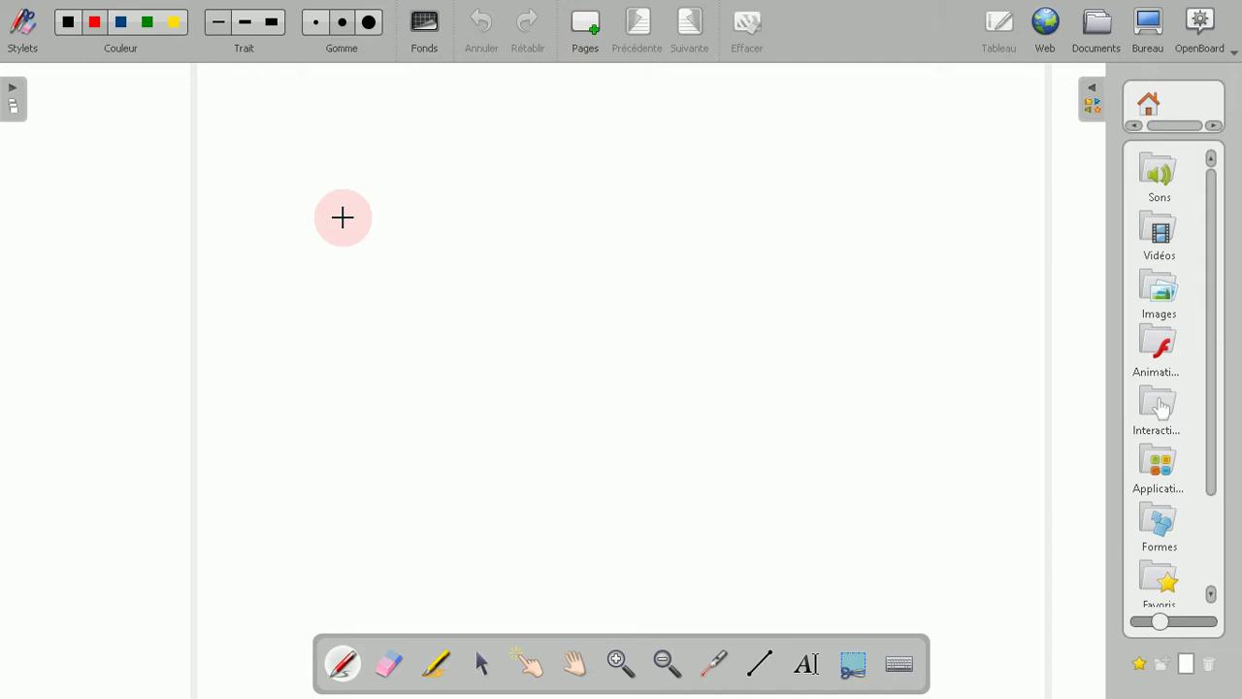
pyautogui.moveTo(355, 146); pyautogui.dragTo(346, 422)
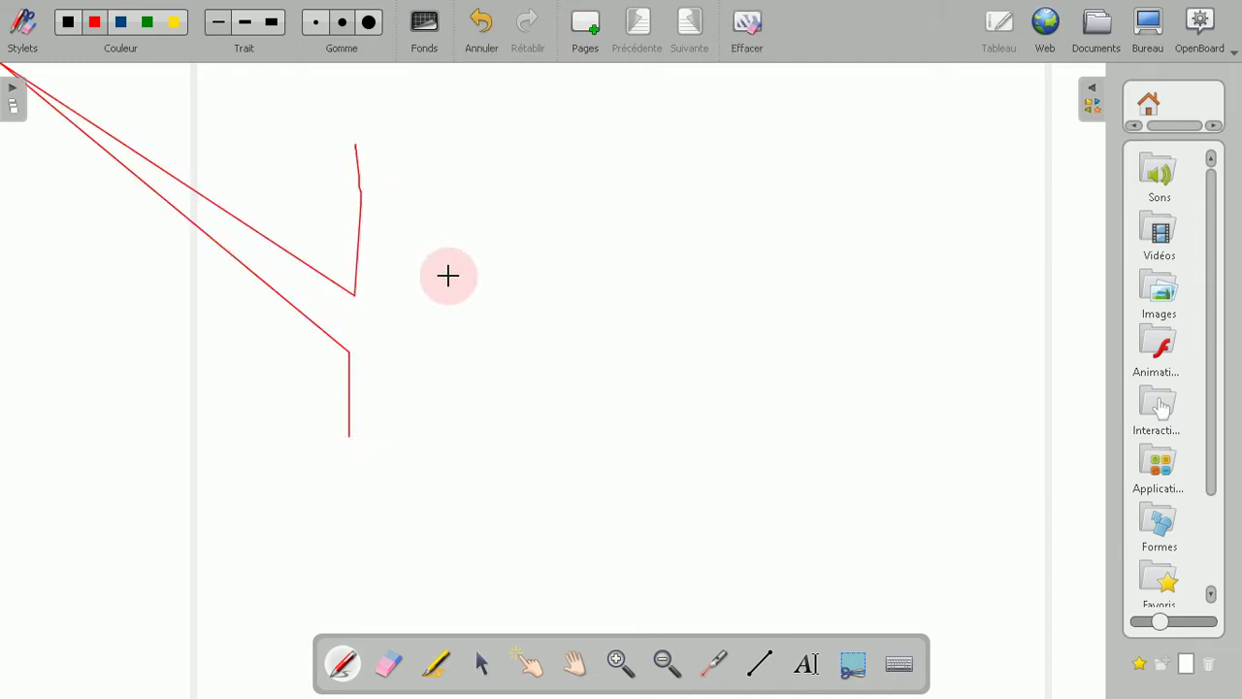
pyautogui.hotkey('ctrl', 'z')
pyautogui.moveTo(407, 199)
pyautogui.mouseDown()
pyautogui.moveTo(420, 387)
pyautogui.moveTo(640, 393)
pyautogui.moveTo(655, 216)
pyautogui.moveTo(619, 194)
pyautogui.moveTo(397, 204)
pyautogui.moveTo(472, 283)
pyautogui.moveTo(494, 283)
pyautogui.moveTo(493, 243)
pyautogui.moveTo(419, 232)
pyautogui.mouseUp()
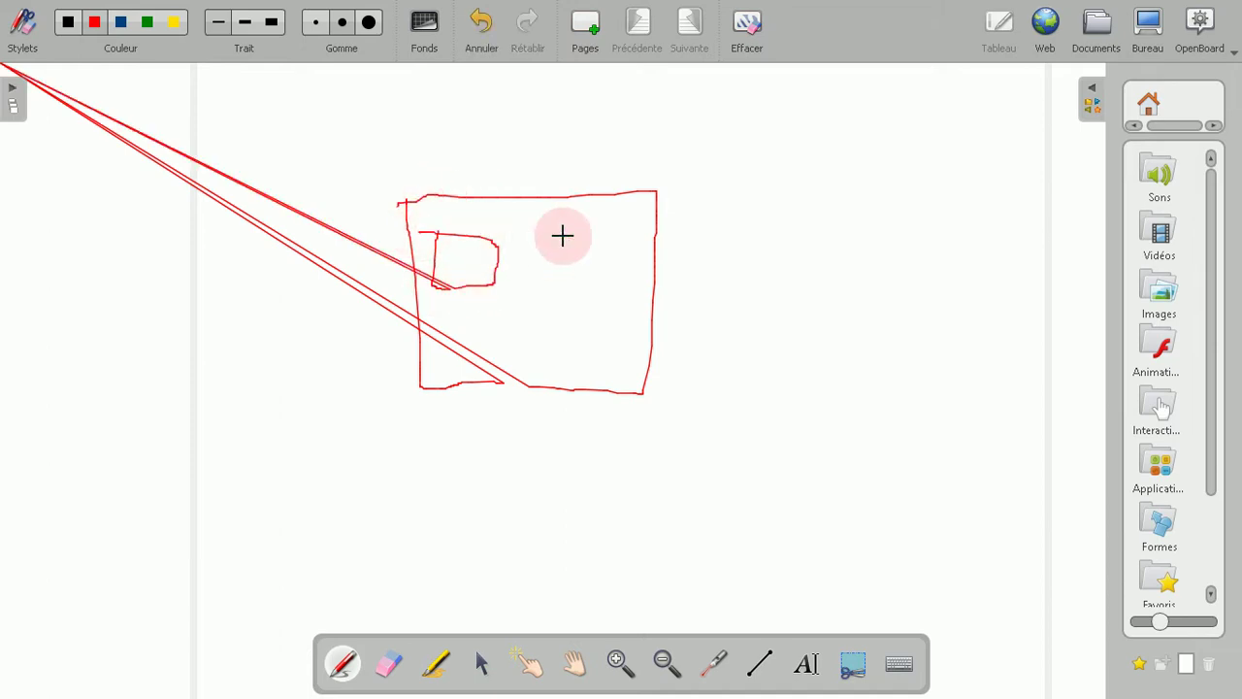
pyautogui.moveTo(553, 248)
pyautogui.mouseDown()
pyautogui.moveTo(554, 285)
pyautogui.moveTo(641, 281)
pyautogui.moveTo(635, 222)
pyautogui.moveTo(563, 210)
pyautogui.moveTo(554, 256)
pyautogui.moveTo(586, 328)
pyautogui.moveTo(569, 315)
pyautogui.moveTo(602, 313)
pyautogui.mouseUp()
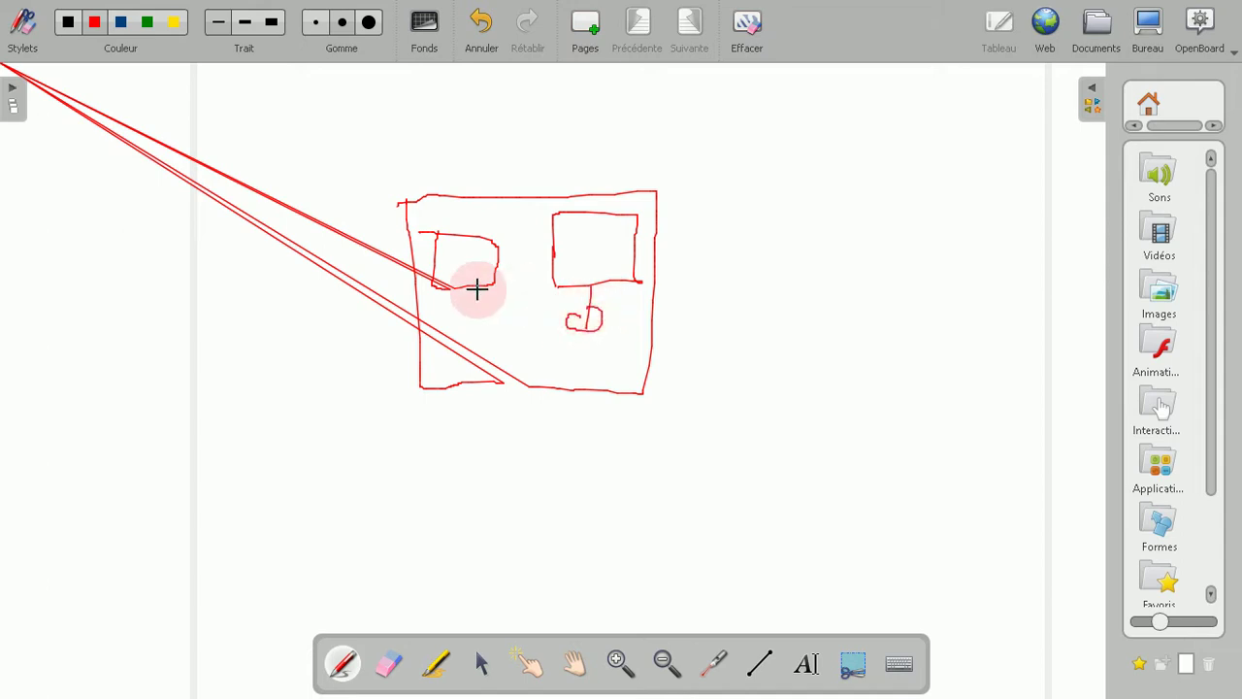
# - Draw a stand under the smaller computer, and a stem with an oval base below the large rectangle
pyautogui.moveTo(470, 285)
pyautogui.mouseDown()
pyautogui.moveTo(470, 308)
pyautogui.moveTo(457, 306)
pyautogui.moveTo(482, 311)
pyautogui.mouseUp()
pyautogui.moveTo(534, 392); pyautogui.dragTo(534, 451)
pyautogui.moveTo(535, 443)
pyautogui.mouseDown()
pyautogui.moveTo(499, 443)
pyautogui.moveTo(511, 489)
pyautogui.moveTo(566, 472)
pyautogui.moveTo(539, 446)
pyautogui.mouseUp()
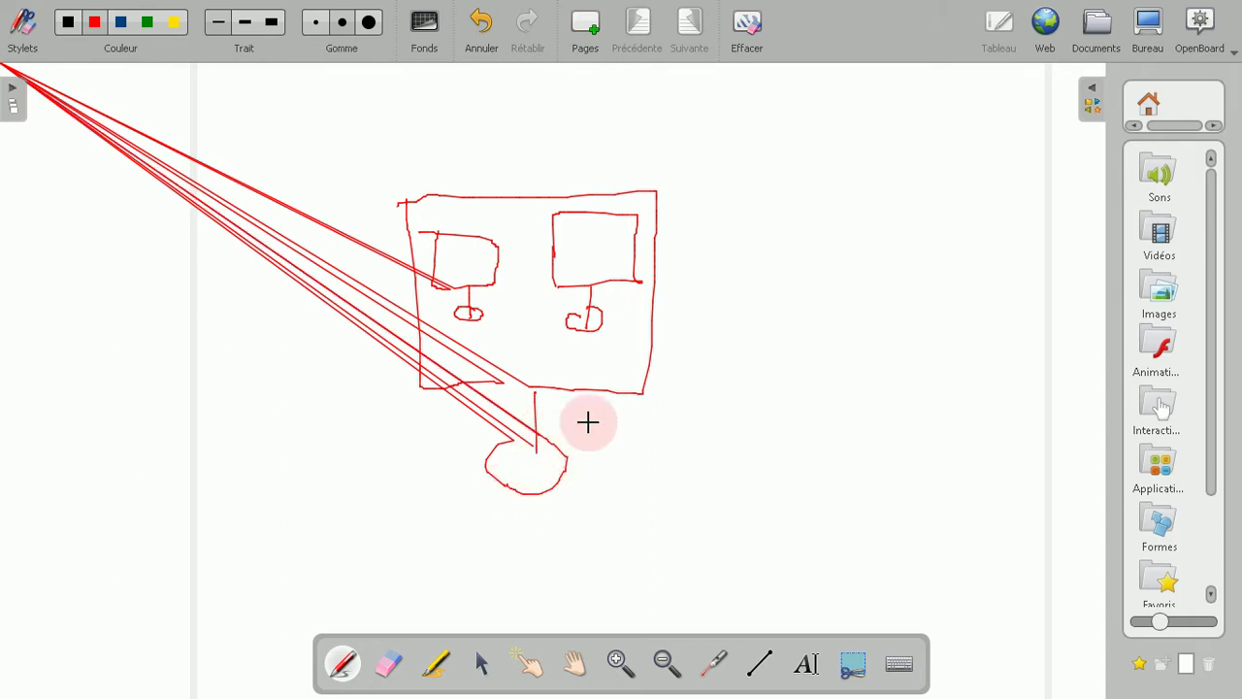
pyautogui.click(637, 395)
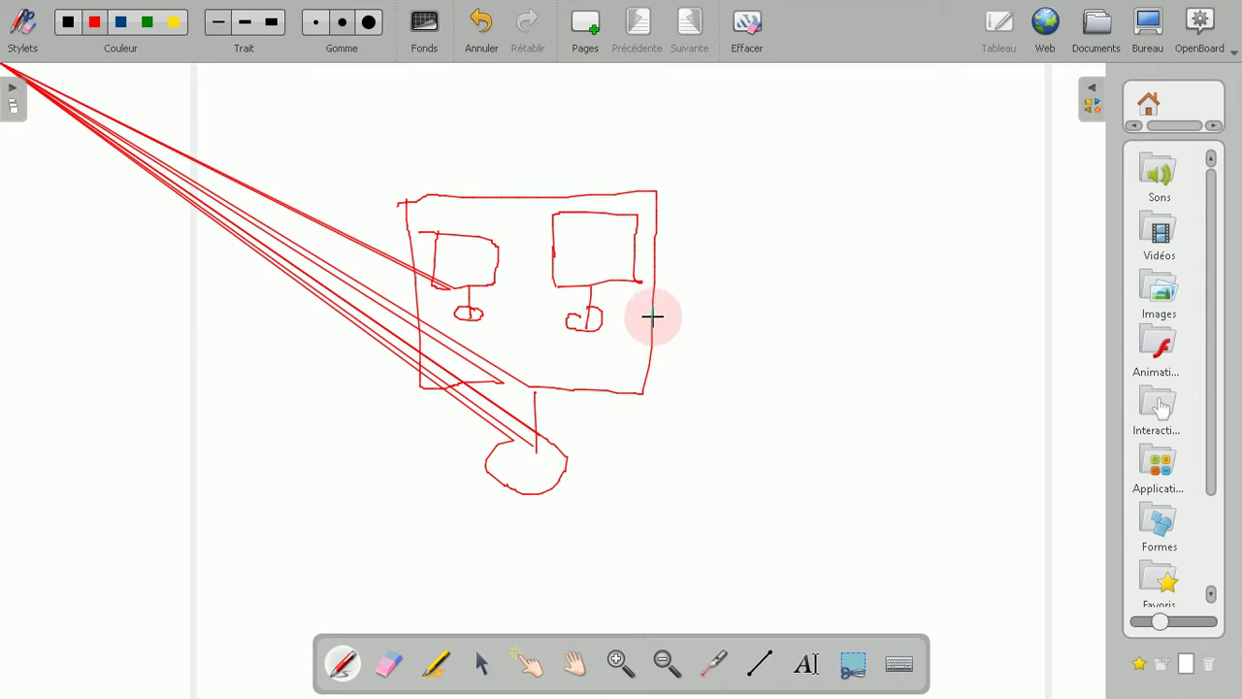
# - Label the larger inner computer SRV and the smaller one Client
pyautogui.moveTo(620, 167)
pyautogui.mouseDown()
pyautogui.moveTo(605, 200)
pyautogui.moveTo(650, 174)
pyautogui.mouseUp()
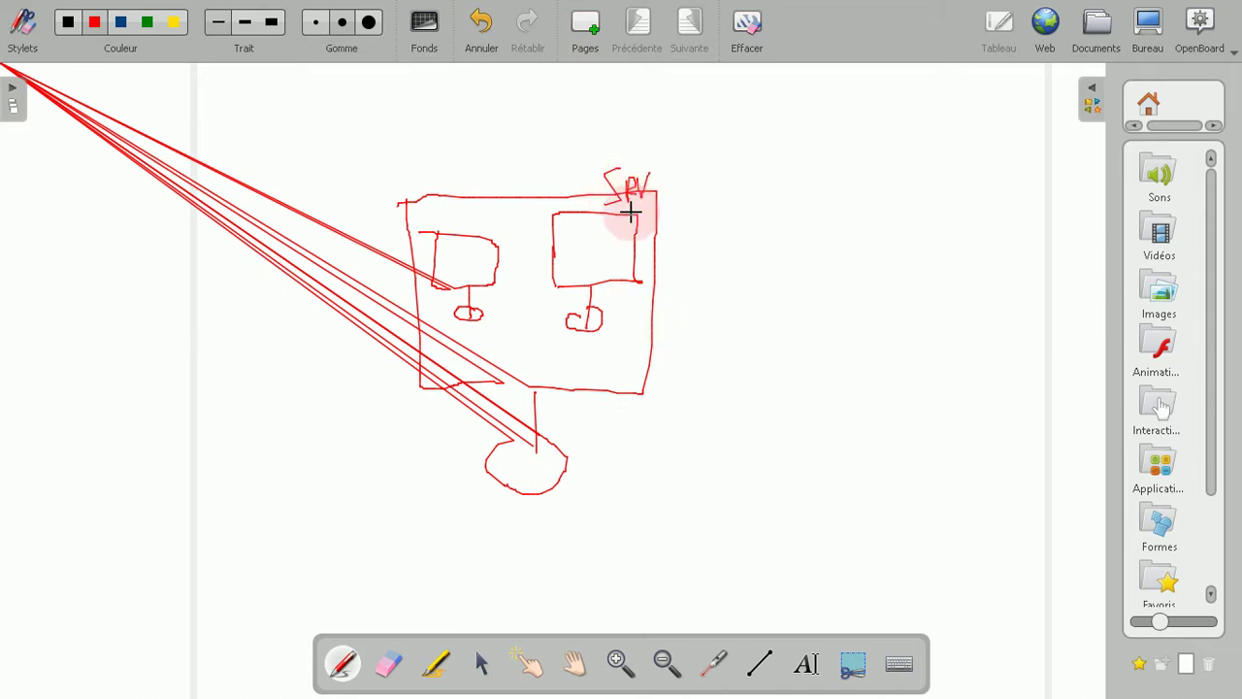
pyautogui.click(466, 208)
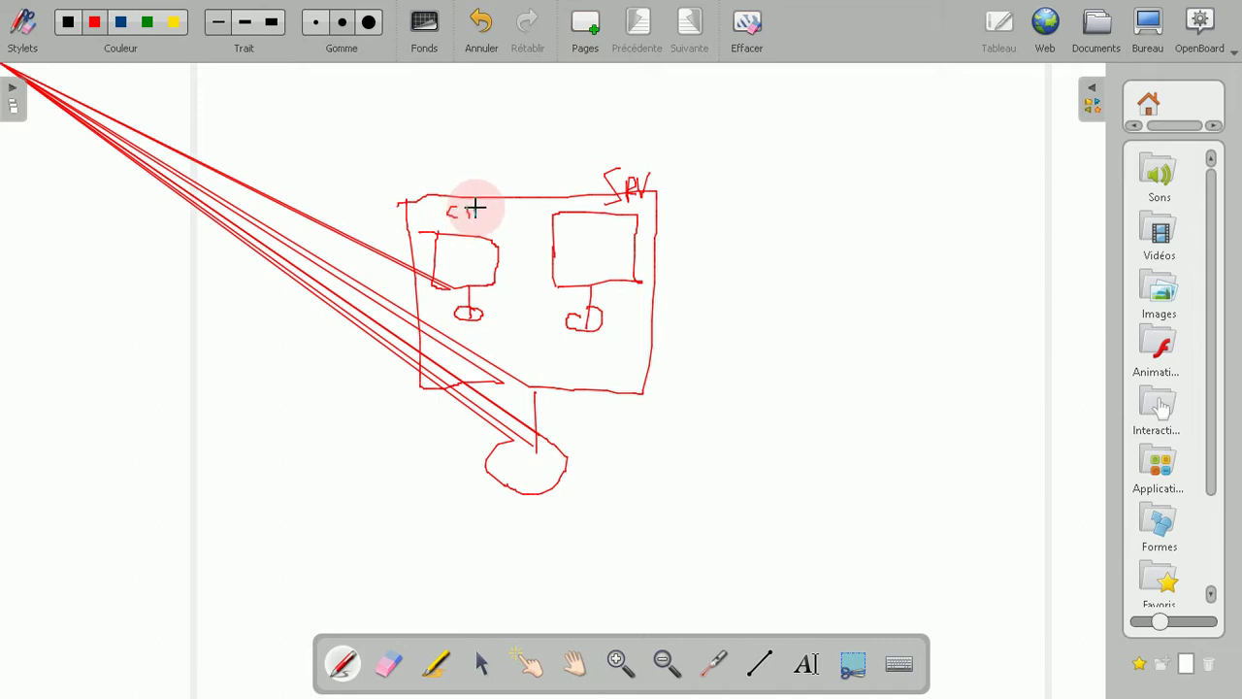
pyautogui.moveTo(485, 209); pyautogui.dragTo(496, 188)
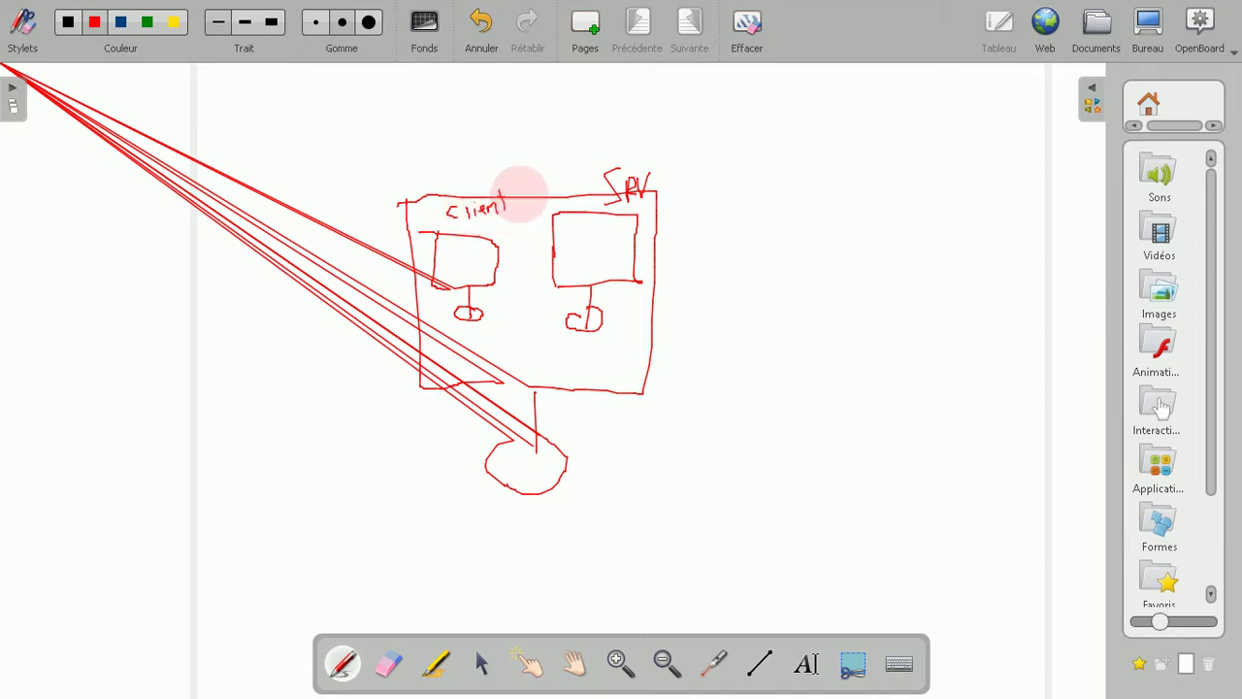
# - Link both computers to a small central box with a line leading outward, and write 10.10.10.1 beside the server
pyautogui.moveTo(506, 328)
pyautogui.mouseDown()
pyautogui.moveTo(506, 342)
pyautogui.moveTo(536, 347)
pyautogui.moveTo(527, 326)
pyautogui.moveTo(505, 325)
pyautogui.moveTo(563, 337)
pyautogui.moveTo(577, 322)
pyautogui.moveTo(549, 415)
pyautogui.mouseUp()
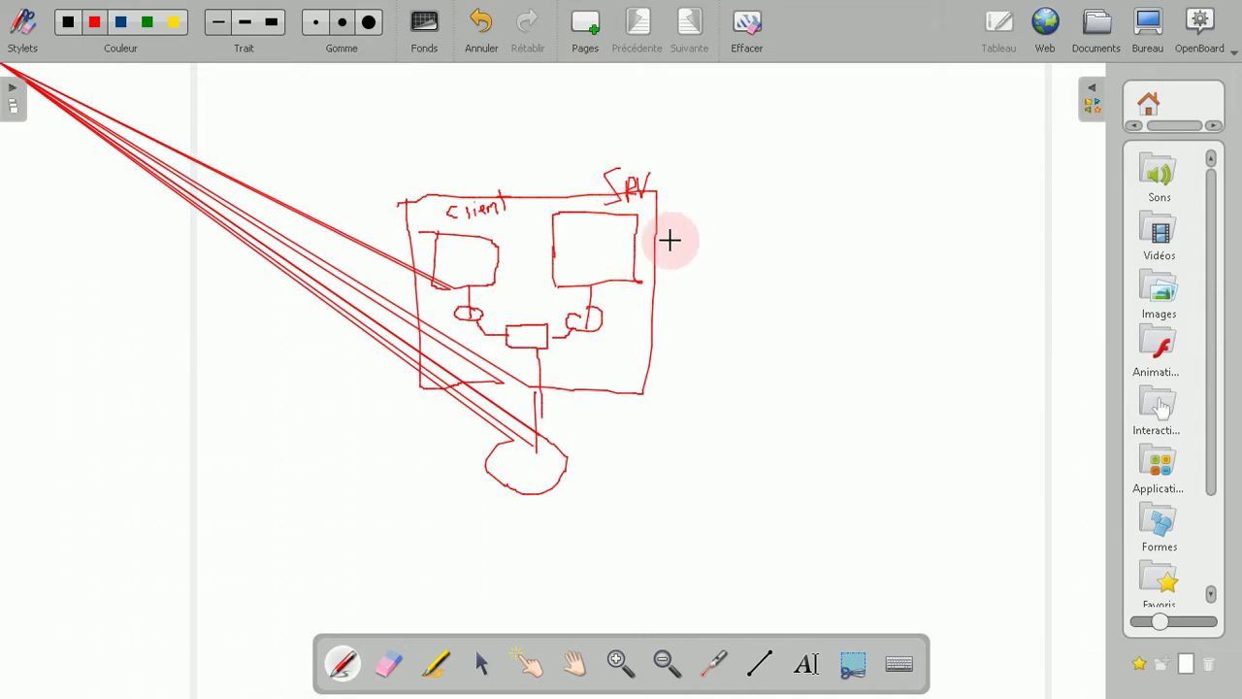
pyautogui.moveTo(691, 244); pyautogui.dragTo(781, 243)
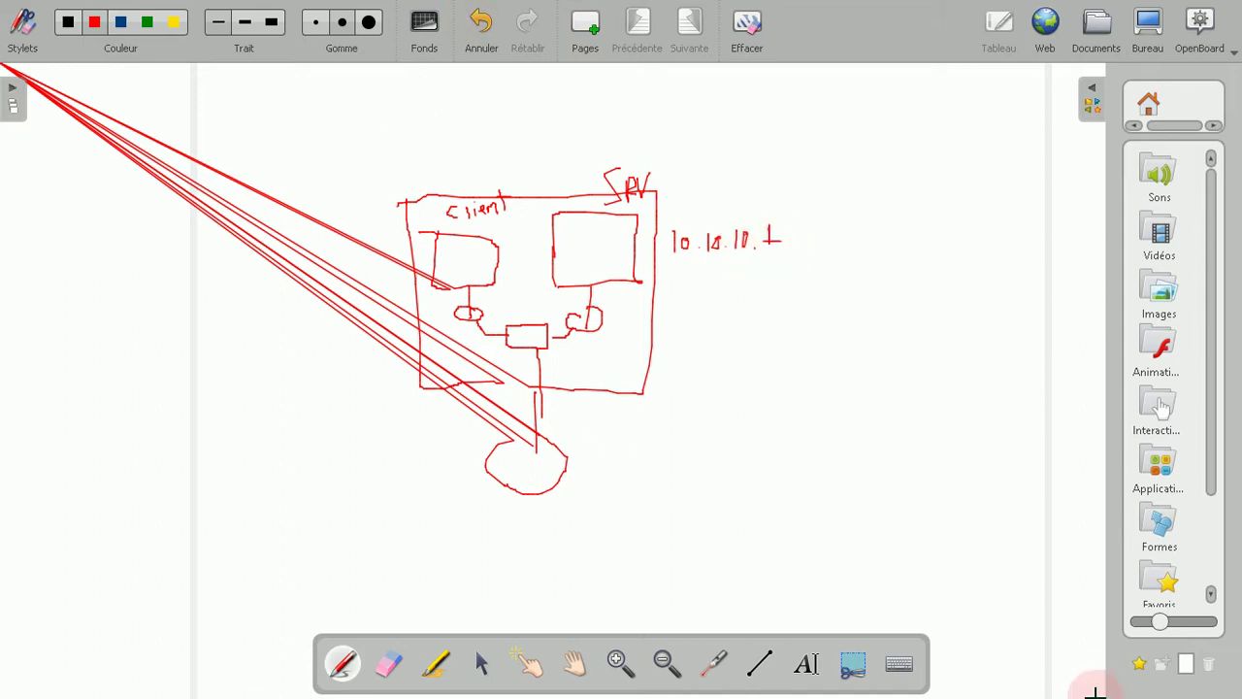
# - Leave the whiteboard for the desktop and switch to the Windows 7 (32bits) virtual machine
pyautogui.click(1151, 27)
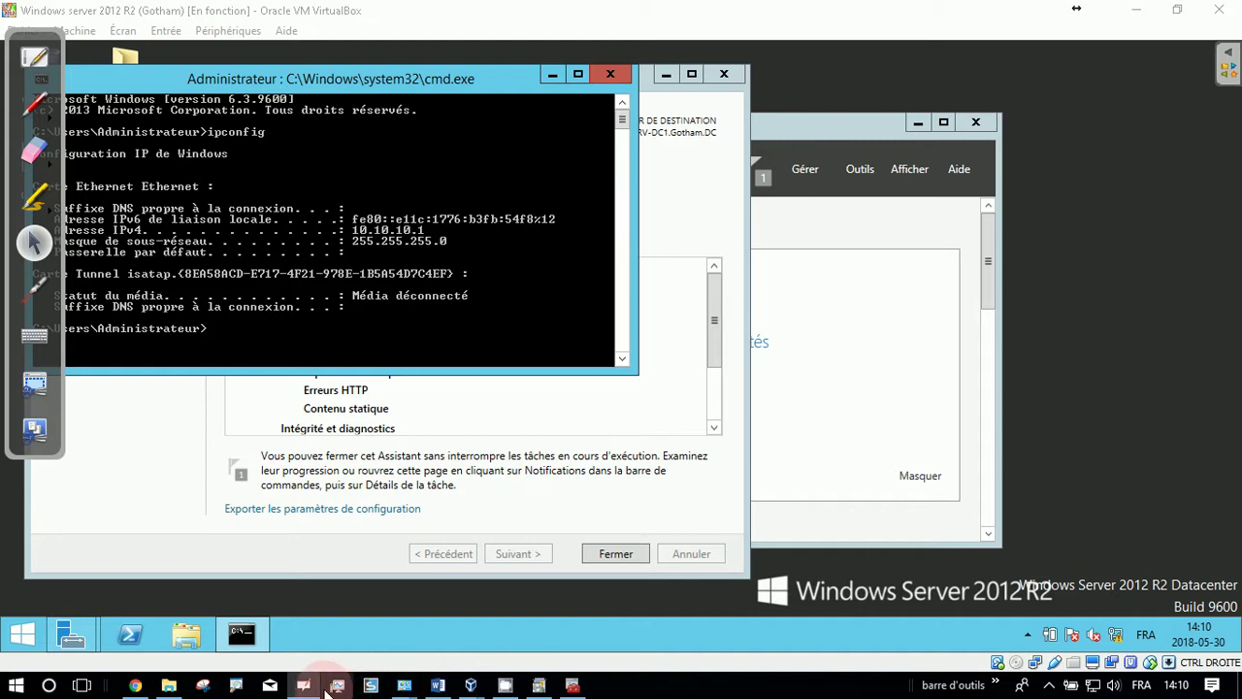
pyautogui.moveTo(472, 684)
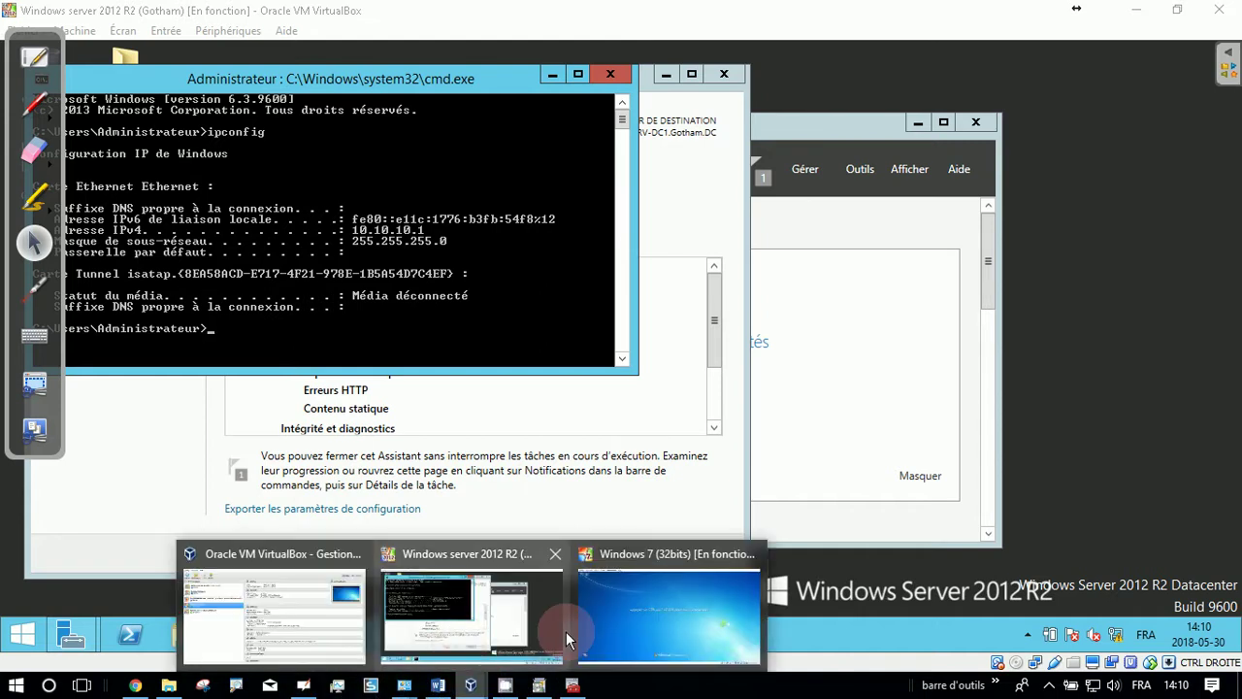
pyautogui.click(654, 635)
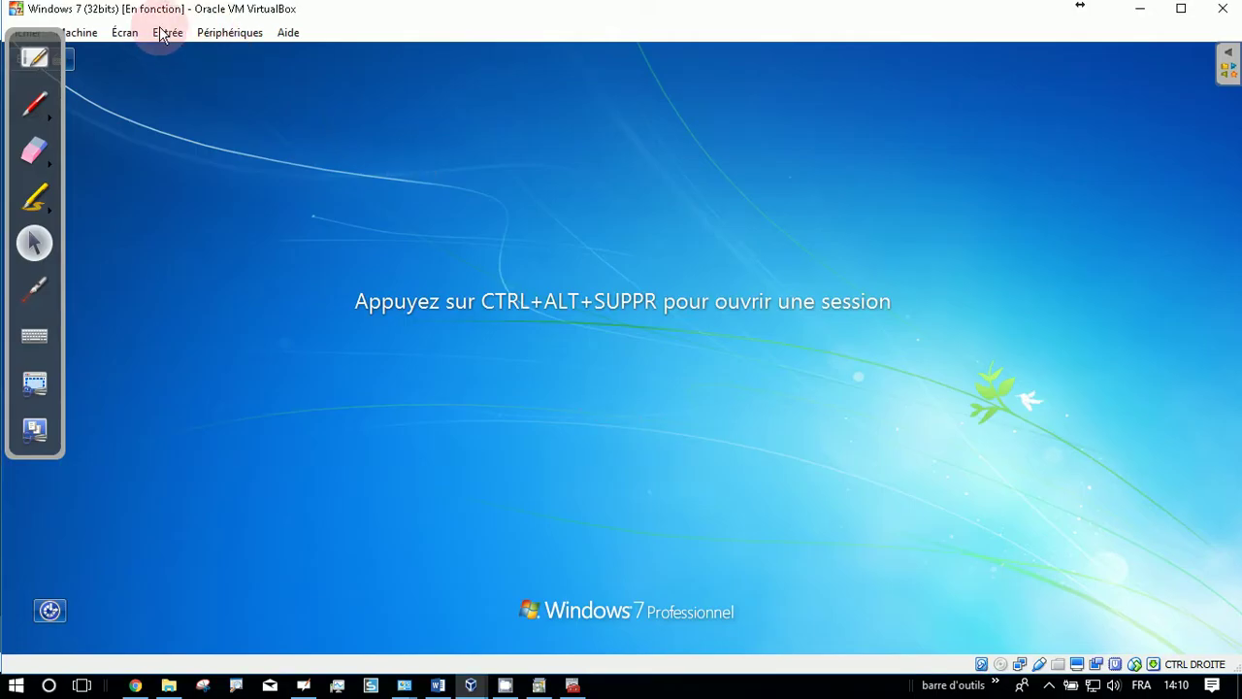
# - Send the Ctrl+Alt+Suppr sequence to the Windows 7 virtual machine to open its logon screen
pyautogui.click(168, 33)
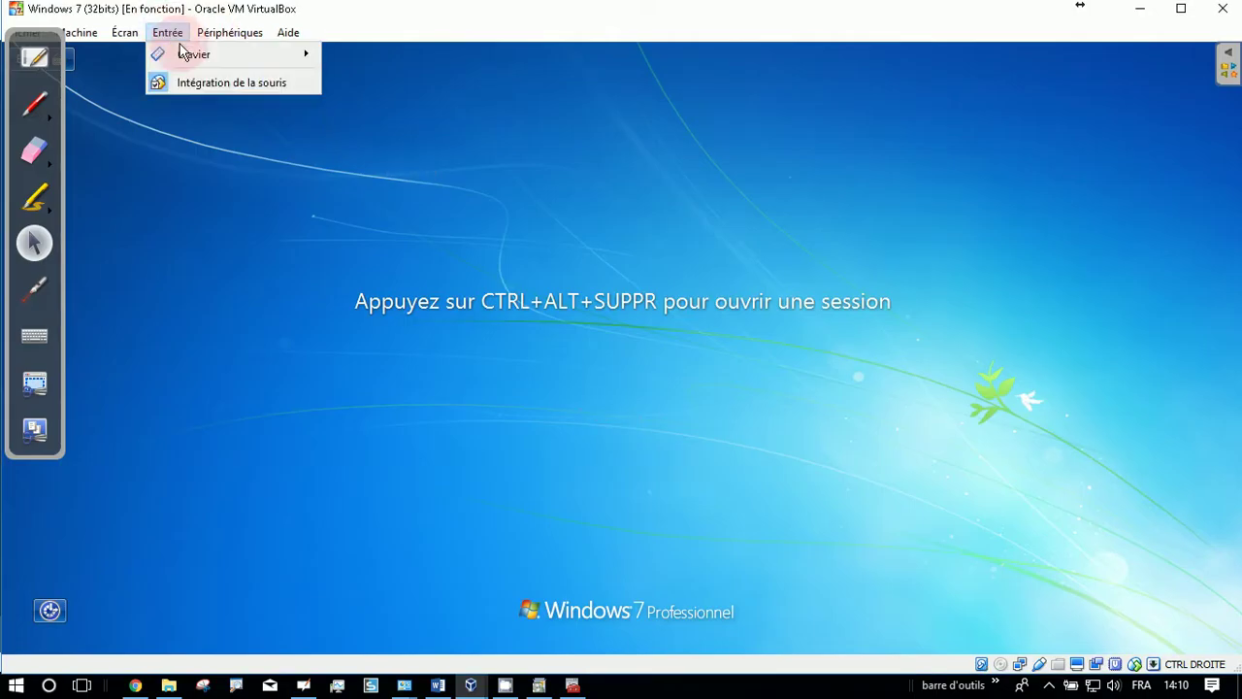
pyautogui.moveTo(220, 51)
pyautogui.click(435, 84)
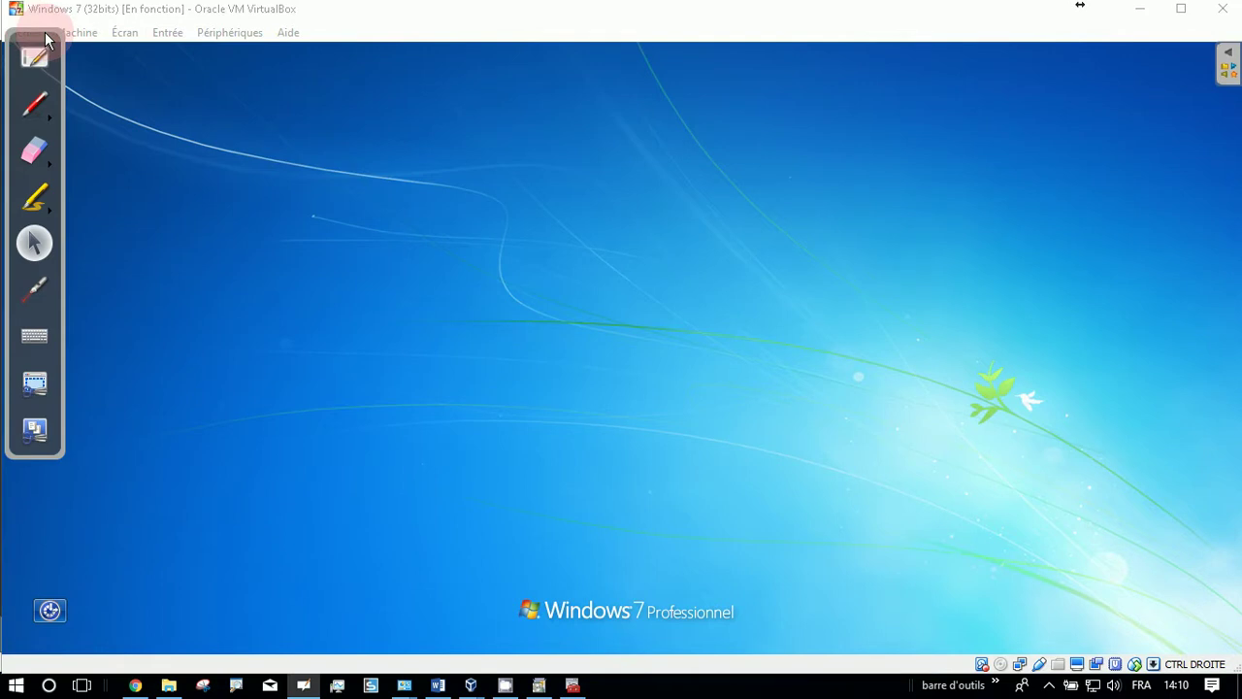
# - Move the OpenBoard floating palette out of the way, collapse it, and reposition the Windows 7 virtual machine window
pyautogui.moveTo(34, 35); pyautogui.dragTo(42, 222)
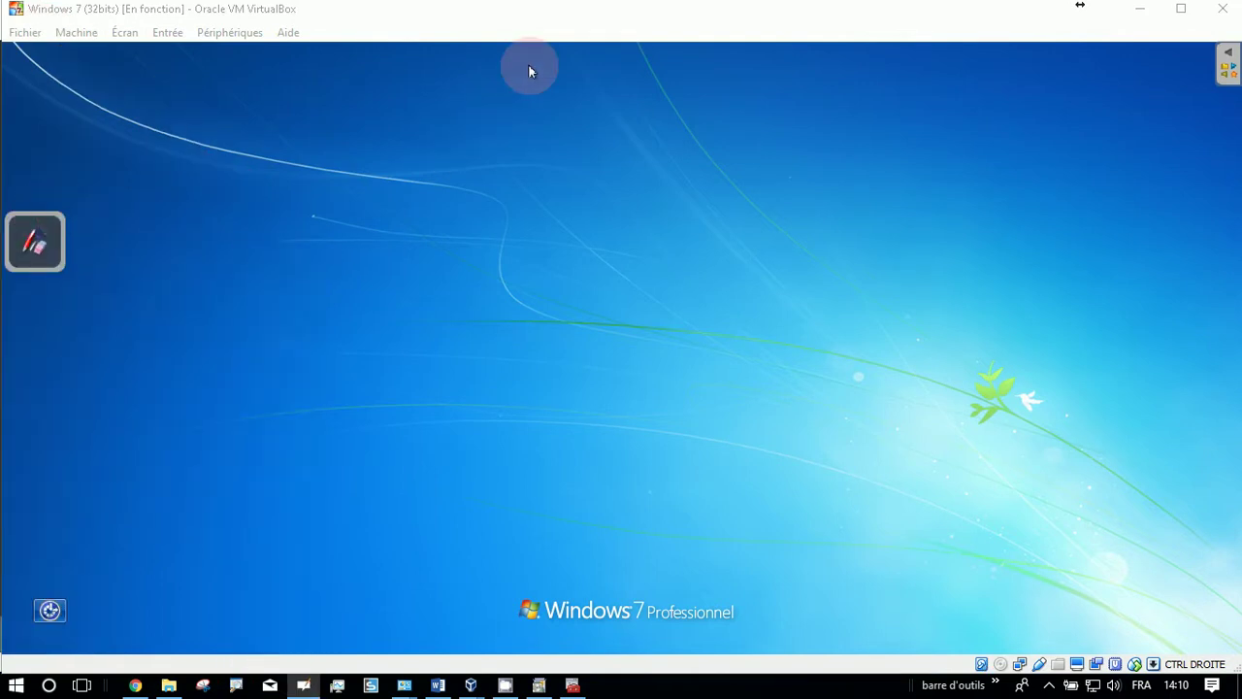
pyautogui.click(554, 20)
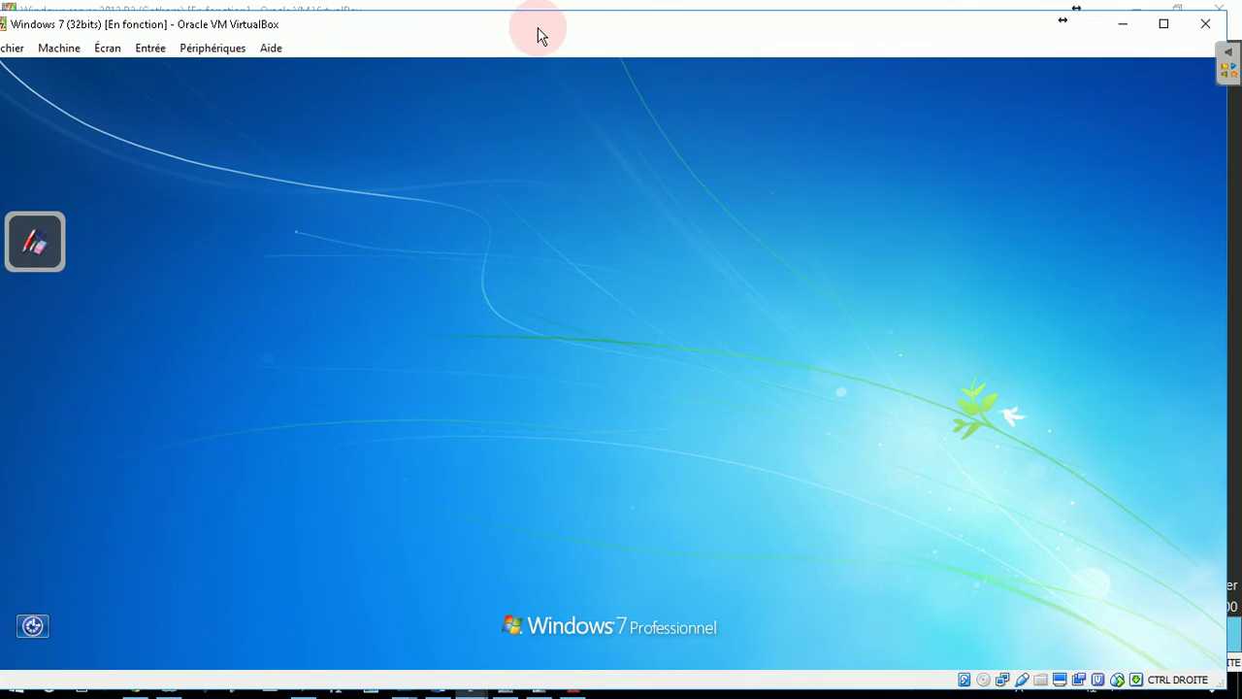
pyautogui.moveTo(536, 26); pyautogui.dragTo(565, 52)
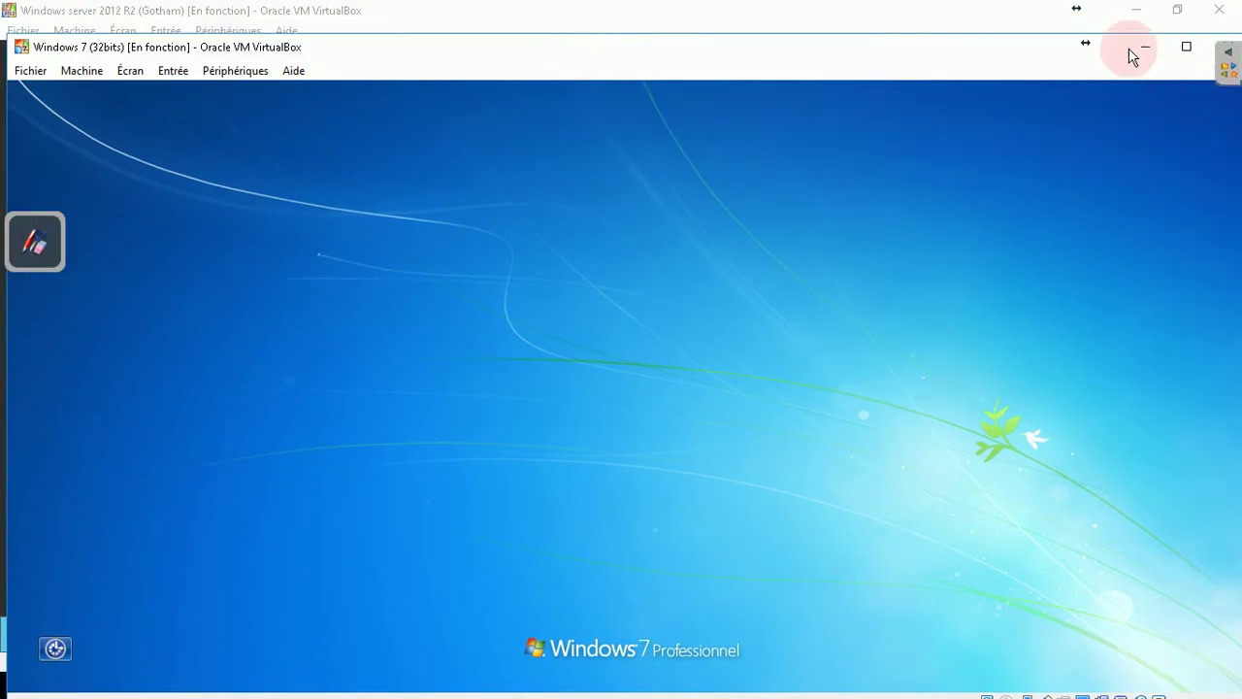
# - Send Ctrl-Alt-Del to the Windows 7 (32bits) virtual machine again to bring up its logon screen
pyautogui.click(173, 70)
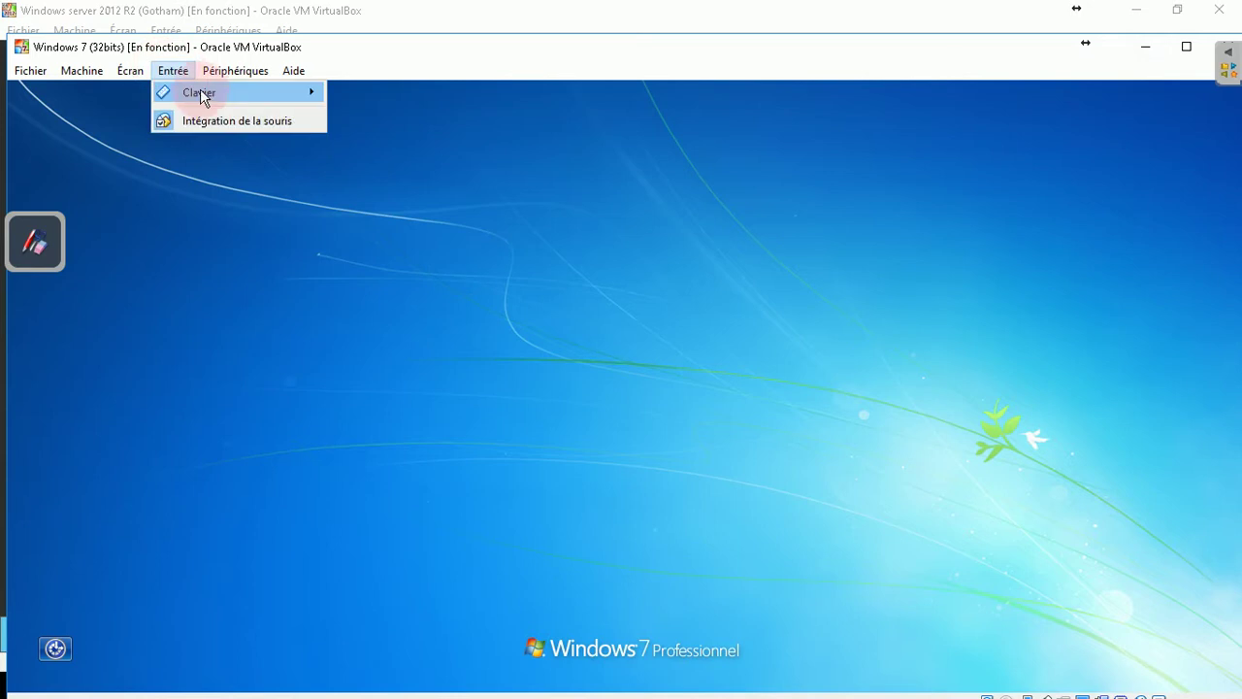
pyautogui.moveTo(203, 94)
pyautogui.click(440, 125)
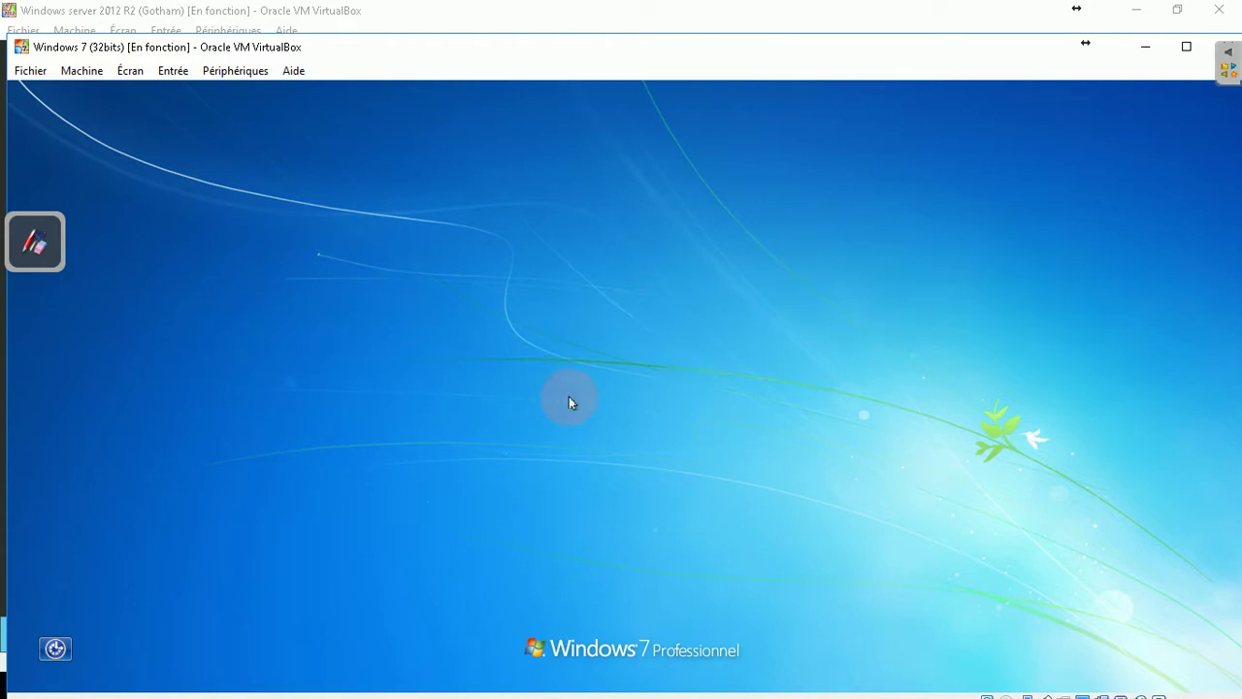
# - Minimize both virtual machine windows and run ipconfig in a host command prompt to check the VirtualBox Host-Only Network #2 adapter
pyautogui.click(1141, 50)
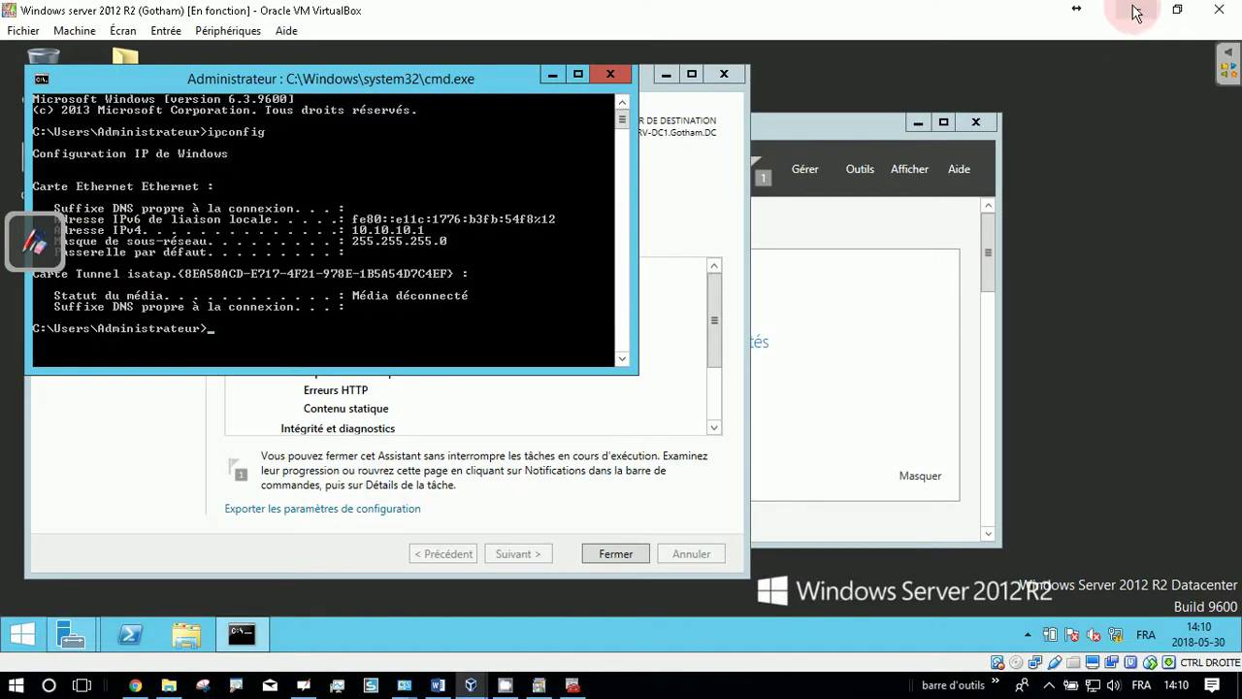
pyautogui.click(1137, 11)
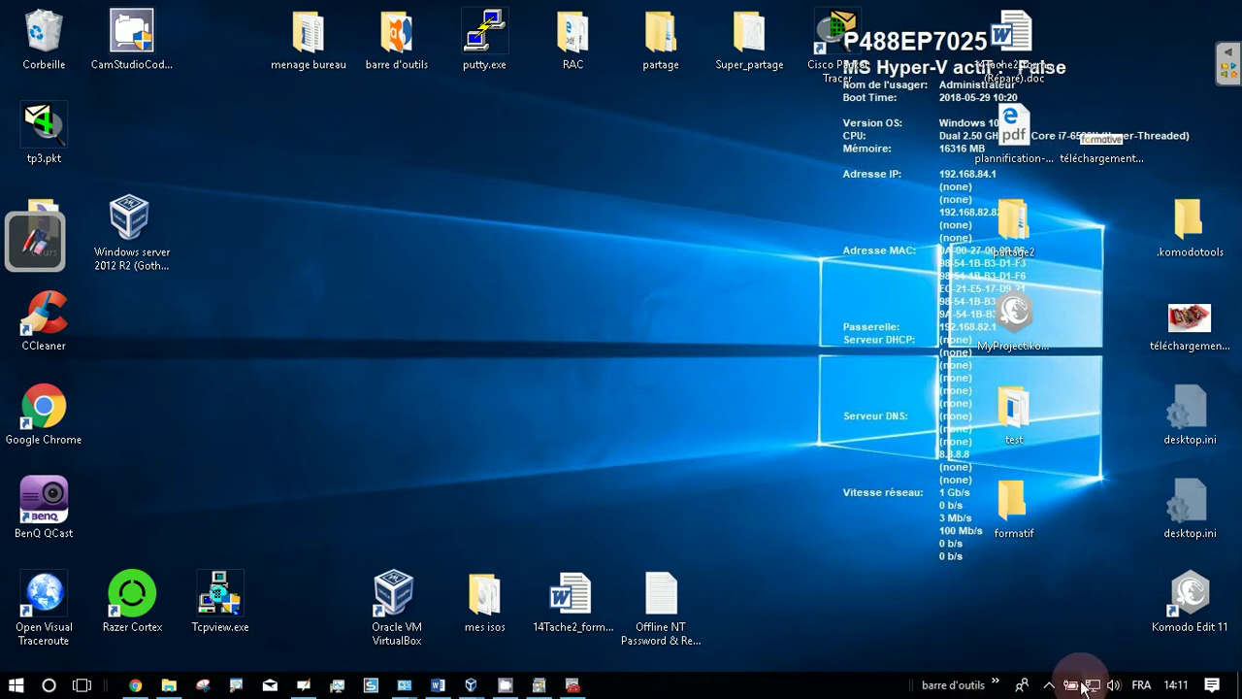
pyautogui.press('super+r')
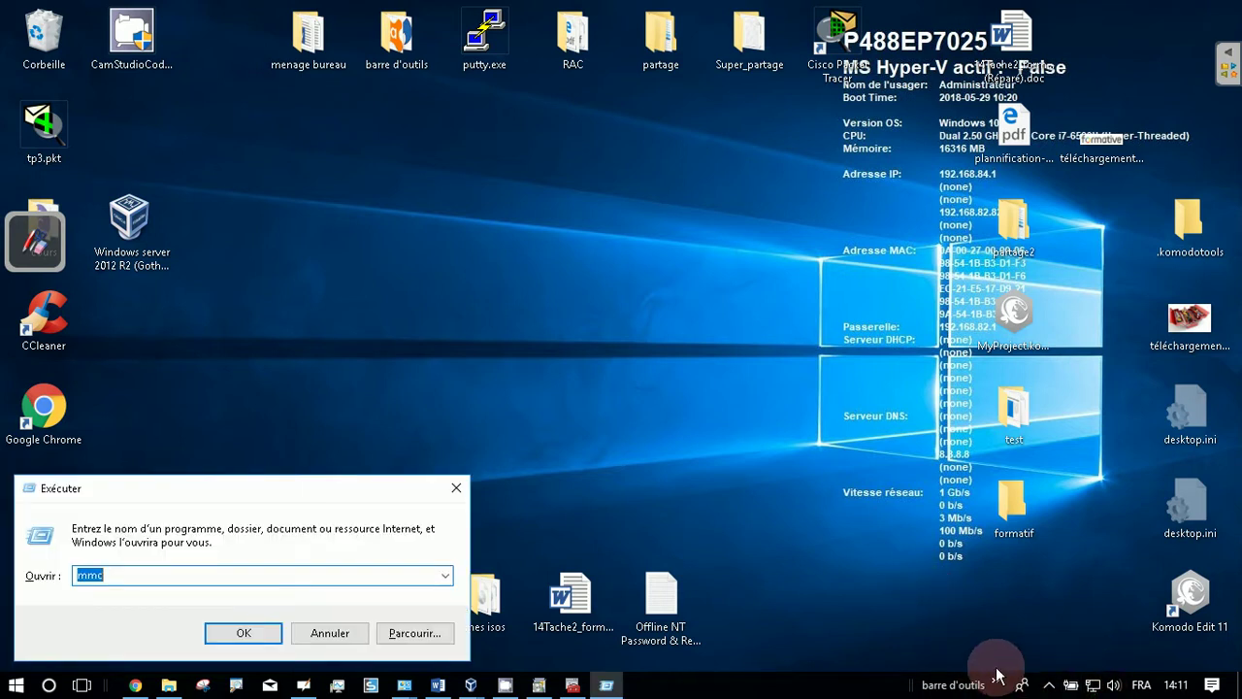
pyautogui.write('cmd')
pyautogui.press('Return')
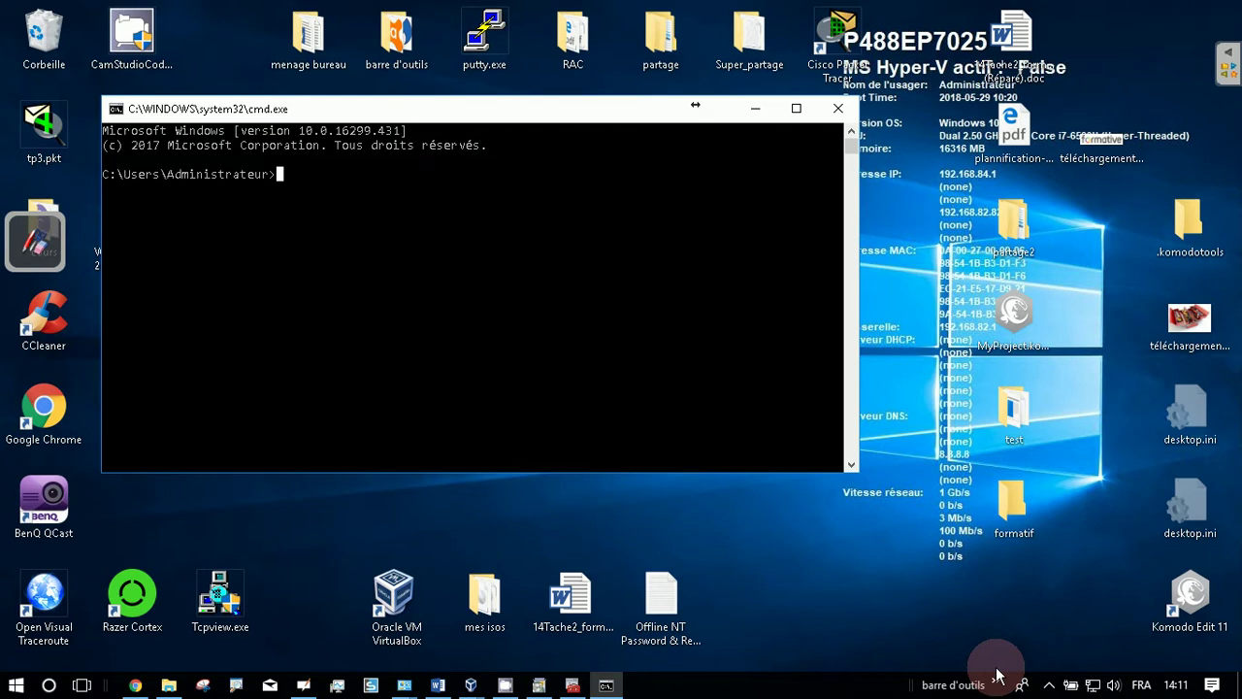
pyautogui.write('ipconfig')
pyautogui.press('Return')
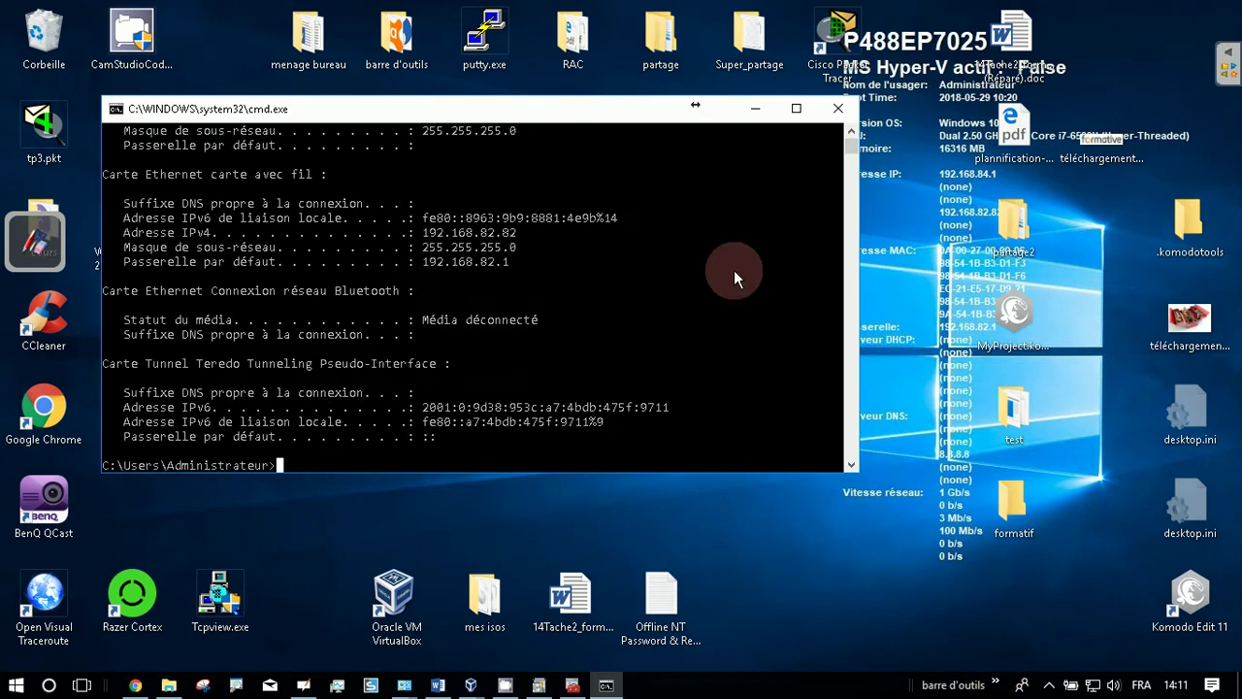
pyautogui.scroll(2, 483, 260)
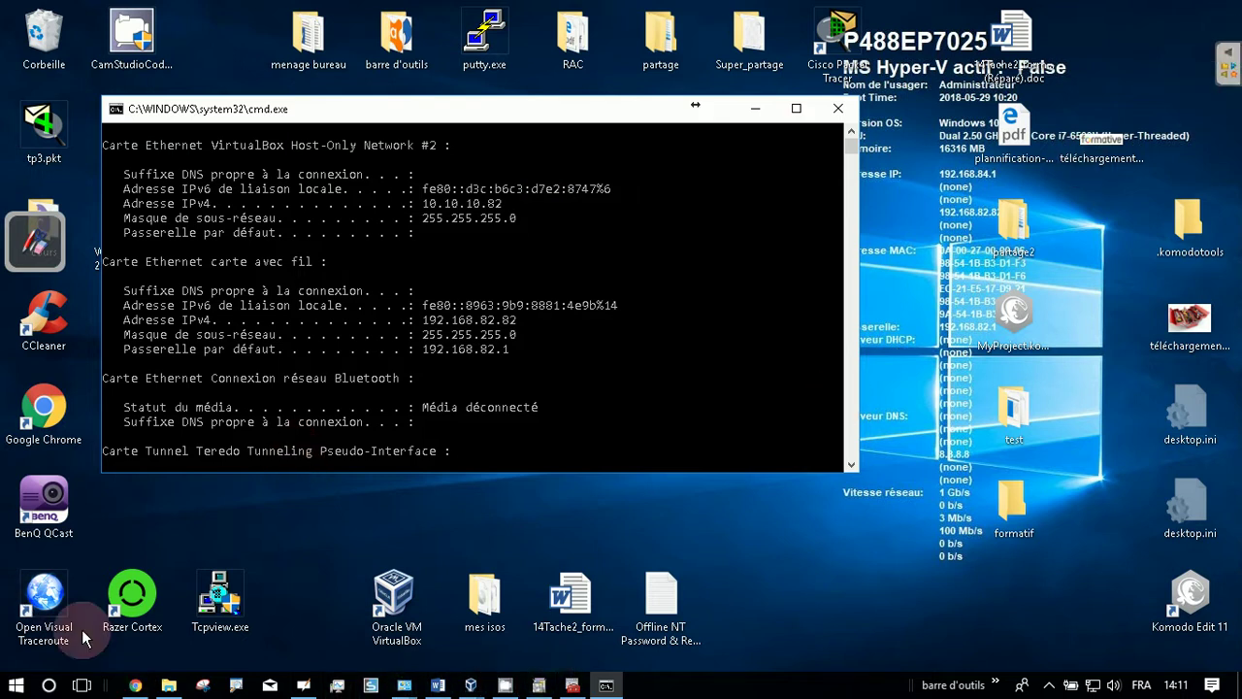
# - Return to the OpenBoard whiteboard with the client and server network diagram
pyautogui.click(36, 241)
pyautogui.click(29, 36)
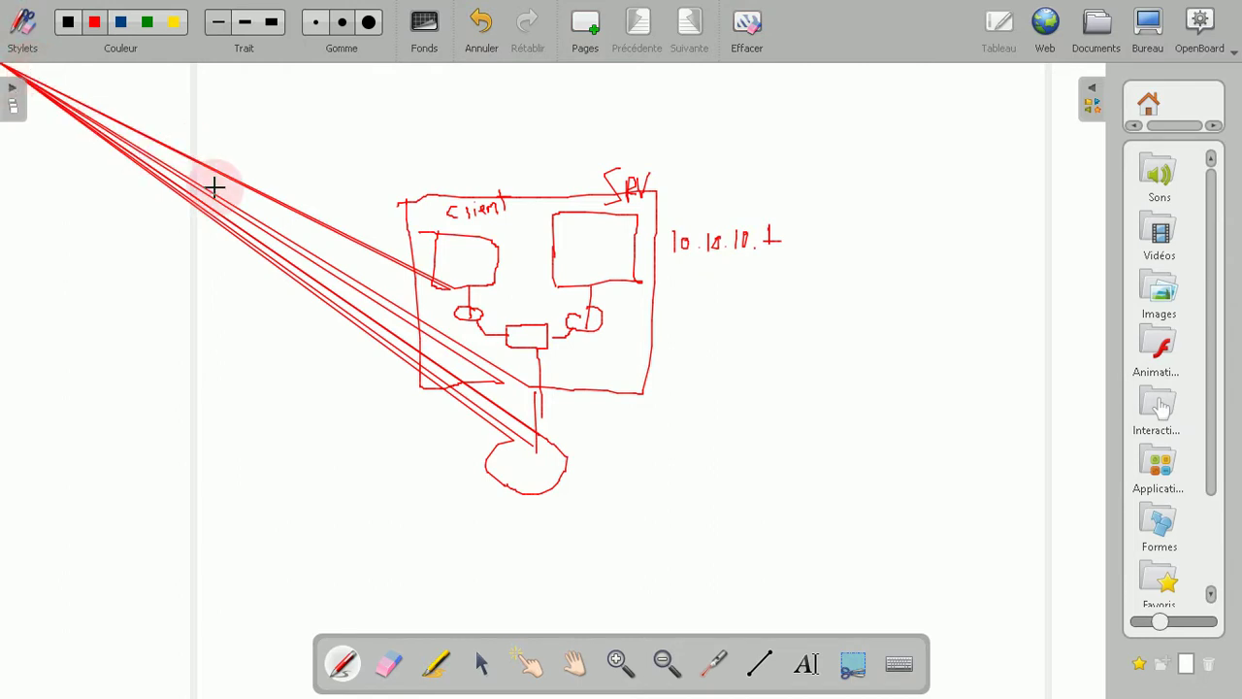
pyautogui.moveTo(329, 204)
pyautogui.mouseDown()
pyautogui.moveTo(330, 223)
pyautogui.moveTo(338, 208)
pyautogui.moveTo(420, 219)
pyautogui.mouseUp()
pyautogui.click(351, 220)
pyautogui.click(370, 219)
pyautogui.click(396, 217)
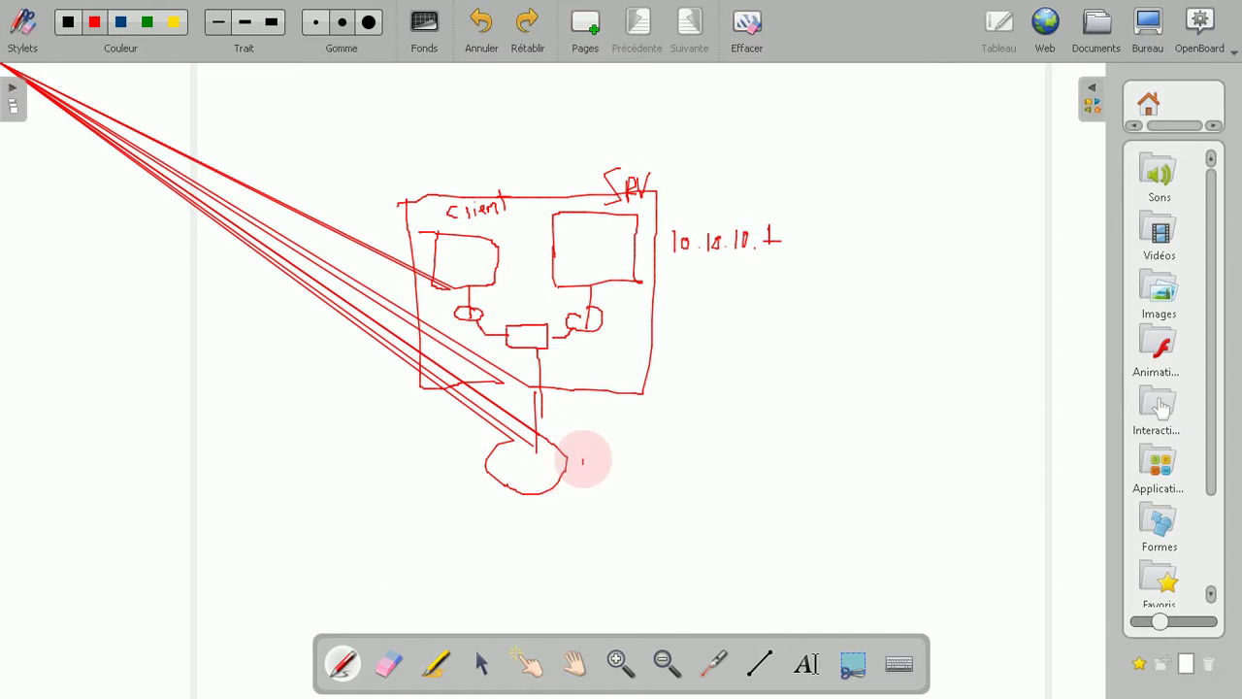
# - Write 10.10.10.82 by hand beside the circle below the client and server frame
pyautogui.moveTo(582, 458)
pyautogui.mouseDown()
pyautogui.moveTo(583, 483)
pyautogui.moveTo(600, 465)
pyautogui.moveTo(664, 469)
pyautogui.mouseUp()
pyautogui.click(615, 473)
pyautogui.click(650, 466)
pyautogui.moveTo(671, 452); pyautogui.dragTo(731, 448)
pyautogui.click(686, 462)
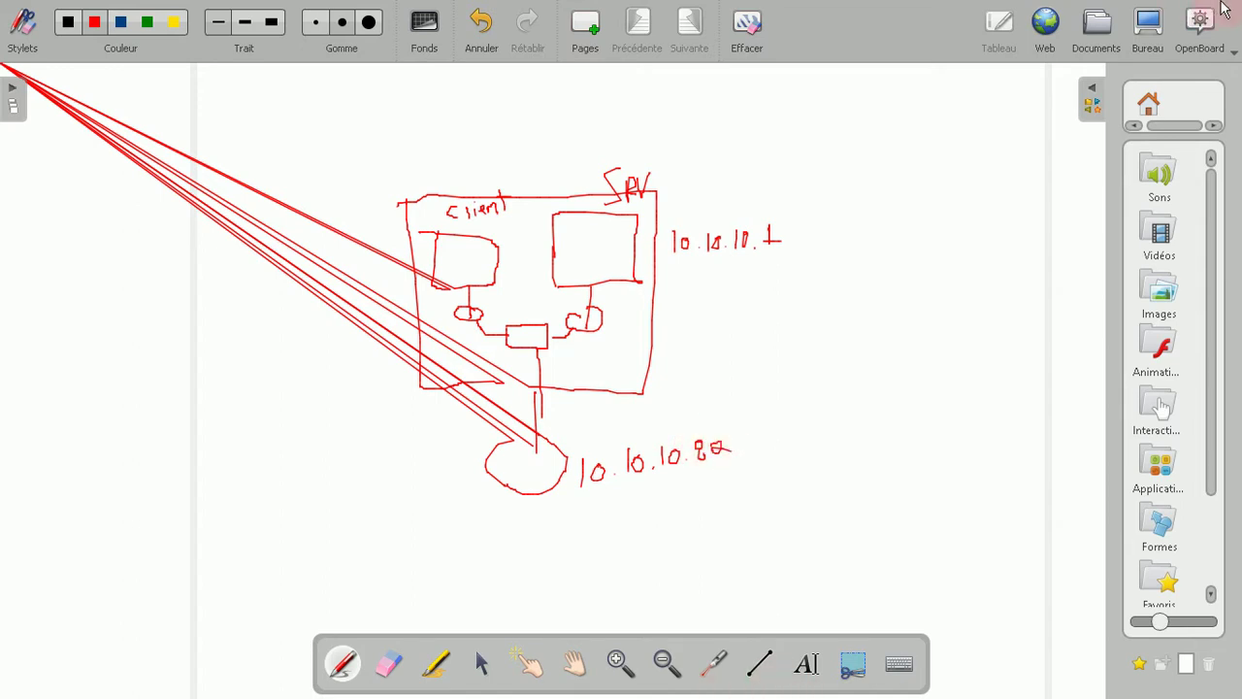
# - Leave the whiteboard for the desktop and minimize the host command prompt
pyautogui.click(1116, 20)
pyautogui.click(1147, 24)
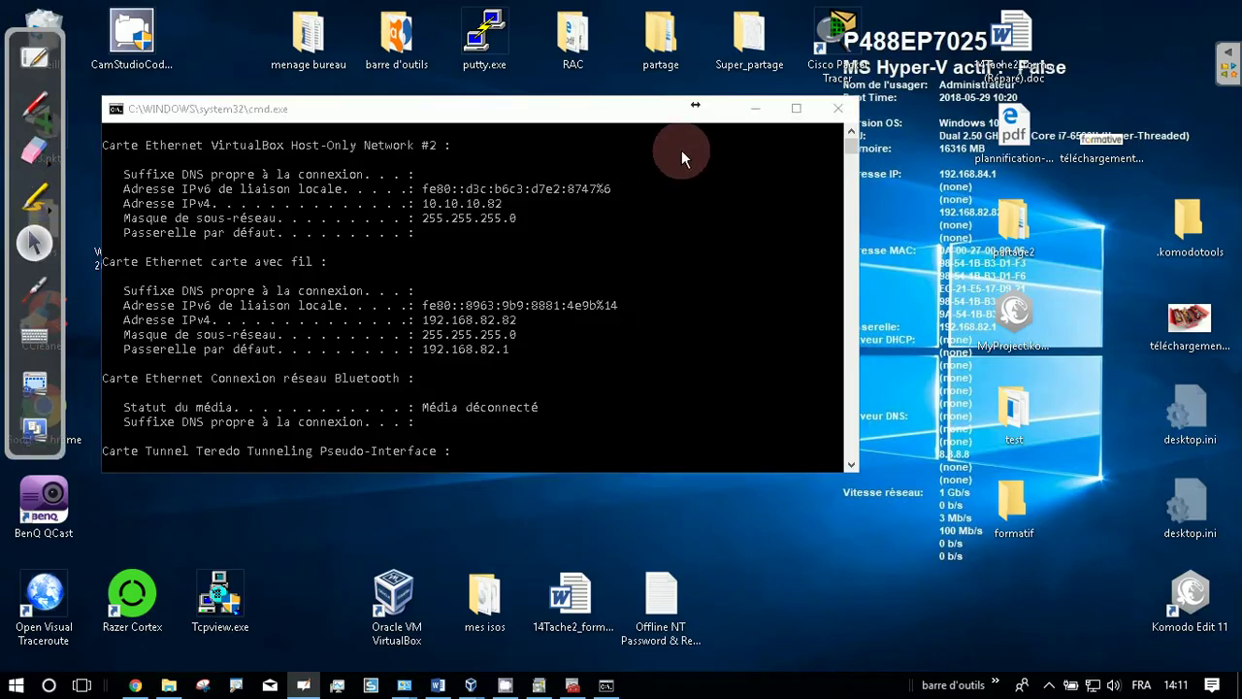
pyautogui.click(753, 111)
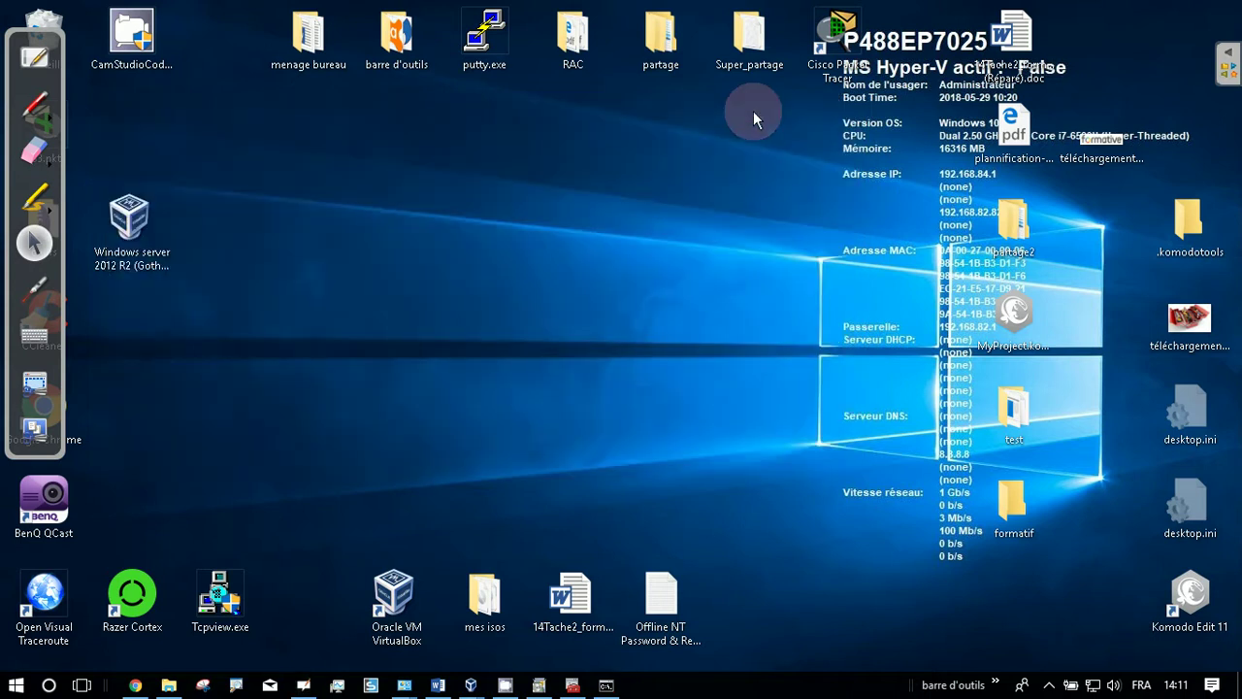
# - Switch to the Windows 7 (32bits) virtual machine, request a change of user at its logon screen, and maximize the window
pyautogui.moveTo(604, 689)
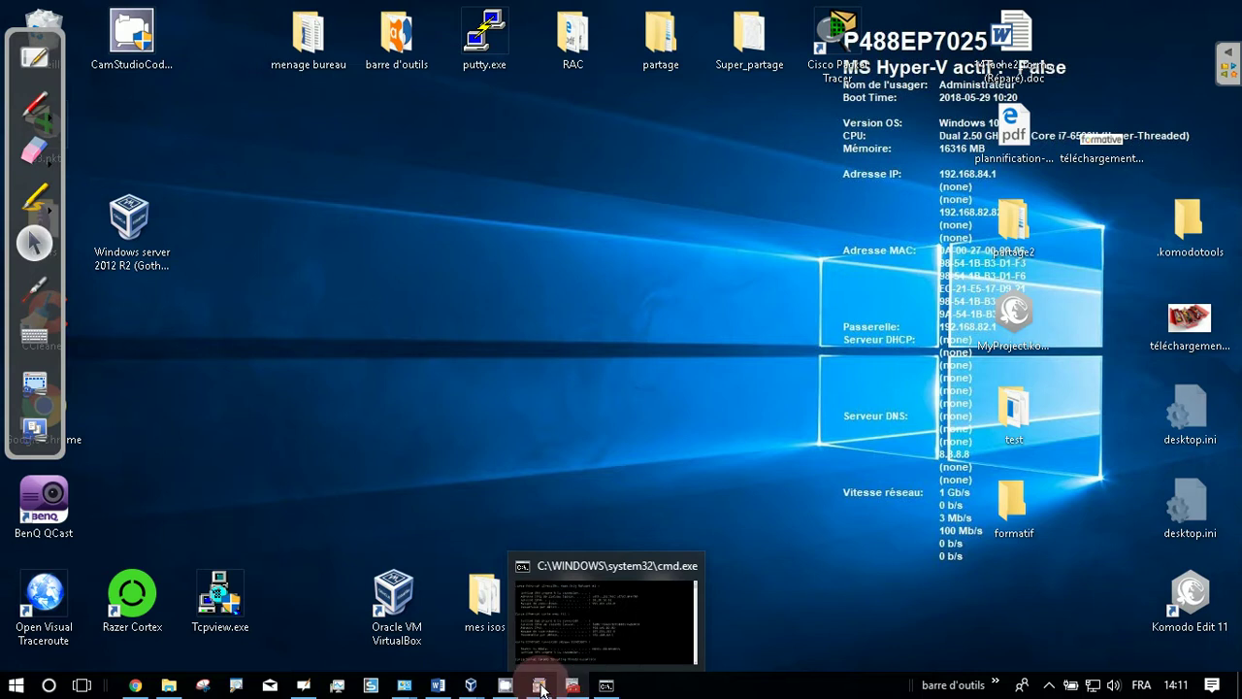
pyautogui.moveTo(512, 690)
pyautogui.moveTo(472, 680)
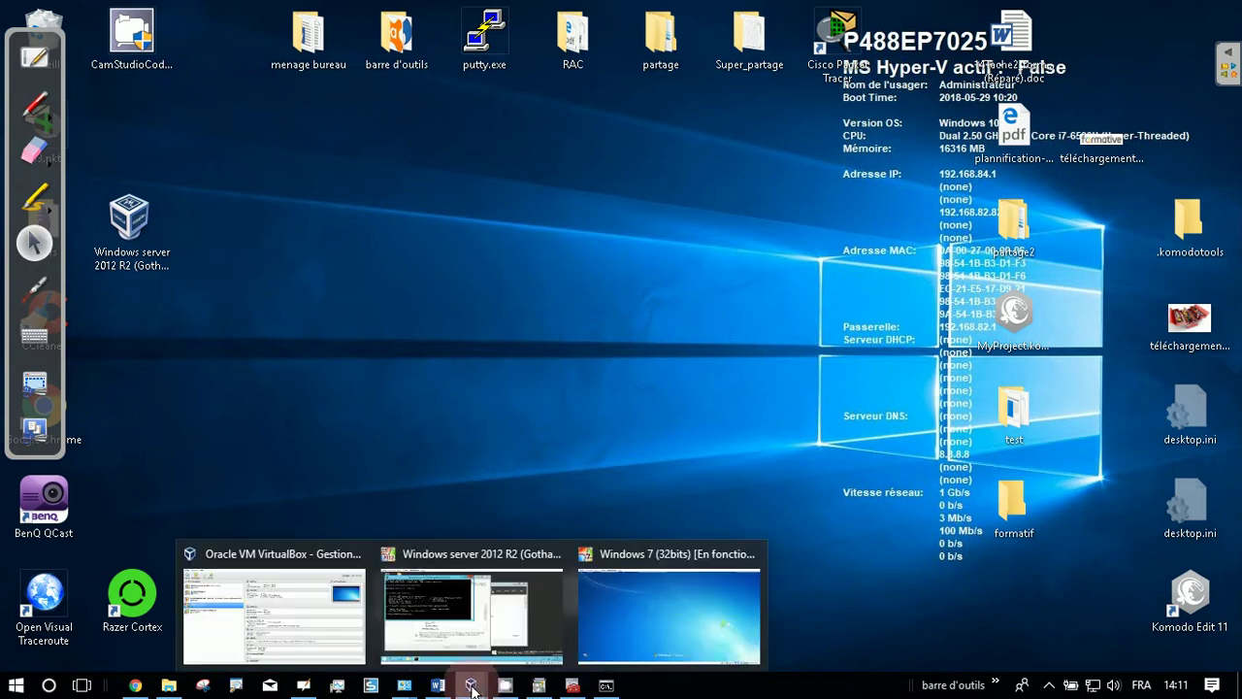
pyautogui.click(661, 614)
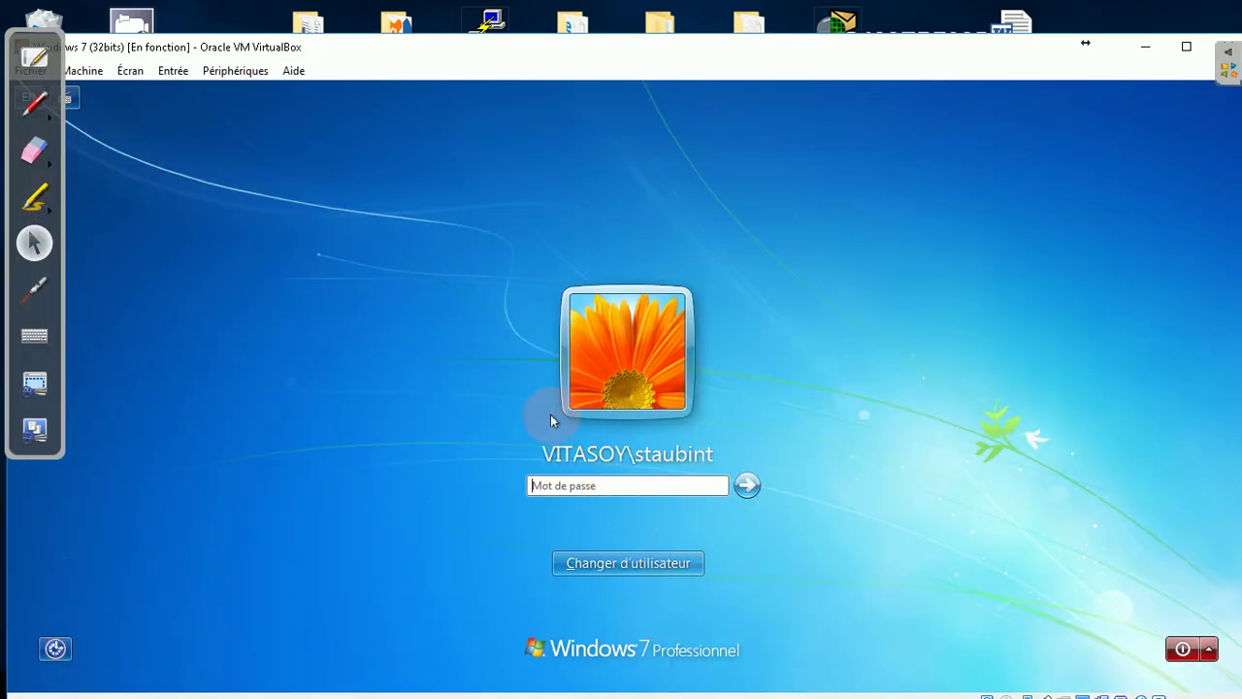
pyautogui.click(641, 565)
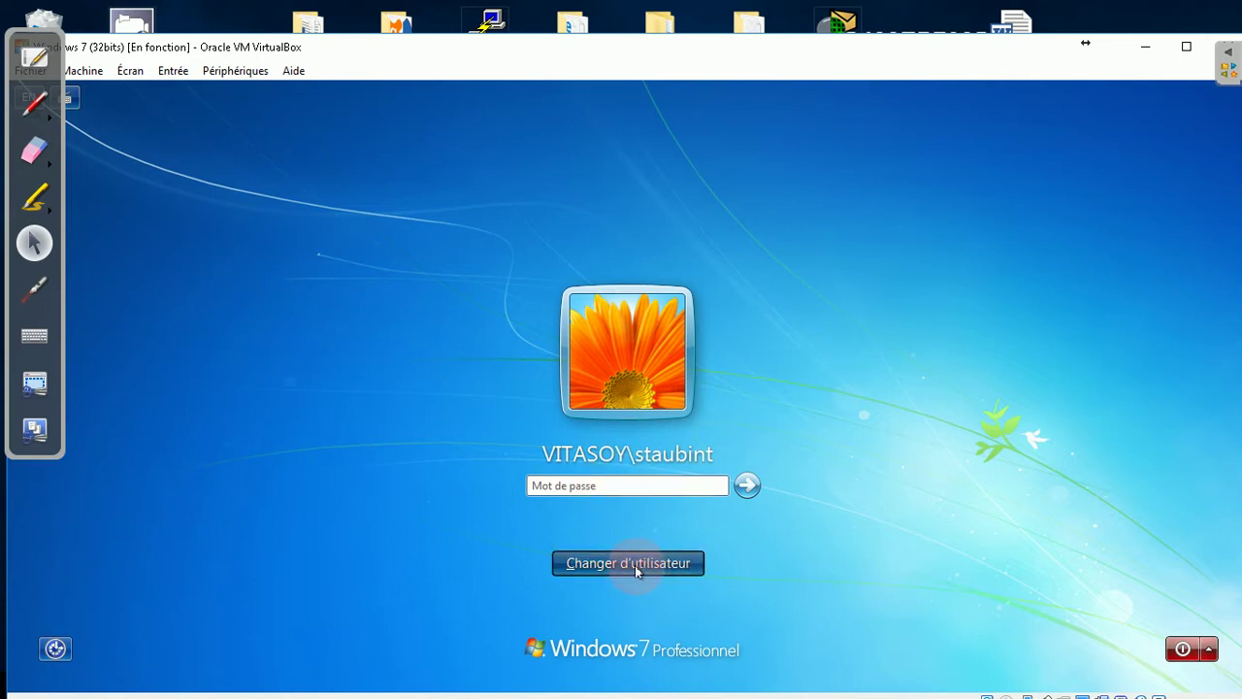
pyautogui.doubleClick(740, 48)
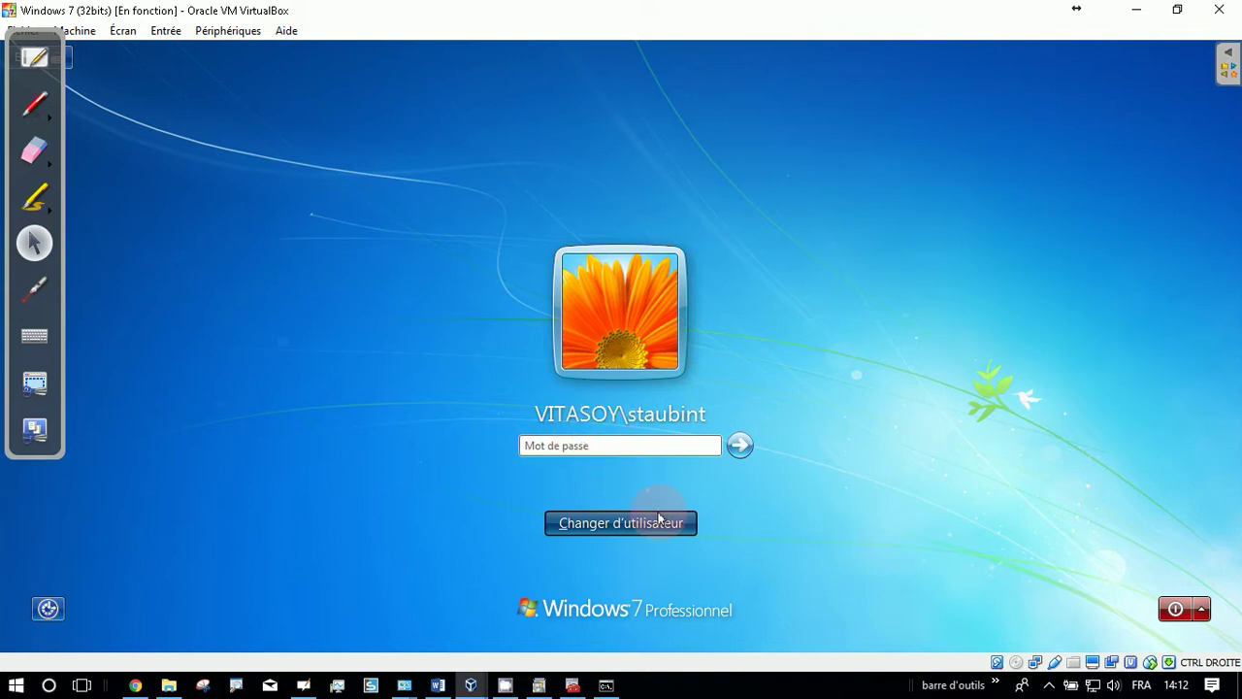
# - Switch to the Windows server 2012 R2 (Gotham) virtual machine and close its command prompt
pyautogui.click(470, 687)
pyautogui.click(484, 617)
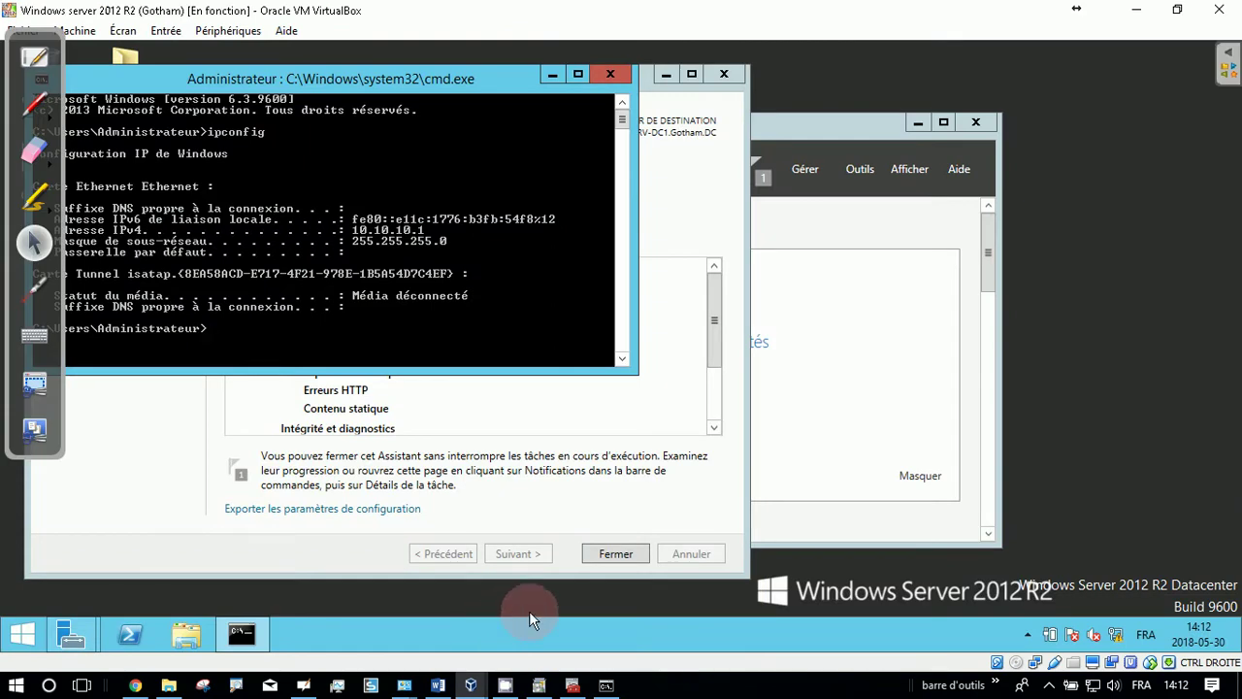
pyautogui.click(611, 75)
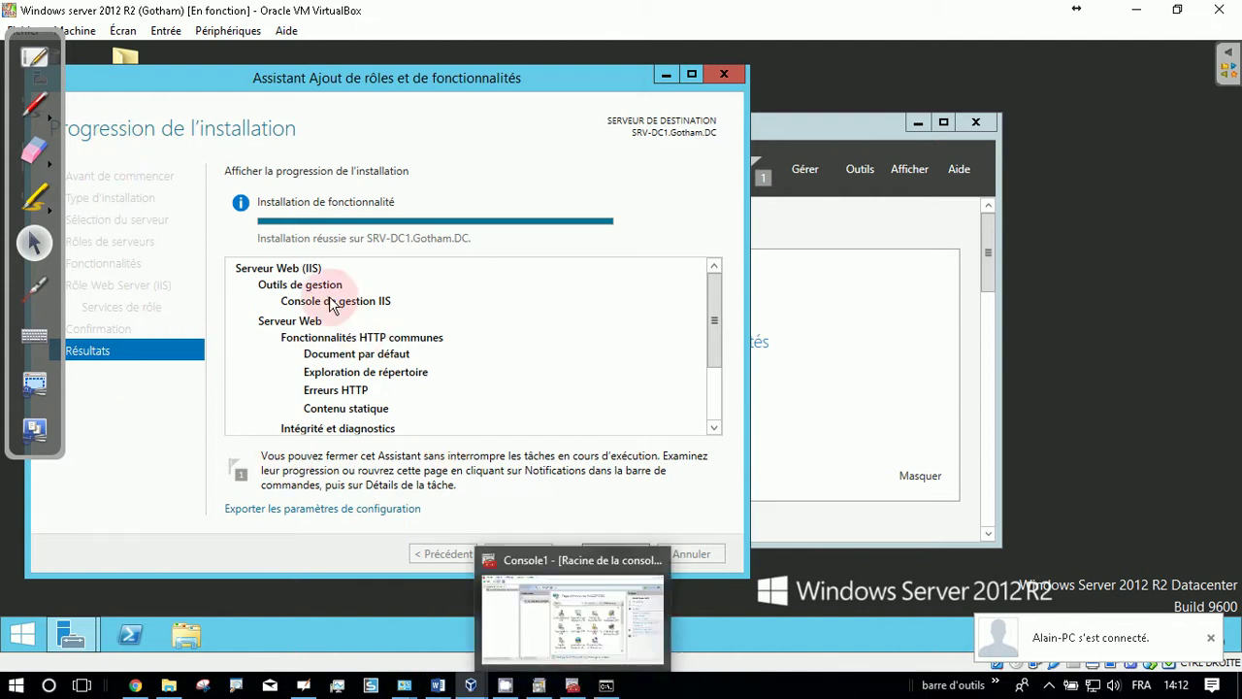
# - On a new whiteboard page, write the title IIS with an arrow leading to "ouvrir le port 80 tcp (http)"
pyautogui.moveTo(569, 685)
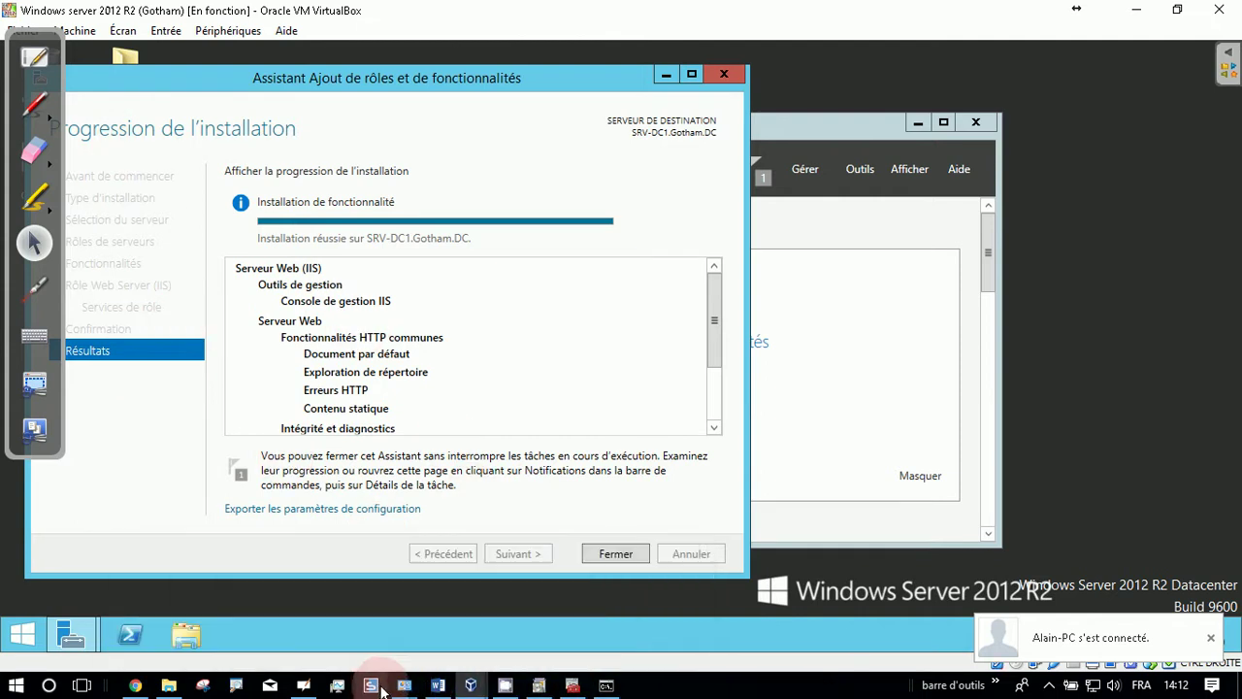
pyautogui.click(34, 56)
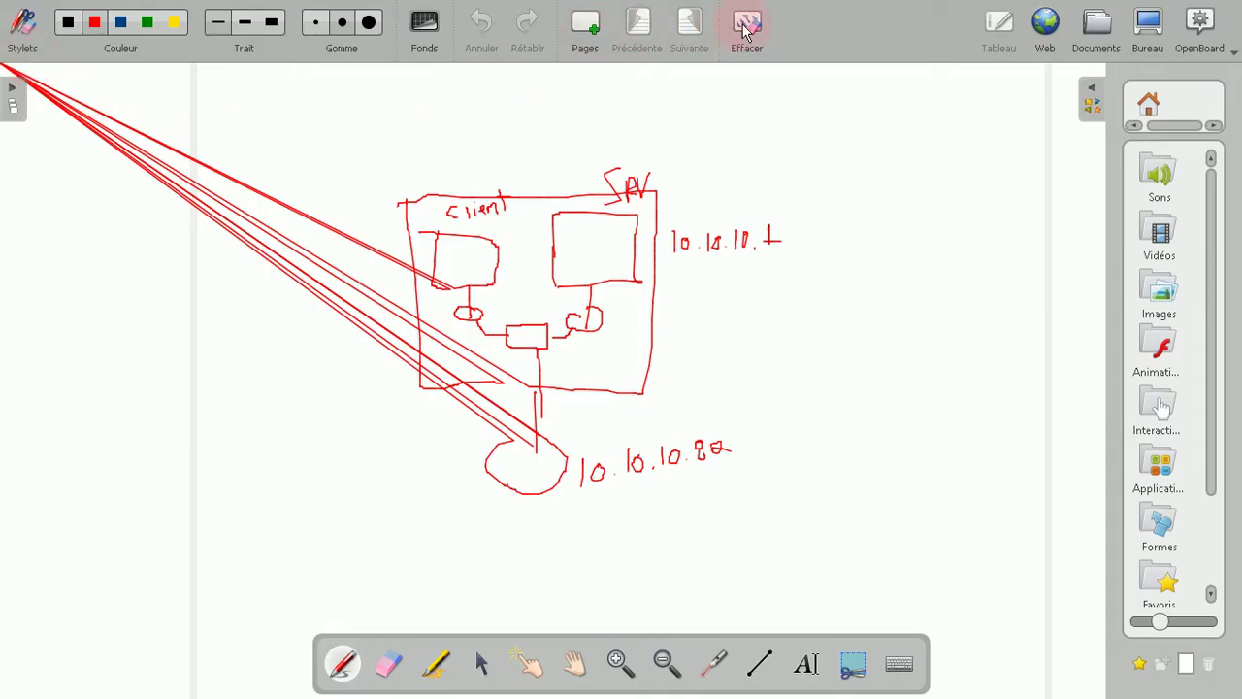
pyautogui.click(585, 24)
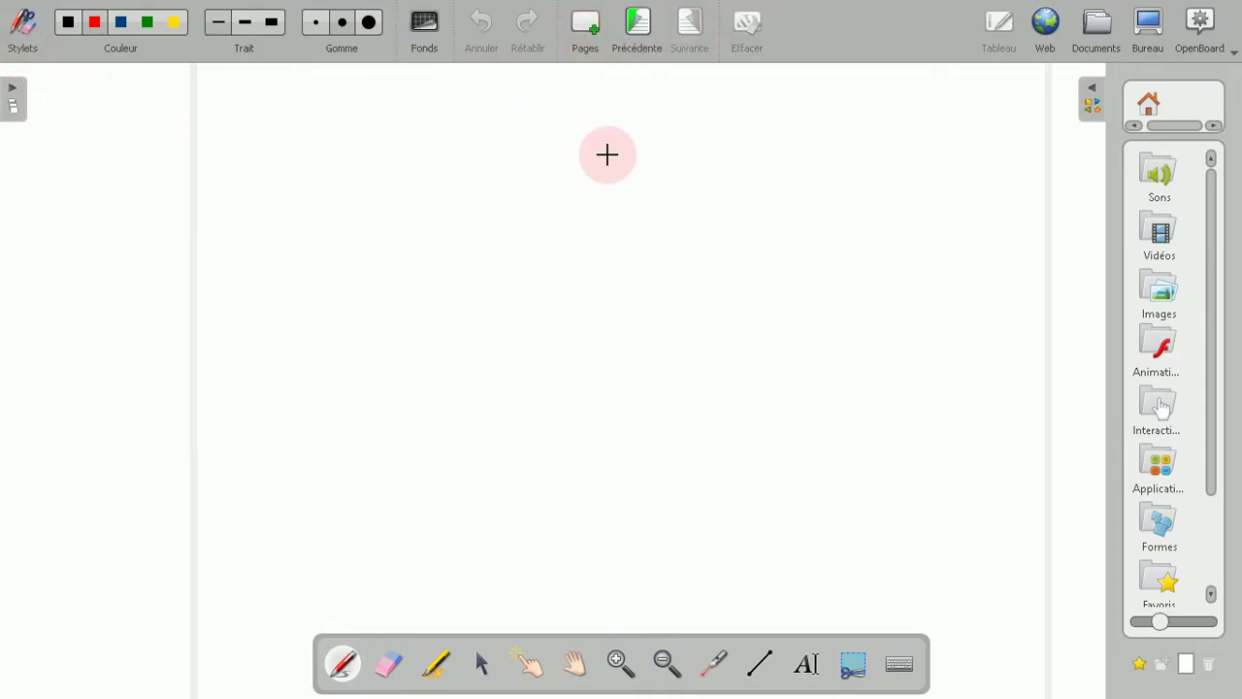
pyautogui.moveTo(533, 188)
pyautogui.mouseDown()
pyautogui.moveTo(538, 205)
pyautogui.moveTo(574, 209)
pyautogui.moveTo(596, 174)
pyautogui.moveTo(630, 177)
pyautogui.moveTo(624, 200)
pyautogui.mouseUp()
pyautogui.moveTo(585, 237)
pyautogui.mouseDown()
pyautogui.moveTo(632, 258)
pyautogui.moveTo(627, 269)
pyautogui.mouseUp()
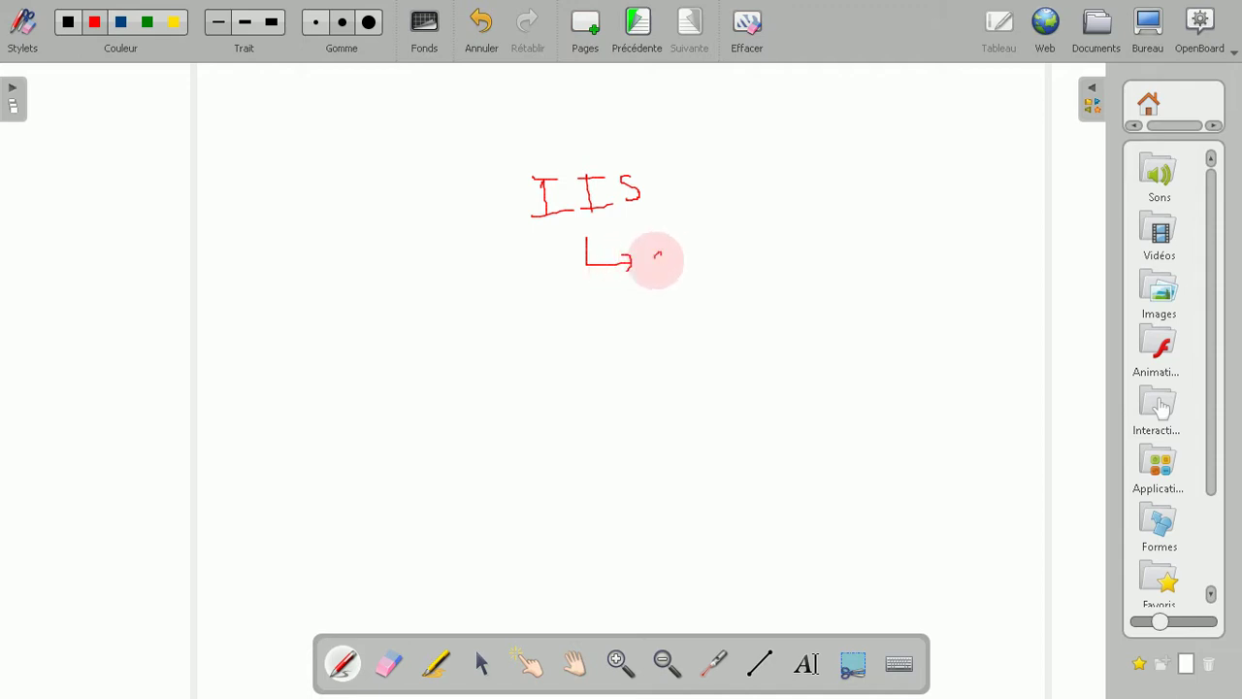
pyautogui.moveTo(672, 260)
pyautogui.mouseDown()
pyautogui.moveTo(740, 238)
pyautogui.moveTo(693, 253)
pyautogui.moveTo(929, 241)
pyautogui.moveTo(916, 254)
pyautogui.moveTo(976, 222)
pyautogui.moveTo(1029, 228)
pyautogui.moveTo(1061, 202)
pyautogui.moveTo(1091, 202)
pyautogui.mouseUp()
pyautogui.moveTo(1096, 184); pyautogui.dragTo(1101, 215)
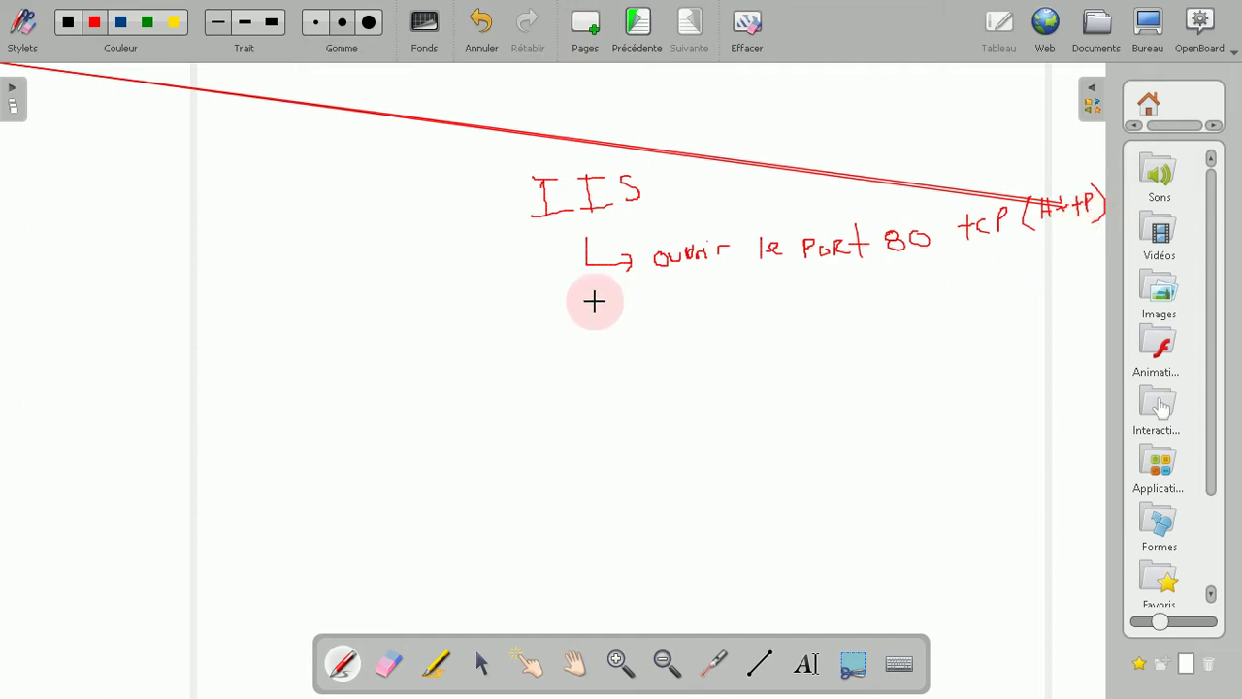
# - Add a second arrow under IIS leading to the handwritten path C:\INETPUB
pyautogui.moveTo(586, 239)
pyautogui.mouseDown()
pyautogui.moveTo(592, 305)
pyautogui.moveTo(622, 327)
pyautogui.moveTo(702, 324)
pyautogui.moveTo(727, 301)
pyautogui.mouseUp()
pyautogui.click(681, 311)
pyautogui.click(682, 322)
pyautogui.moveTo(709, 319)
pyautogui.mouseDown()
pyautogui.moveTo(748, 303)
pyautogui.moveTo(759, 318)
pyautogui.mouseUp()
pyautogui.moveTo(756, 310)
pyautogui.mouseDown()
pyautogui.moveTo(776, 317)
pyautogui.moveTo(793, 291)
pyautogui.moveTo(829, 280)
pyautogui.moveTo(845, 293)
pyautogui.mouseUp()
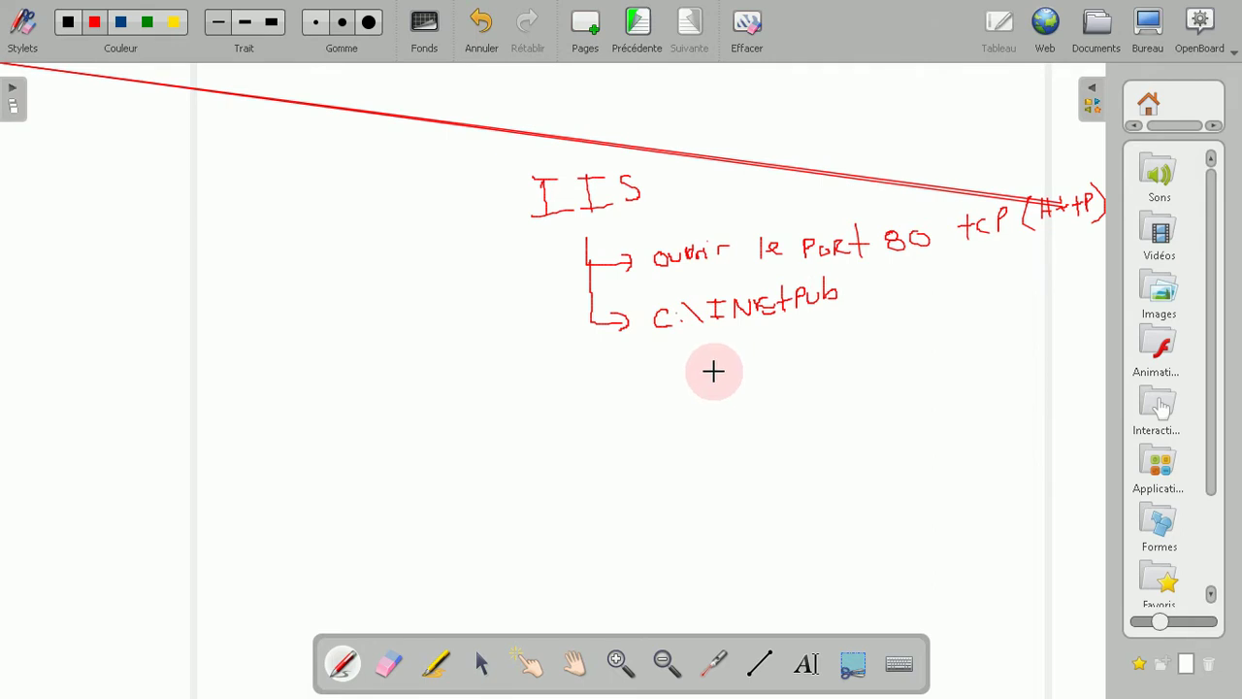
# - Draw a large rectangle linked to a circle beneath it, with a smaller box inside and a port 80 mark on its outer edge
pyautogui.moveTo(393, 367)
pyautogui.mouseDown()
pyautogui.moveTo(389, 493)
pyautogui.moveTo(415, 507)
pyautogui.moveTo(583, 503)
pyautogui.moveTo(596, 479)
pyautogui.moveTo(589, 364)
pyautogui.moveTo(392, 370)
pyautogui.mouseUp()
pyautogui.moveTo(483, 508)
pyautogui.mouseDown()
pyautogui.moveTo(486, 557)
pyautogui.moveTo(443, 541)
pyautogui.moveTo(508, 554)
pyautogui.moveTo(486, 528)
pyautogui.mouseUp()
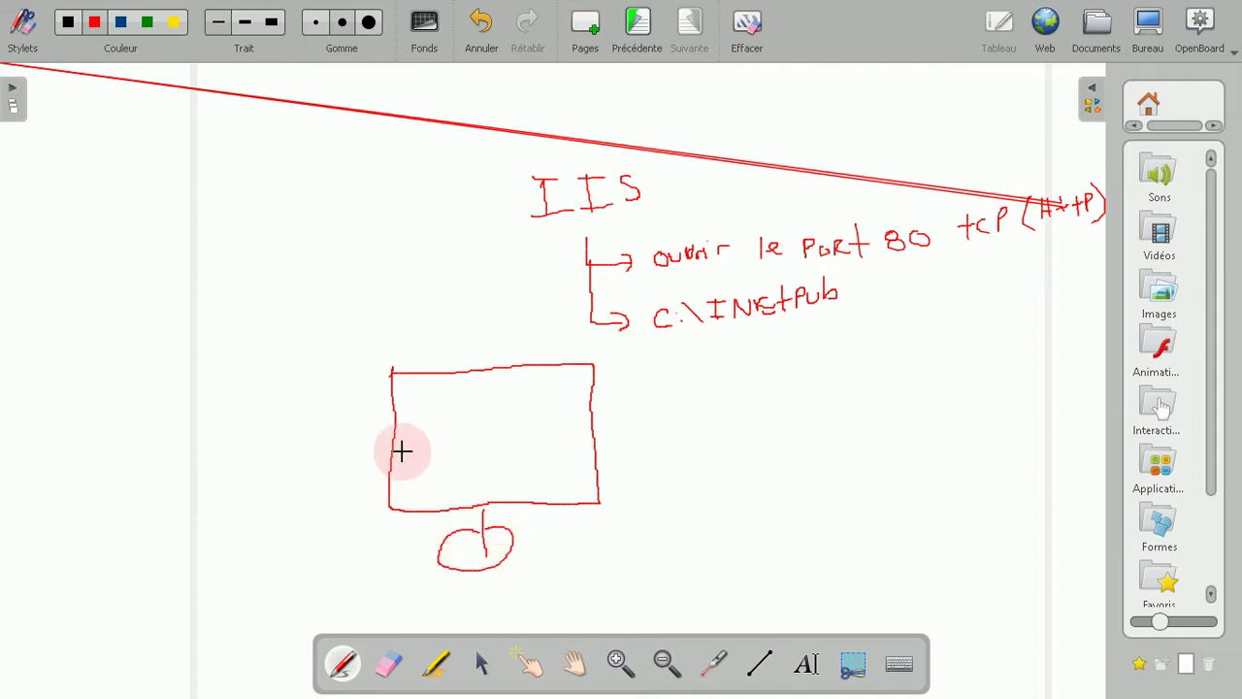
pyautogui.moveTo(394, 413)
pyautogui.mouseDown()
pyautogui.moveTo(357, 431)
pyautogui.moveTo(363, 405)
pyautogui.moveTo(468, 385)
pyautogui.moveTo(493, 396)
pyautogui.moveTo(498, 463)
pyautogui.moveTo(456, 480)
pyautogui.moveTo(388, 474)
pyautogui.mouseUp()
# - Write c:\inetpub in the inner box, with arrows leading on to wwwroot and IISSTART.HTM
pyautogui.moveTo(417, 408)
pyautogui.mouseDown()
pyautogui.moveTo(416, 420)
pyautogui.moveTo(441, 417)
pyautogui.mouseUp()
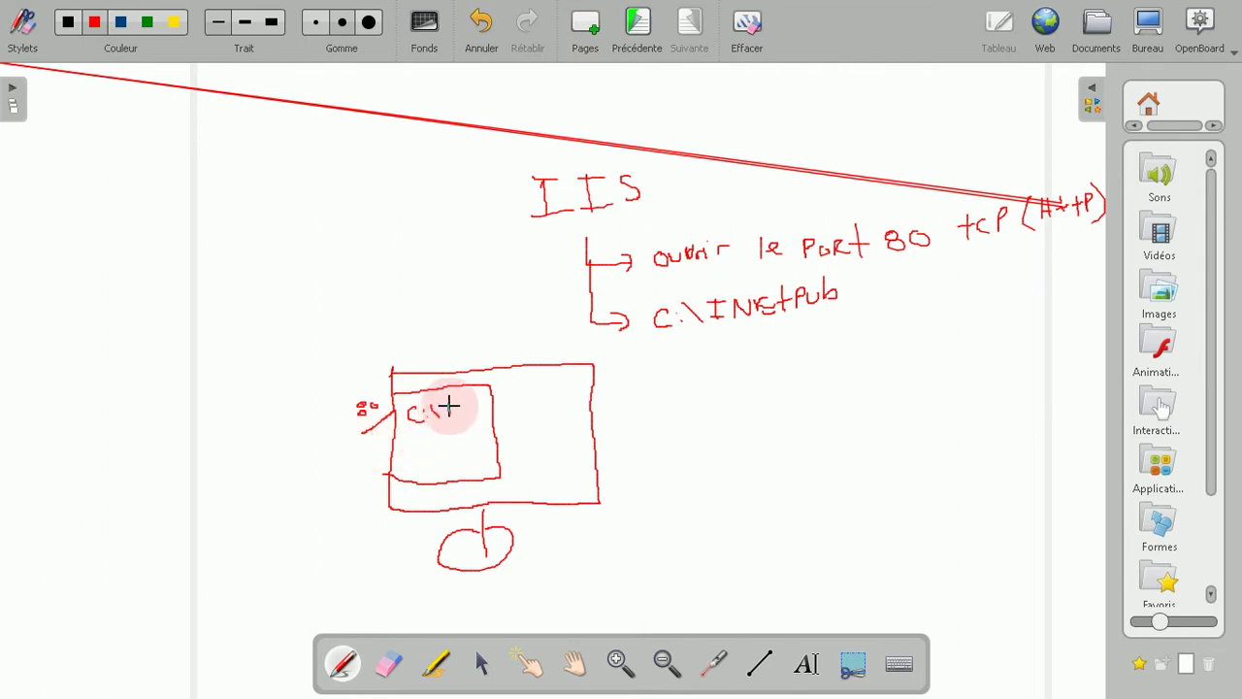
pyautogui.moveTo(467, 407)
pyautogui.mouseDown()
pyautogui.moveTo(532, 398)
pyautogui.moveTo(508, 434)
pyautogui.moveTo(519, 435)
pyautogui.moveTo(578, 401)
pyautogui.mouseUp()
pyautogui.moveTo(585, 413); pyautogui.dragTo(641, 402)
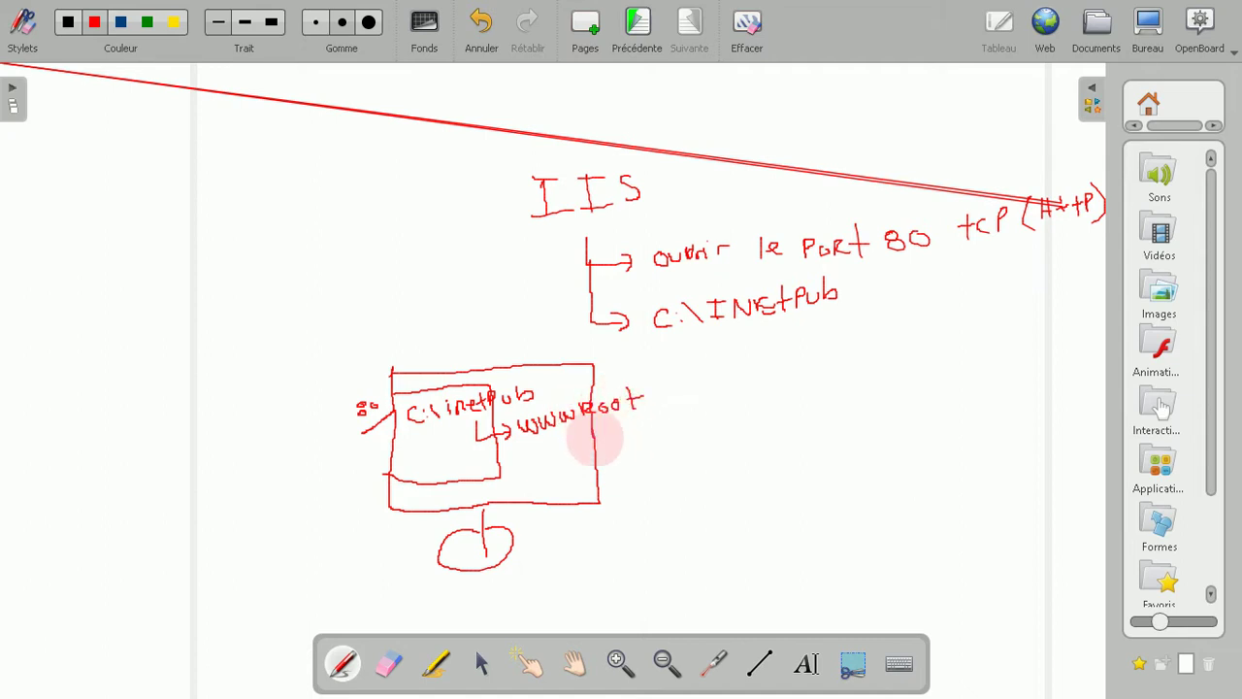
pyautogui.moveTo(596, 438)
pyautogui.mouseDown()
pyautogui.moveTo(640, 434)
pyautogui.moveTo(699, 405)
pyautogui.moveTo(718, 420)
pyautogui.moveTo(746, 415)
pyautogui.mouseUp()
pyautogui.moveTo(738, 402)
pyautogui.mouseDown()
pyautogui.moveTo(766, 388)
pyautogui.moveTo(787, 402)
pyautogui.moveTo(862, 366)
pyautogui.mouseUp()
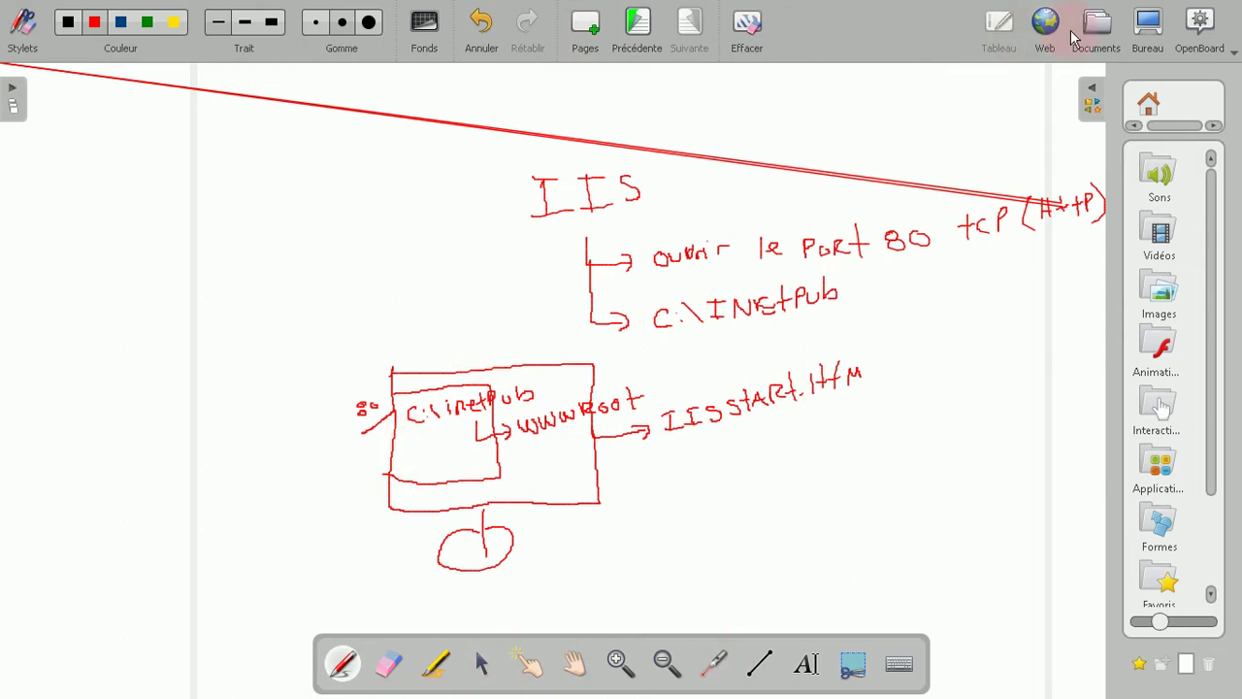
# - Leave the whiteboard and switch to the Windows 7 (32bits) virtual machine
pyautogui.click(1151, 29)
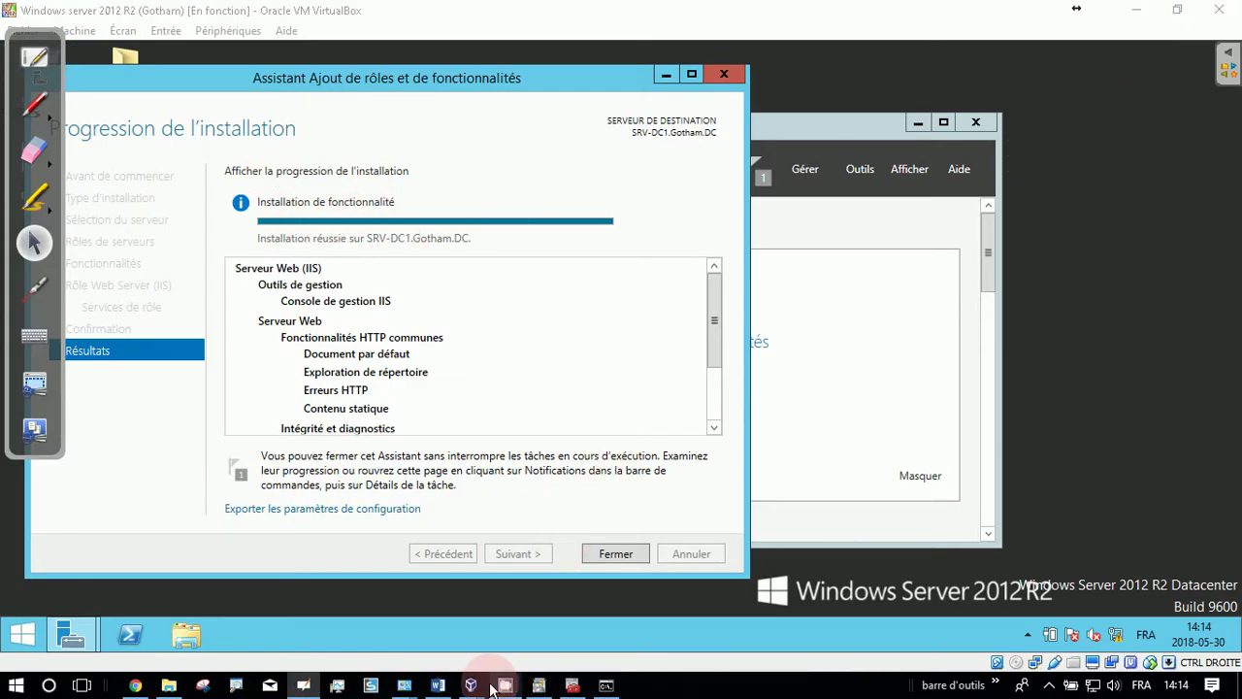
pyautogui.moveTo(474, 687)
pyautogui.click(653, 614)
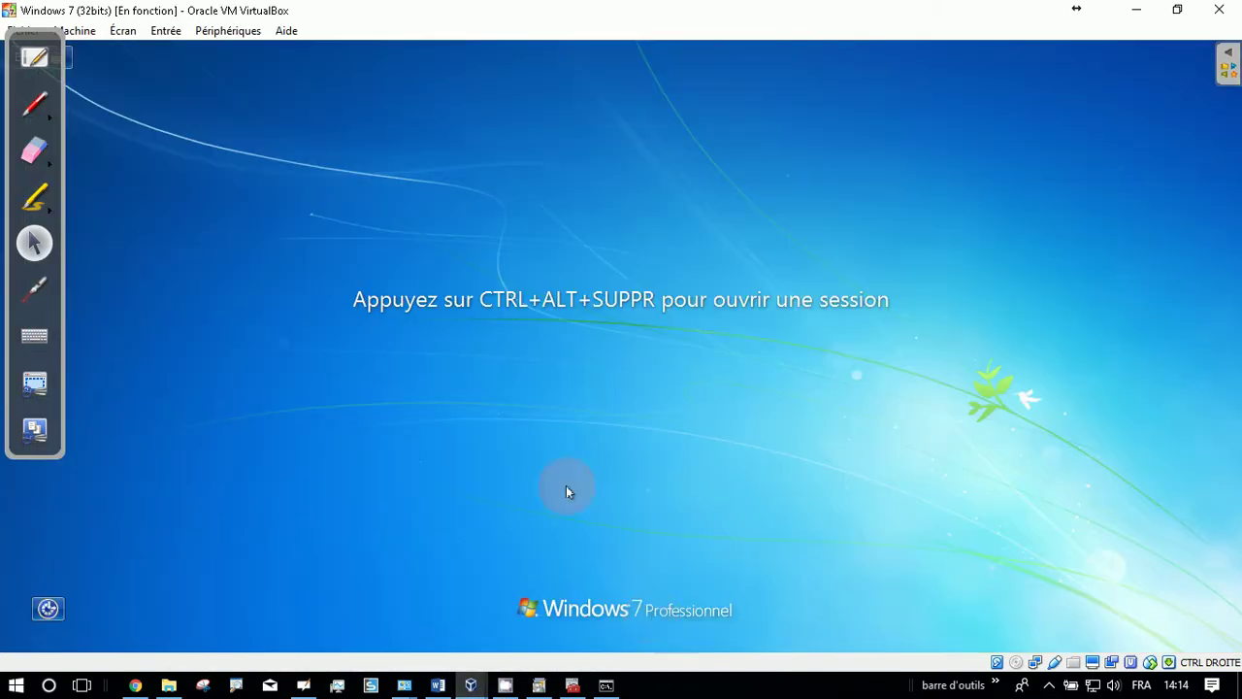
# - Send Ctrl-Alt-Del to the virtual machine and open the logon form for another user (Autre utilisateur)
pyautogui.click(165, 30)
pyautogui.moveTo(207, 58)
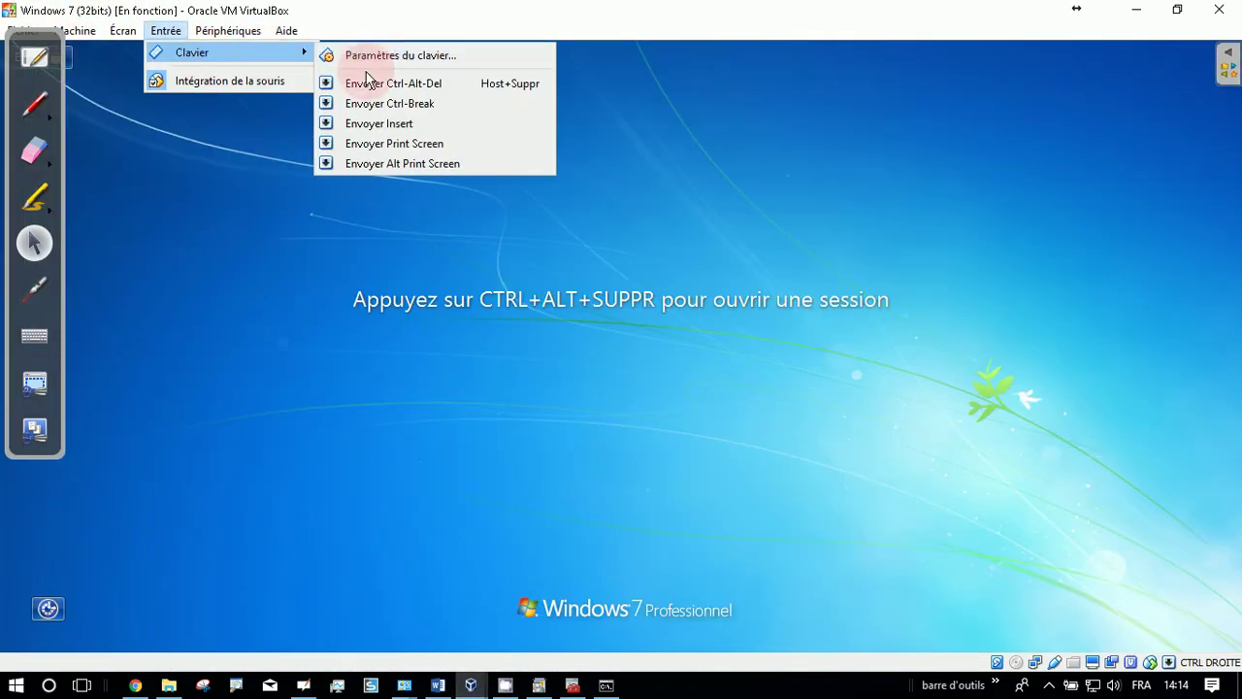
pyautogui.click(361, 80)
pyautogui.click(628, 532)
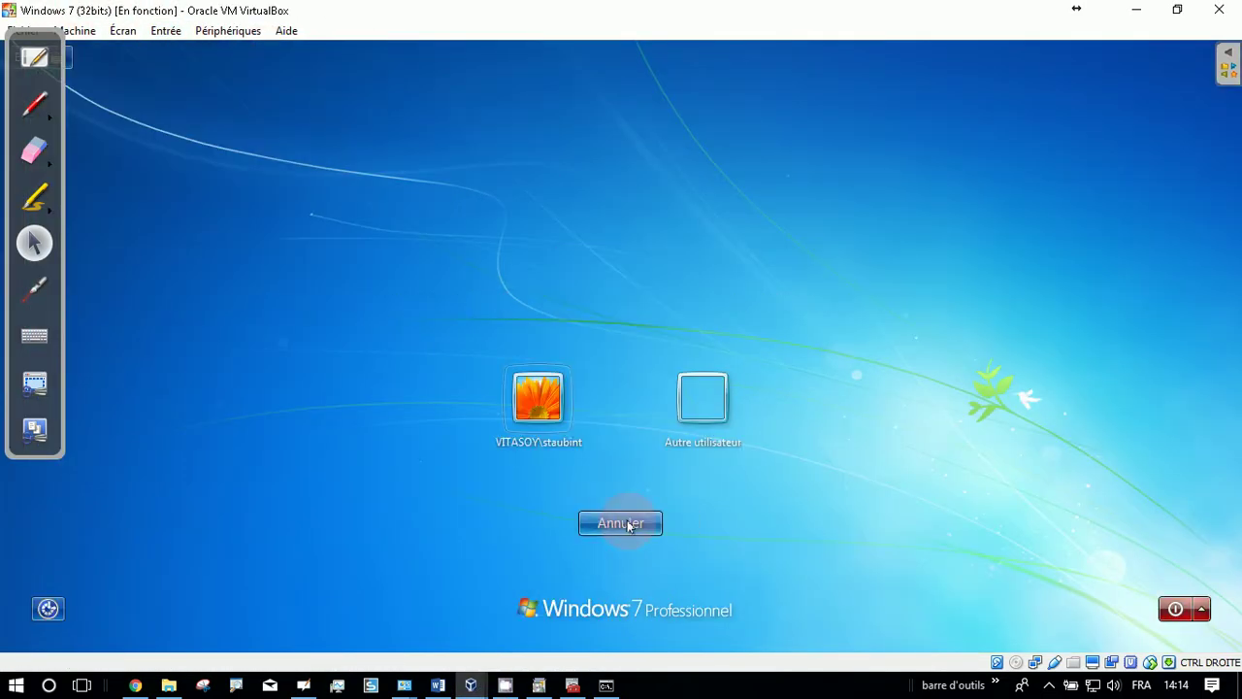
pyautogui.click(700, 395)
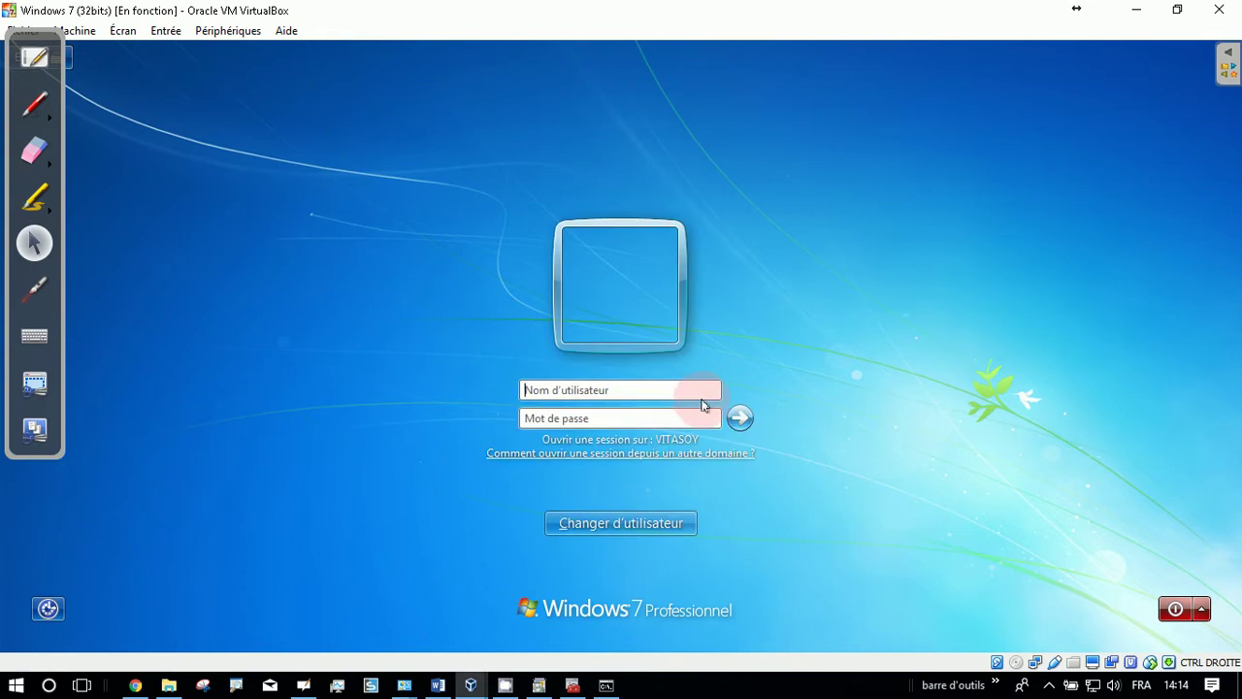
# - Log on to the Windows 7 machine locally instead of to the VITASOY domain, prefixing the local account's user name with .\
pyautogui.click(691, 417)
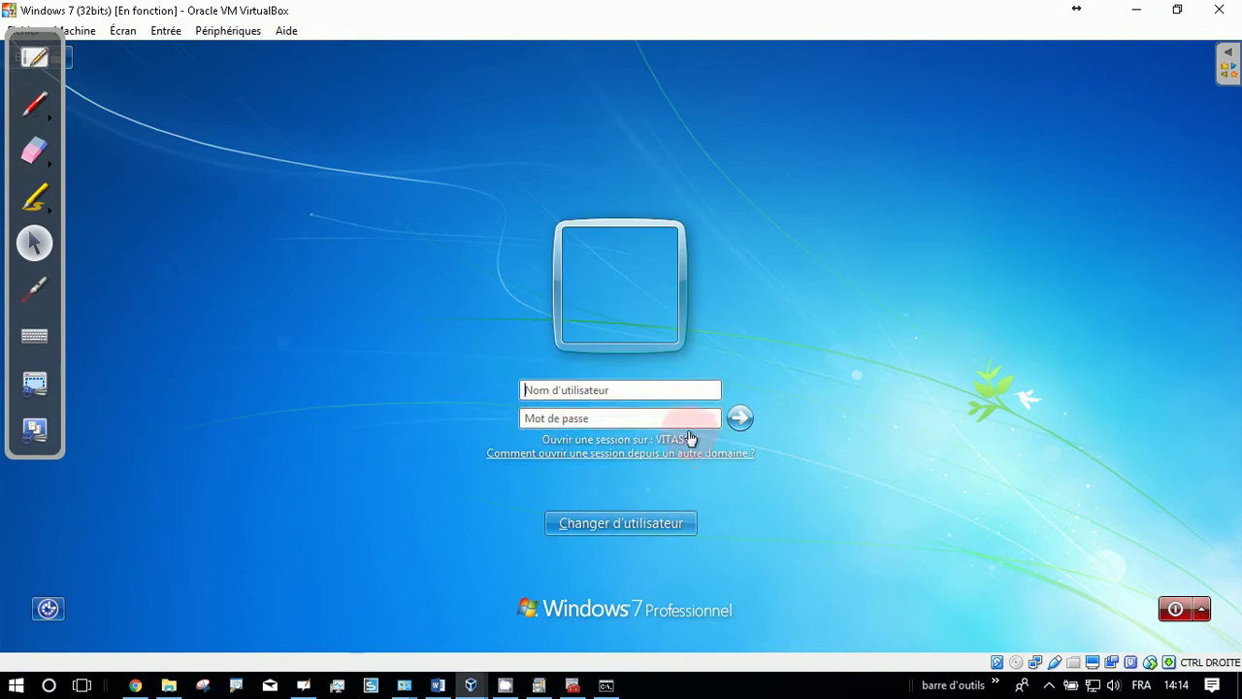
pyautogui.click(606, 389)
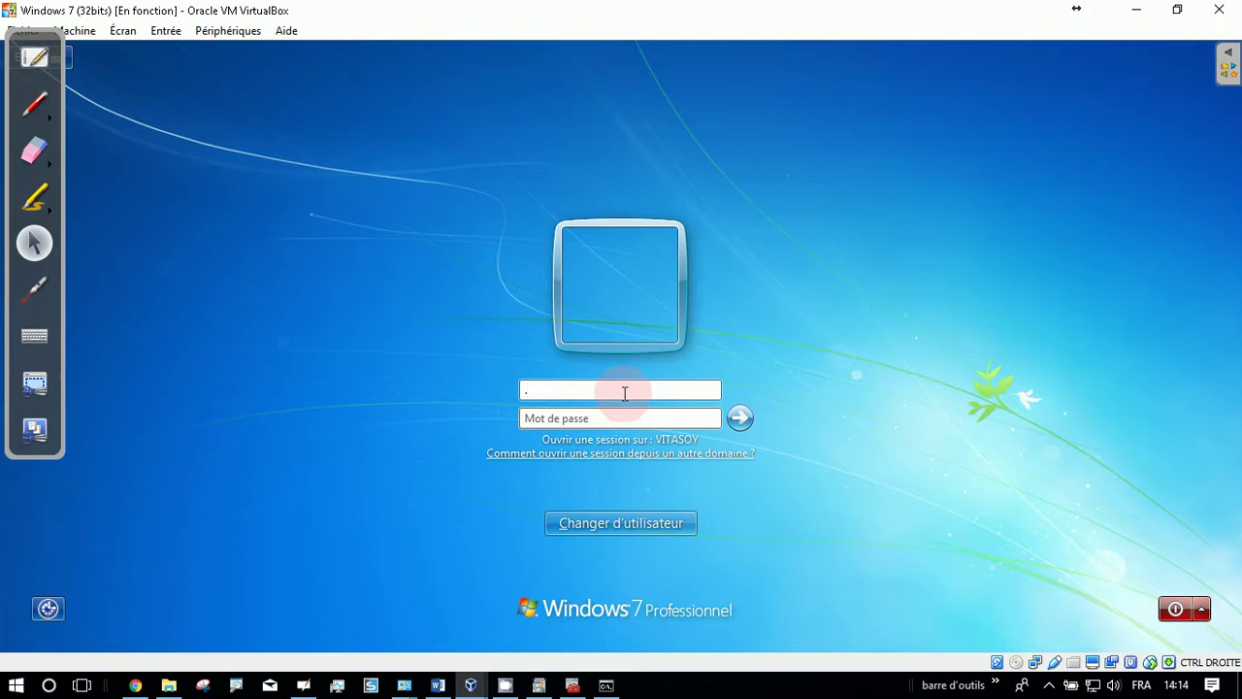
pyautogui.write('.\\')
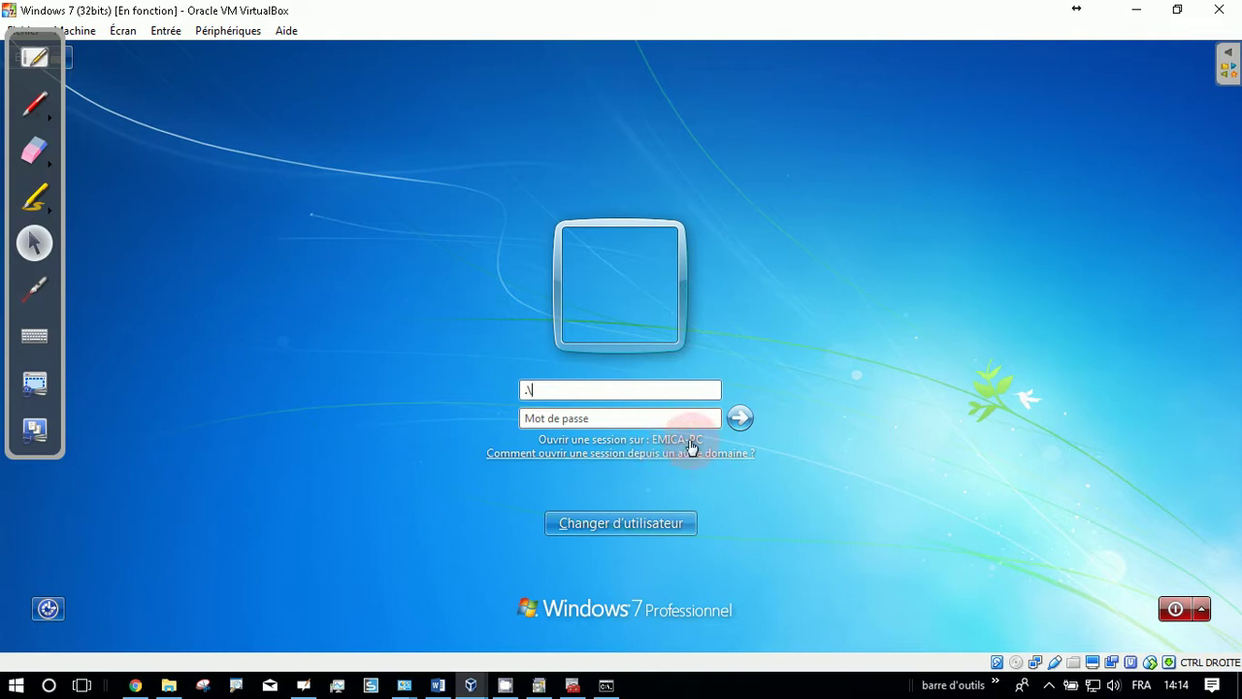
pyautogui.write('emica')
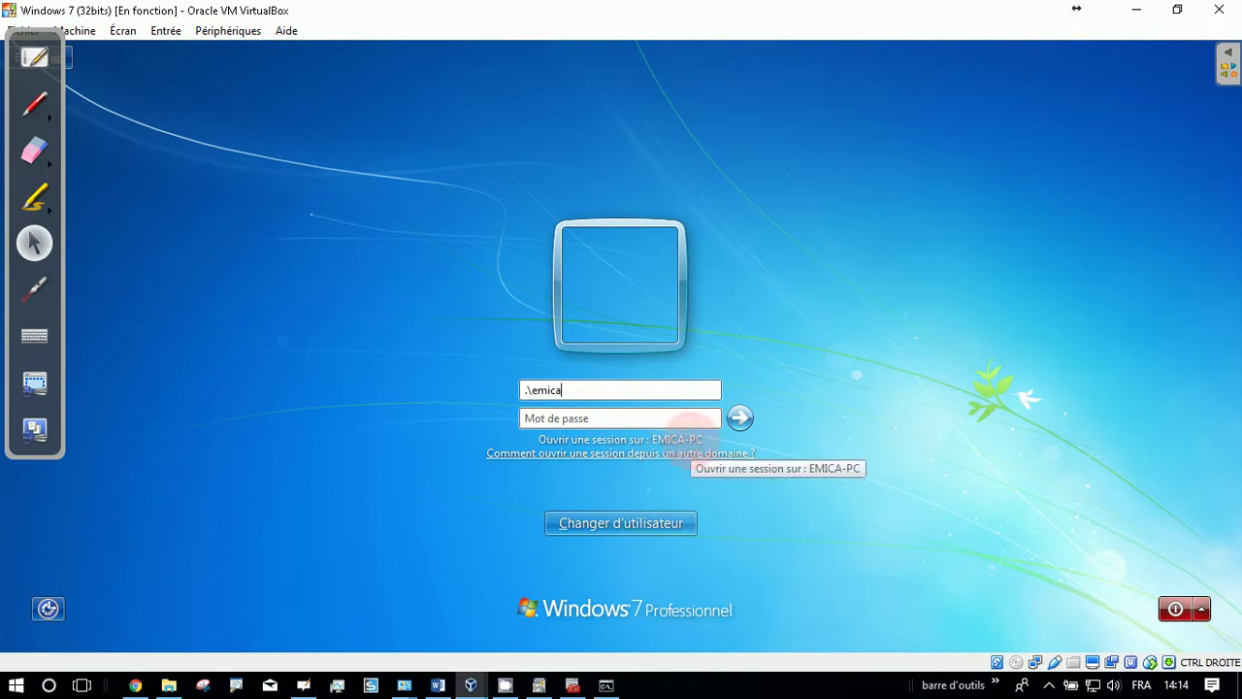
pyautogui.press('Return')
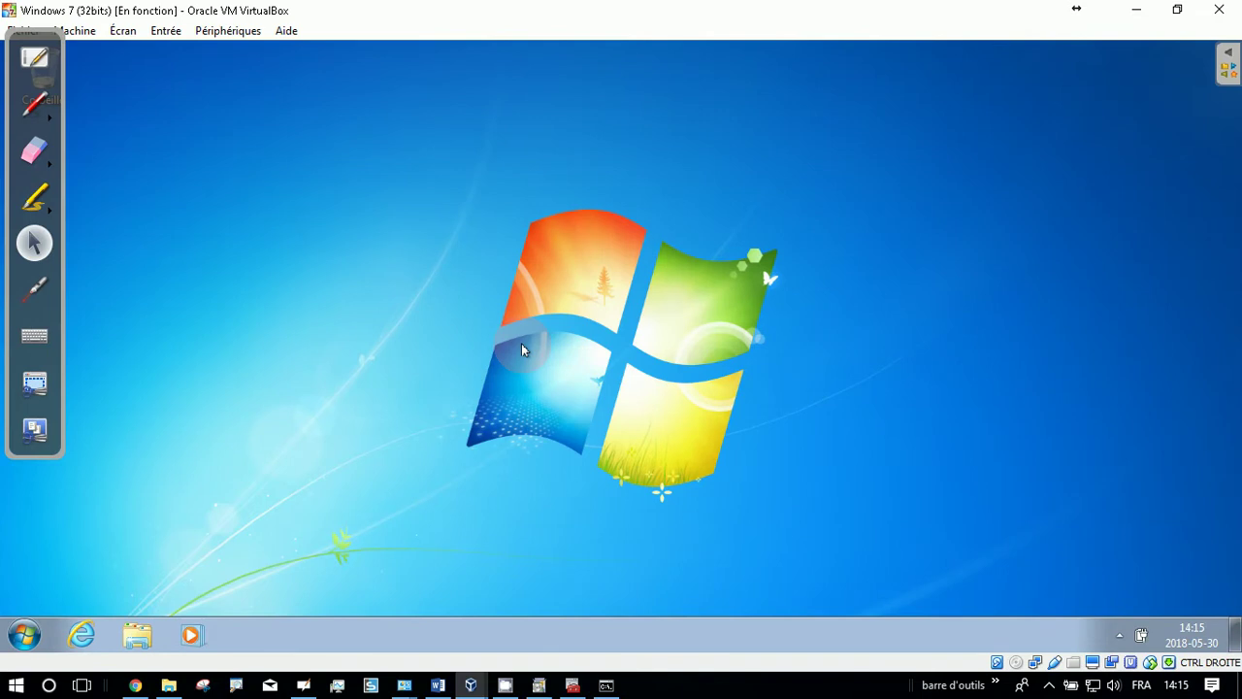
# - Open a command prompt on the Windows 7 client and run ipconfig to check its IP configuration
pyautogui.click(23, 635)
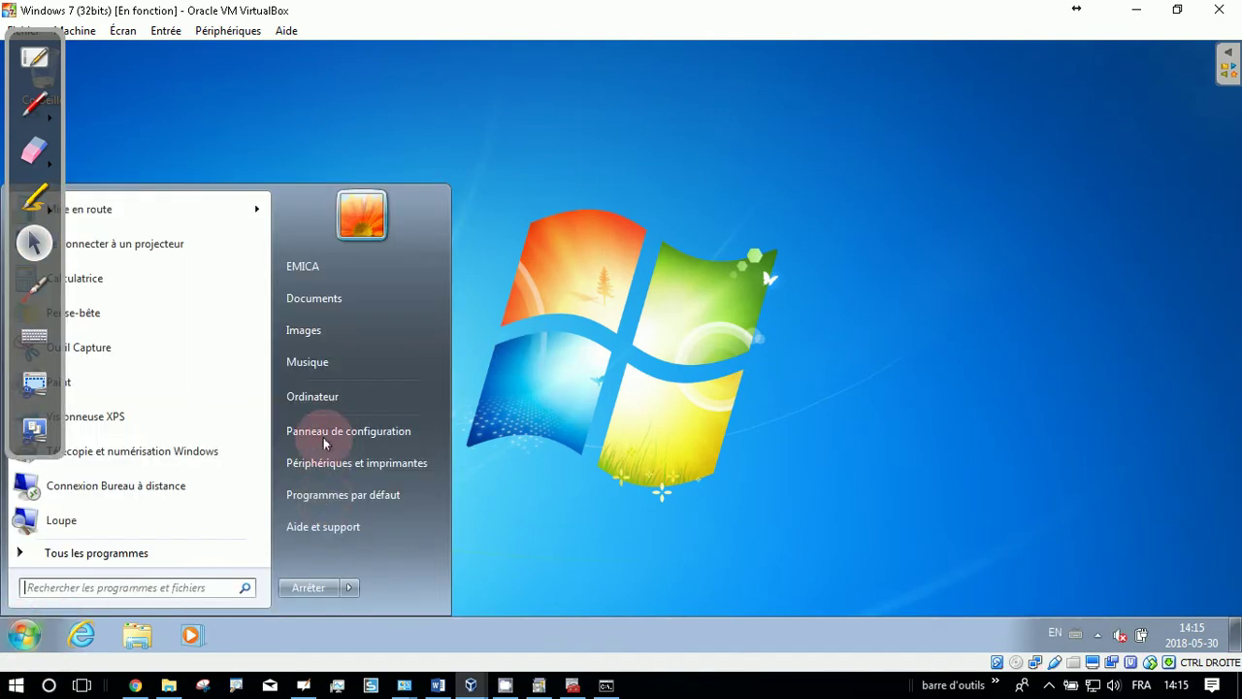
pyautogui.write('cmd')
pyautogui.press('Return')
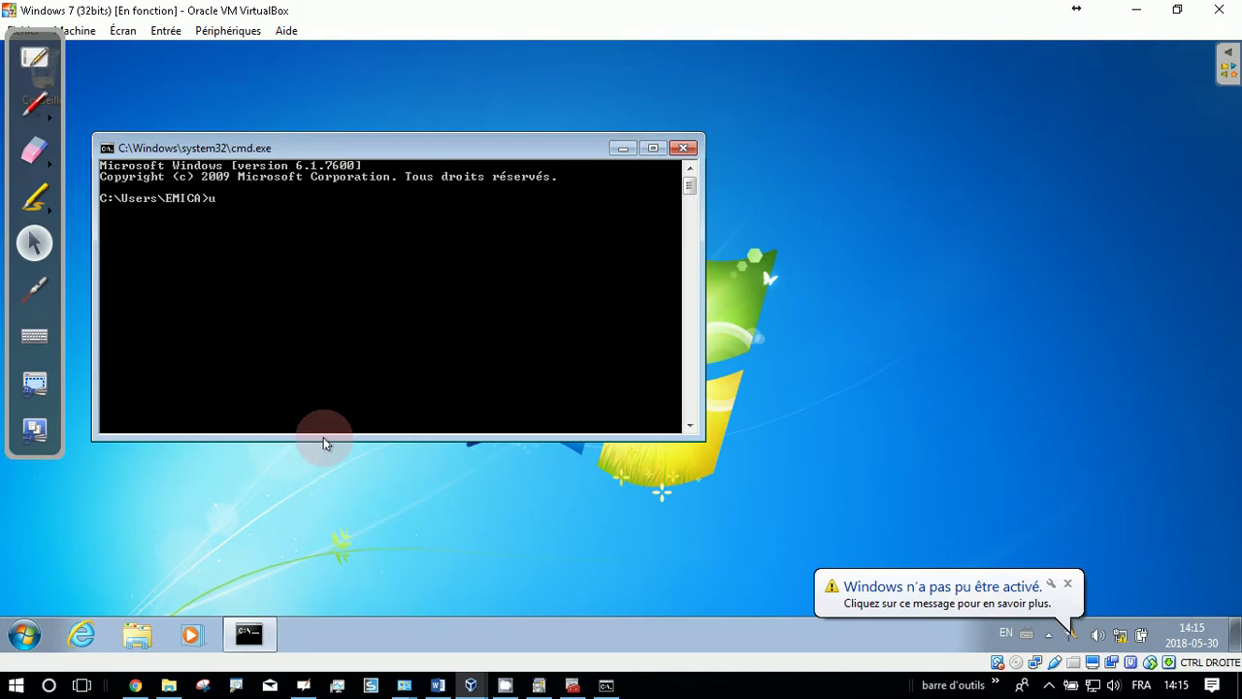
pyautogui.write('ipconfig')
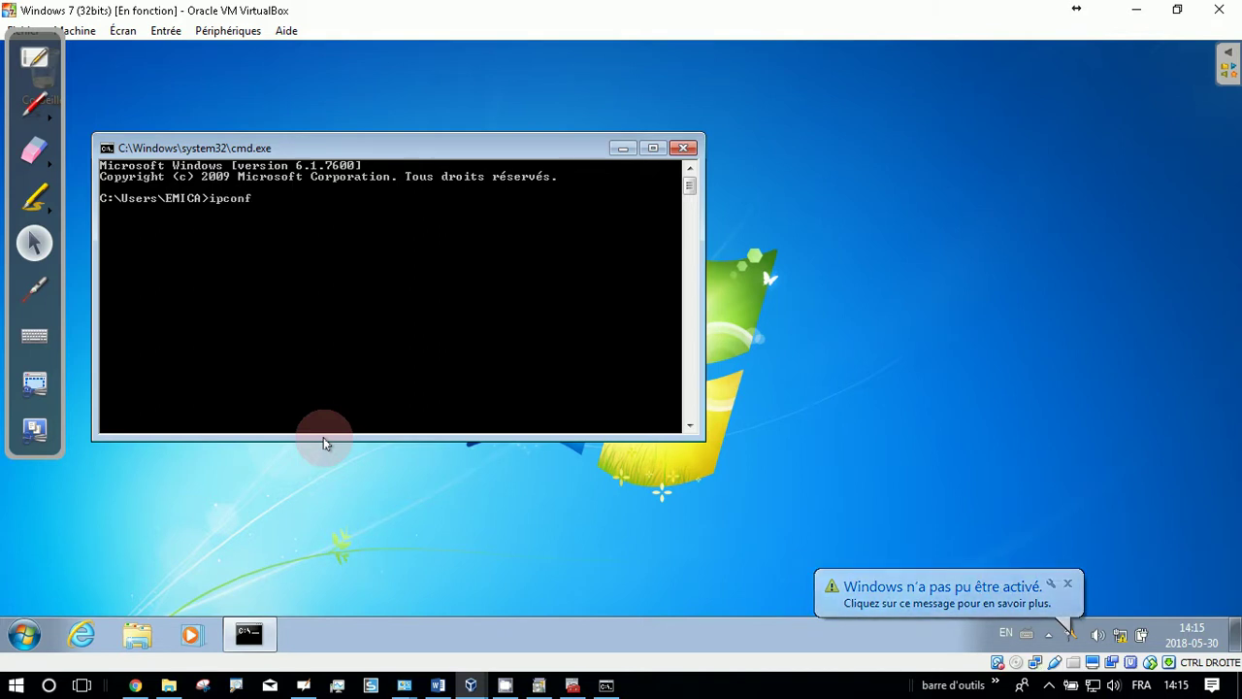
pyautogui.press('Return')
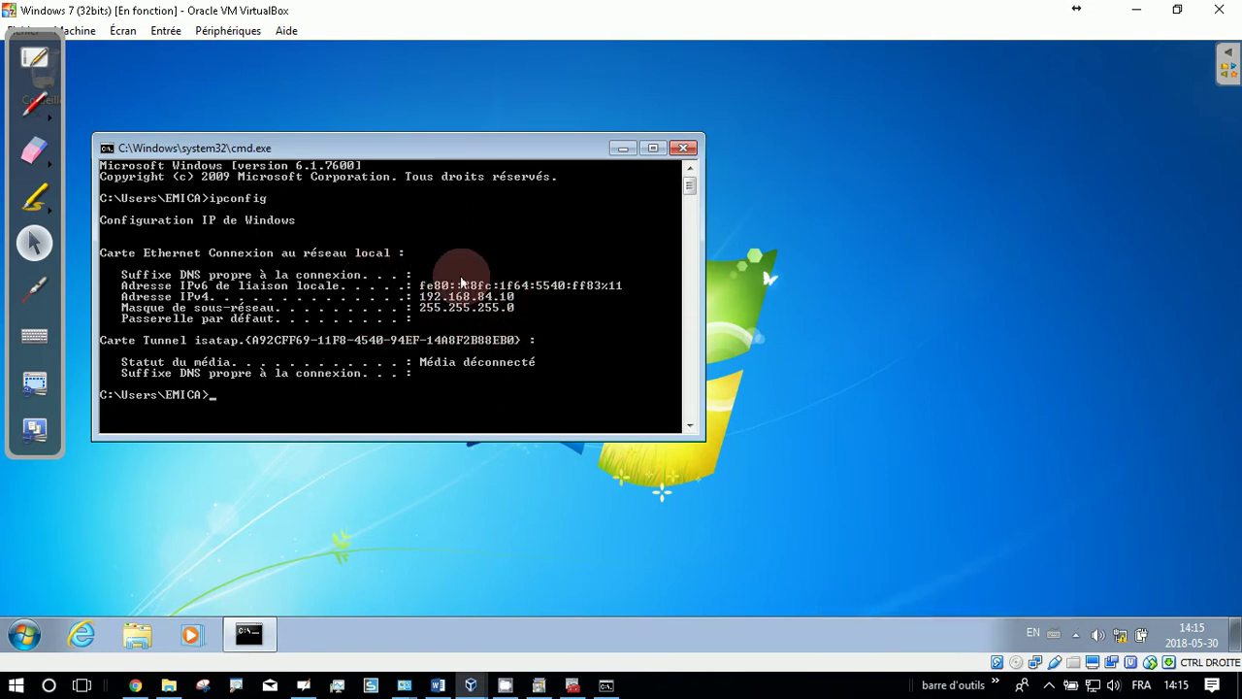
# - Open the TCP/IPv4 properties of the local area connection (Connexion au réseau local) from the network adapter settings
pyautogui.rightClick(1121, 636)
pyautogui.click(1110, 617)
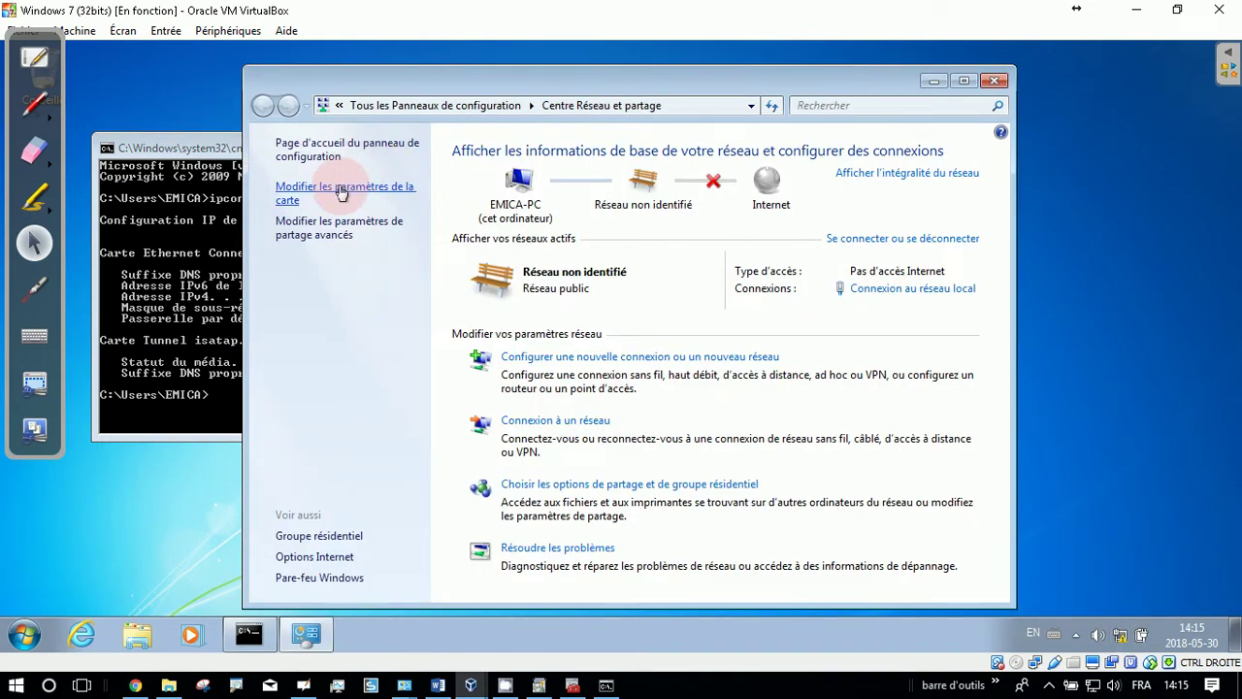
pyautogui.click(342, 192)
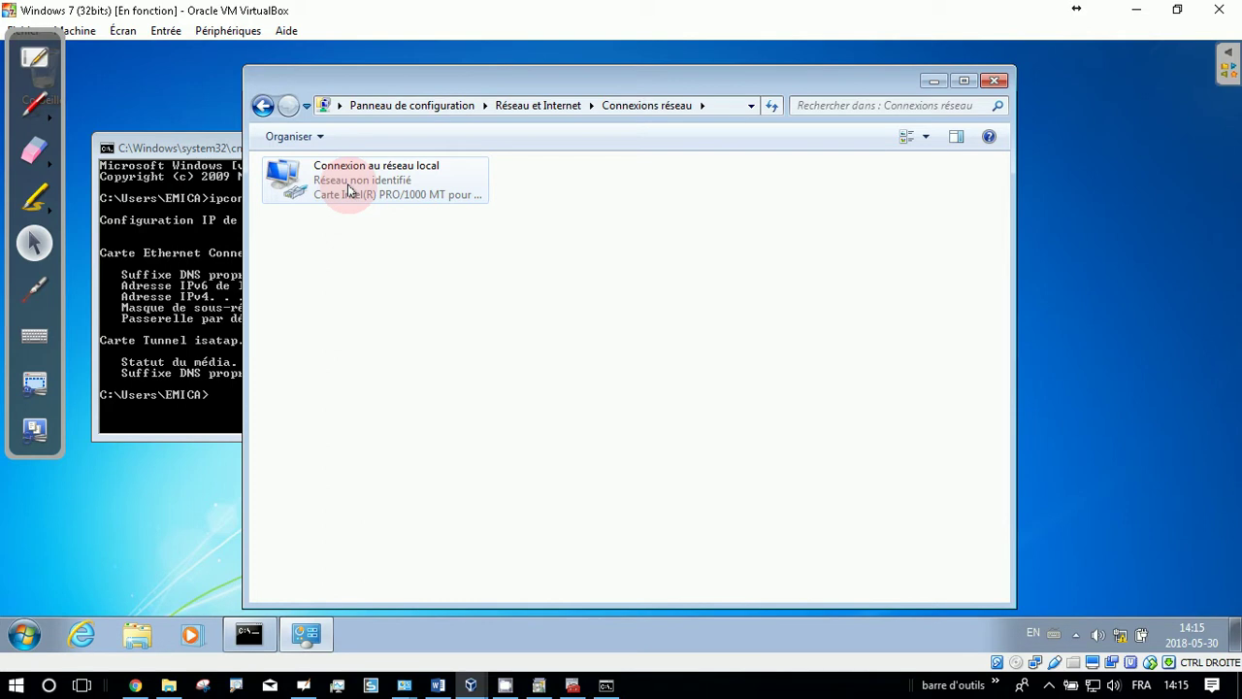
pyautogui.rightClick(348, 191)
pyautogui.click(432, 350)
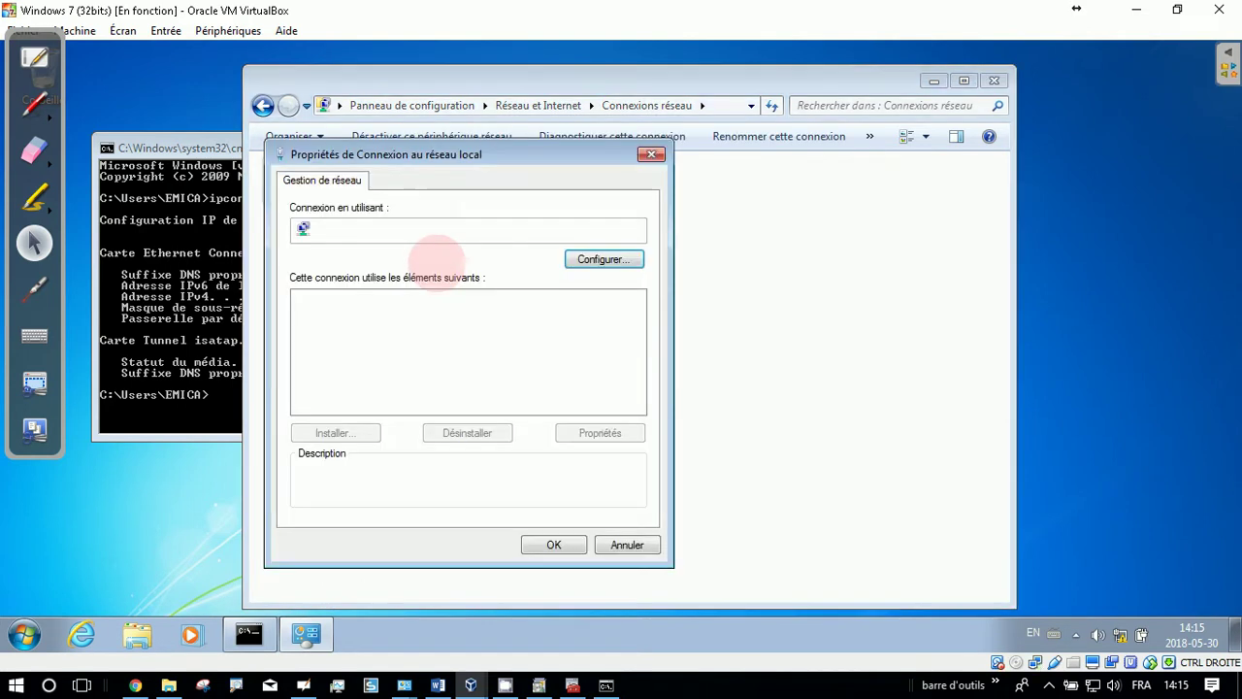
pyautogui.click(427, 360)
pyautogui.click(609, 432)
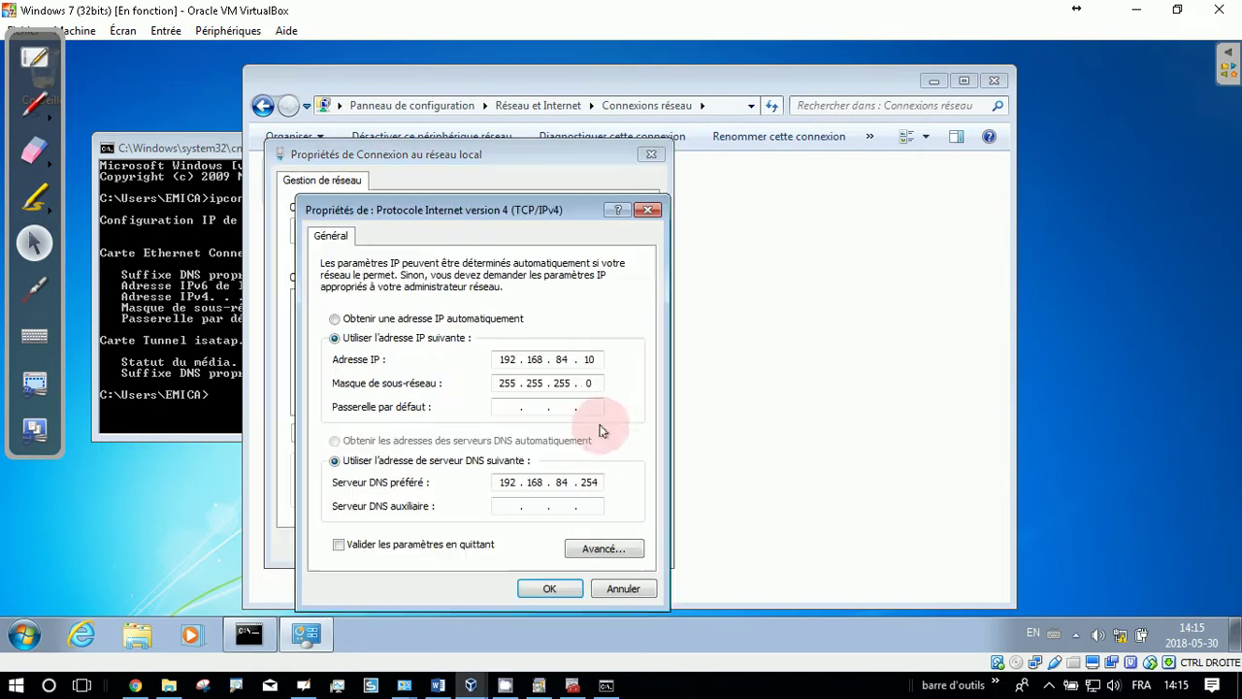
# - Set the client to obtain its IP address and DNS server addresses automatically, and validate the TCP/IPv4 settings
pyautogui.click(335, 318)
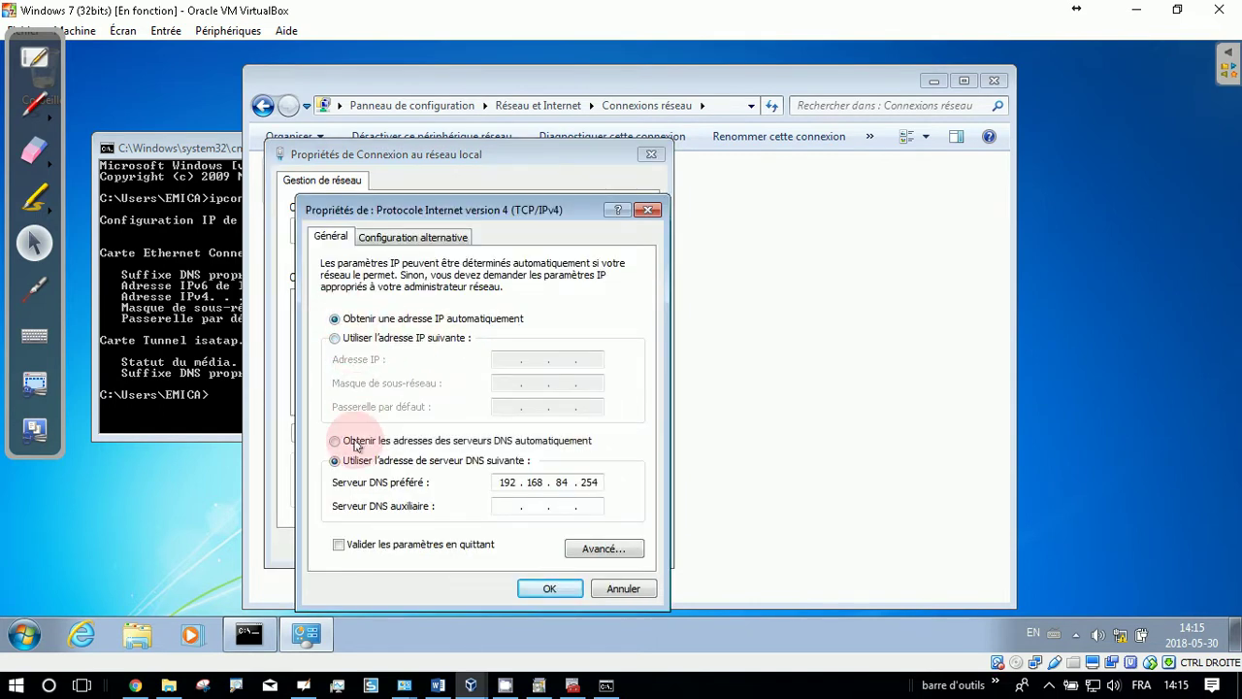
pyautogui.click(335, 441)
pyautogui.click(550, 588)
pyautogui.click(550, 551)
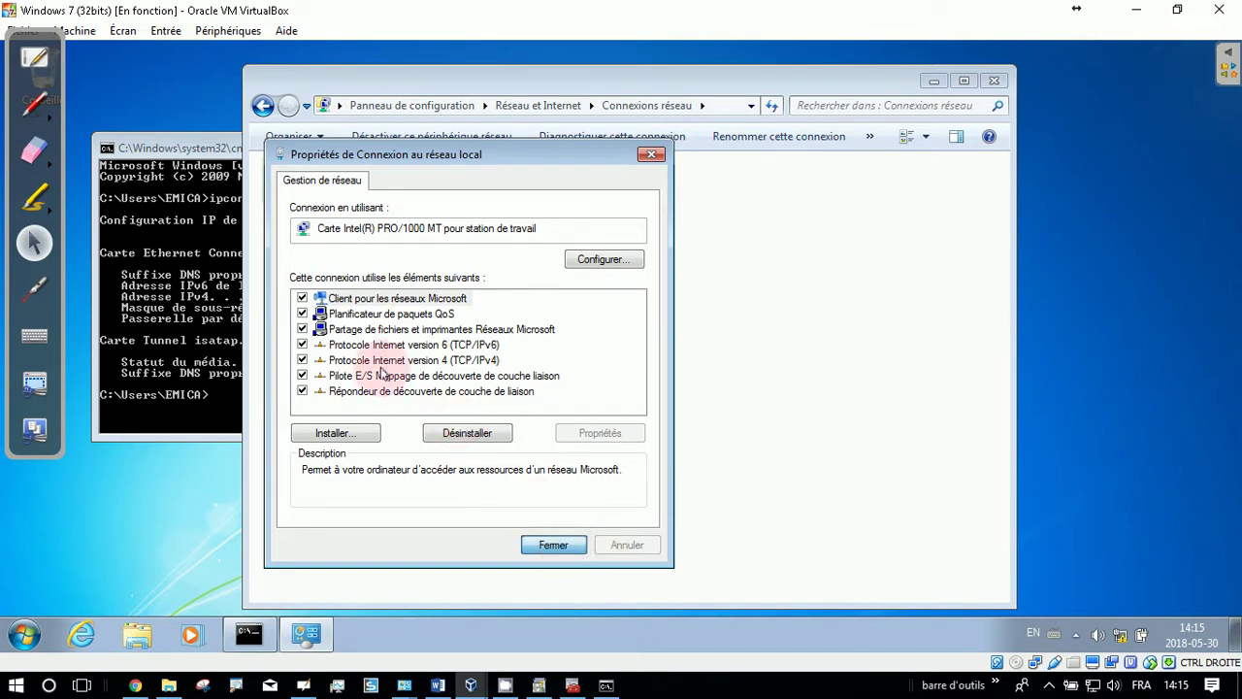
# - Close the local connection properties and run ipconfig again in the command prompt to check the new address
pyautogui.click(199, 148)
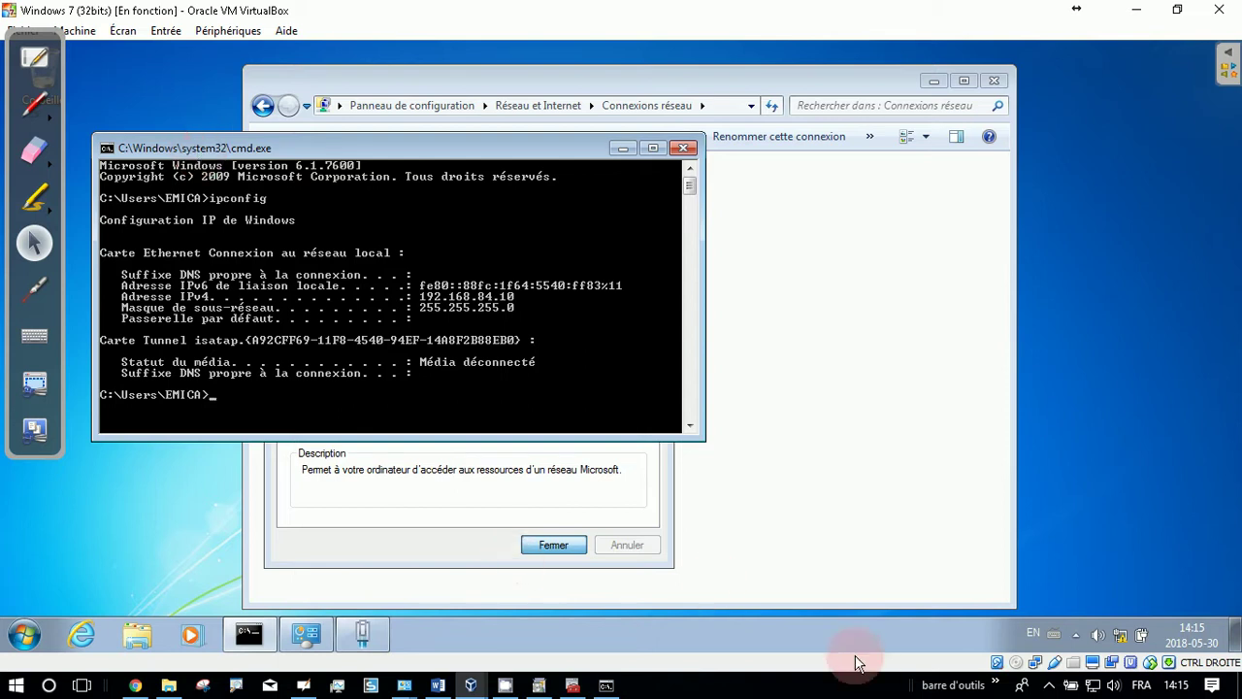
pyautogui.click(553, 545)
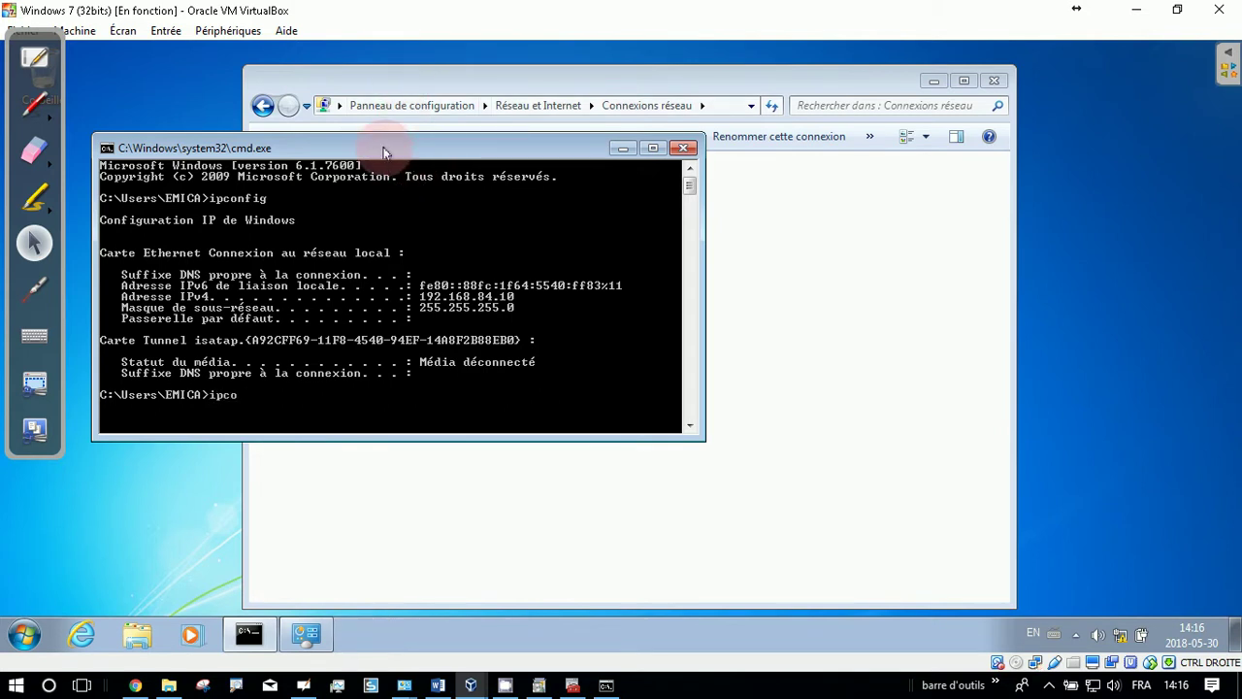
pyautogui.press('Return')
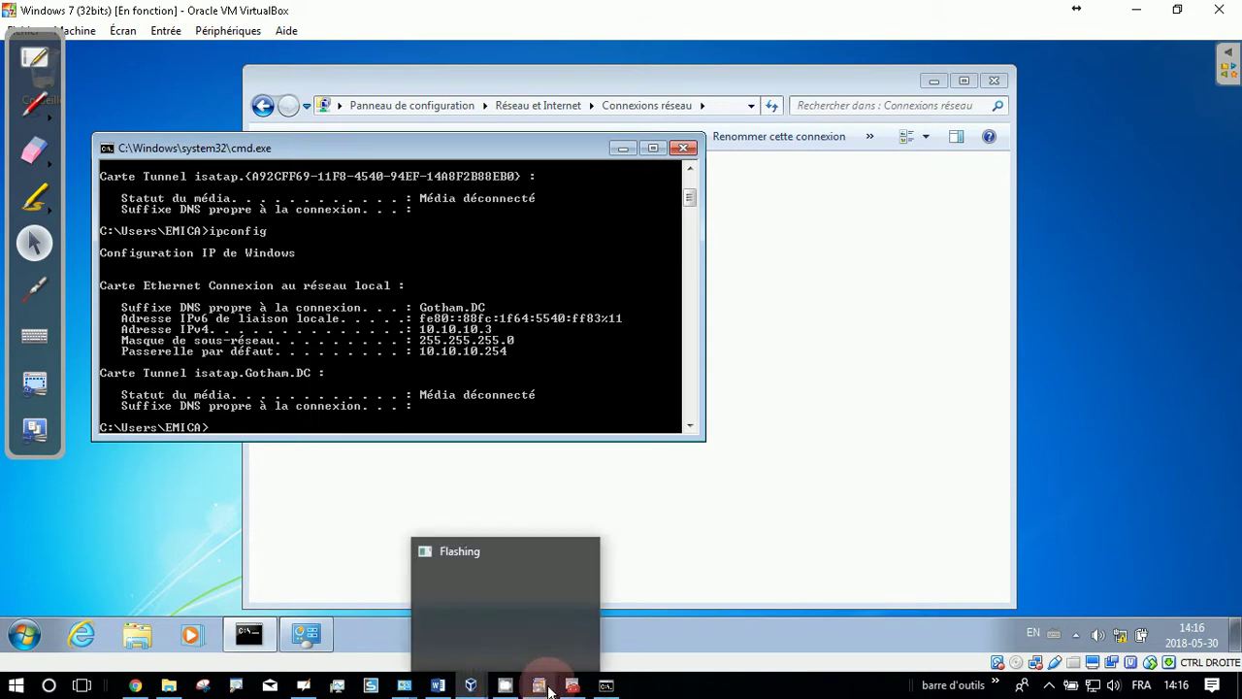
# - Switch to the OpenBoard whiteboard, go back to the client/server network diagram and erase the stray red lines outside it
pyautogui.click(505, 687)
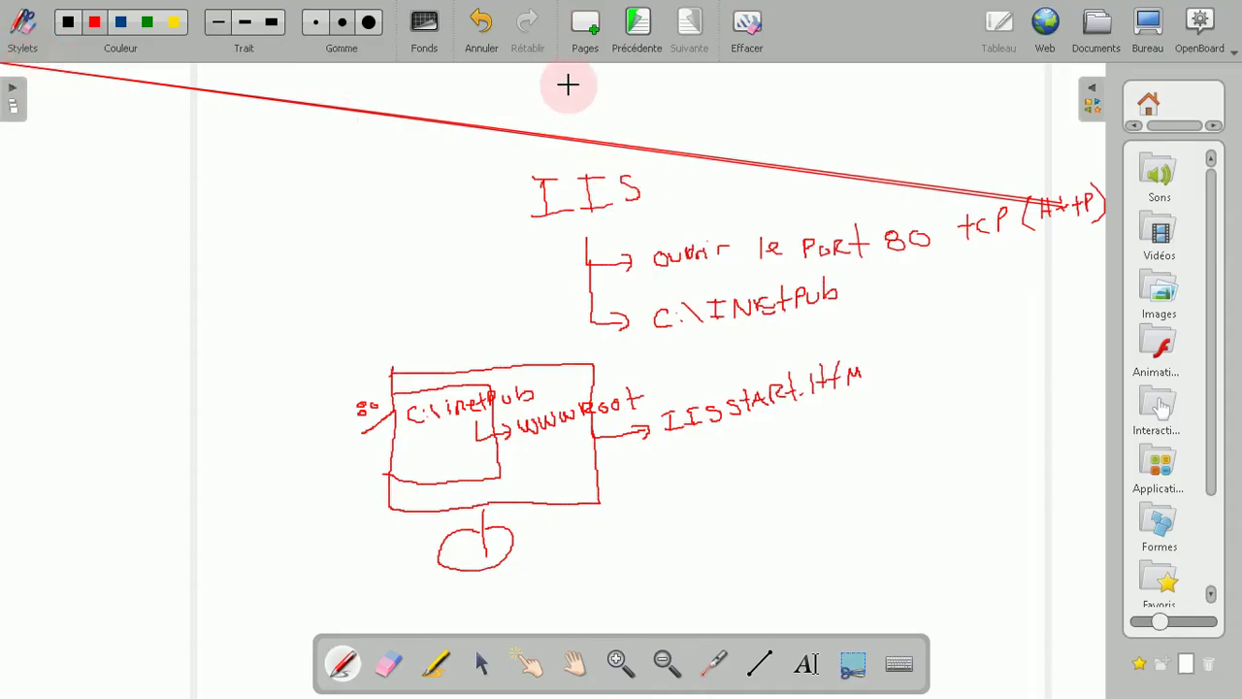
pyautogui.click(648, 28)
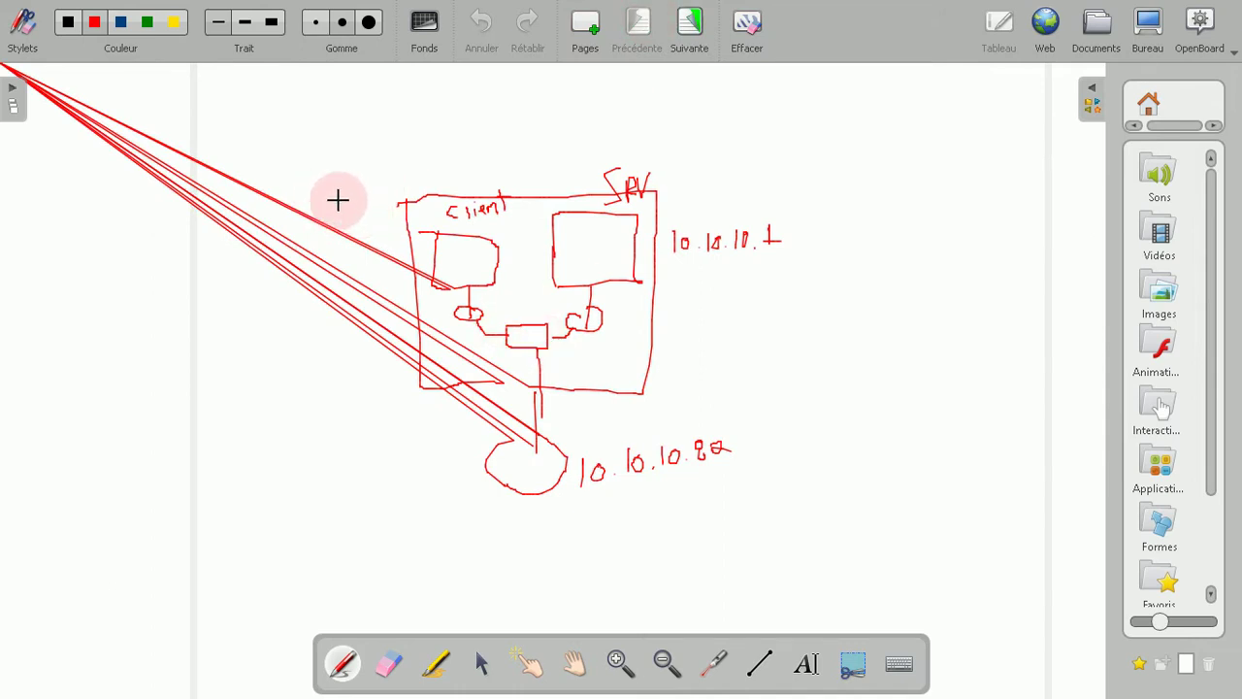
pyautogui.click(389, 664)
pyautogui.moveTo(369, 263)
pyautogui.mouseDown()
pyautogui.moveTo(350, 341)
pyautogui.moveTo(379, 300)
pyautogui.moveTo(282, 193)
pyautogui.moveTo(307, 263)
pyautogui.moveTo(145, 181)
pyautogui.moveTo(38, 88)
pyautogui.moveTo(223, 149)
pyautogui.moveTo(80, 165)
pyautogui.mouseUp()
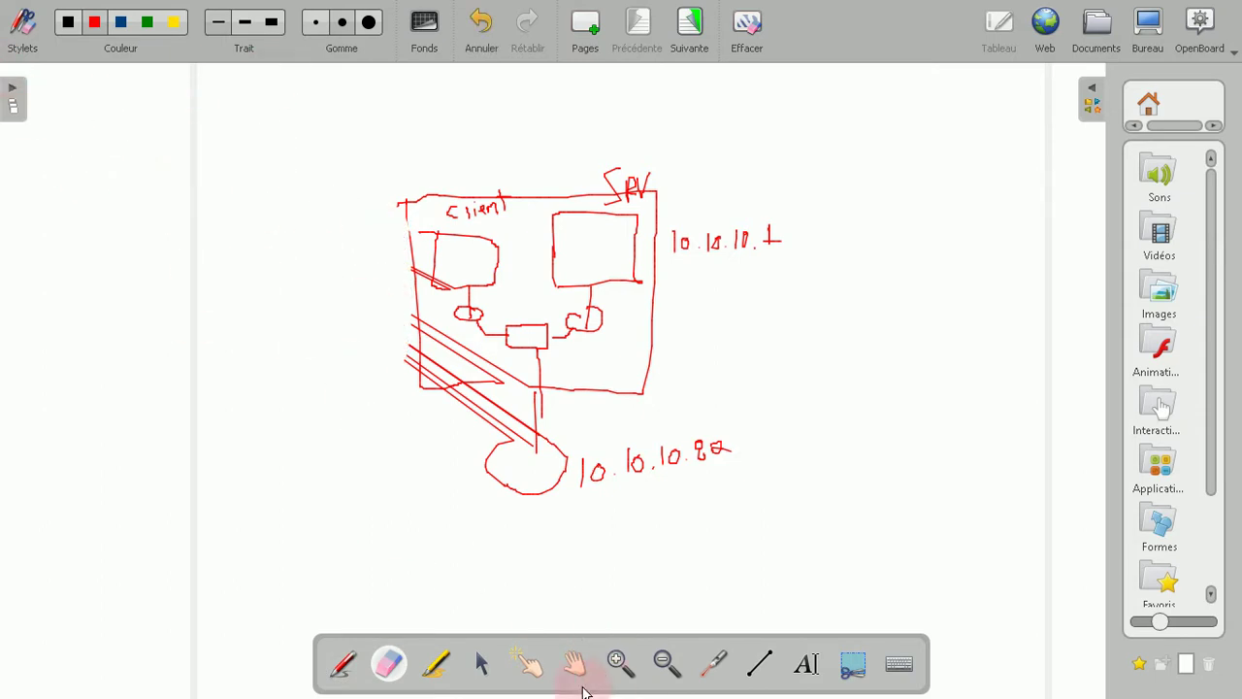
# - Handwrite the address 10.10.10.3 beside the client in the network diagram, and return to the IIS page
pyautogui.click(349, 666)
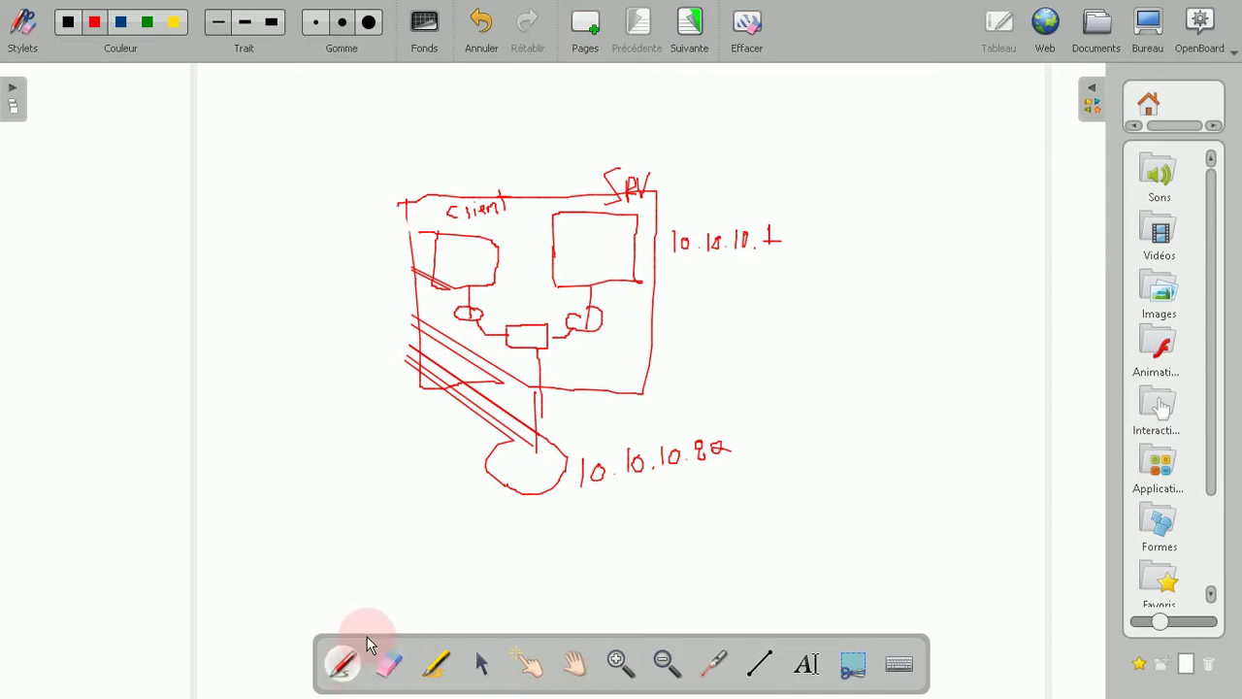
pyautogui.moveTo(288, 219)
pyautogui.mouseDown()
pyautogui.moveTo(288, 245)
pyautogui.moveTo(369, 219)
pyautogui.mouseUp()
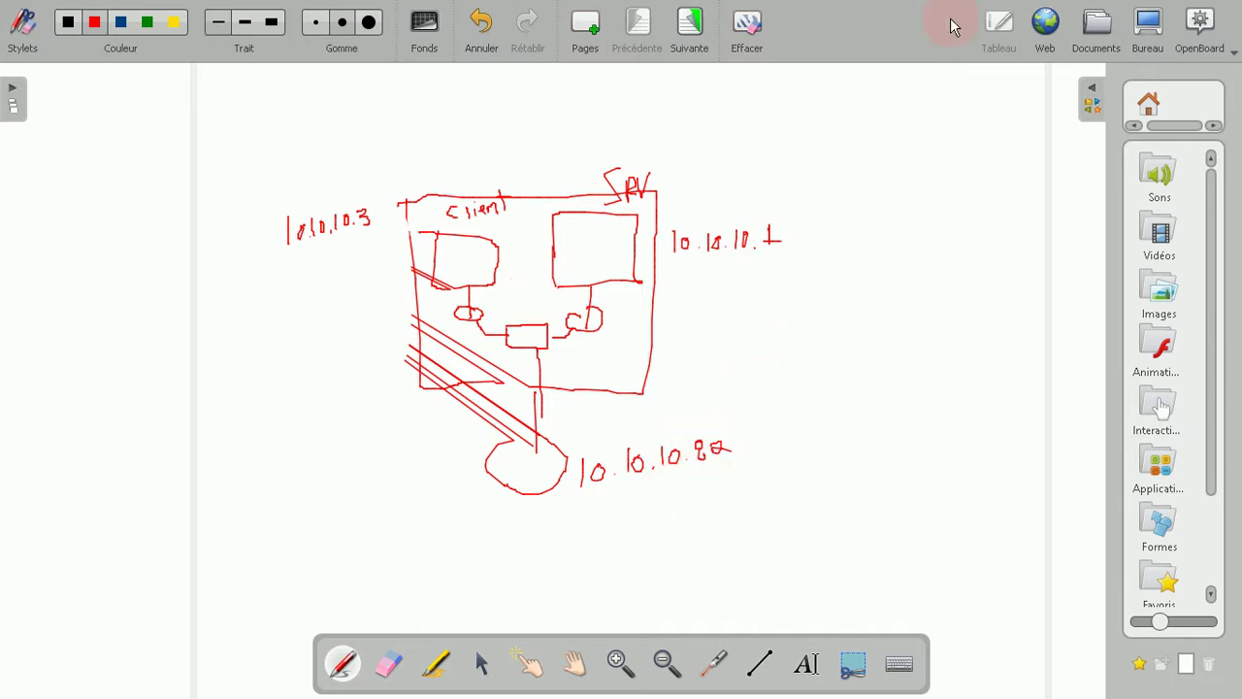
pyautogui.click(690, 24)
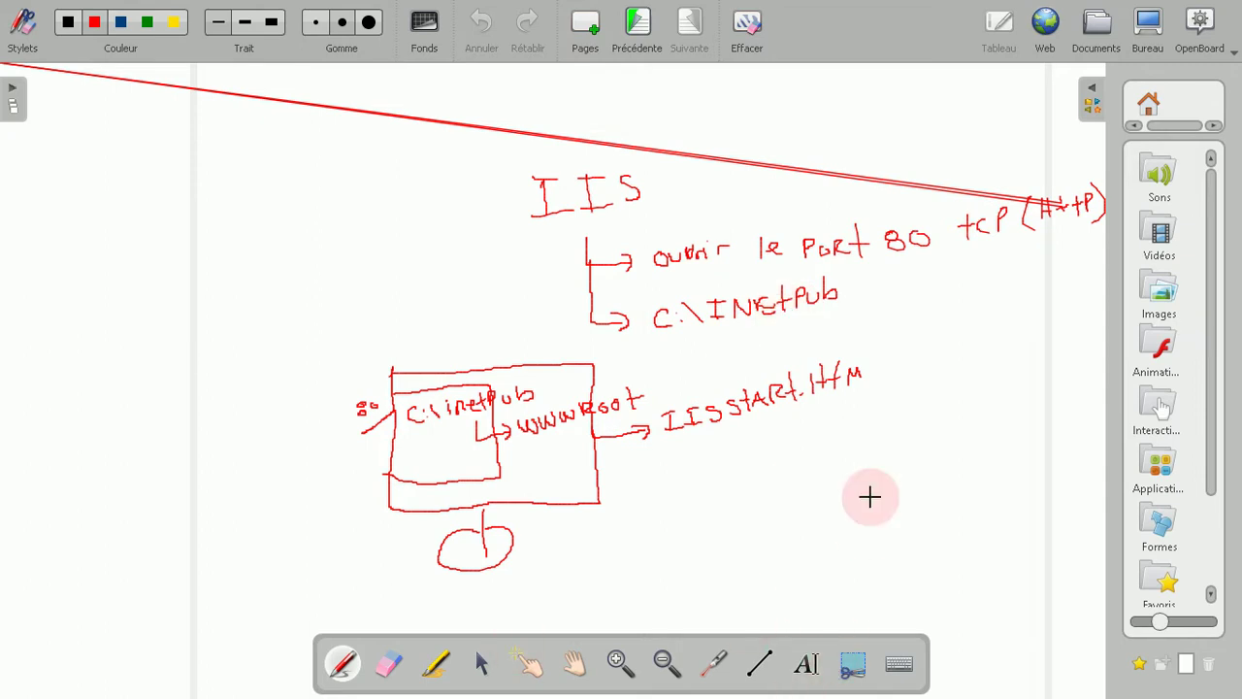
# - Return to the Windows 7 virtual machine, clear away the command prompt and dismiss the network location dialog
pyautogui.click(1148, 29)
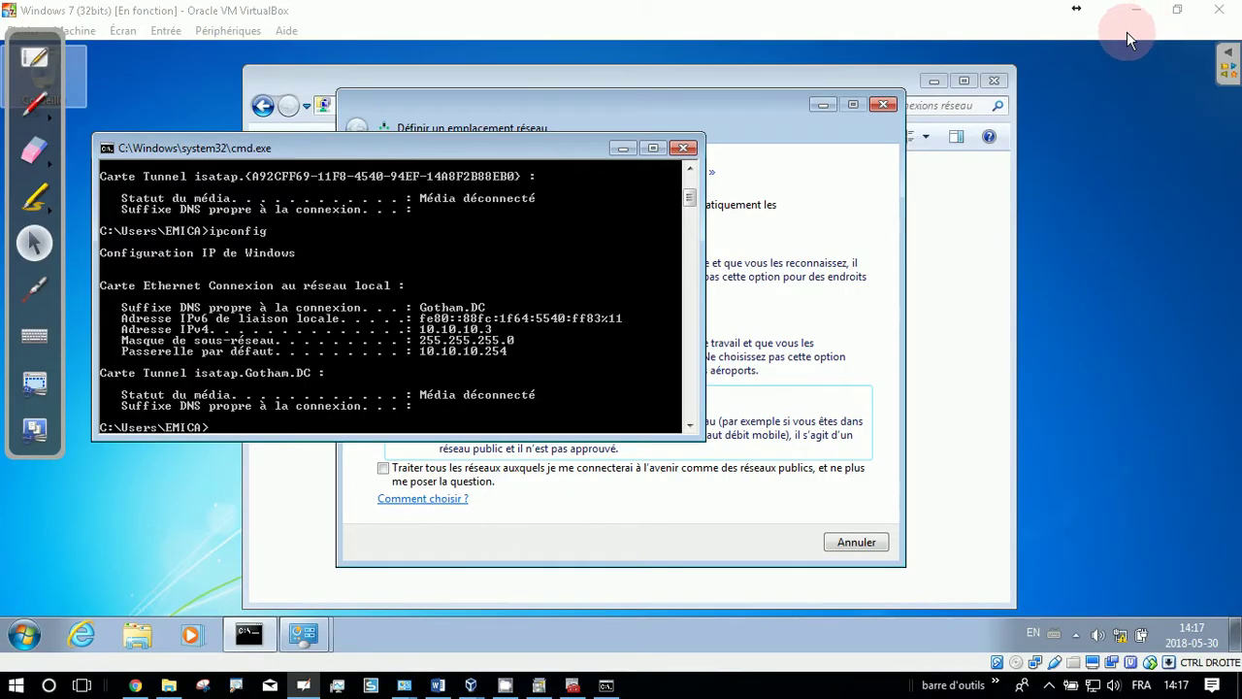
pyautogui.click(682, 147)
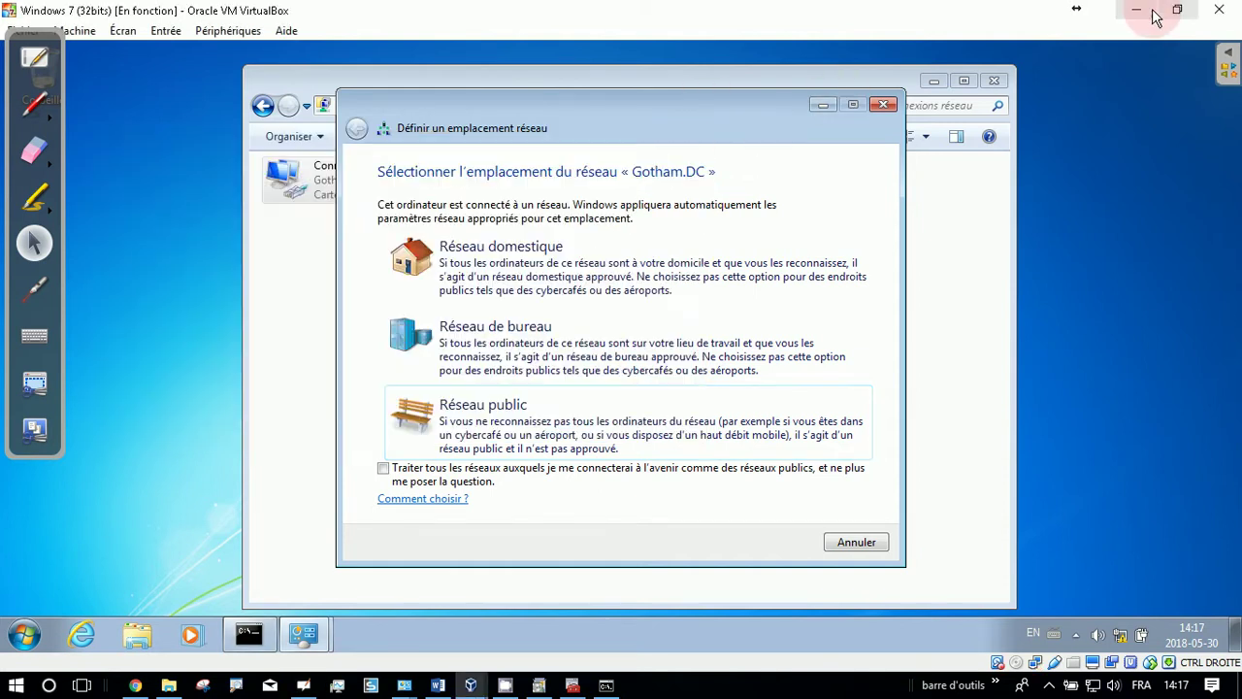
pyautogui.click(882, 106)
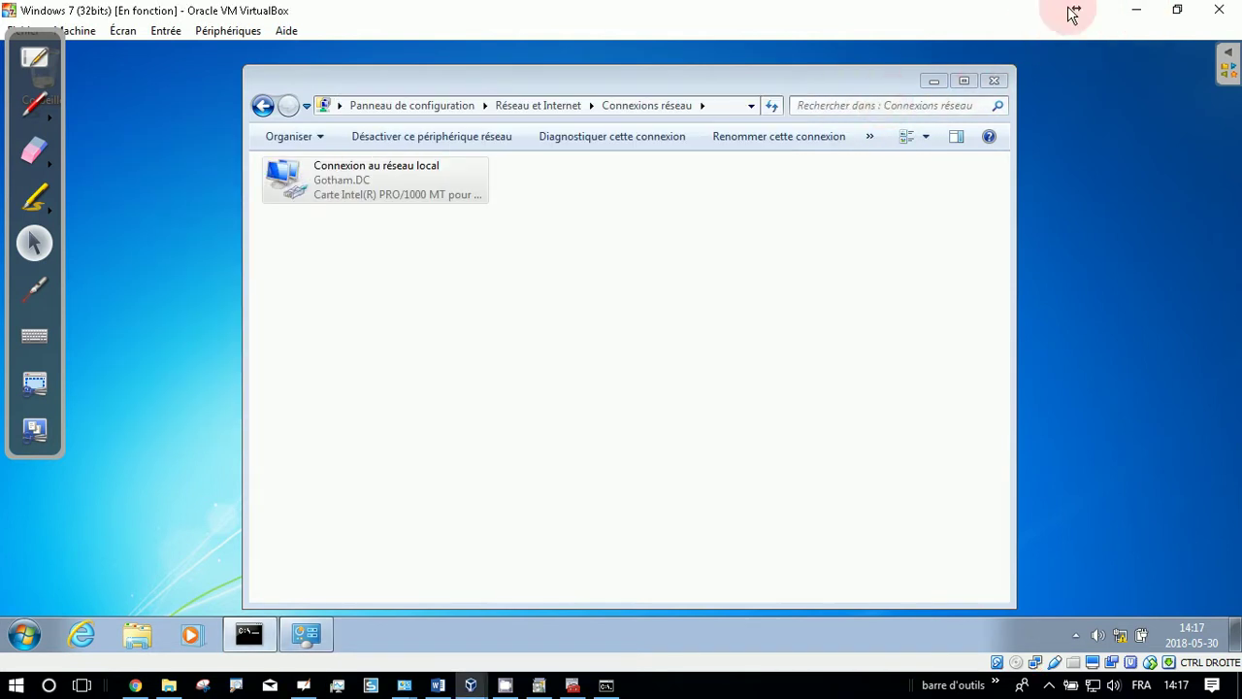
# - Switch to the Windows Server 2012 R2 virtual machine and minimize the role installation wizard and Server Manager
pyautogui.click(1135, 10)
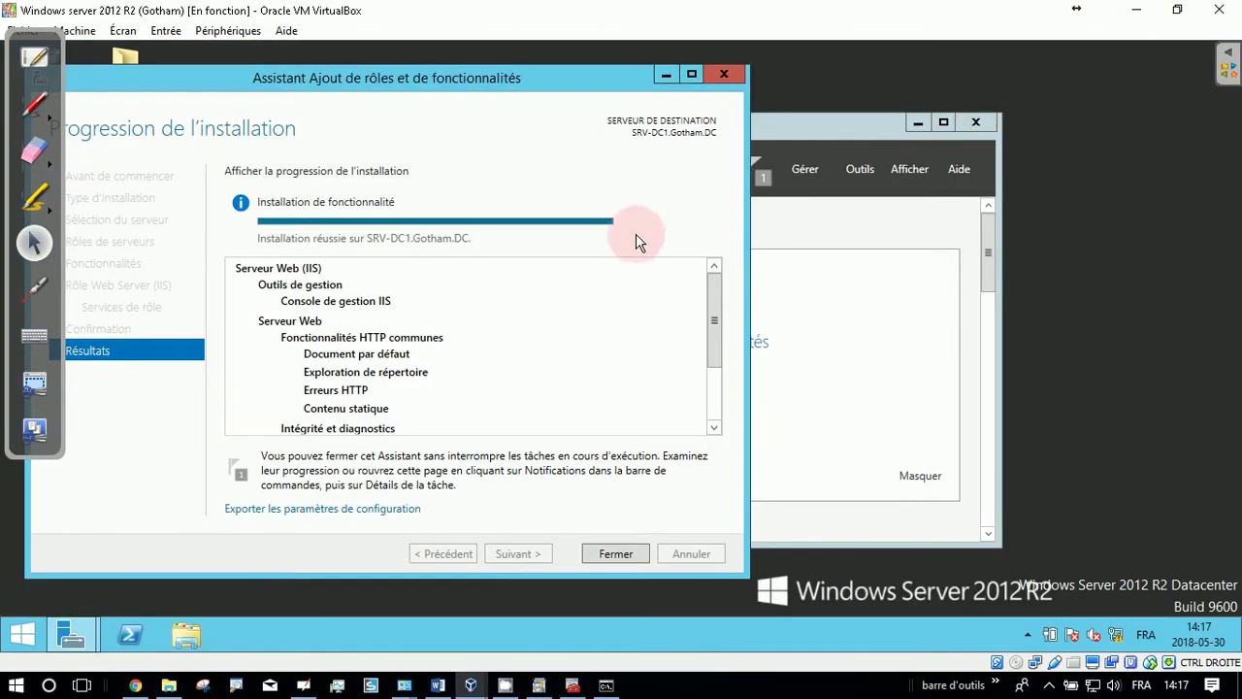
pyautogui.click(665, 75)
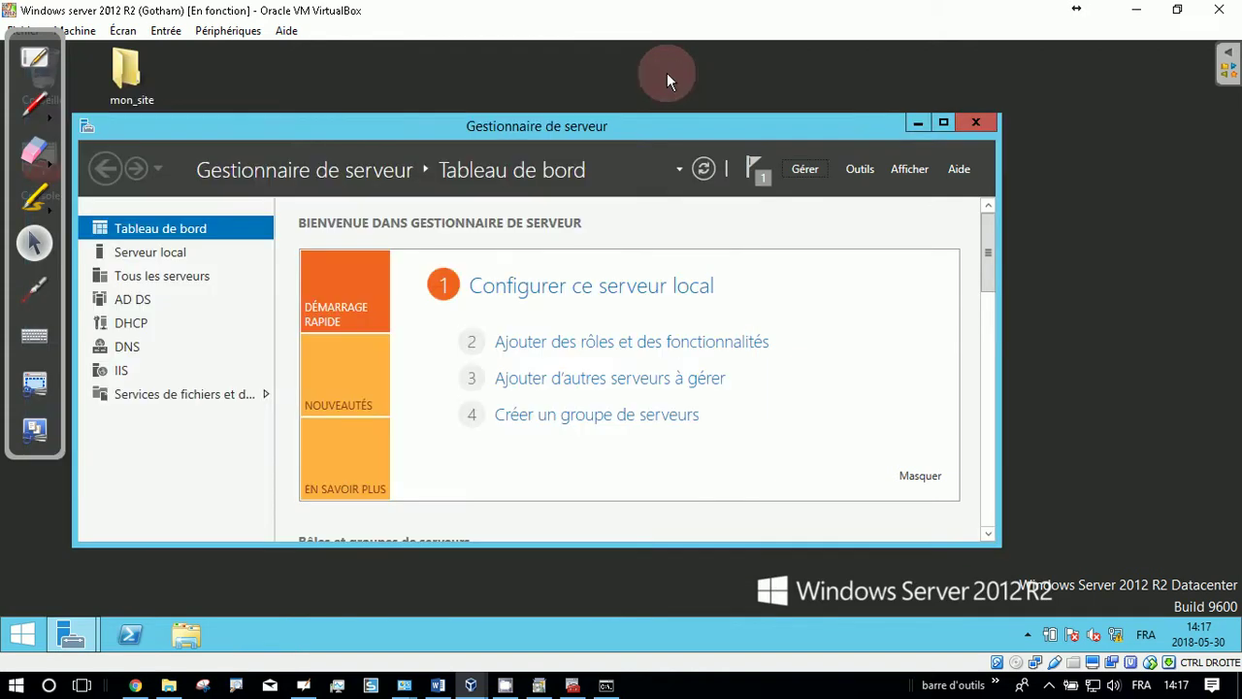
pyautogui.click(919, 123)
# - Open C:\inetpub\wwwroot in the file explorer and show the file name extensions (Extensions de noms de fichiers)
pyautogui.press('super+e')
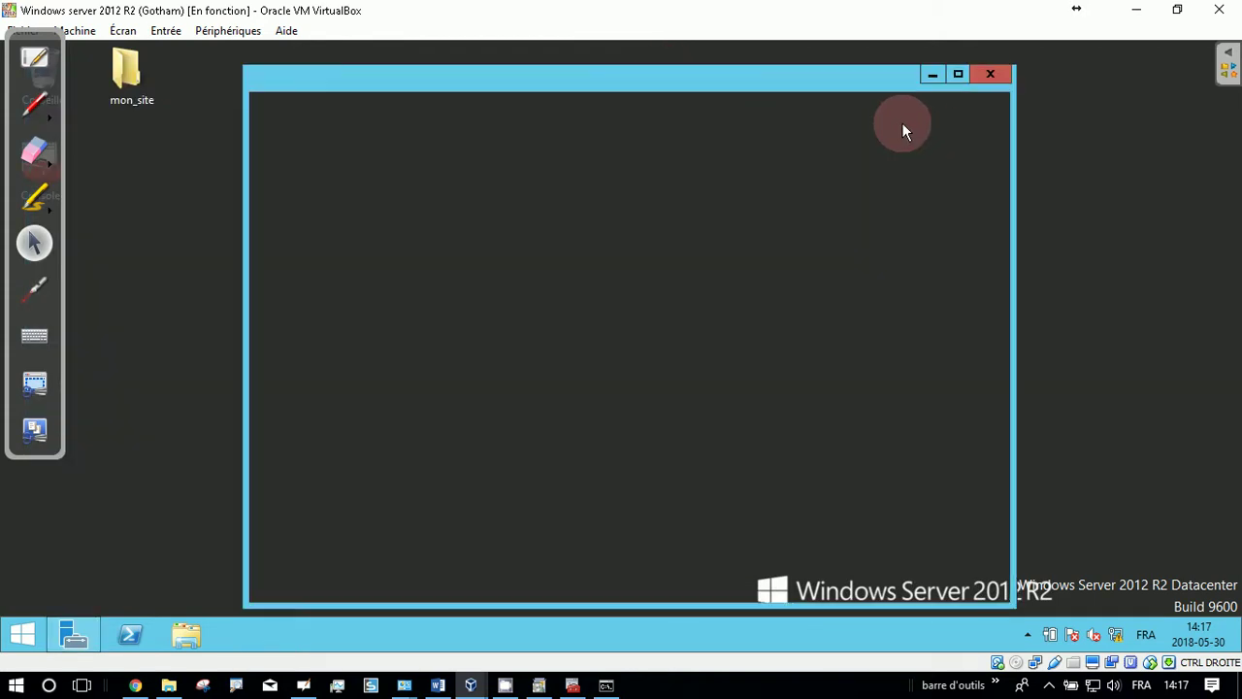
pyautogui.doubleClick(504, 369)
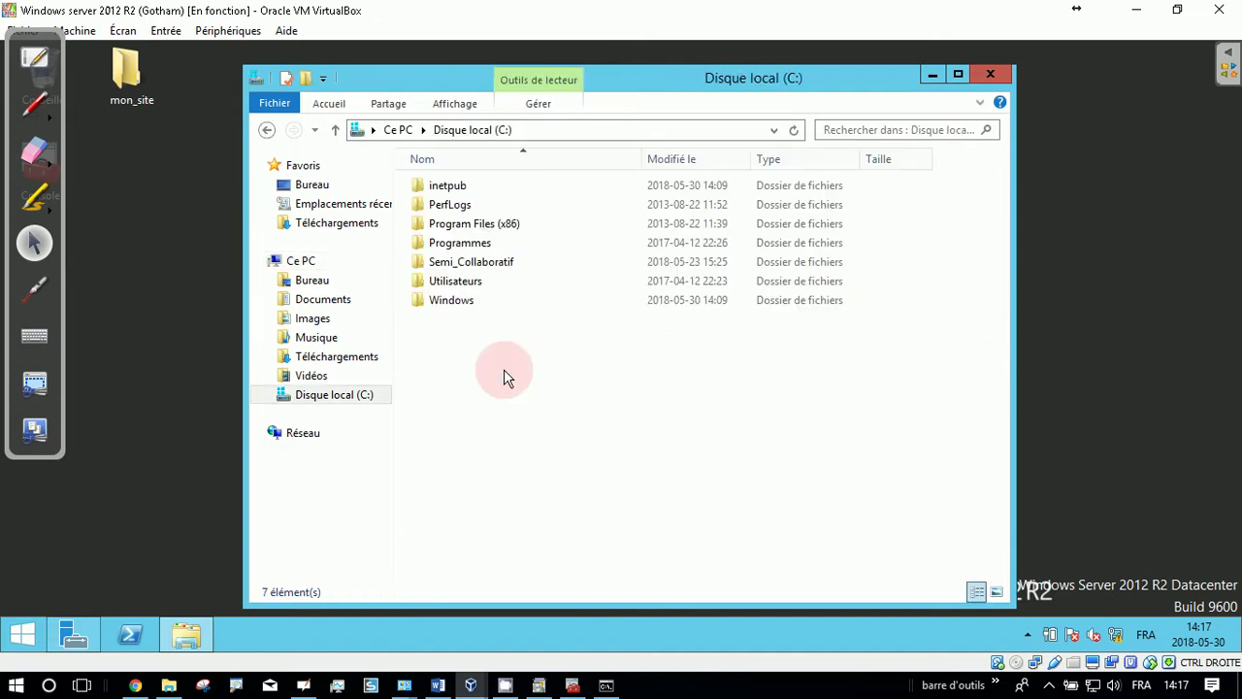
pyautogui.doubleClick(451, 194)
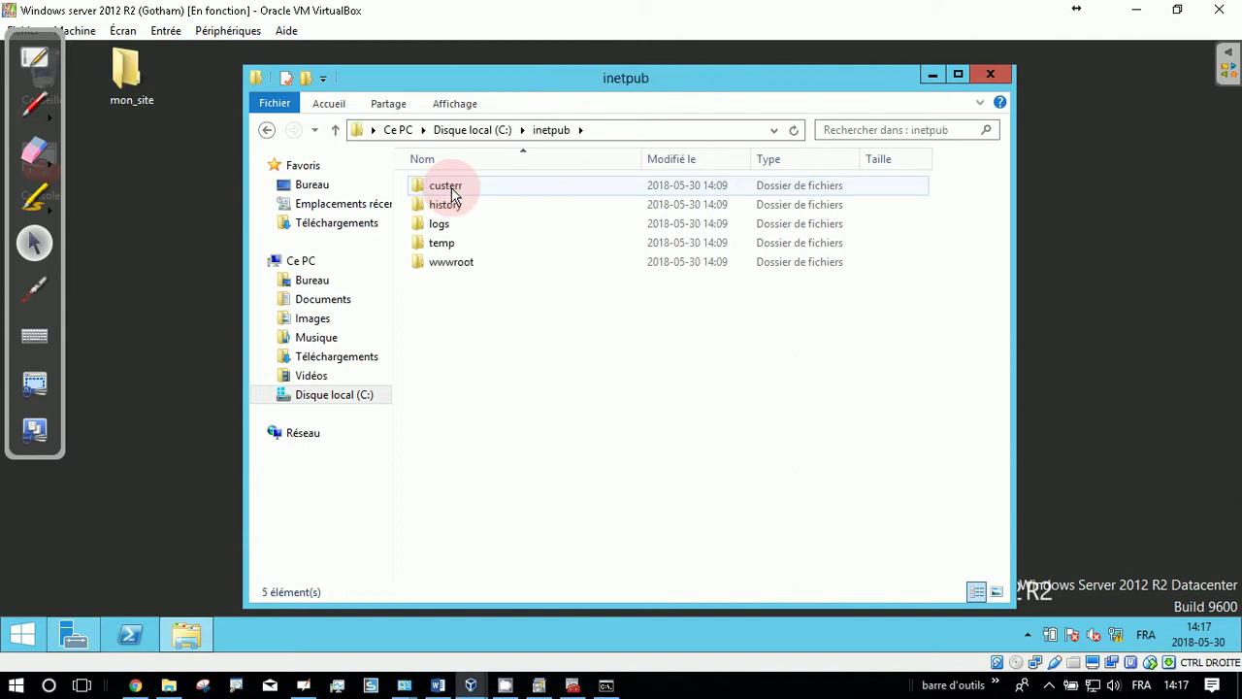
pyautogui.doubleClick(454, 266)
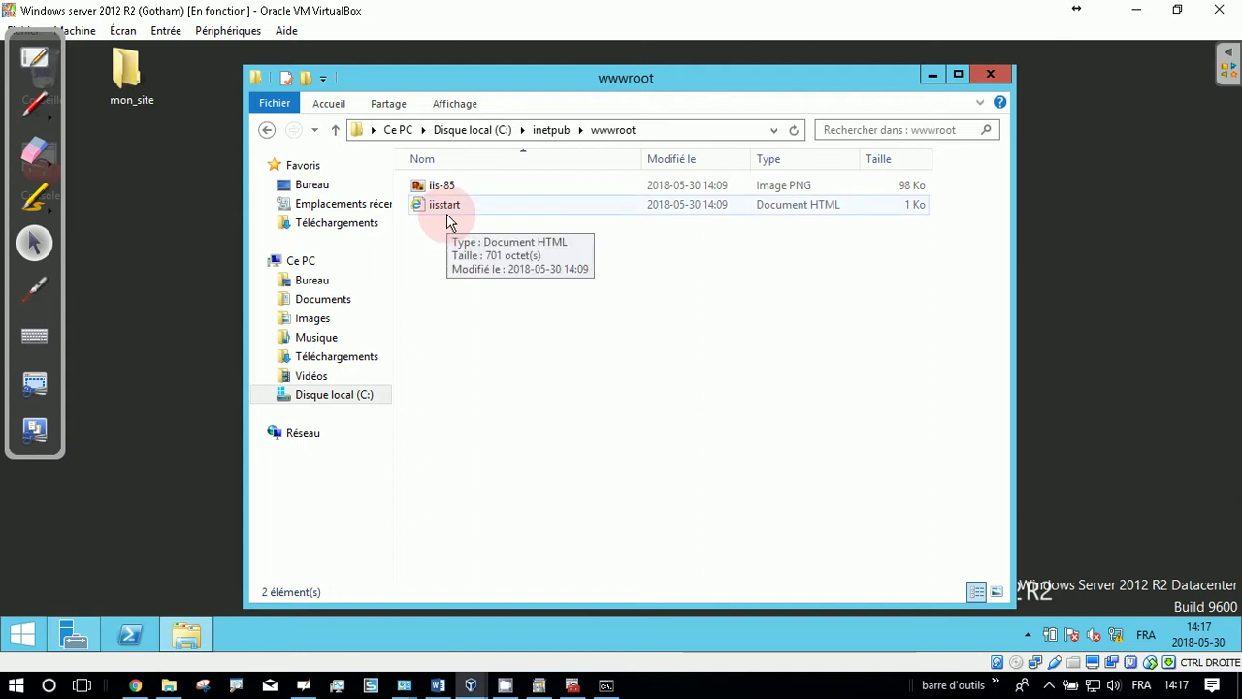
pyautogui.click(456, 104)
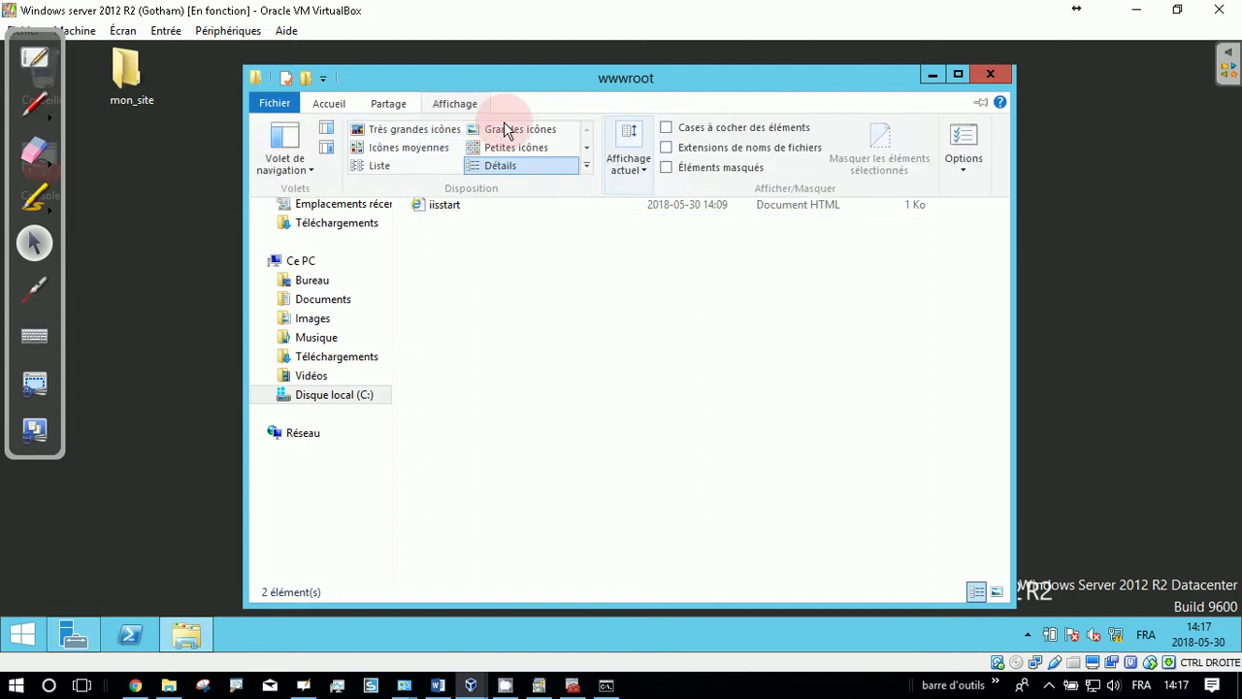
pyautogui.click(705, 158)
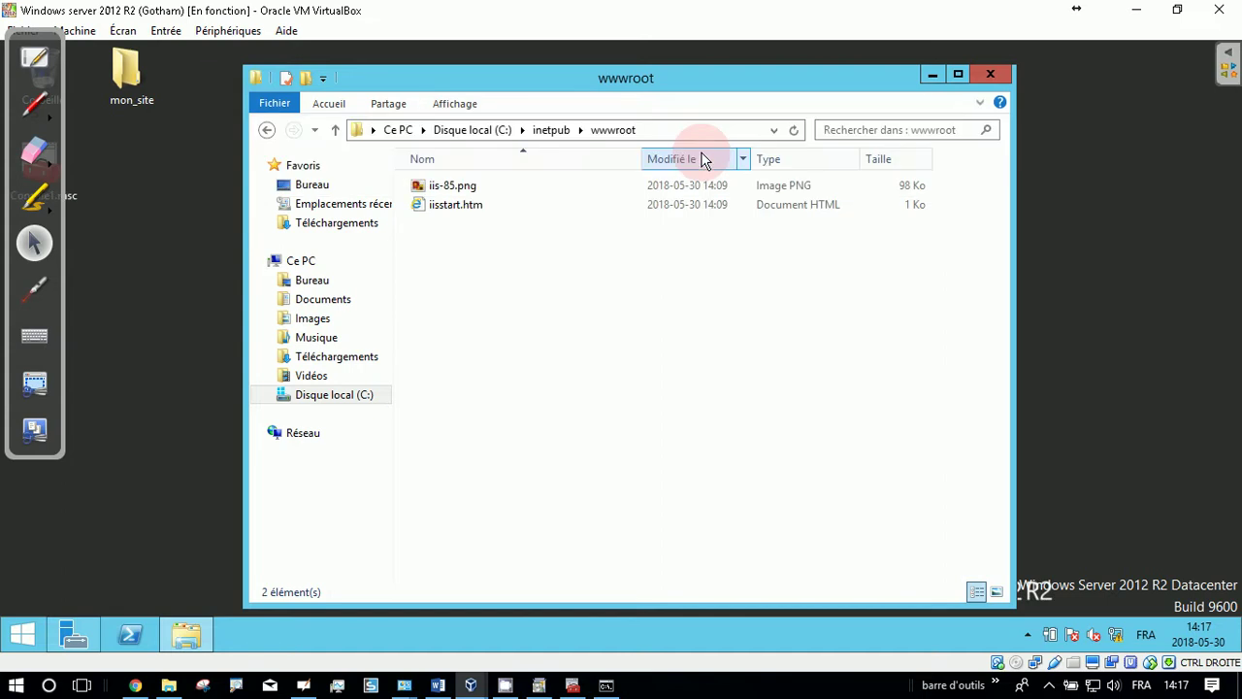
# - Hide the file name extensions (Extensions de noms de fichiers) in the wwwroot folder
pyautogui.moveTo(476, 219)
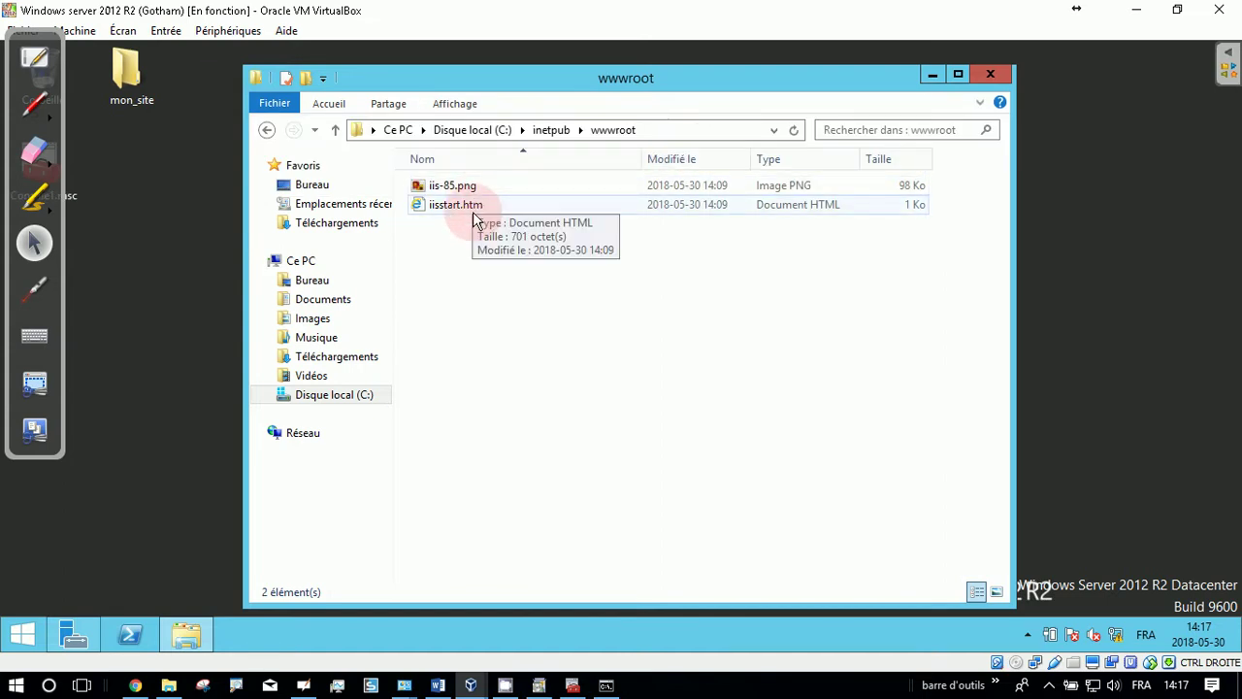
pyautogui.click(456, 104)
pyautogui.click(666, 147)
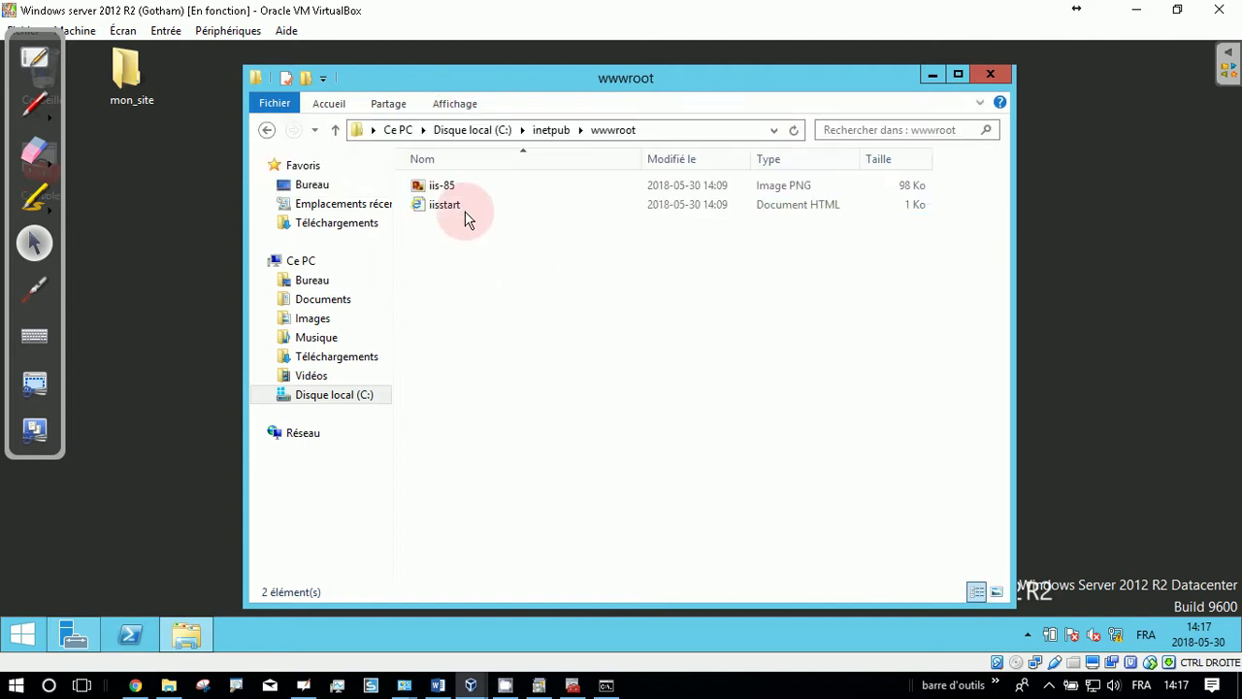
pyautogui.doubleClick(468, 216)
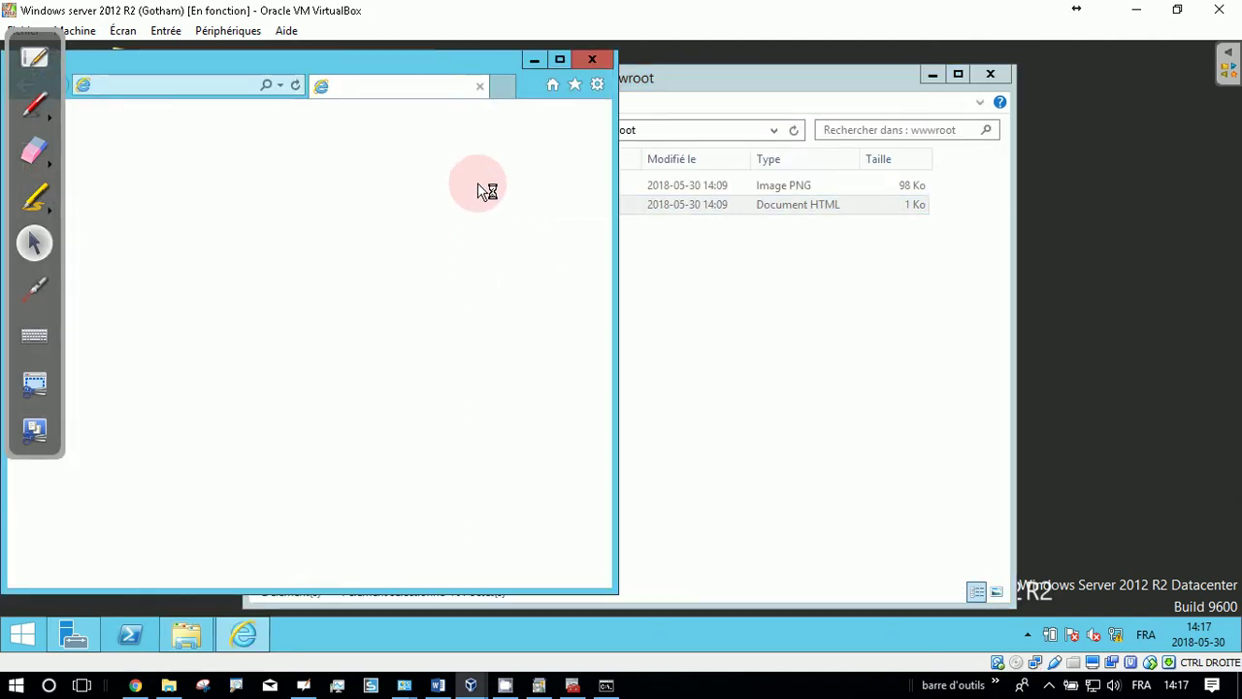
pyautogui.click(598, 52)
pyautogui.doubleClick(462, 204)
pyautogui.click(464, 207)
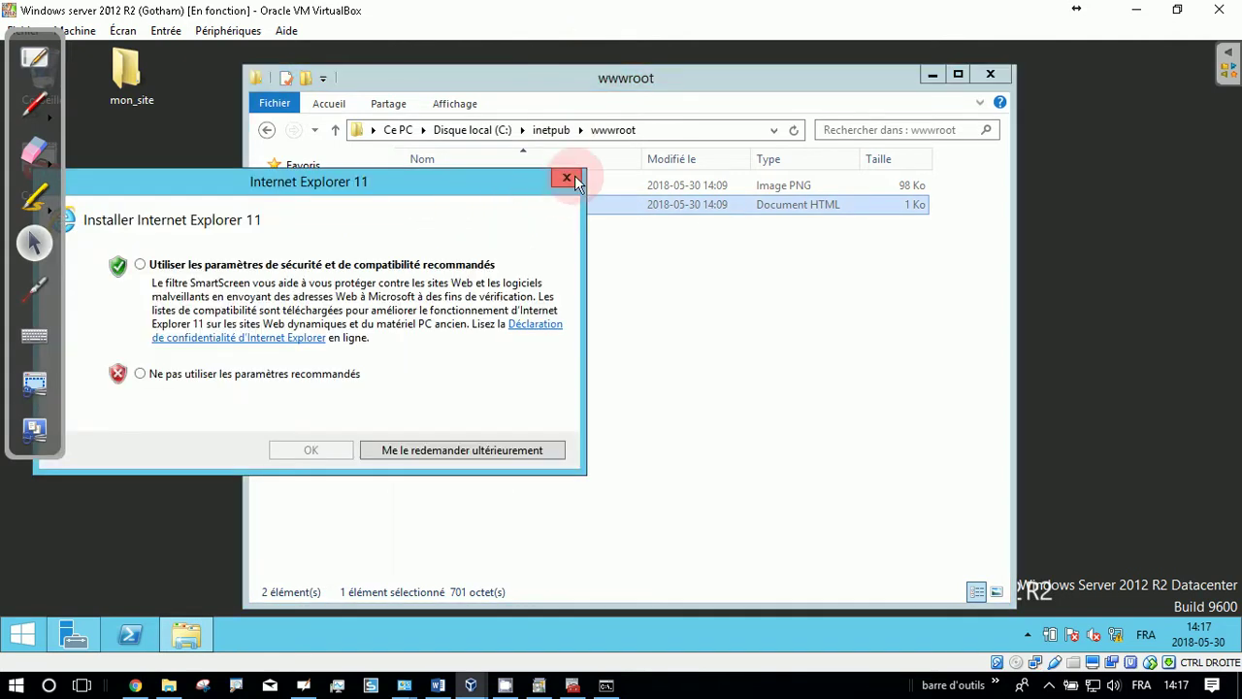
pyautogui.click(571, 179)
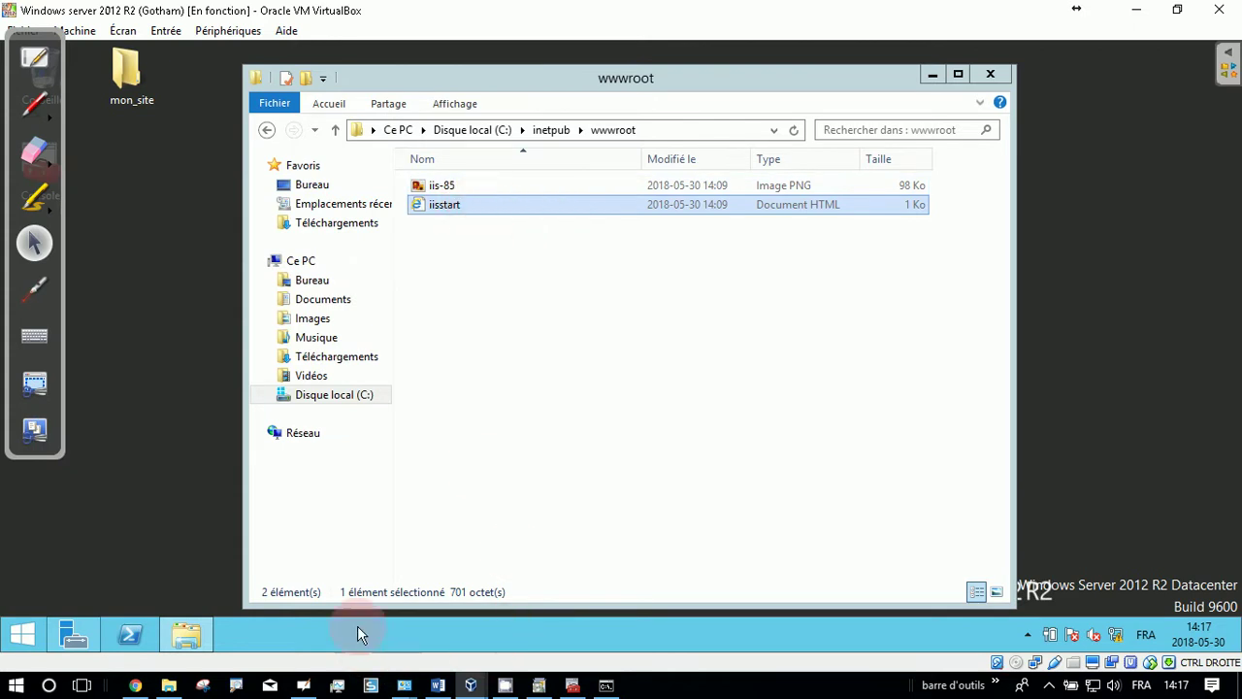
# - Move the wwwroot window aside and rename the iisstart file as iisstart.html with extensions hidden
pyautogui.moveTo(542, 80); pyautogui.dragTo(747, 54)
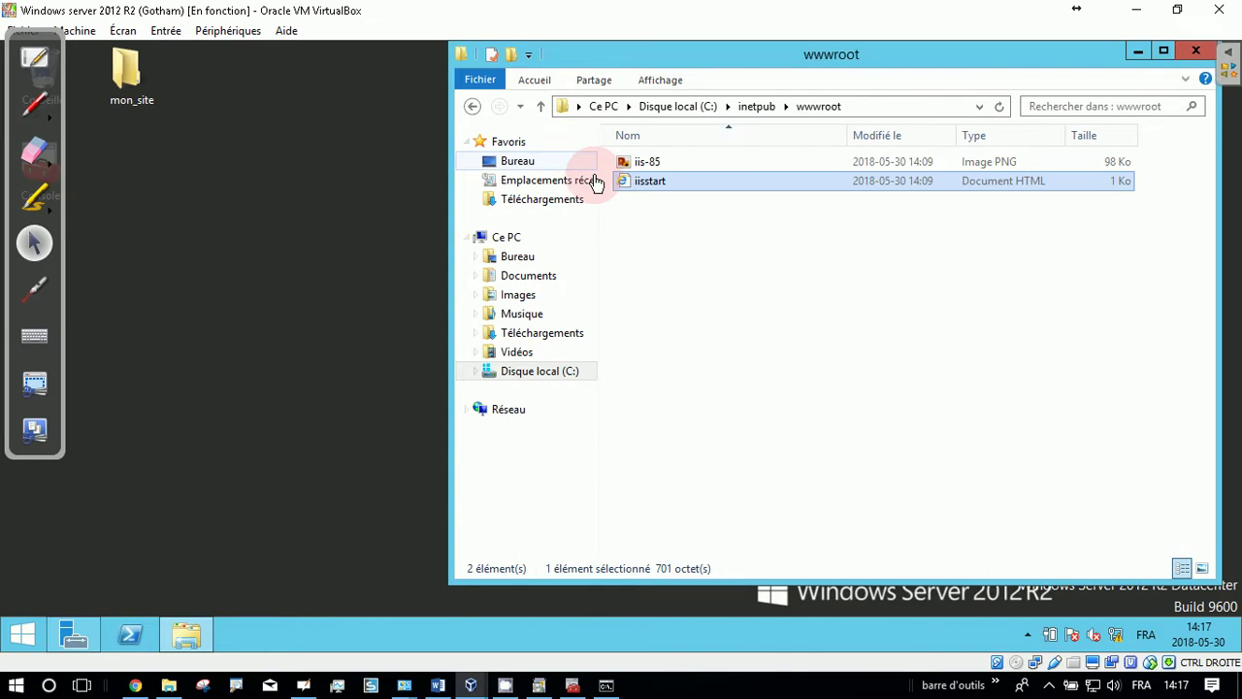
pyautogui.rightClick(649, 183)
pyautogui.click(707, 408)
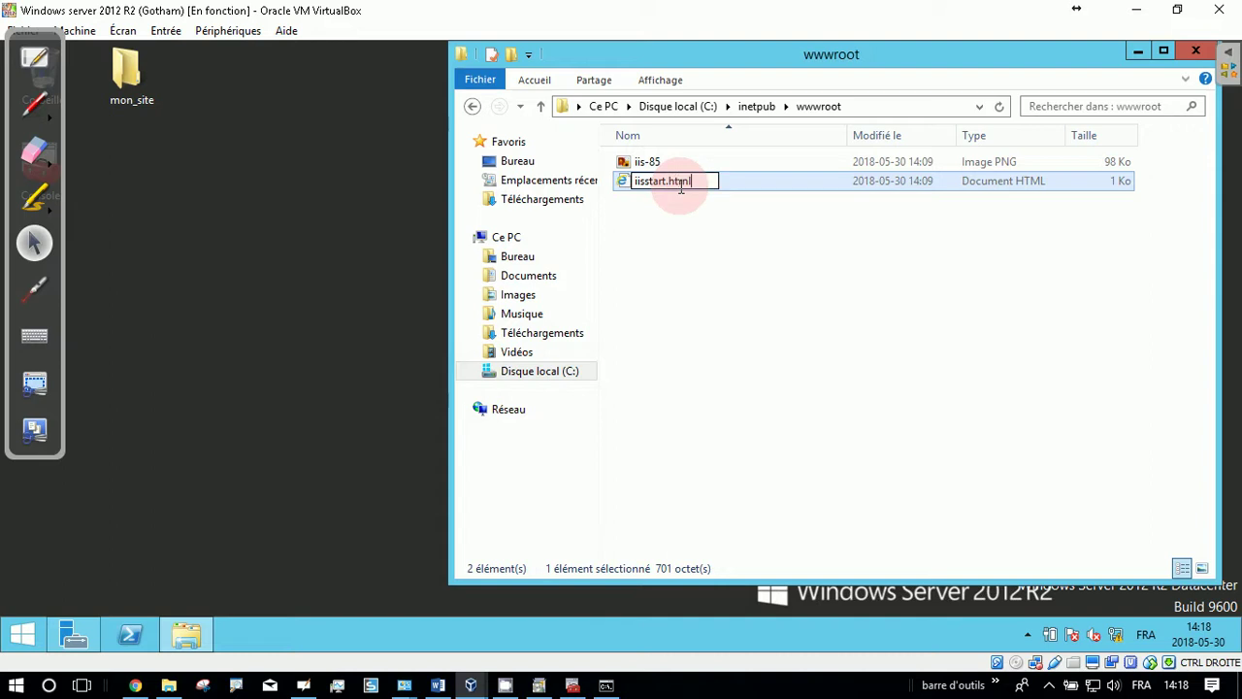
pyautogui.press('Return')
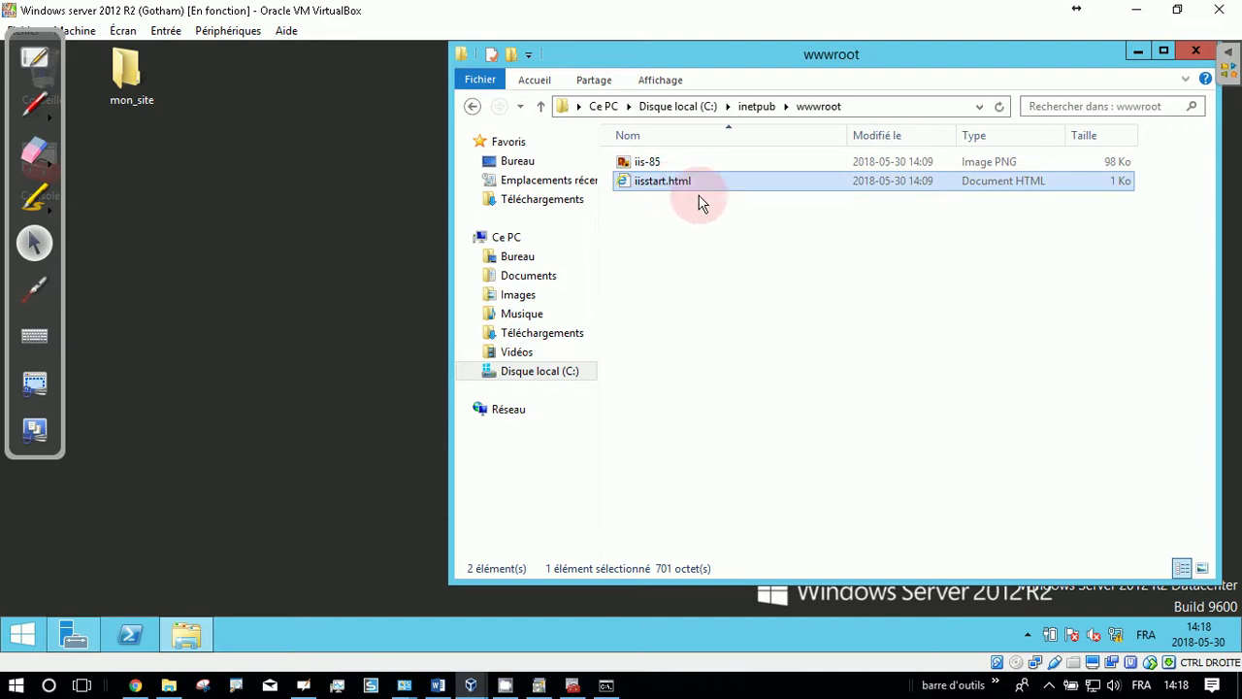
# - Show the file name extensions again and rename the HTML document as iisstart.htm
pyautogui.click(673, 80)
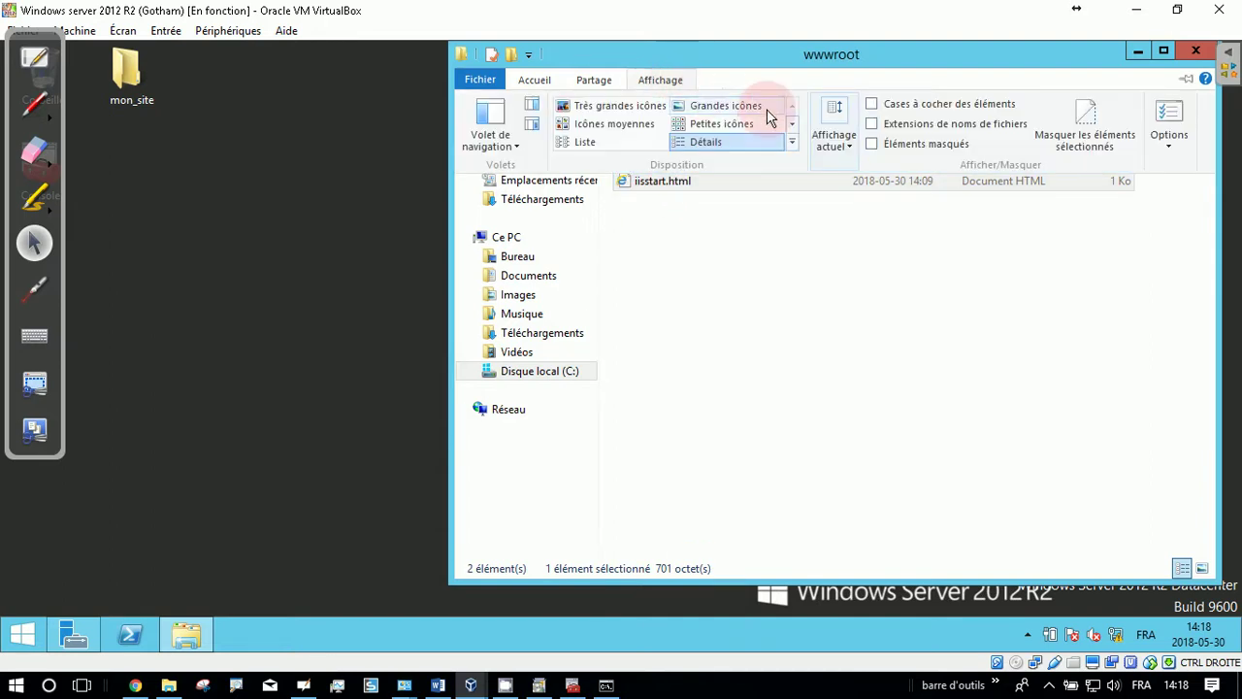
pyautogui.click(877, 124)
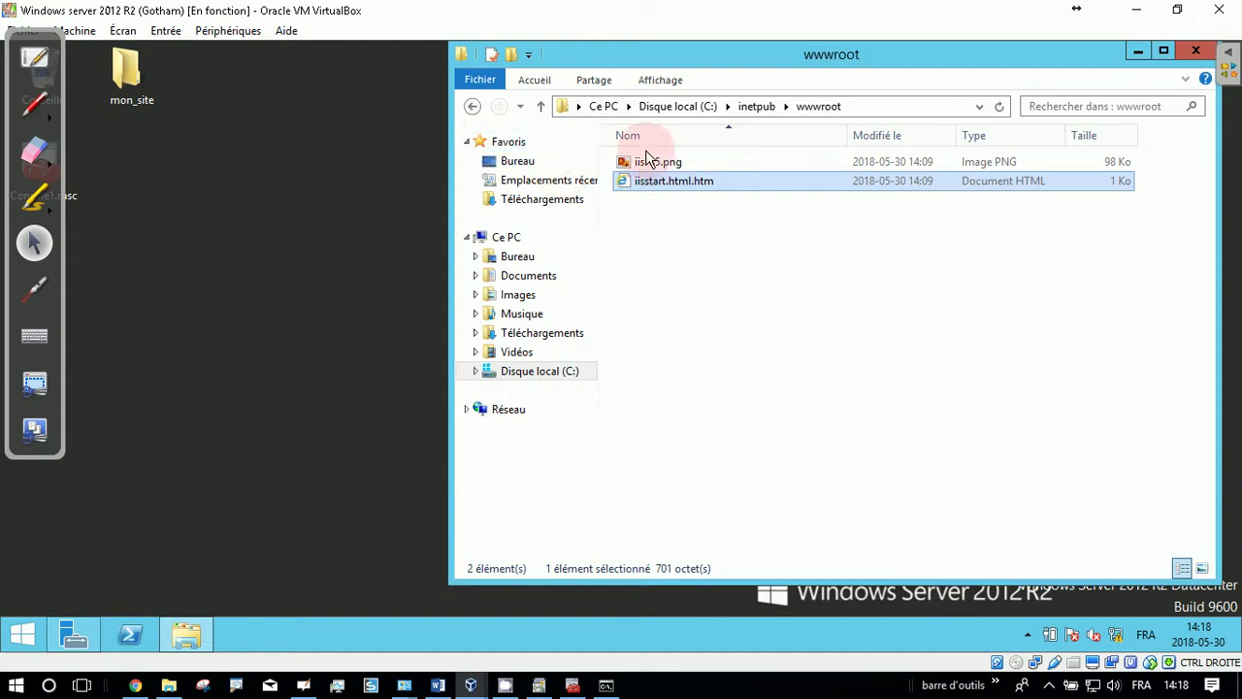
pyautogui.click(676, 184)
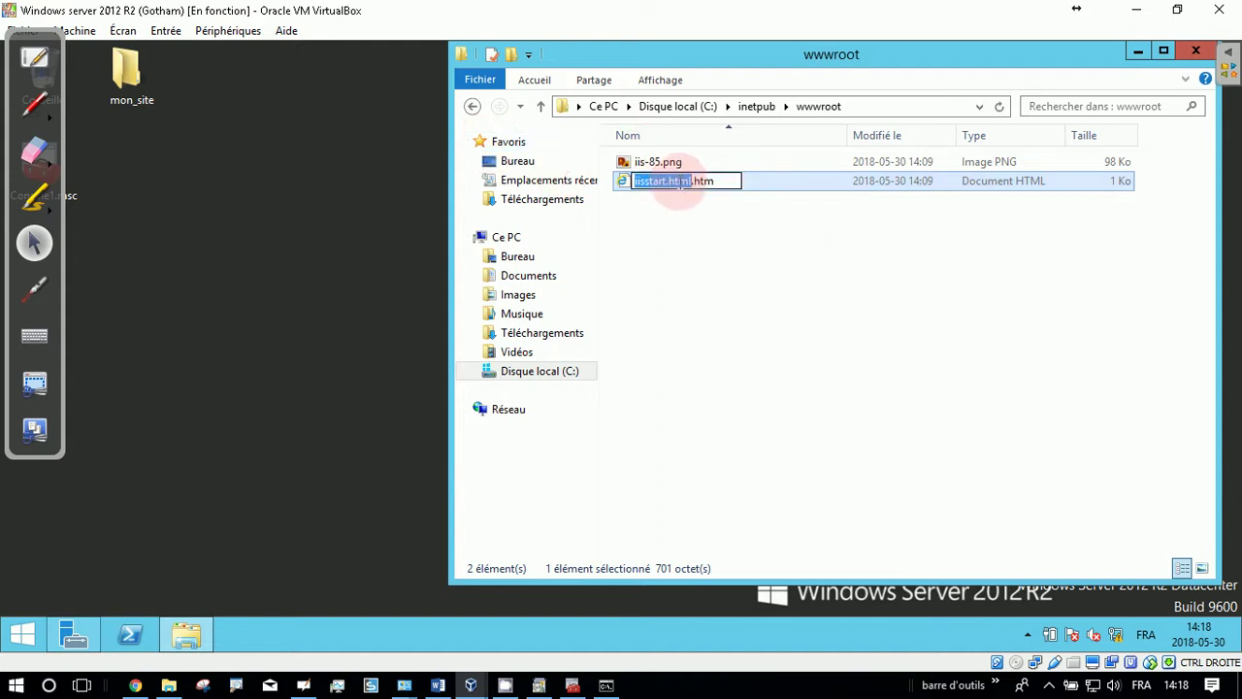
pyautogui.press('Right')
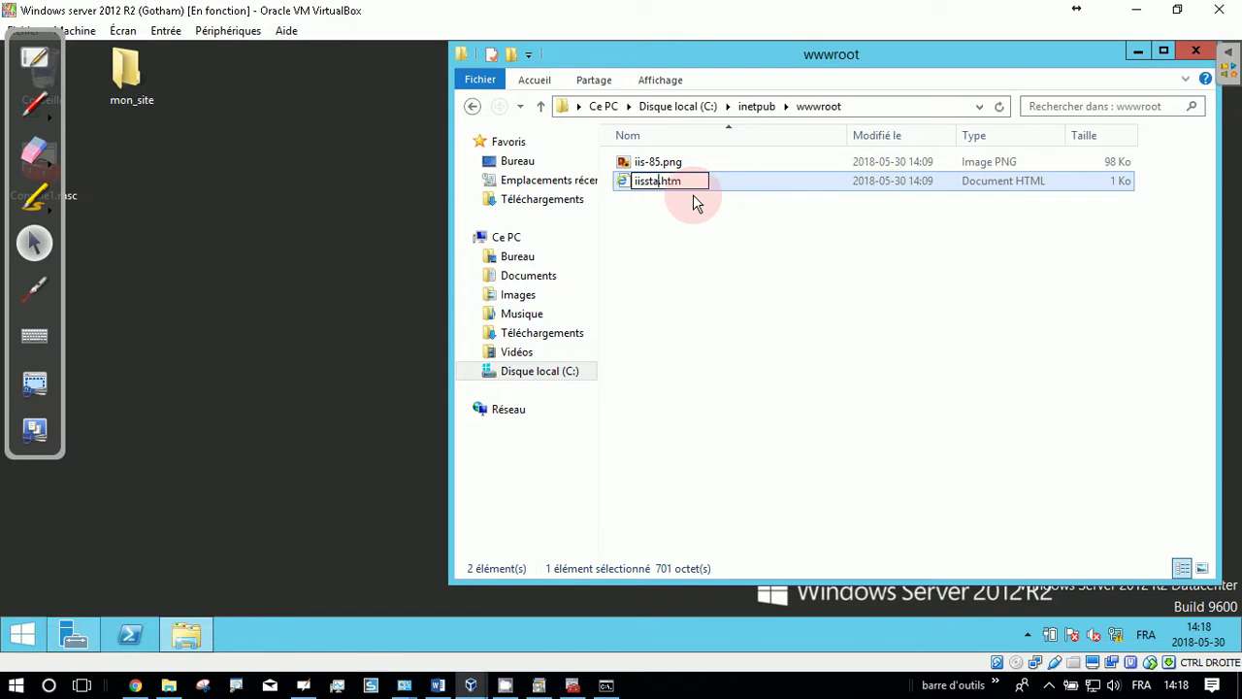
pyautogui.write('rt')
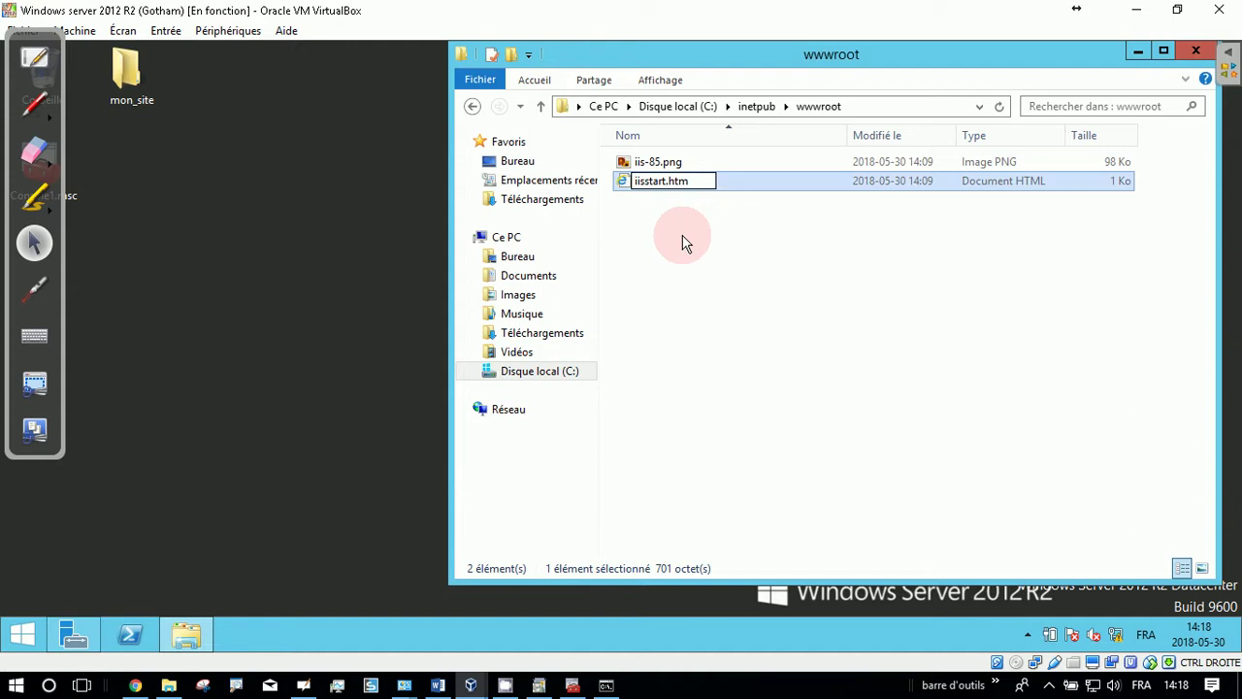
pyautogui.click(685, 251)
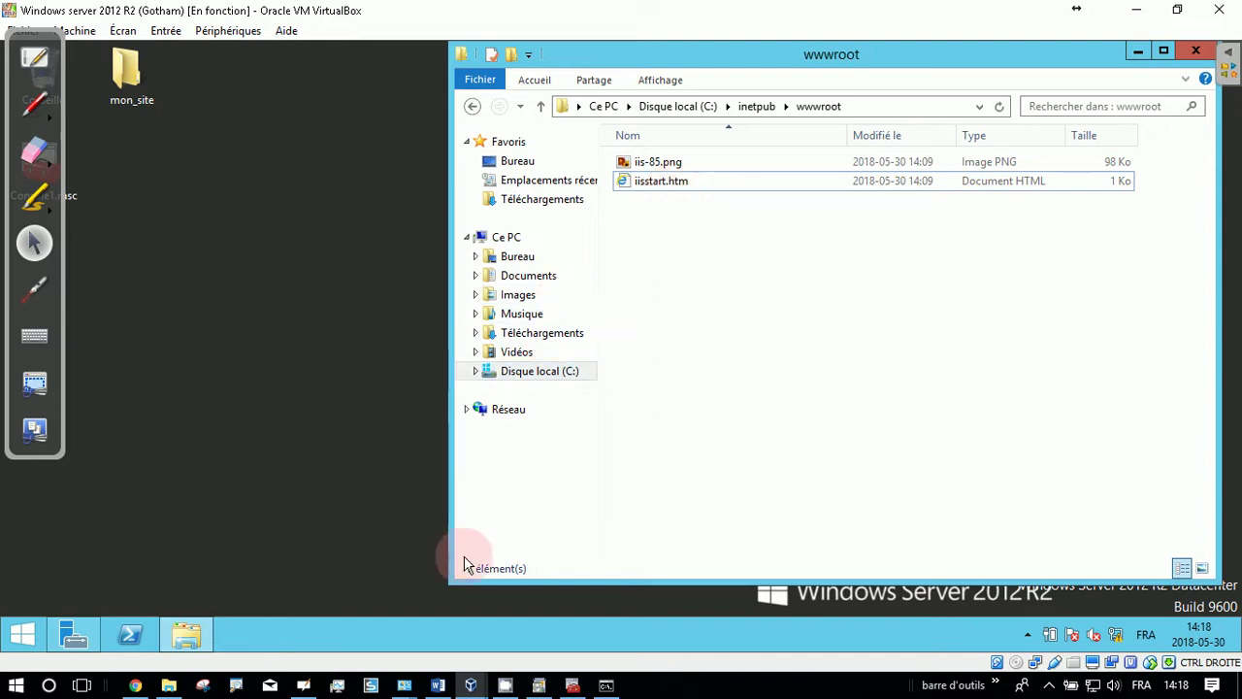
# - Close the wwwroot folder and open Console1.msc from the desktop with its console root window maximized
pyautogui.click(1196, 51)
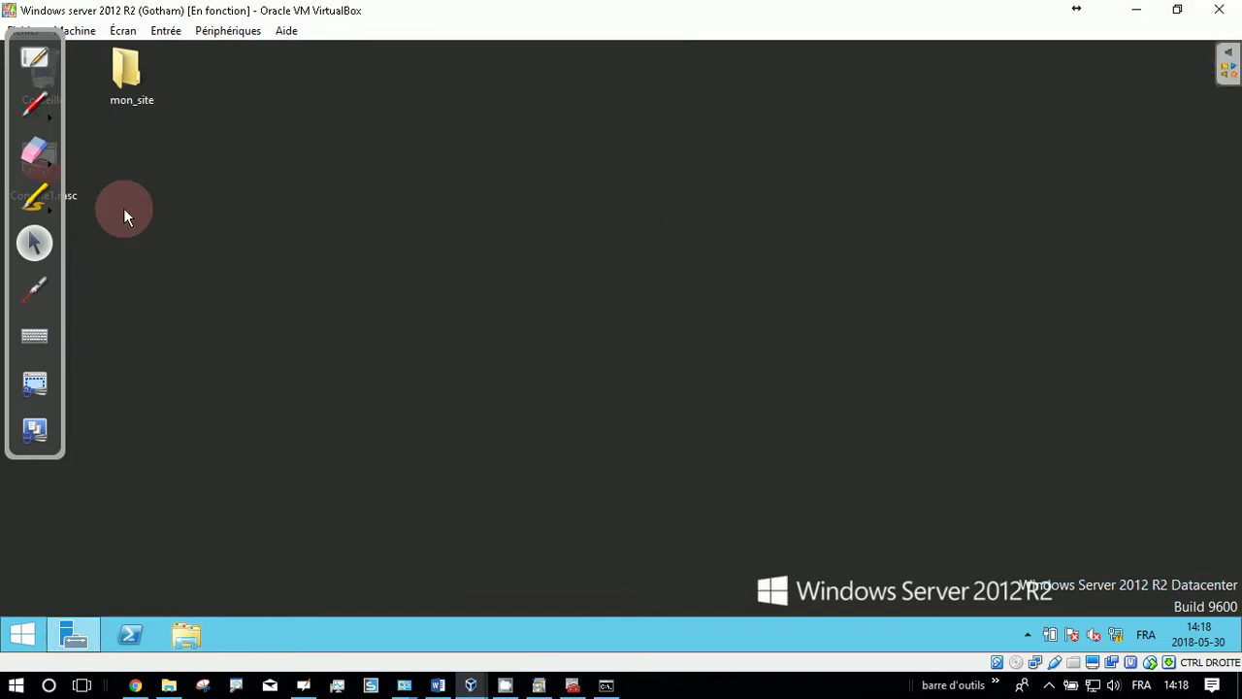
pyautogui.moveTo(32, 41); pyautogui.dragTo(680, 109)
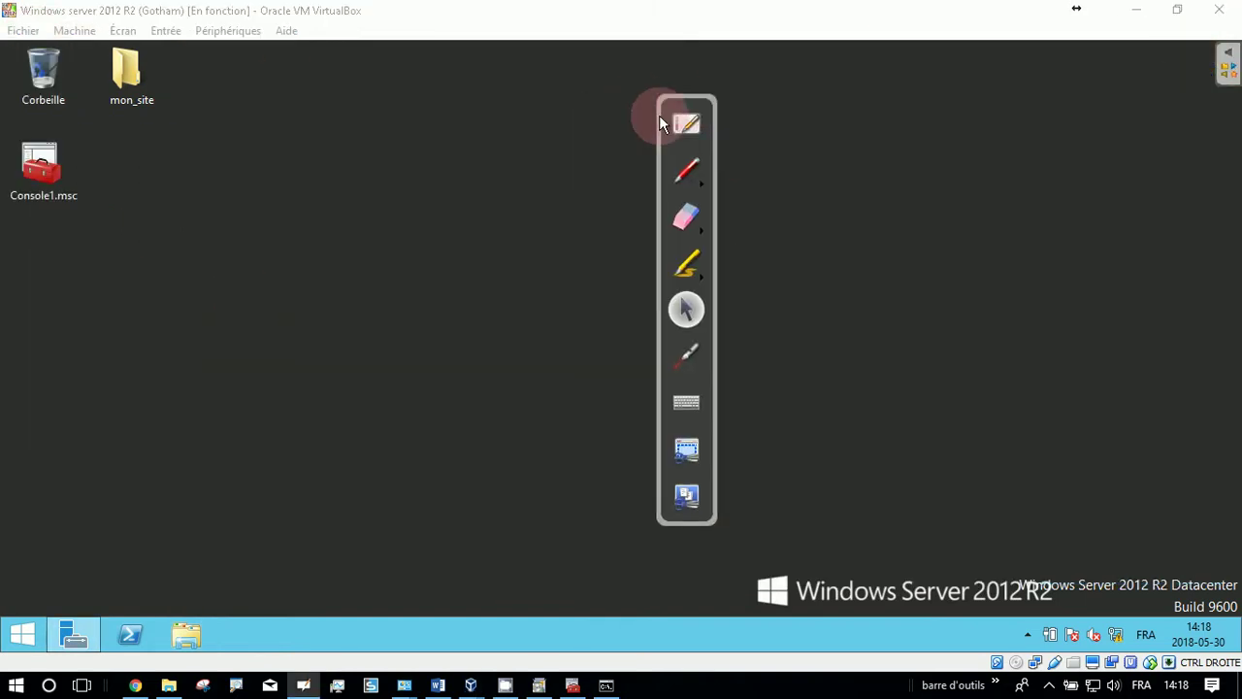
pyautogui.click(40, 172)
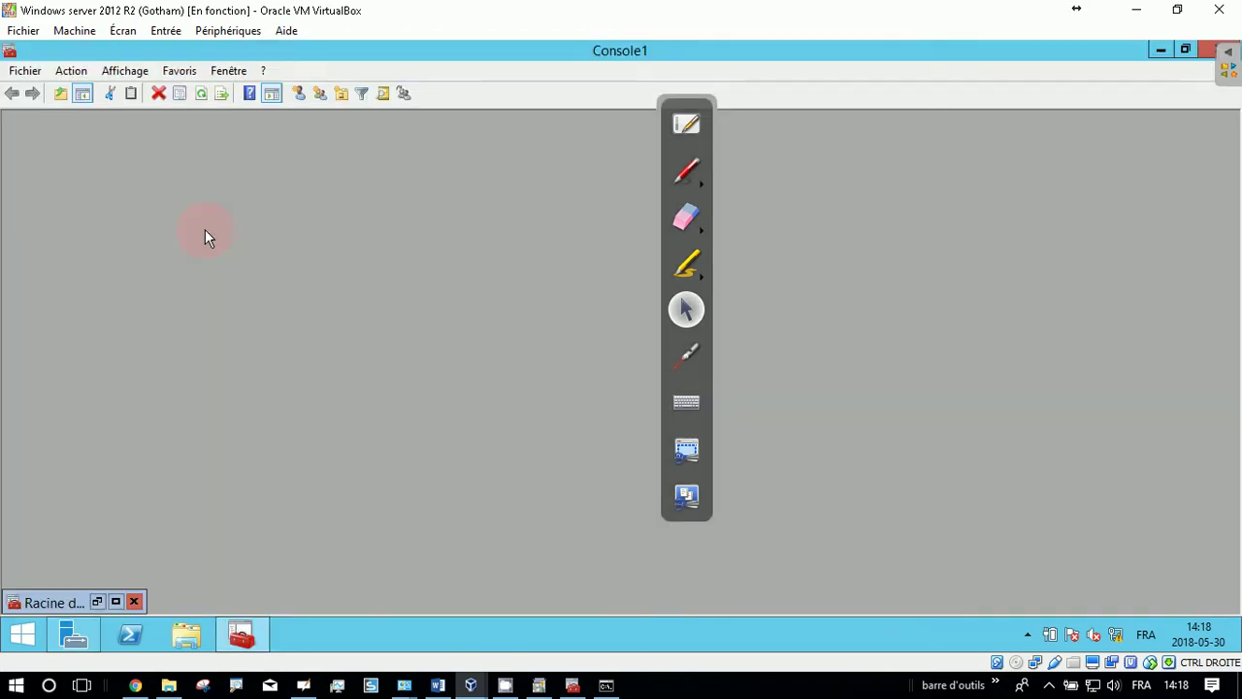
pyautogui.click(116, 601)
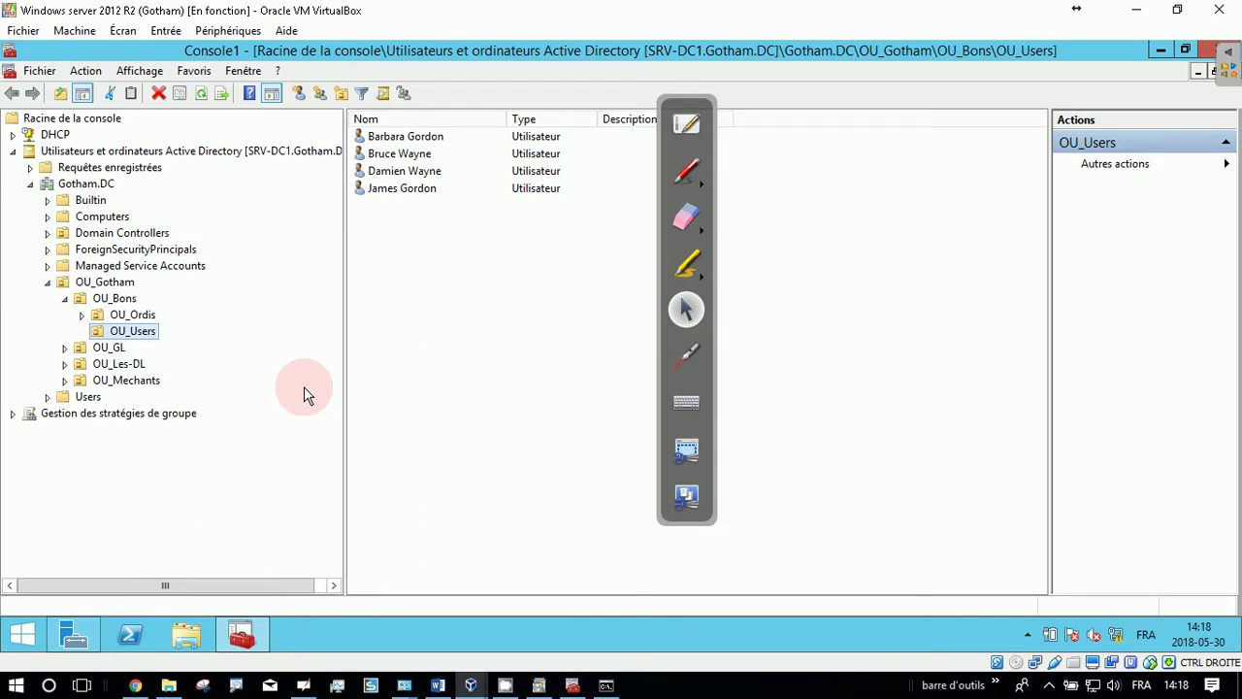
# - Collapse the Active Directory node and add the Gestionnaire des services Internet (IIS) snap-in to the console
pyautogui.click(13, 151)
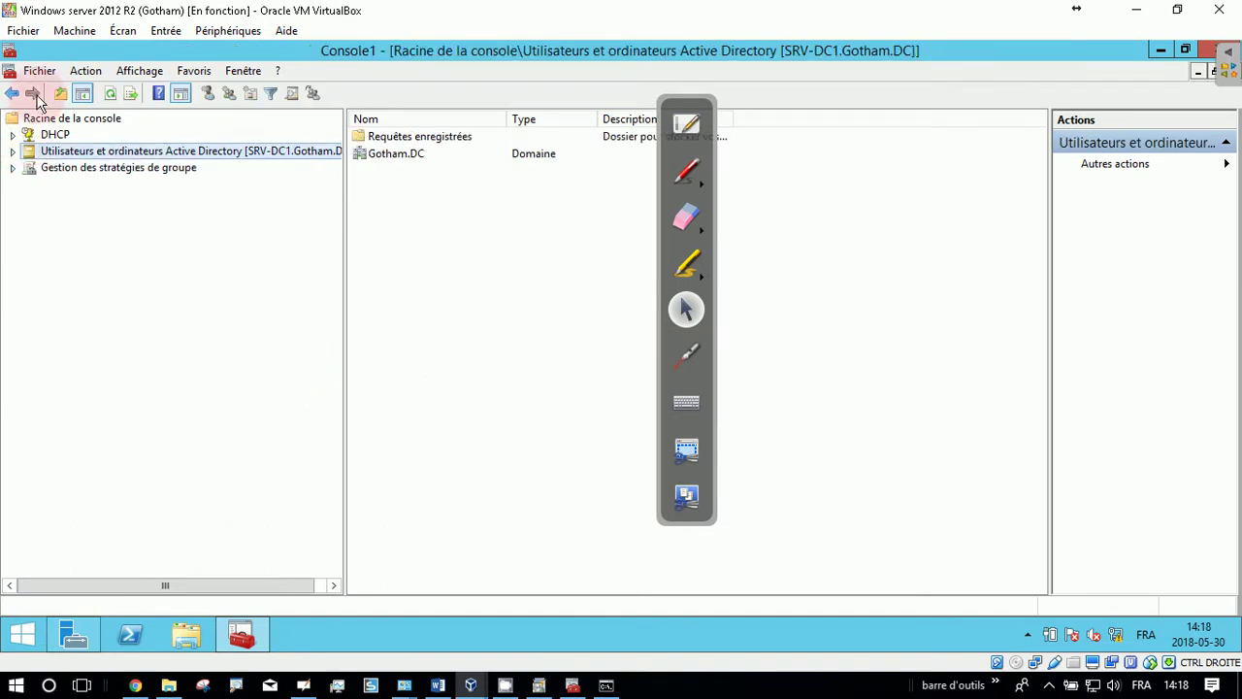
pyautogui.click(39, 71)
pyautogui.click(91, 177)
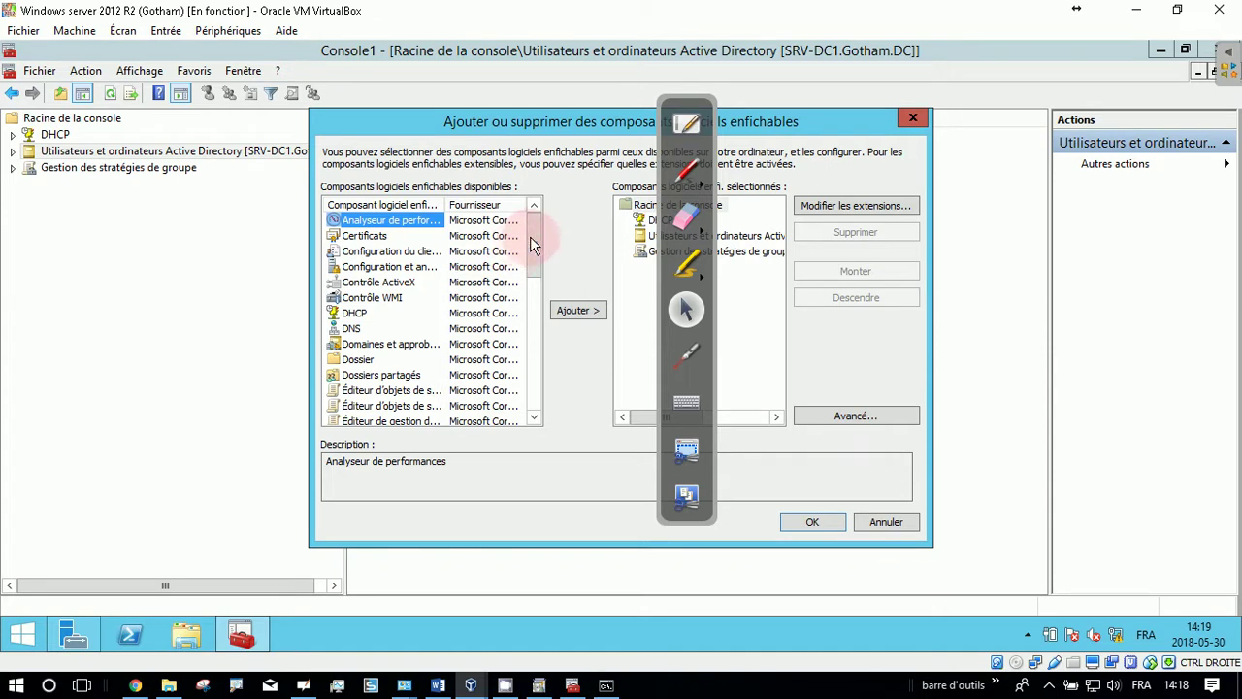
pyautogui.moveTo(534, 243); pyautogui.dragTo(543, 316)
pyautogui.moveTo(445, 206); pyautogui.dragTo(477, 205)
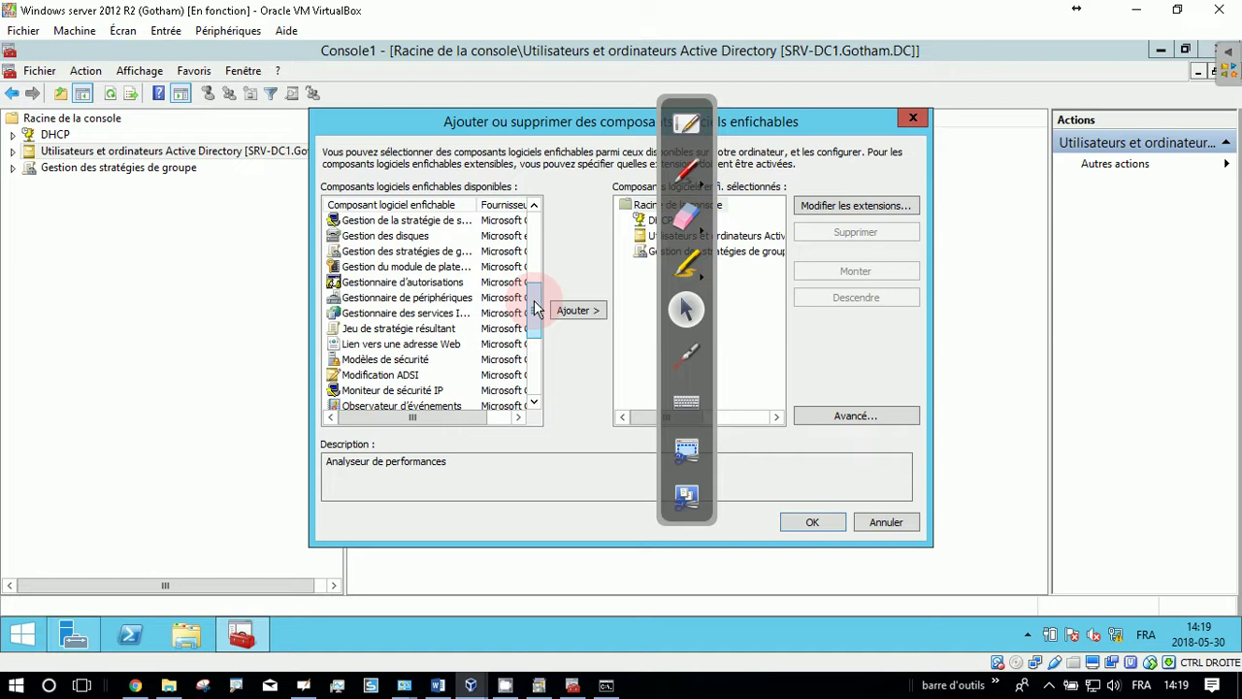
pyautogui.moveTo(535, 307); pyautogui.dragTo(536, 279)
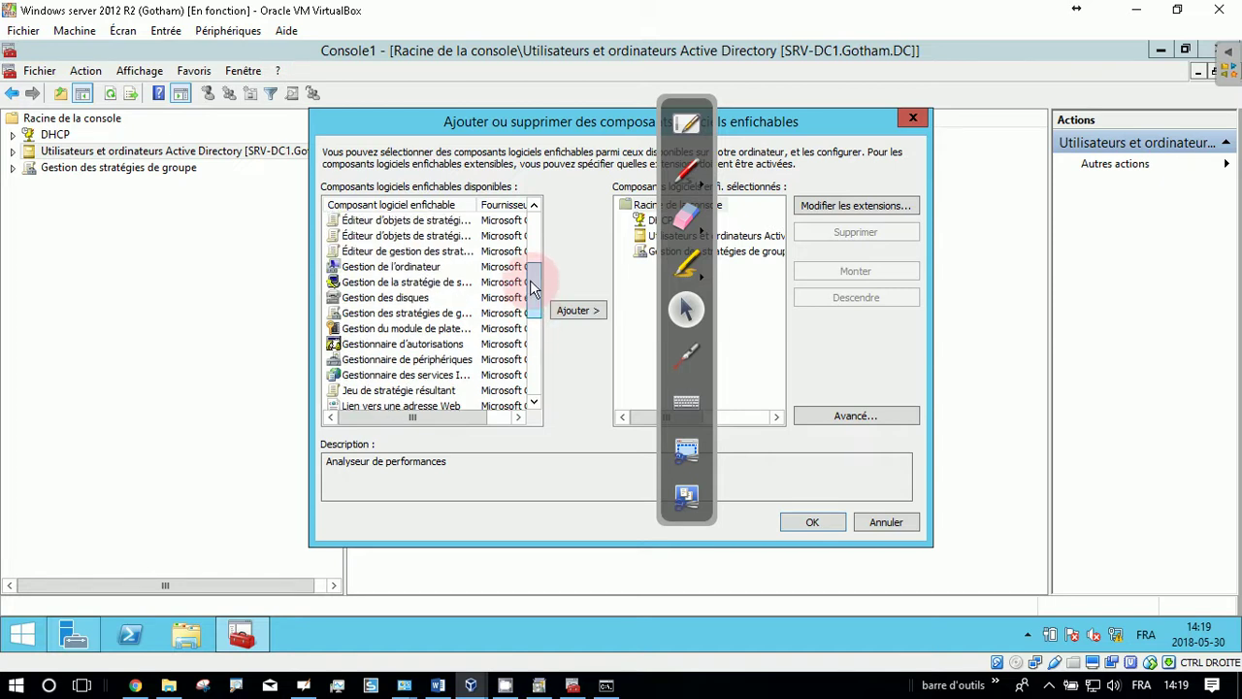
pyautogui.moveTo(471, 202); pyautogui.dragTo(500, 204)
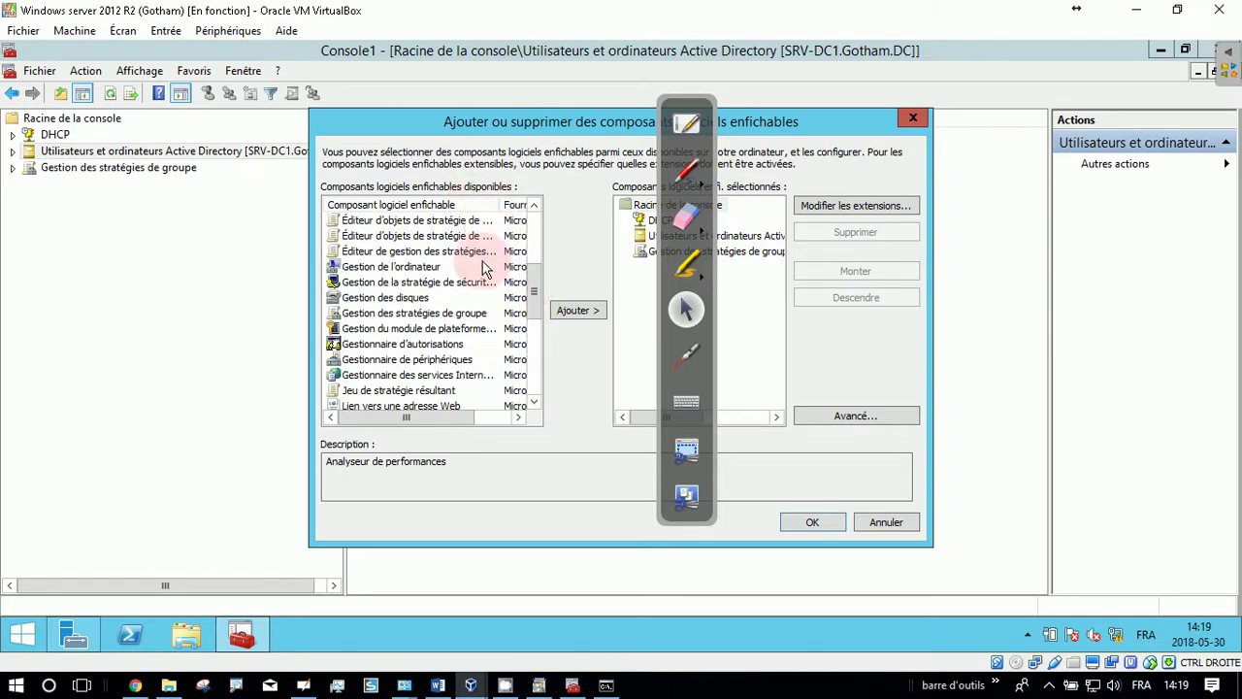
pyautogui.moveTo(537, 284); pyautogui.dragTo(543, 311)
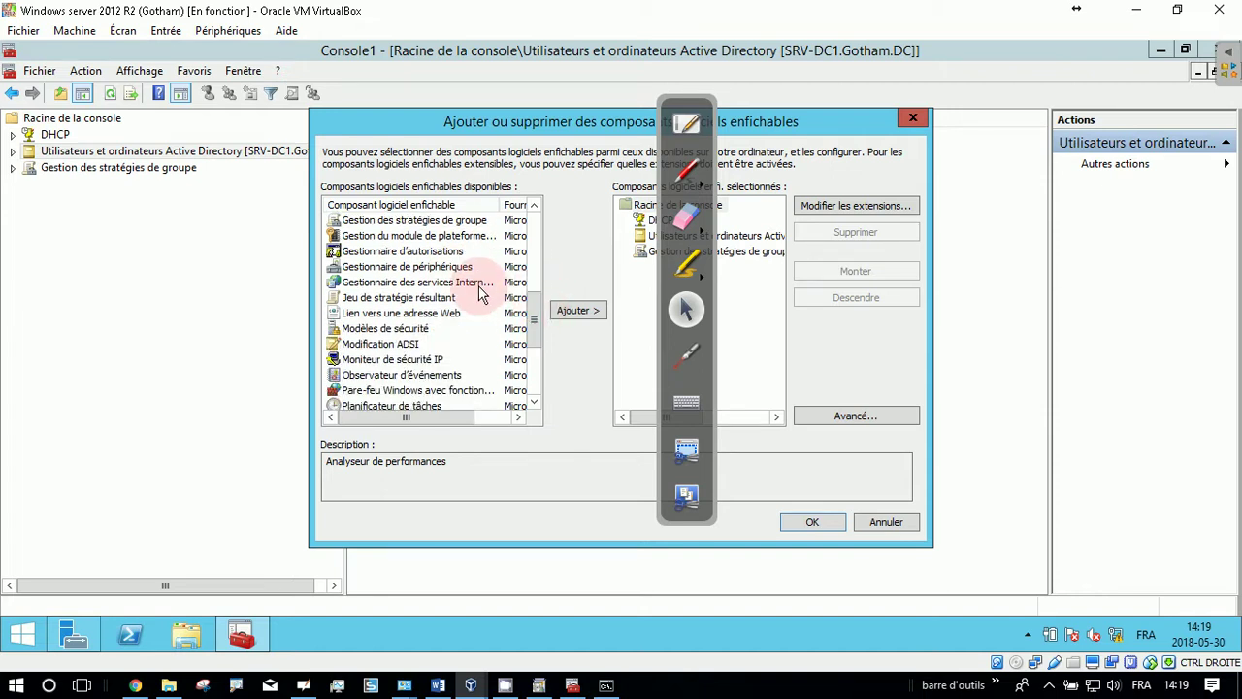
pyautogui.click(446, 283)
pyautogui.moveTo(493, 204); pyautogui.dragTo(572, 203)
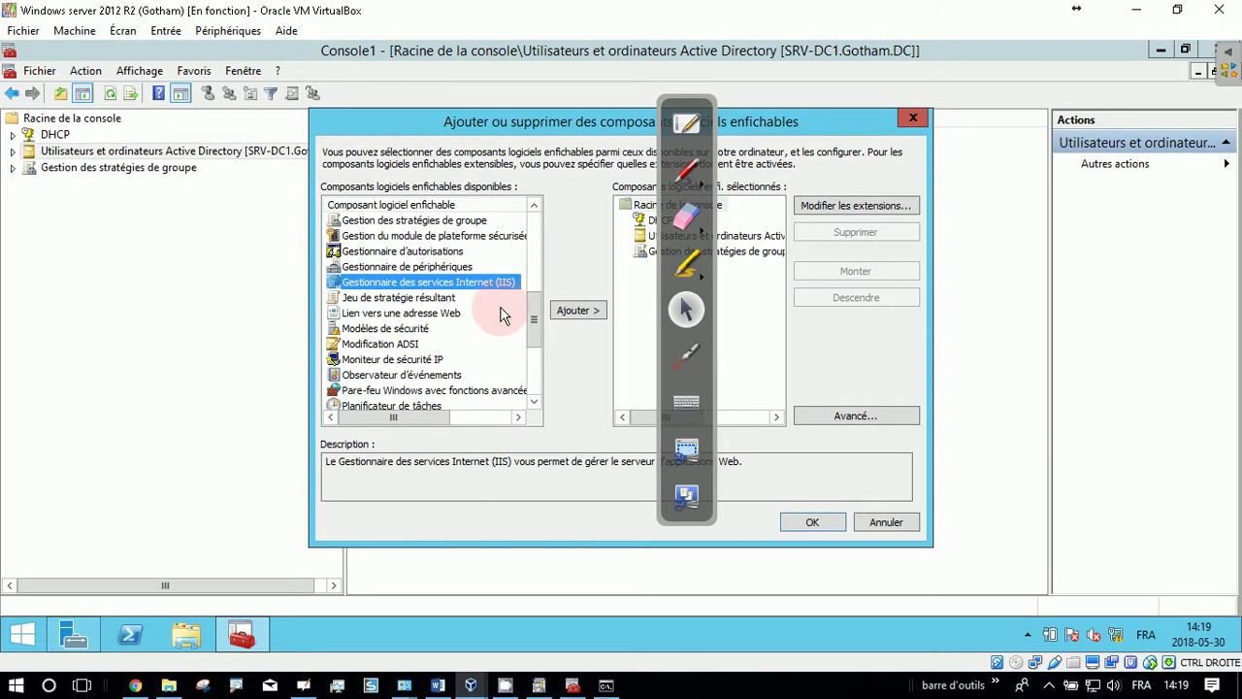
pyautogui.click(590, 313)
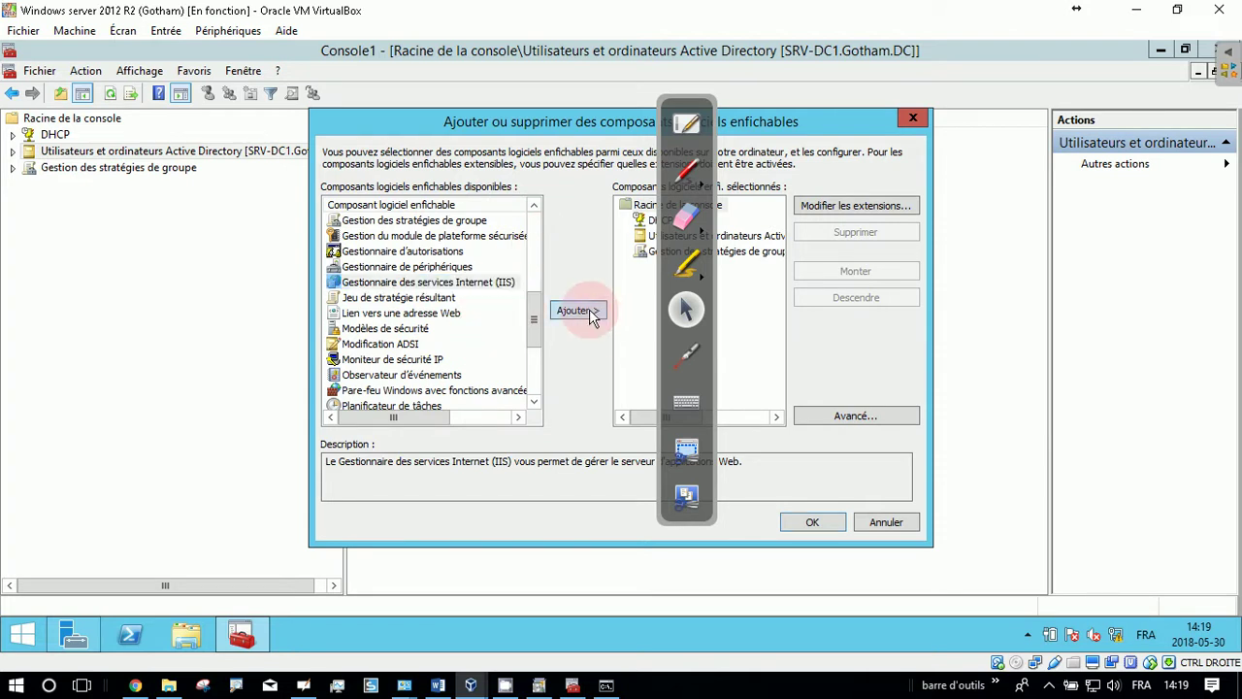
pyautogui.click(818, 523)
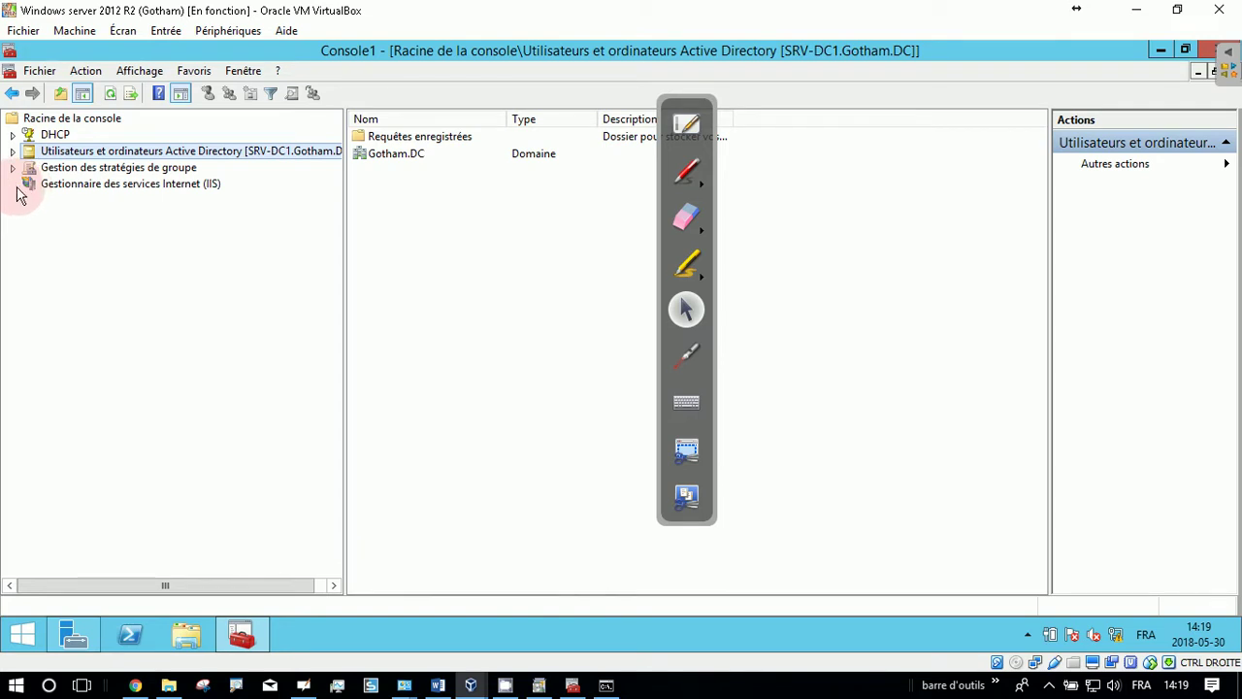
# - Expand the SRV-DC1 server in the IIS manager and answer Oui to the Web Platform prompt with Ne pas afficher ce message
pyautogui.click(54, 185)
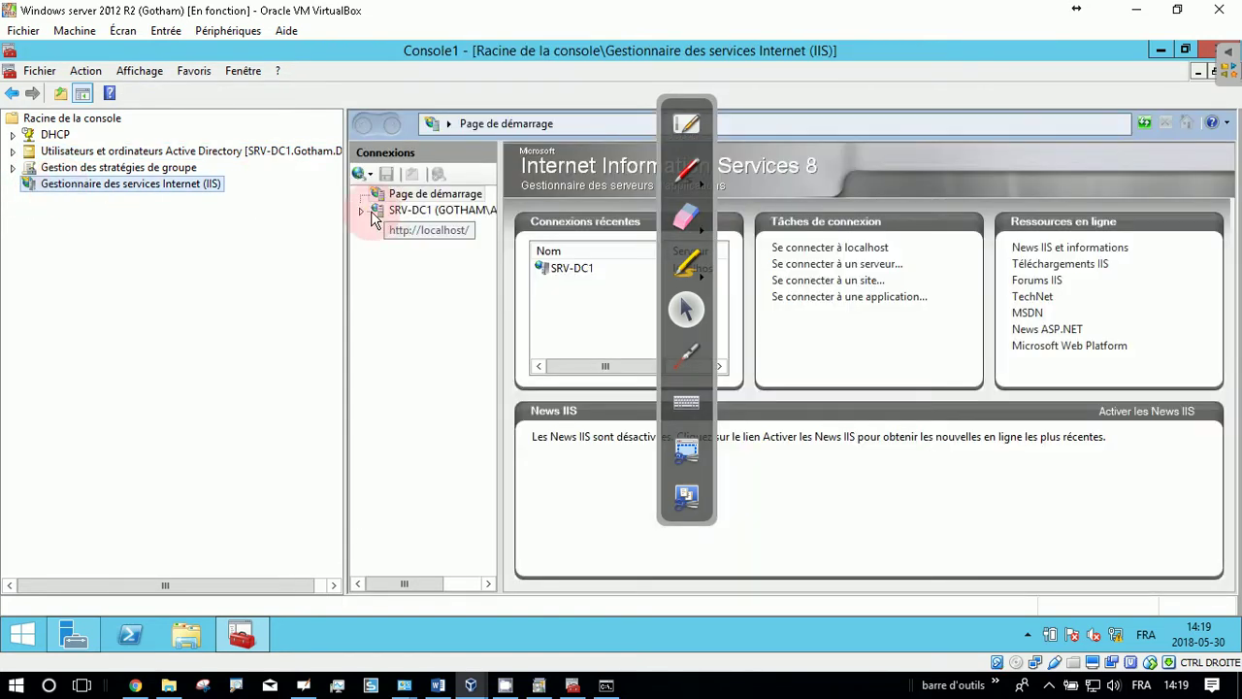
pyautogui.click(362, 212)
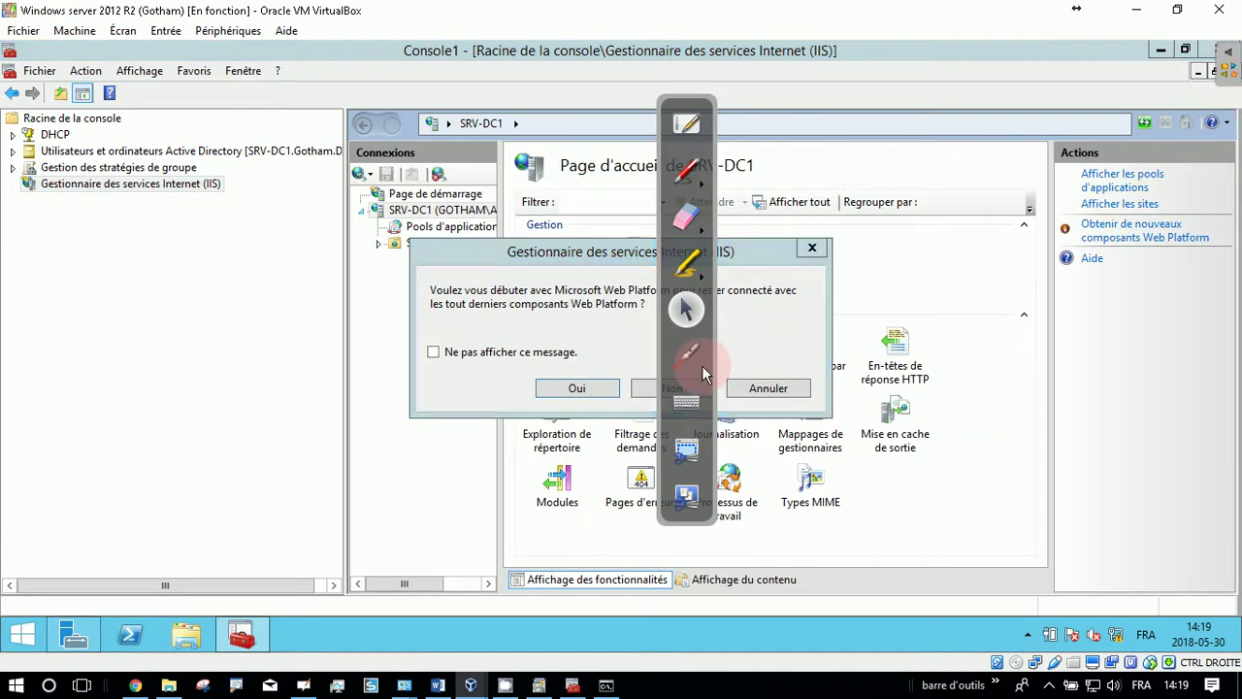
pyautogui.click(481, 352)
pyautogui.click(608, 388)
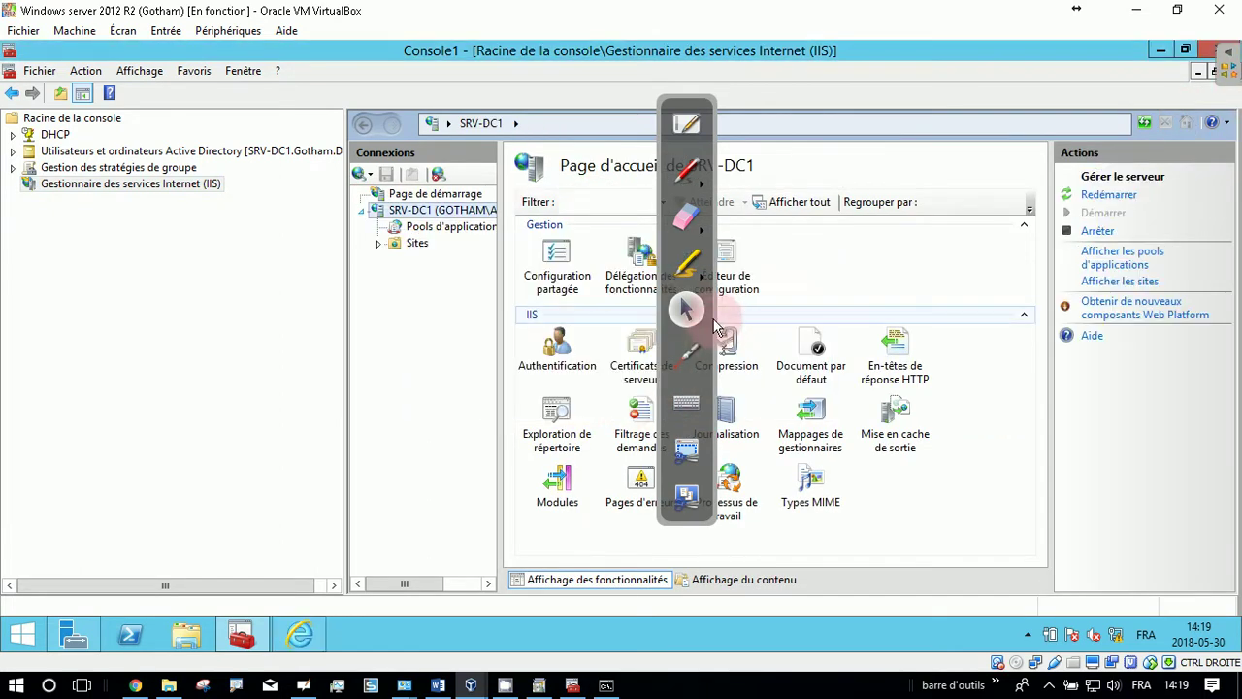
# - View the Default Web Site's home page and the Sites list, clearing the annotation toolbar and narrowing Liaison to reveal the Chemin d'accès column
pyautogui.click(410, 259)
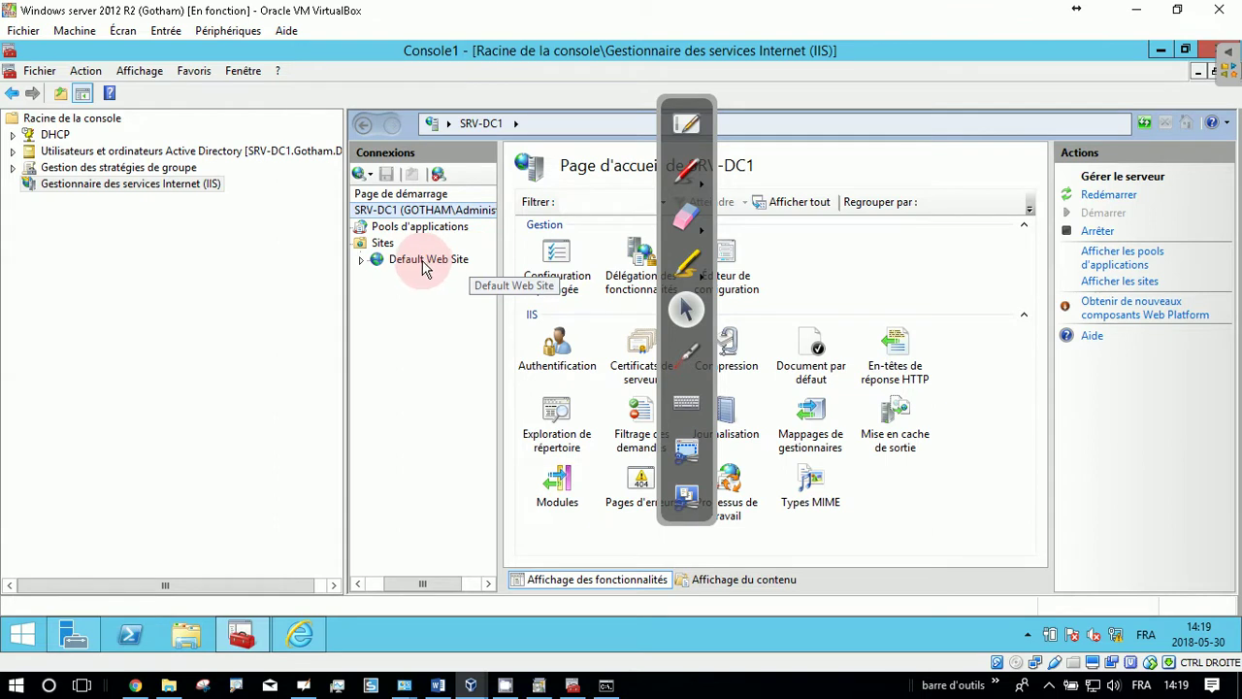
pyautogui.click(423, 264)
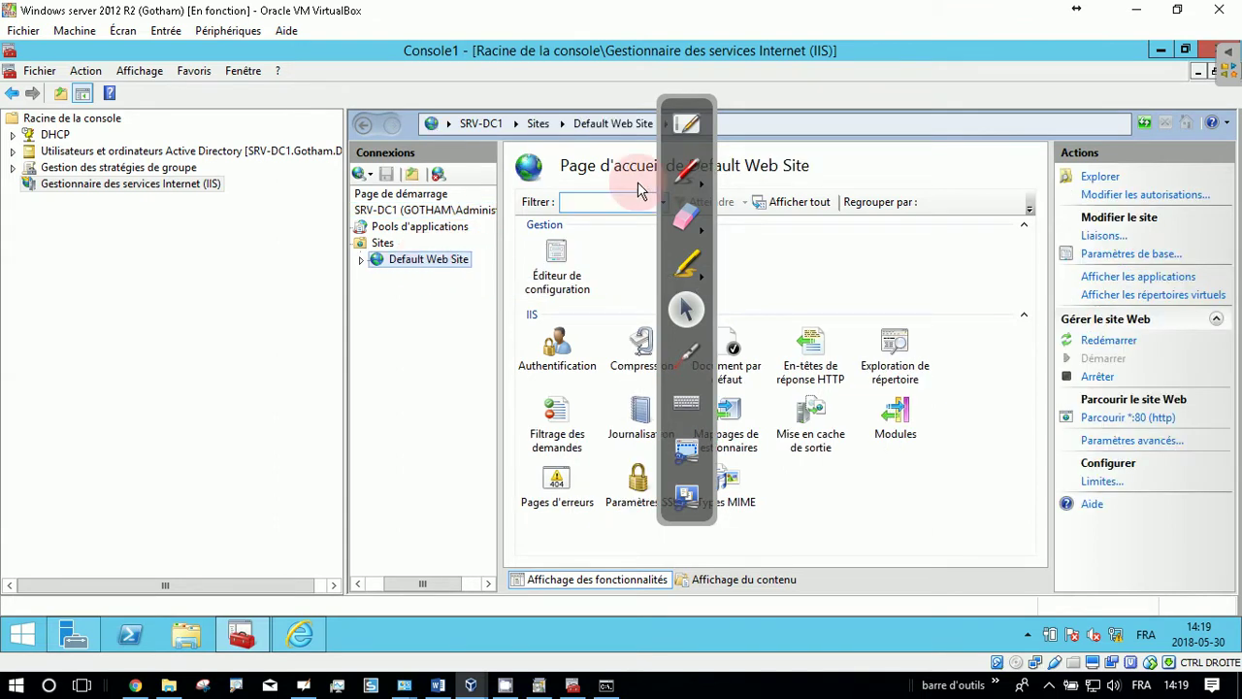
pyautogui.click(399, 243)
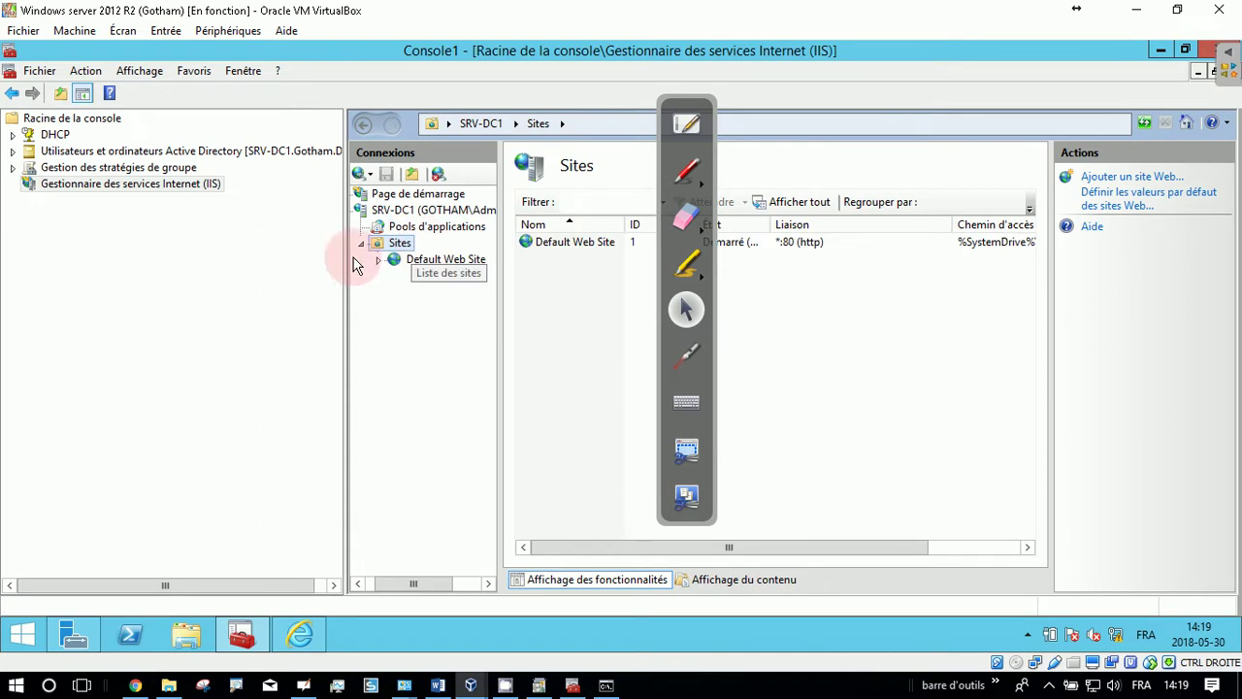
pyautogui.click(686, 121)
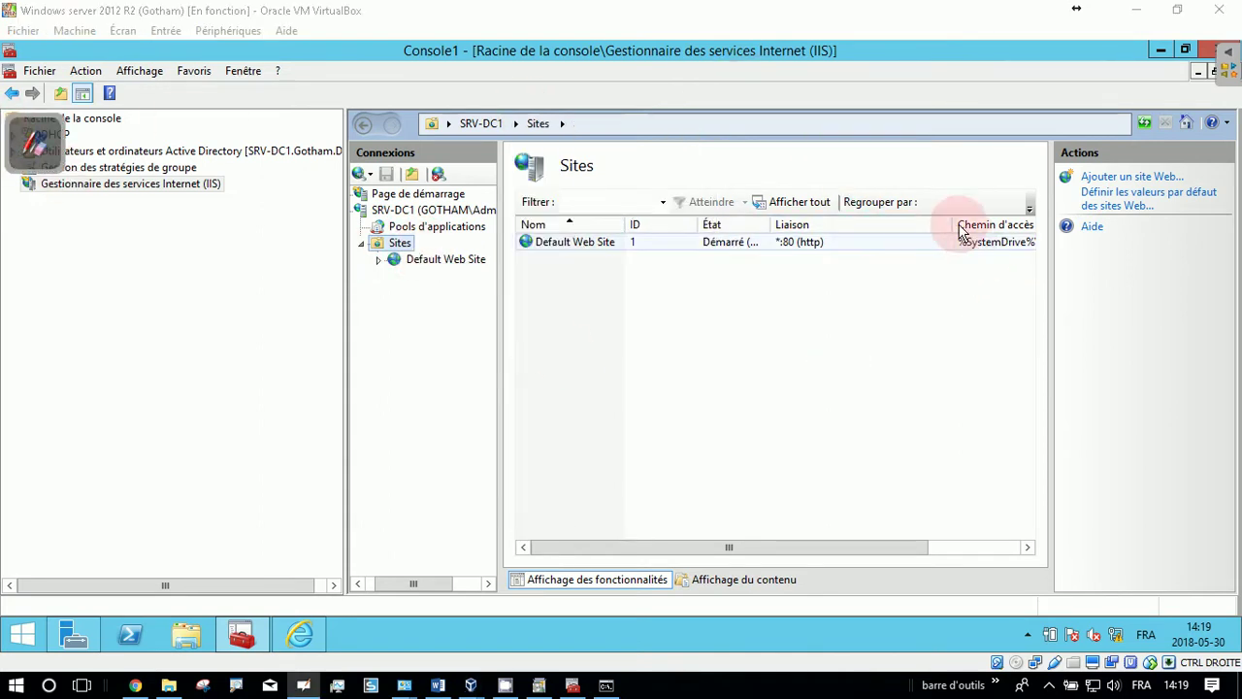
pyautogui.moveTo(954, 224); pyautogui.dragTo(858, 225)
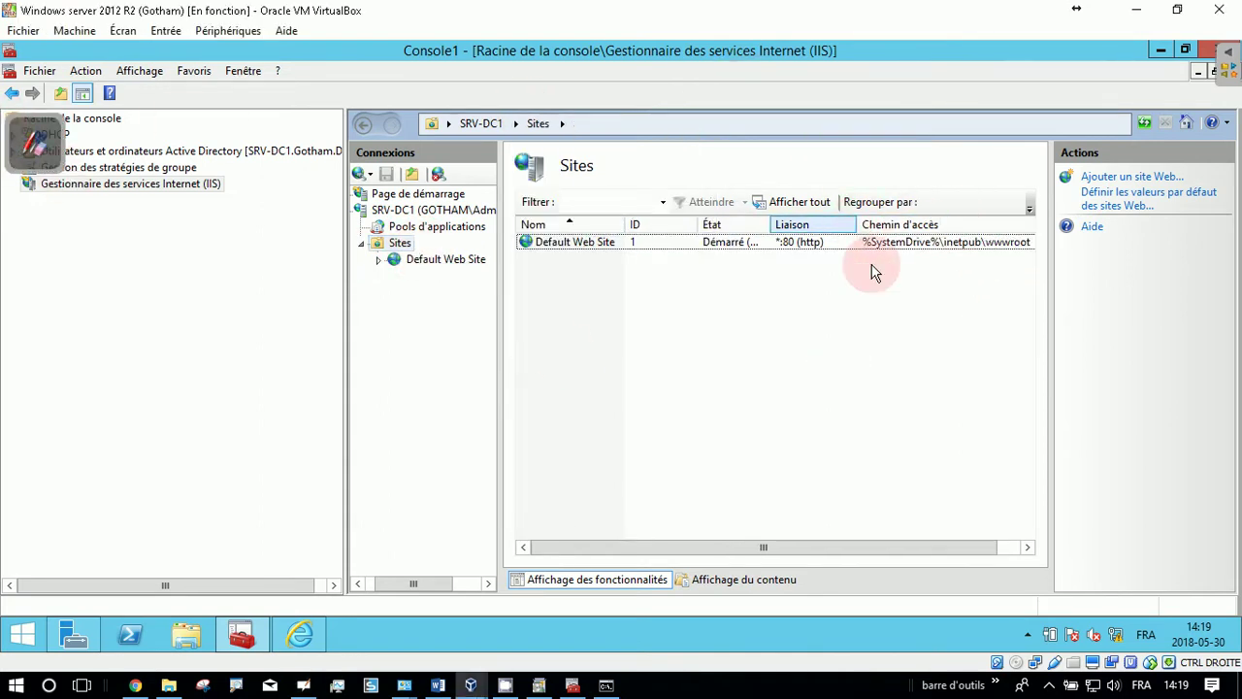
# - Examine the Default Web Site's binding in the Sites list and revisit the IIS sketch on the OpenBoard whiteboard before returning to the desktop
pyautogui.click(787, 247)
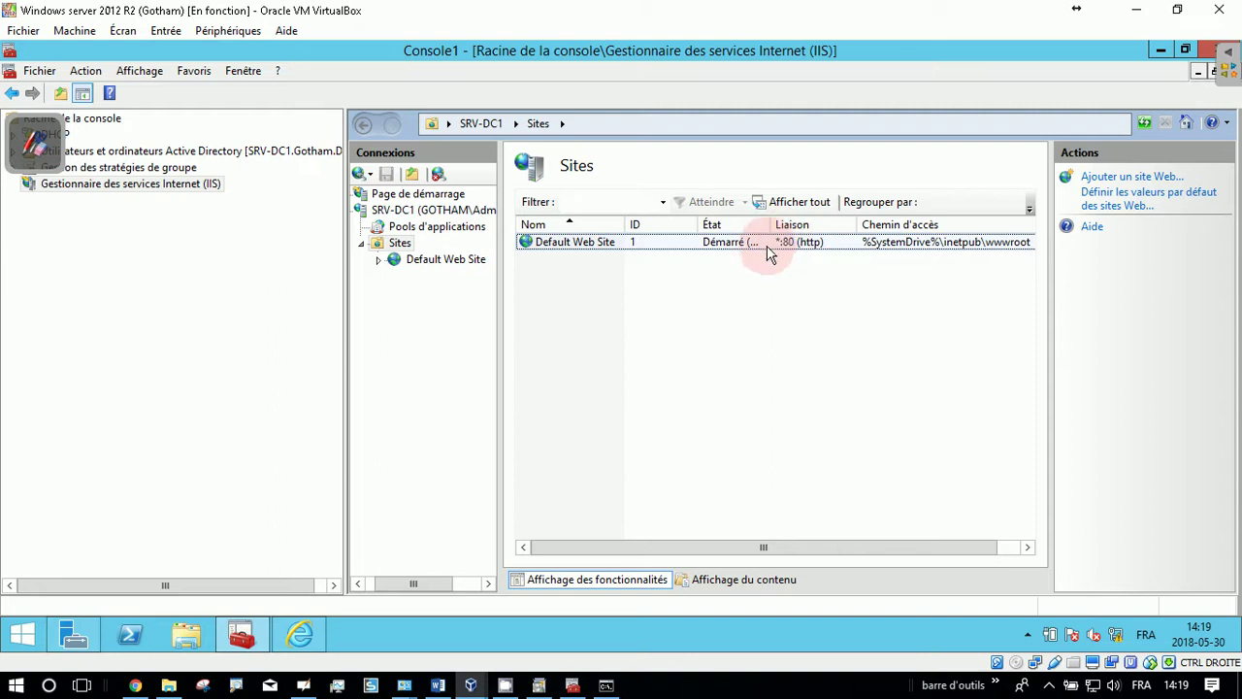
pyautogui.click(792, 260)
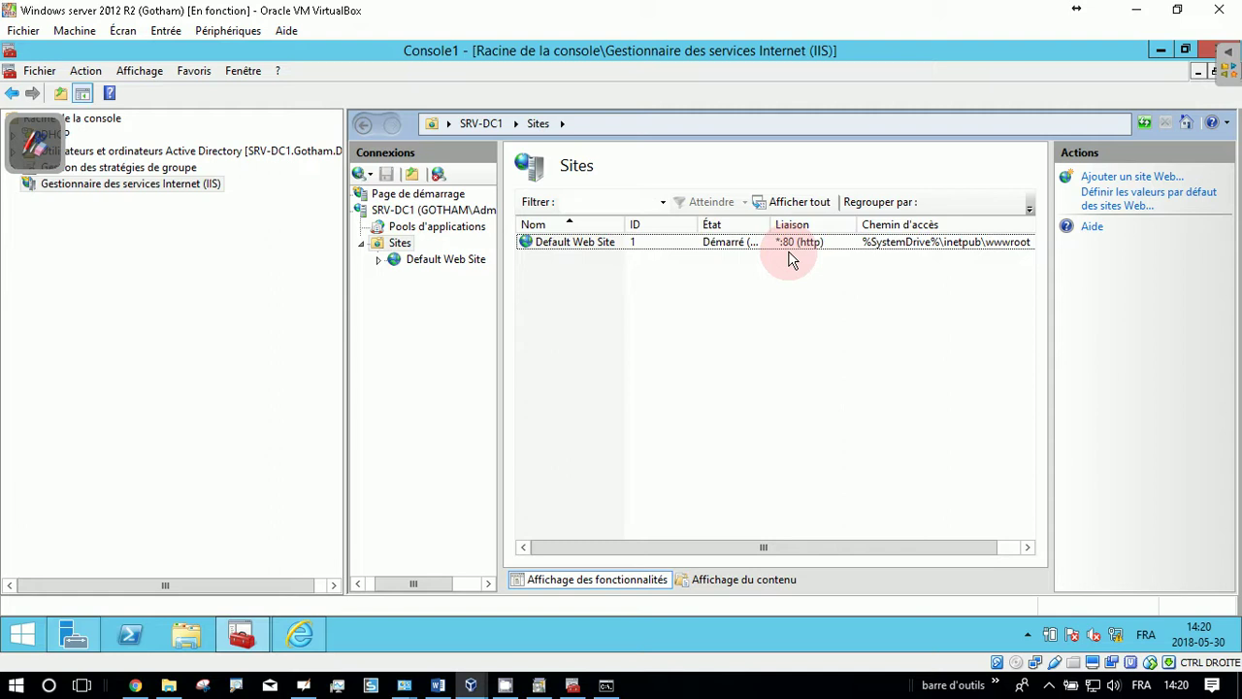
pyautogui.click(785, 245)
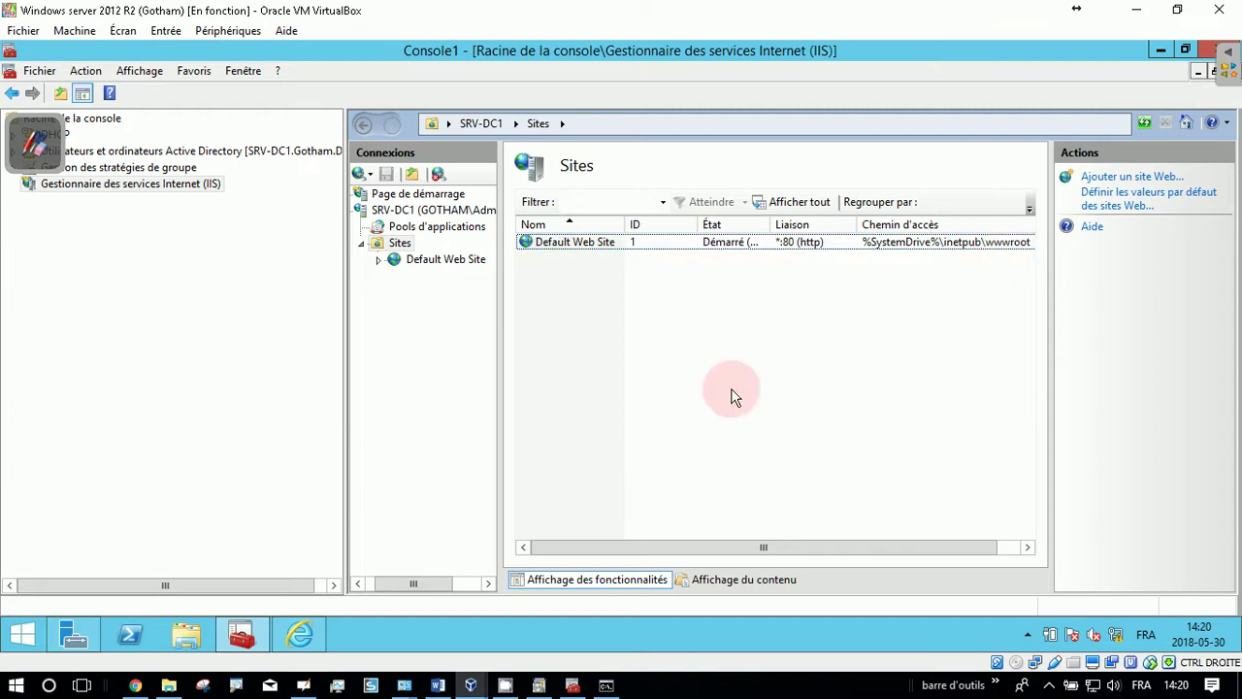
pyautogui.click(34, 136)
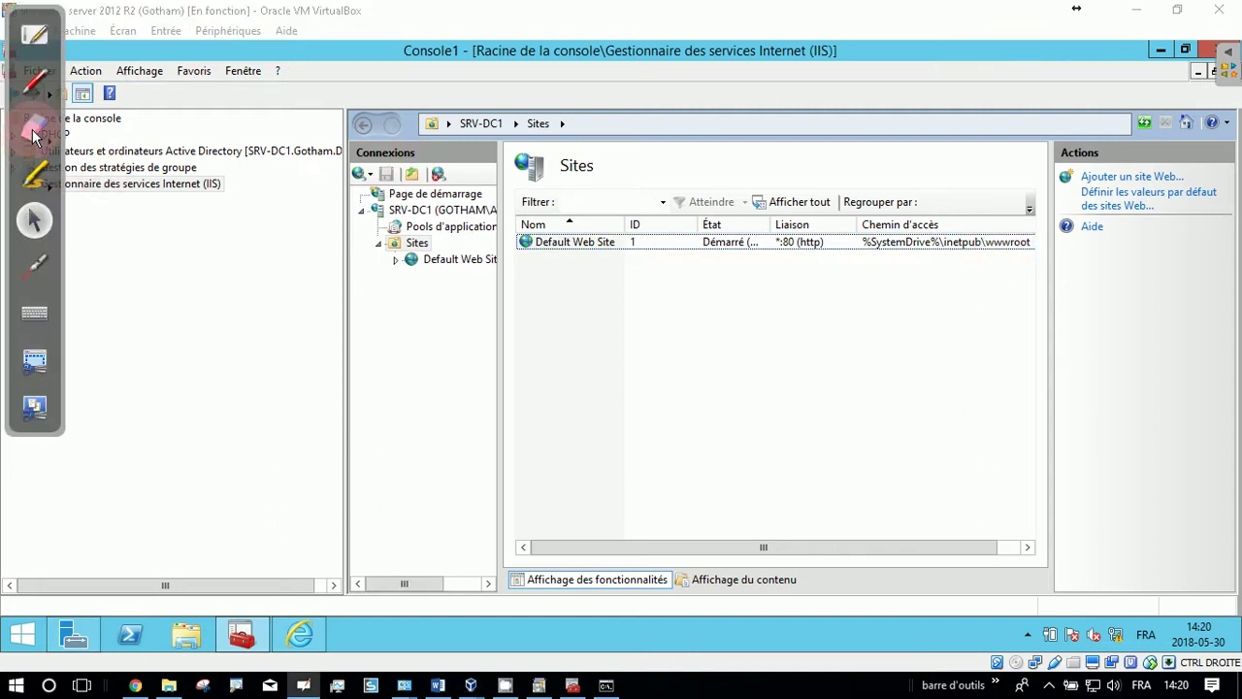
pyautogui.click(34, 34)
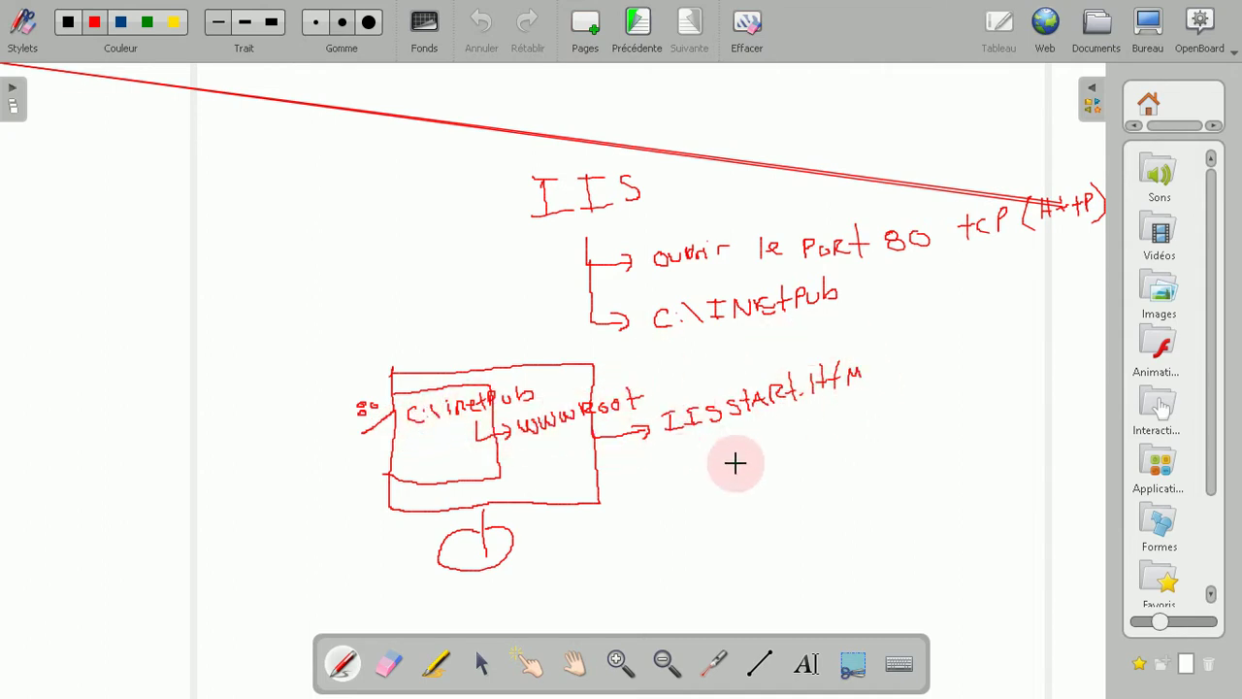
pyautogui.click(1149, 29)
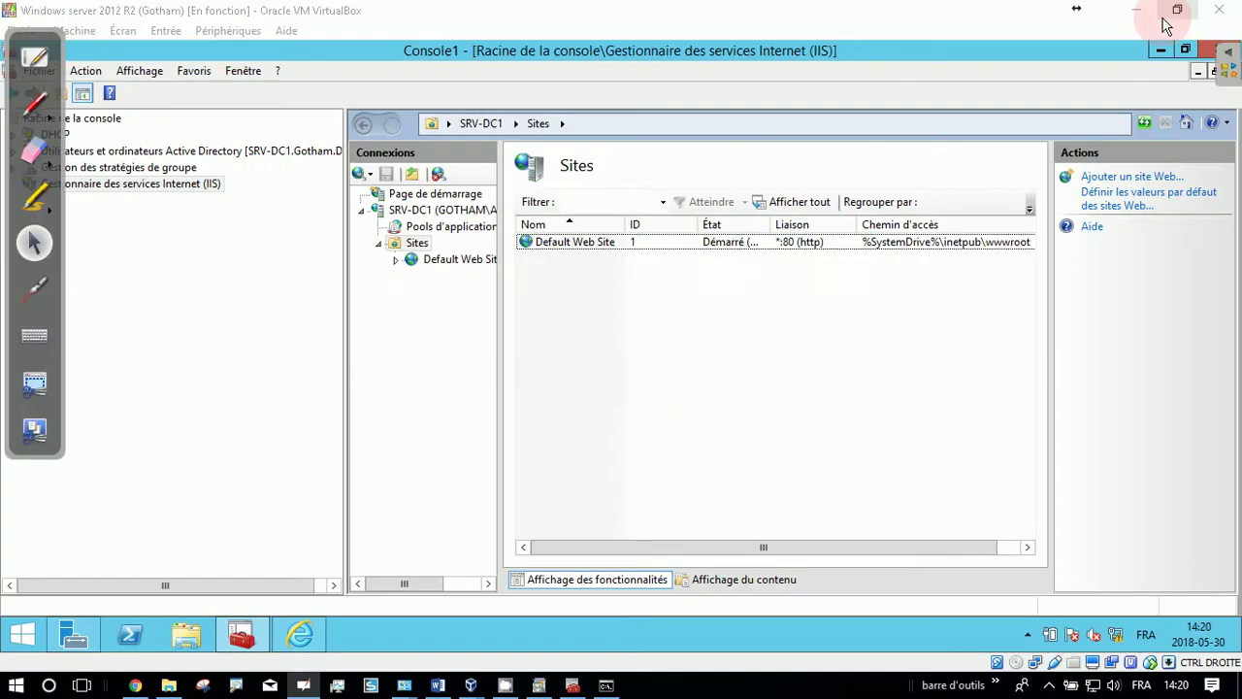
# - Open the Default Web Site's Document par défaut feature and examine the order of the listed default file names
pyautogui.click(455, 260)
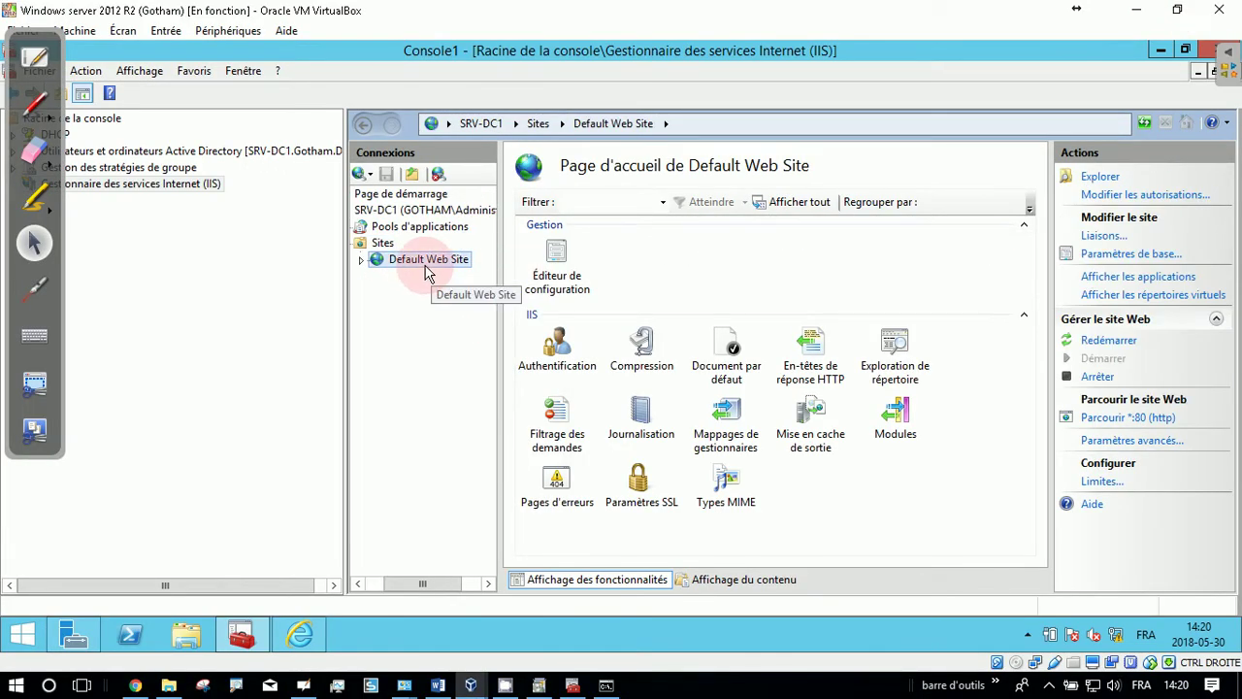
pyautogui.doubleClick(748, 361)
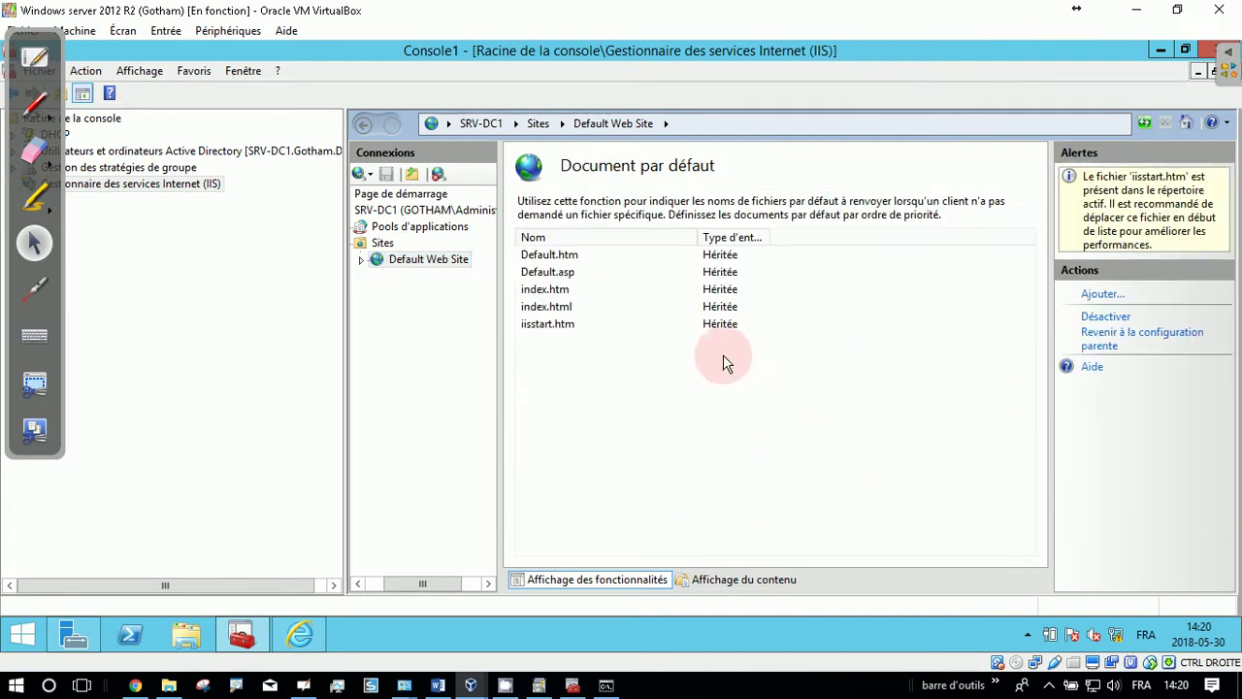
pyautogui.click(560, 260)
pyautogui.click(566, 269)
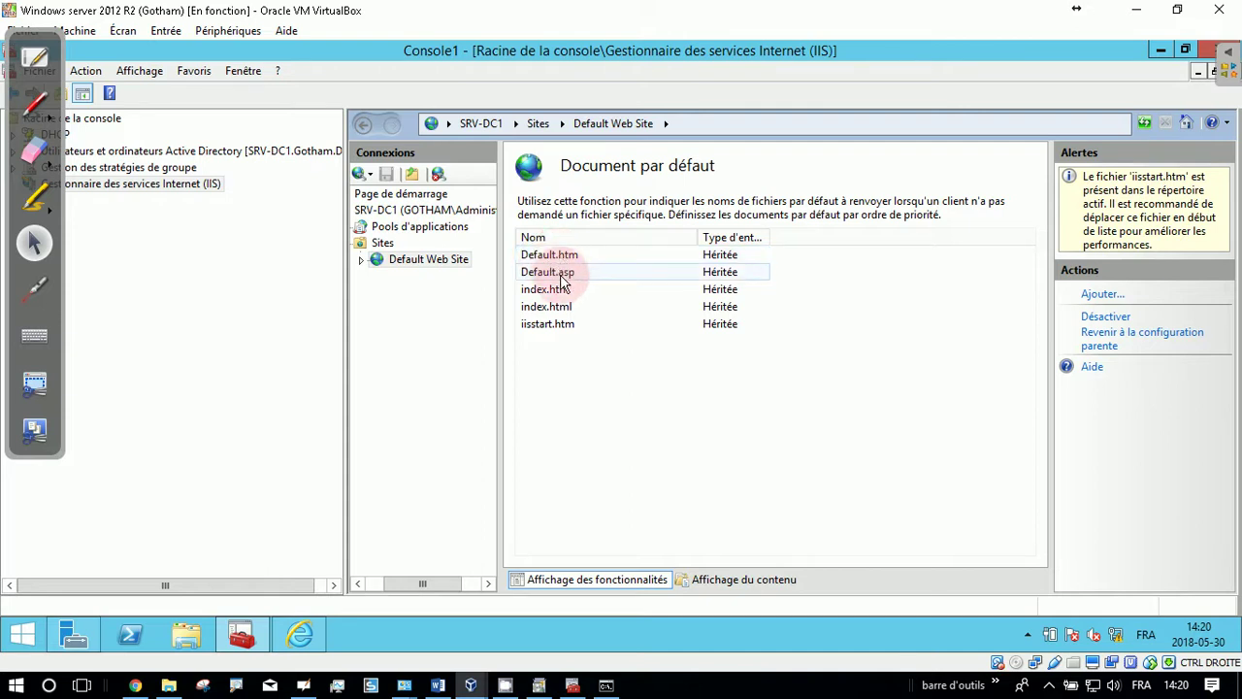
pyautogui.click(561, 289)
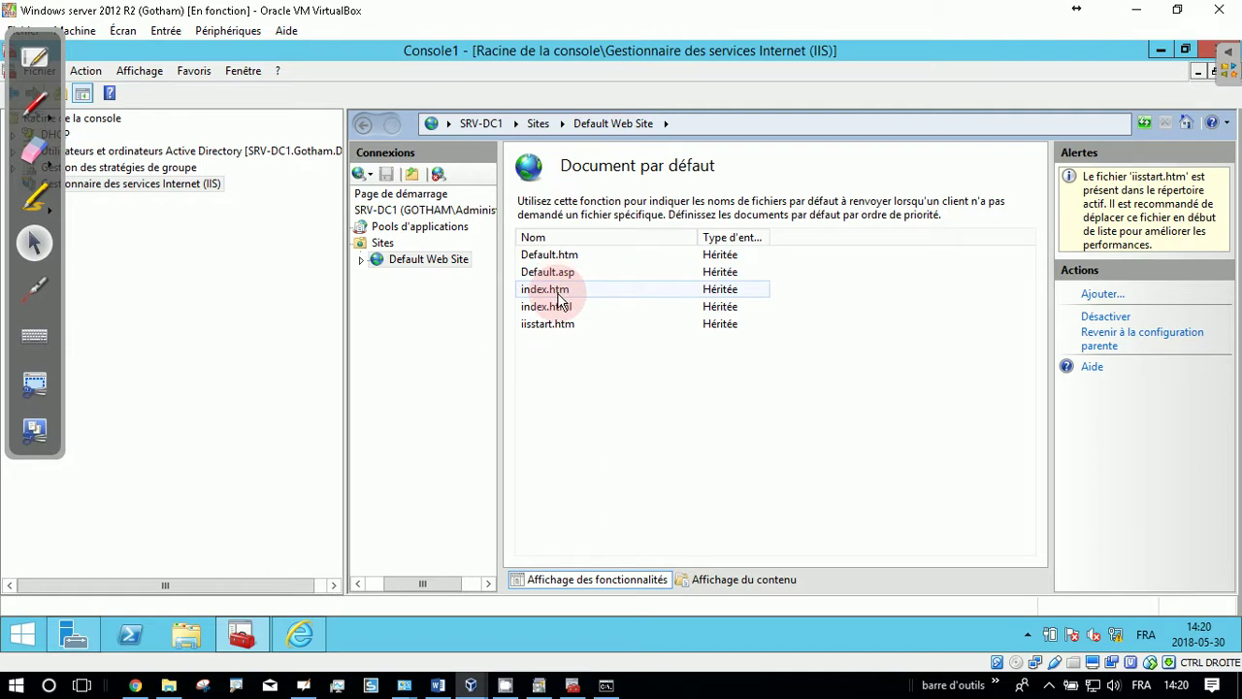
pyautogui.click(555, 322)
pyautogui.click(562, 309)
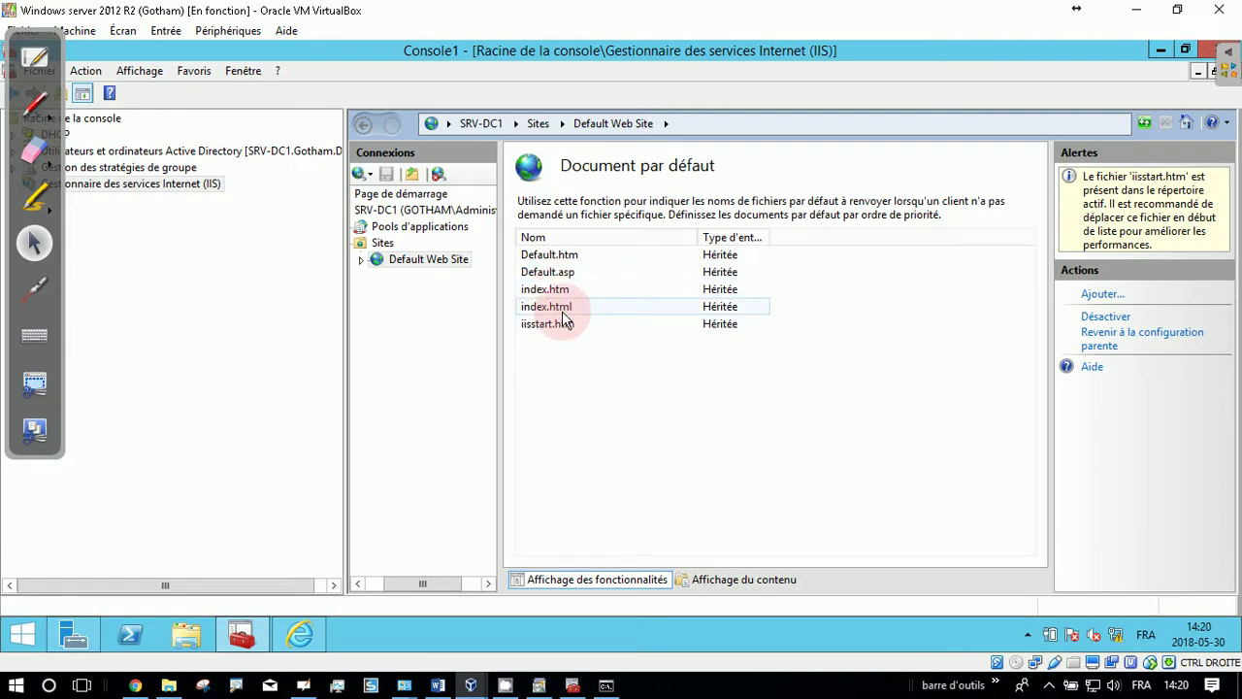
pyautogui.click(573, 327)
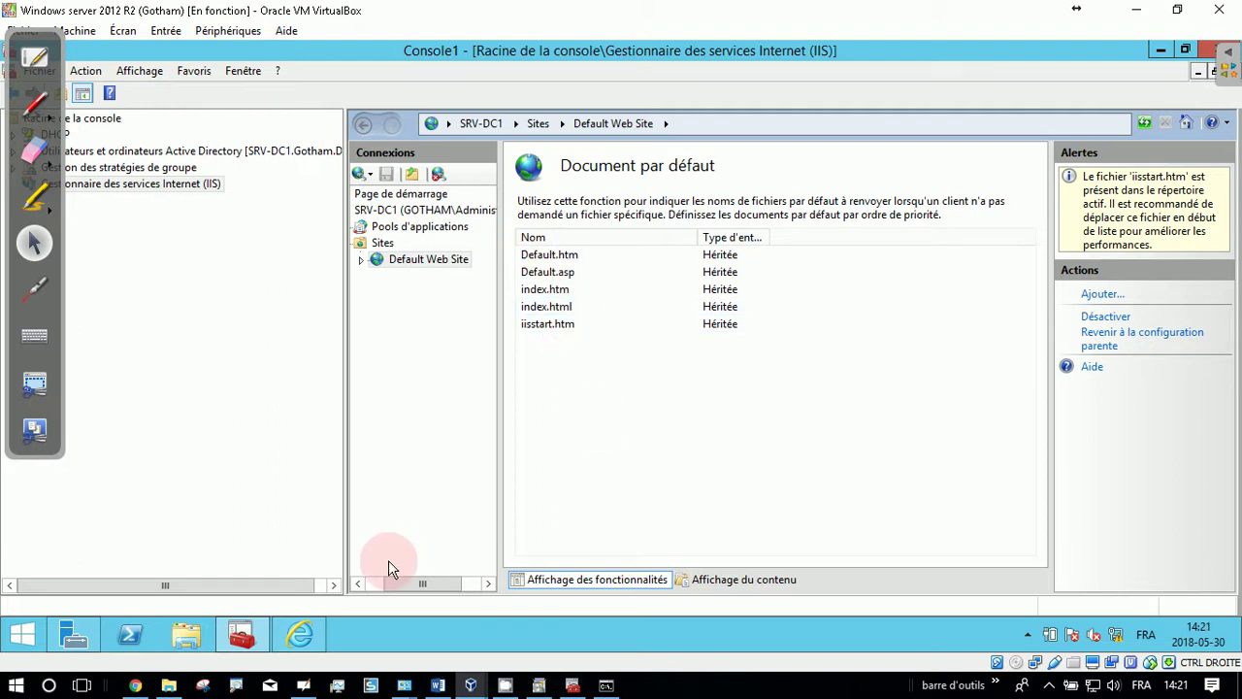
# - Open the C:\inetpub\wwwroot folder in File Explorer to check which files it contains
pyautogui.click(171, 632)
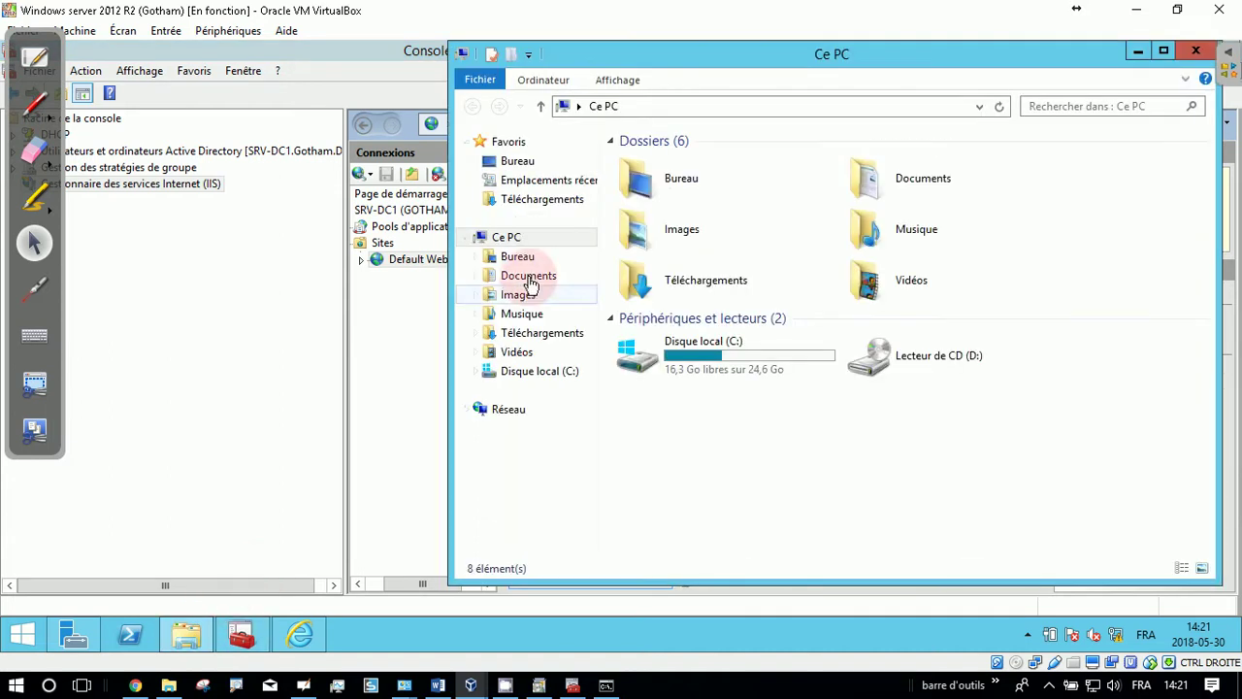
pyautogui.doubleClick(726, 361)
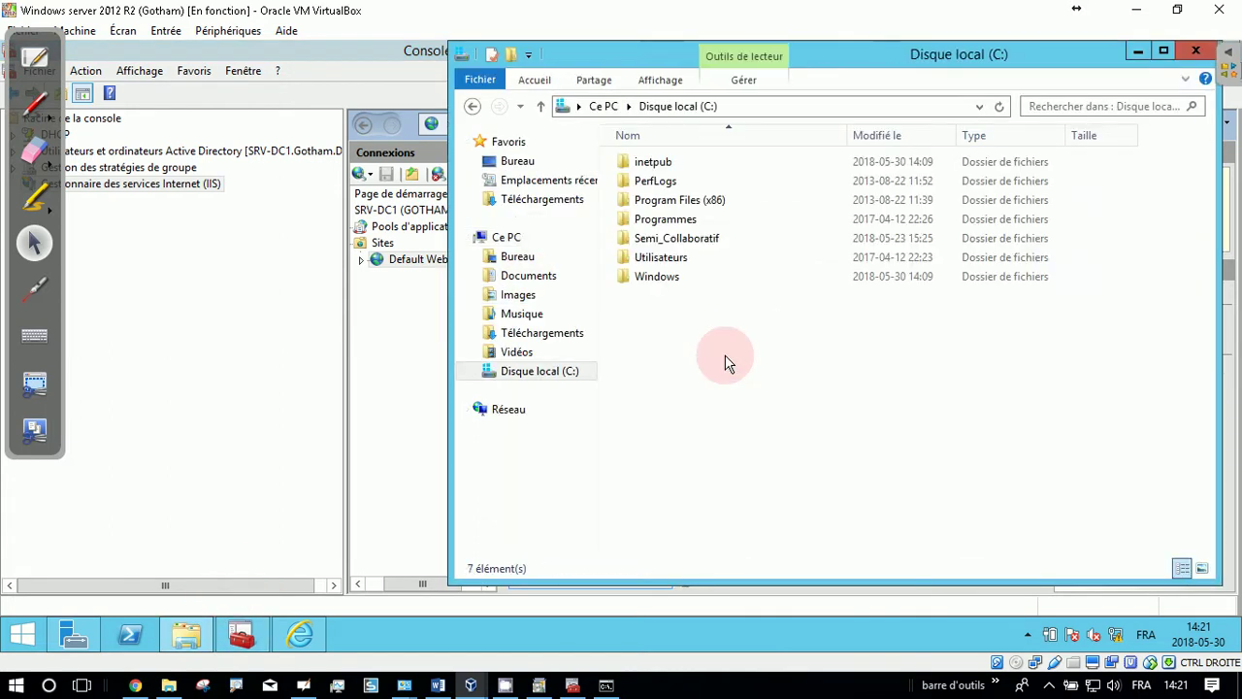
pyautogui.doubleClick(668, 163)
pyautogui.doubleClick(658, 240)
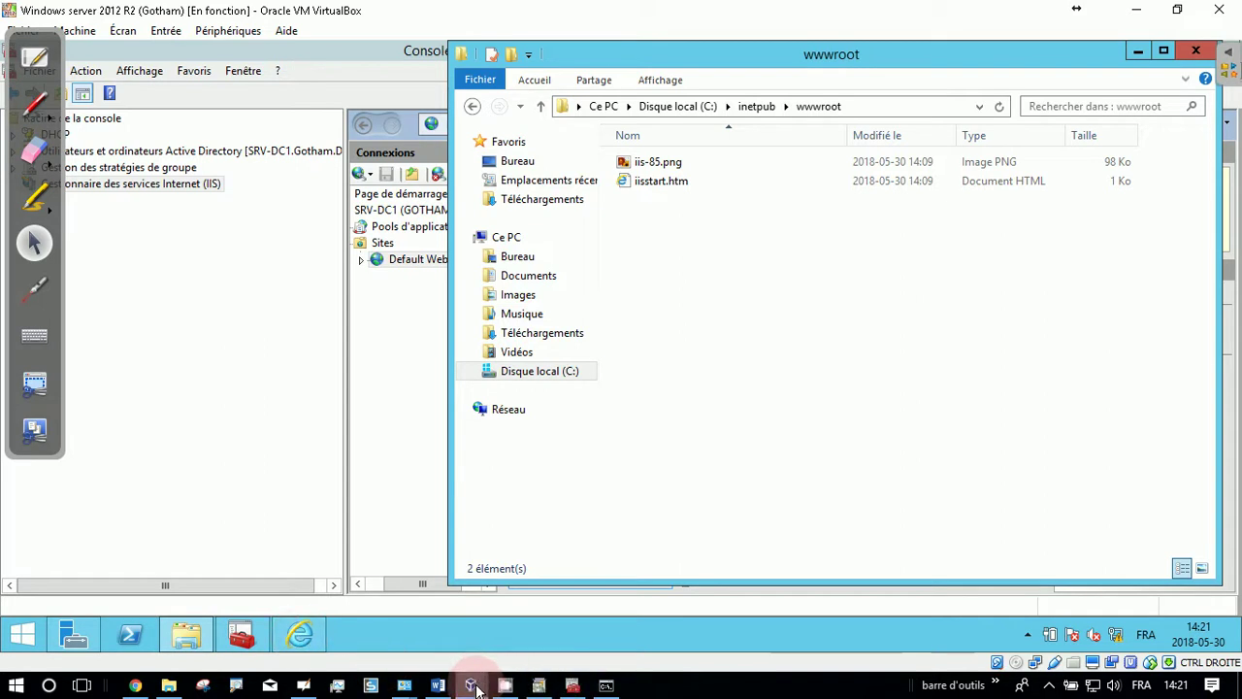
# - Switch to the Windows 7 virtual machine, minimize its network connections window and browse to 10.10.10.1 in a maximized Internet Explorer
pyautogui.moveTo(475, 690)
pyautogui.click(665, 608)
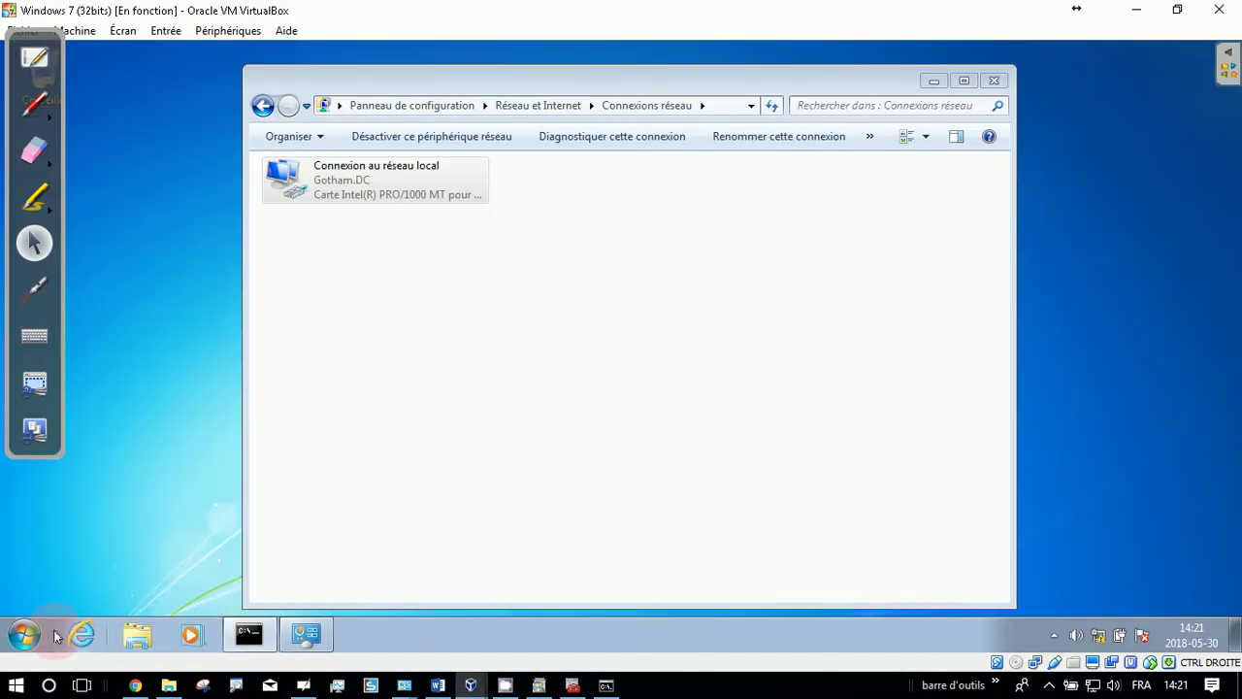
pyautogui.click(937, 80)
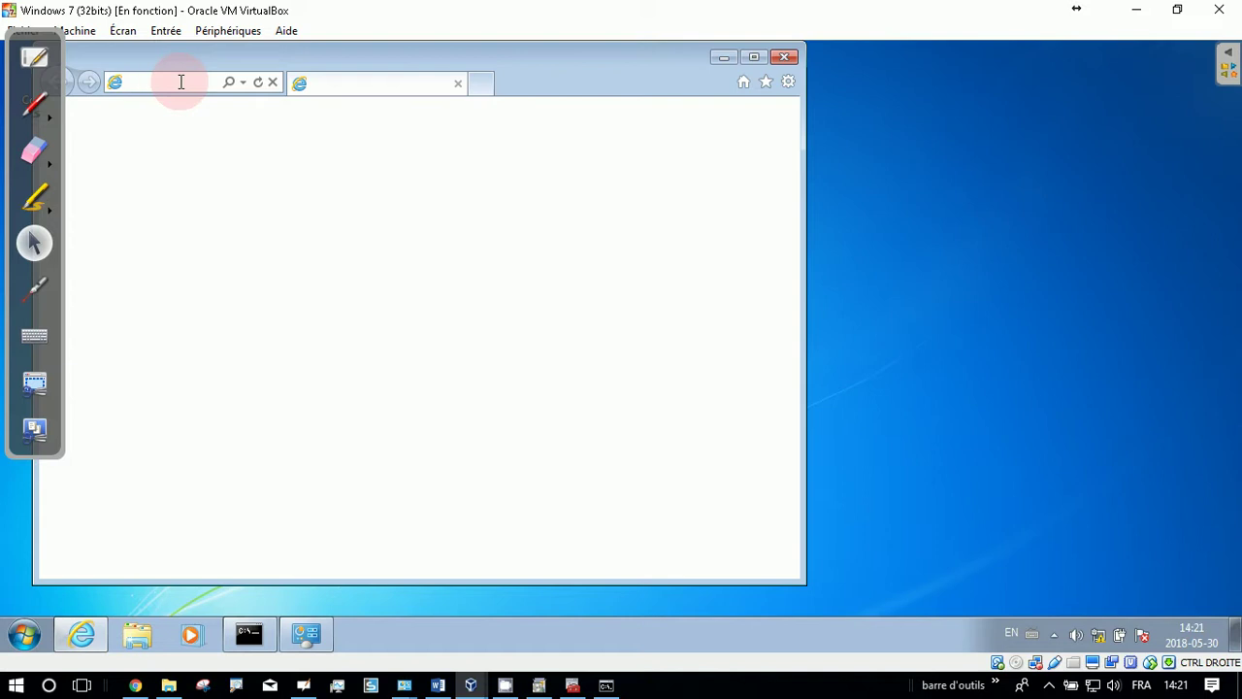
pyautogui.write('10.10.10.1')
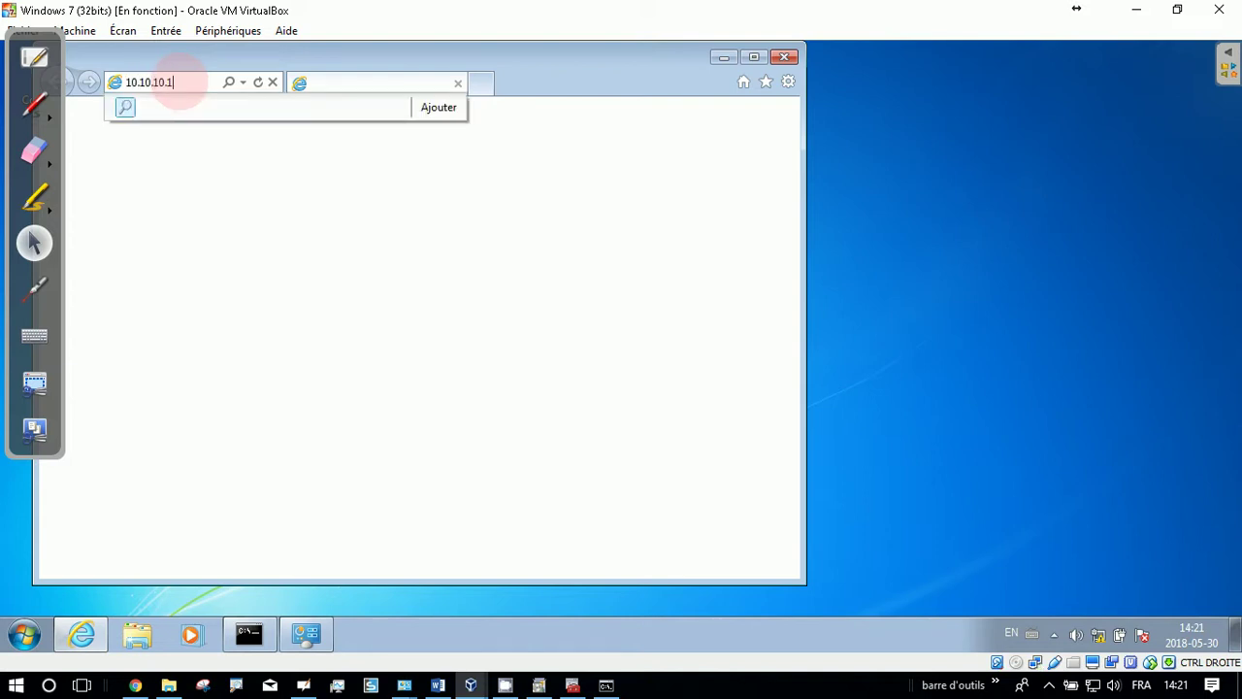
pyautogui.press('Return')
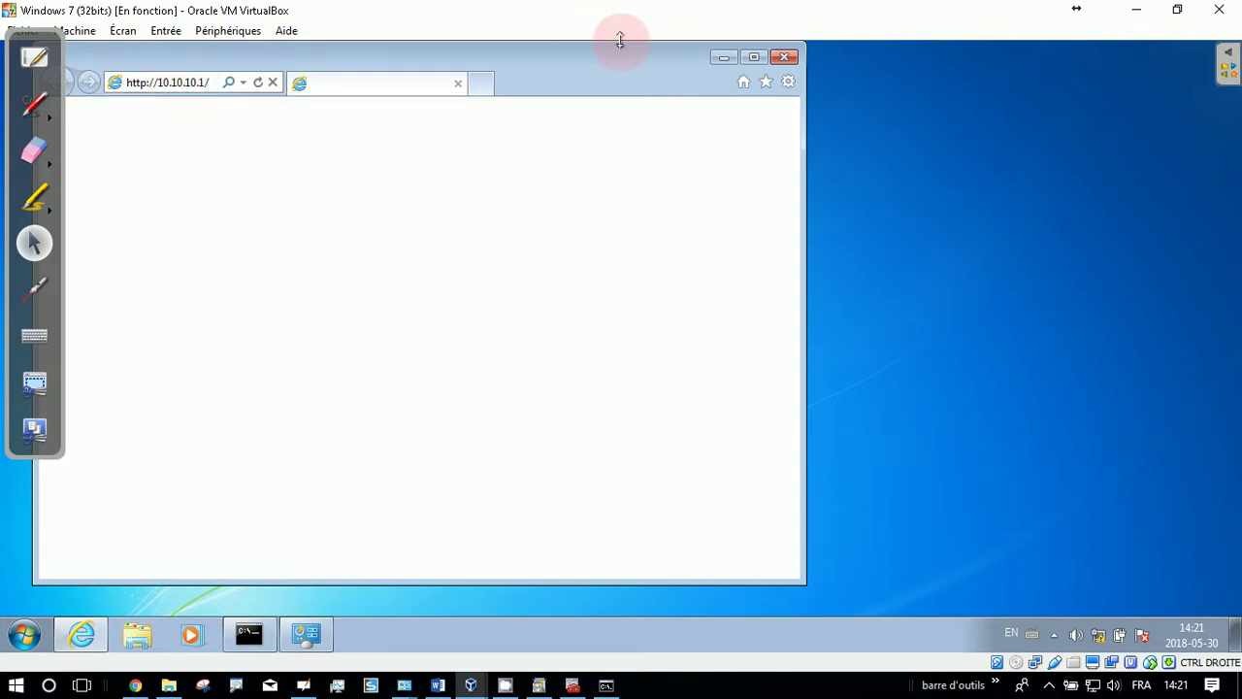
pyautogui.click(753, 57)
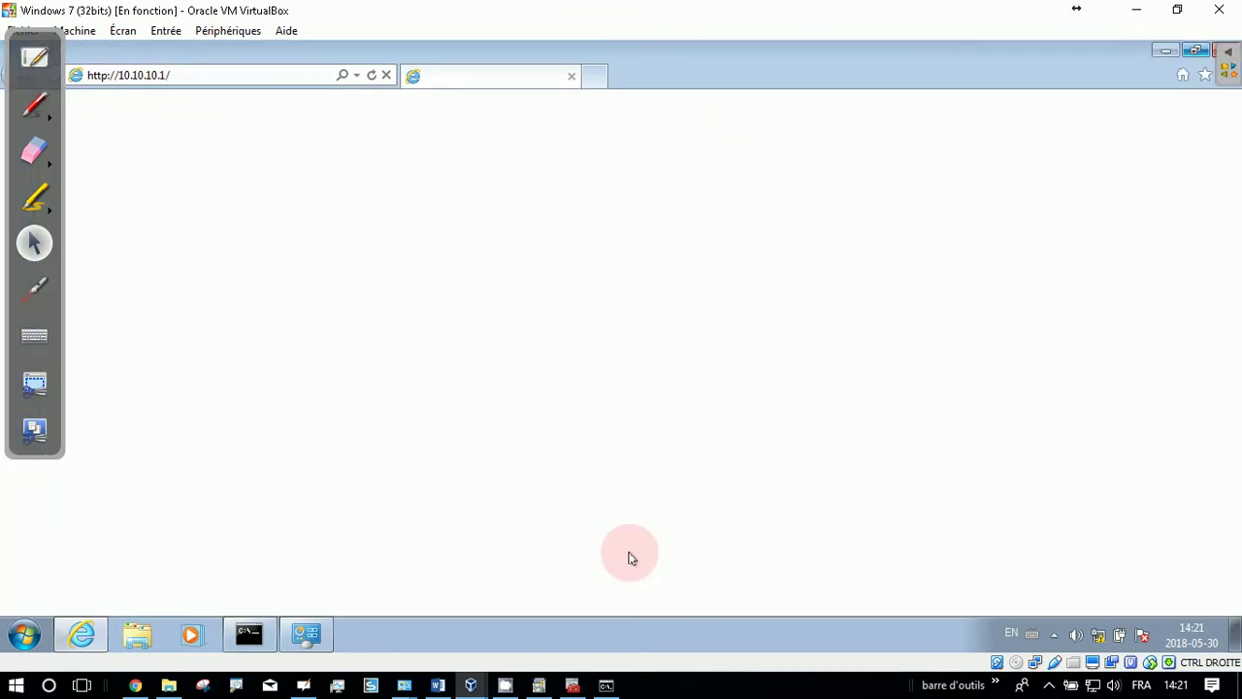
# - Move the annotation toolbar to the opposite screen edge, close the Internet Explorer 9 setup prompt and minimize the Windows 7 machine
pyautogui.moveTo(19, 36)
pyautogui.mouseDown()
pyautogui.moveTo(885, 202)
pyautogui.moveTo(1186, 117)
pyautogui.mouseUp()
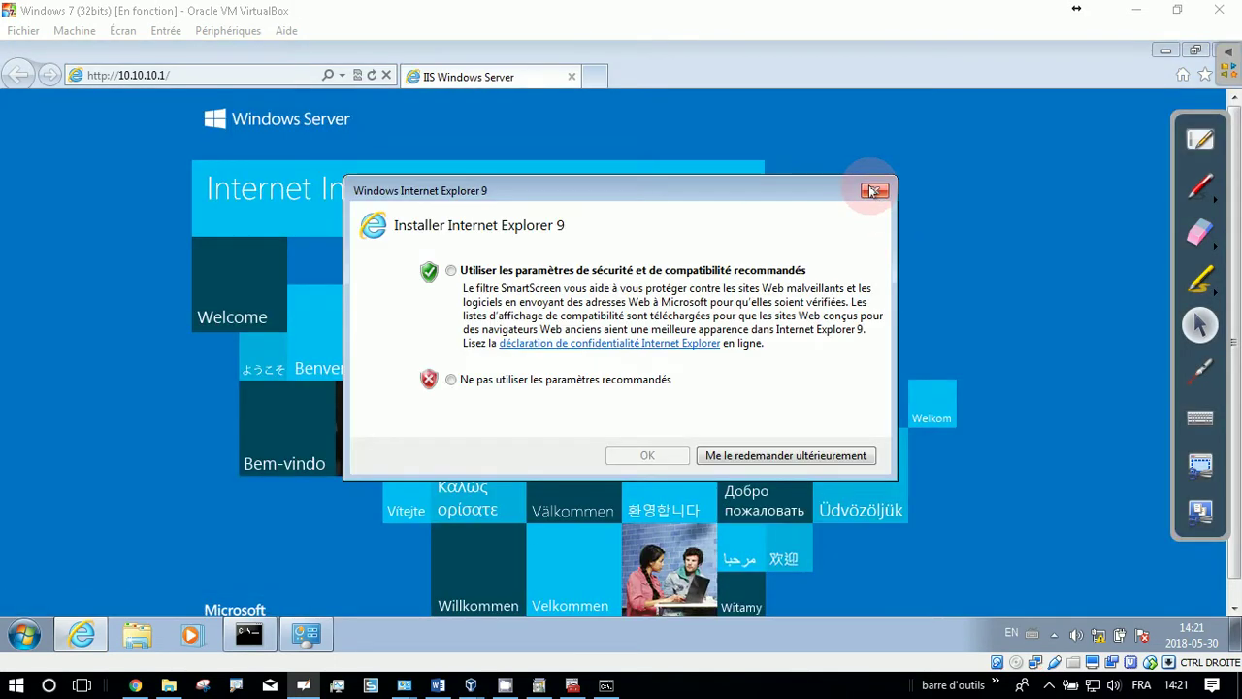
pyautogui.click(873, 191)
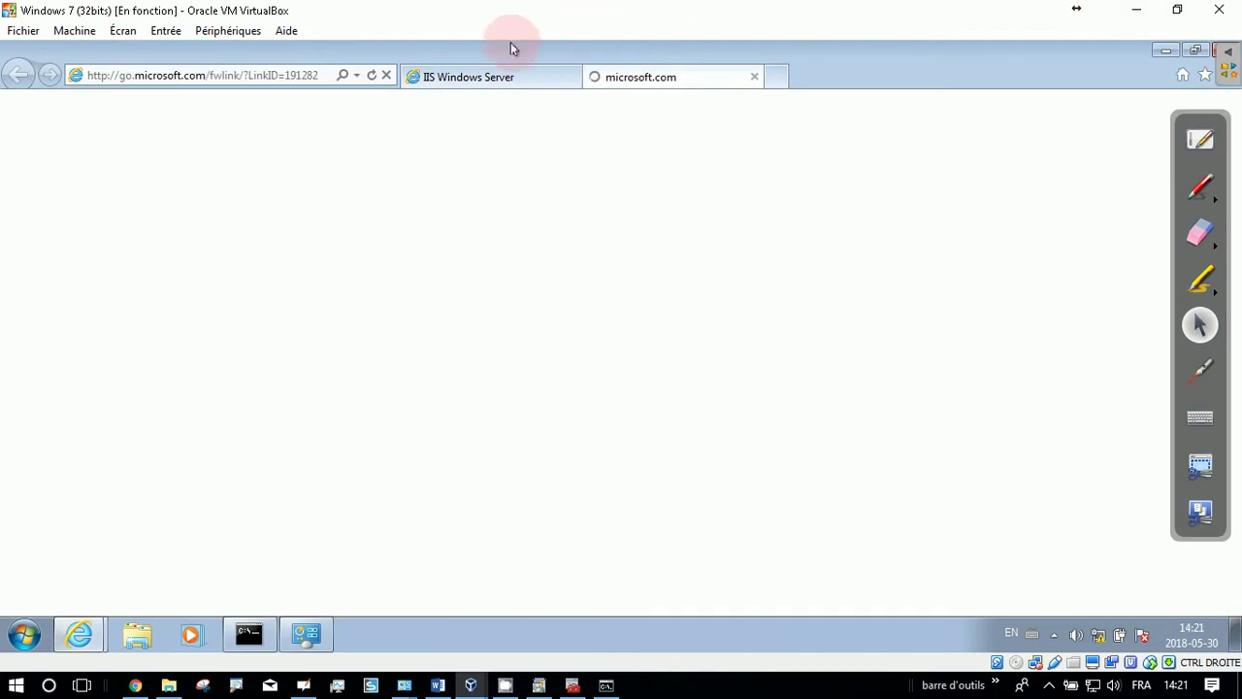
pyautogui.click(1137, 10)
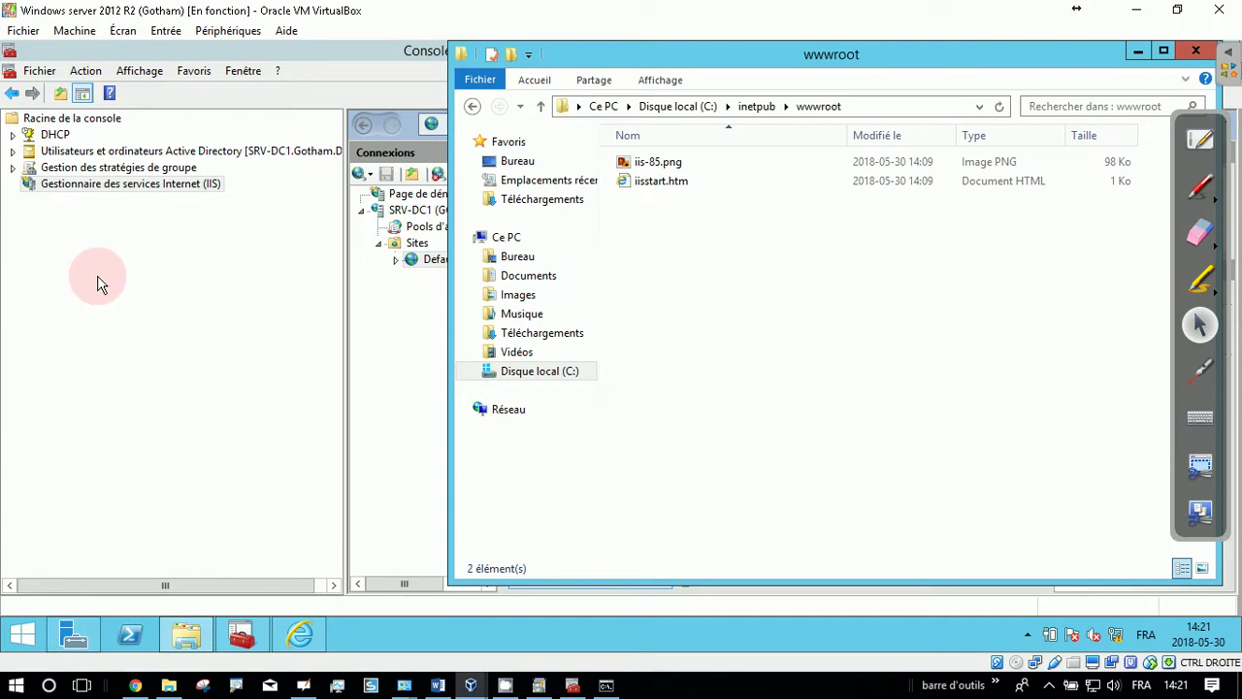
# - Preview iisstart.htm from wwwroot, close it, and clear the console, the blocked-content alert and the leftover browser window from the desktop
pyautogui.doubleClick(677, 185)
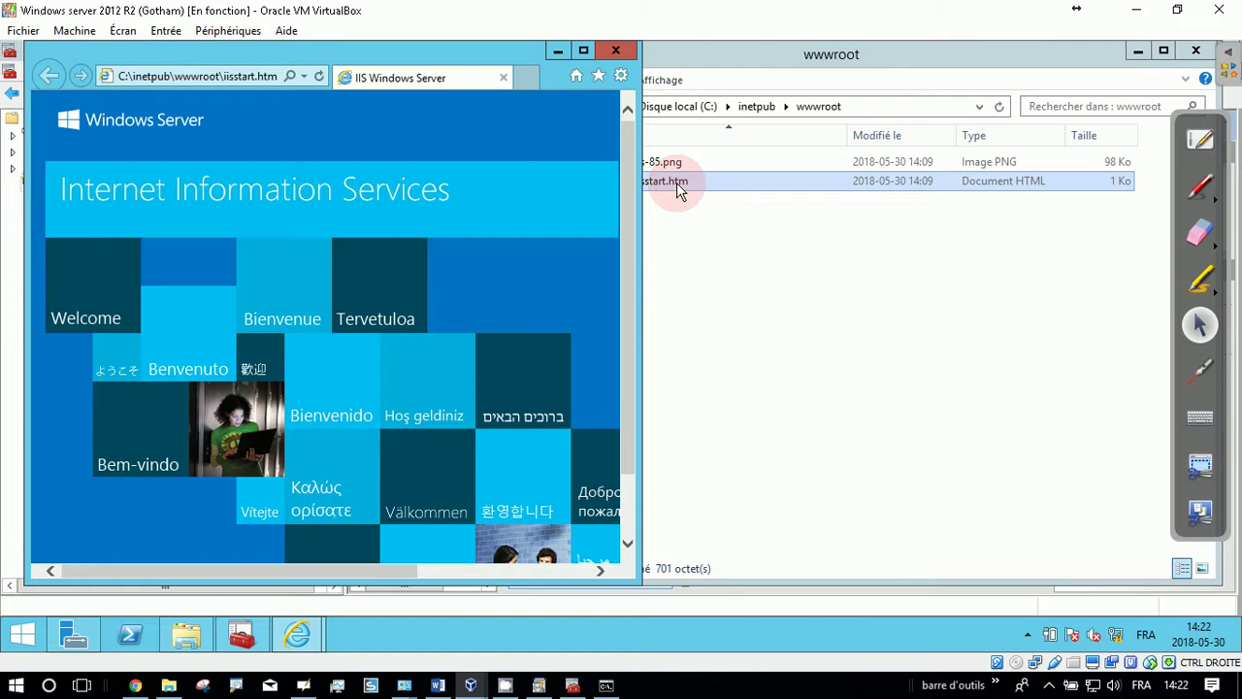
pyautogui.click(616, 50)
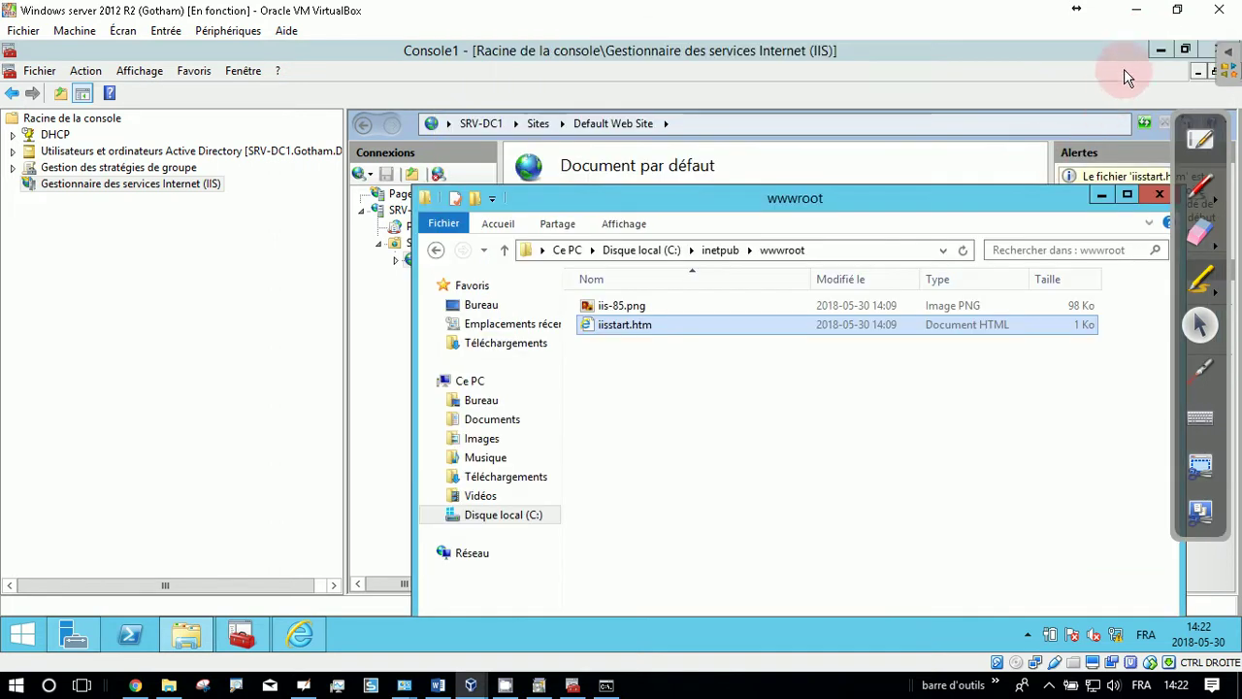
pyautogui.click(1141, 59)
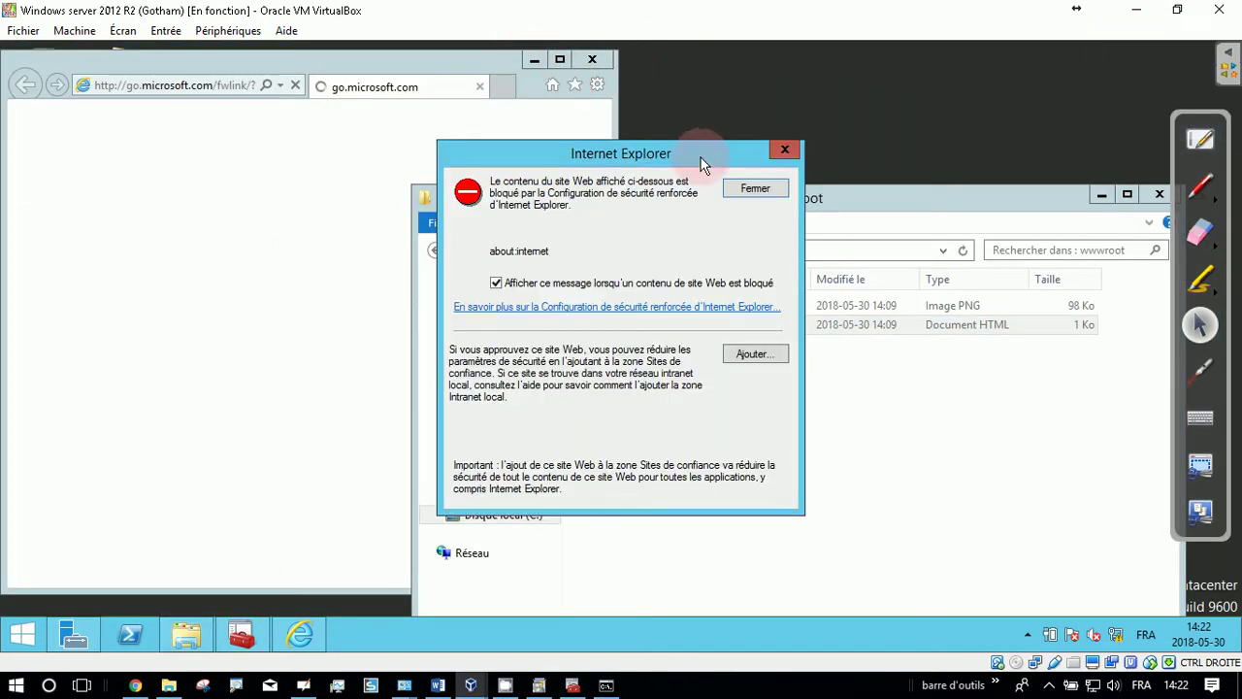
pyautogui.click(743, 185)
pyautogui.click(593, 59)
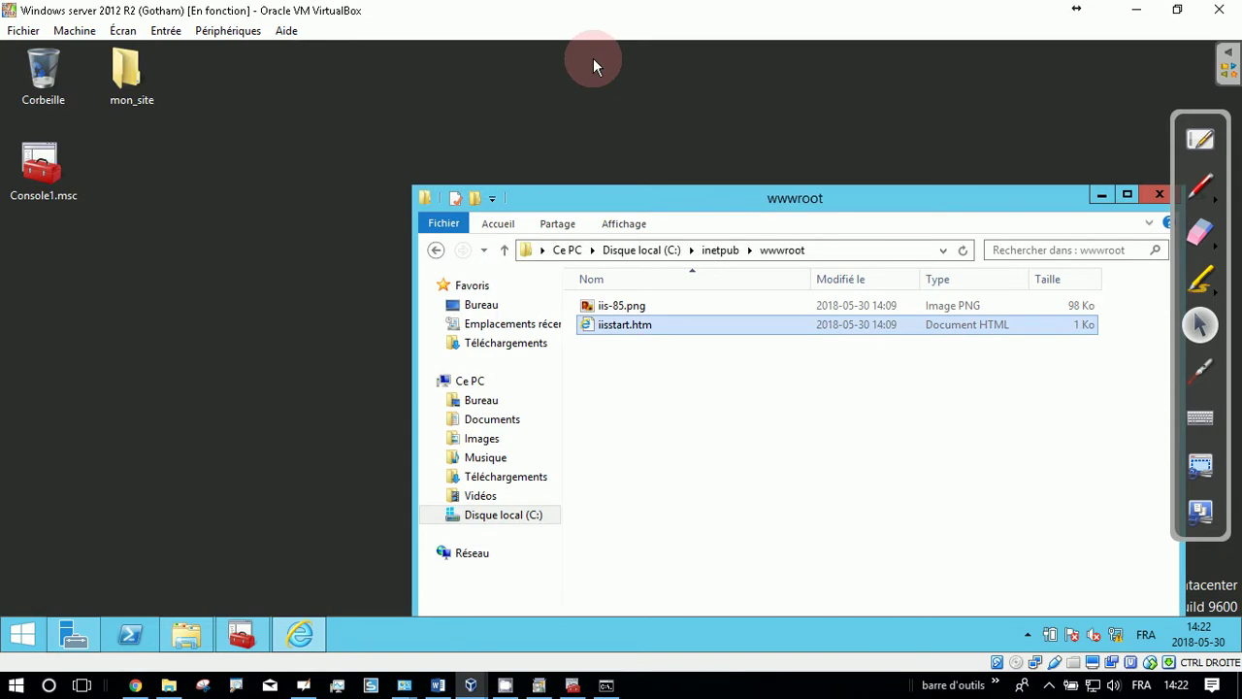
# - Open the mon_site desktop folder beside wwwroot and move its images folder and index.html into wwwroot
pyautogui.doubleClick(136, 92)
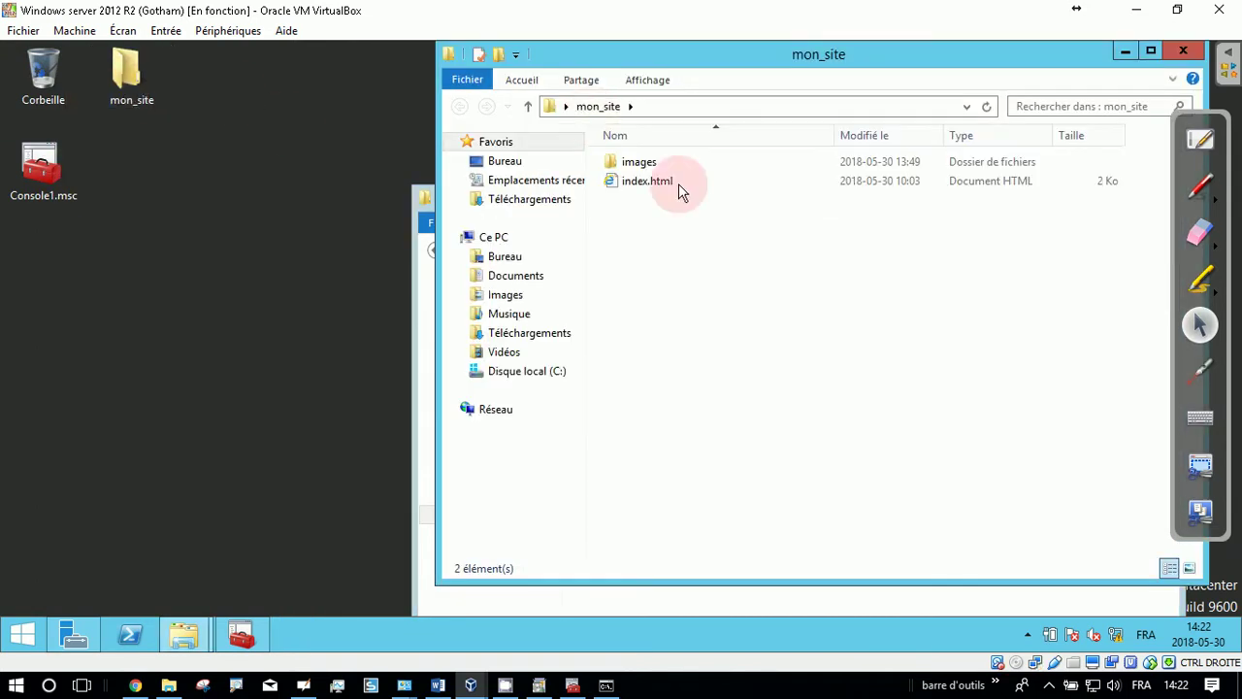
pyautogui.moveTo(729, 51); pyautogui.dragTo(299, 62)
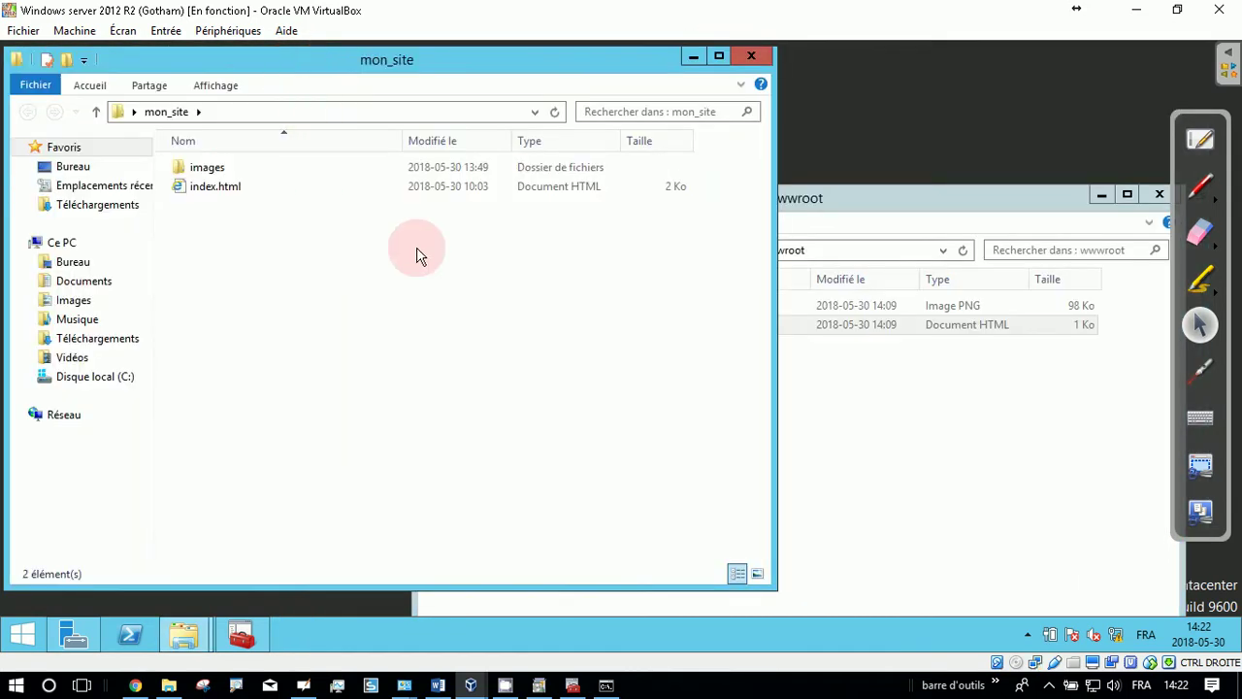
pyautogui.moveTo(208, 228); pyautogui.dragTo(208, 163)
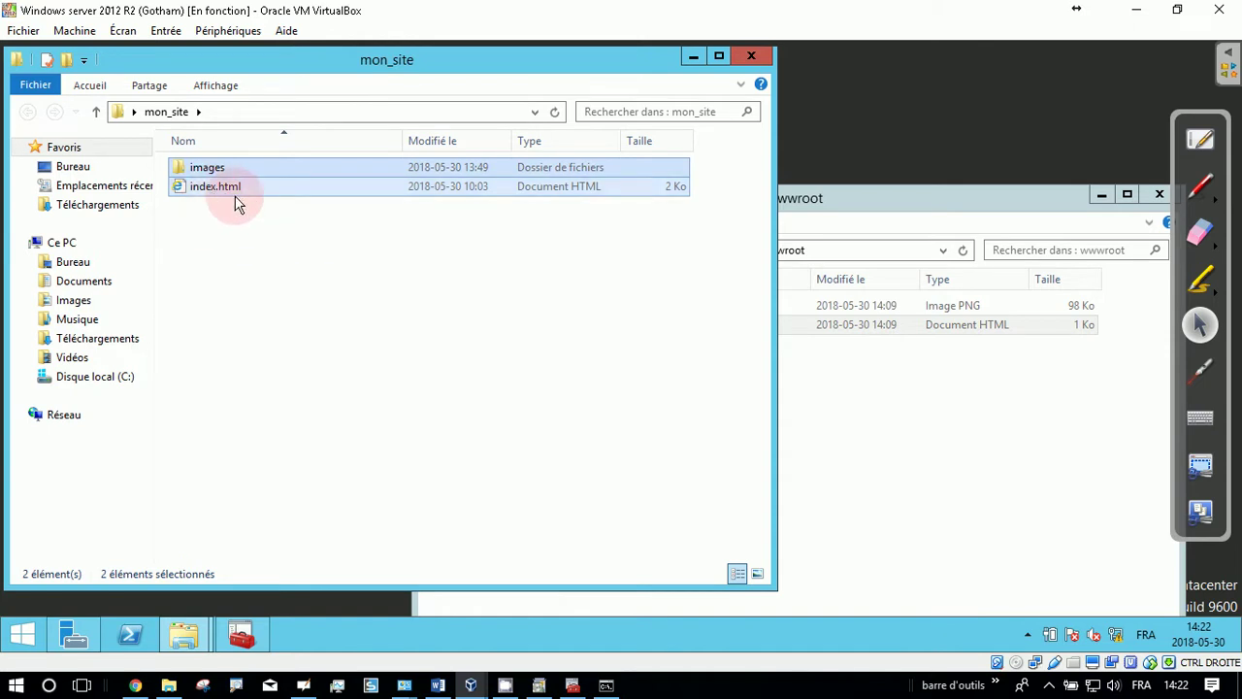
pyautogui.moveTo(221, 204); pyautogui.dragTo(906, 425)
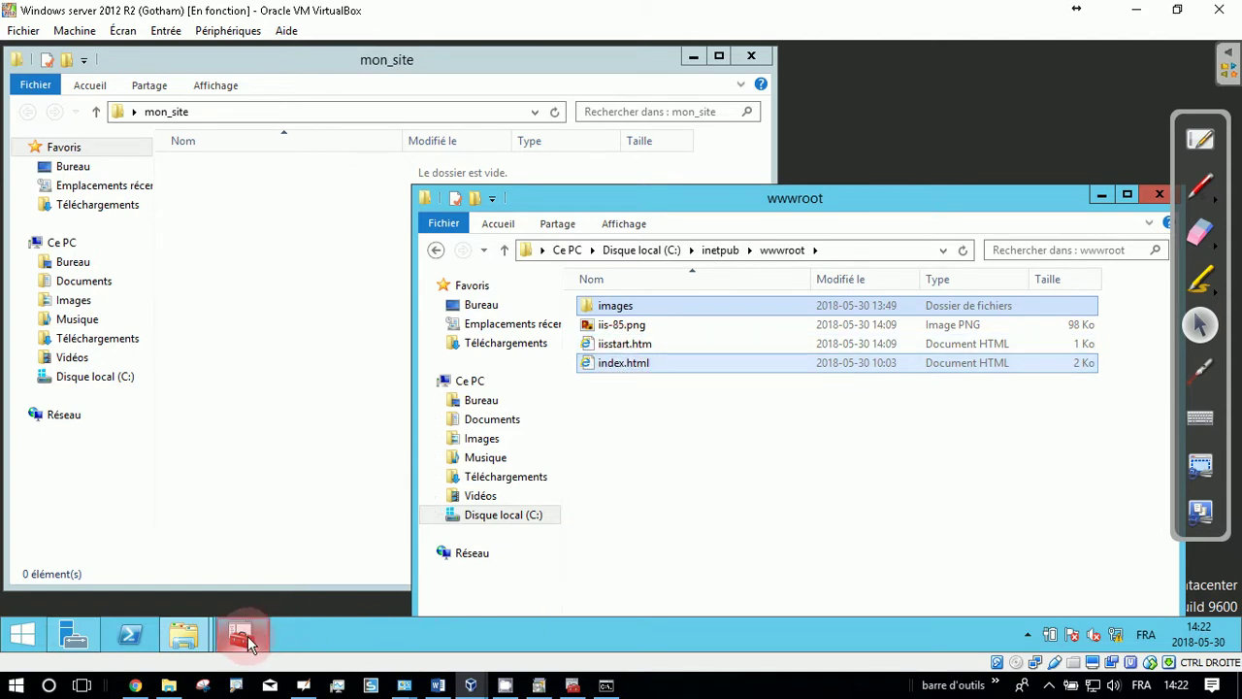
# - Check the position of index.html in the Default Web Site's default document list, then minimize the console
pyautogui.moveTo(247, 636)
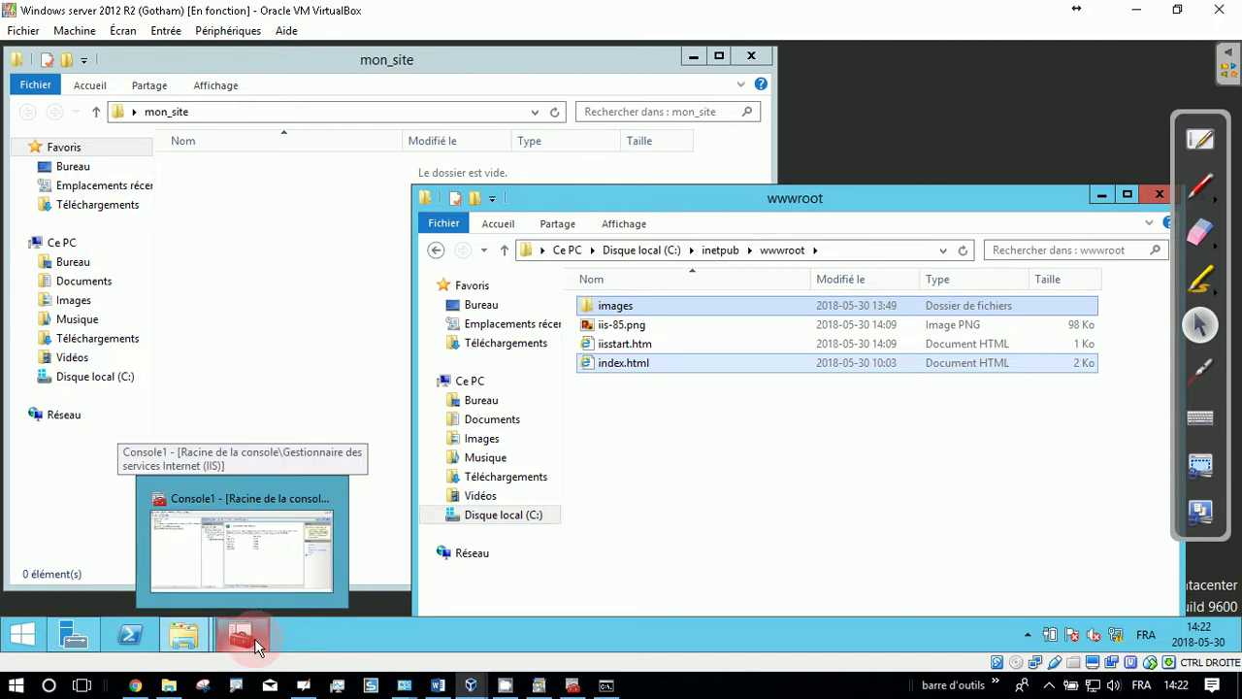
pyautogui.click(255, 639)
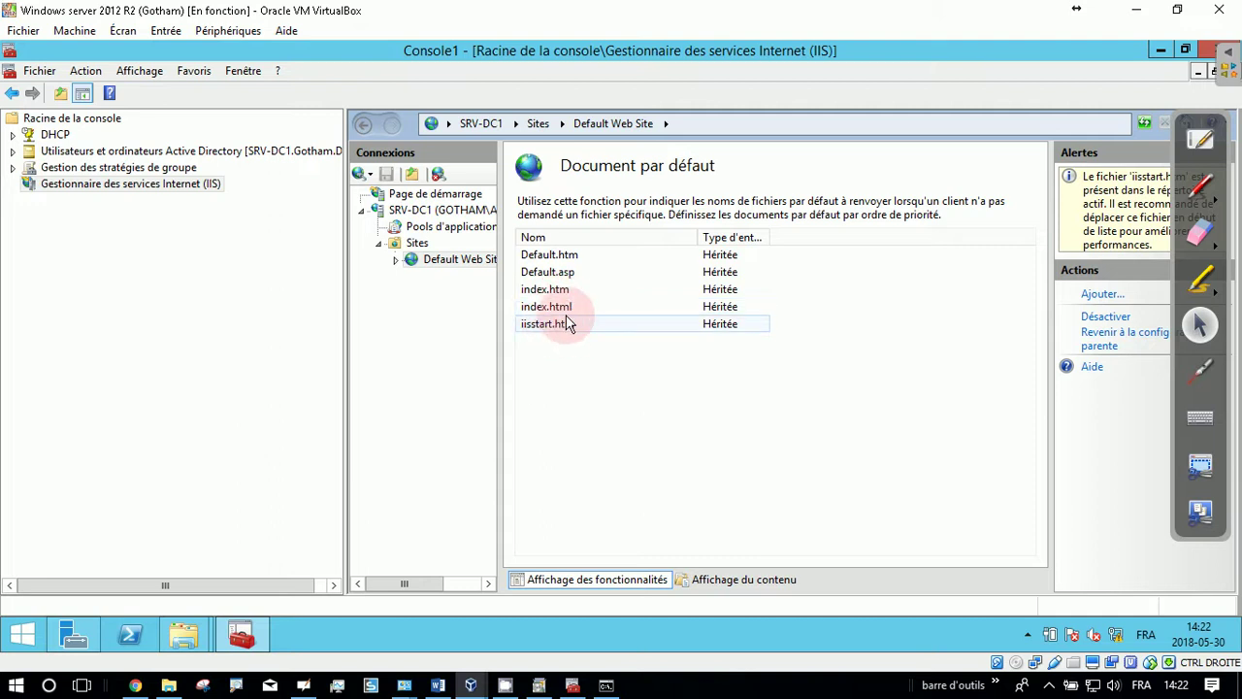
pyautogui.click(558, 307)
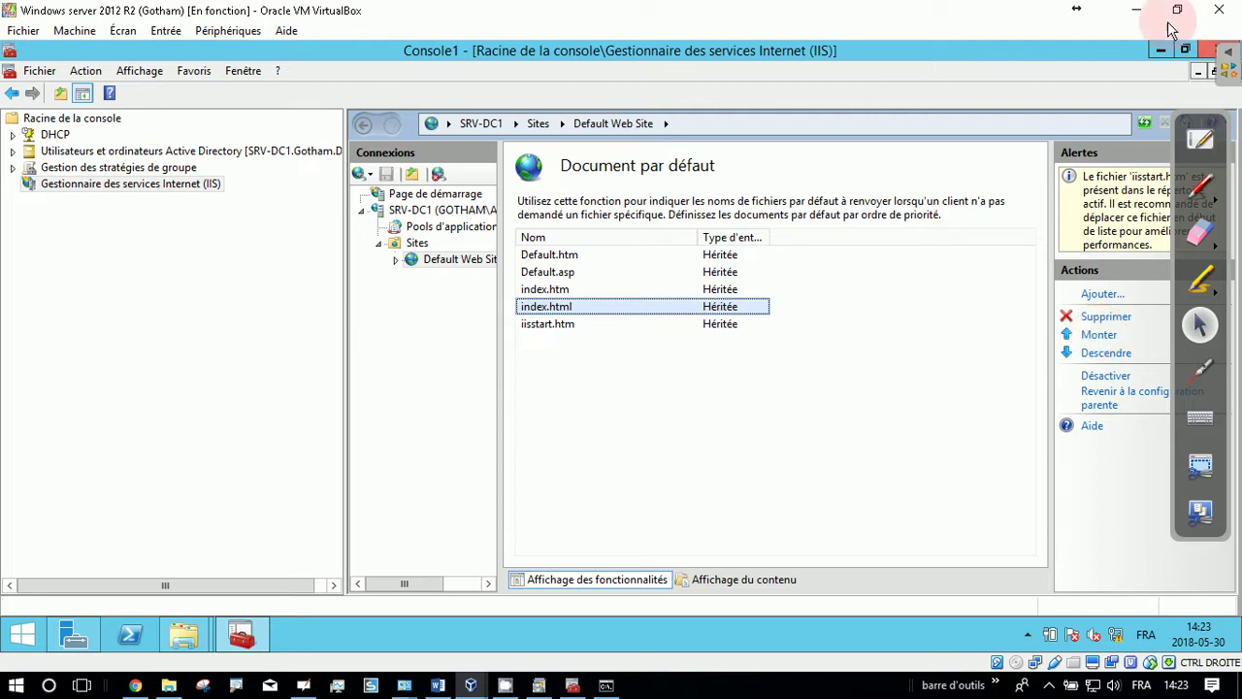
pyautogui.click(1161, 51)
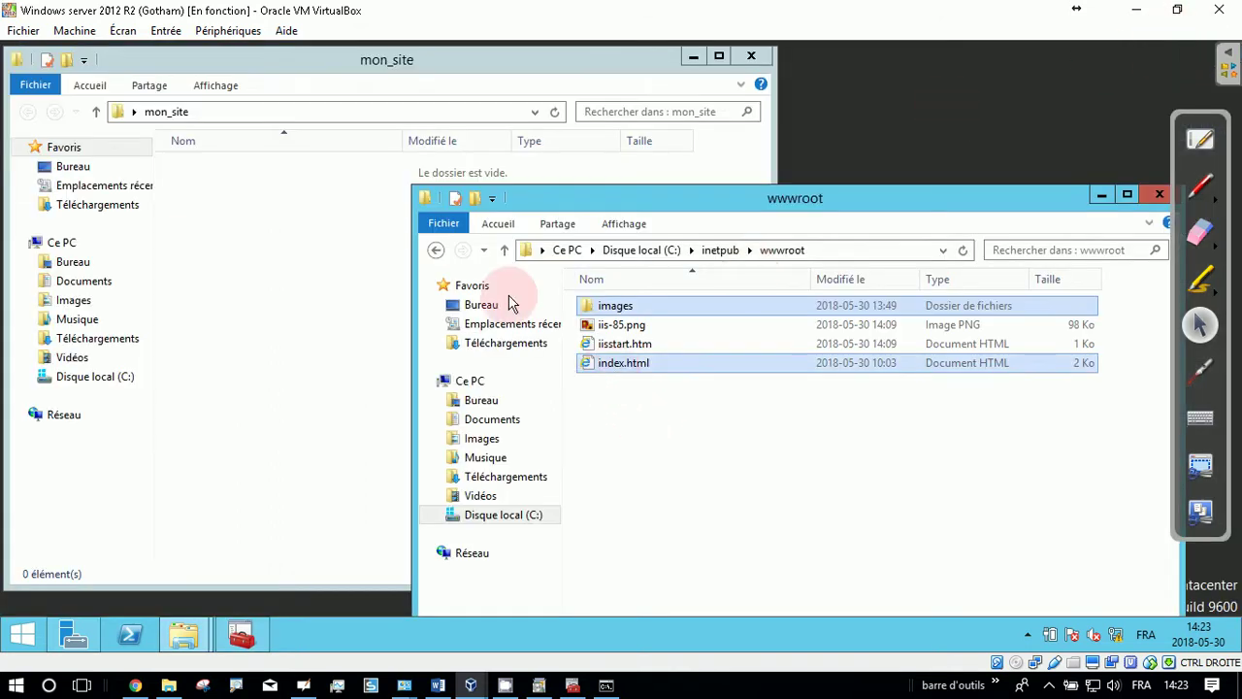
# - Switch to the Windows 7 virtual machine and load the server's site at 10.10.10.1 in Internet Explorer
pyautogui.click(324, 269)
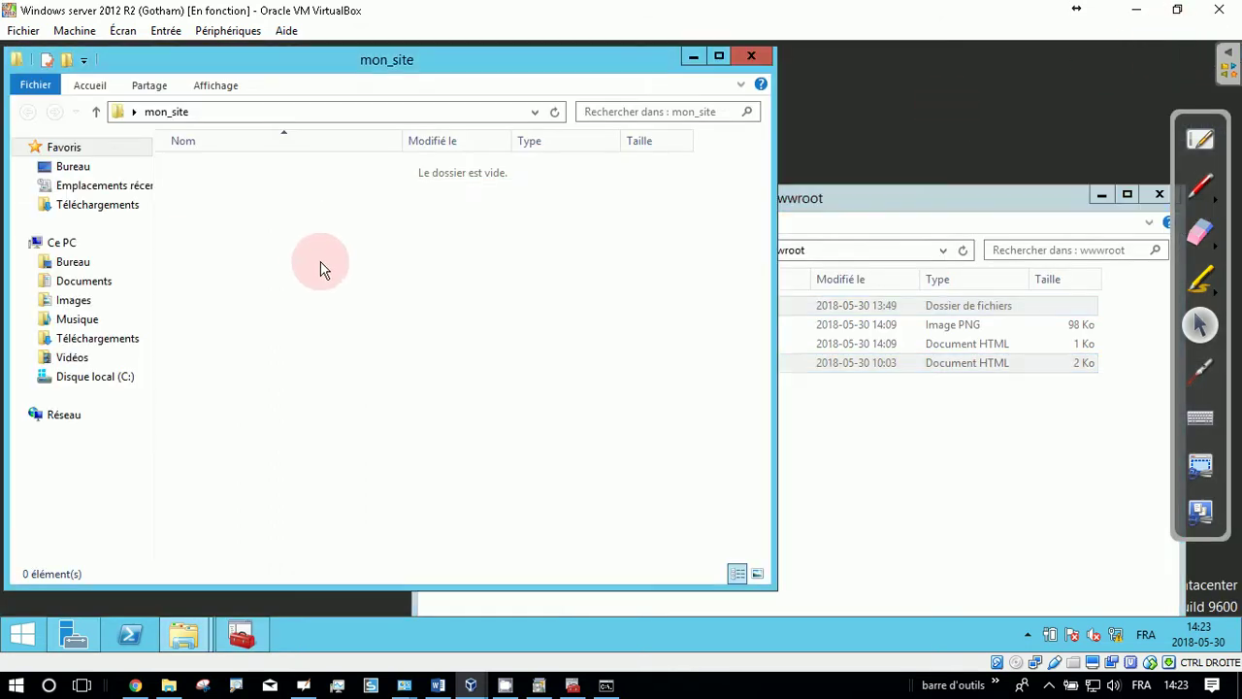
pyautogui.click(1009, 201)
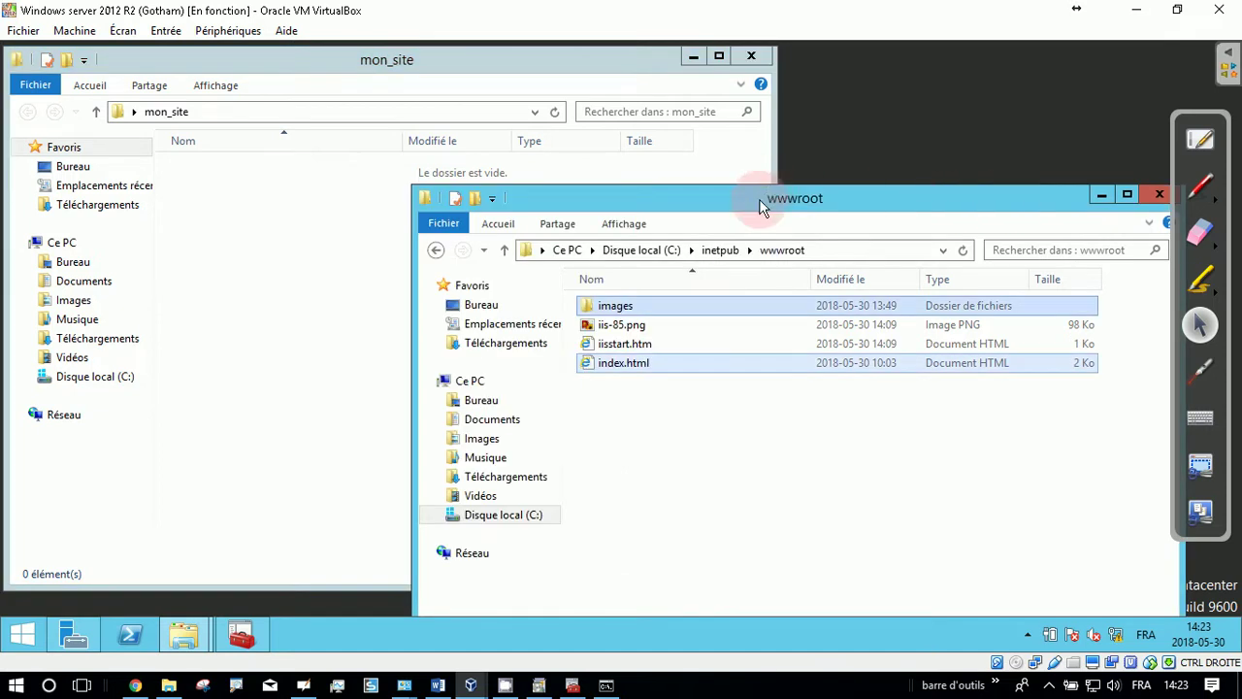
pyautogui.click(471, 685)
pyautogui.click(639, 633)
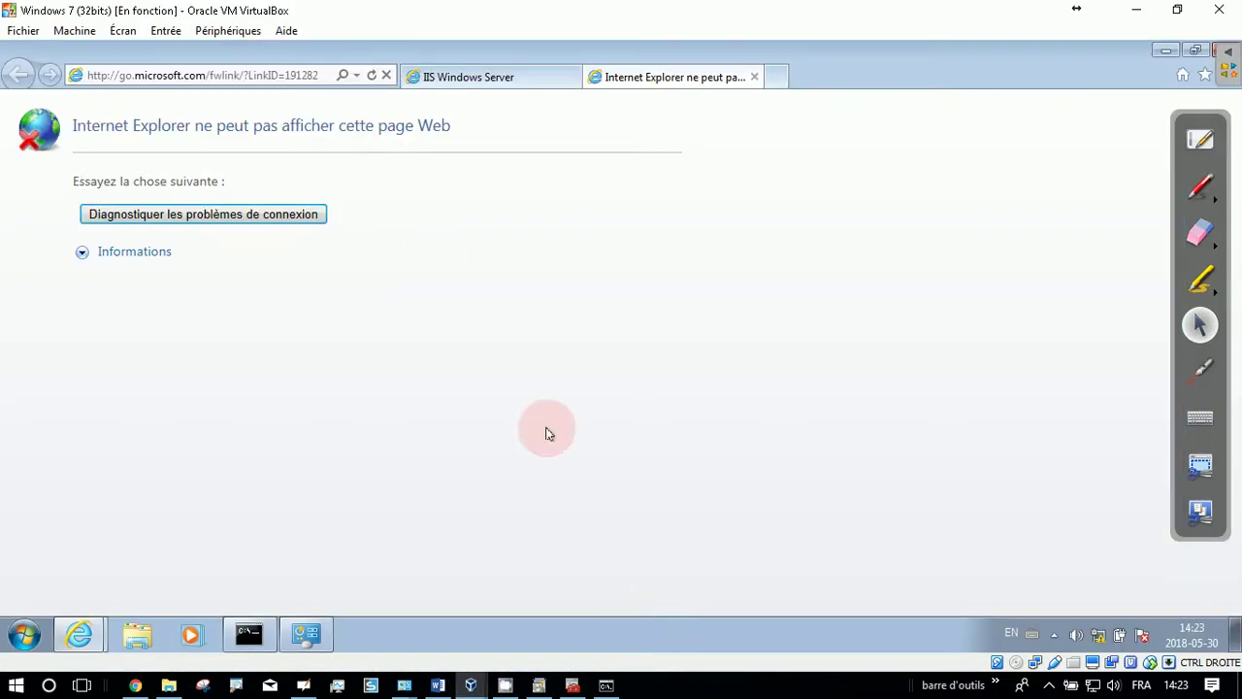
pyautogui.click(270, 75)
pyautogui.write('10.10.10.1/')
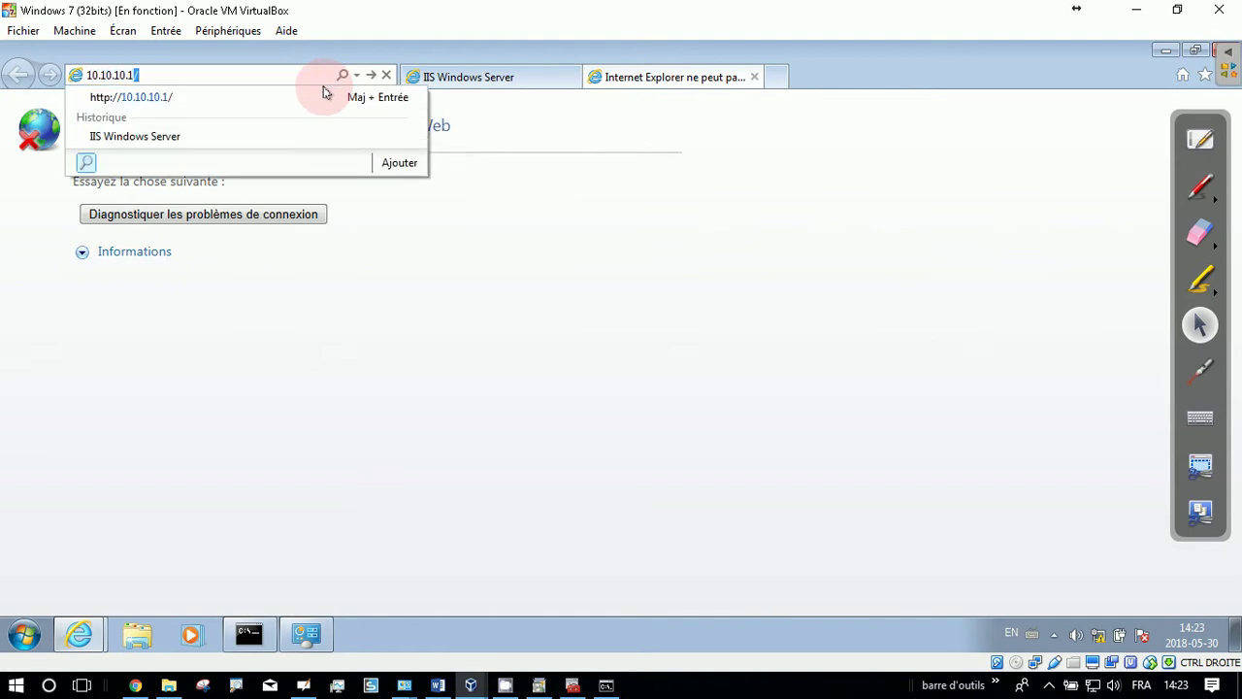
pyautogui.press('Return')
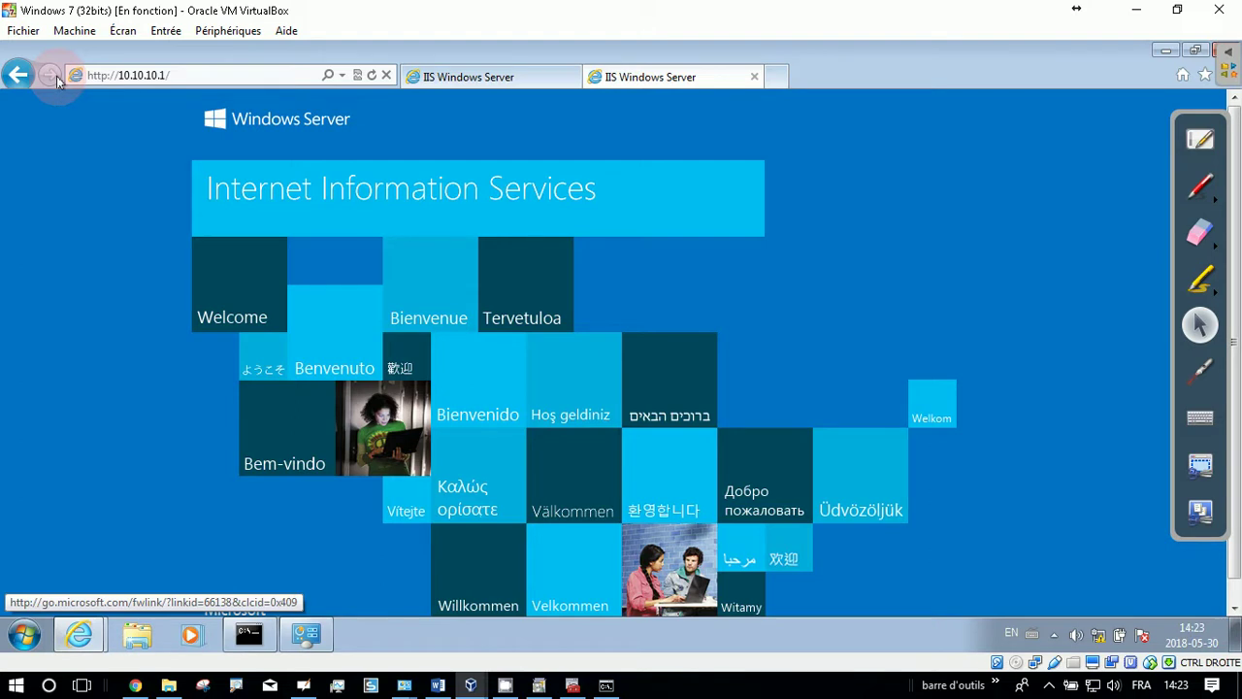
# - Collapse the annotation toolbar and restore the maximized Windows 7 machine window so the browser's tools become reachable
pyautogui.click(1229, 71)
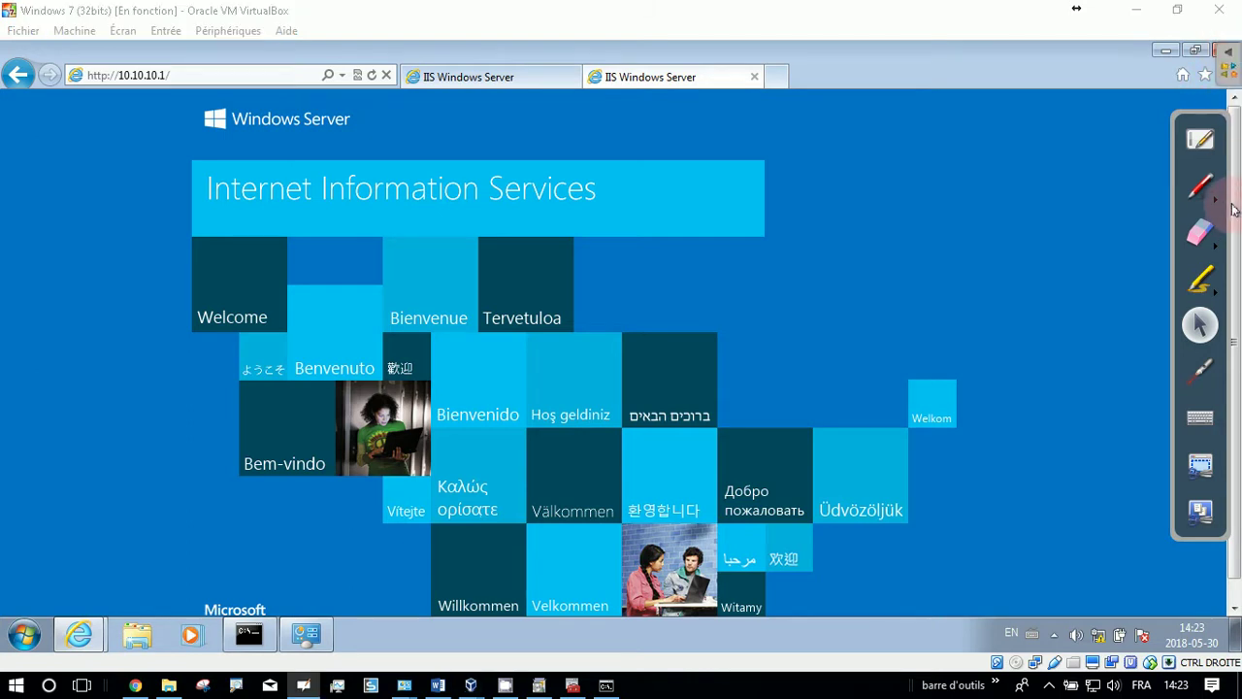
pyautogui.click(1203, 138)
pyautogui.click(1148, 24)
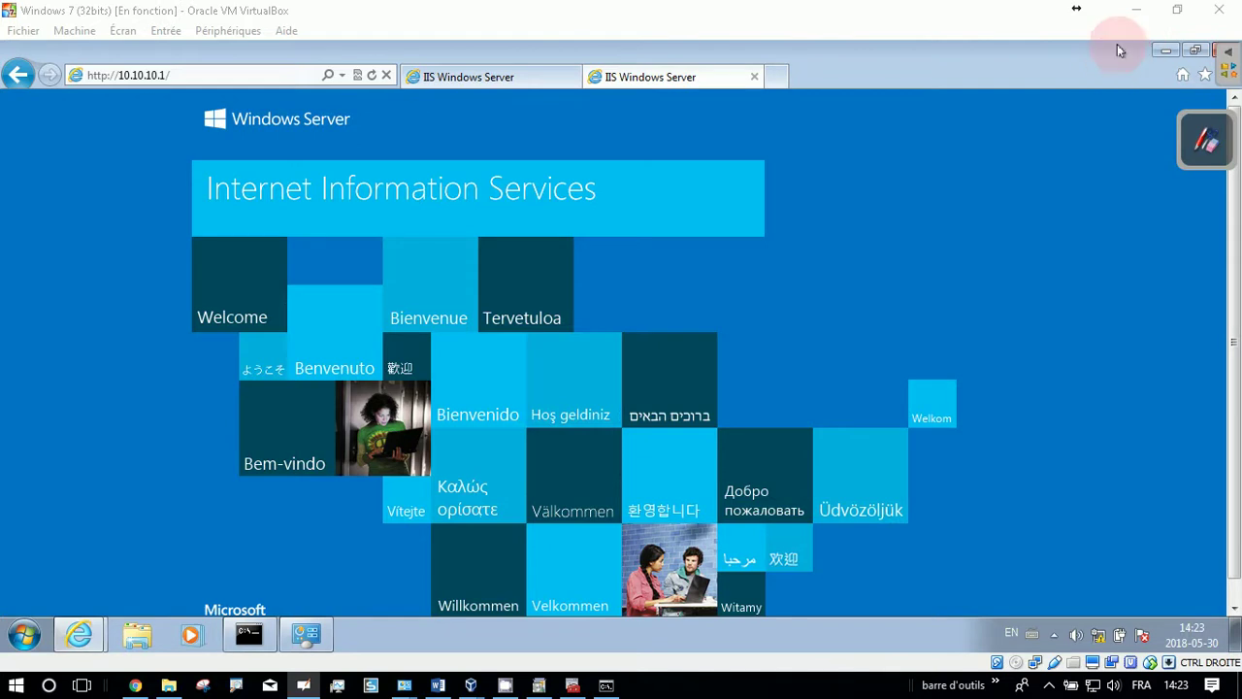
pyautogui.click(1178, 9)
# - View the About Internet Explorer information and close it
pyautogui.click(1236, 115)
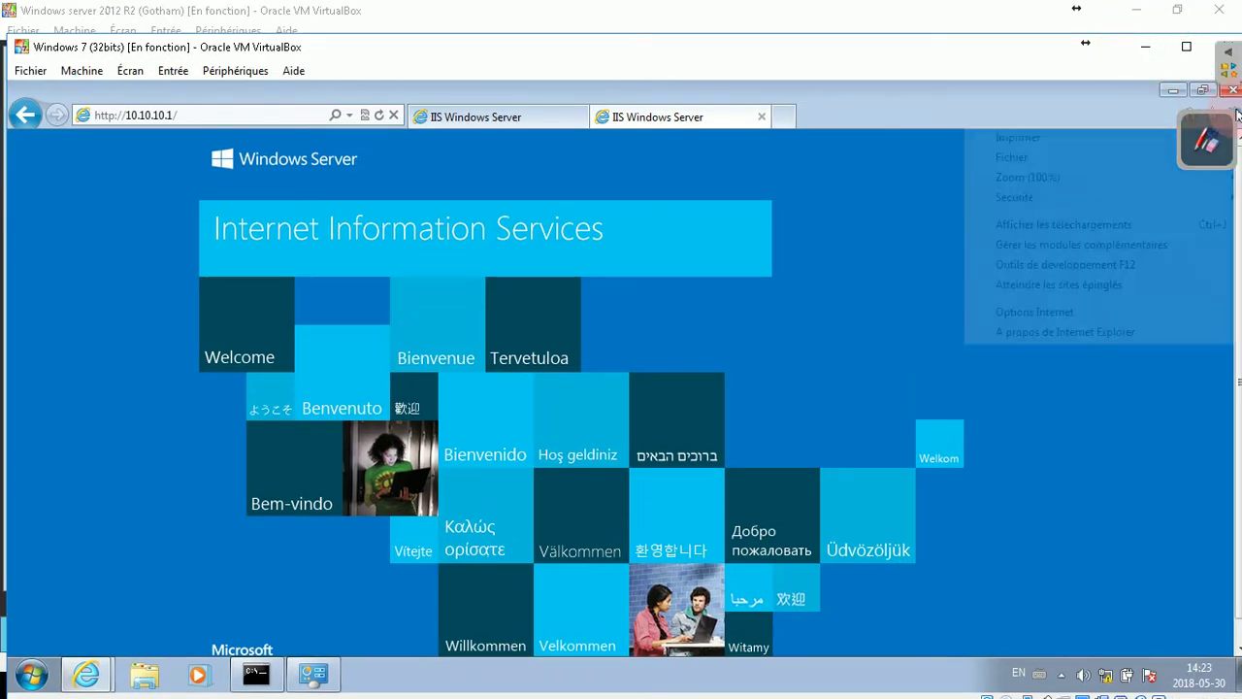
pyautogui.click(1080, 335)
pyautogui.click(749, 499)
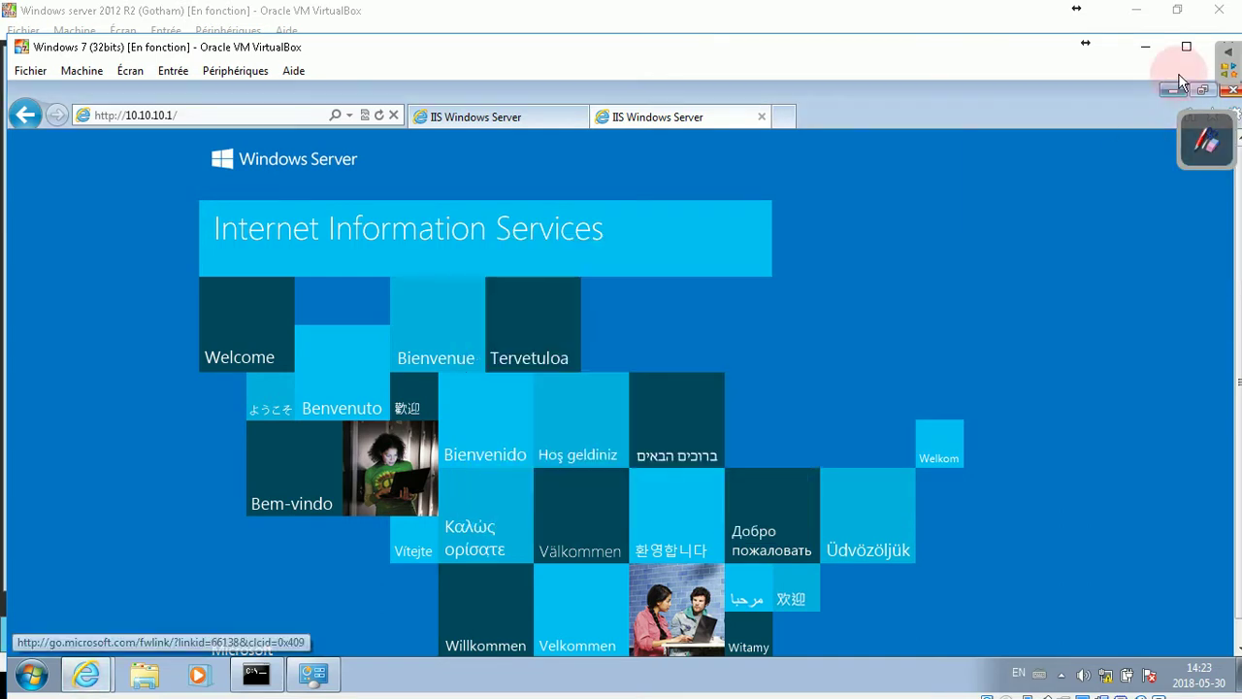
# - Open Internet Options in the Windows 7 browser
pyautogui.click(1232, 118)
pyautogui.click(1044, 312)
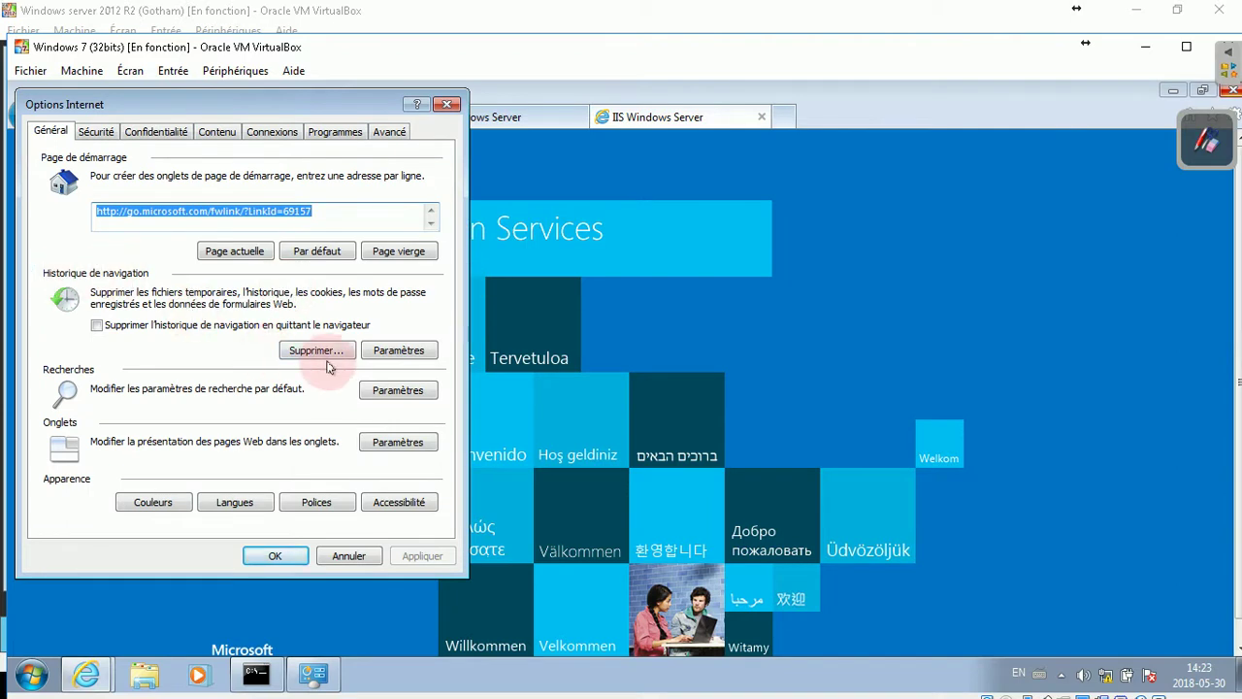
pyautogui.click(322, 352)
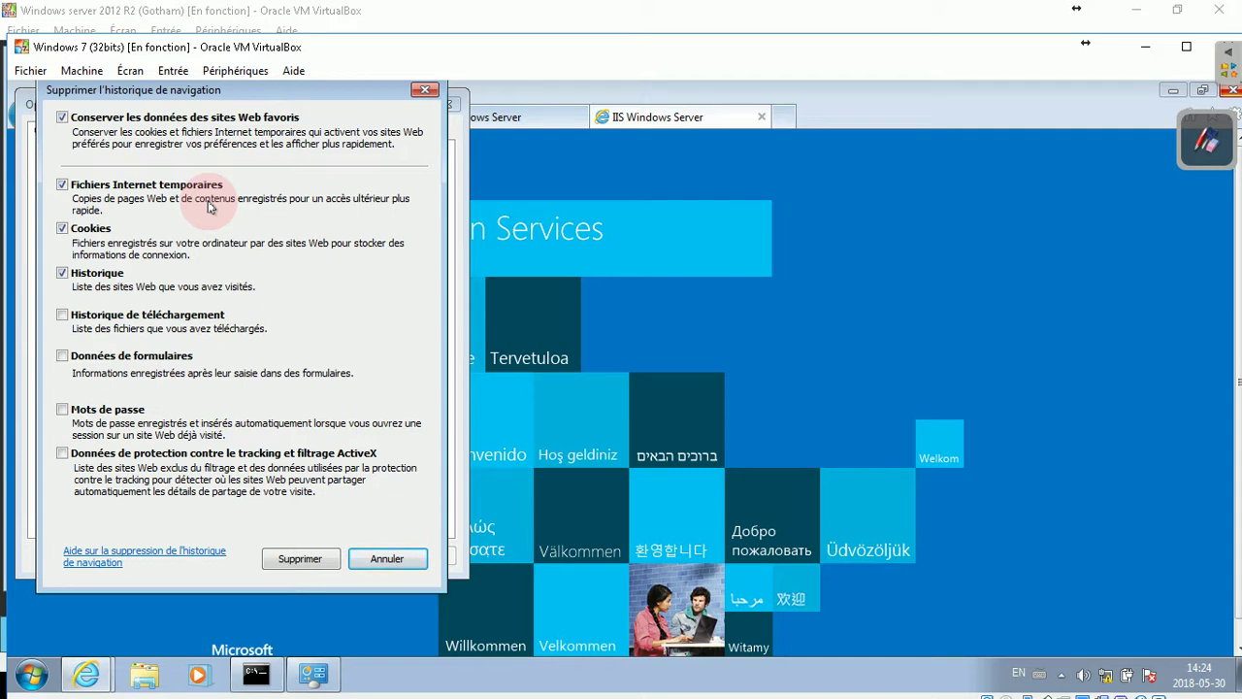
pyautogui.click(424, 90)
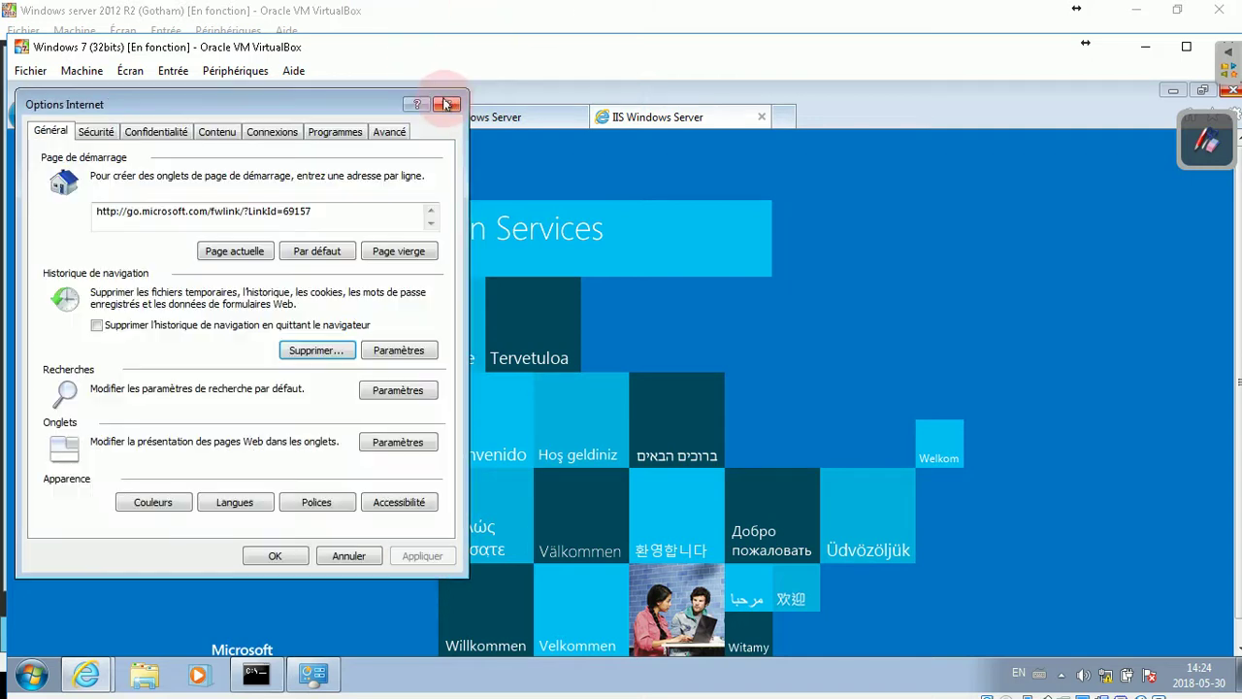
pyautogui.click(452, 104)
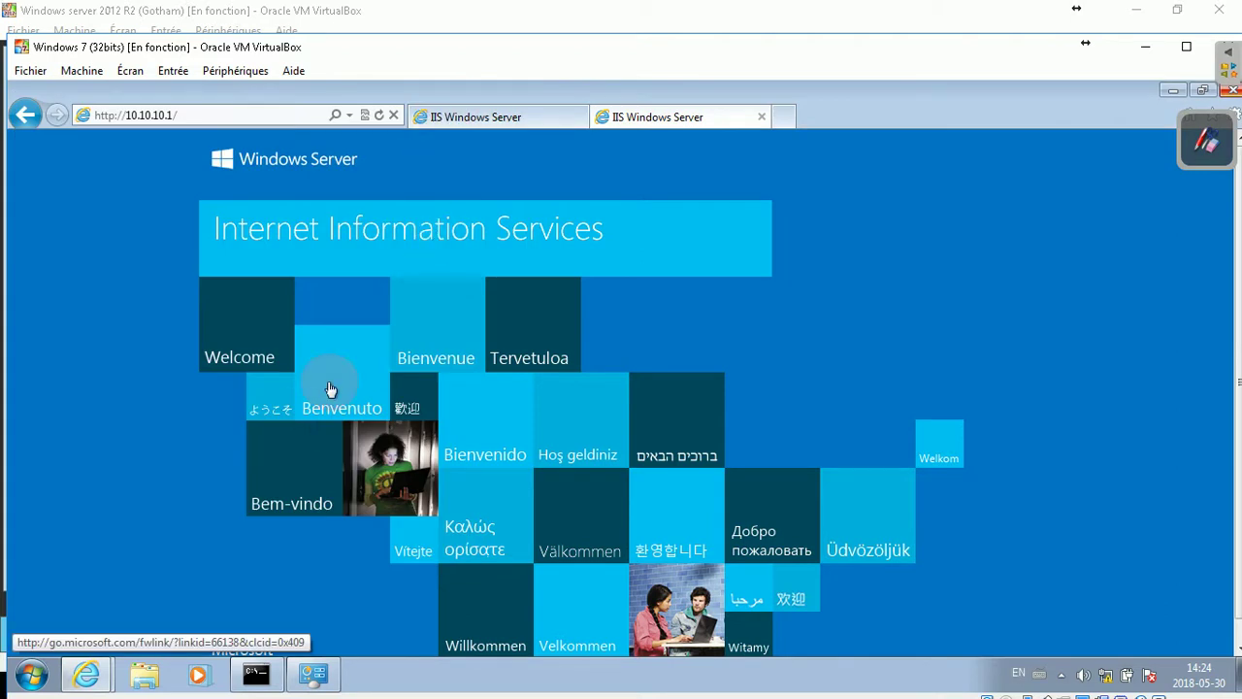
pyautogui.click(380, 115)
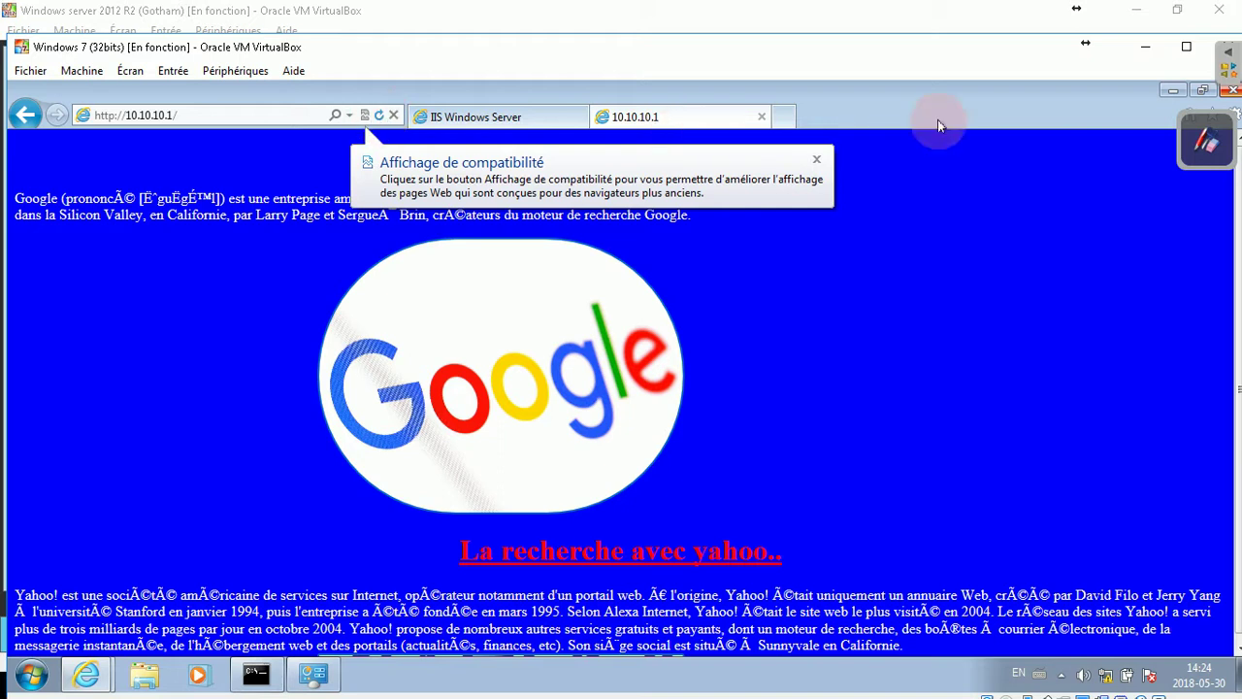
# - Open an InPrivate browsing window from the browser's security options, then close it
pyautogui.click(1235, 115)
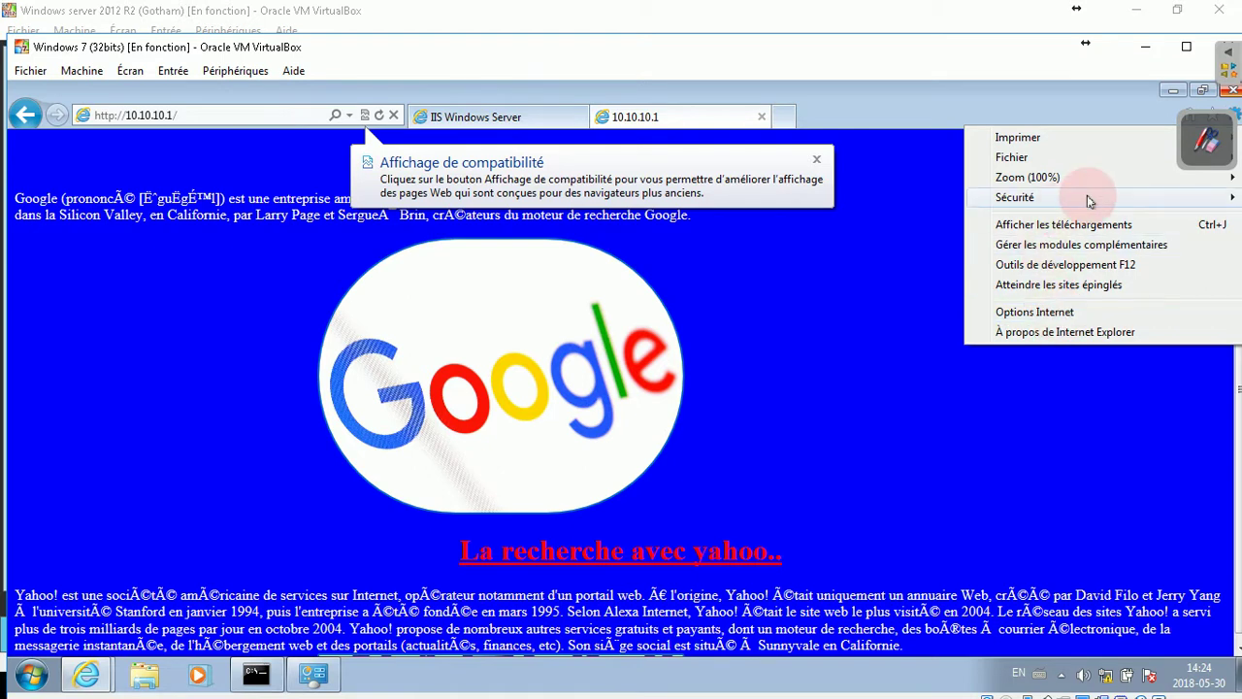
pyautogui.moveTo(1087, 195)
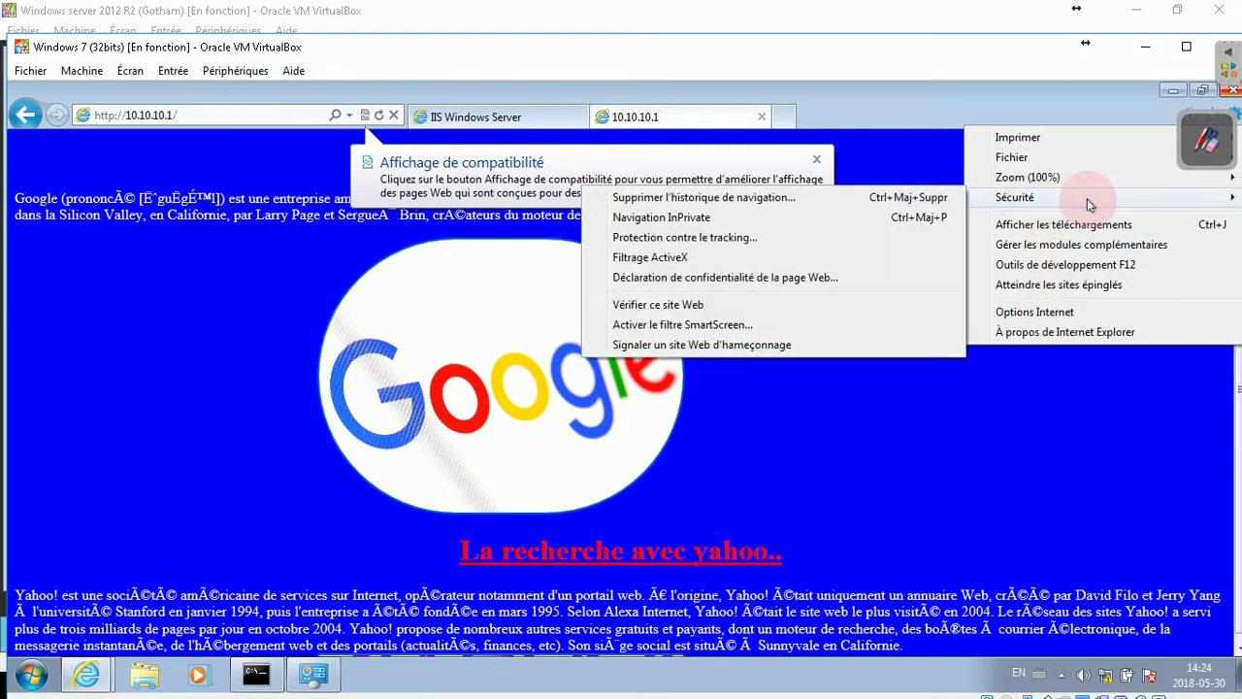
pyautogui.click(665, 221)
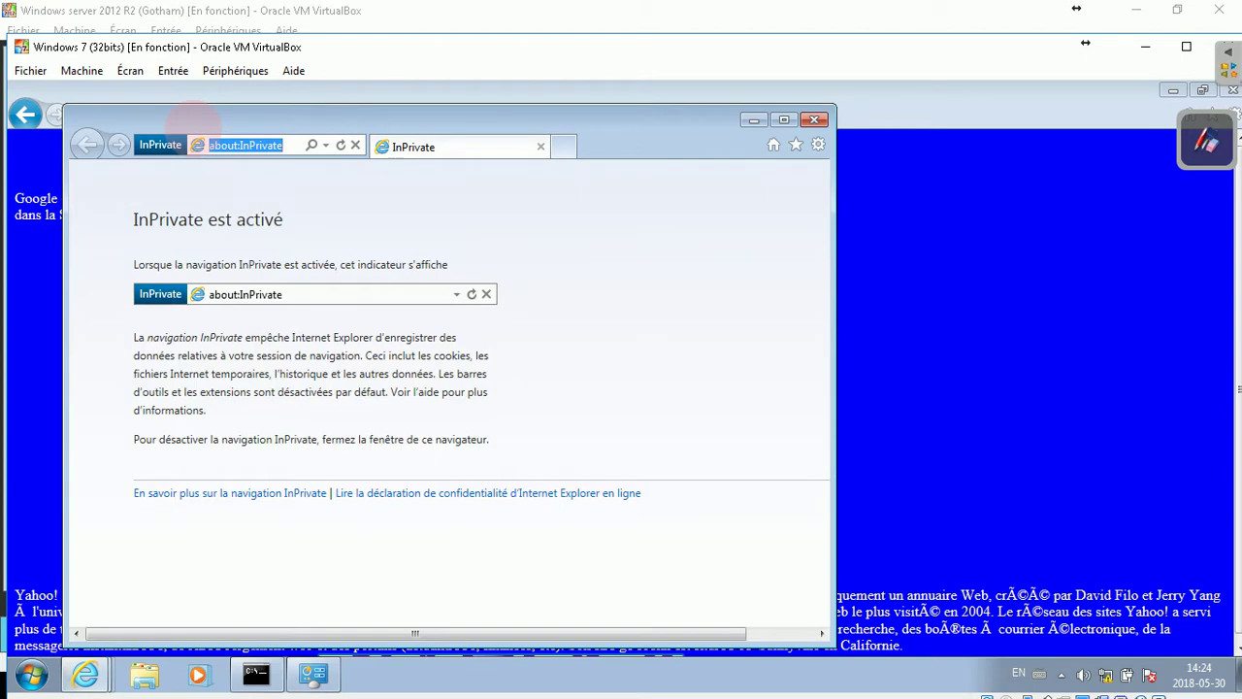
pyautogui.click(815, 119)
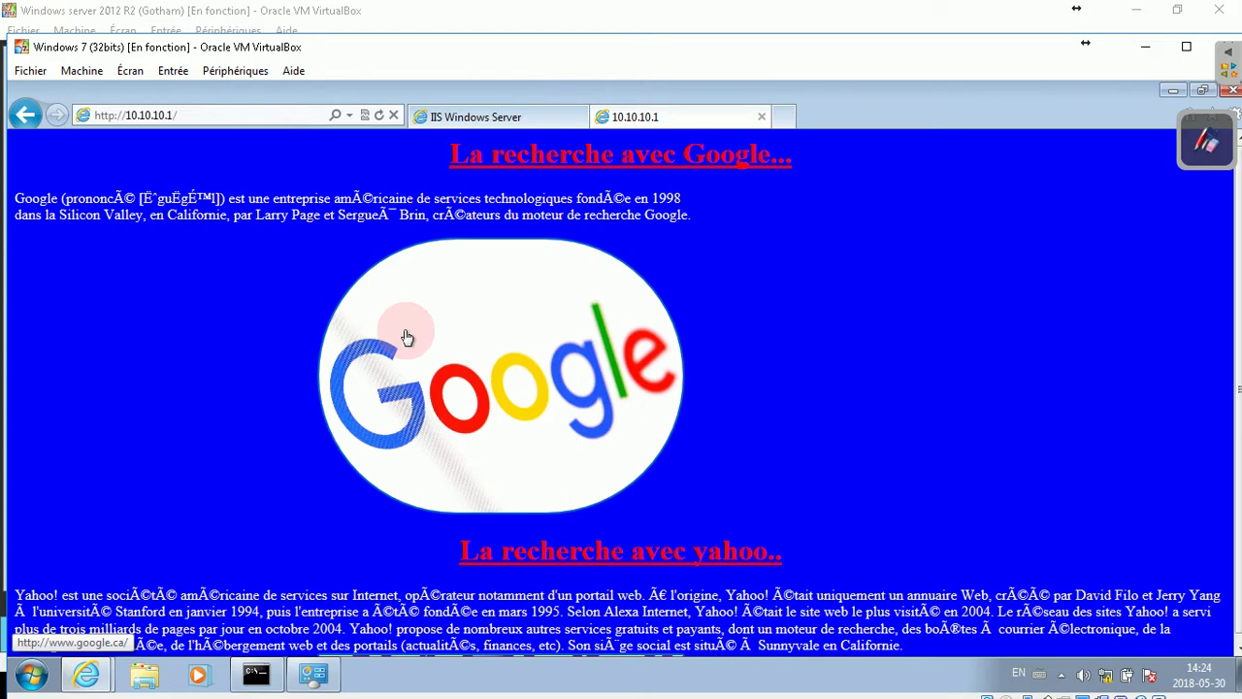
# - Switch to the Windows Server 2012 R2 machine and rename index.html in the wwwroot folder to emica.html
pyautogui.click(1147, 47)
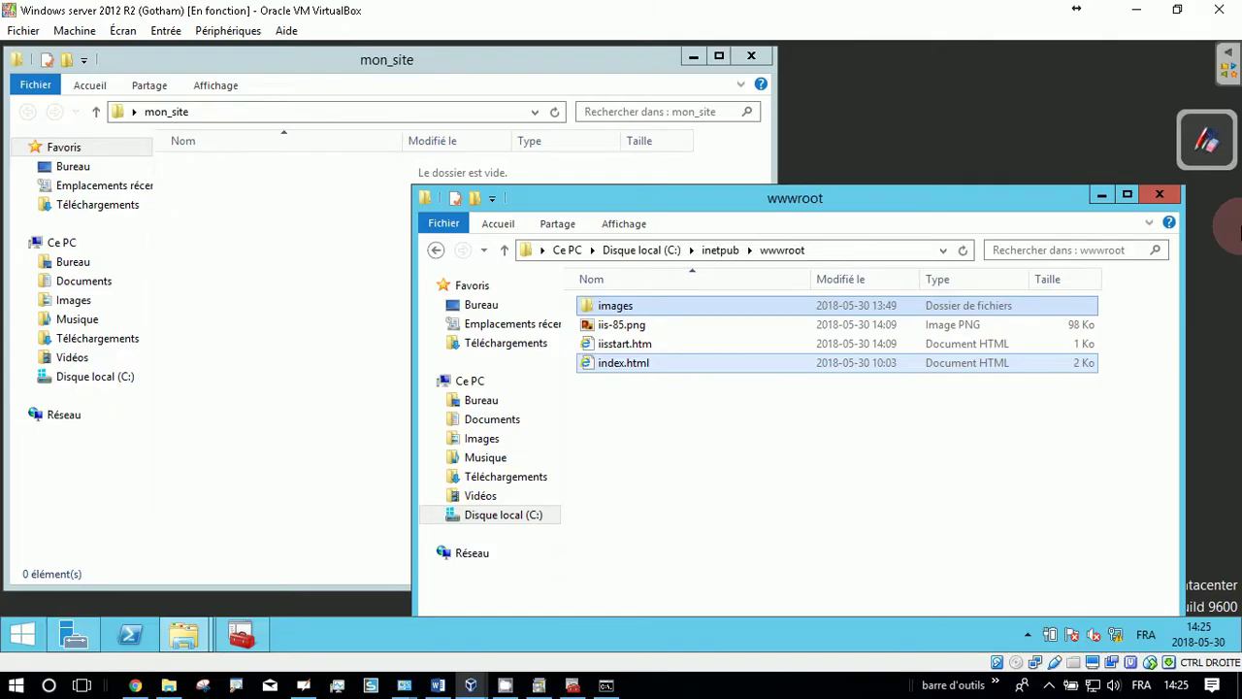
pyautogui.click(615, 367)
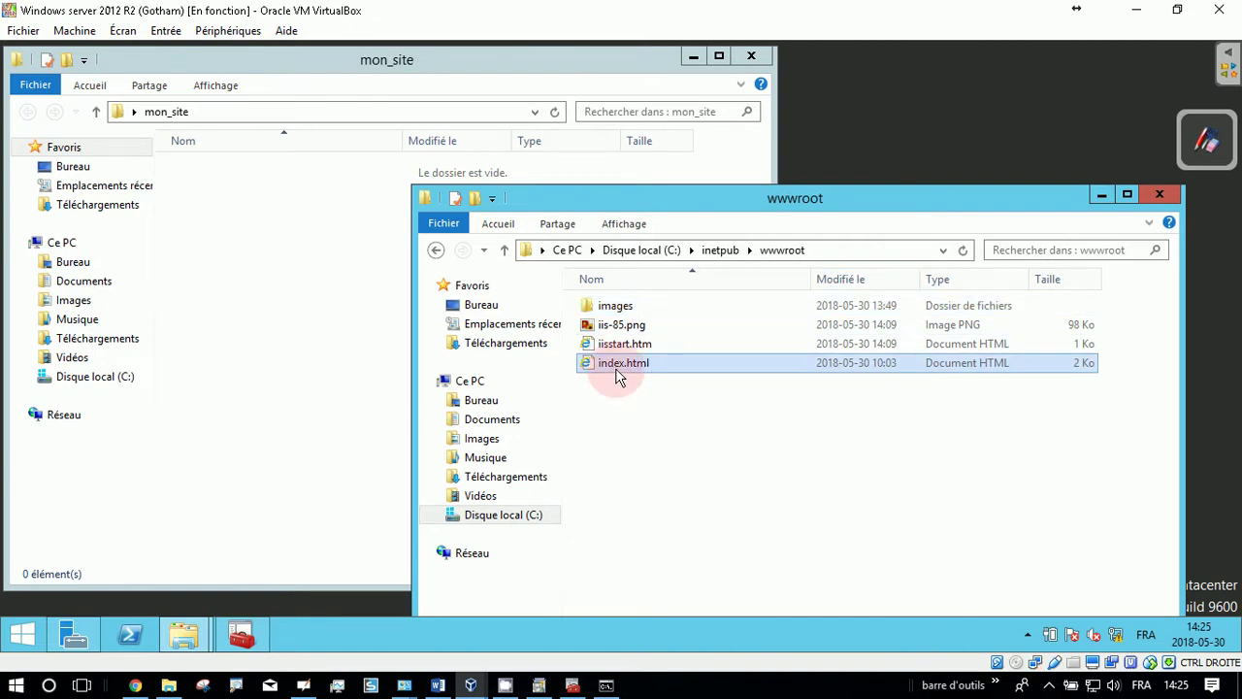
pyautogui.press('F2')
pyautogui.click(624, 369)
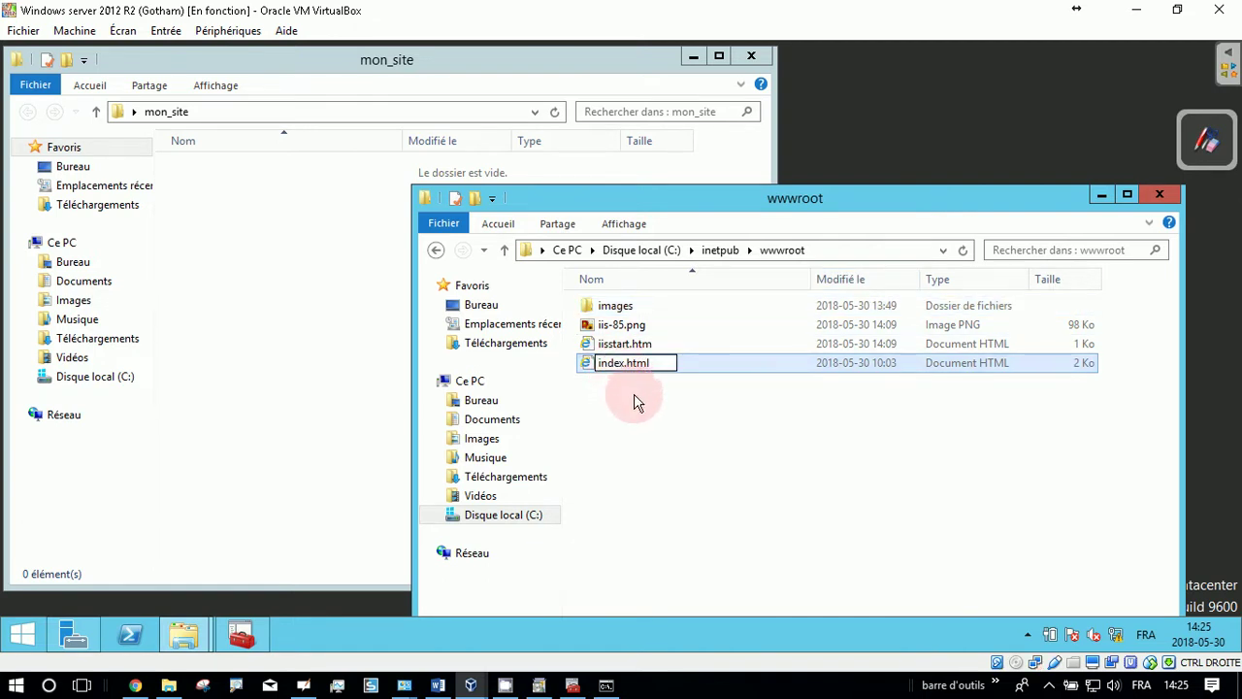
pyautogui.doubleClick(621, 367)
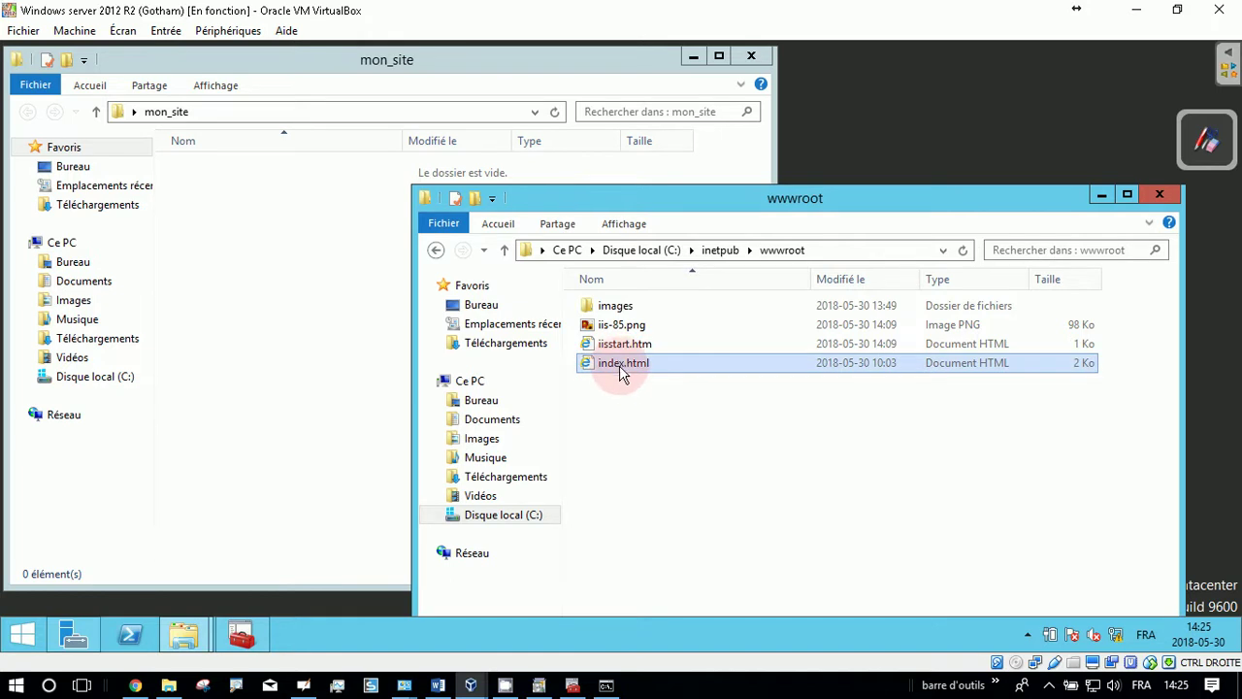
pyautogui.write('emica')
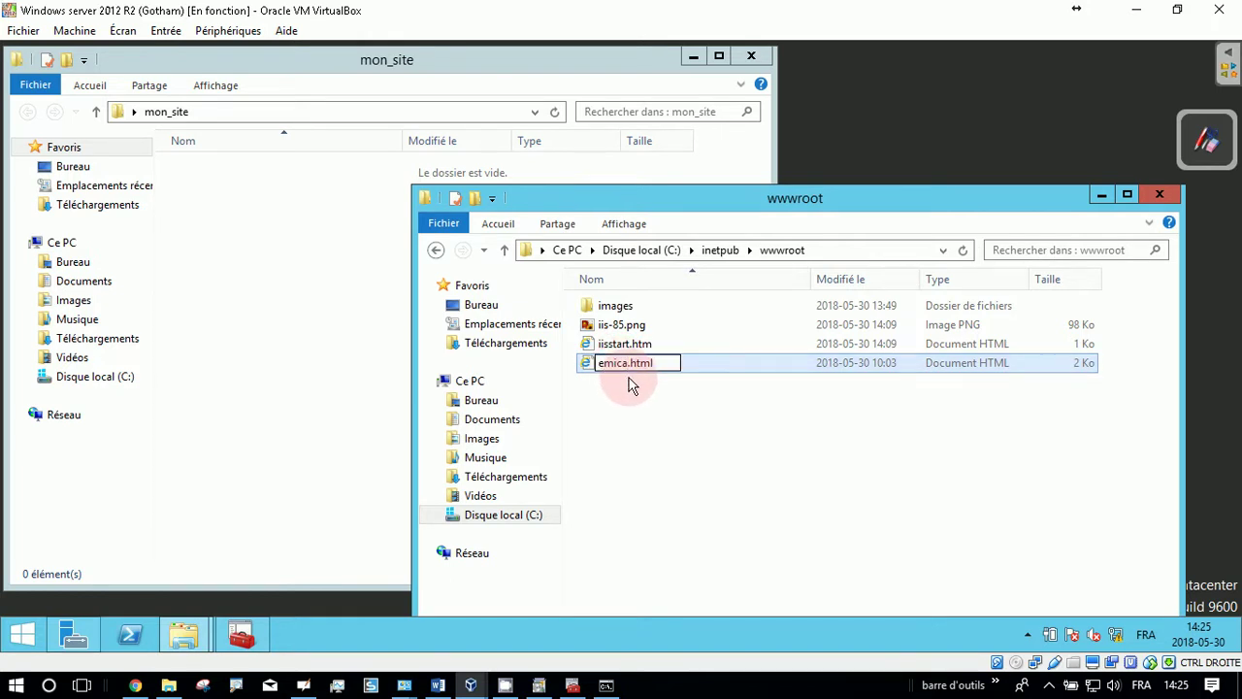
pyautogui.press('Return')
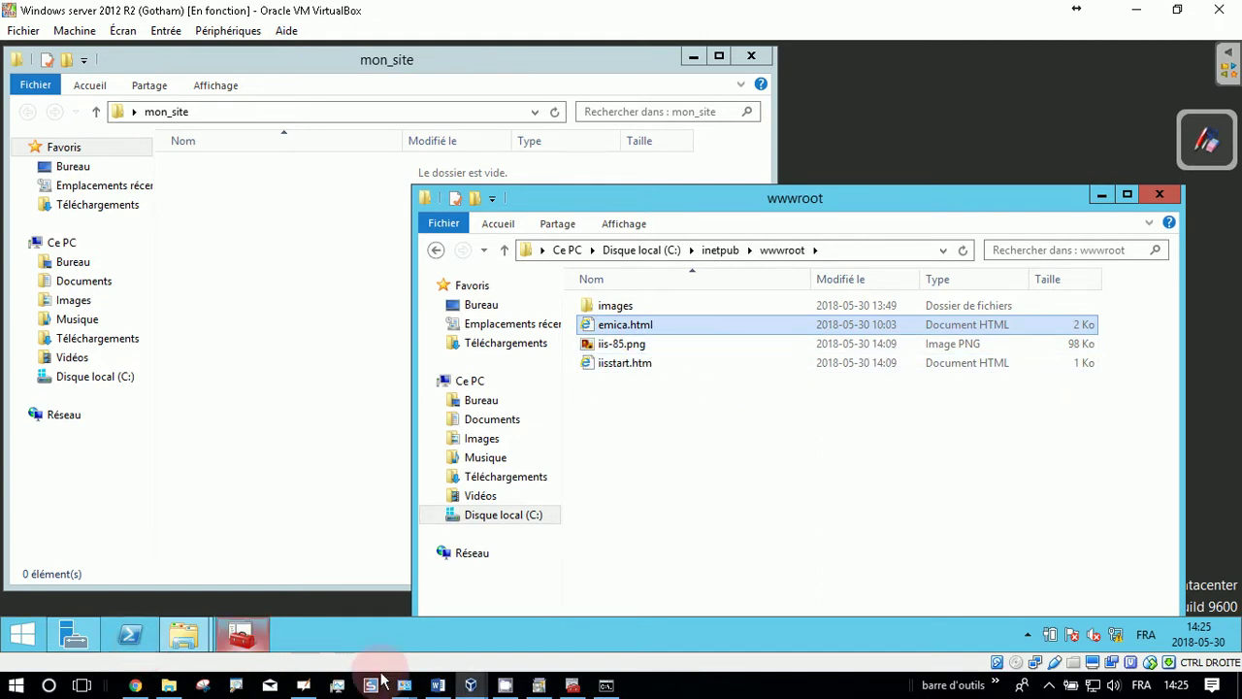
pyautogui.moveTo(258, 689)
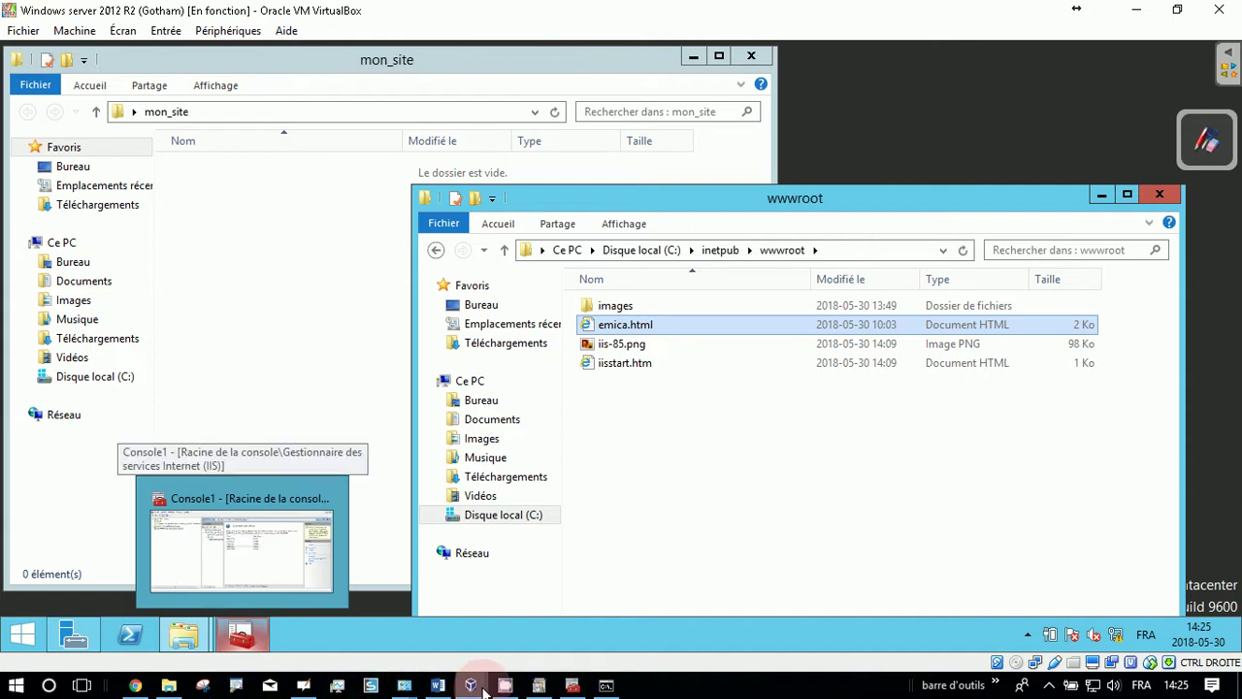
pyautogui.moveTo(470, 686)
pyautogui.click(656, 624)
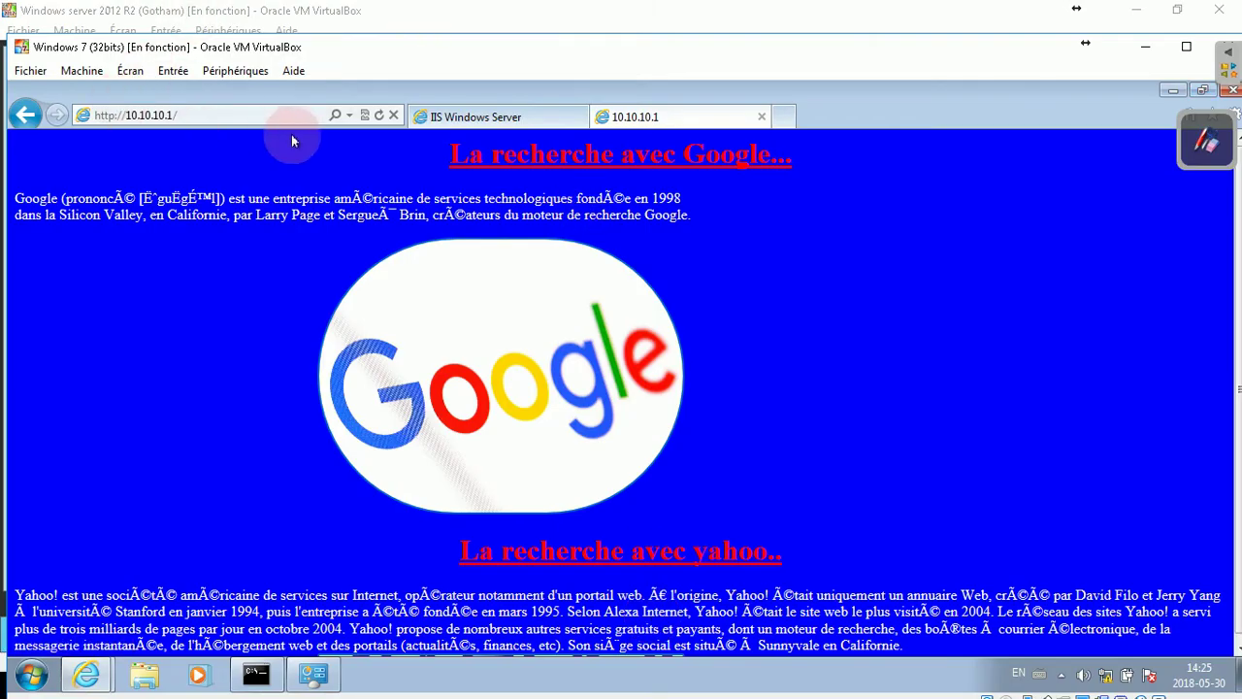
pyautogui.click(383, 115)
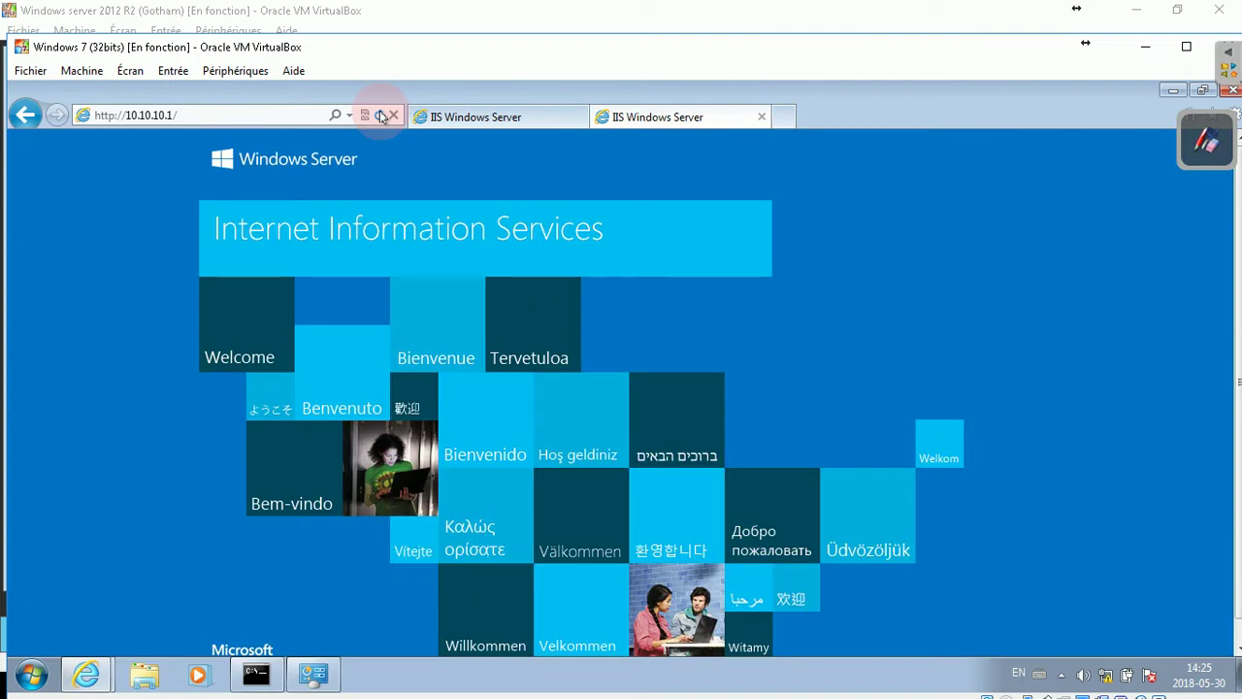
# - Return to the server's IIS console and add emica.html as a default document for Default Web Site
pyautogui.click(1145, 46)
pyautogui.click(241, 635)
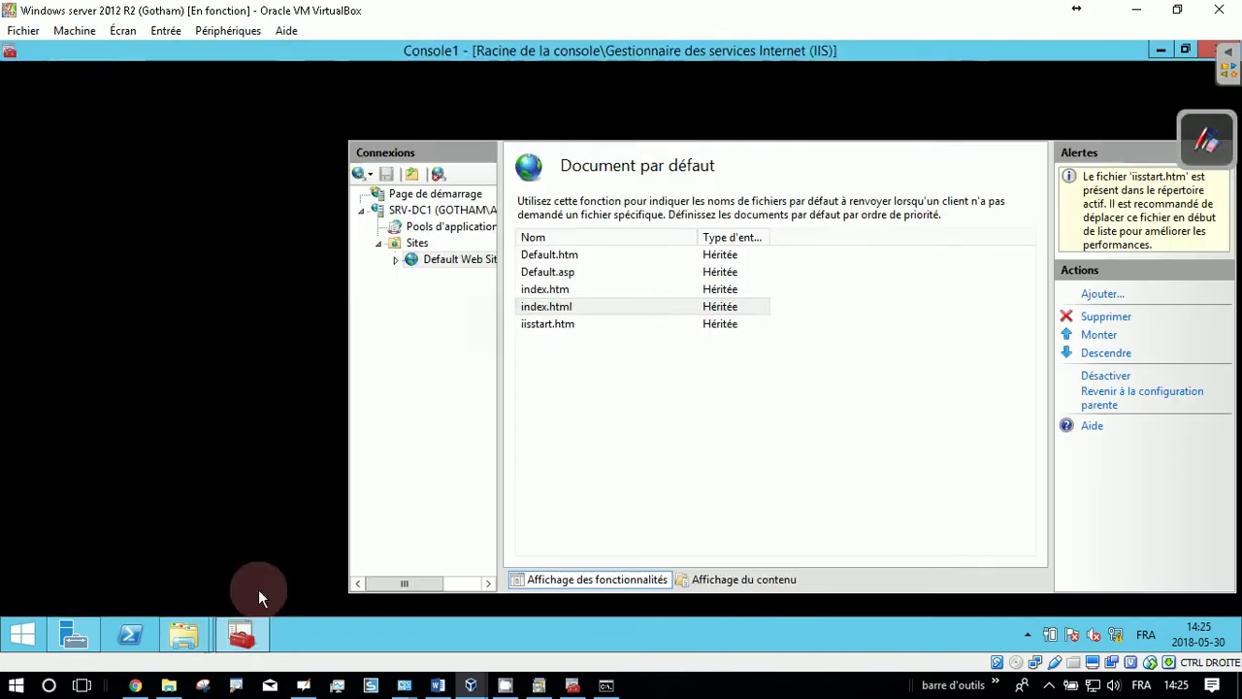
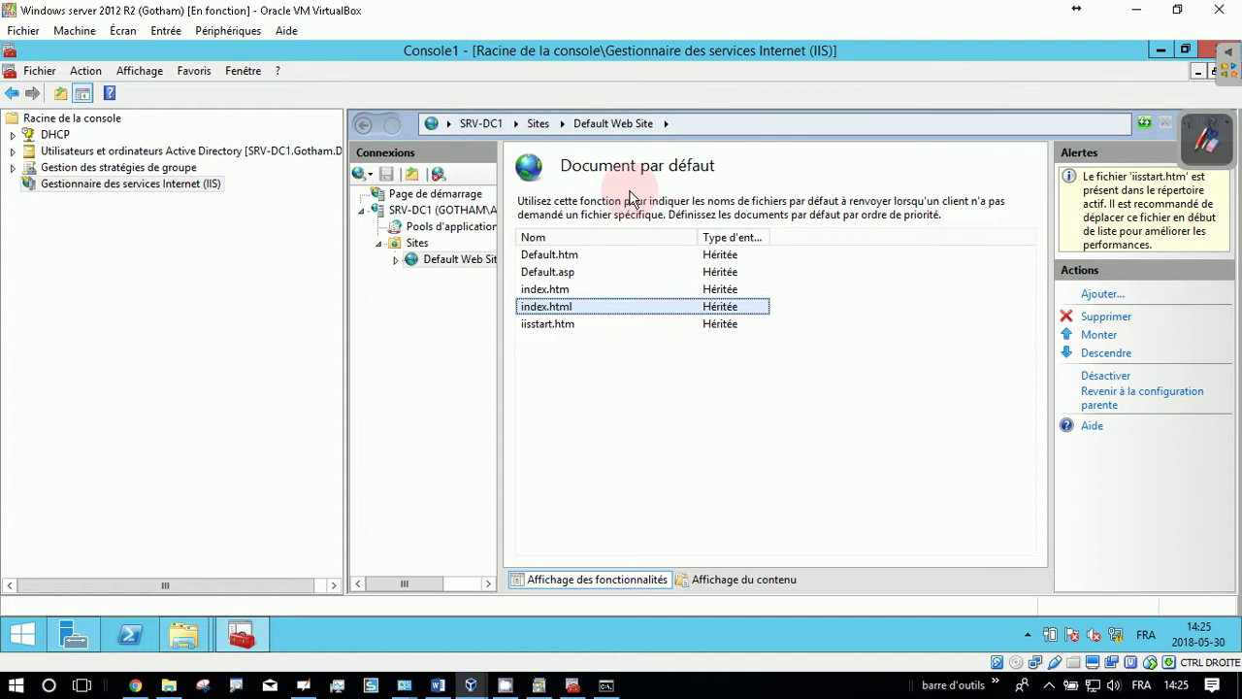
pyautogui.click(1115, 297)
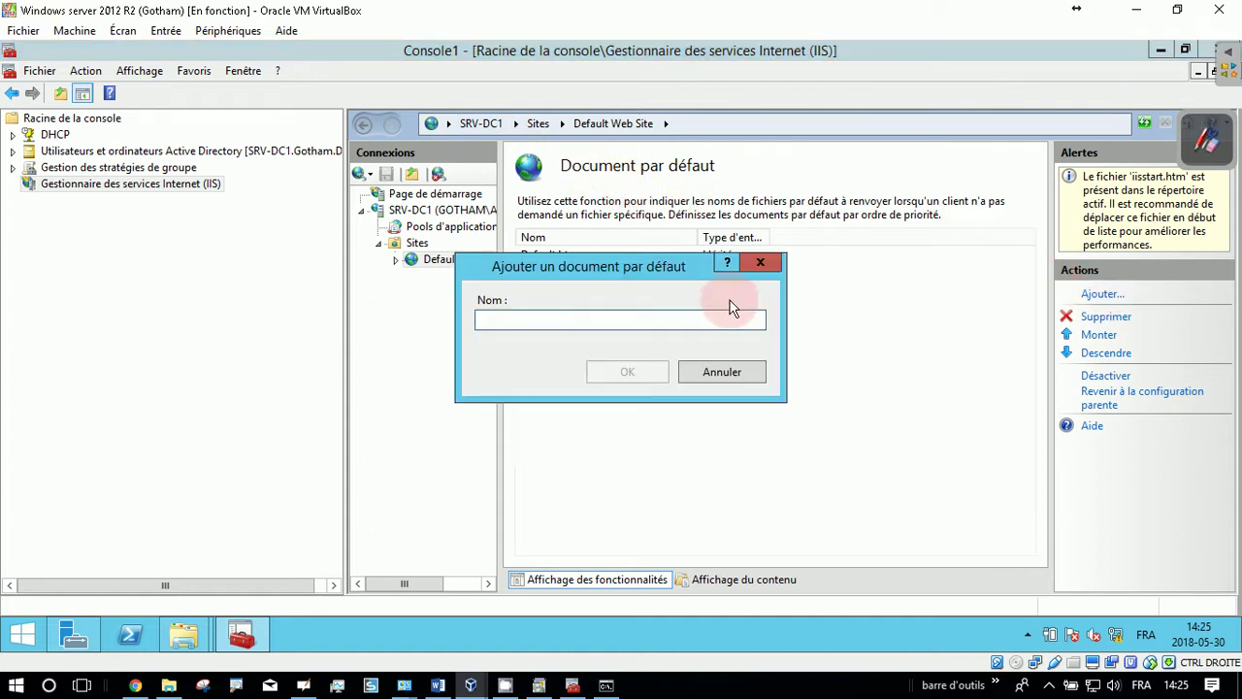
pyautogui.click(638, 322)
pyautogui.write('emica')
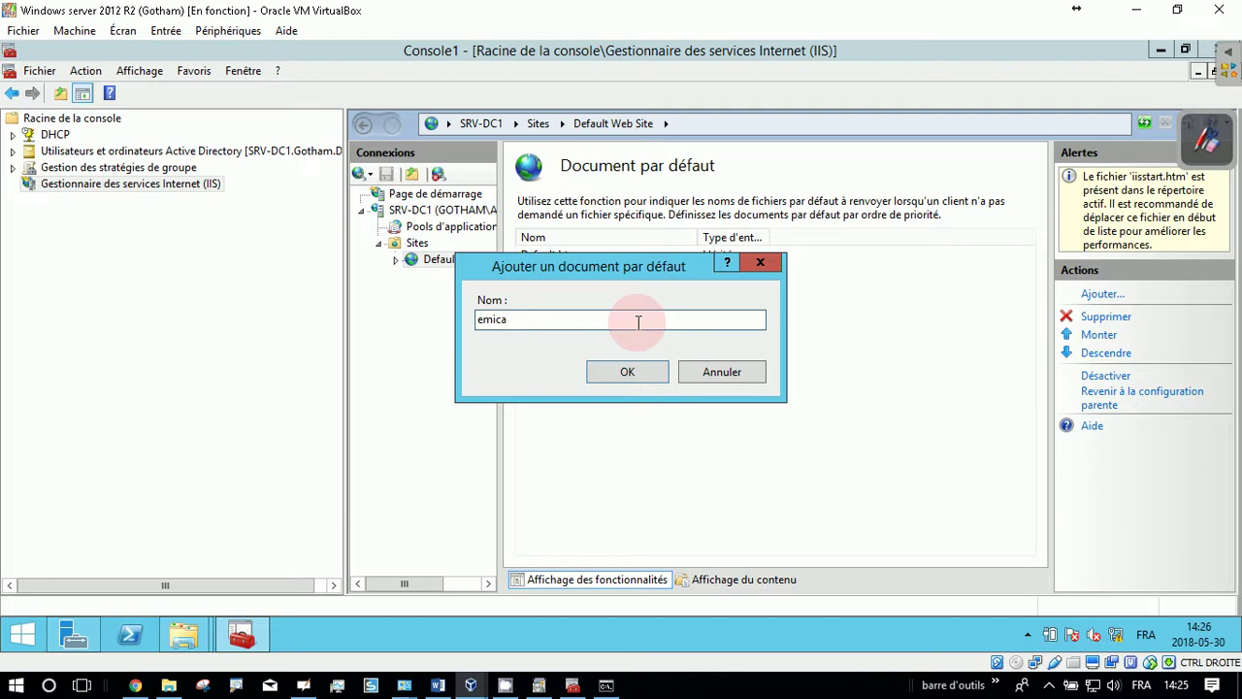
pyautogui.write('.html')
pyautogui.press('Return')
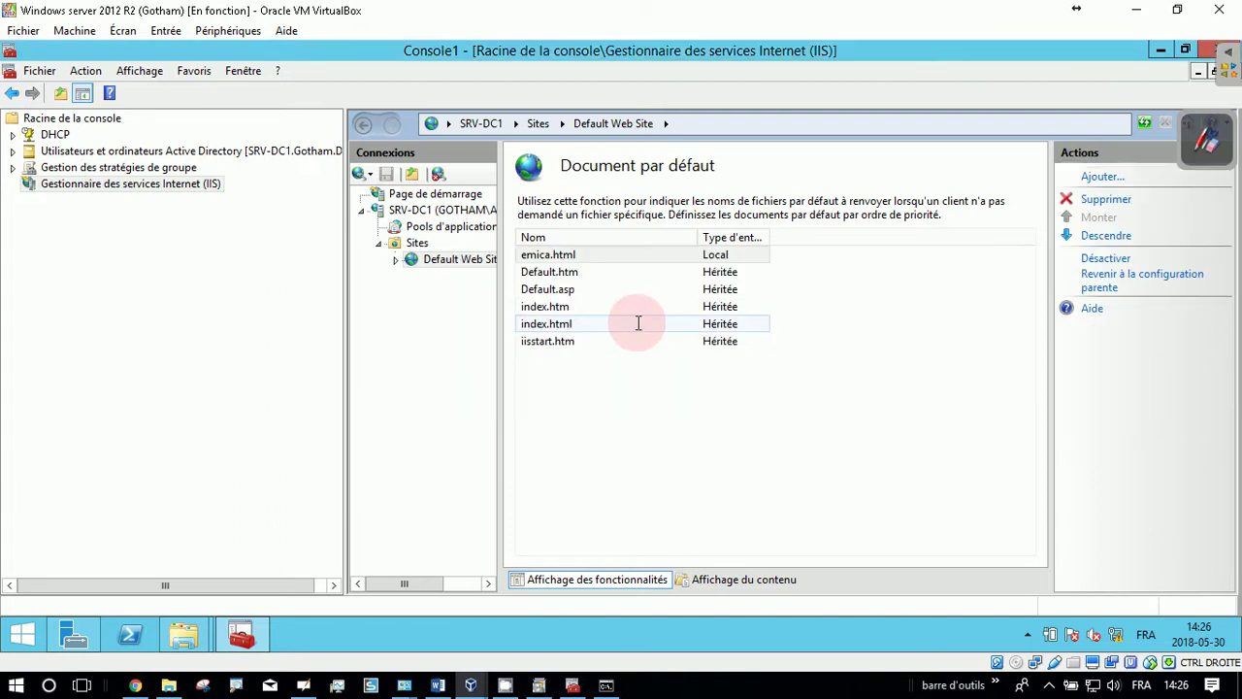
pyautogui.click(541, 254)
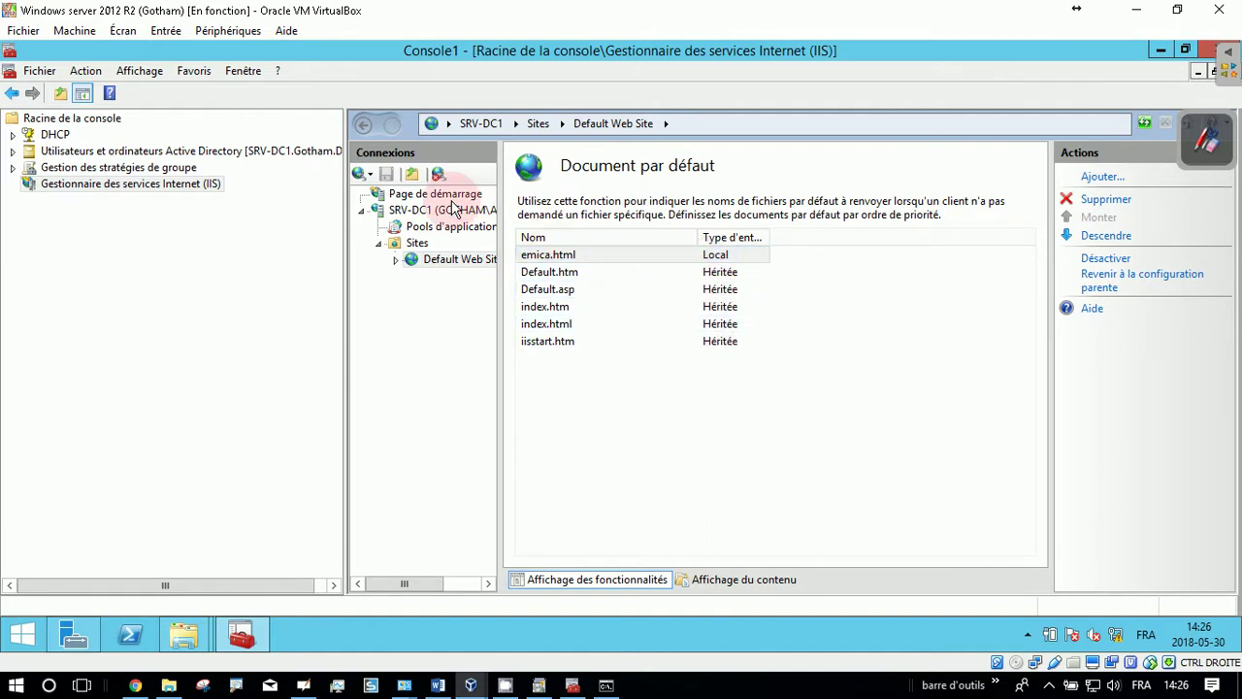
# - Compare the default document list of the SRV-DC1 server with that of Default Web Site
pyautogui.click(416, 211)
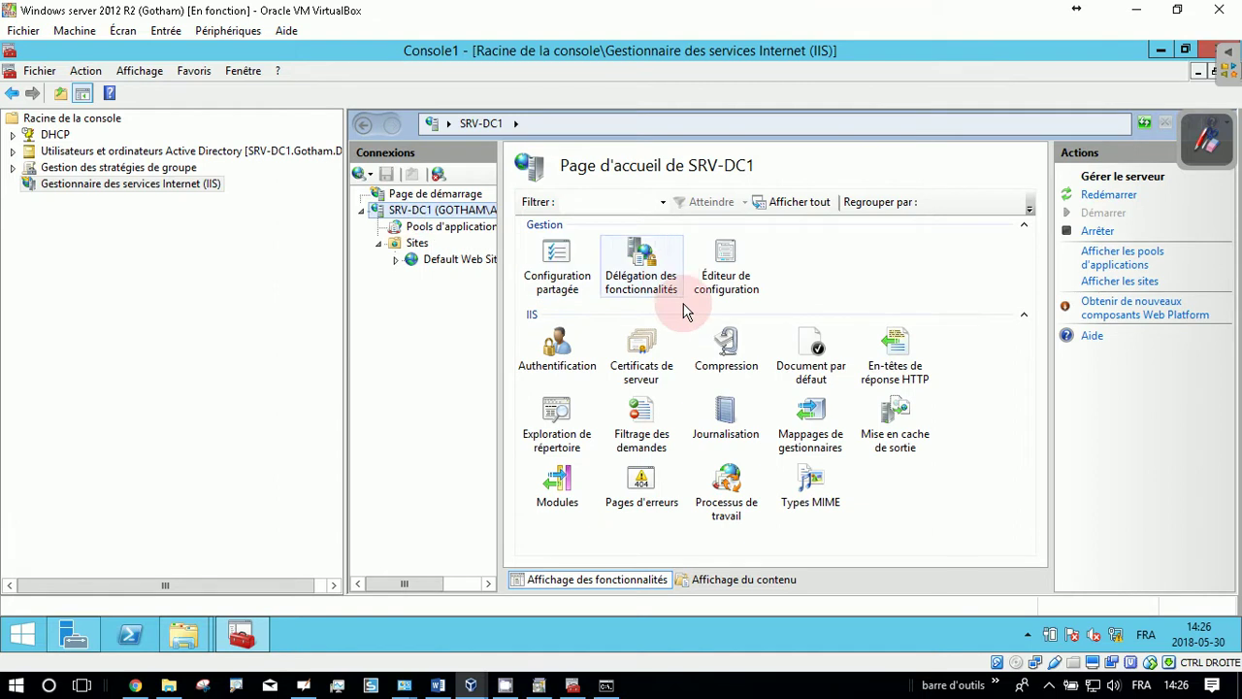
pyautogui.rightClick(814, 347)
pyautogui.click(791, 338)
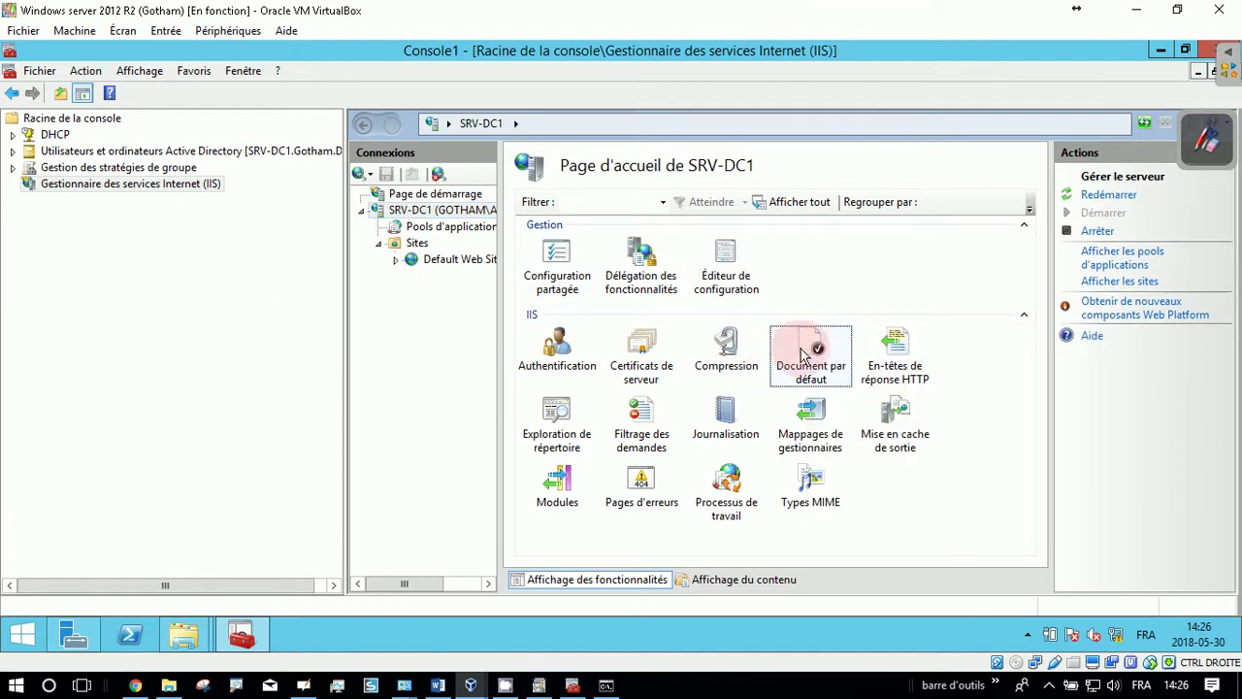
pyautogui.rightClick(804, 354)
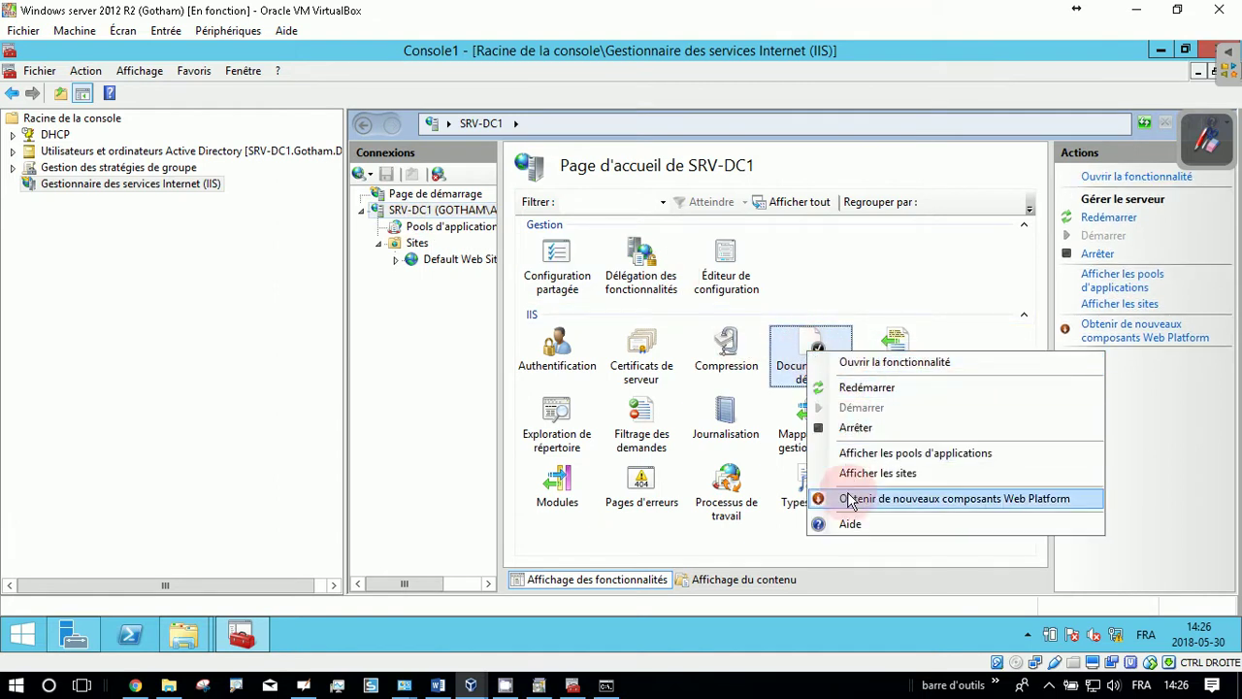
pyautogui.doubleClick(796, 347)
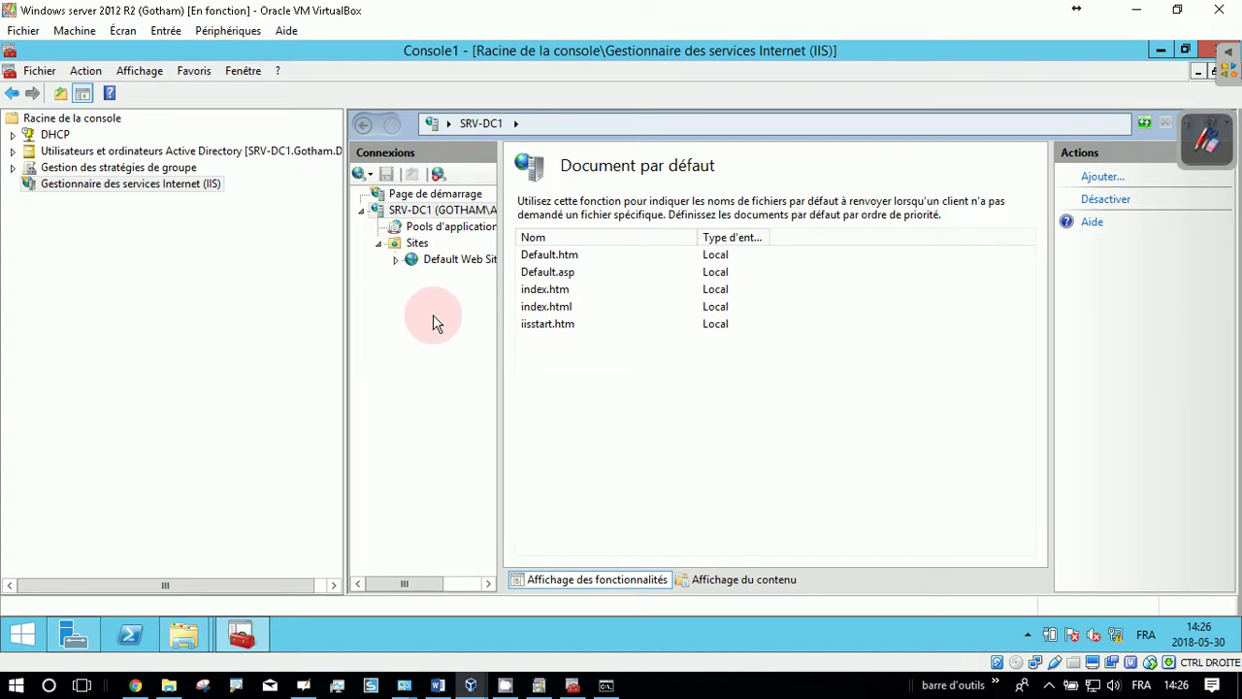
pyautogui.click(438, 266)
pyautogui.doubleClick(727, 351)
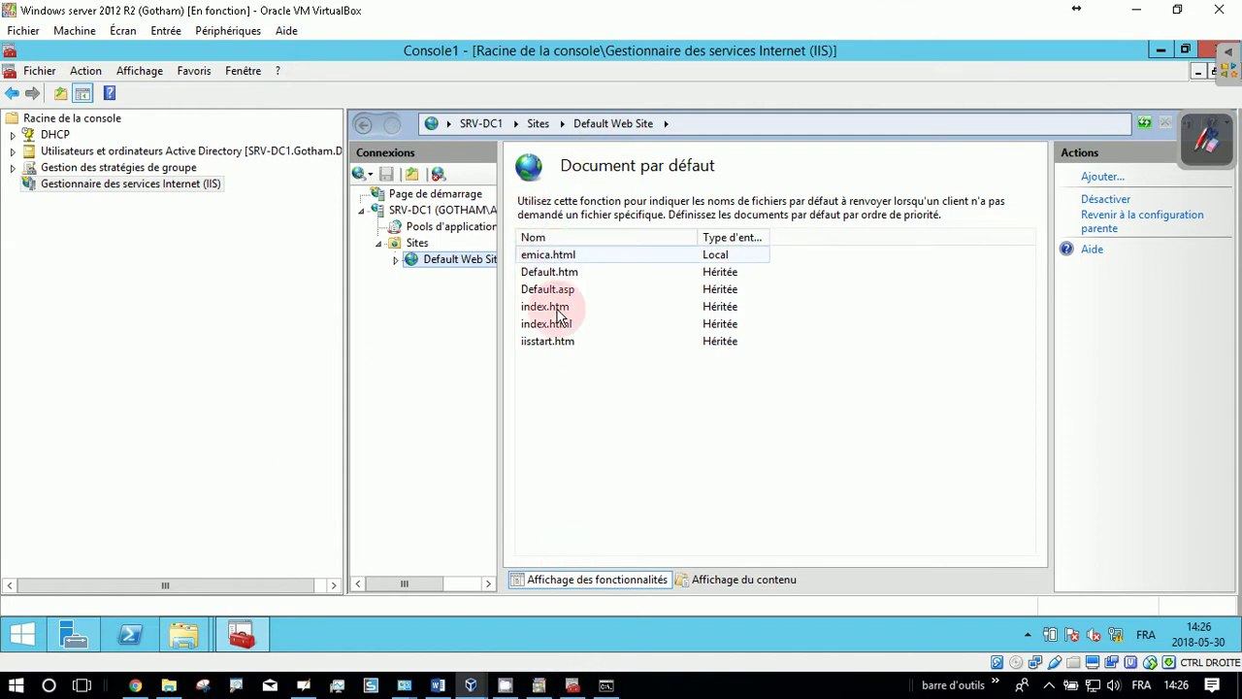
pyautogui.moveTo(474, 683)
pyautogui.click(621, 628)
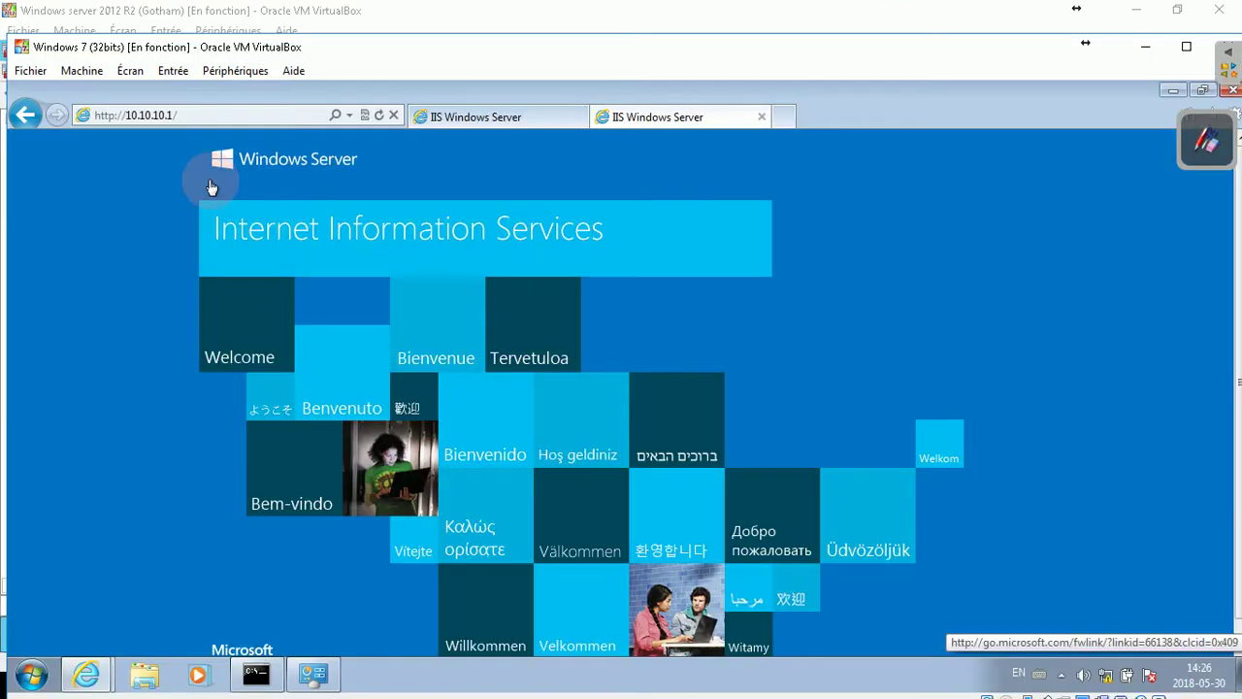
pyautogui.click(379, 117)
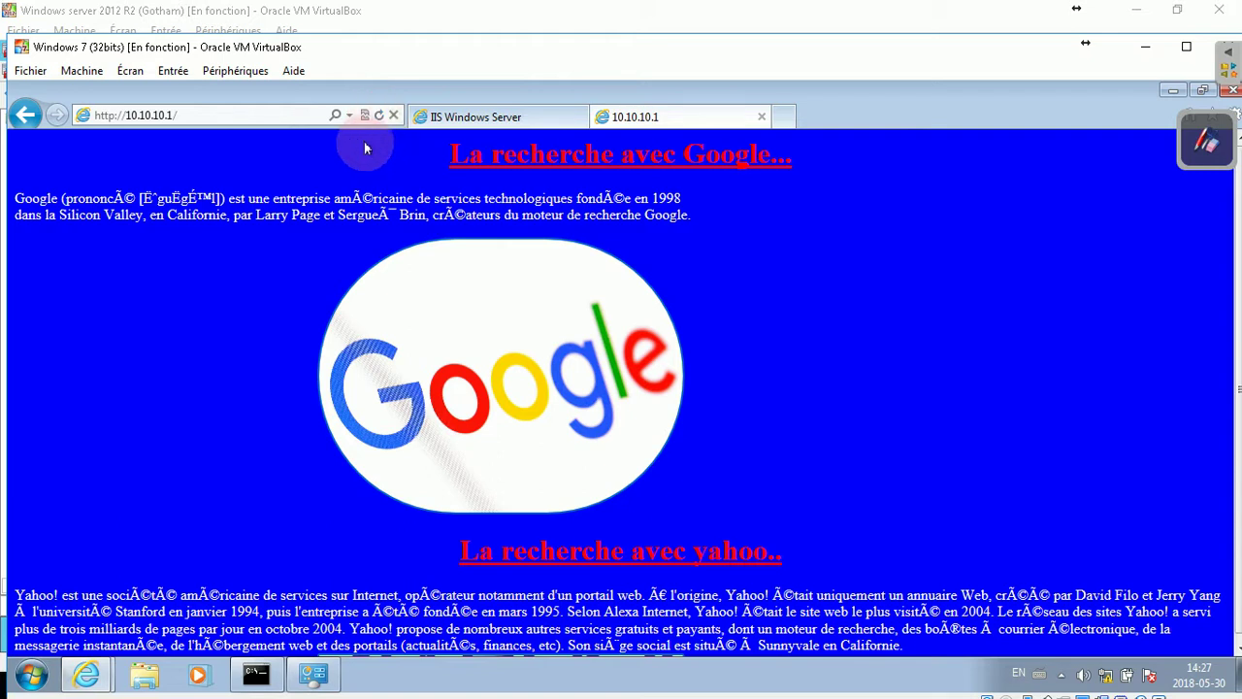
pyautogui.click(1172, 89)
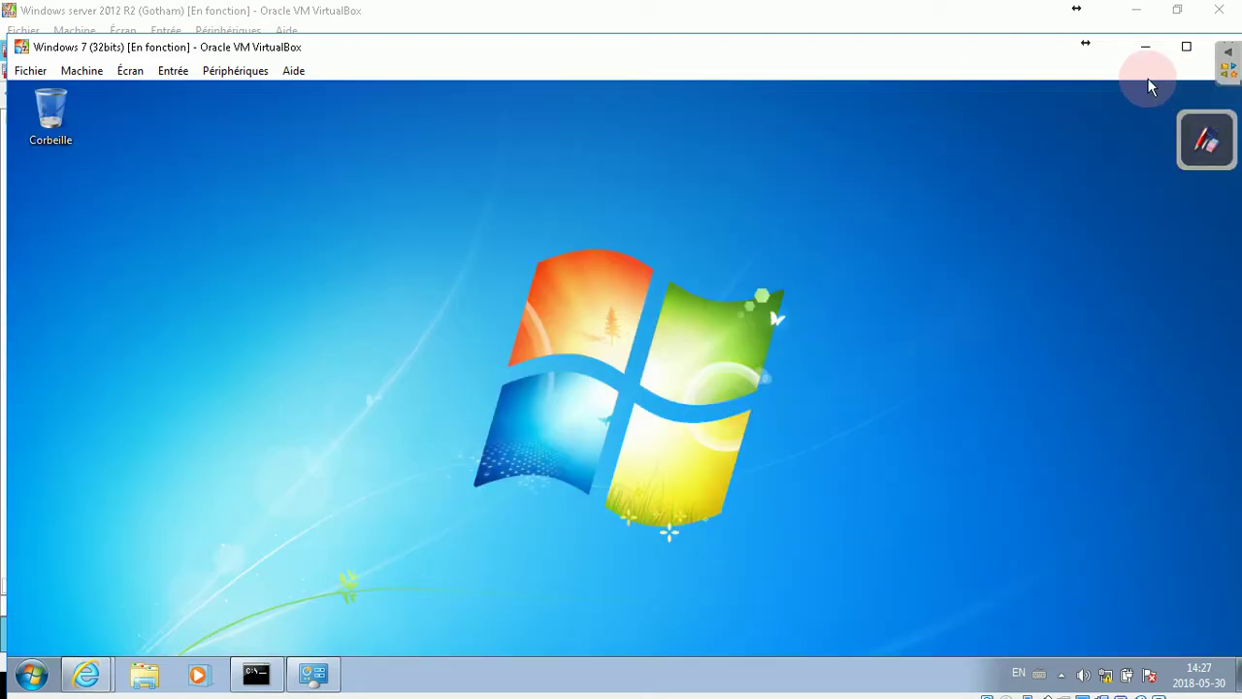
# - Switch back to the server, close the empty mon_site folder window and bring up the wwwroot folder
pyautogui.click(1144, 53)
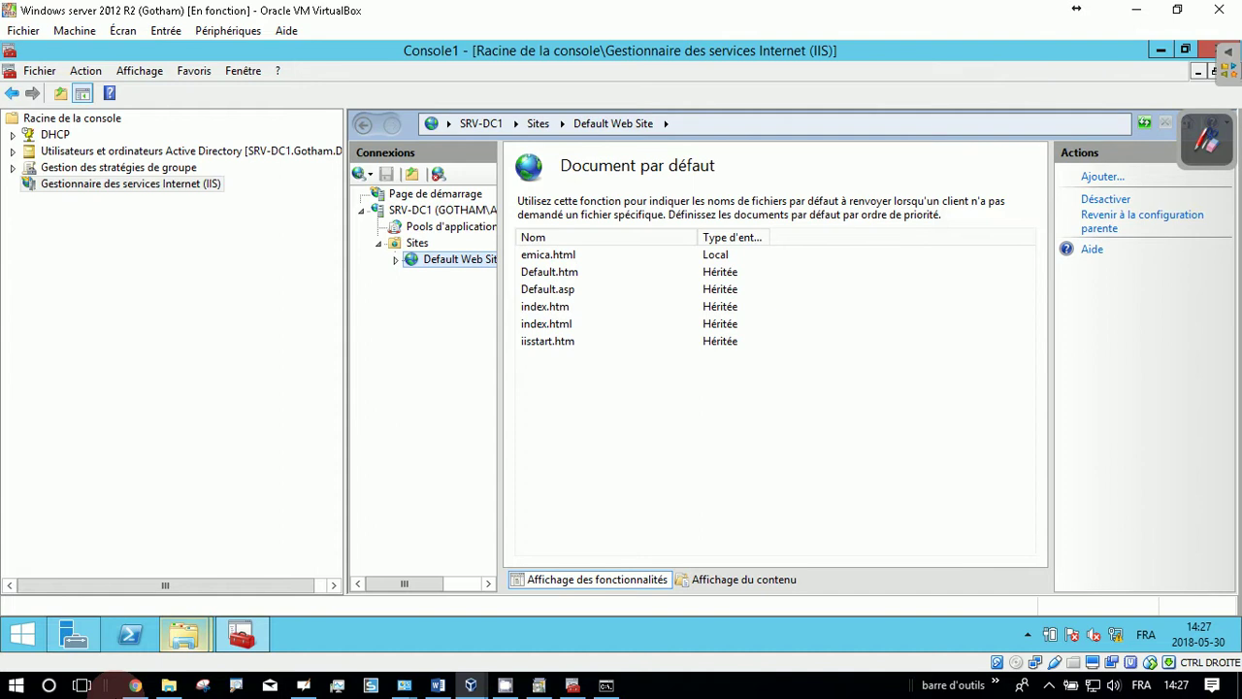
pyautogui.moveTo(183, 631)
pyautogui.click(300, 569)
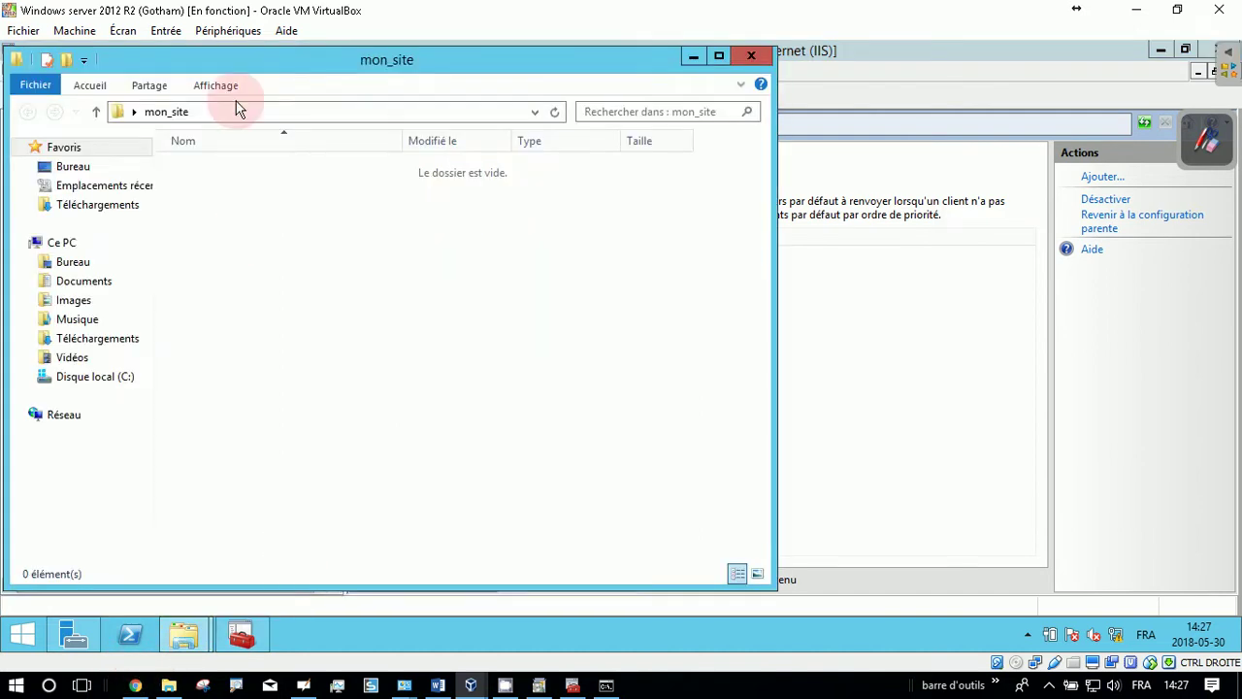
pyautogui.click(749, 56)
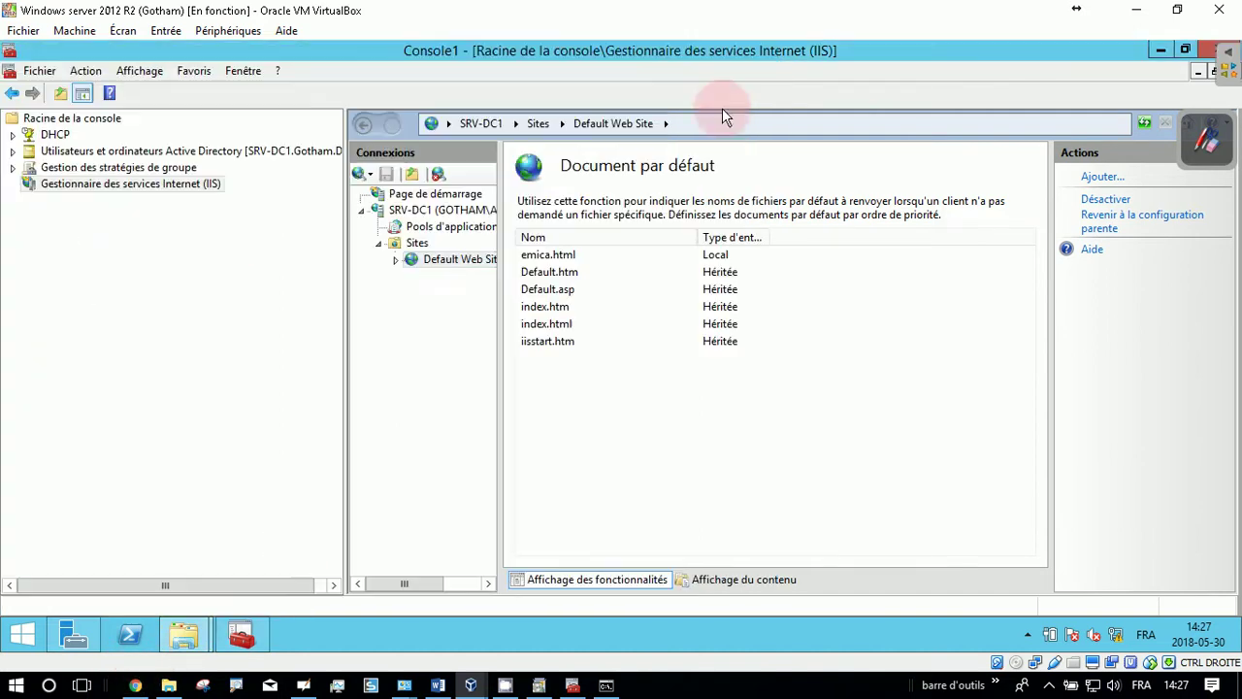
pyautogui.click(192, 639)
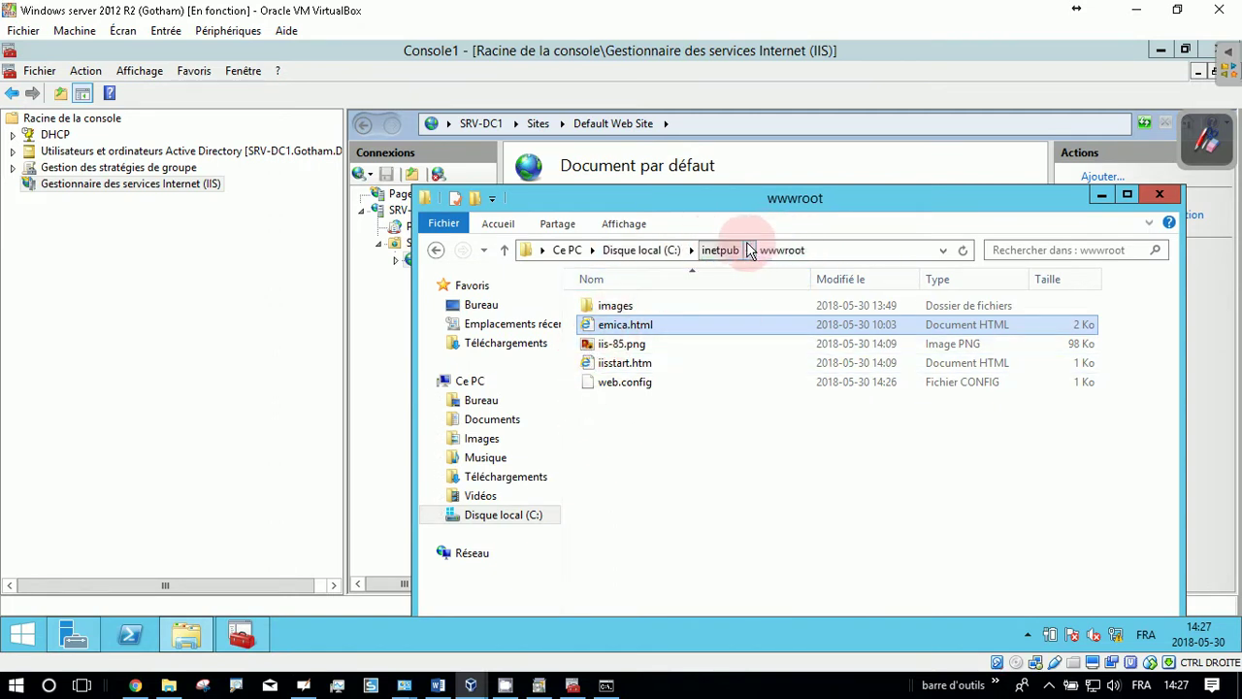
# - Cut emica.html and the images folder from the wwwroot folder
pyautogui.click(636, 324)
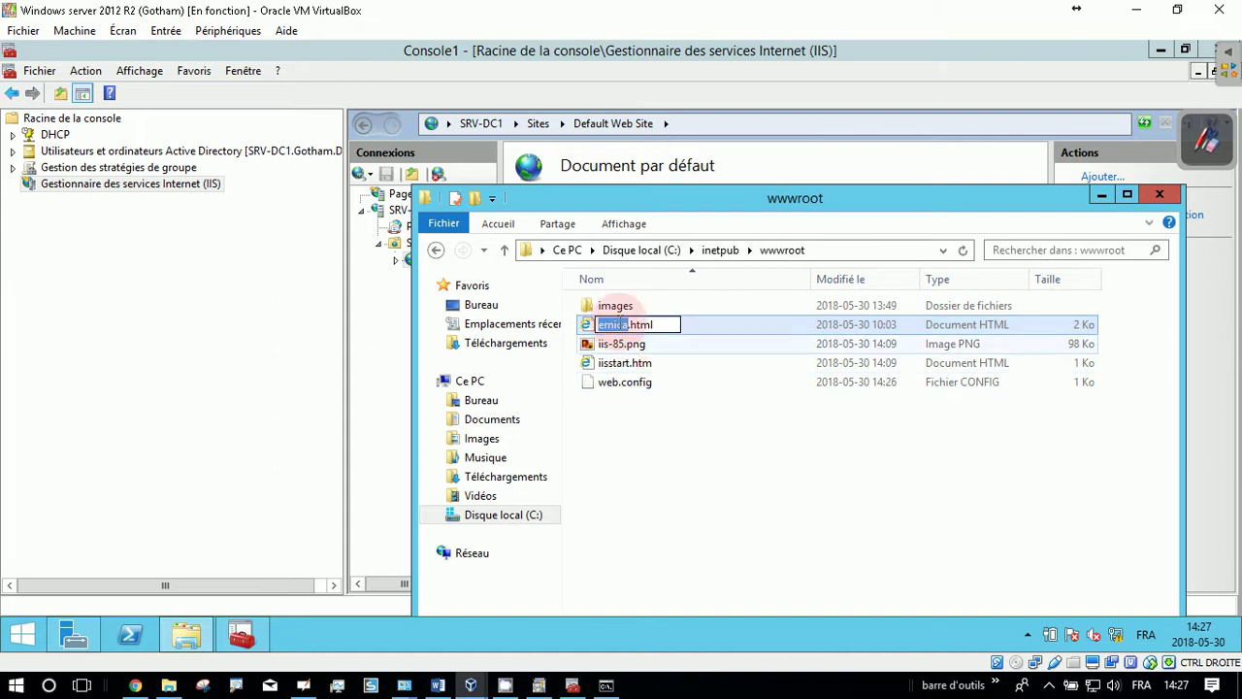
pyautogui.press('Return')
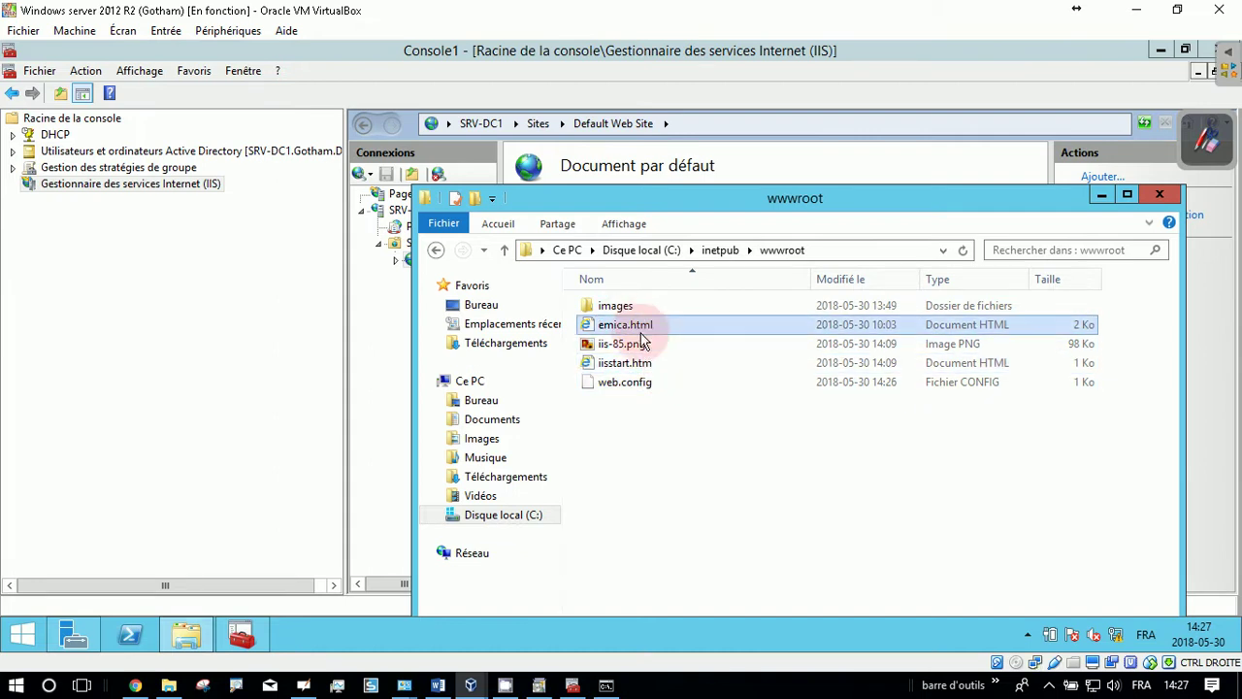
pyautogui.keyDown('ctrl'); pyautogui.click(615, 305); pyautogui.keyUp('ctrl')
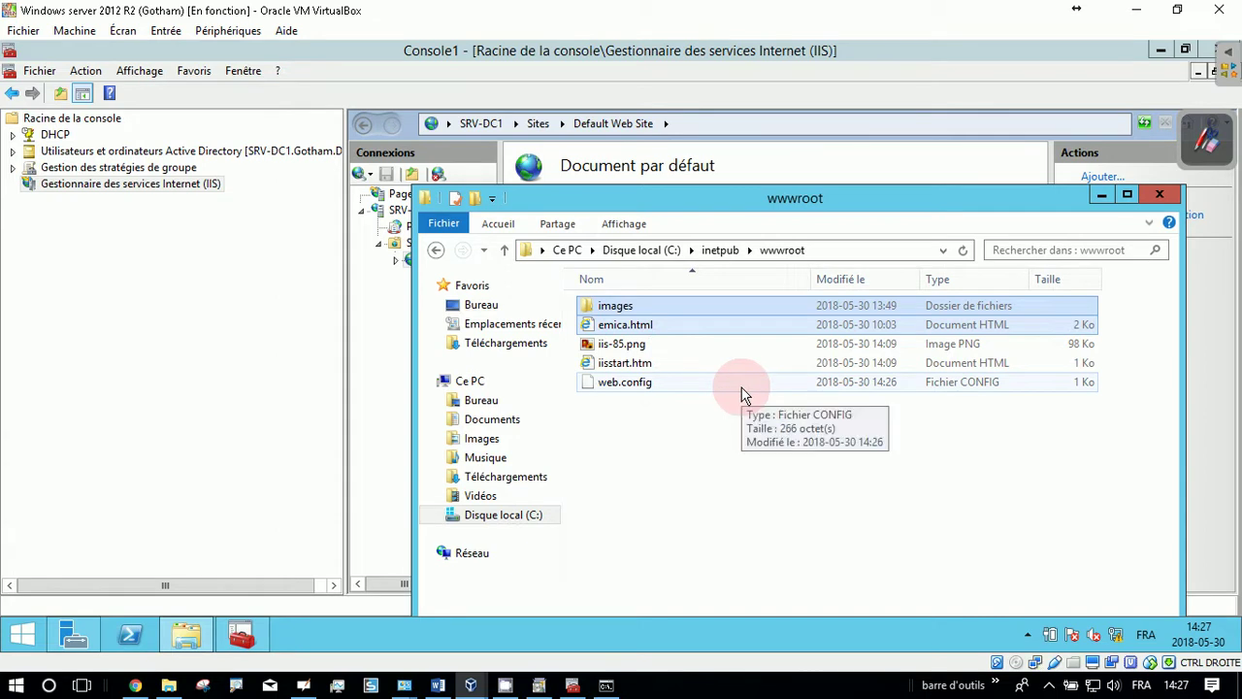
# - Go back to the inetpub folder and create a new folder there named mon_site
pyautogui.click(436, 250)
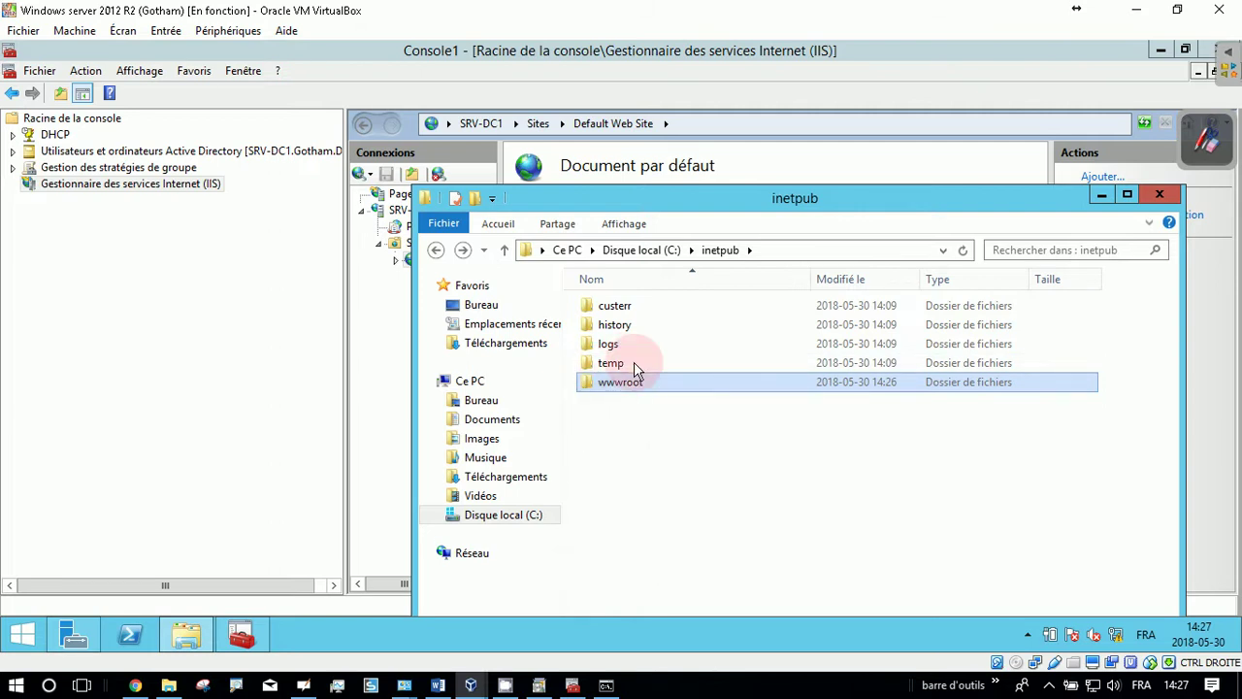
pyautogui.rightClick(616, 421)
pyautogui.moveTo(702, 389)
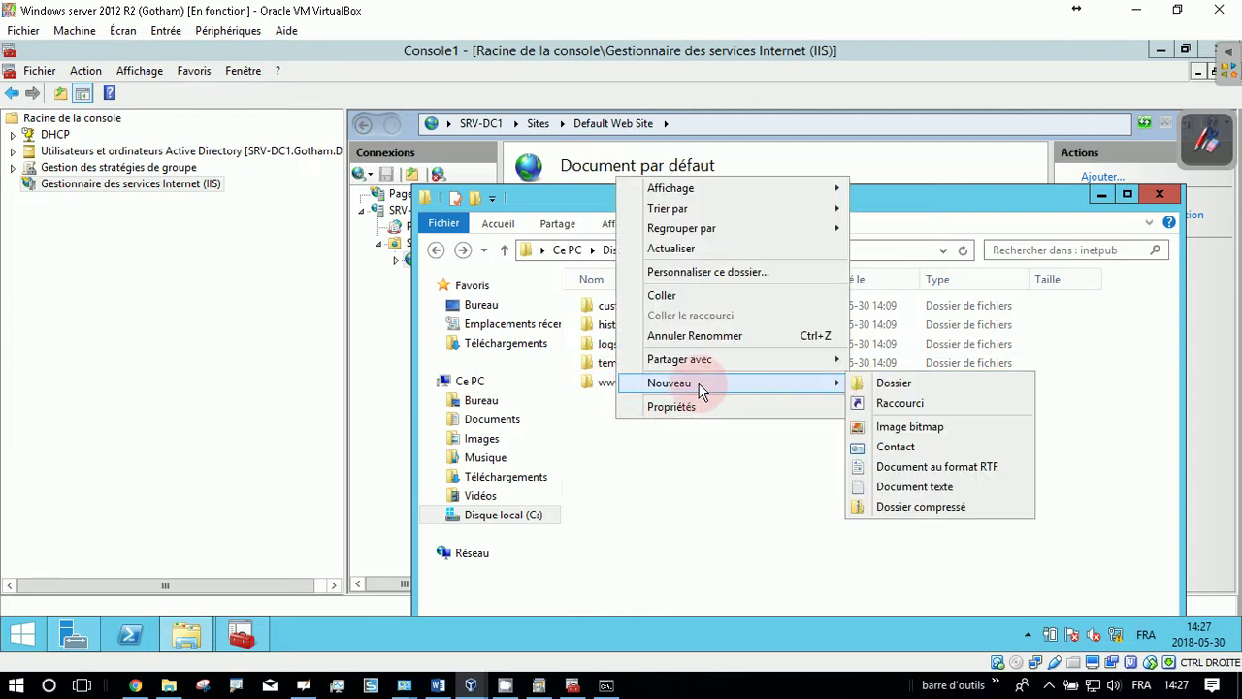
pyautogui.click(890, 383)
pyautogui.write('m')
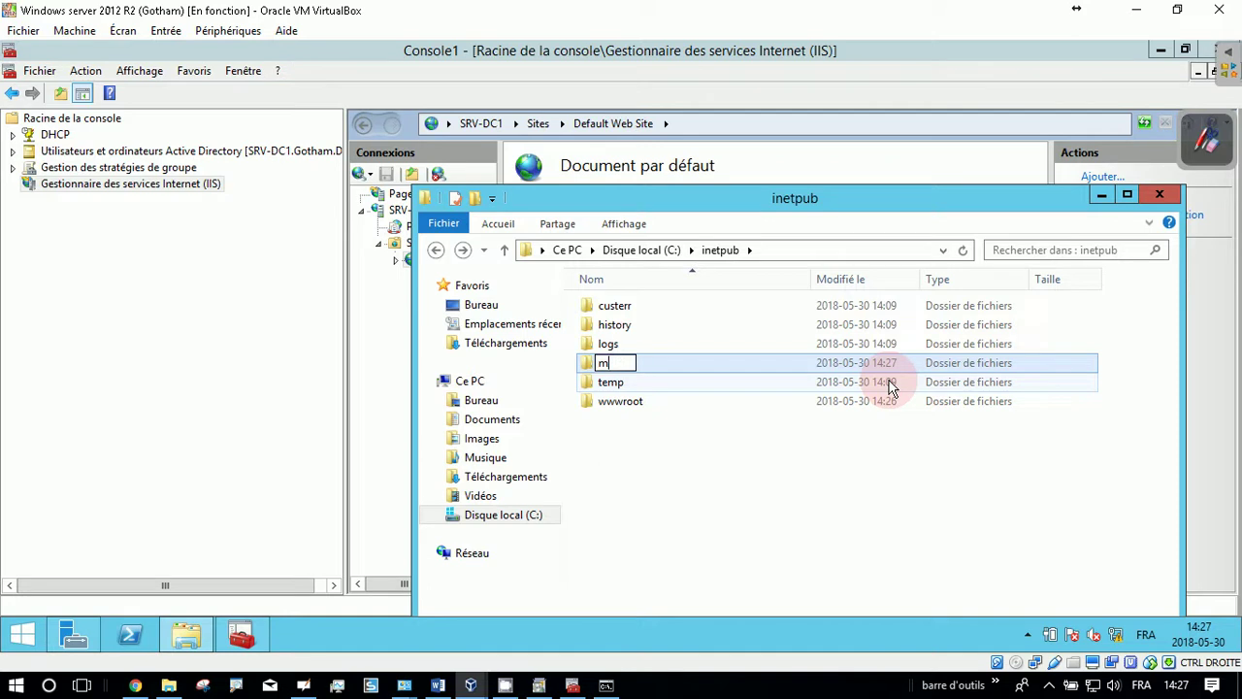
pyautogui.write('on site')
pyautogui.press('BackSpace')
pyautogui.press('BackSpace')
pyautogui.press('BackSpace')
pyautogui.press('BackSpace')
pyautogui.write('_site')
pyautogui.press('Return')
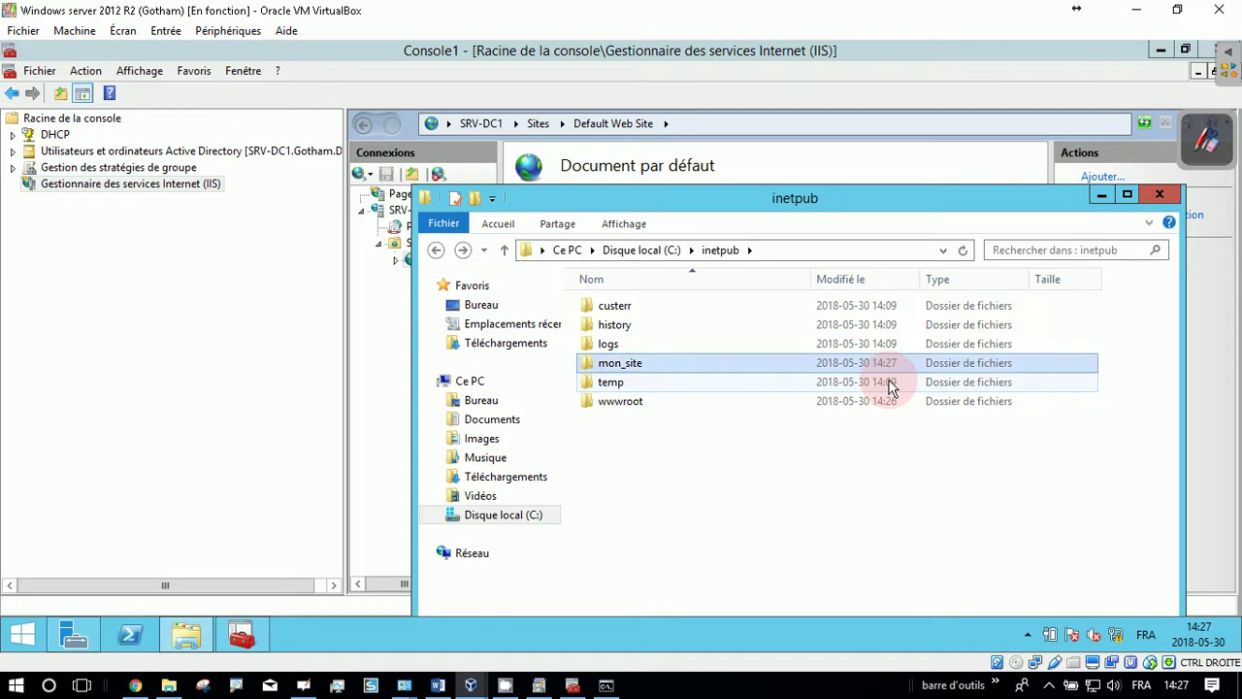
# - Paste the cut images folder and emica.html into the mon_site folder and put the folder window away
pyautogui.doubleClick(619, 367)
pyautogui.rightClick(584, 303)
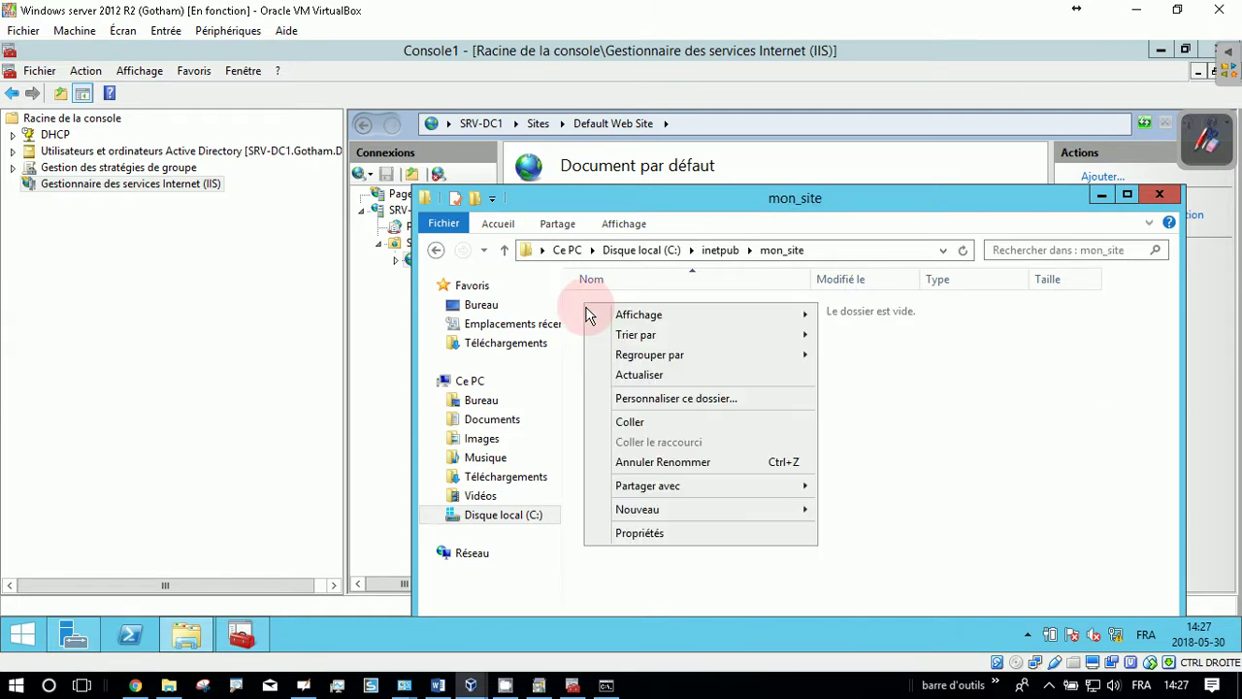
pyautogui.click(636, 419)
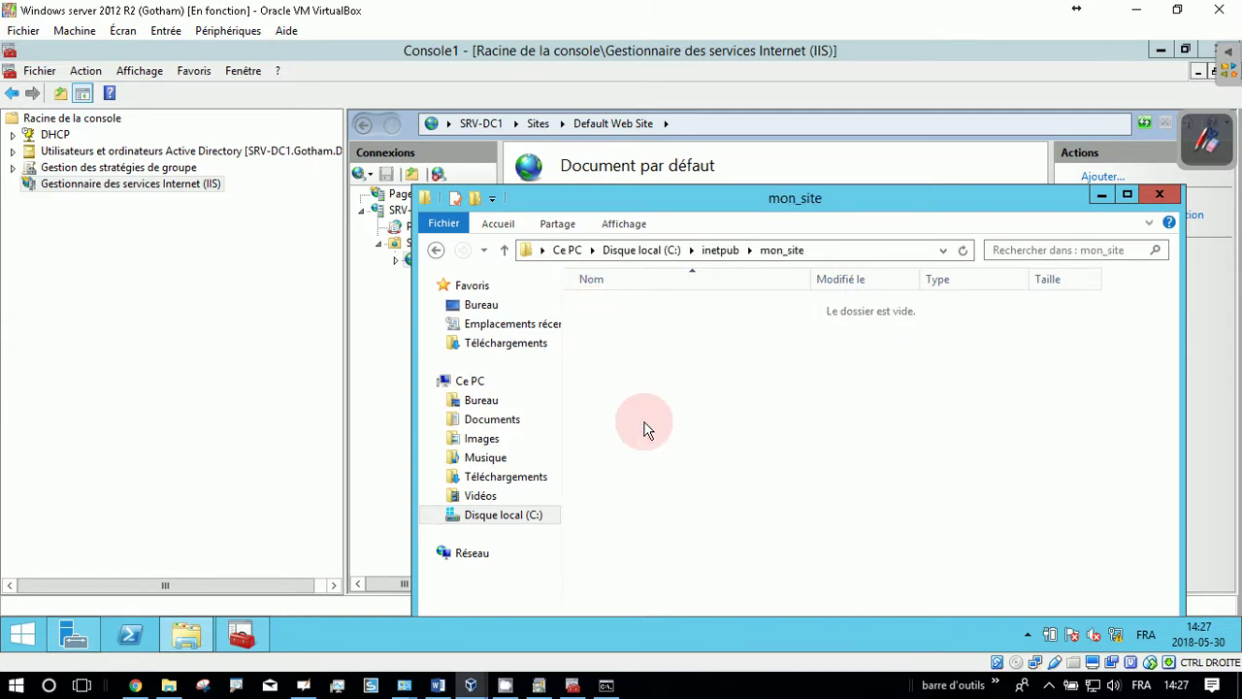
pyautogui.click(661, 502)
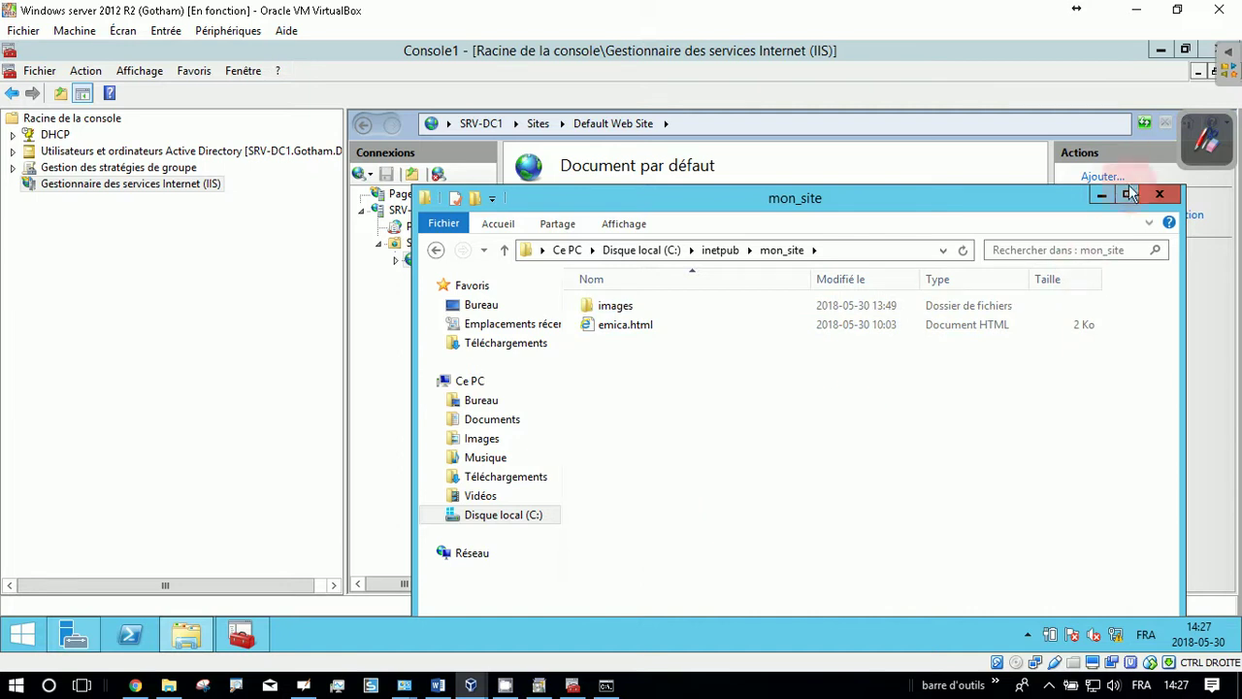
pyautogui.click(1158, 194)
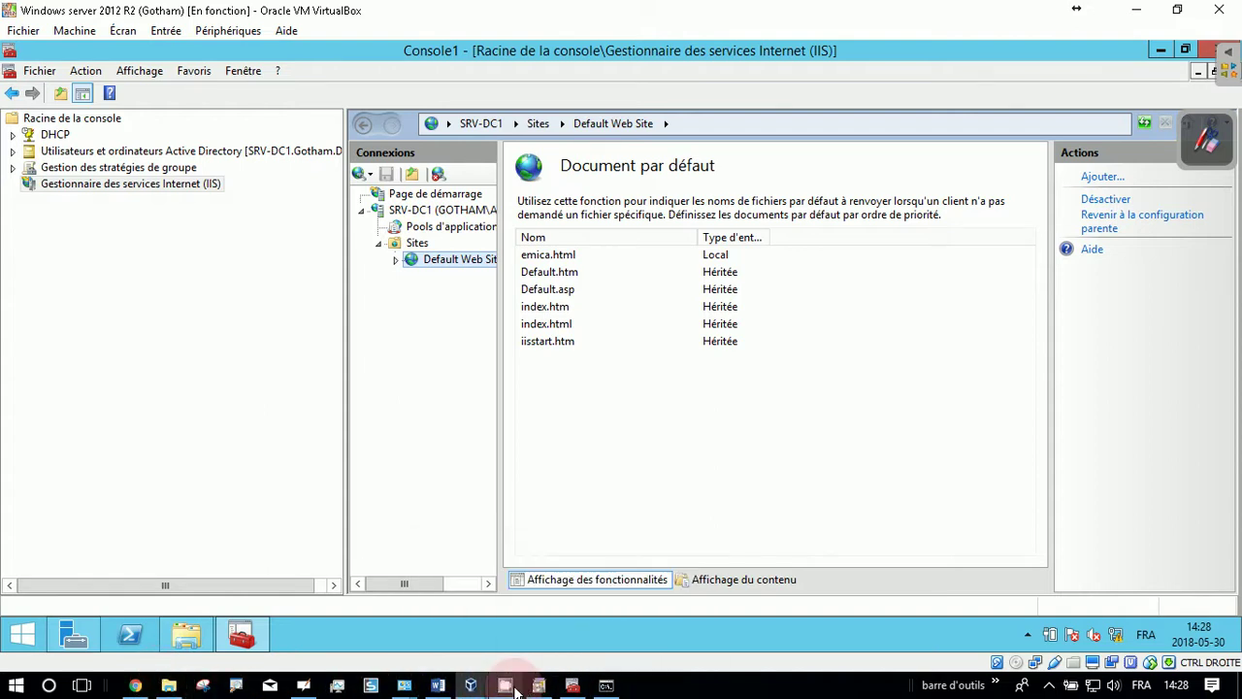
# - Switch to the OpenBoard whiteboard to review the IIS diagram, then return to the desktop
pyautogui.click(1202, 141)
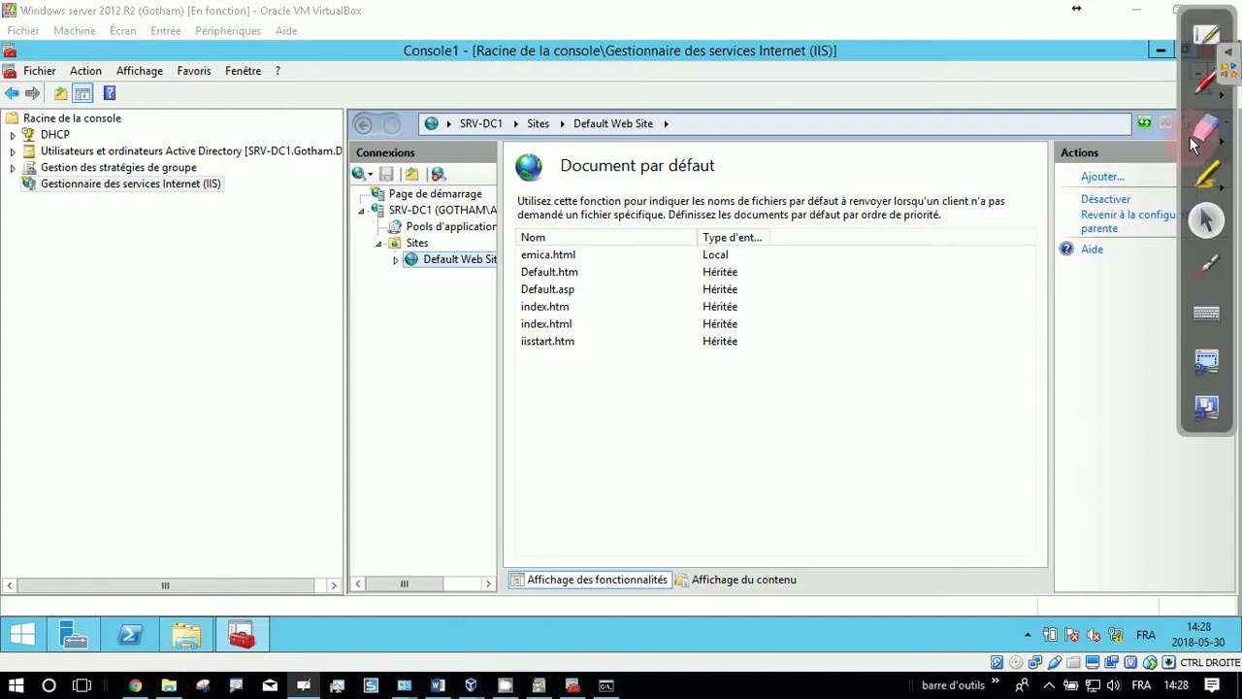
pyautogui.click(1206, 34)
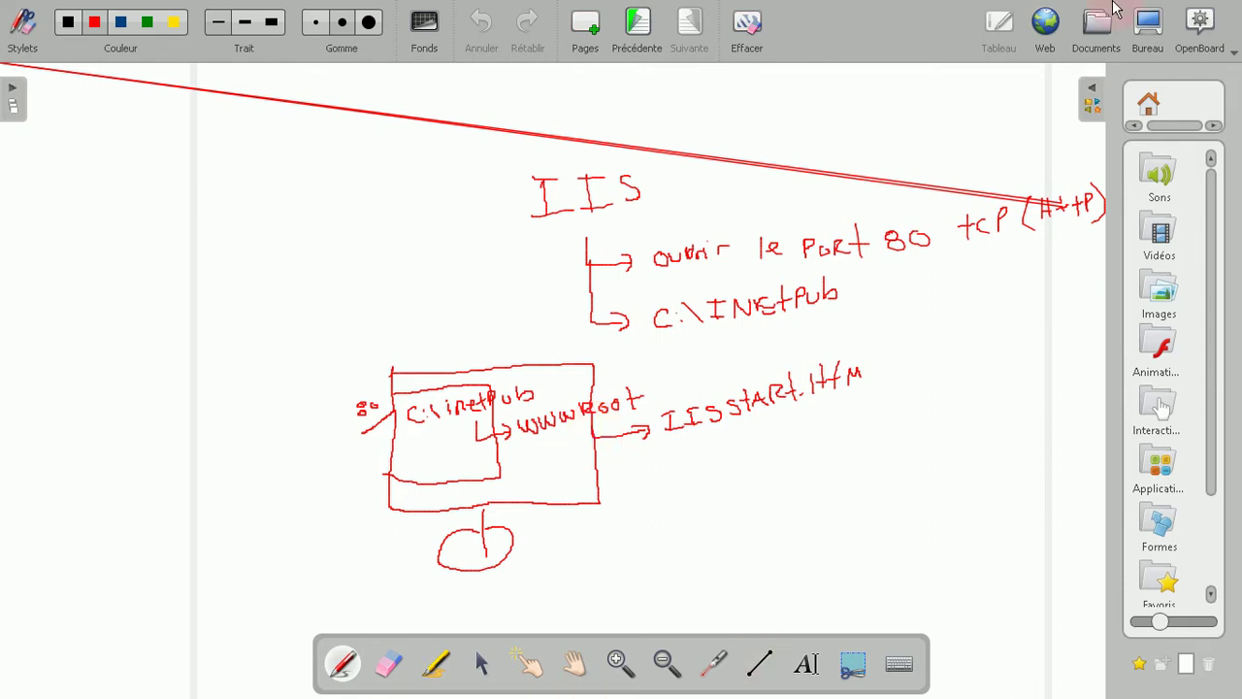
pyautogui.click(1148, 29)
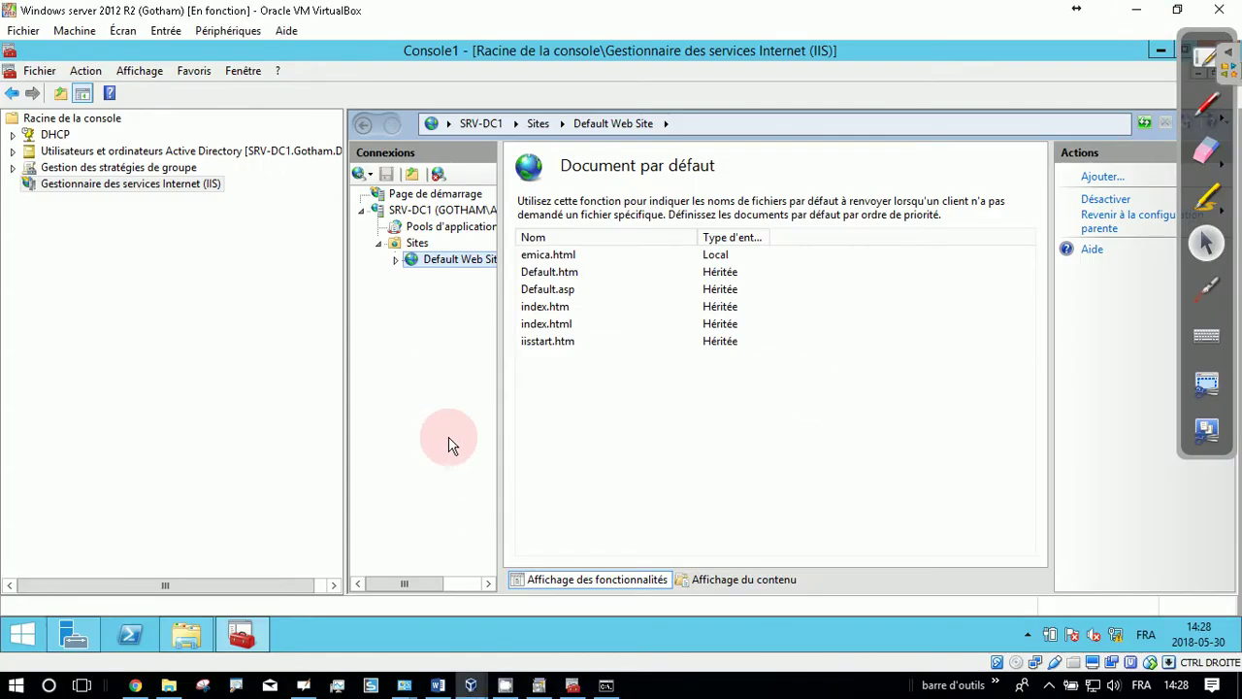
pyautogui.click(471, 685)
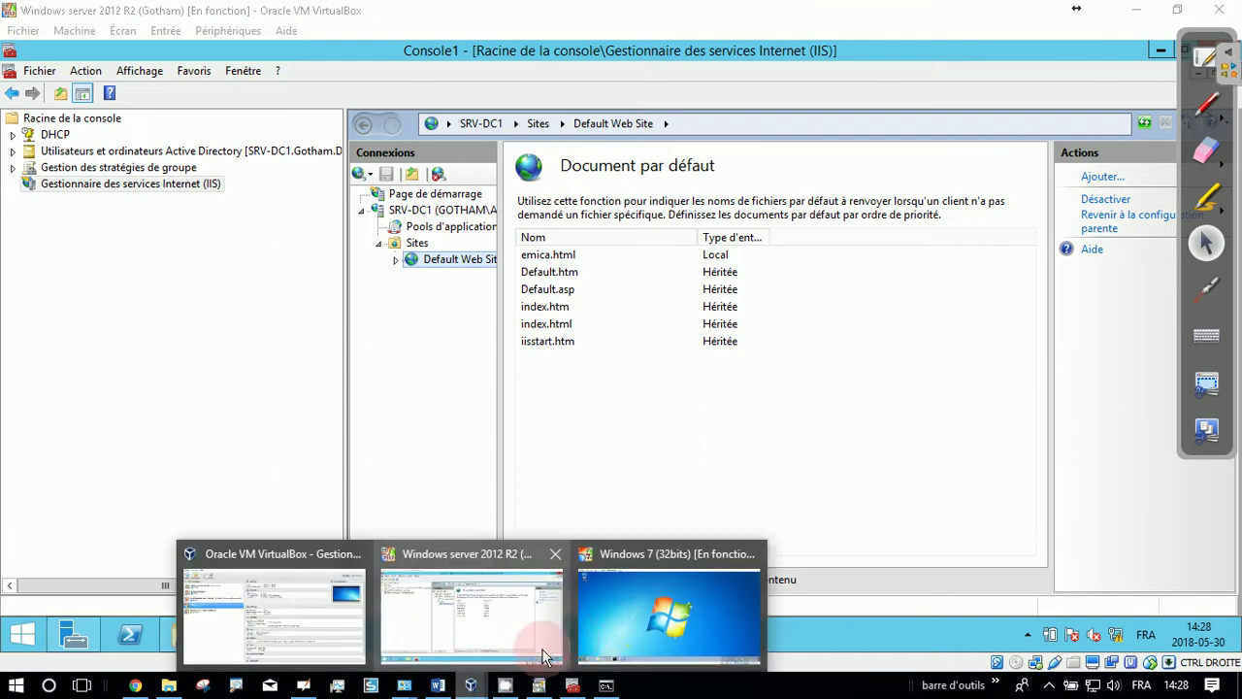
pyautogui.click(628, 621)
pyautogui.moveTo(87, 674)
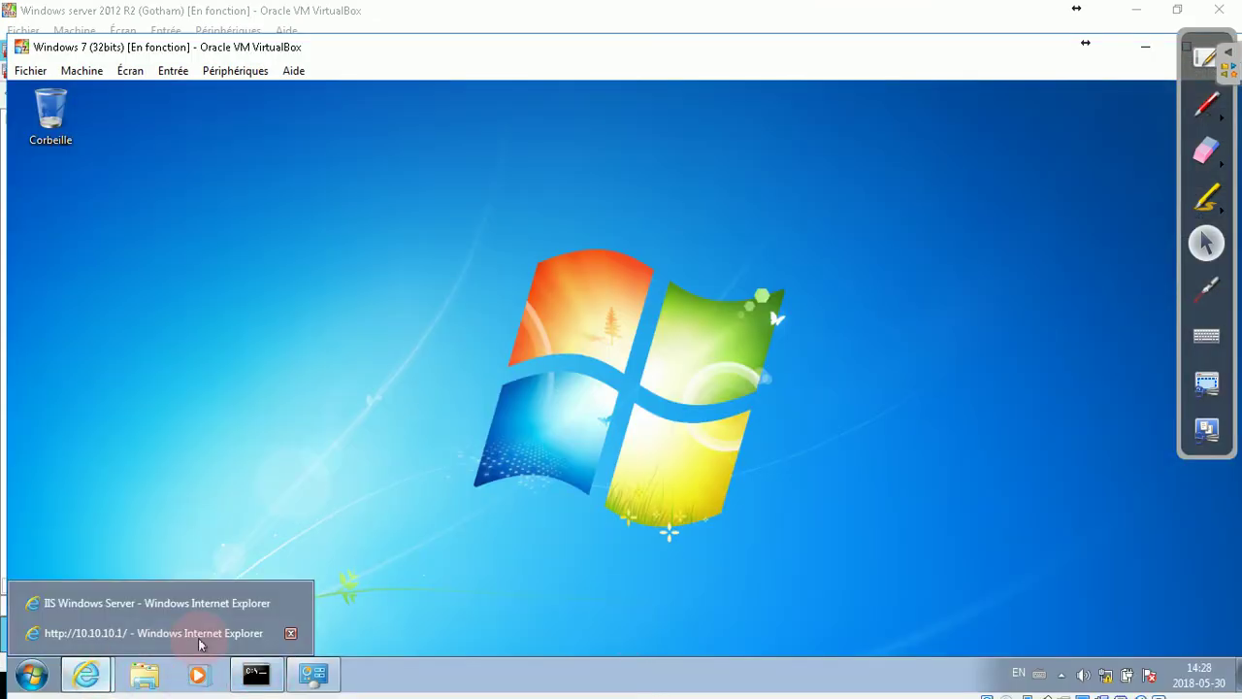
pyautogui.click(229, 636)
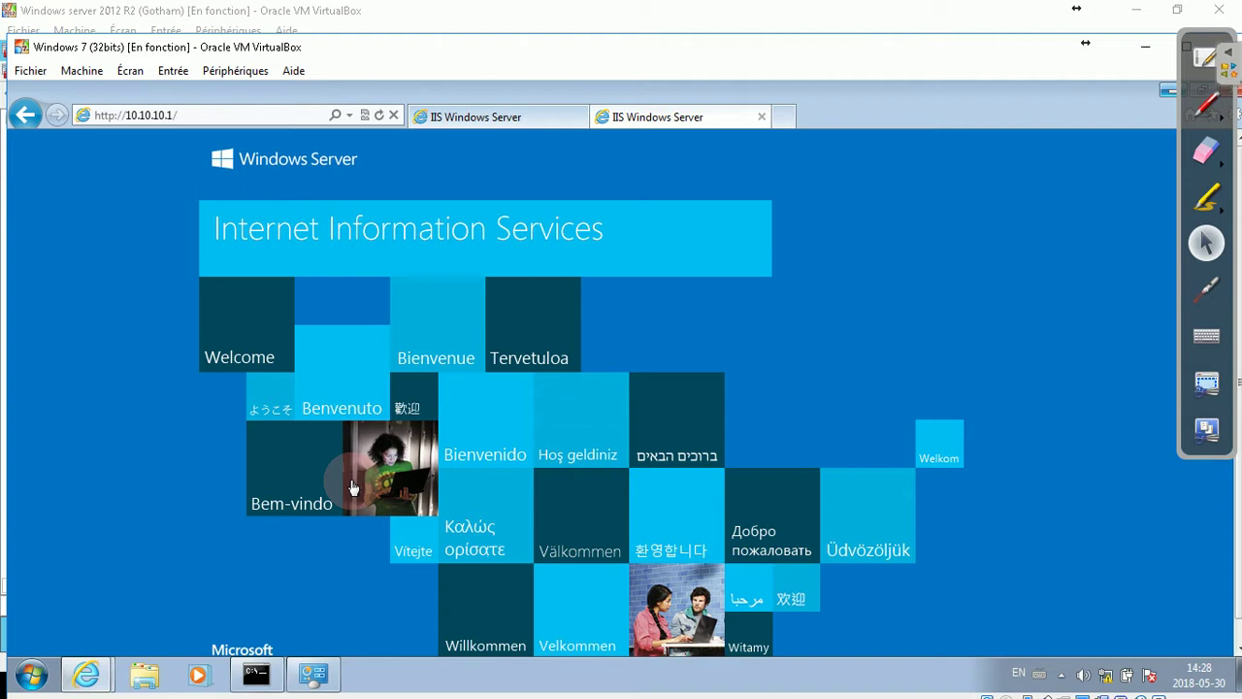
pyautogui.click(108, 682)
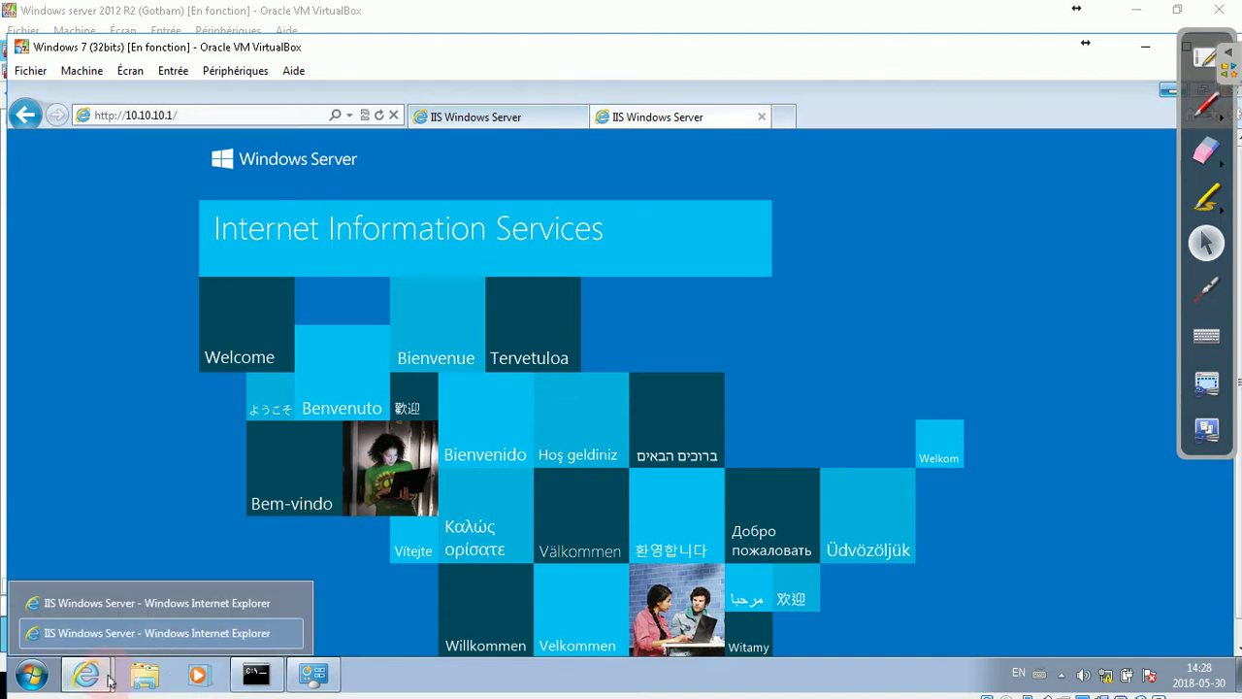
pyautogui.click(1145, 45)
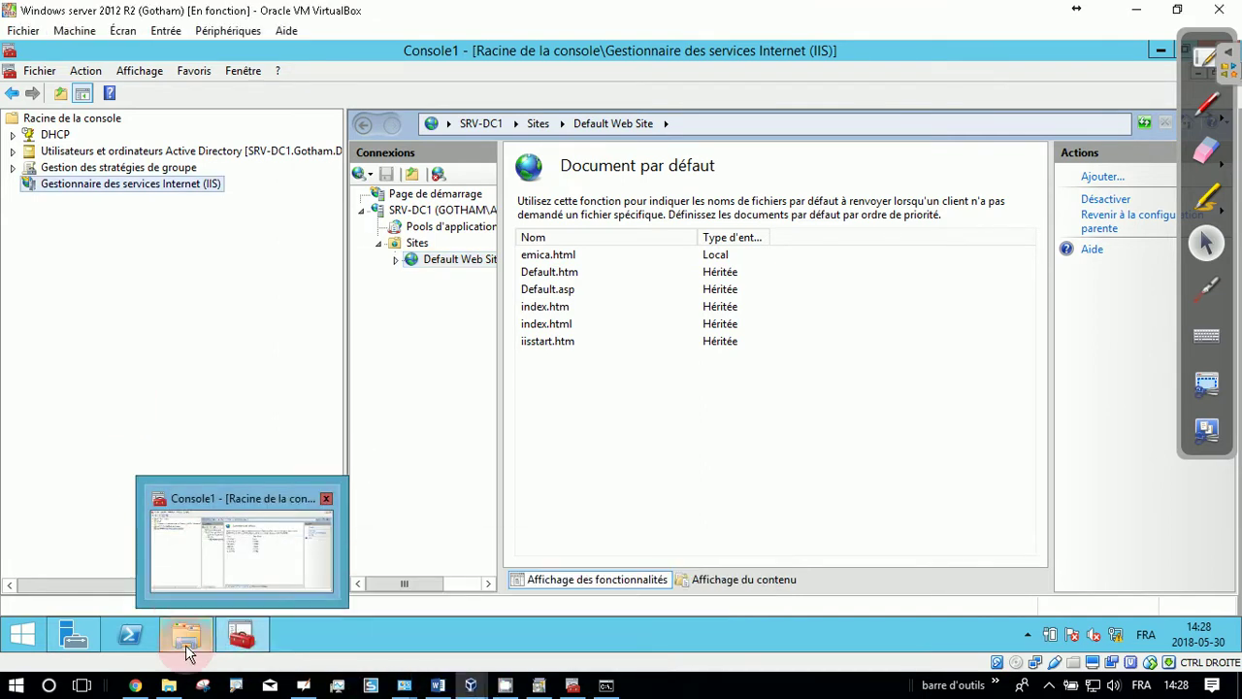
# - Check the contents of wwwroot and locate mon_site in the server's inetpub folder, then minimize the folder window
pyautogui.click(185, 638)
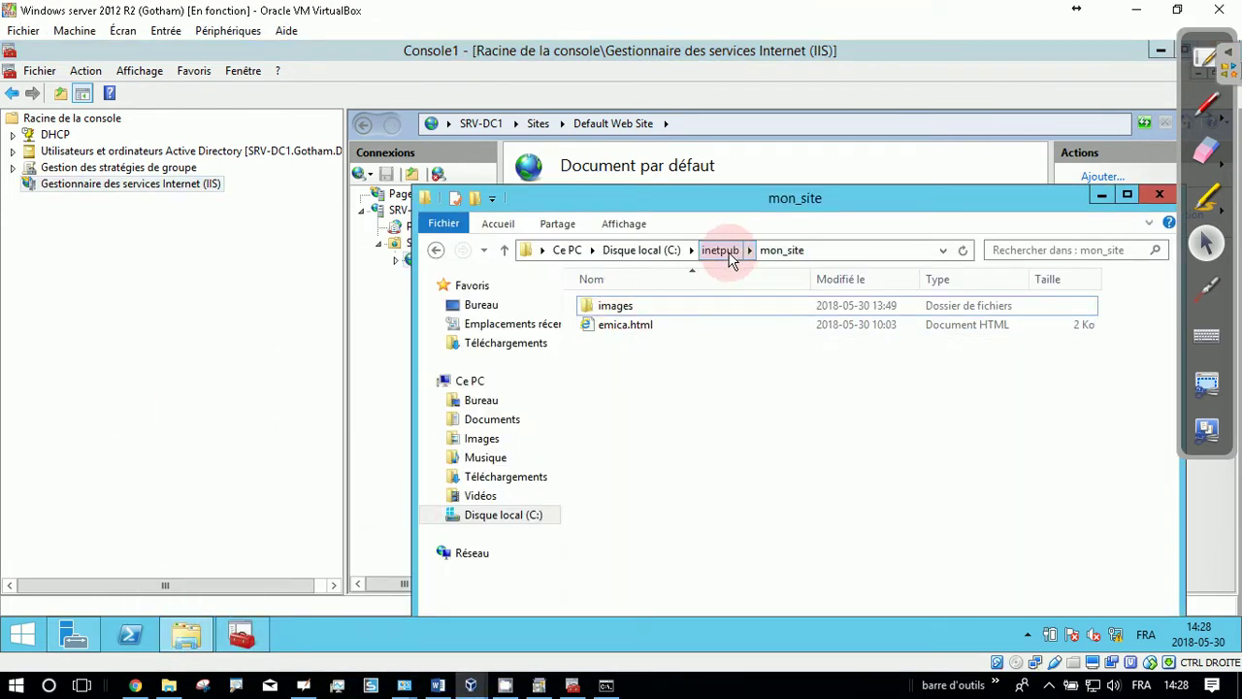
pyautogui.click(729, 255)
pyautogui.doubleClick(610, 400)
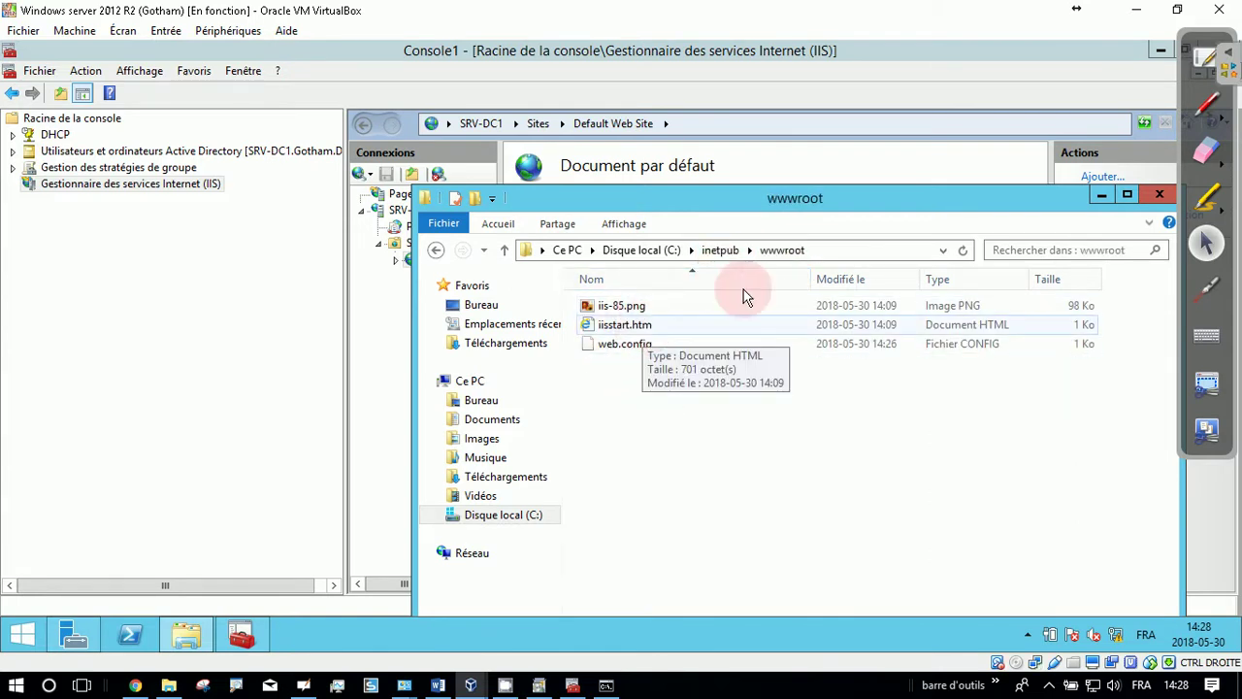
pyautogui.click(730, 251)
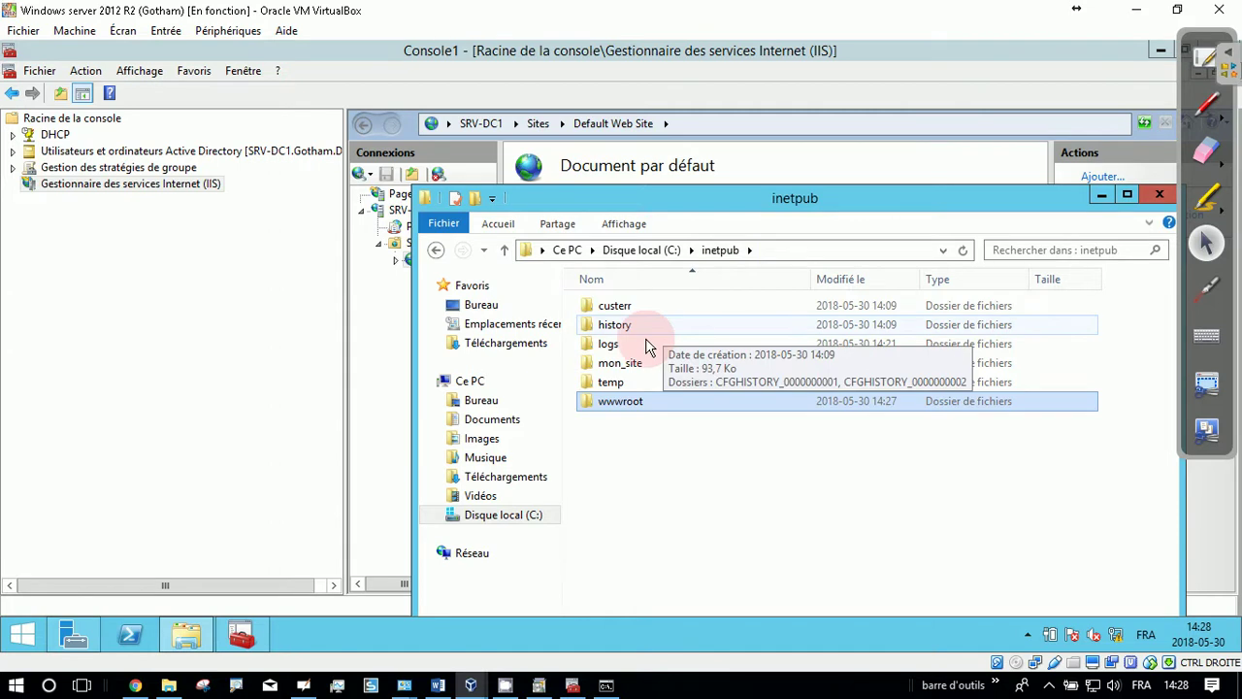
pyautogui.click(621, 365)
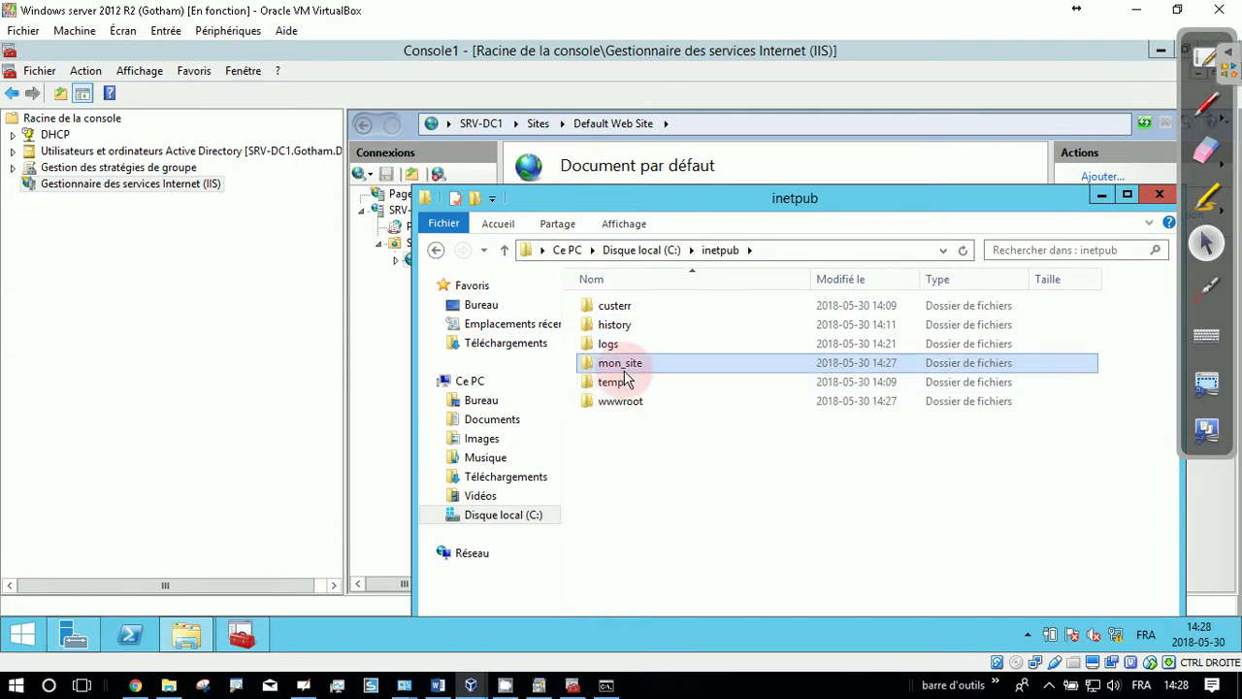
pyautogui.moveTo(650, 372)
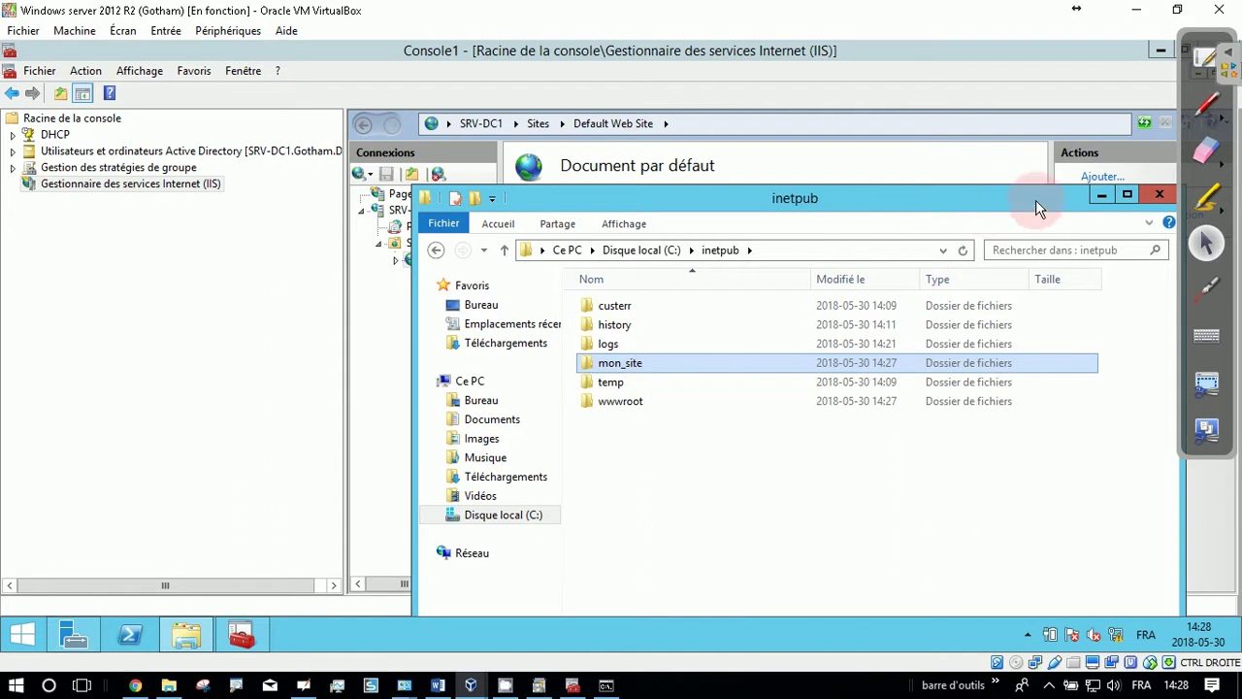
pyautogui.click(1101, 195)
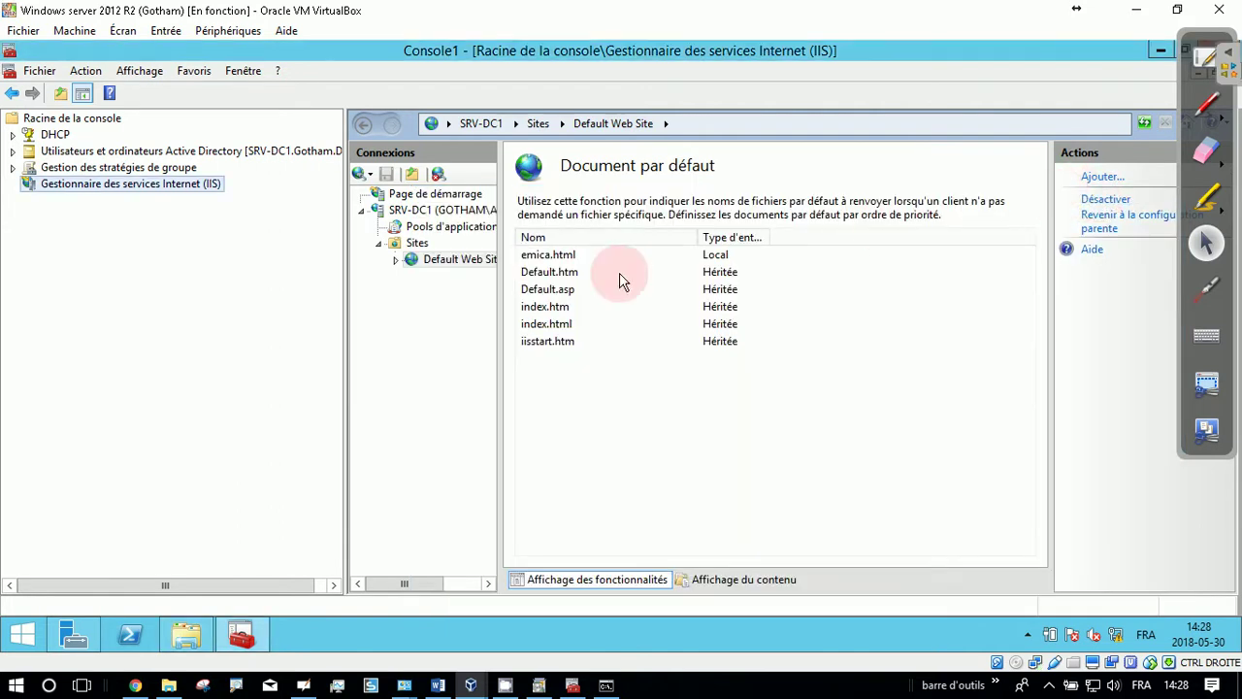
# - Start adding a new website under Sites on SRV-DC1 and name it "mon site test"
pyautogui.click(404, 242)
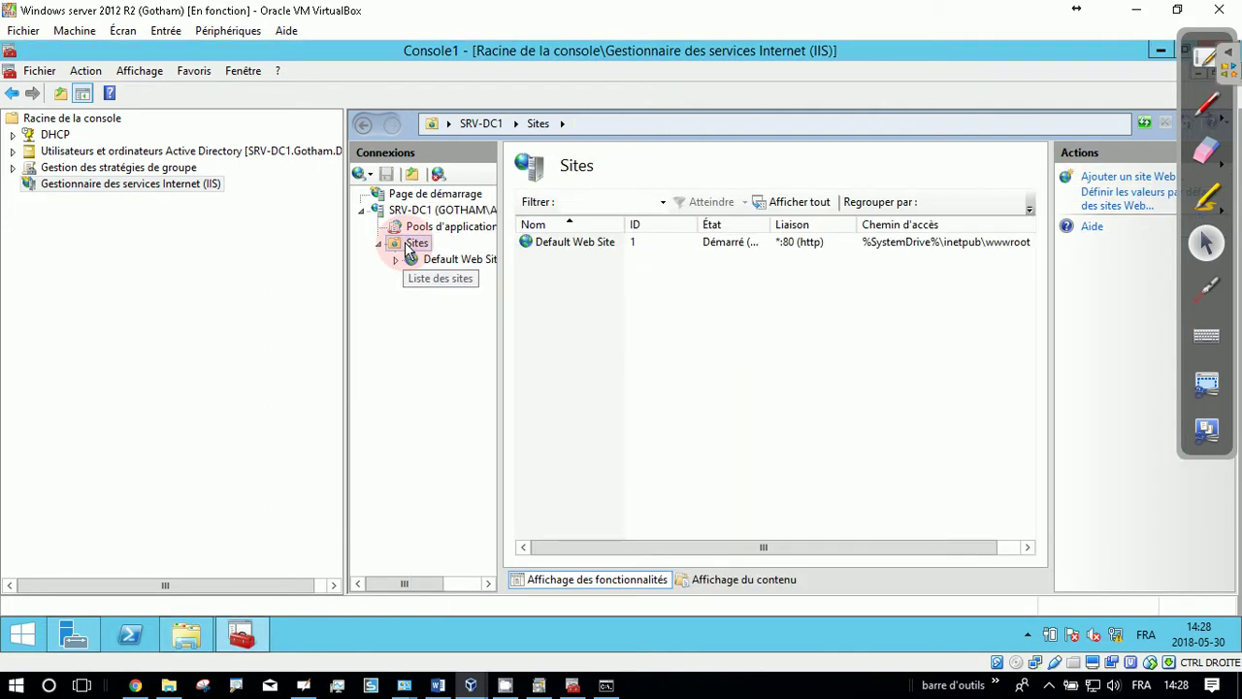
pyautogui.rightClick(405, 242)
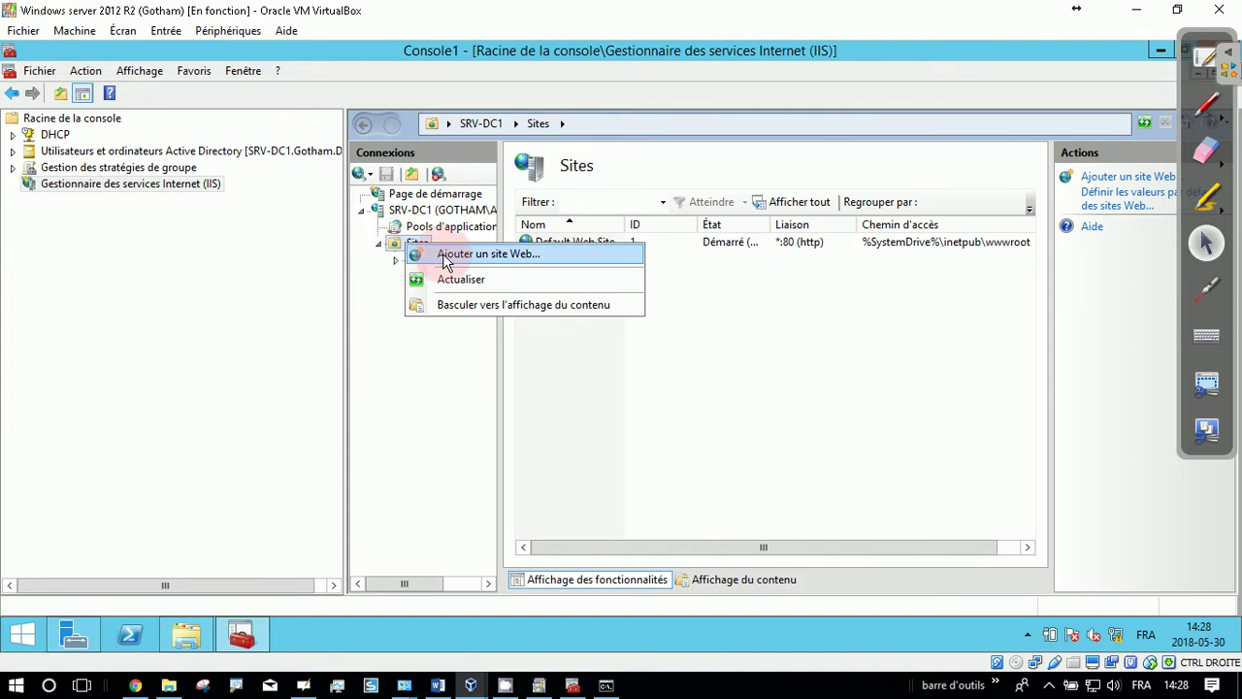
pyautogui.click(445, 260)
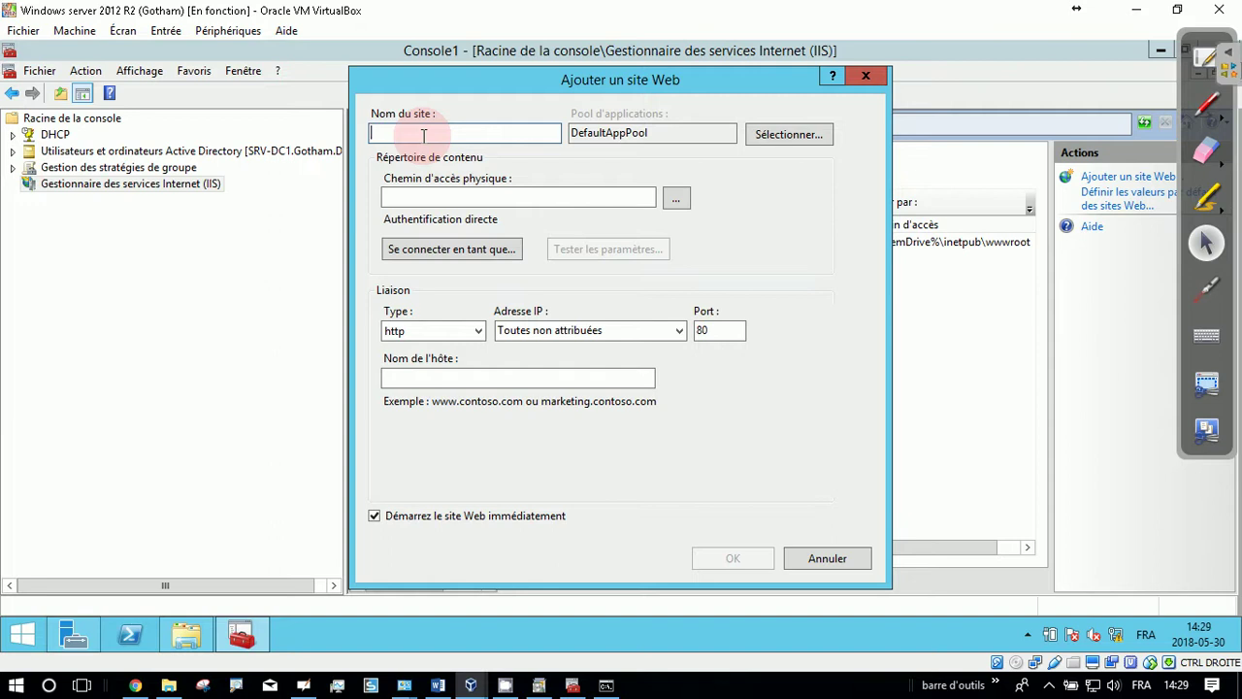
pyautogui.write('mon site test')
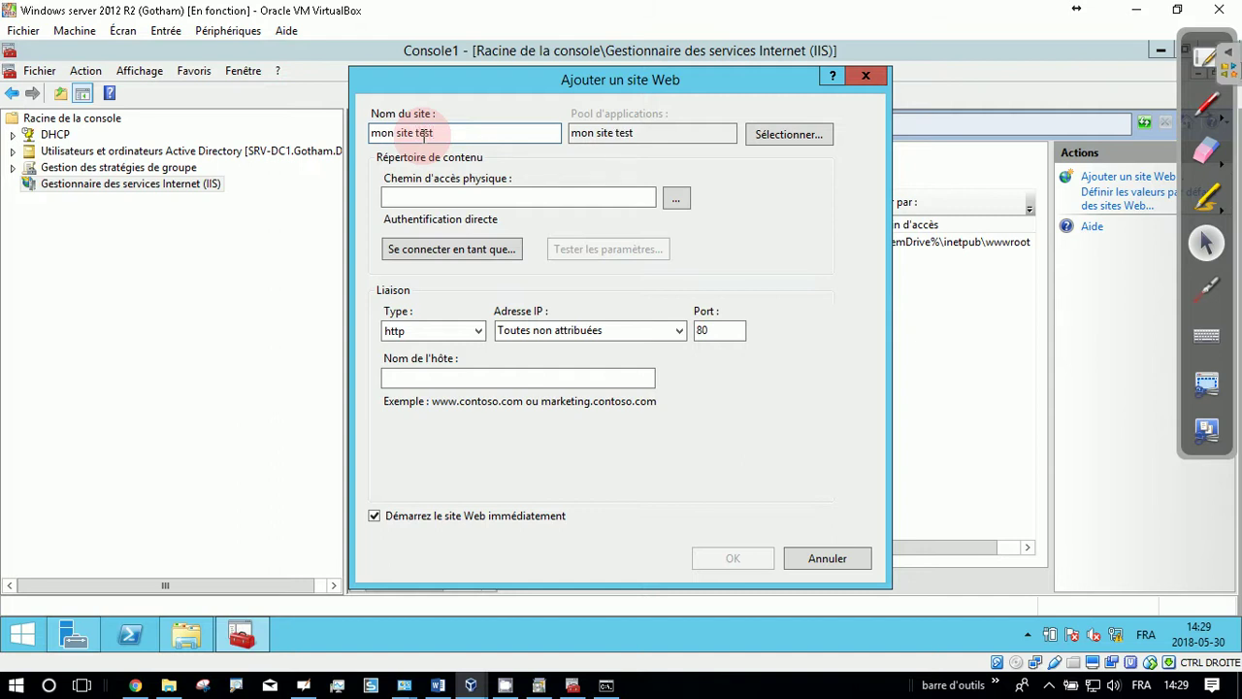
# - Set the new website's physical path to the mon_site folder, C:\inetpub\mon_site
pyautogui.click(463, 198)
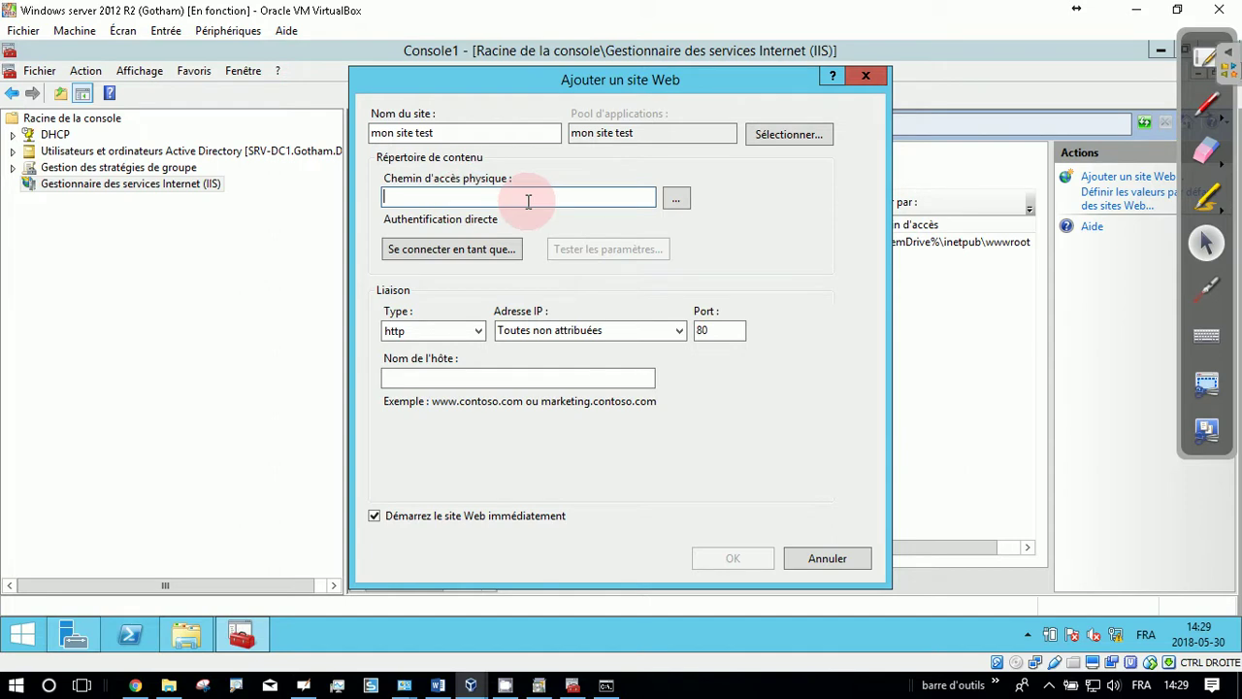
pyautogui.click(676, 198)
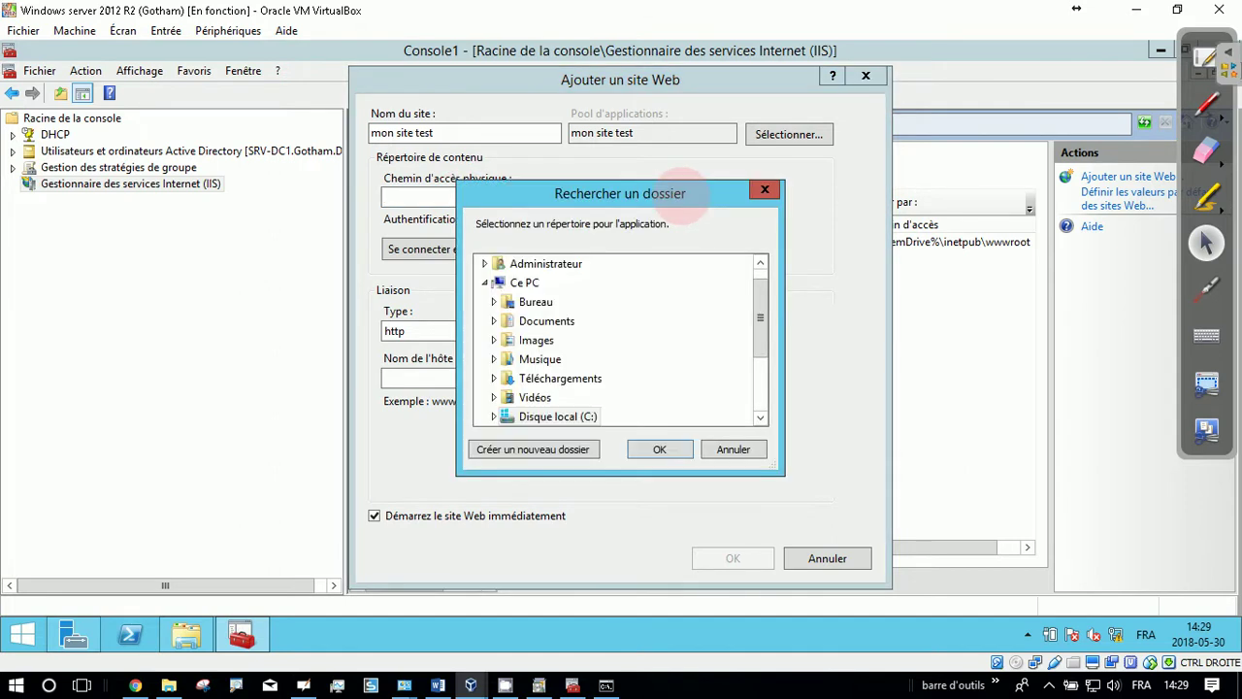
pyautogui.doubleClick(551, 416)
pyautogui.scroll(-2, 545, 361)
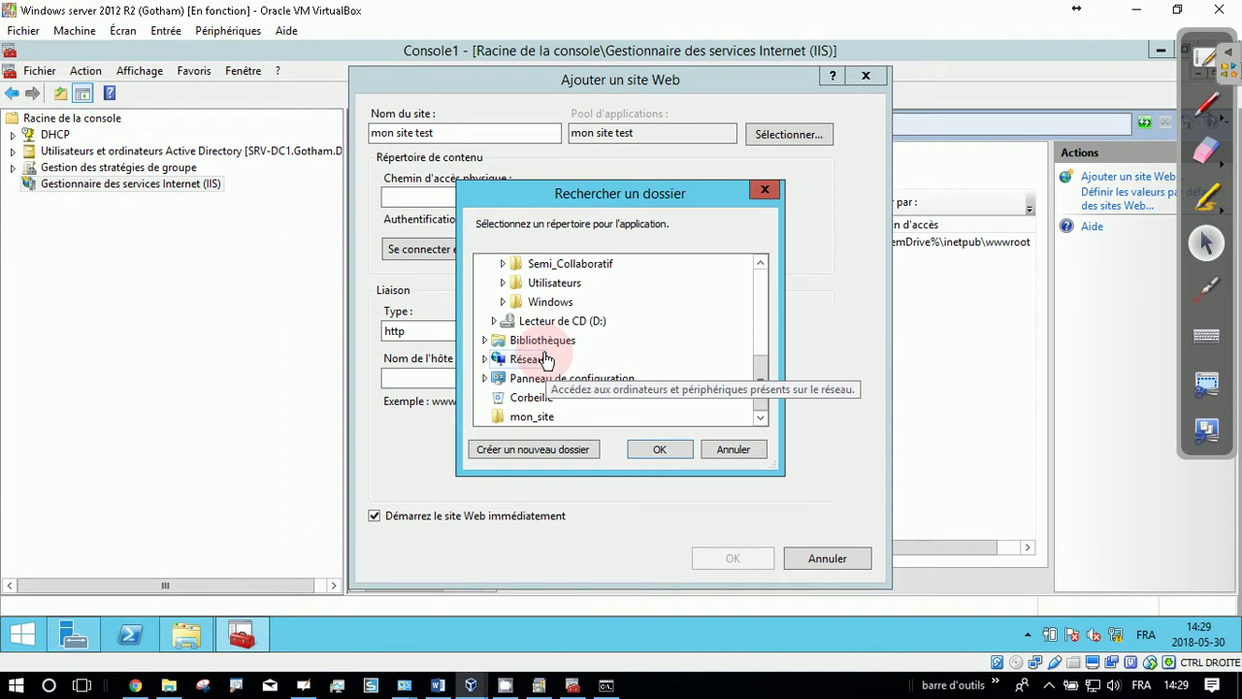
pyautogui.scroll(1, 546, 361)
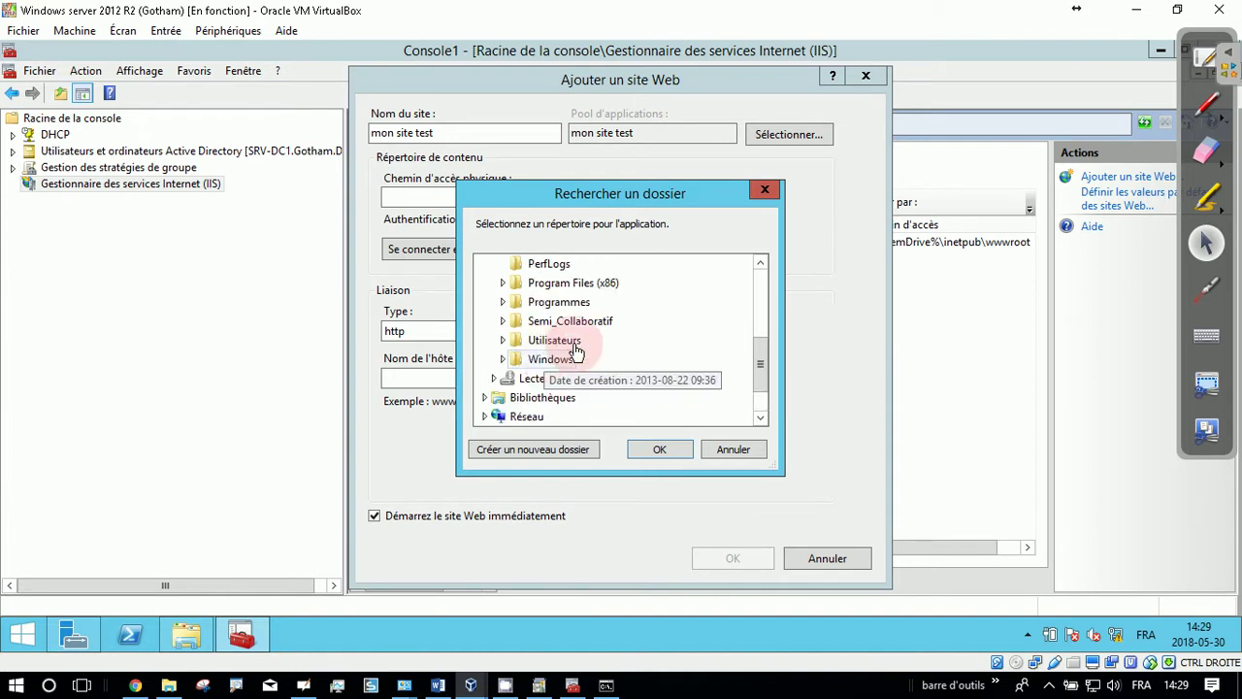
pyautogui.moveTo(766, 373); pyautogui.dragTo(766, 347)
pyautogui.doubleClick(519, 321)
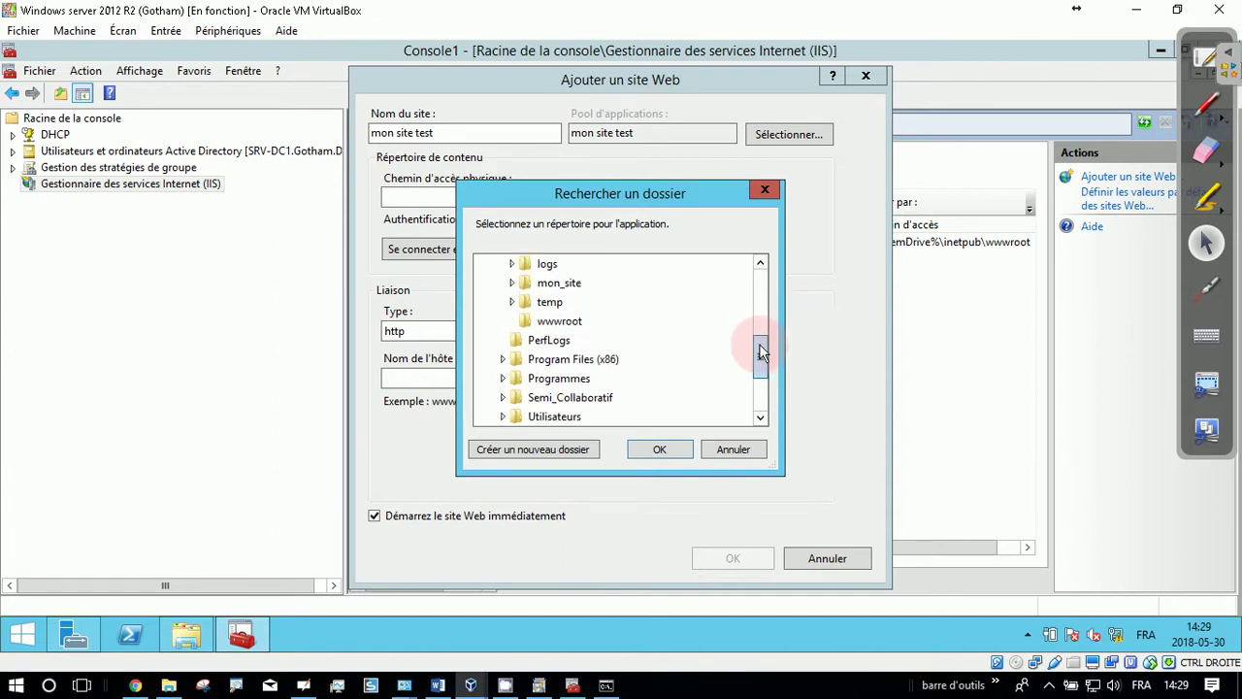
pyautogui.click(560, 326)
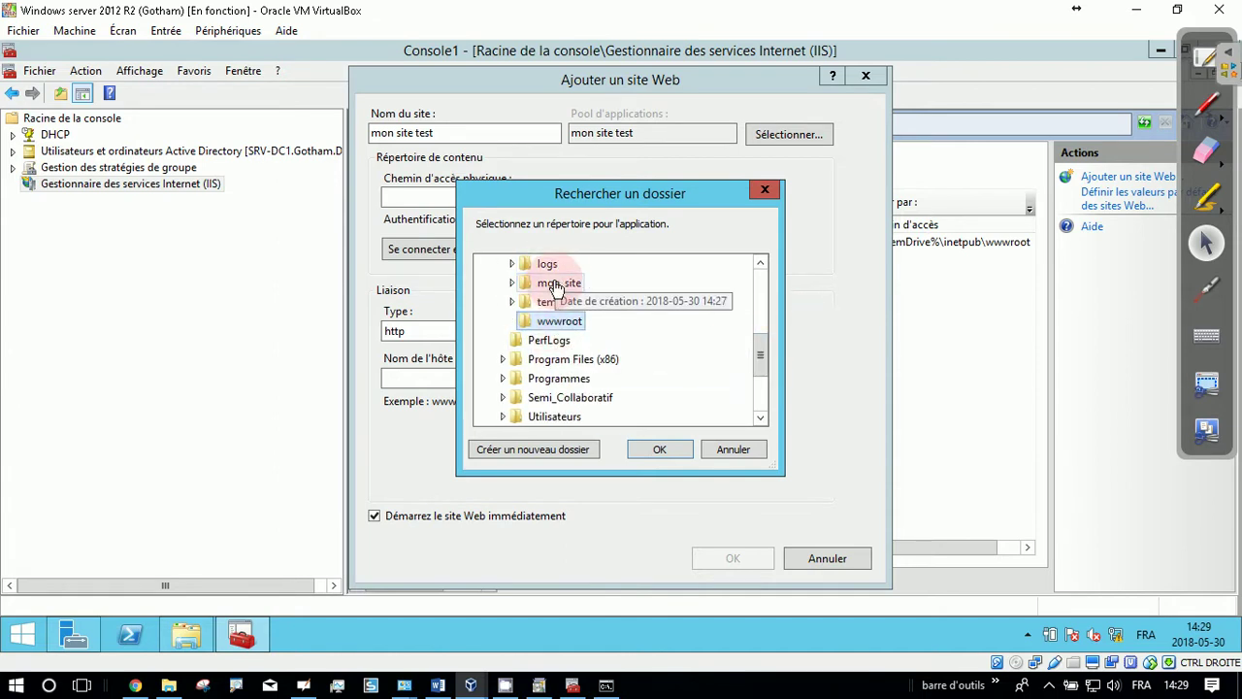
pyautogui.click(556, 287)
pyautogui.doubleClick(556, 288)
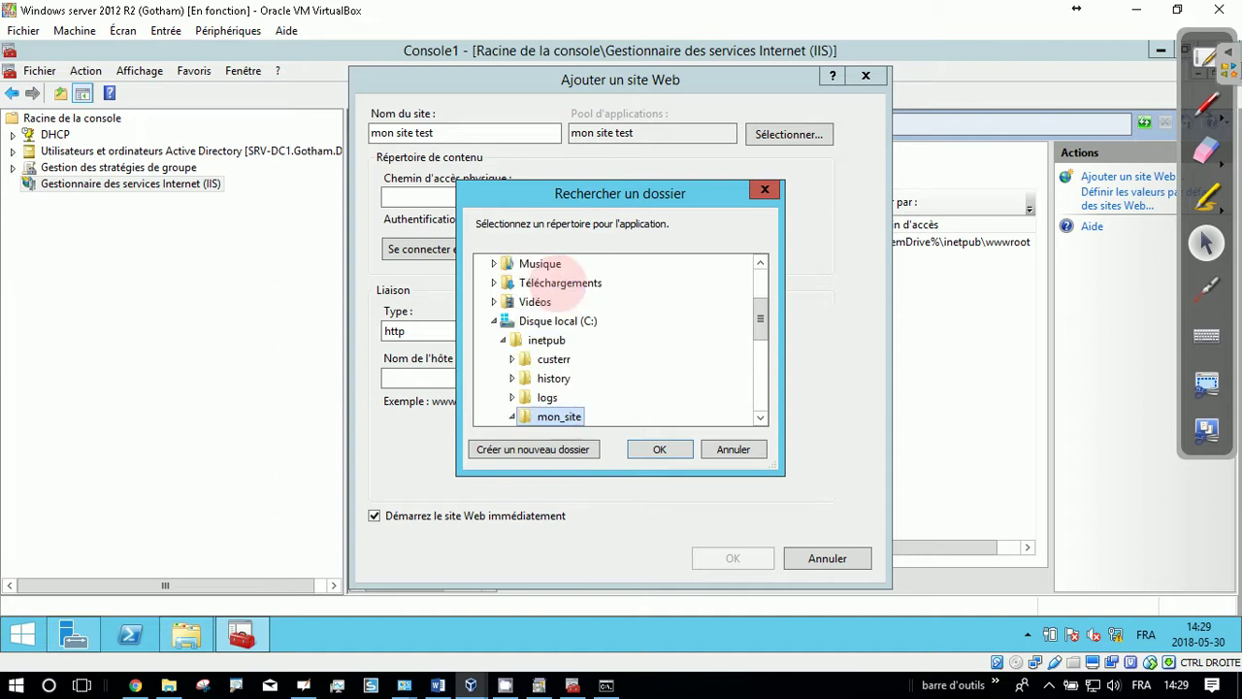
pyautogui.click(657, 450)
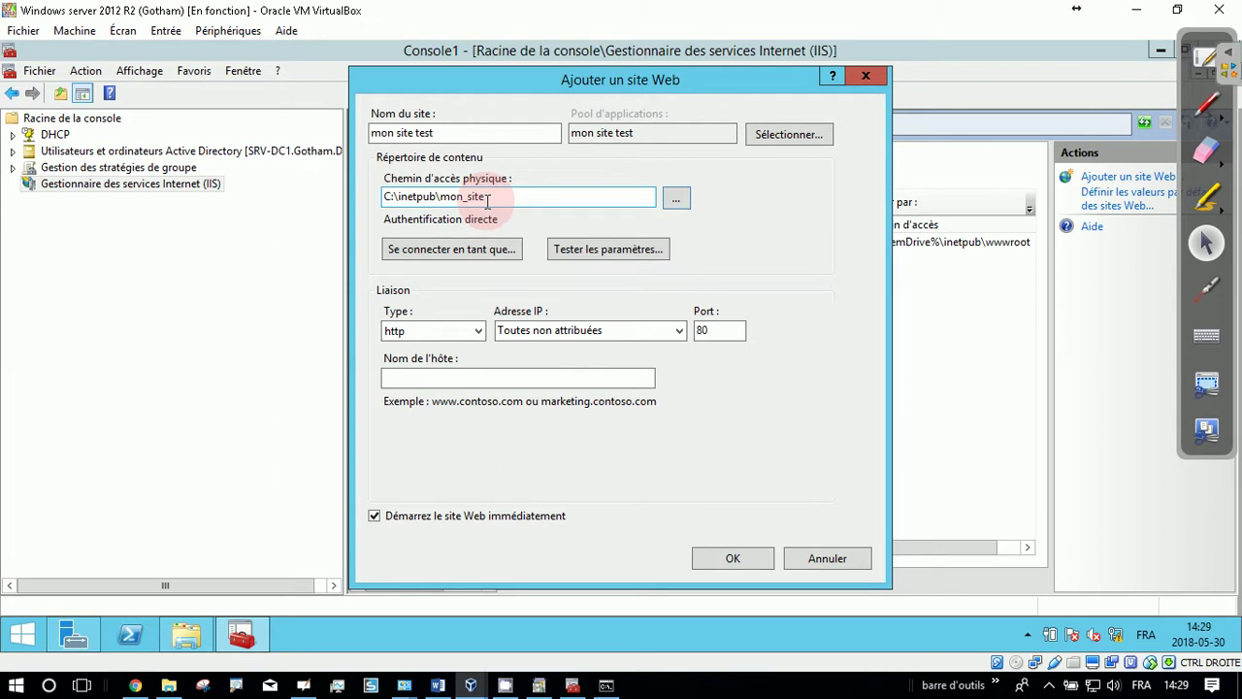
# - Create the website with an http binding on all unassigned addresses and port 80, accepting the duplicate binding
pyautogui.click(454, 332)
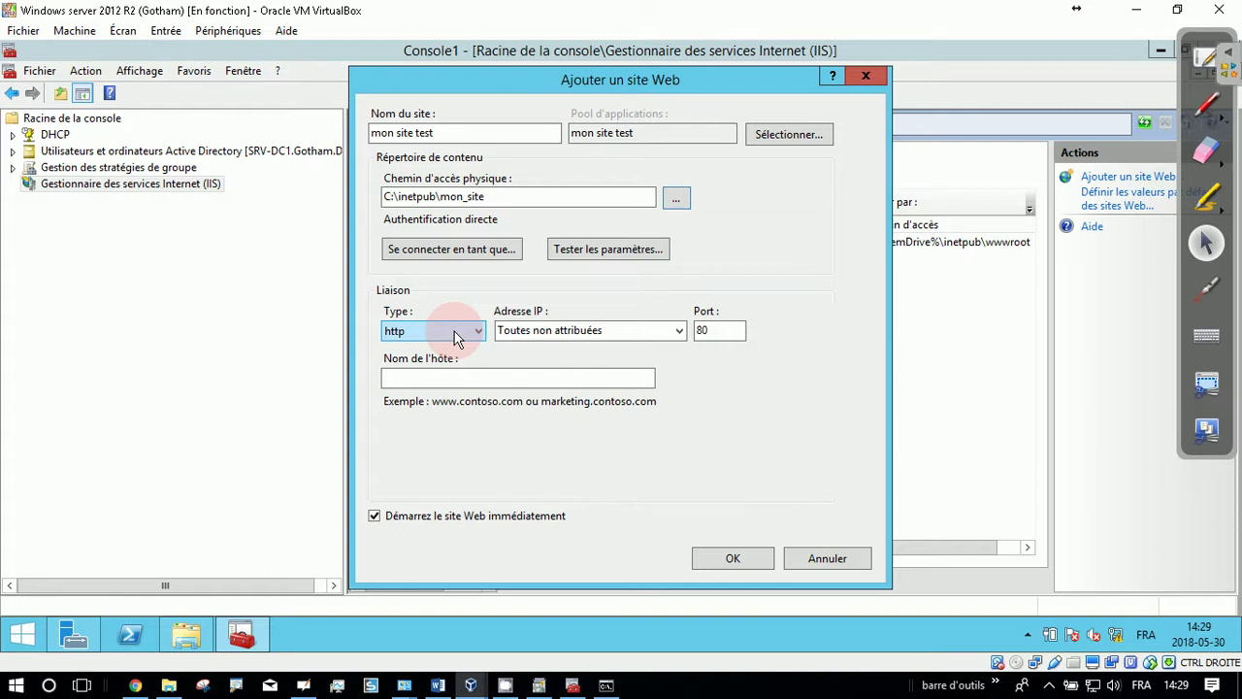
pyautogui.click(543, 330)
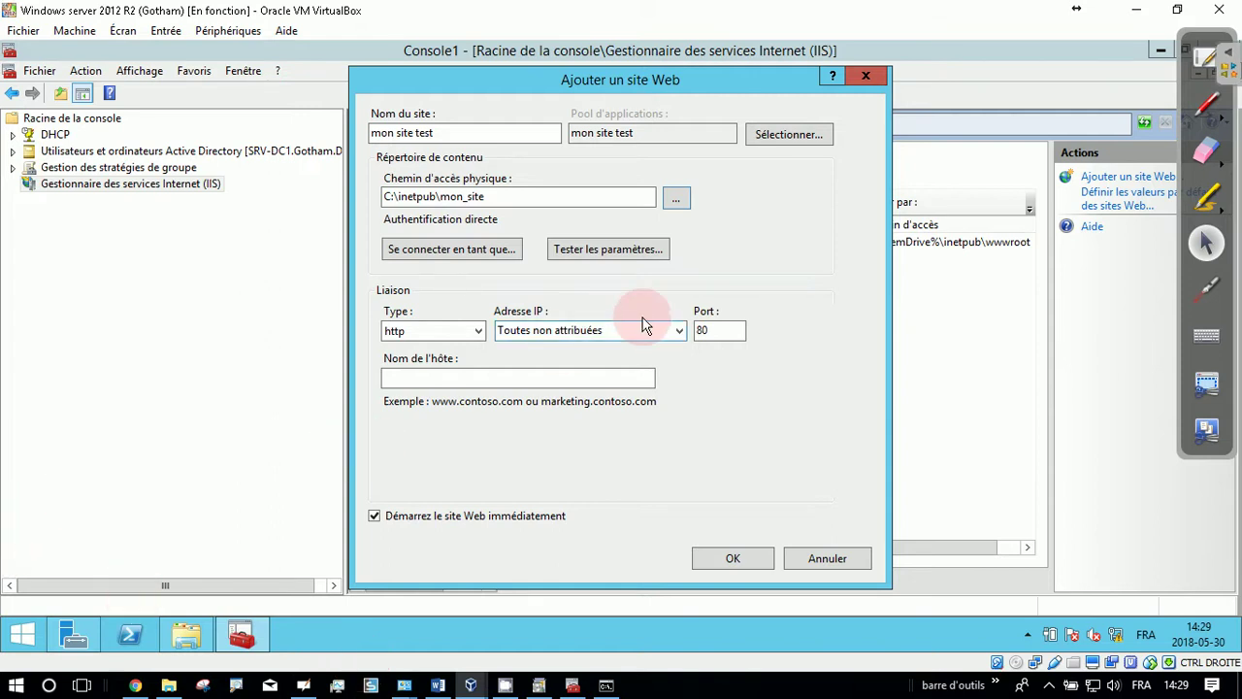
pyautogui.click(678, 330)
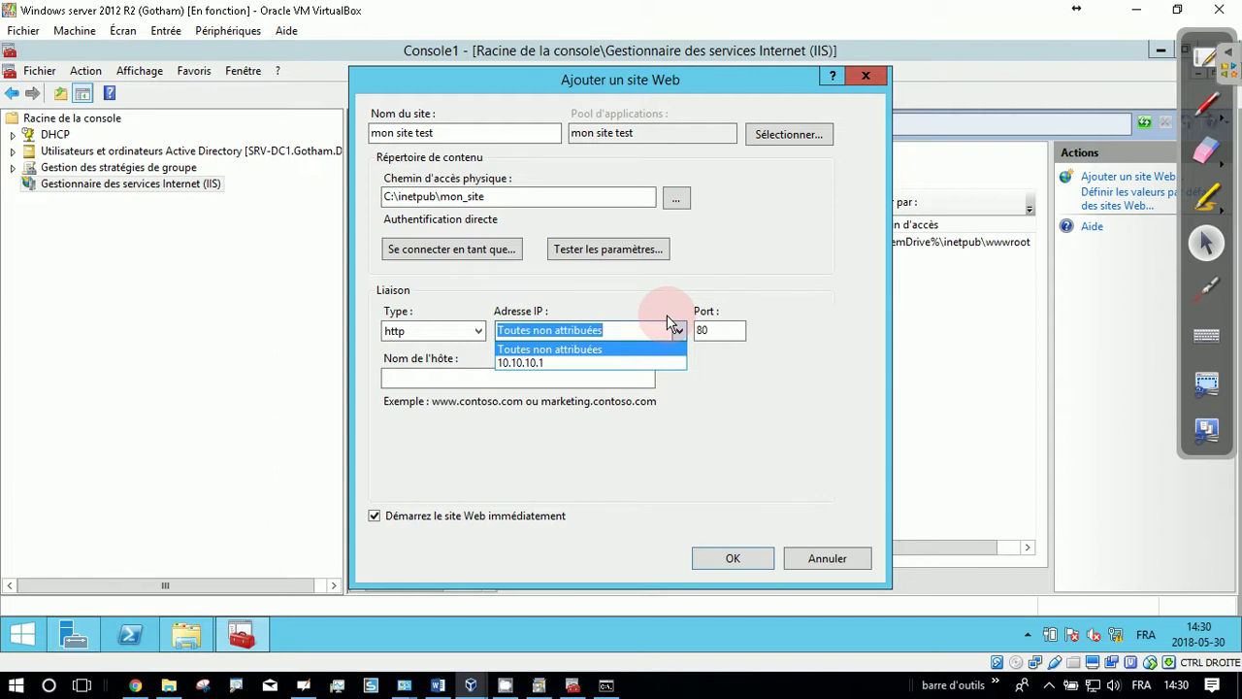
pyautogui.click(579, 322)
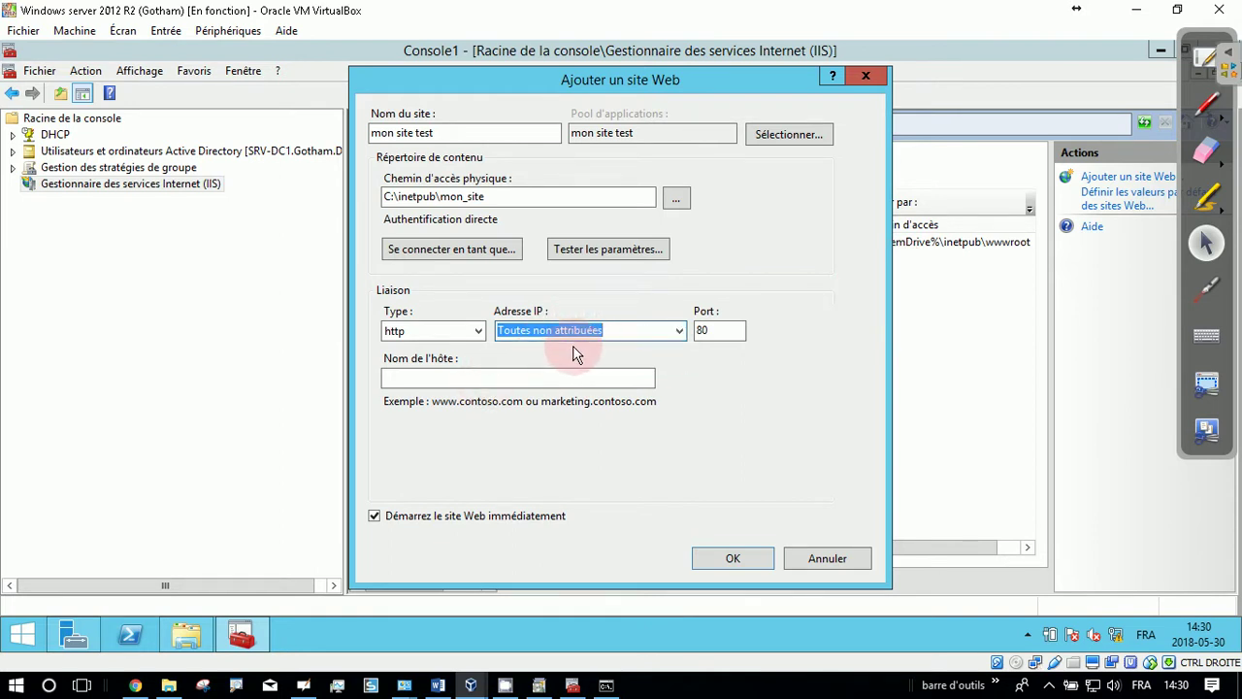
pyautogui.click(743, 561)
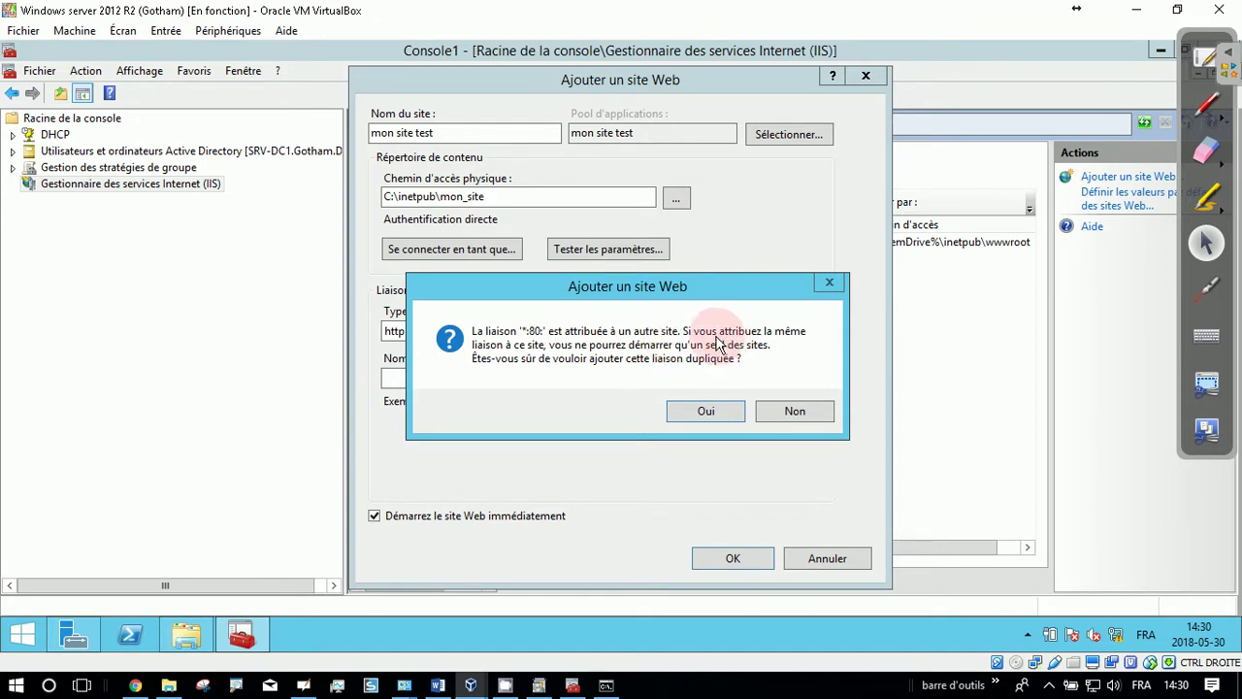
pyautogui.click(723, 411)
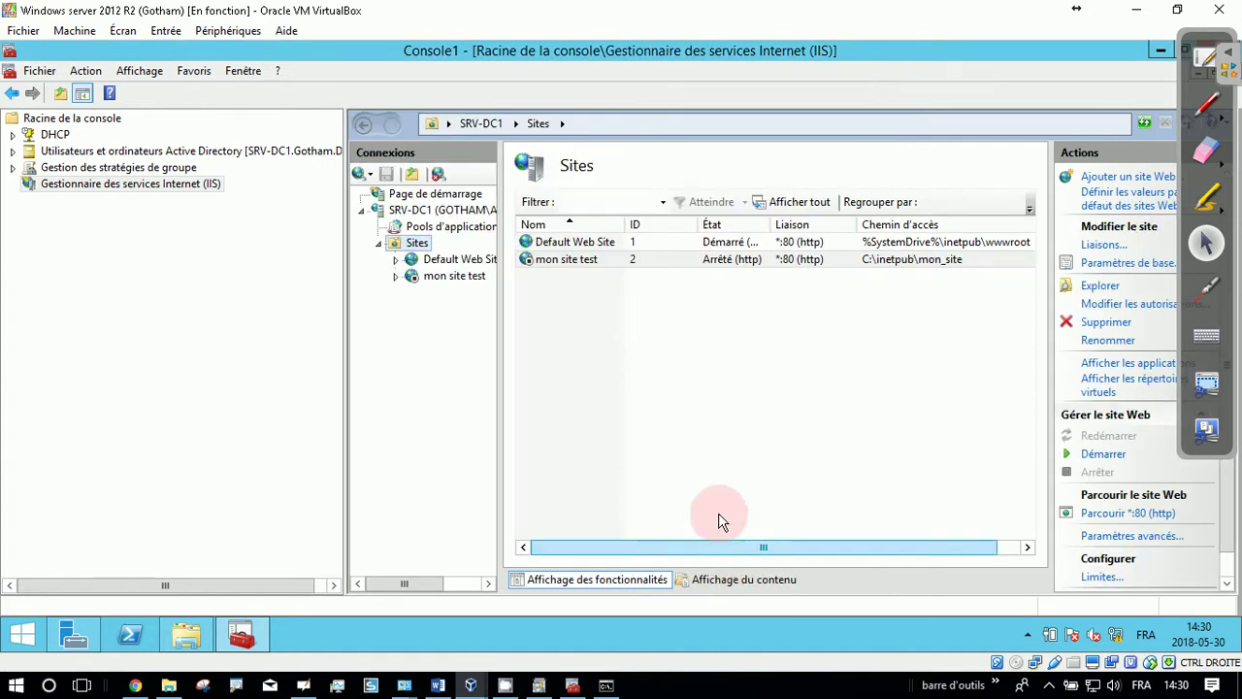
pyautogui.click(580, 262)
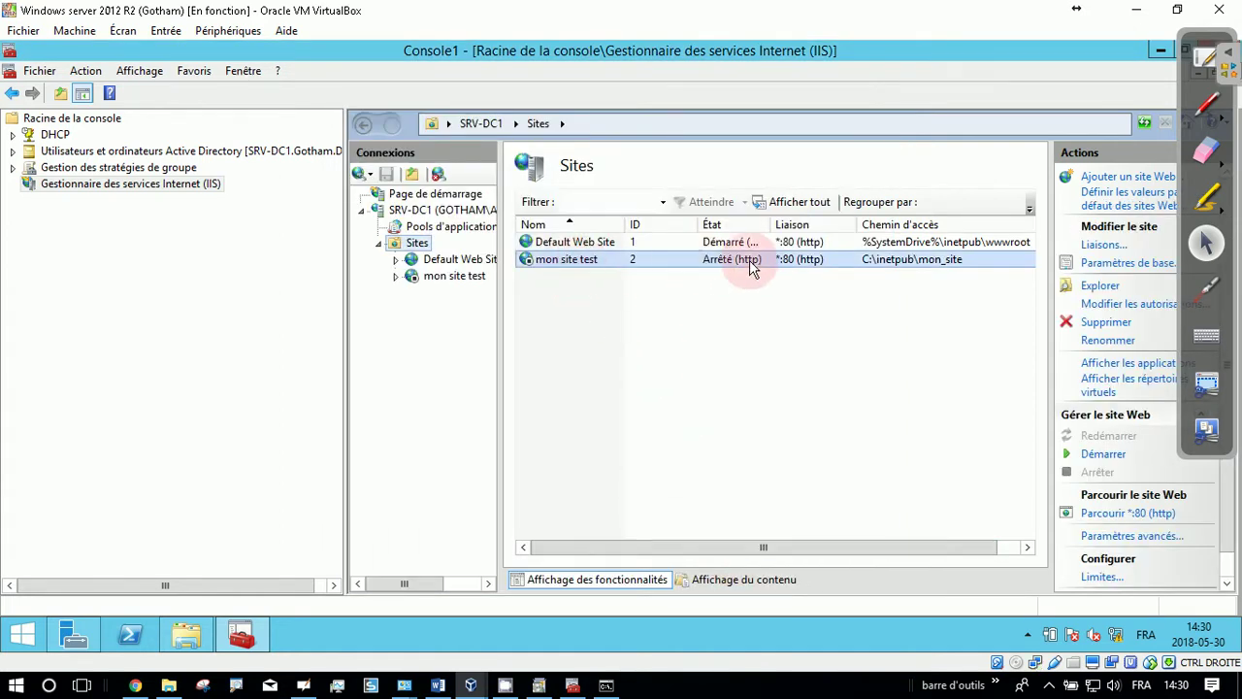
pyautogui.click(791, 245)
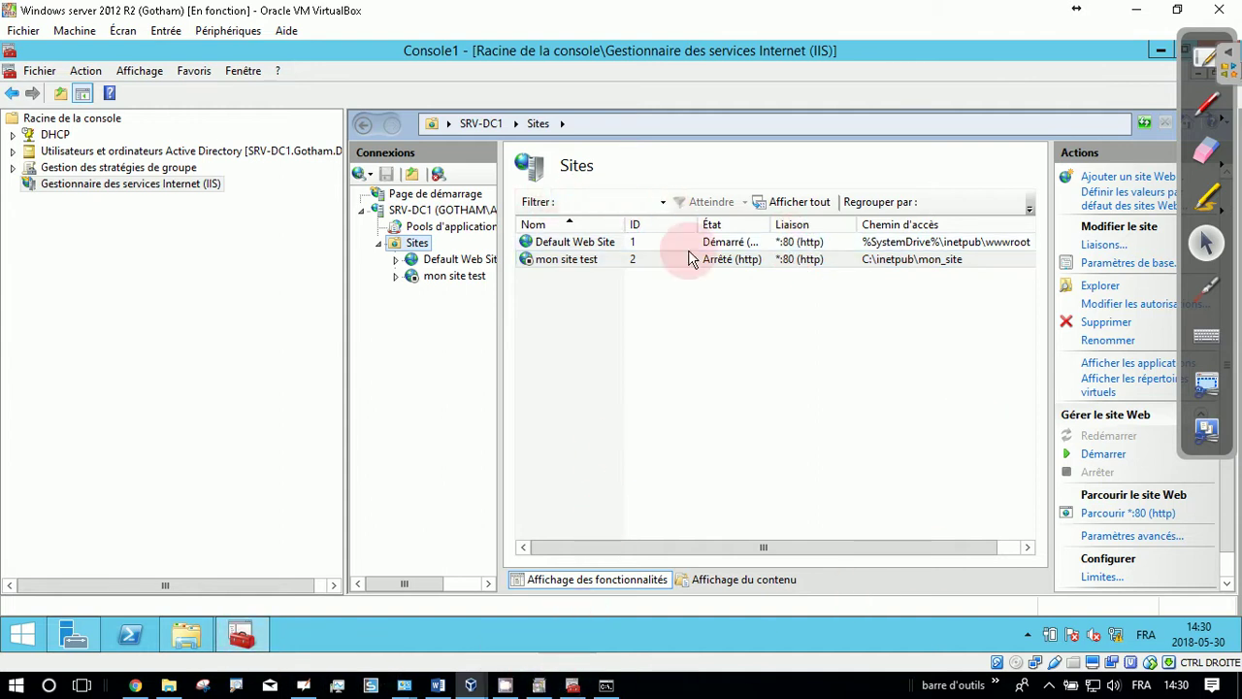
# - In OpenBoard, add C:\inetpub, mon site and emica.HTML to the IIS diagram, strike through the wwwroot and iisstart.htm entries, and return to the desktop
pyautogui.click(1211, 68)
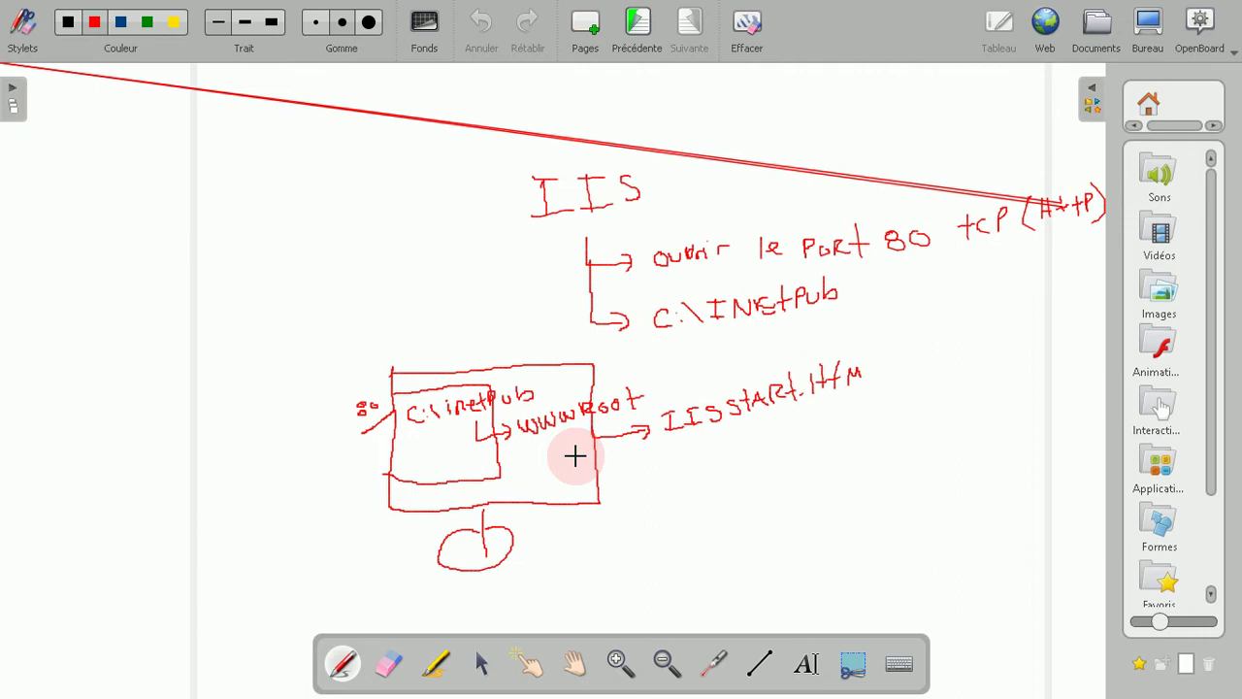
pyautogui.moveTo(417, 475)
pyautogui.mouseDown()
pyautogui.moveTo(430, 452)
pyautogui.moveTo(479, 471)
pyautogui.moveTo(527, 452)
pyautogui.moveTo(547, 460)
pyautogui.moveTo(541, 477)
pyautogui.moveTo(624, 460)
pyautogui.moveTo(617, 468)
pyautogui.moveTo(645, 472)
pyautogui.moveTo(629, 481)
pyautogui.moveTo(659, 495)
pyautogui.moveTo(780, 485)
pyautogui.moveTo(763, 479)
pyautogui.moveTo(838, 460)
pyautogui.moveTo(875, 474)
pyautogui.mouseUp()
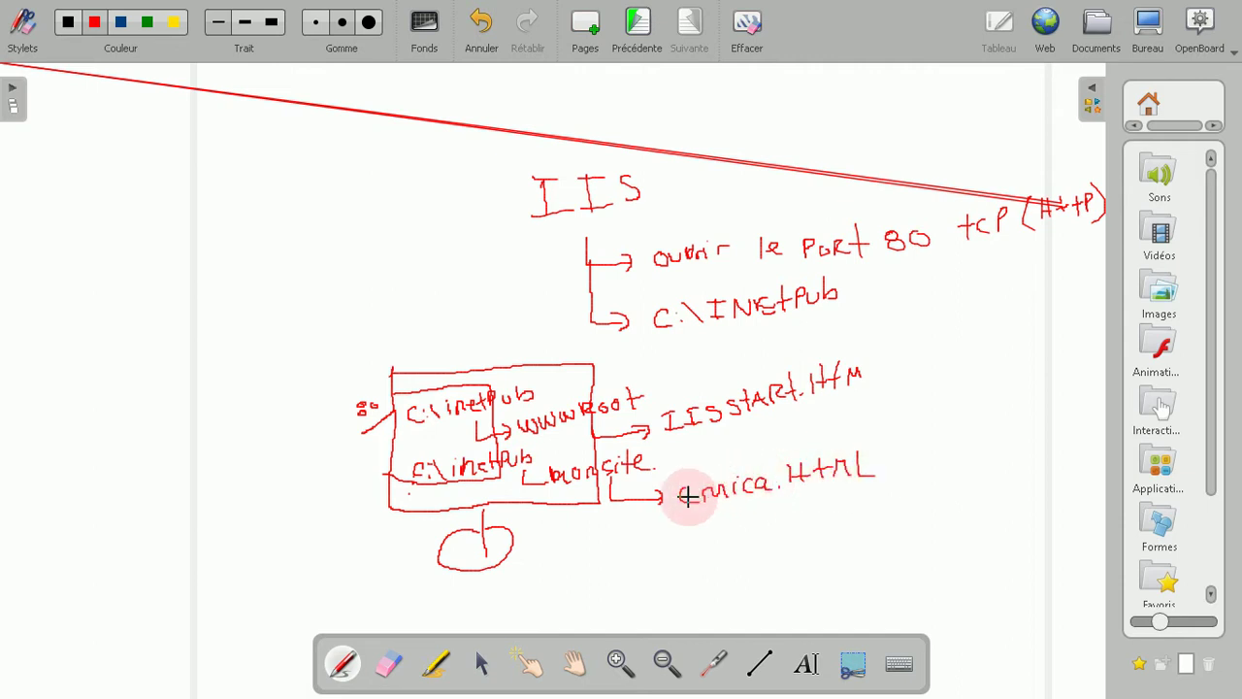
pyautogui.moveTo(682, 493); pyautogui.dragTo(695, 491)
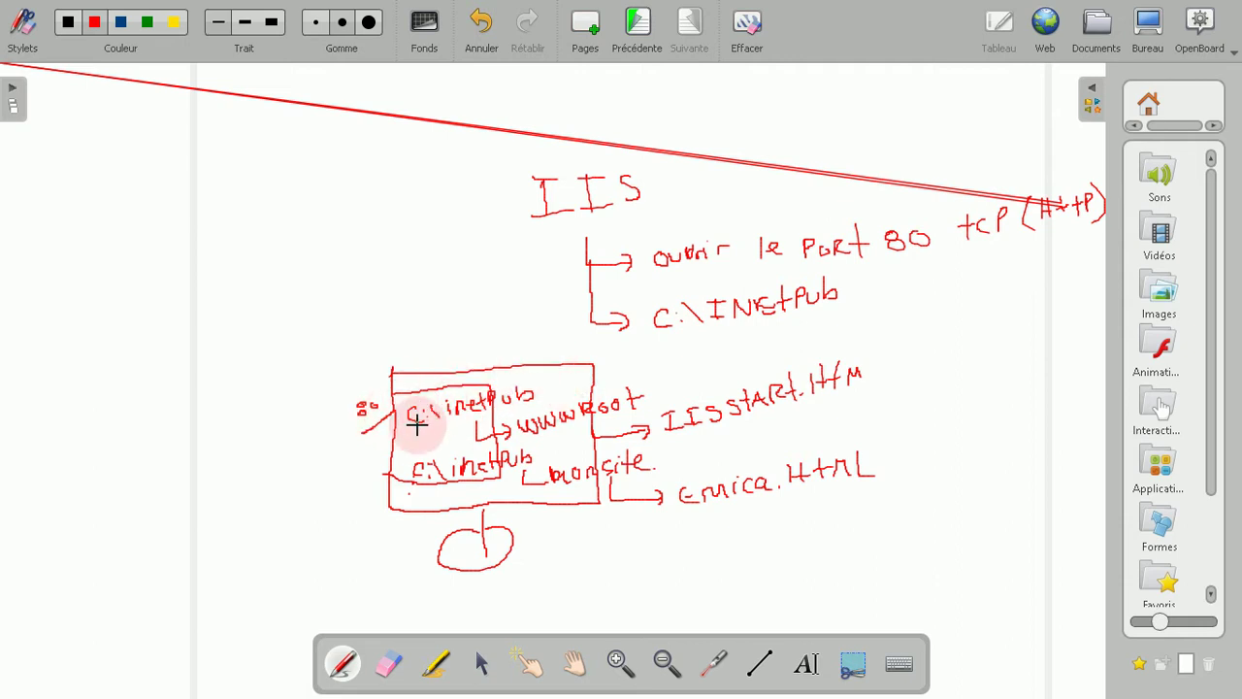
pyautogui.moveTo(430, 369); pyautogui.dragTo(1029, 391)
pyautogui.moveTo(782, 430)
pyautogui.mouseDown()
pyautogui.moveTo(607, 423)
pyautogui.moveTo(683, 397)
pyautogui.moveTo(814, 400)
pyautogui.mouseUp()
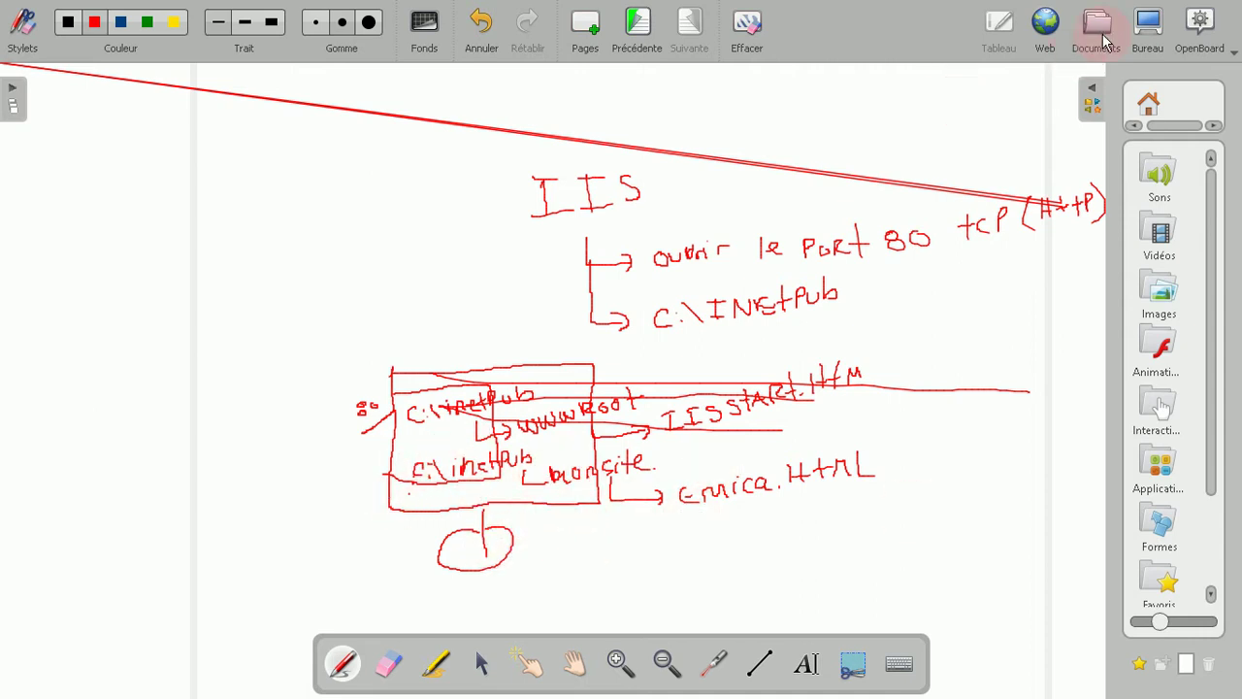
pyautogui.click(1149, 29)
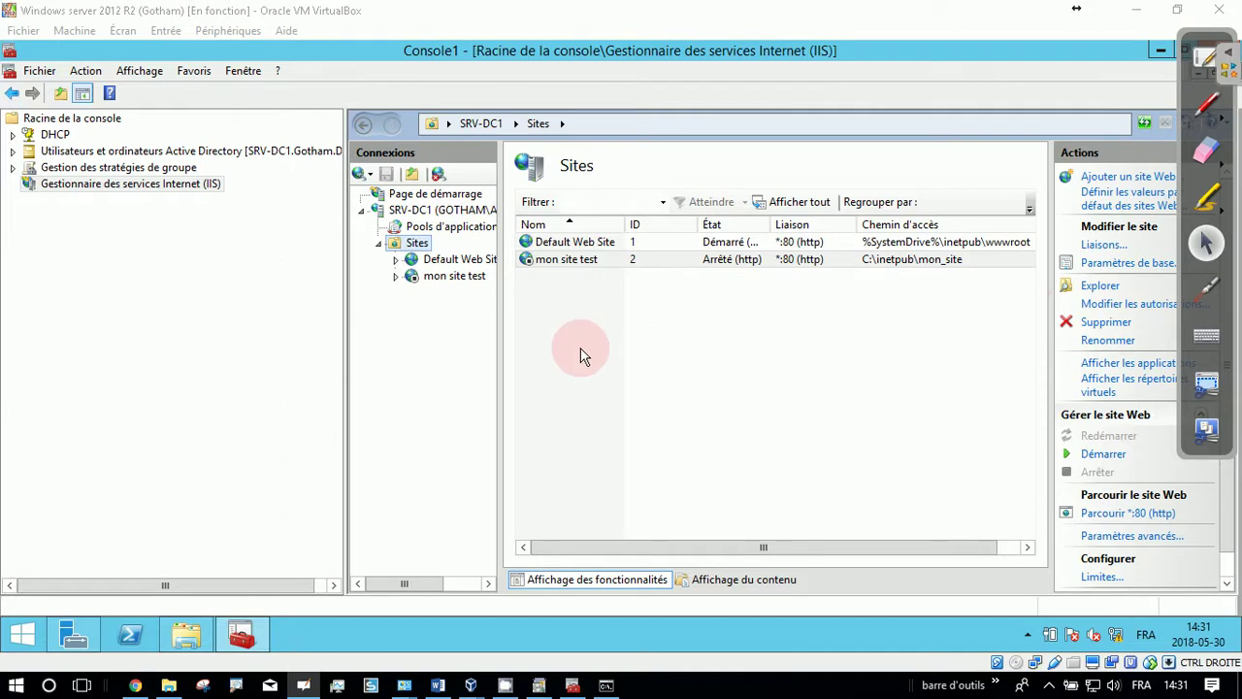
# - Stop Default Web Site, the site served from the wwwroot folder
pyautogui.click(610, 259)
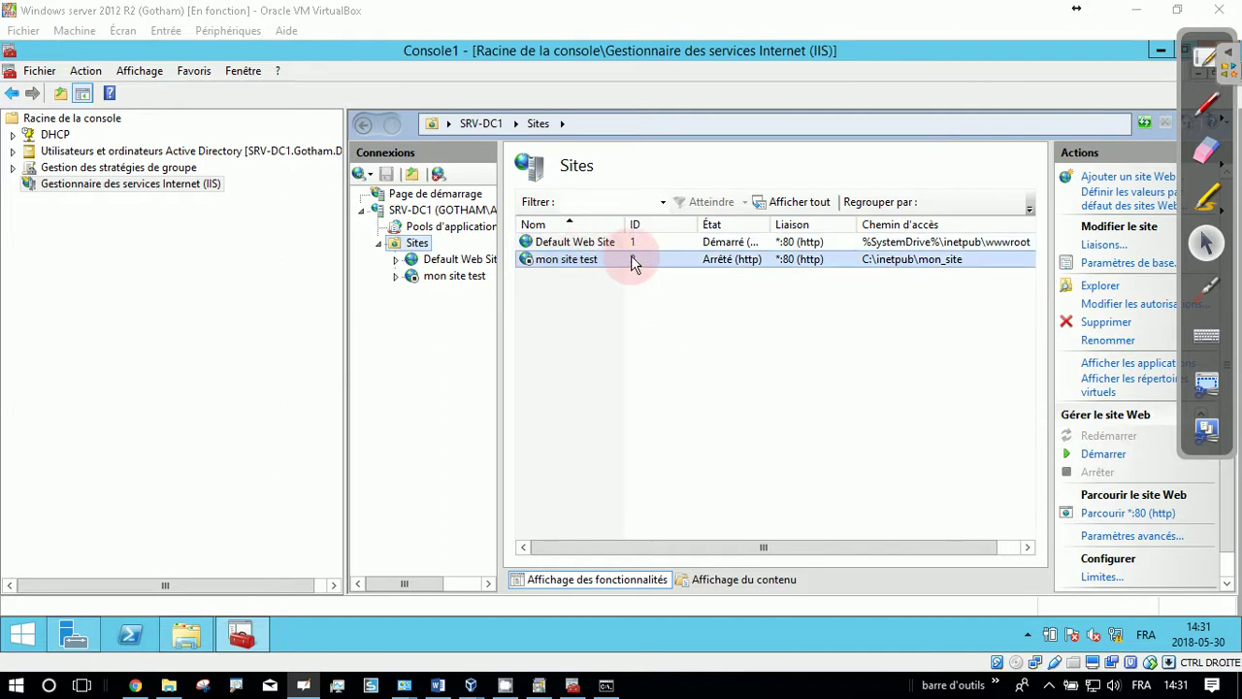
pyautogui.click(942, 242)
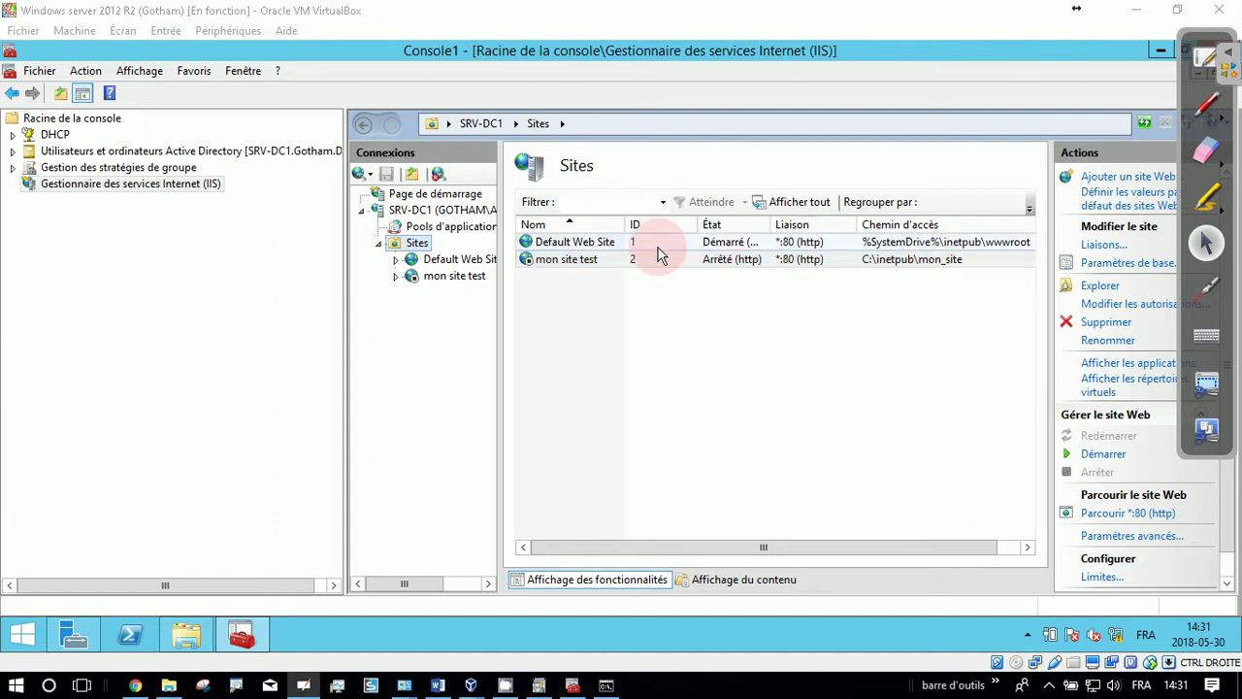
pyautogui.click(549, 246)
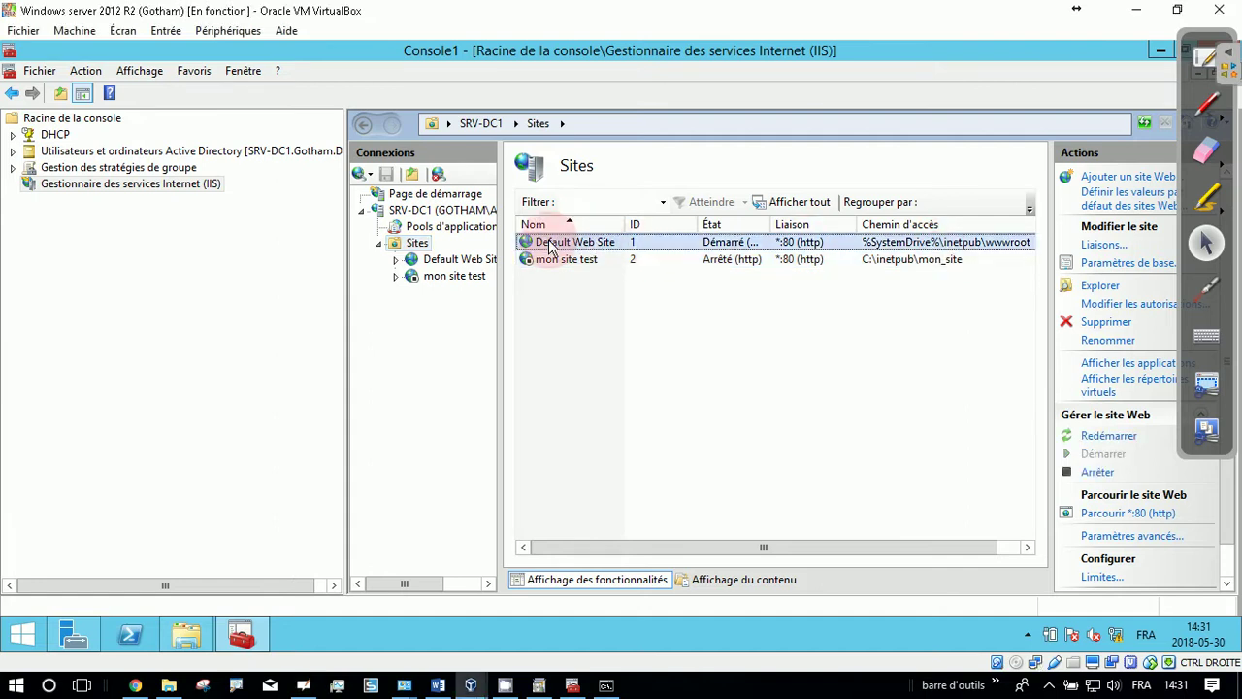
pyautogui.click(1085, 474)
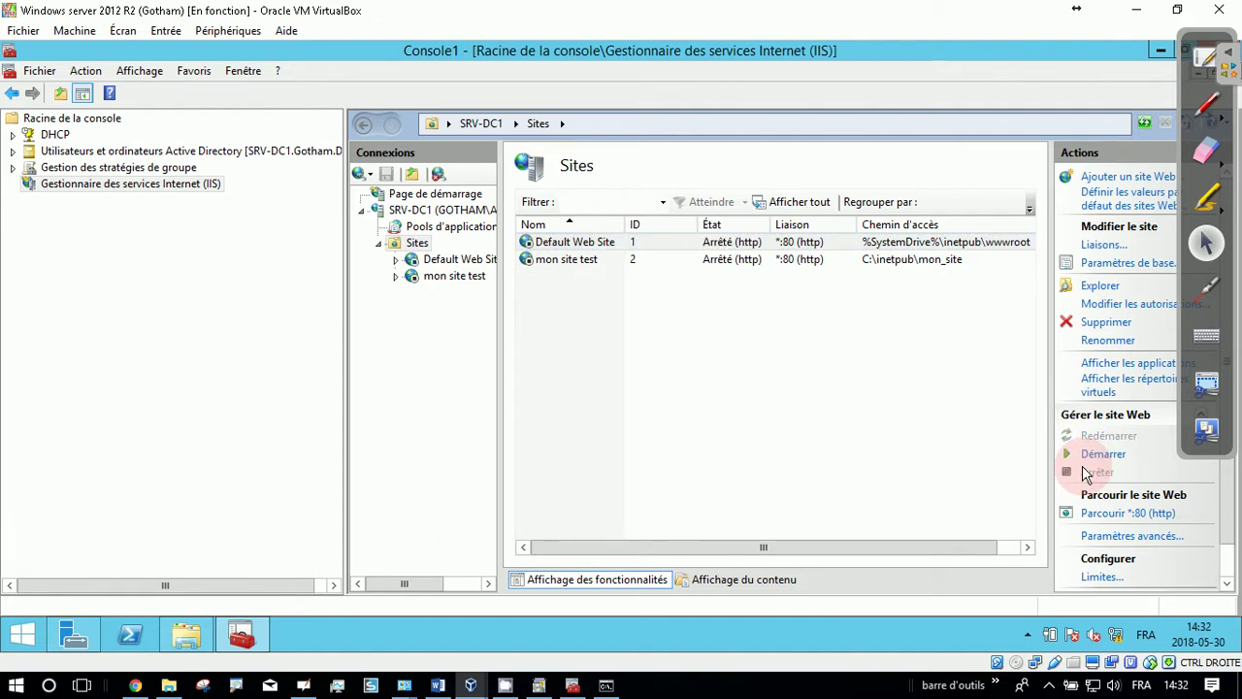
# - Start the "mon site test" website, which uses the C:\inetpub\mon_site folder
pyautogui.click(998, 244)
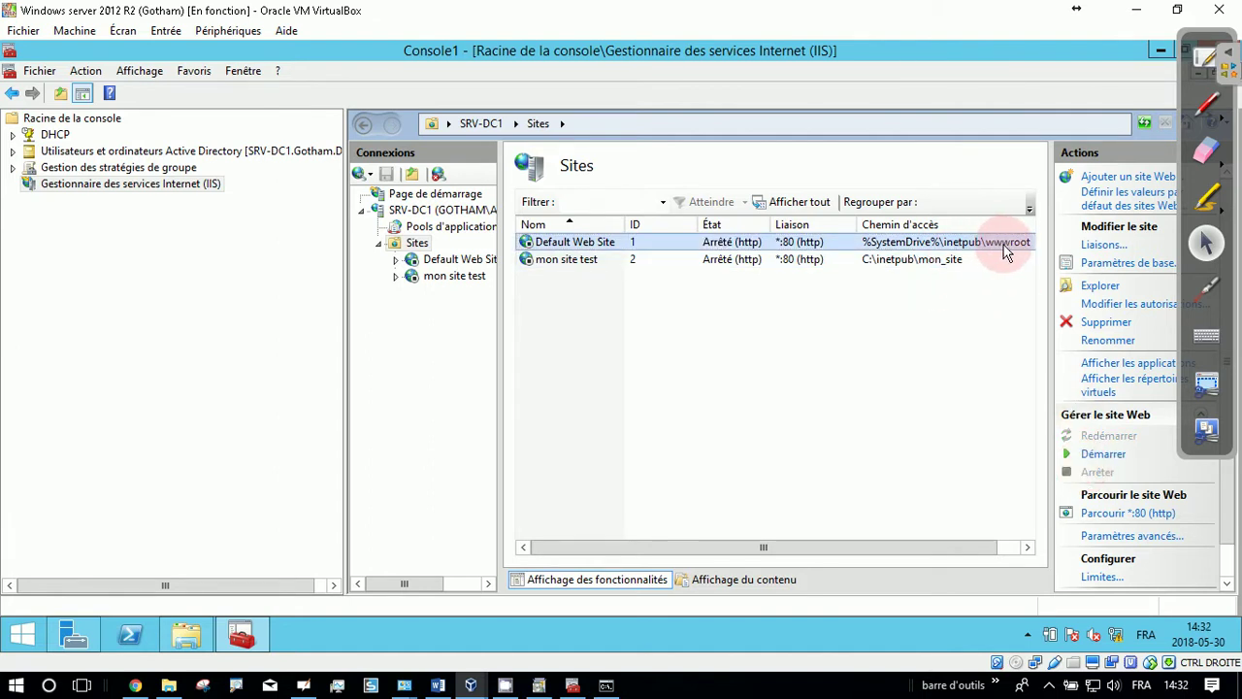
pyautogui.click(560, 263)
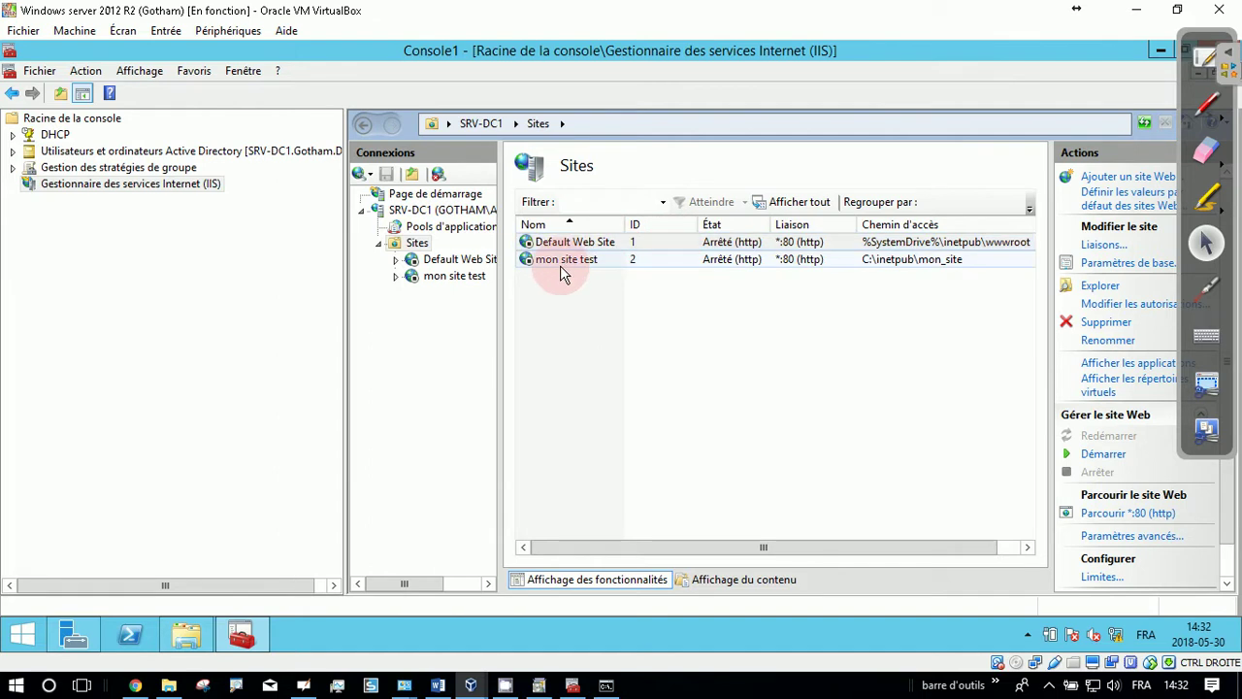
pyautogui.rightClick(566, 260)
pyautogui.click(998, 347)
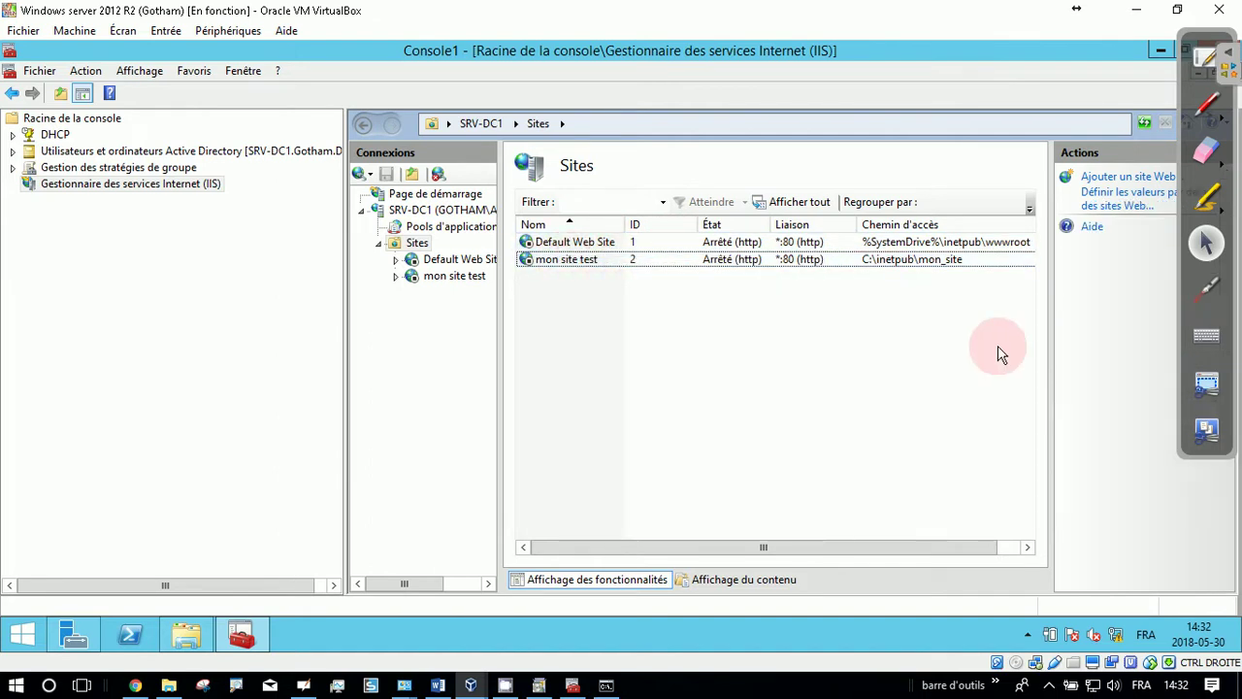
pyautogui.click(602, 262)
pyautogui.click(1101, 456)
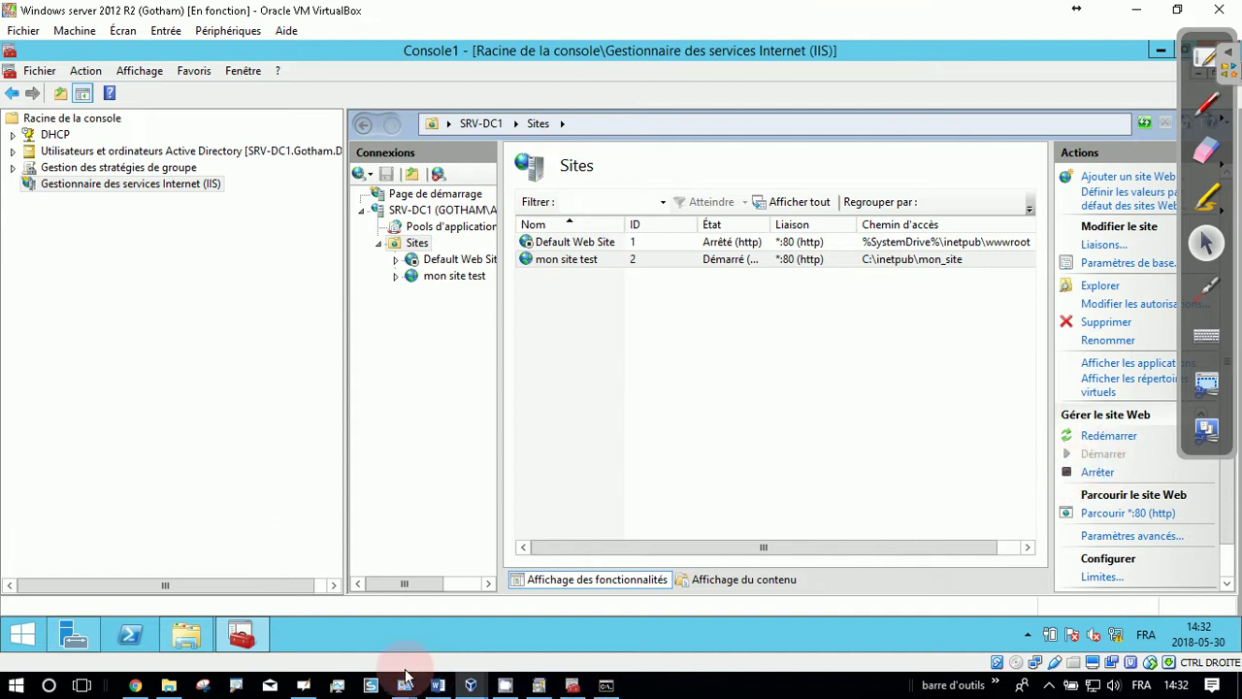
pyautogui.click(135, 686)
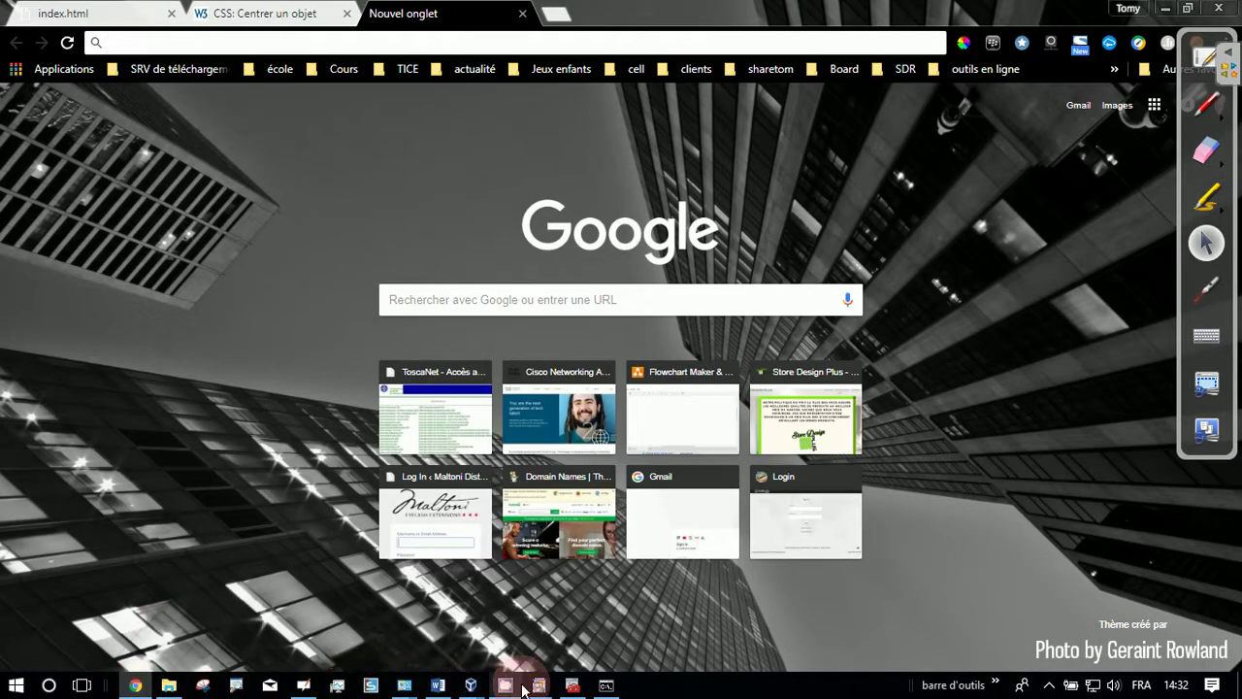
pyautogui.moveTo(206, 685)
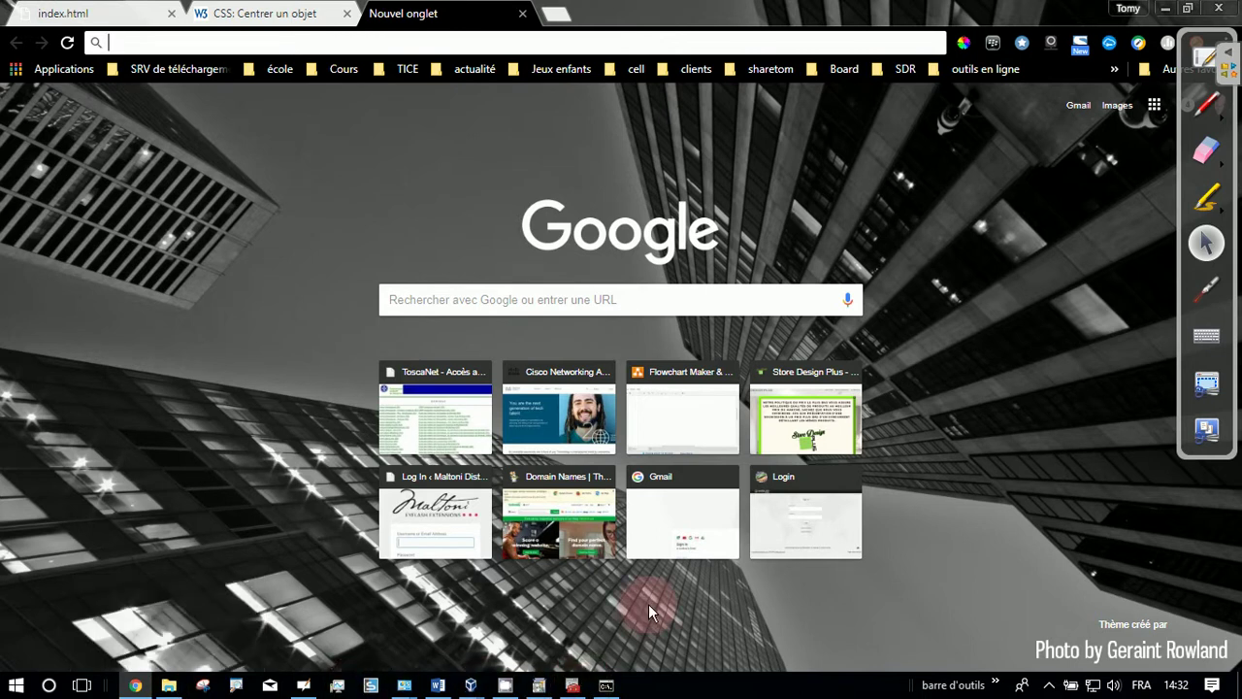
pyautogui.click(1166, 9)
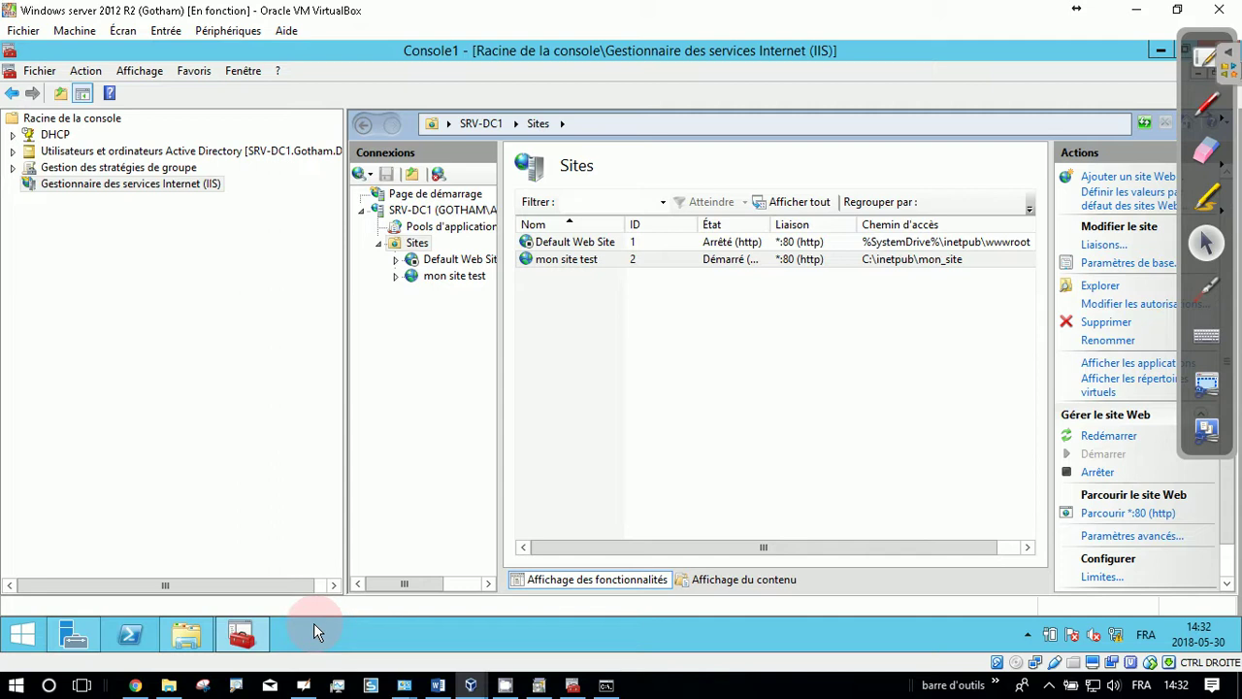
pyautogui.click(912, 262)
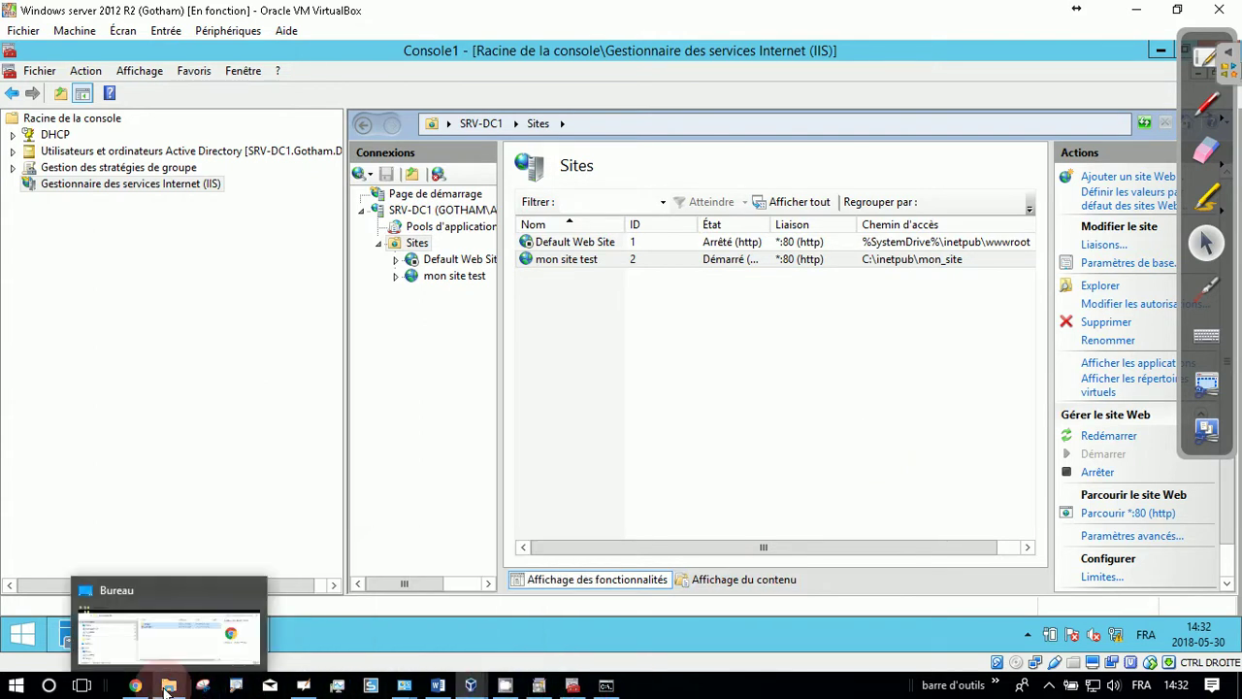
pyautogui.moveTo(473, 689)
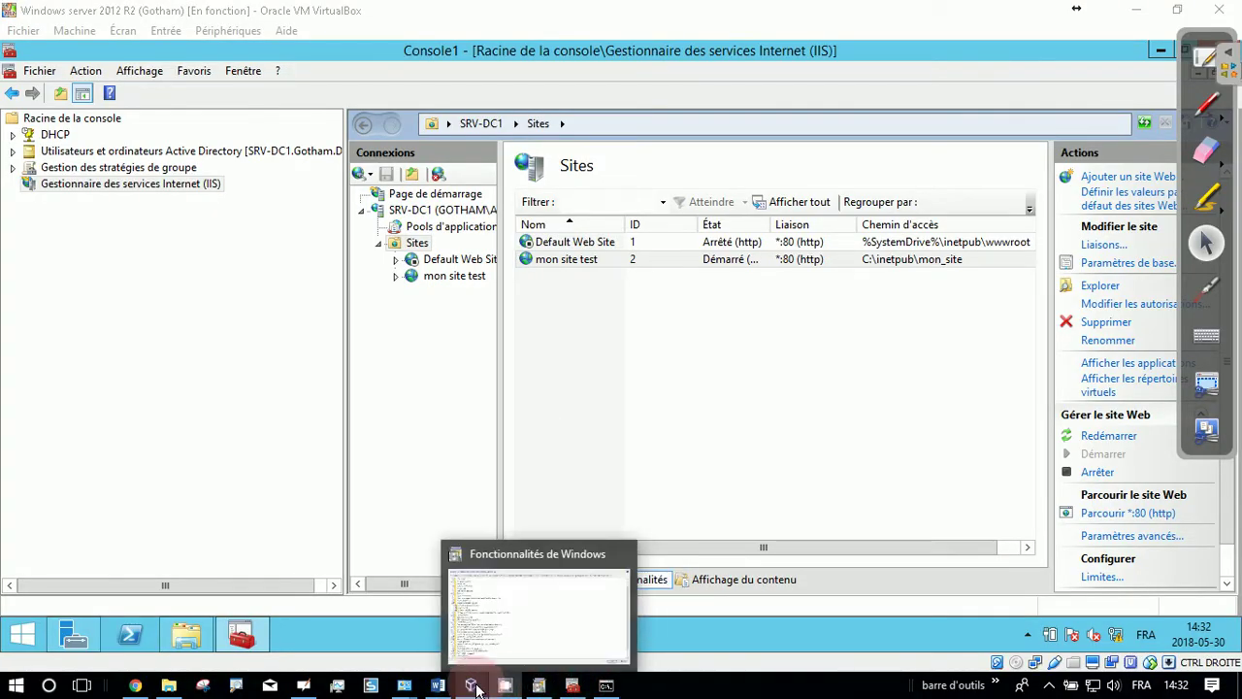
pyautogui.click(679, 607)
pyautogui.click(224, 114)
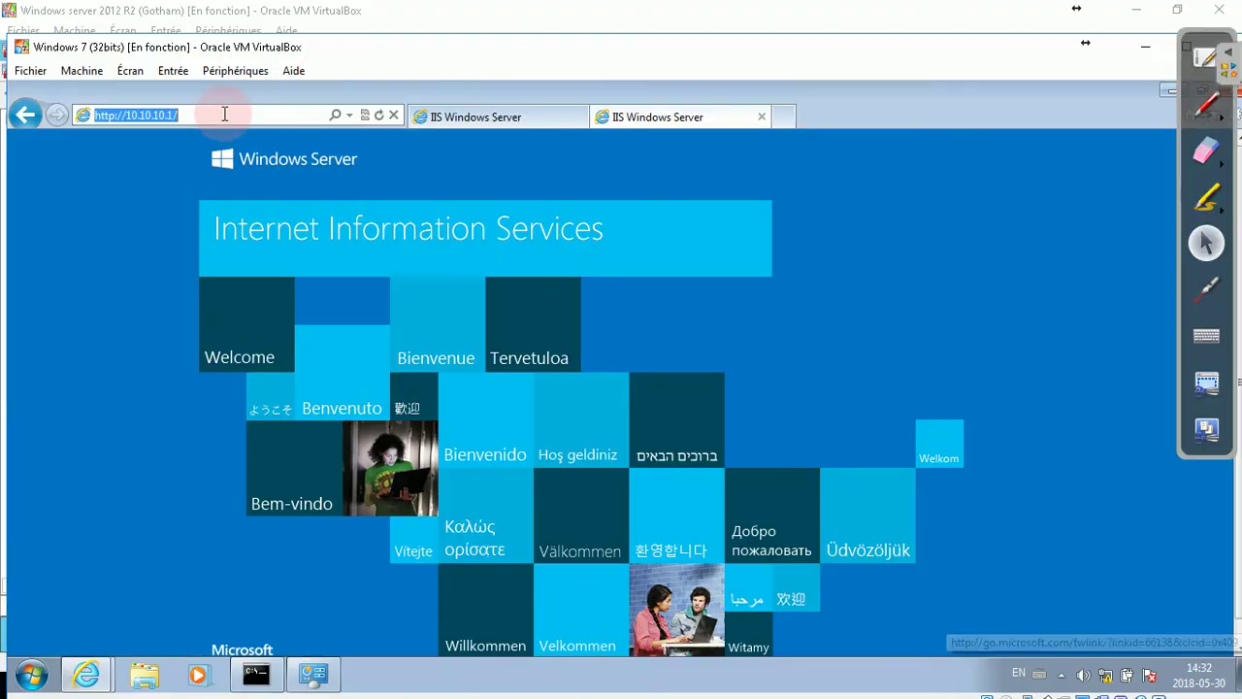
pyautogui.click(226, 115)
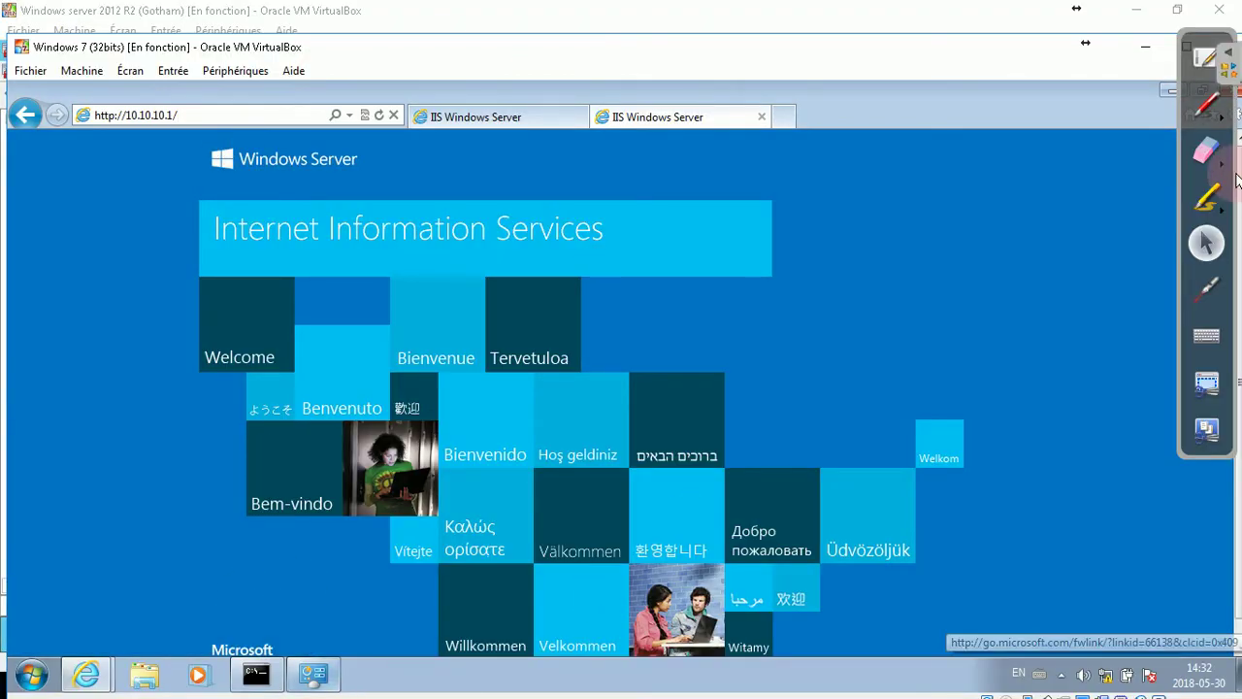
pyautogui.click(1190, 66)
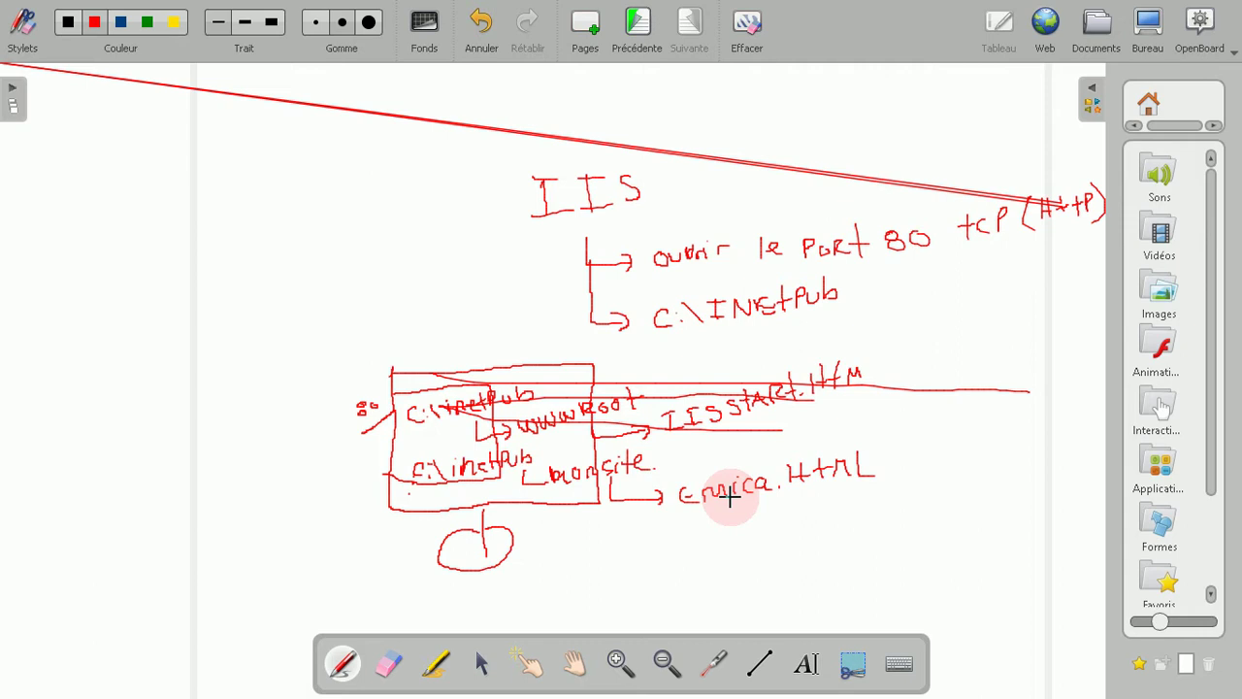
pyautogui.click(1149, 27)
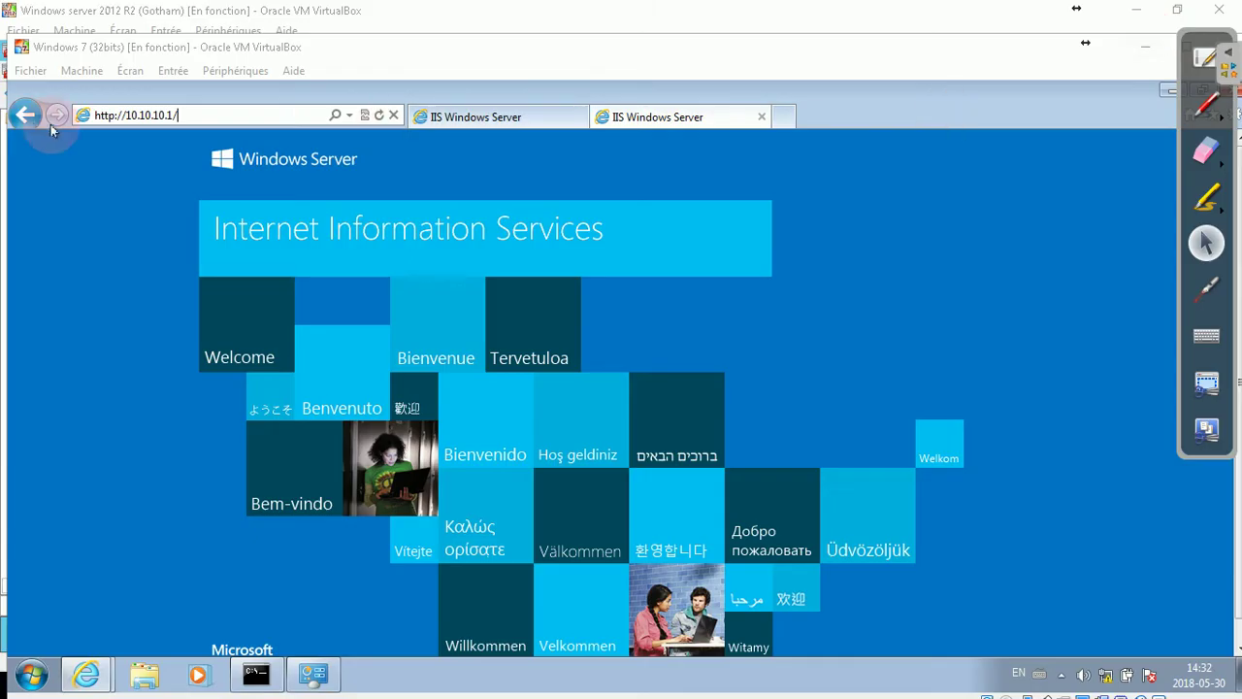
pyautogui.click(379, 116)
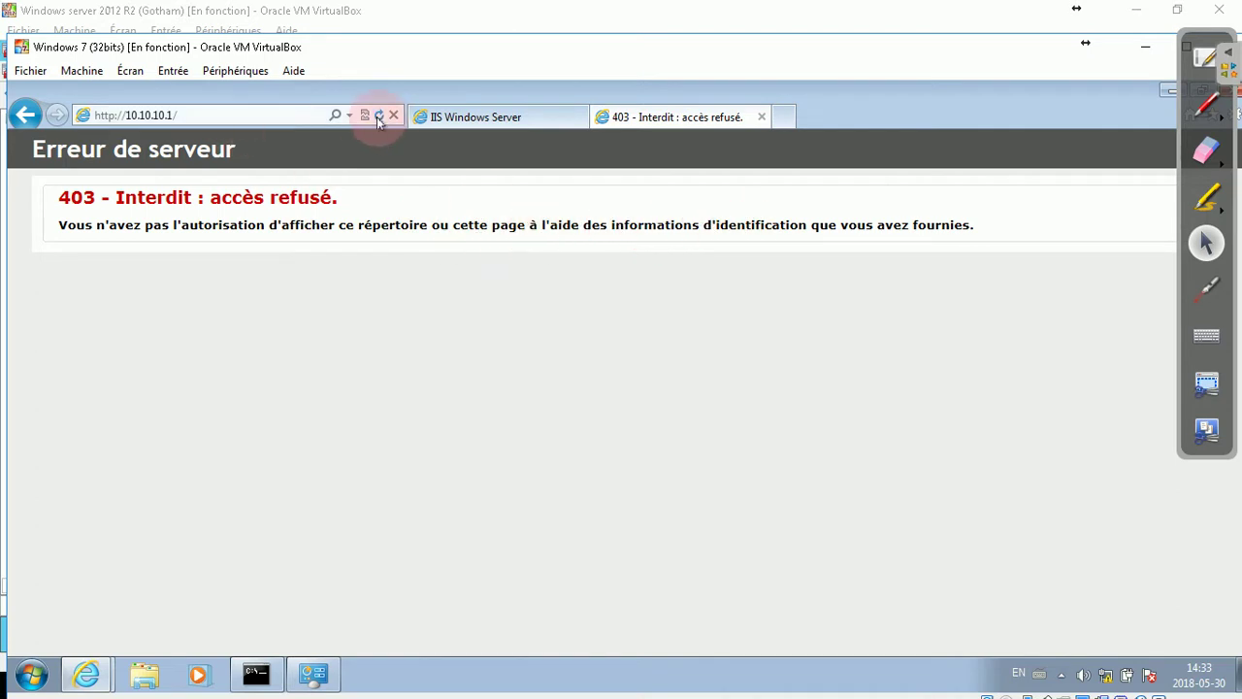
# - Return to the Windows Server machine and check the files in the C:\inetpub\mon_site folder
pyautogui.click(1146, 48)
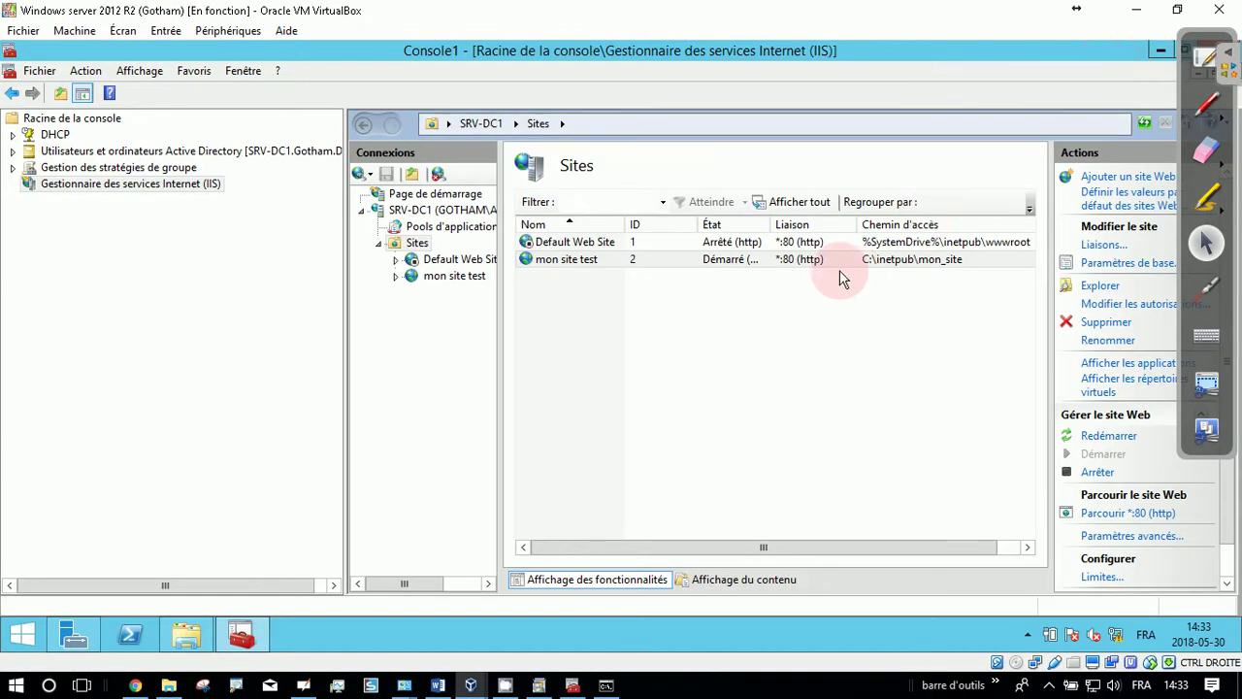
pyautogui.click(474, 282)
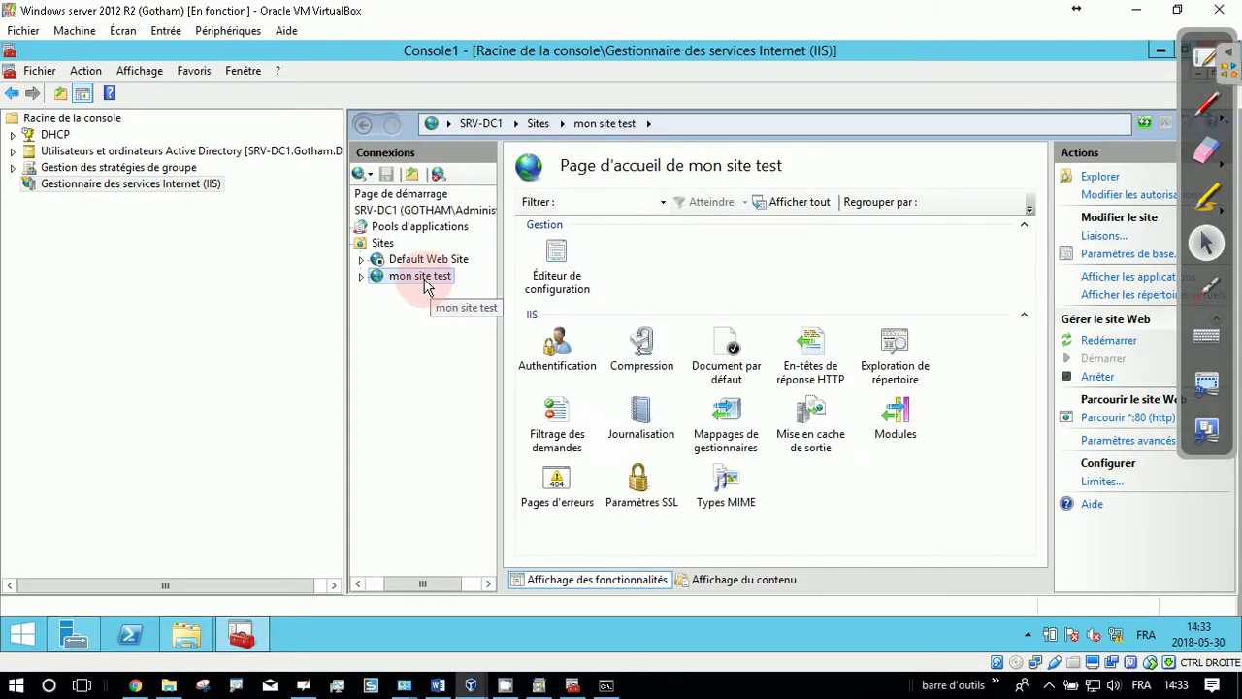
pyautogui.click(383, 242)
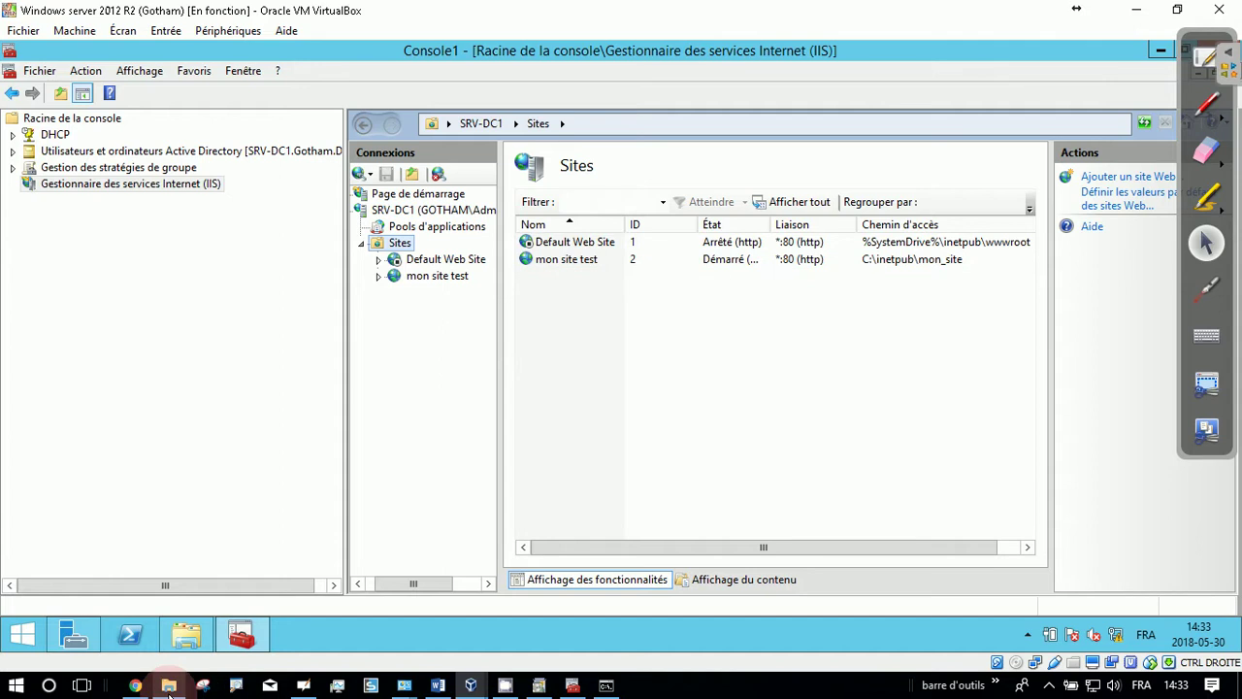
pyautogui.click(185, 634)
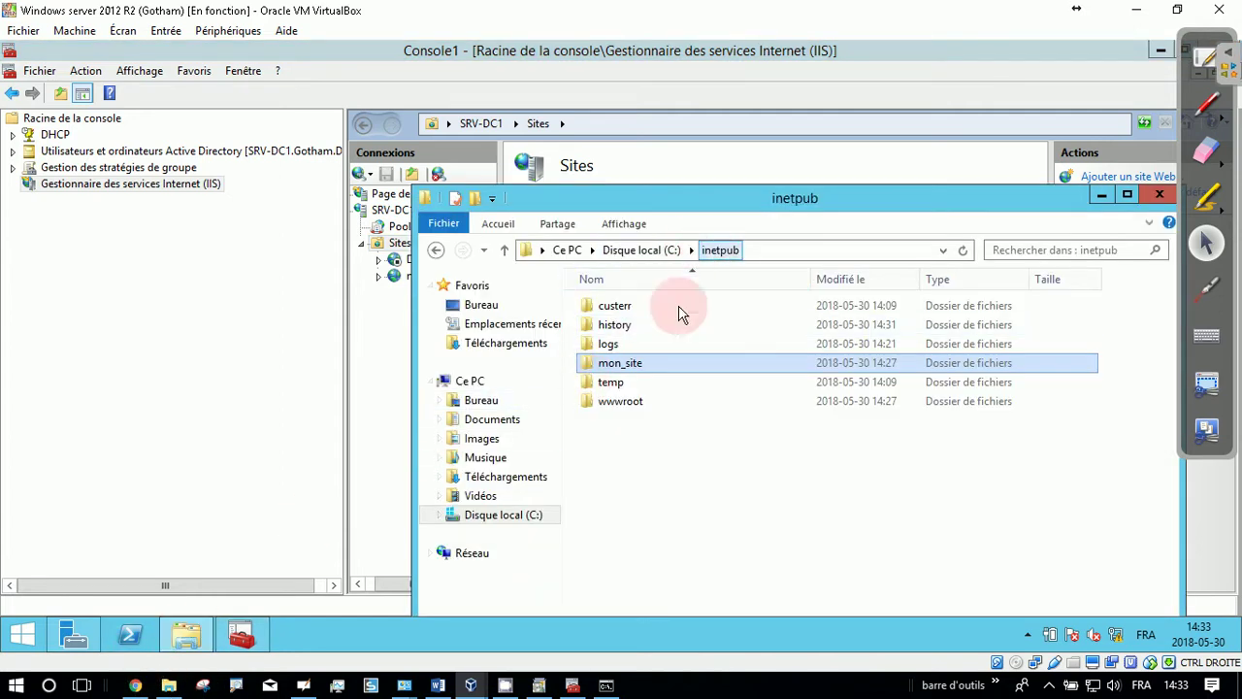
pyautogui.doubleClick(639, 362)
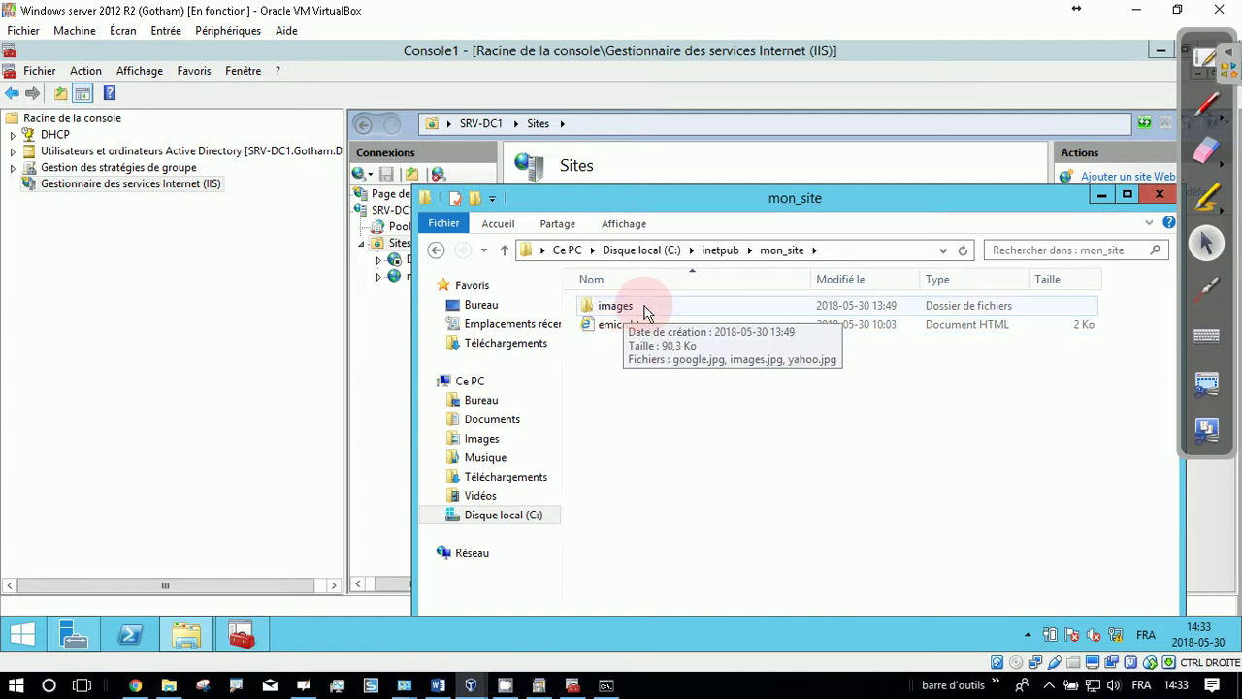
pyautogui.click(1104, 201)
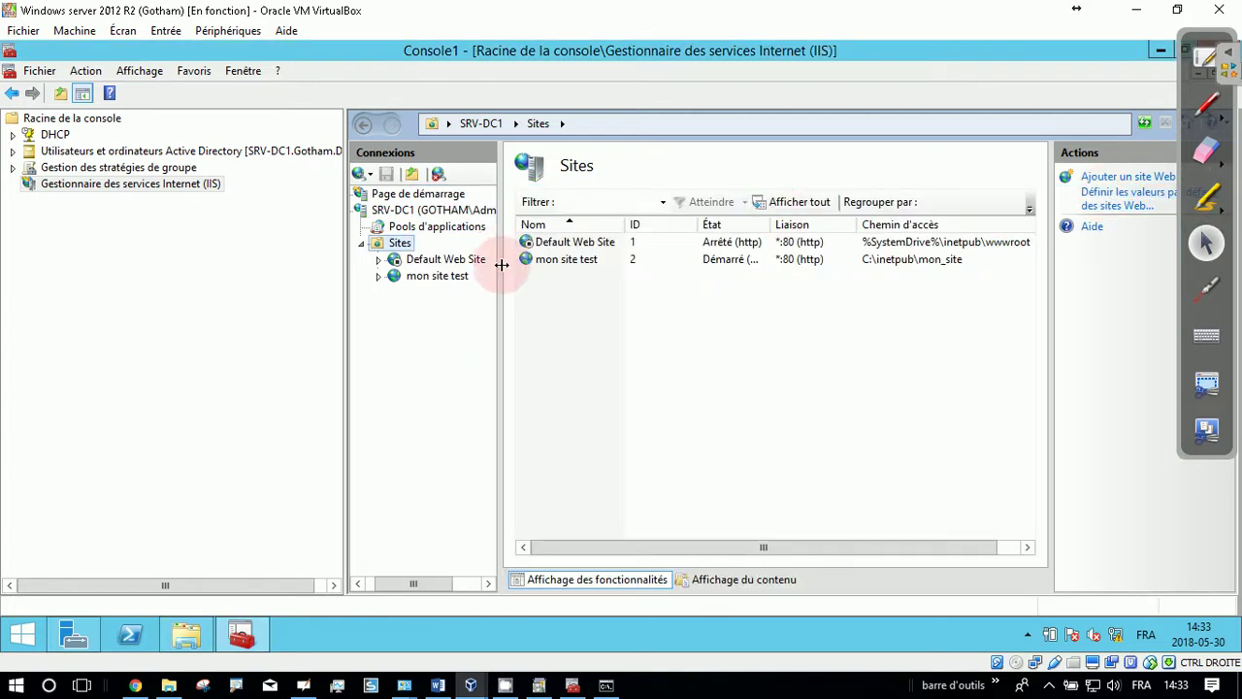
# - Open the default document settings of "mon site test" and check the HTML page's file name in the mon_site folder
pyautogui.click(563, 264)
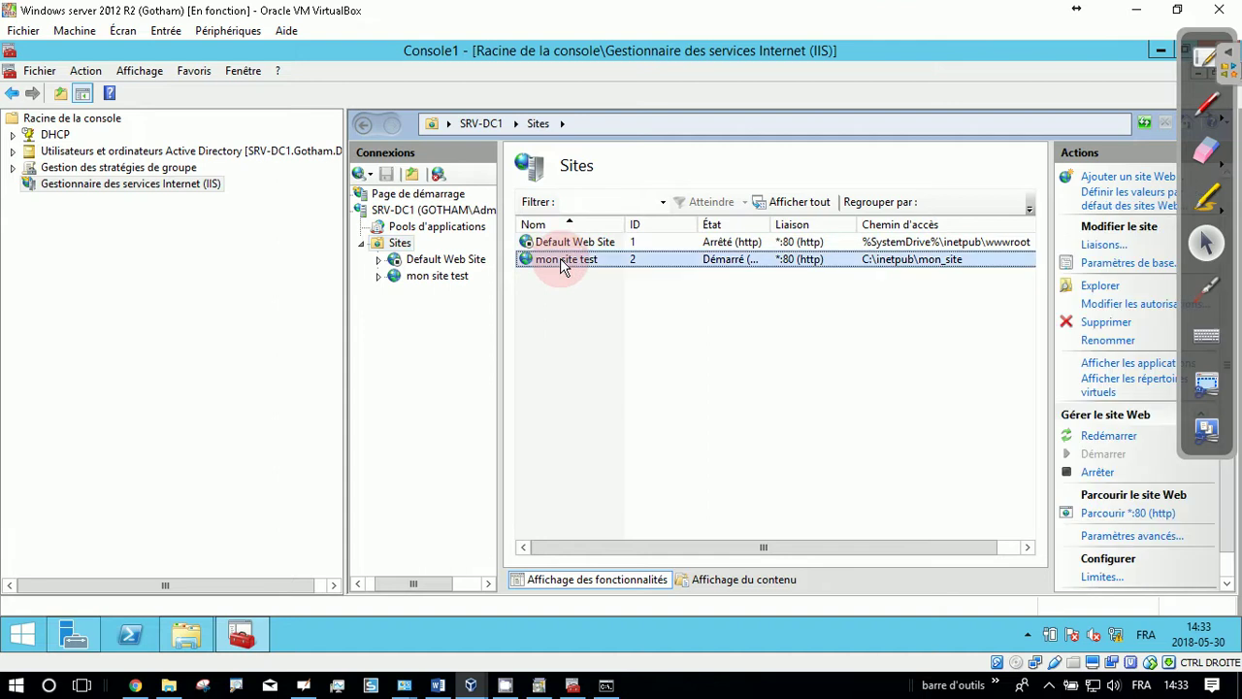
pyautogui.click(430, 279)
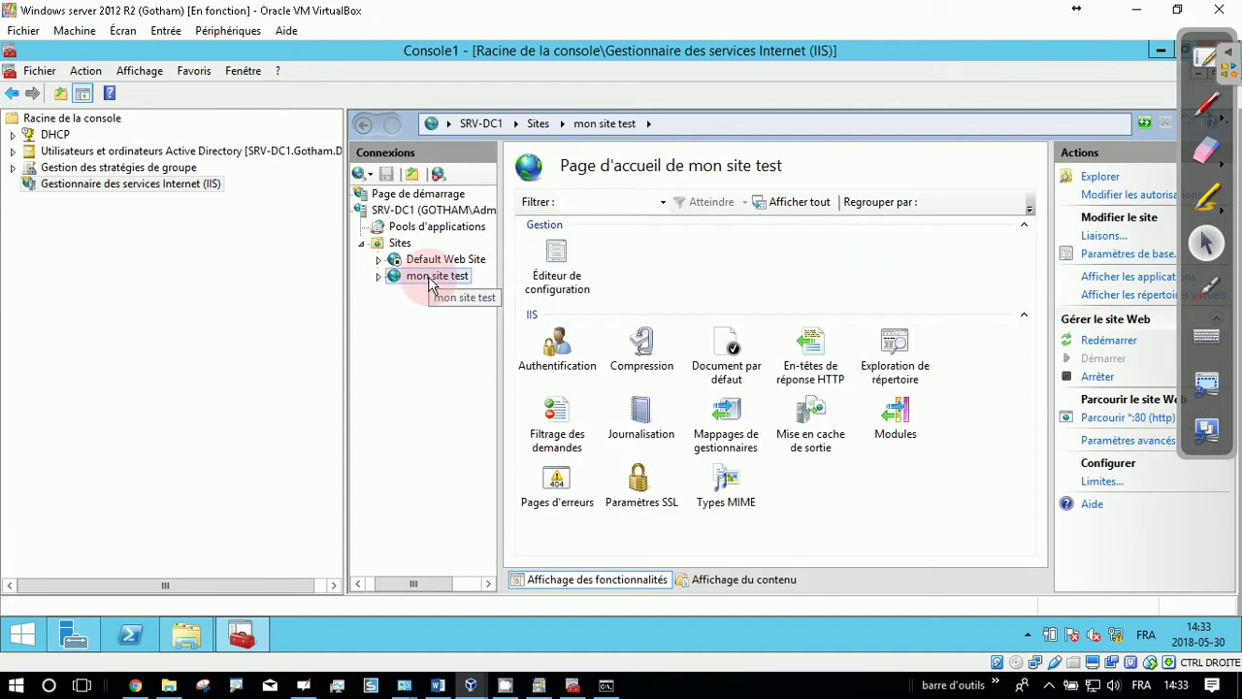
pyautogui.doubleClick(736, 355)
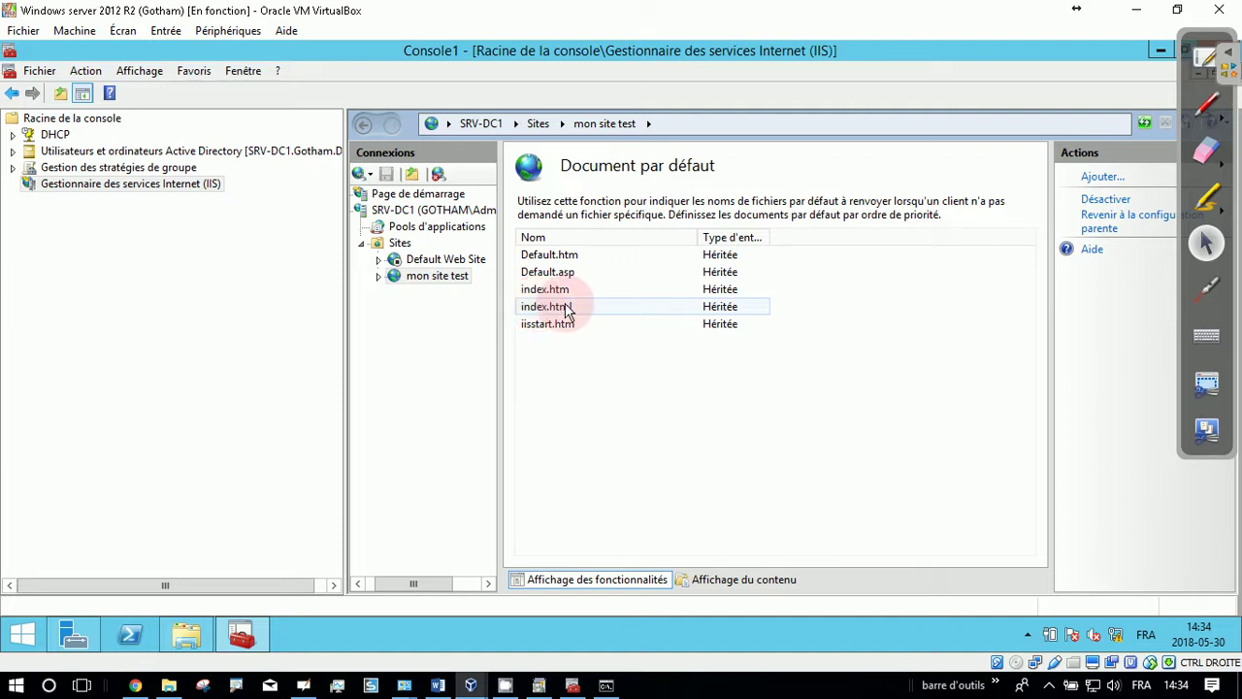
pyautogui.moveTo(185, 631)
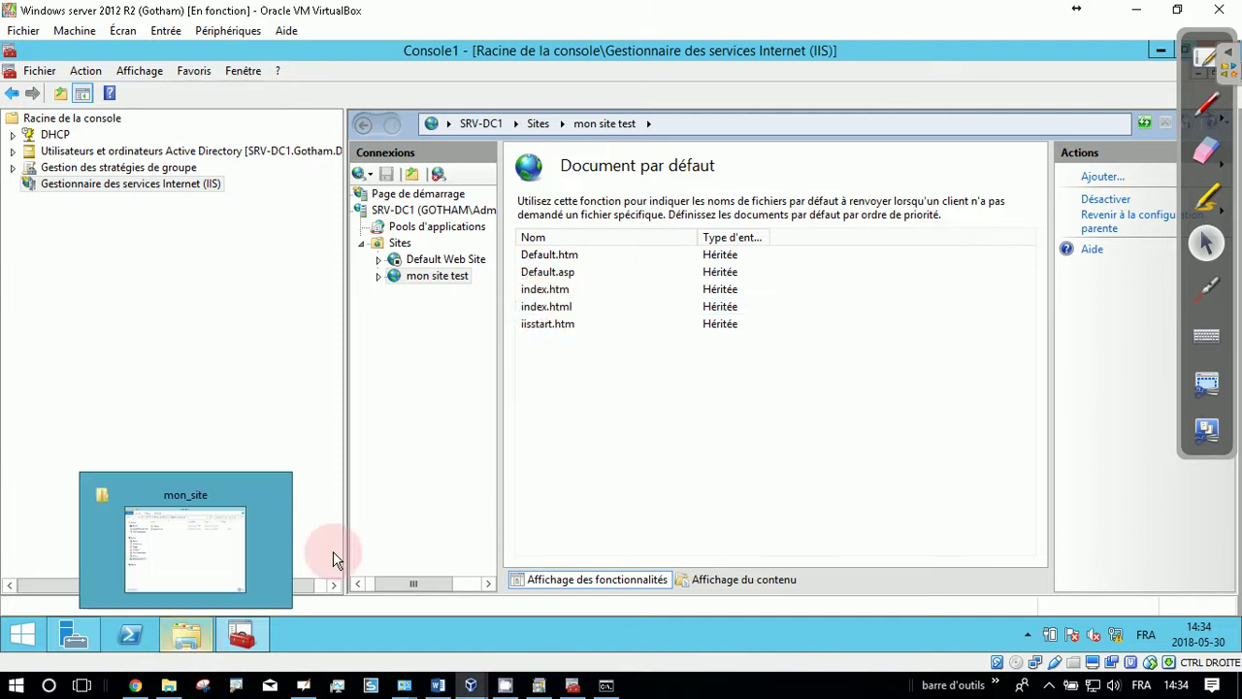
pyautogui.click(185, 633)
pyautogui.click(621, 324)
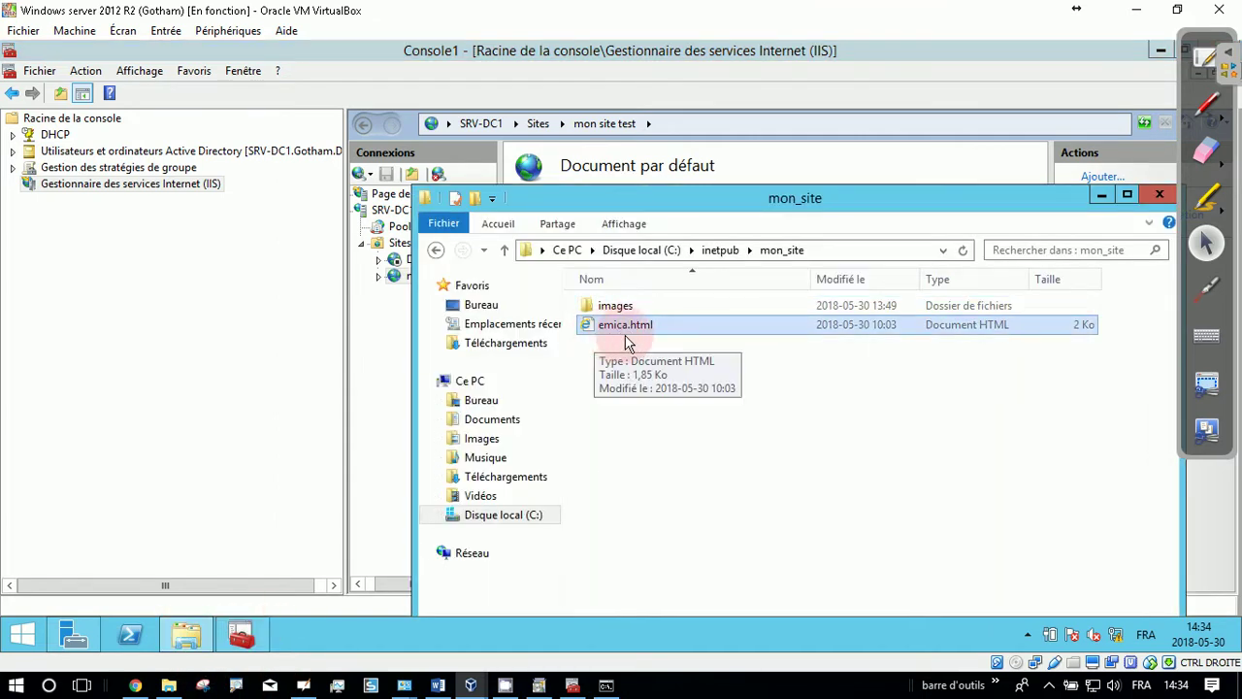
pyautogui.click(1166, 191)
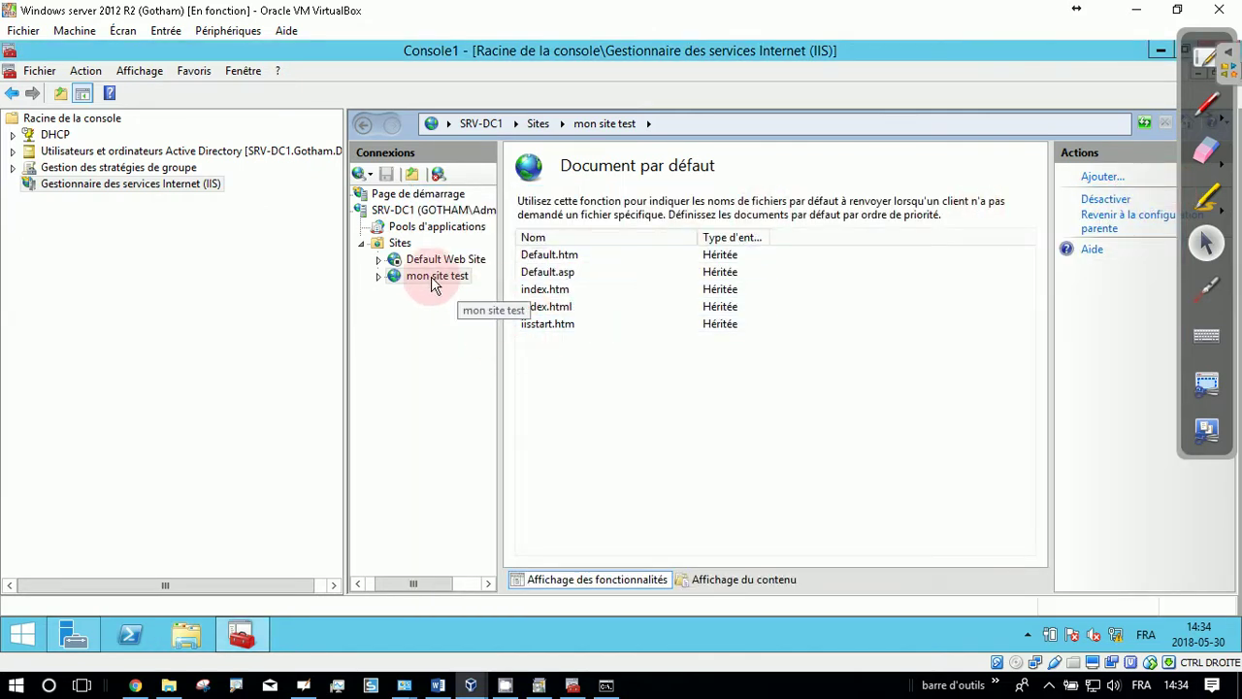
pyautogui.click(544, 326)
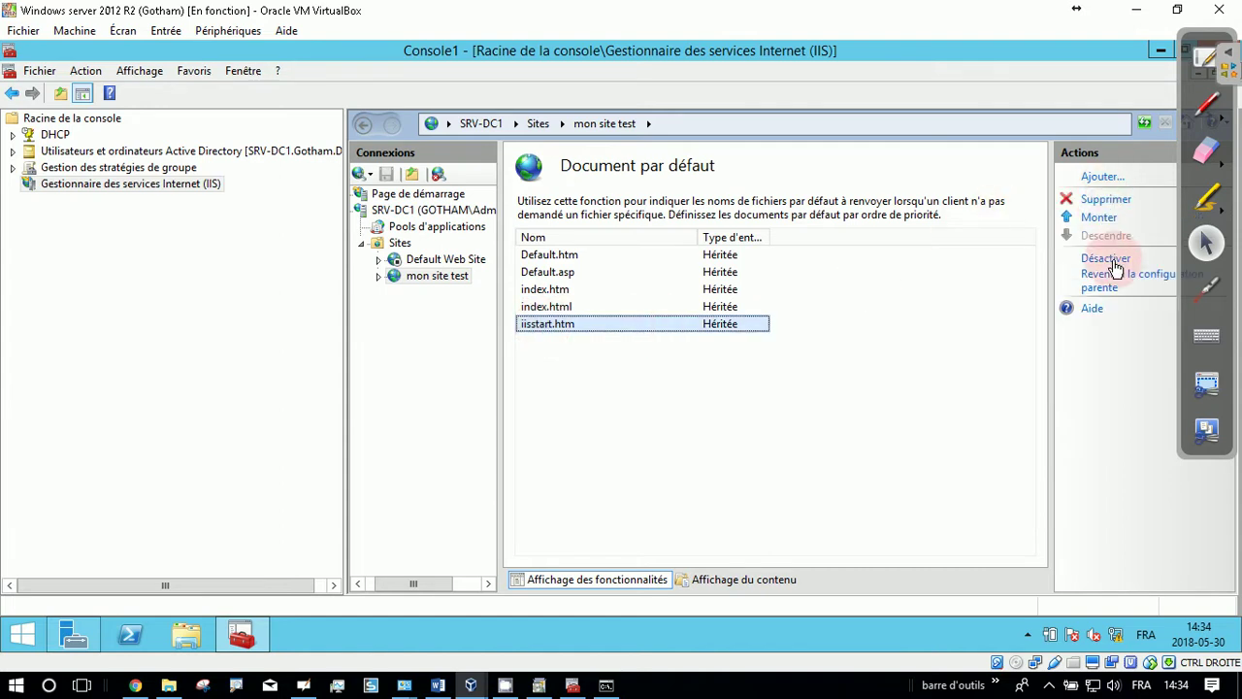
pyautogui.rightClick(586, 328)
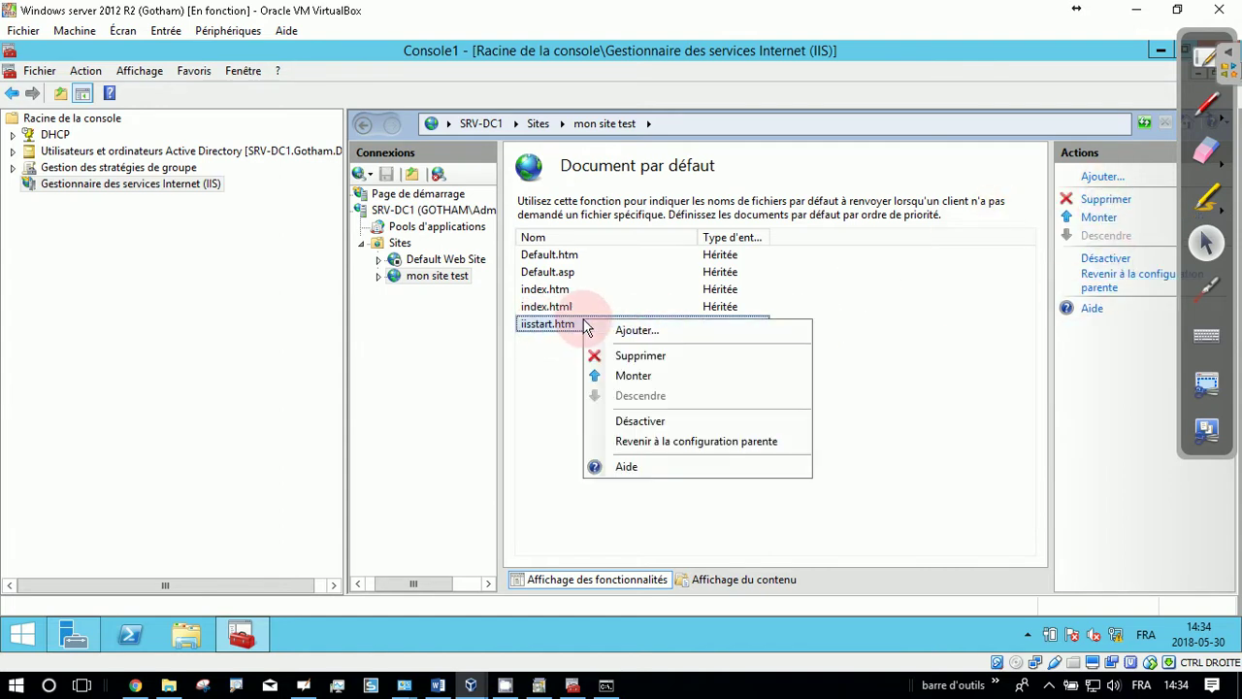
pyautogui.rightClick(561, 347)
pyautogui.click(932, 346)
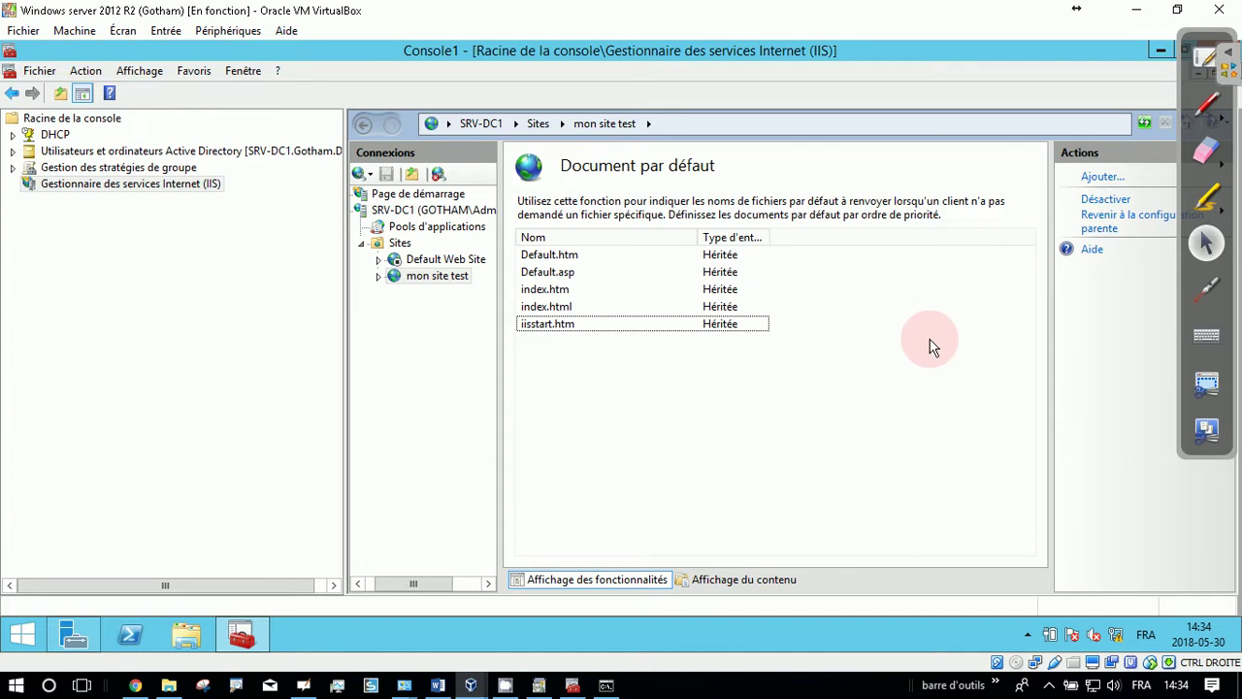
# - Add emica.html as a default document of the "mon site test" website
pyautogui.click(1089, 176)
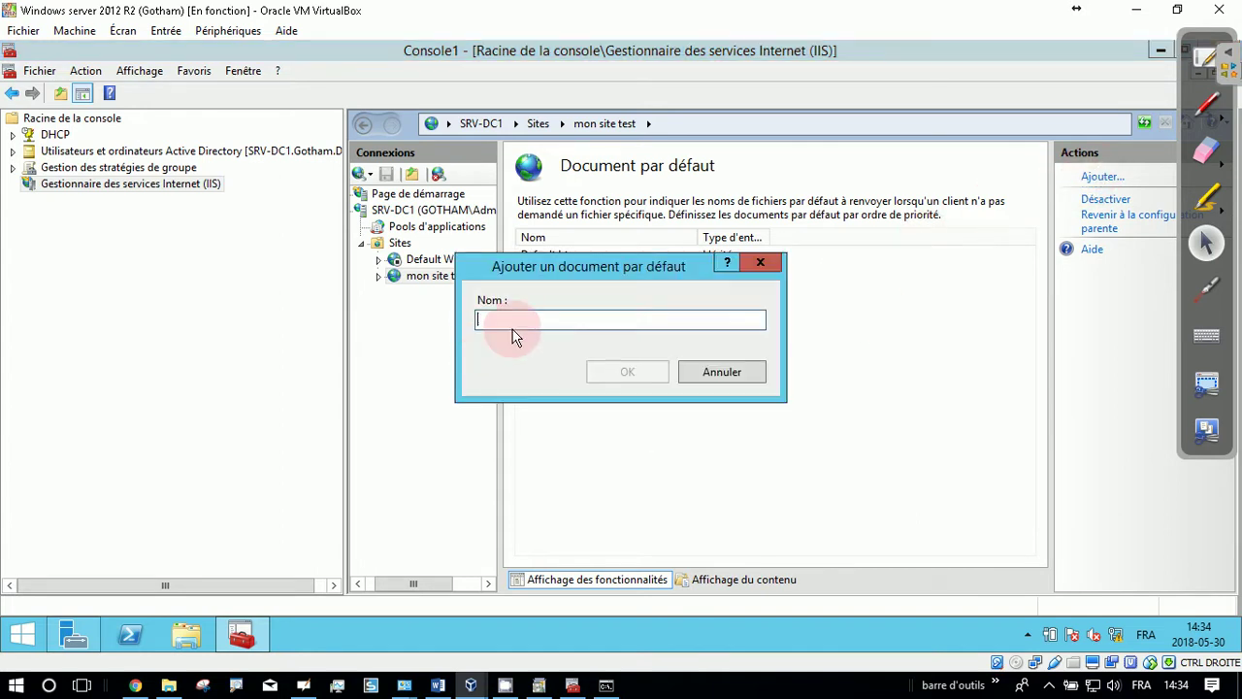
pyautogui.write('emica.html')
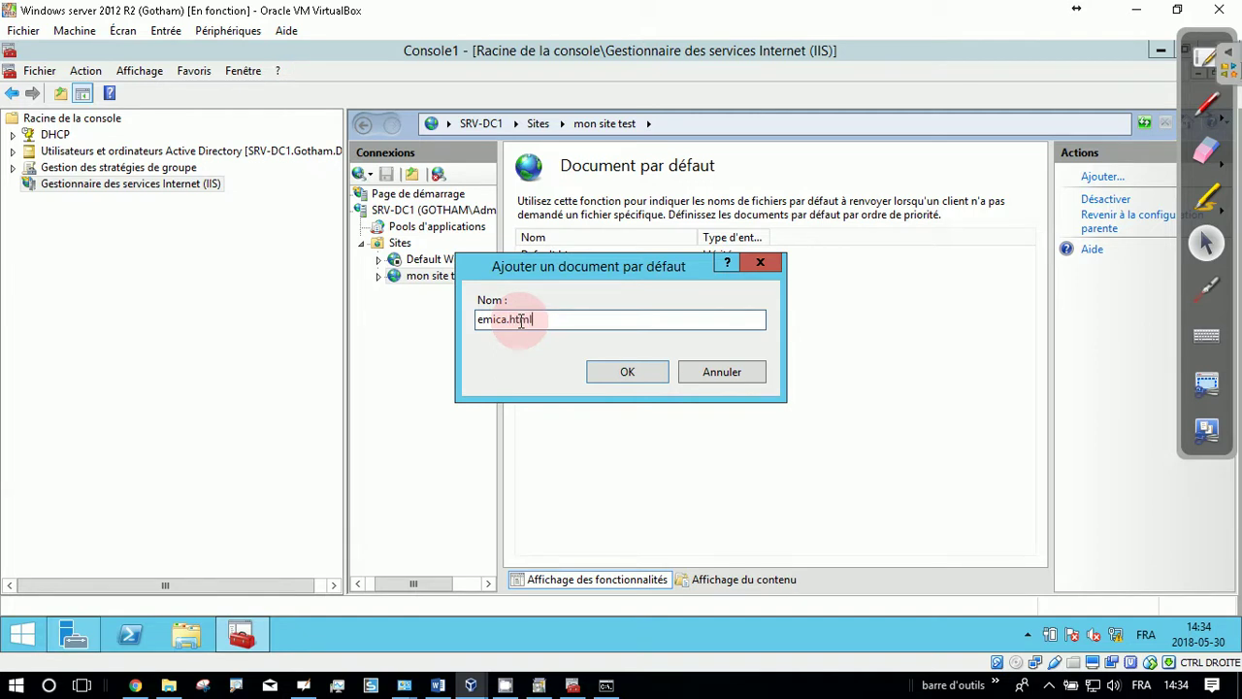
pyautogui.press('Return')
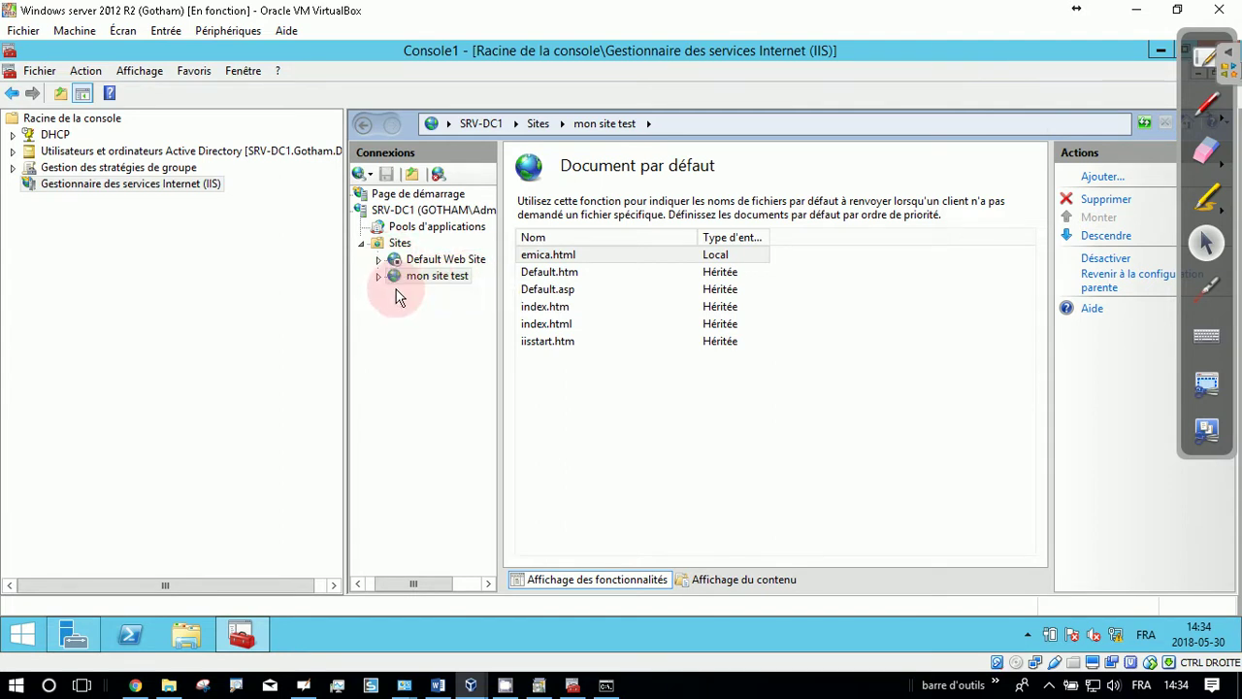
pyautogui.click(575, 258)
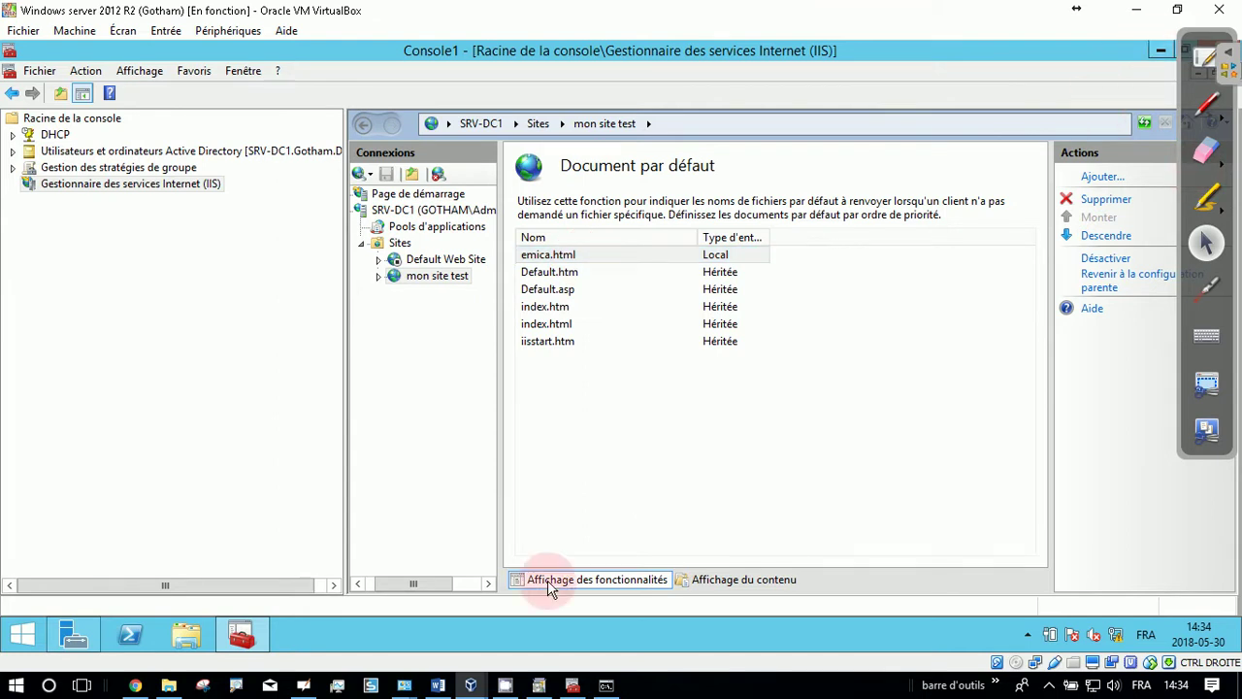
pyautogui.click(471, 685)
pyautogui.click(611, 633)
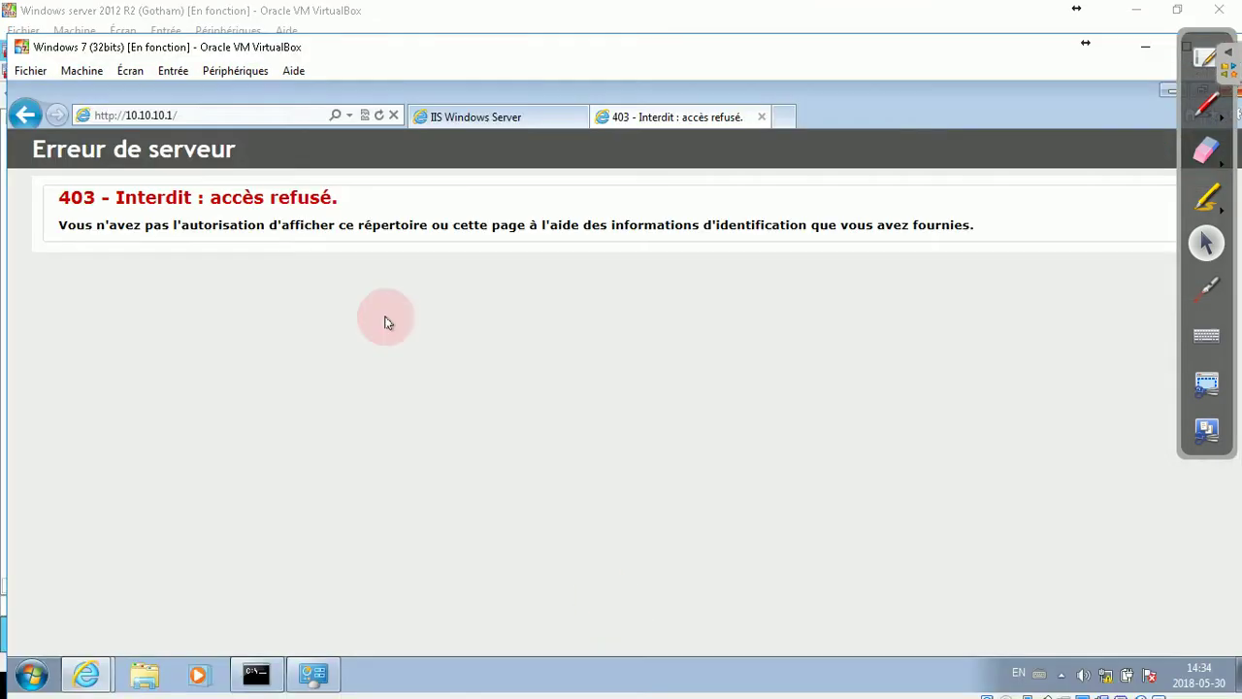
pyautogui.click(379, 115)
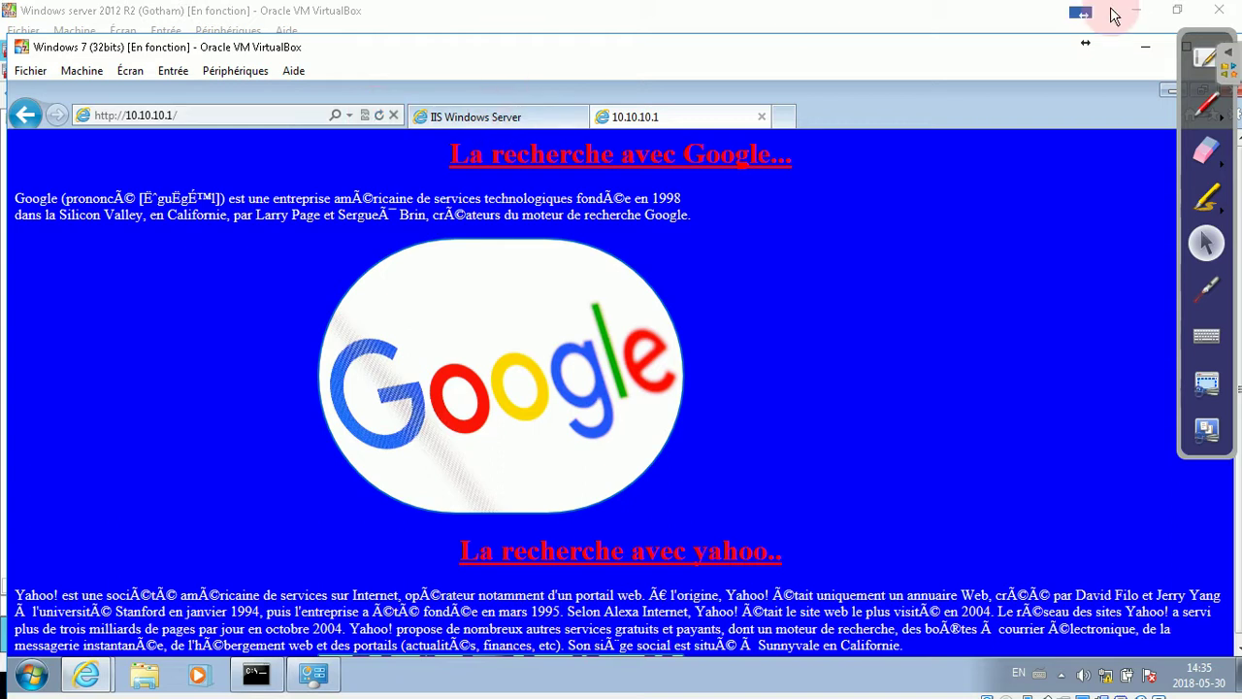
pyautogui.click(1092, 105)
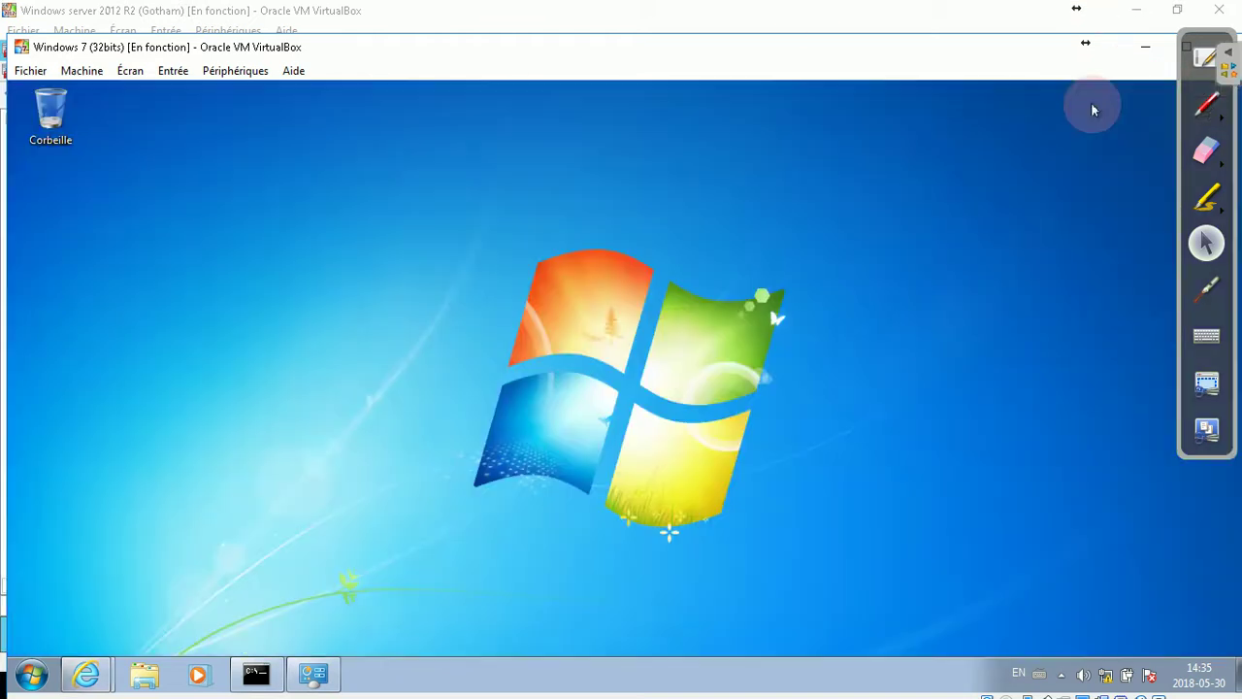
# - Switch to OpenBoard, add a blank page and sketch a large computer monitor on a round stand in red
pyautogui.click(1206, 56)
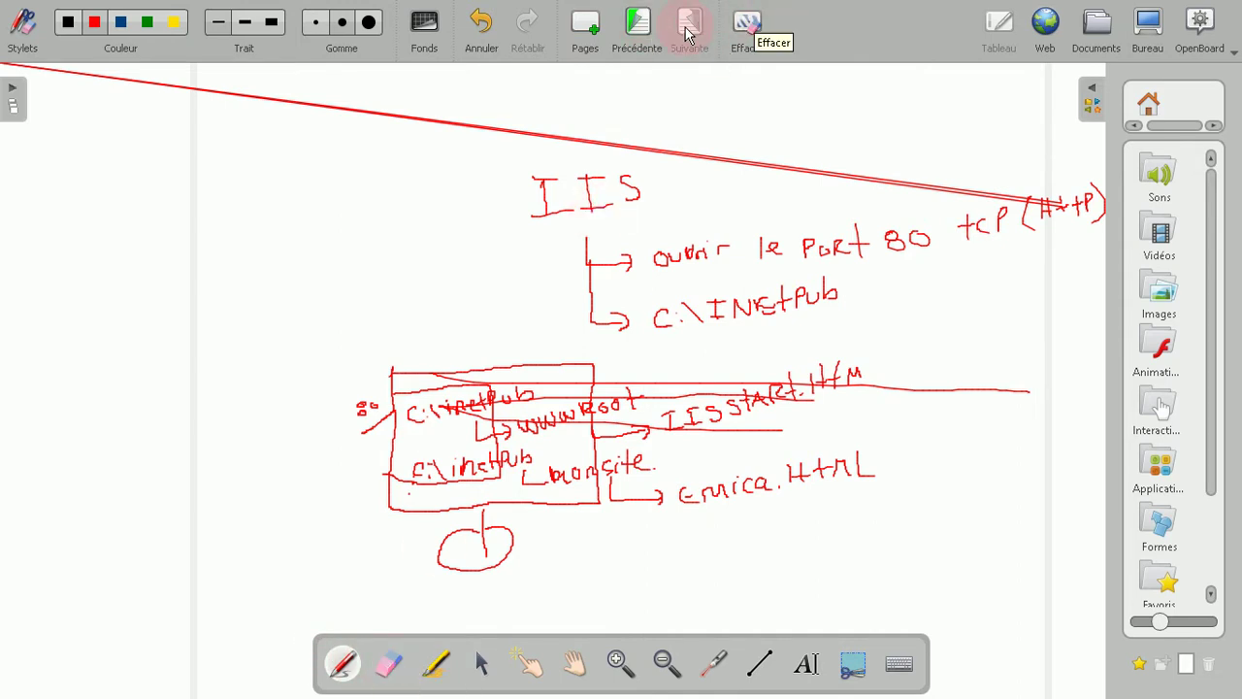
pyautogui.click(585, 25)
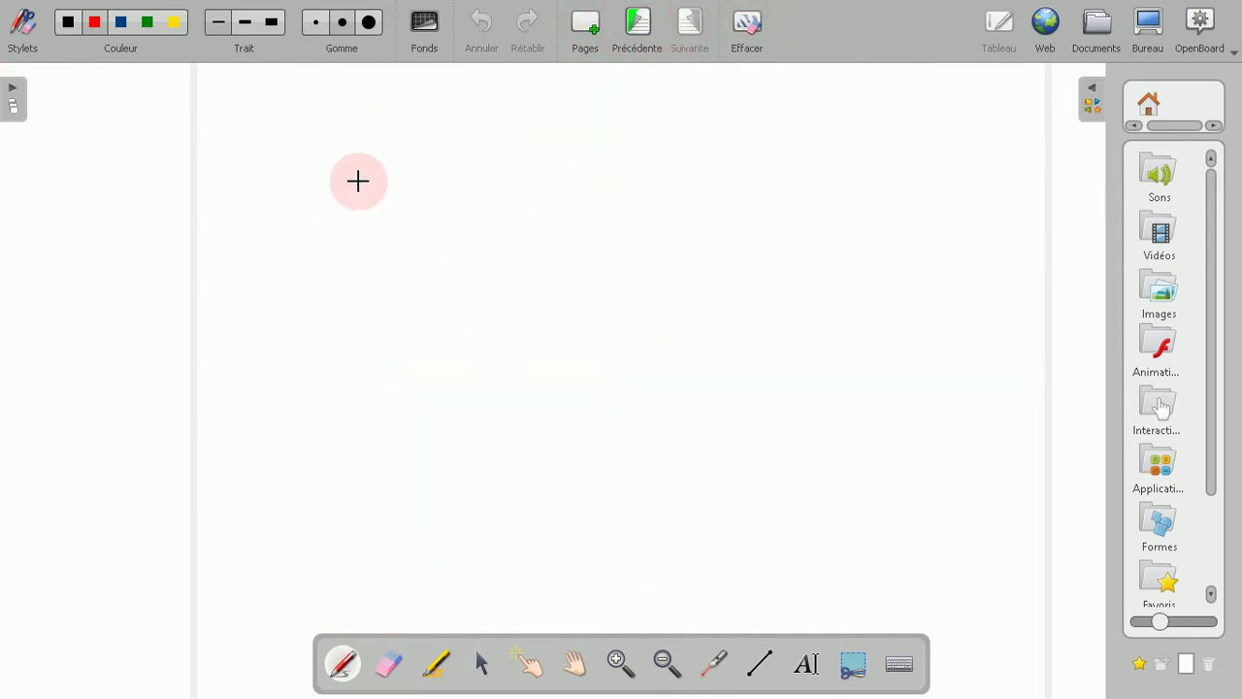
pyautogui.moveTo(358, 179)
pyautogui.mouseDown()
pyautogui.moveTo(346, 341)
pyautogui.moveTo(417, 430)
pyautogui.moveTo(679, 425)
pyautogui.moveTo(674, 125)
pyautogui.moveTo(361, 171)
pyautogui.mouseUp()
pyautogui.moveTo(484, 393)
pyautogui.mouseDown()
pyautogui.moveTo(496, 511)
pyautogui.moveTo(517, 453)
pyautogui.mouseUp()
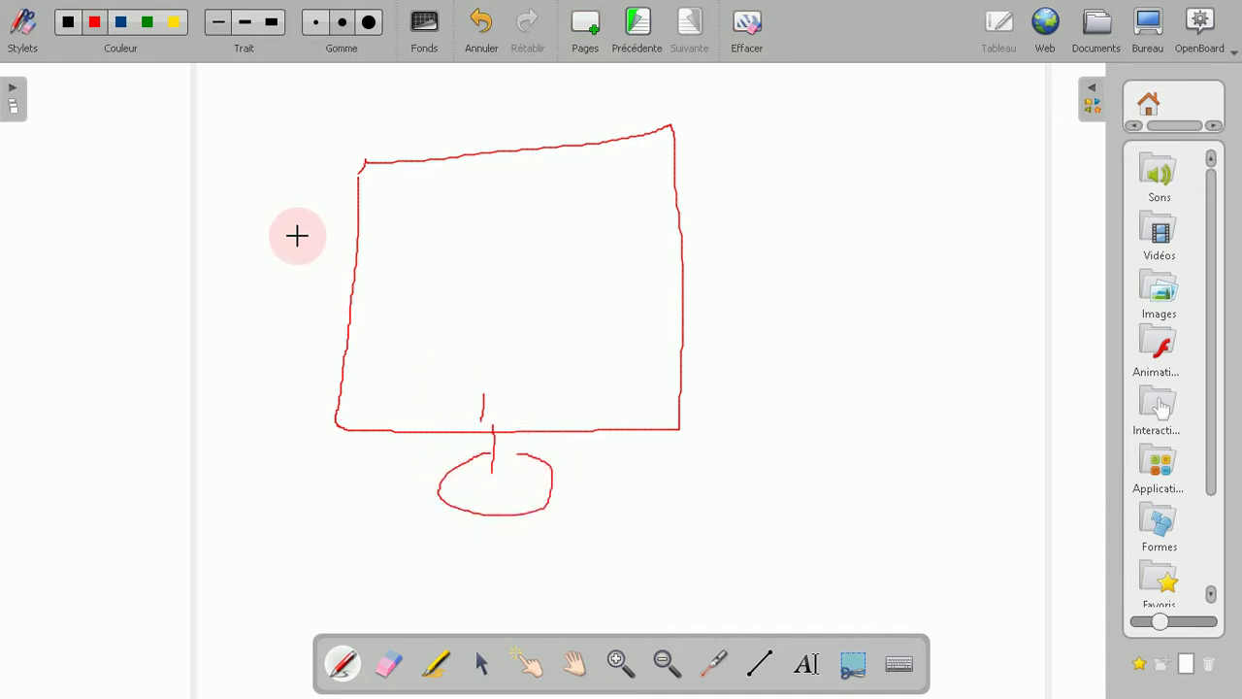
# - Write port 80 with an arrow to c:\inetpub\monsite and port 8080 with an arrow to c:\inetpub\wwwroot in the monitor sketch
pyautogui.moveTo(274, 190)
pyautogui.mouseDown()
pyautogui.moveTo(270, 200)
pyautogui.moveTo(397, 203)
pyautogui.moveTo(541, 191)
pyautogui.moveTo(566, 202)
pyautogui.moveTo(624, 183)
pyautogui.moveTo(656, 192)
pyautogui.mouseUp()
pyautogui.moveTo(648, 179); pyautogui.dragTo(677, 181)
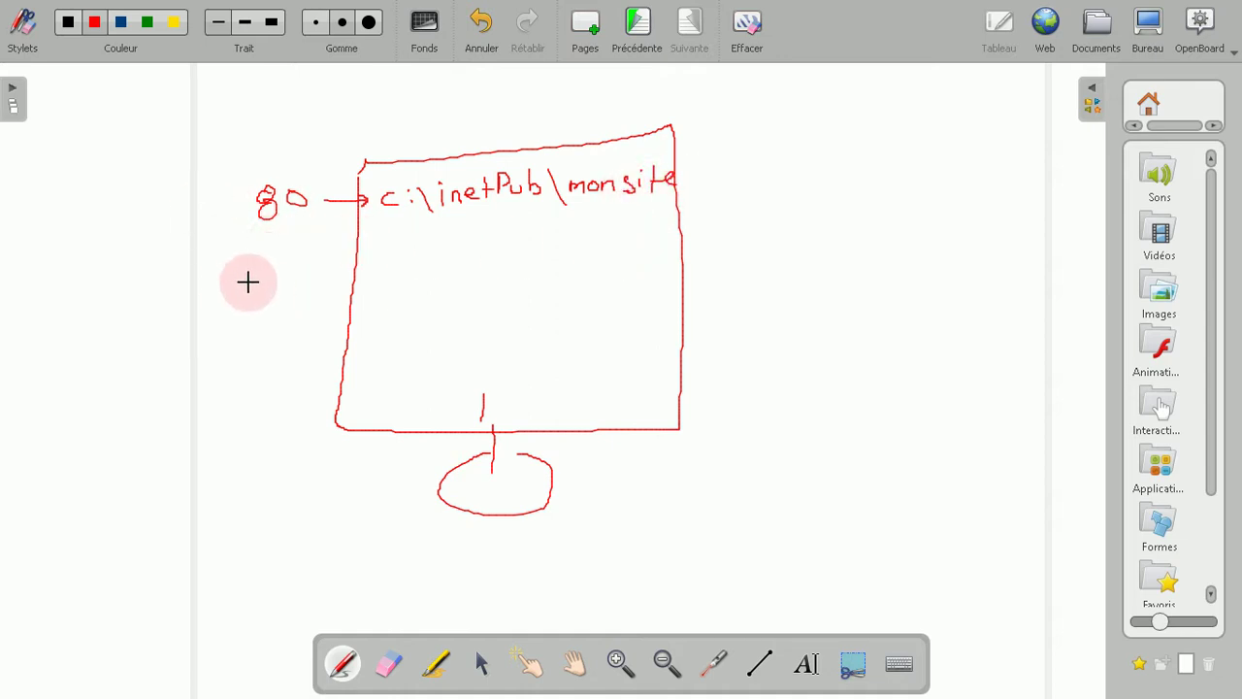
pyautogui.moveTo(248, 272)
pyautogui.mouseDown()
pyautogui.moveTo(264, 279)
pyautogui.moveTo(263, 298)
pyautogui.moveTo(265, 282)
pyautogui.moveTo(266, 297)
pyautogui.moveTo(285, 277)
pyautogui.moveTo(503, 282)
pyautogui.mouseUp()
pyautogui.click(418, 274)
pyautogui.click(418, 282)
pyautogui.click(462, 255)
pyautogui.moveTo(496, 264)
pyautogui.mouseDown()
pyautogui.moveTo(510, 263)
pyautogui.moveTo(512, 280)
pyautogui.mouseUp()
pyautogui.moveTo(514, 255); pyautogui.dragTo(541, 255)
pyautogui.moveTo(548, 251)
pyautogui.mouseDown()
pyautogui.moveTo(550, 275)
pyautogui.moveTo(582, 274)
pyautogui.mouseUp()
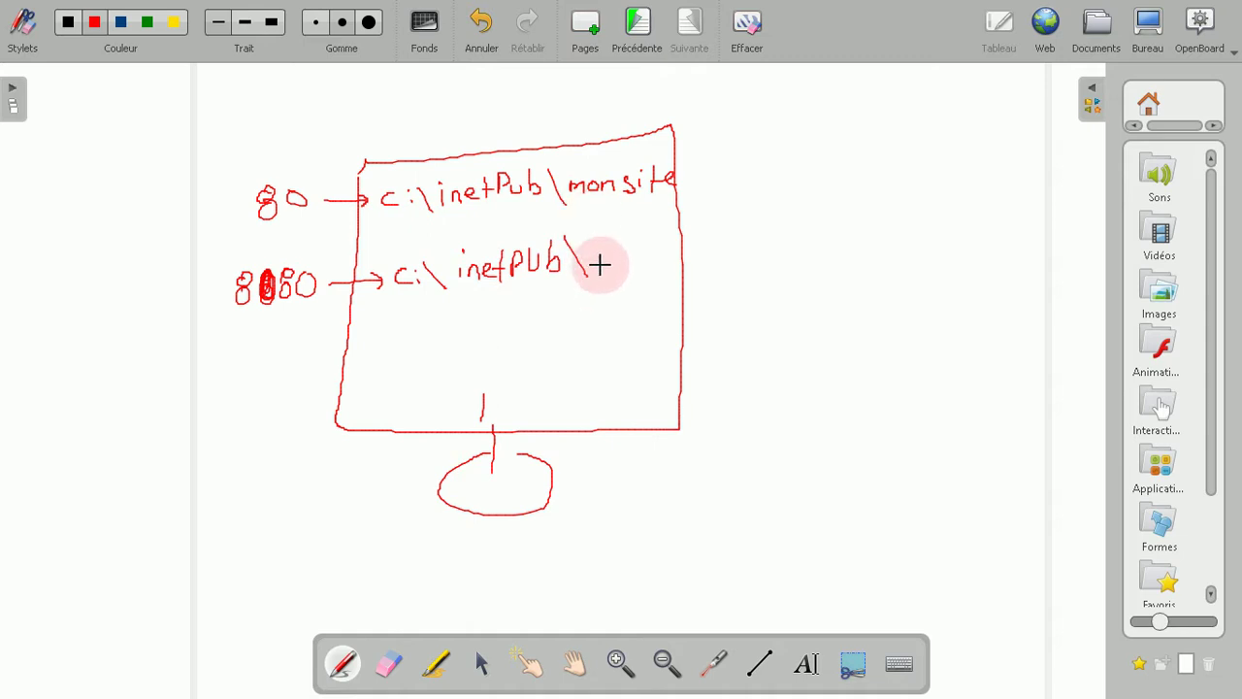
pyautogui.moveTo(595, 255)
pyautogui.mouseDown()
pyautogui.moveTo(677, 264)
pyautogui.moveTo(727, 233)
pyautogui.moveTo(734, 264)
pyautogui.mouseUp()
pyautogui.moveTo(746, 241); pyautogui.dragTo(727, 243)
# - Draw an arrow from the monsite path and label it emica.html
pyautogui.moveTo(652, 192); pyautogui.dragTo(760, 206)
pyautogui.moveTo(770, 200); pyautogui.dragTo(812, 198)
pyautogui.click(779, 204)
pyautogui.moveTo(805, 188); pyautogui.dragTo(844, 200)
# - Draw an arrow from the wwwroot path and label it iisstart.htm
pyautogui.moveTo(663, 277); pyautogui.dragTo(701, 303)
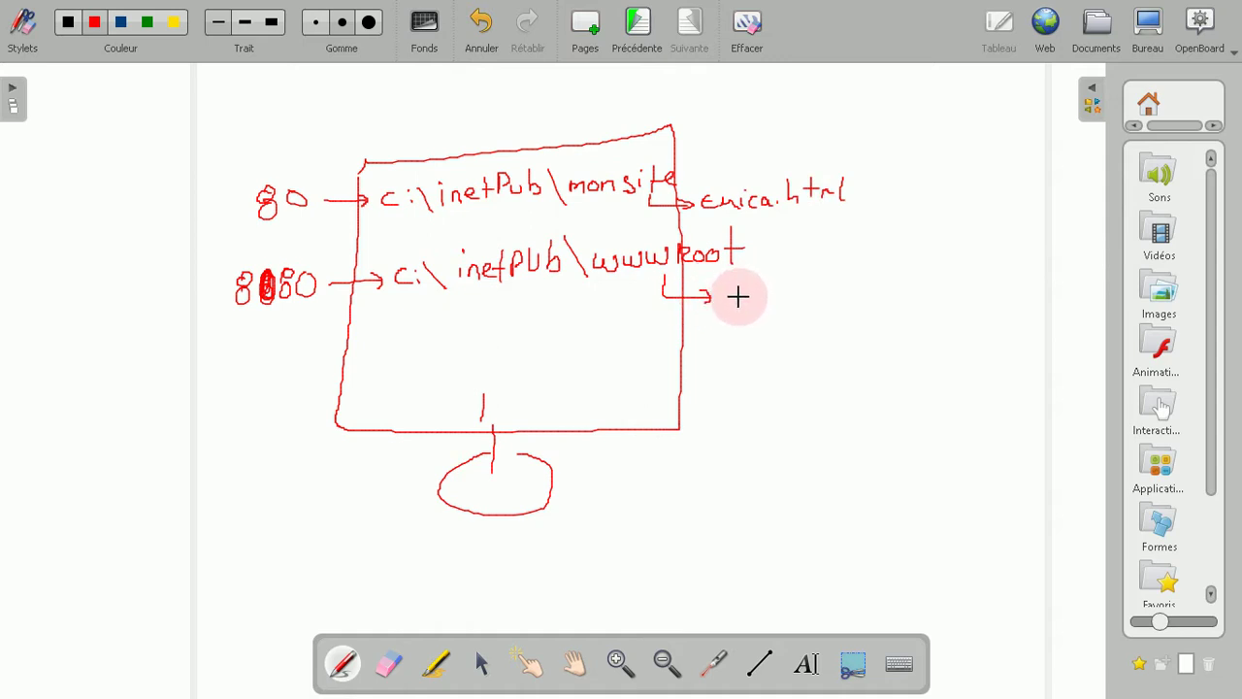
pyautogui.moveTo(730, 288); pyautogui.dragTo(744, 287)
pyautogui.moveTo(737, 288)
pyautogui.mouseDown()
pyautogui.moveTo(737, 304)
pyautogui.moveTo(761, 287)
pyautogui.mouseUp()
pyautogui.moveTo(753, 288); pyautogui.dragTo(754, 304)
pyautogui.moveTo(747, 303); pyautogui.dragTo(801, 300)
pyautogui.moveTo(793, 288)
pyautogui.mouseDown()
pyautogui.moveTo(814, 281)
pyautogui.moveTo(817, 296)
pyautogui.mouseUp()
pyautogui.moveTo(819, 295)
pyautogui.mouseDown()
pyautogui.moveTo(825, 281)
pyautogui.moveTo(831, 296)
pyautogui.mouseUp()
pyautogui.moveTo(838, 273); pyautogui.dragTo(836, 294)
pyautogui.moveTo(831, 281); pyautogui.dragTo(879, 279)
pyautogui.moveTo(872, 270); pyautogui.dragTo(903, 273)
pyautogui.click(858, 278)
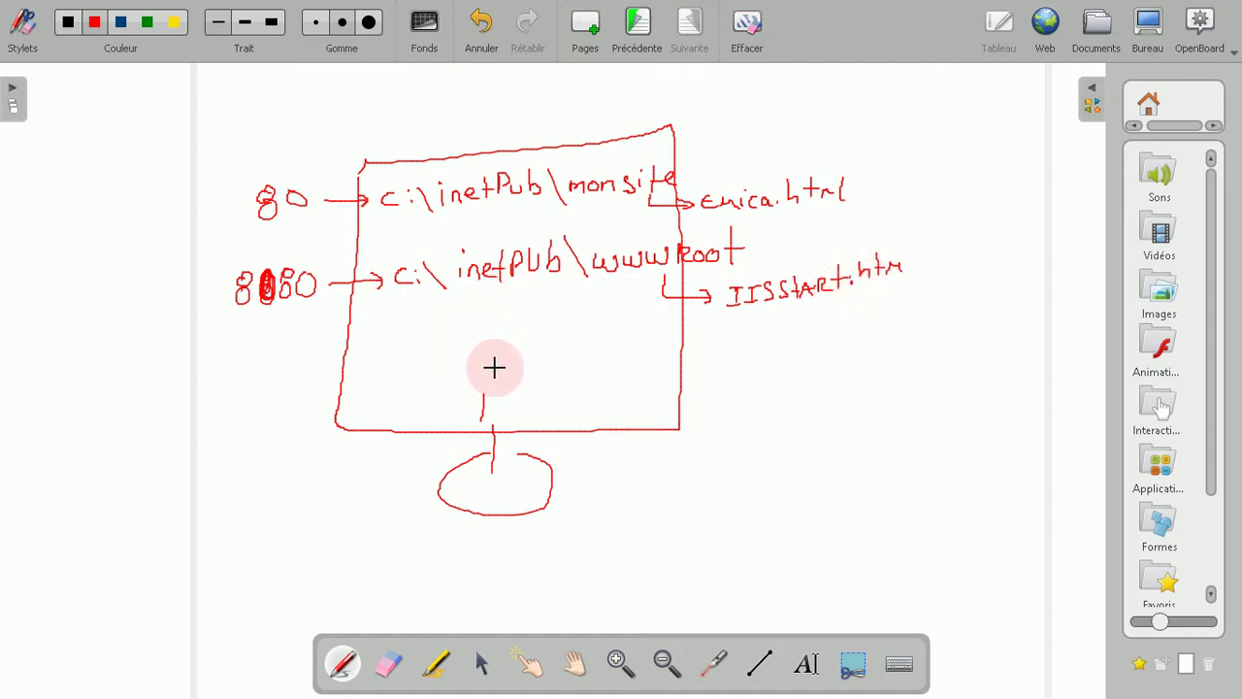
# - Return to IIS on the Windows Server 2012 R2 machine and display the list of all sites
pyautogui.click(1153, 29)
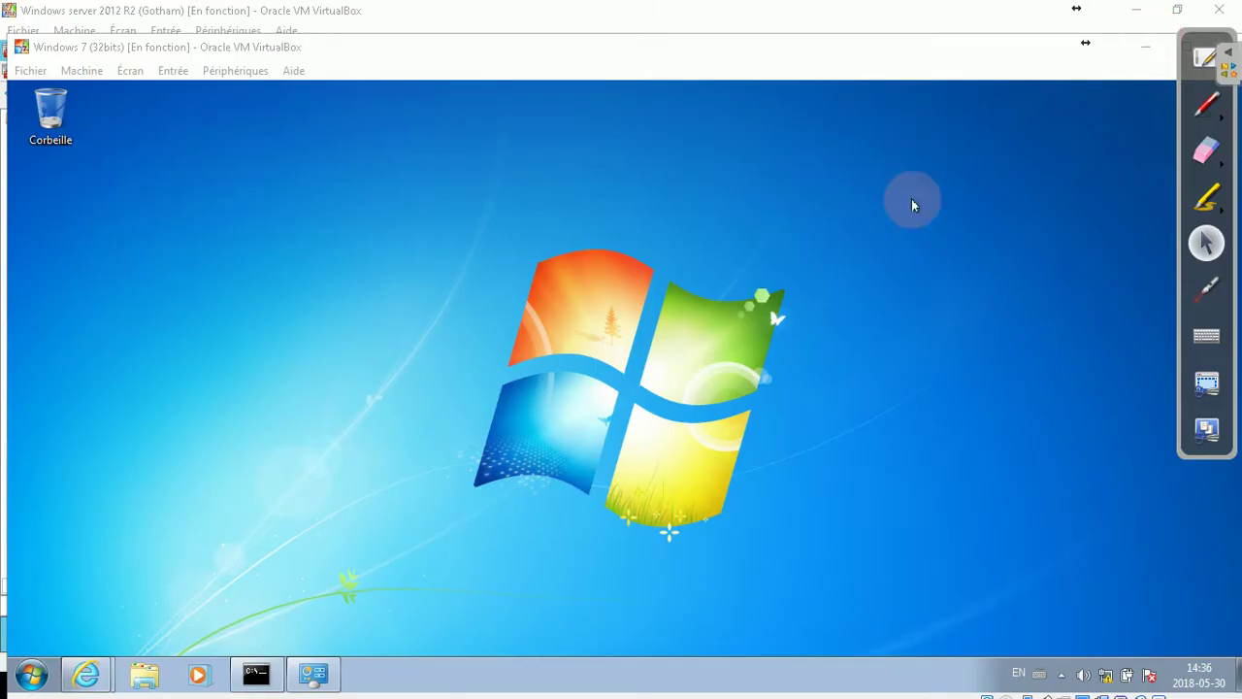
pyautogui.click(1143, 49)
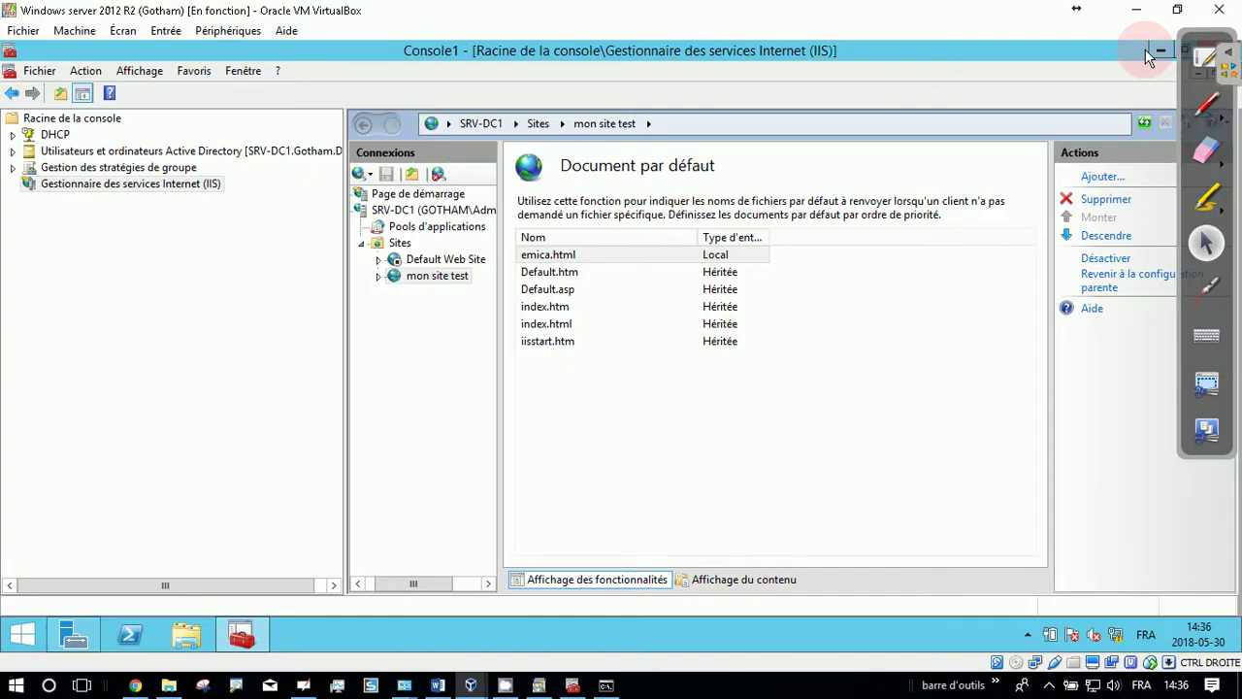
pyautogui.click(439, 264)
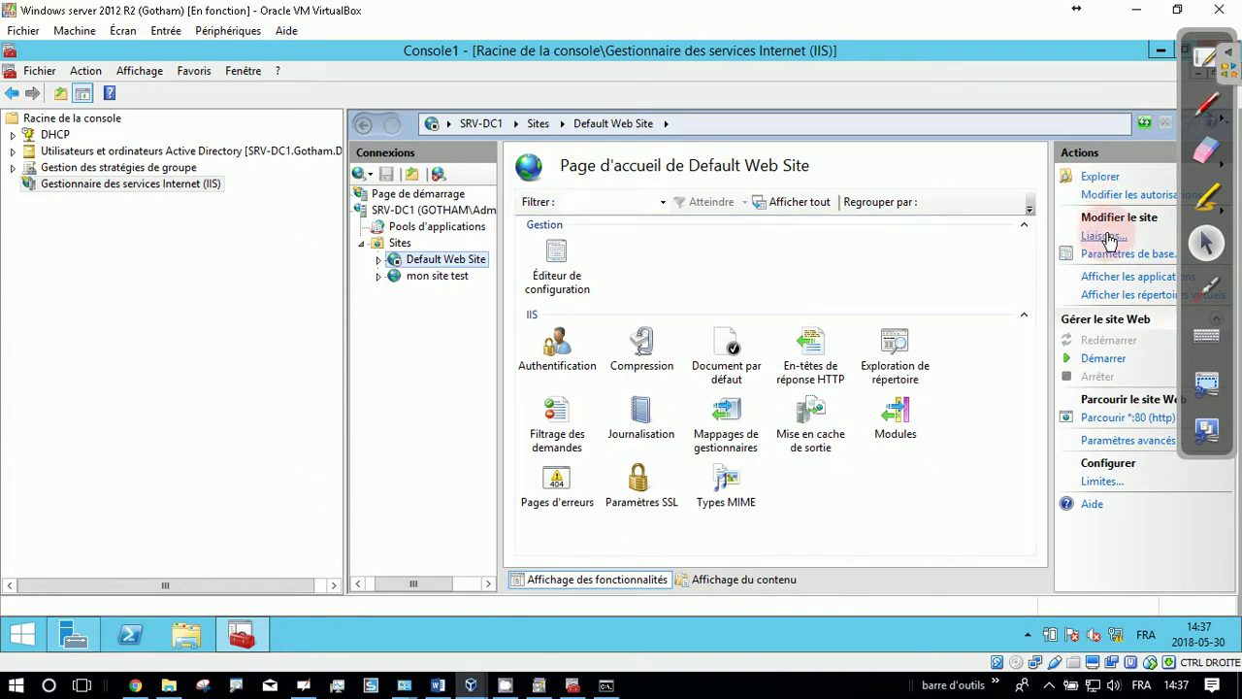
pyautogui.click(396, 245)
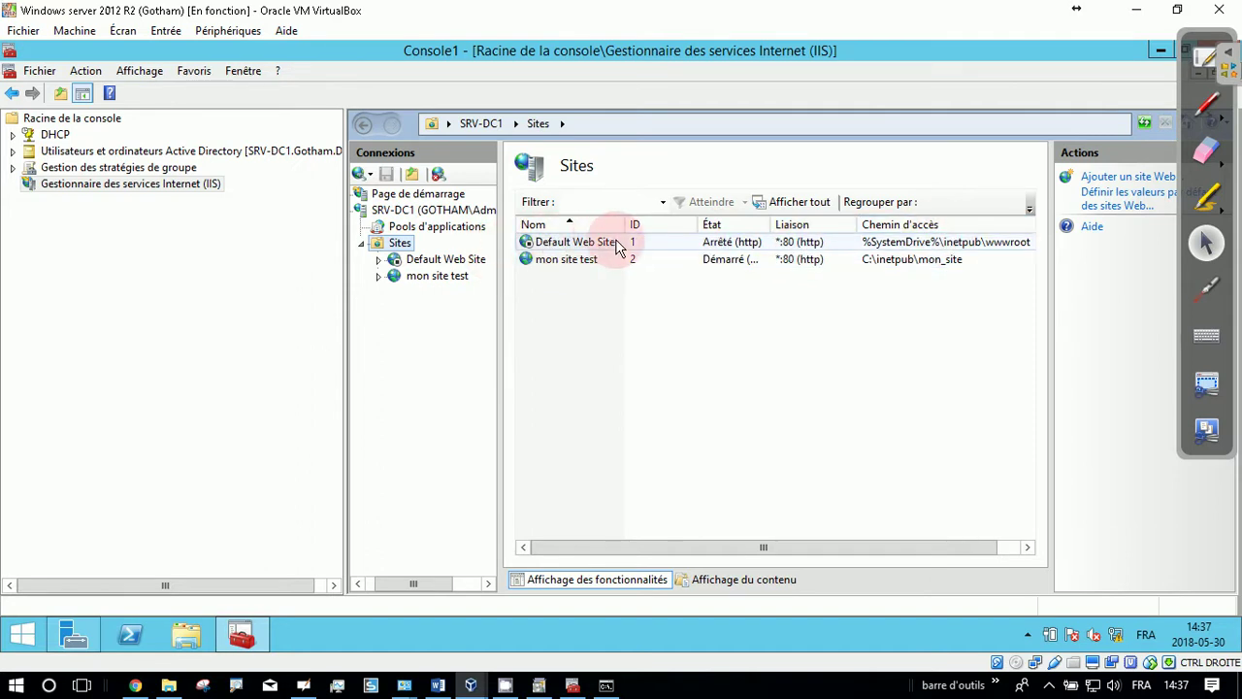
# - Add an http binding on port 8080 to Default Web Site for all unassigned IP addresses
pyautogui.rightClick(719, 245)
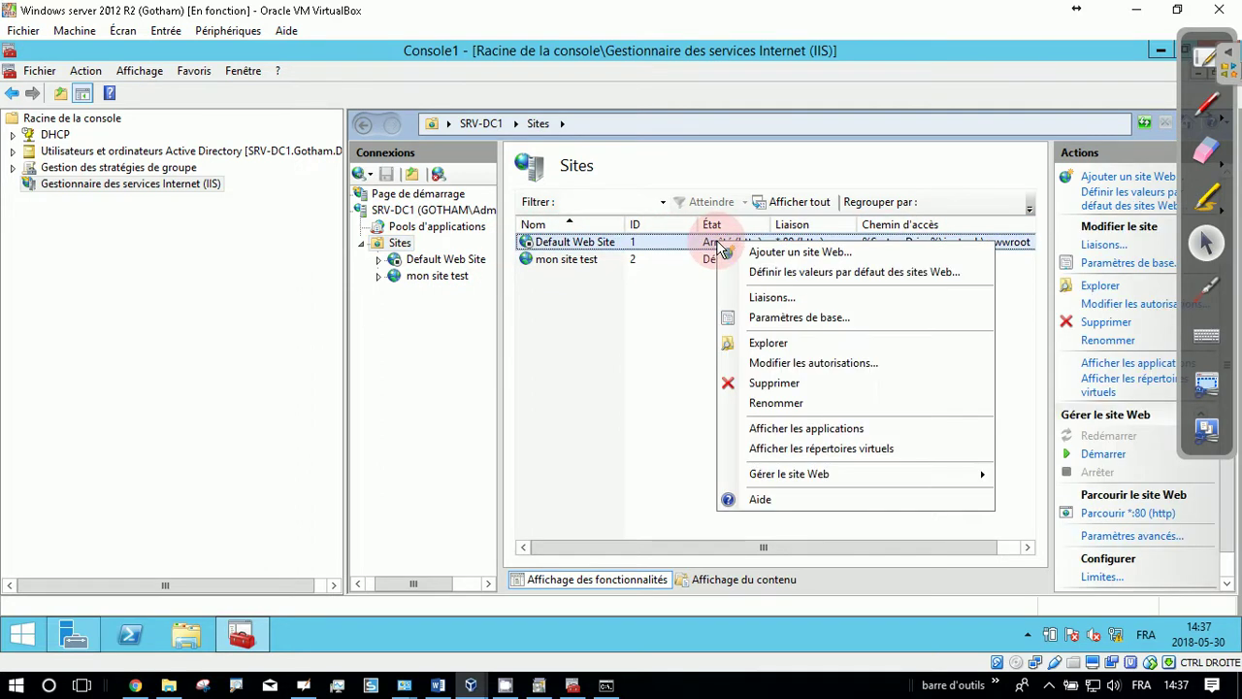
pyautogui.click(676, 248)
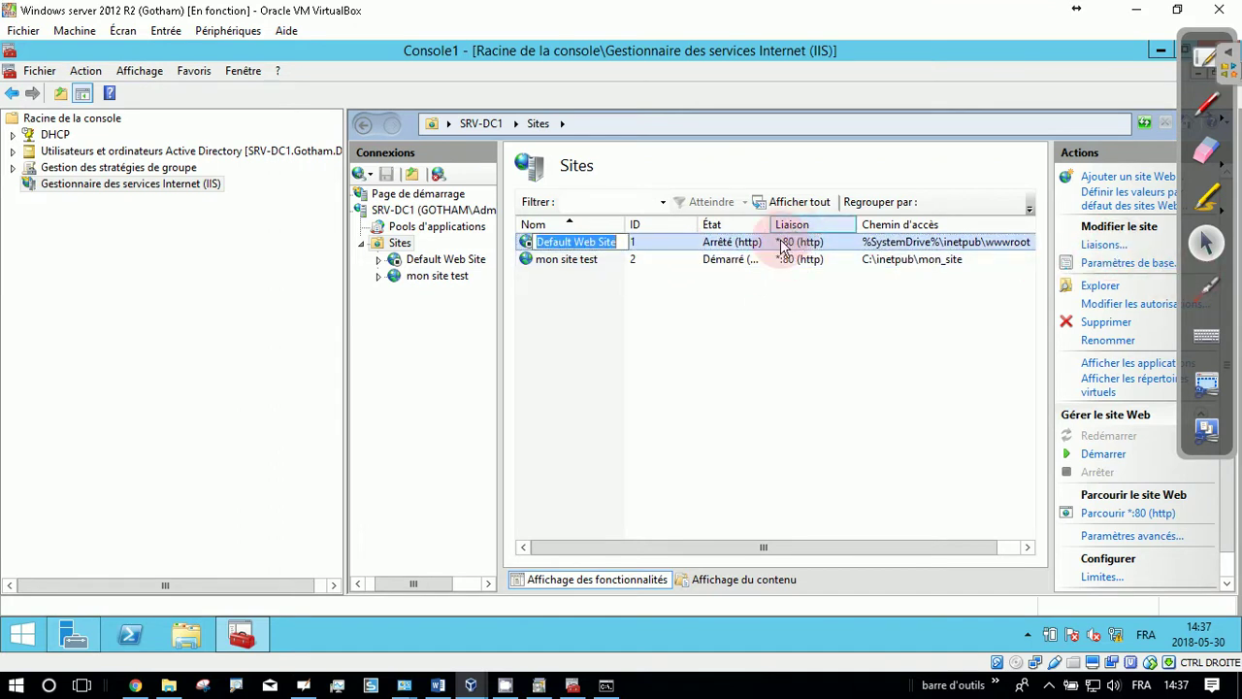
pyautogui.click(1099, 245)
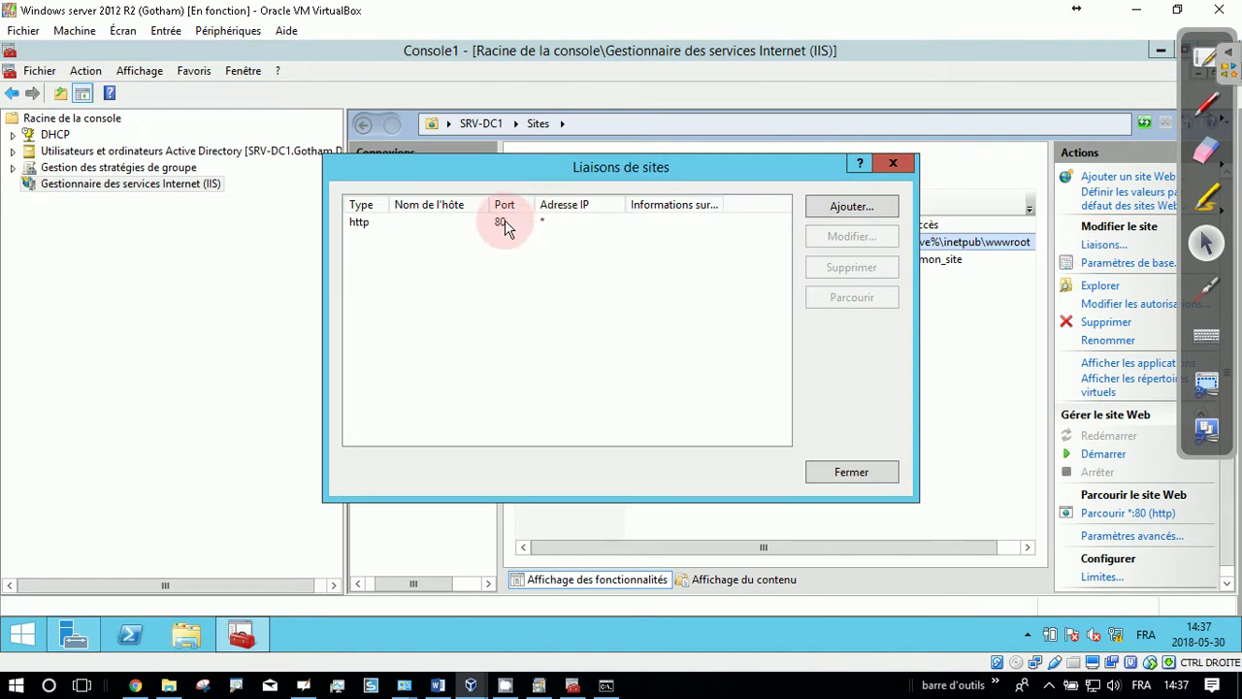
pyautogui.click(841, 206)
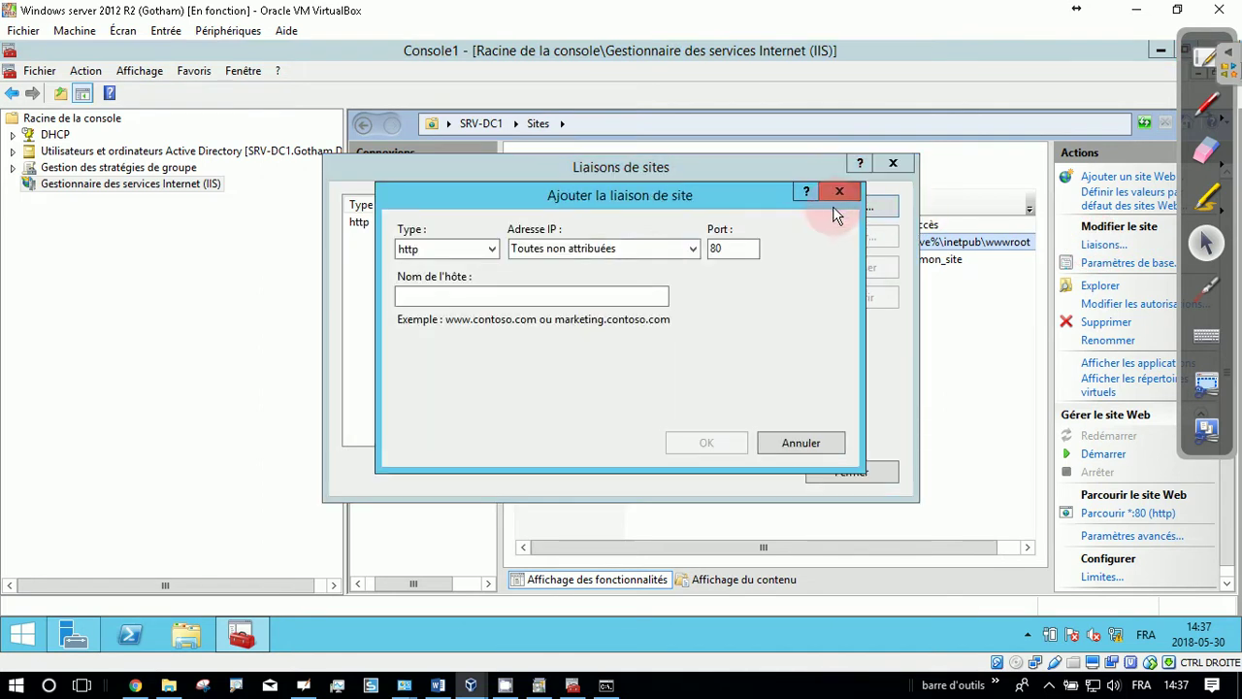
pyautogui.click(733, 250)
pyautogui.write('80')
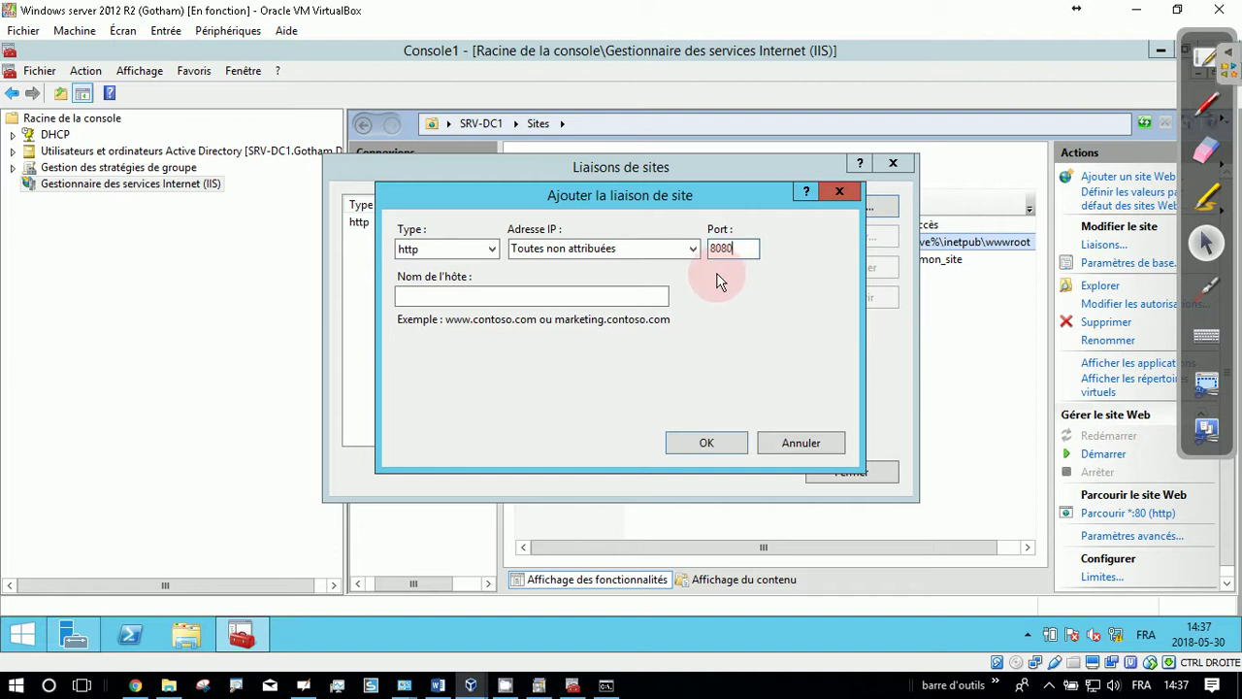
pyautogui.click(703, 443)
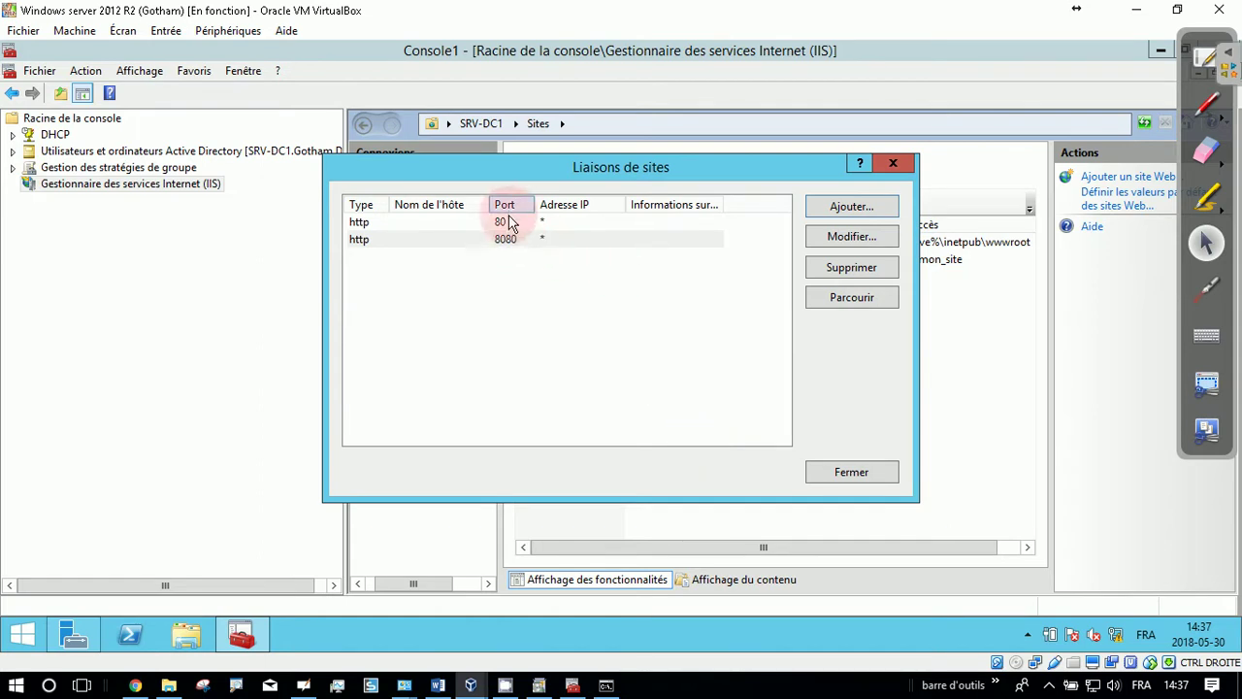
# - Remove the port 80 binding from Default Web Site and close its site bindings
pyautogui.click(503, 223)
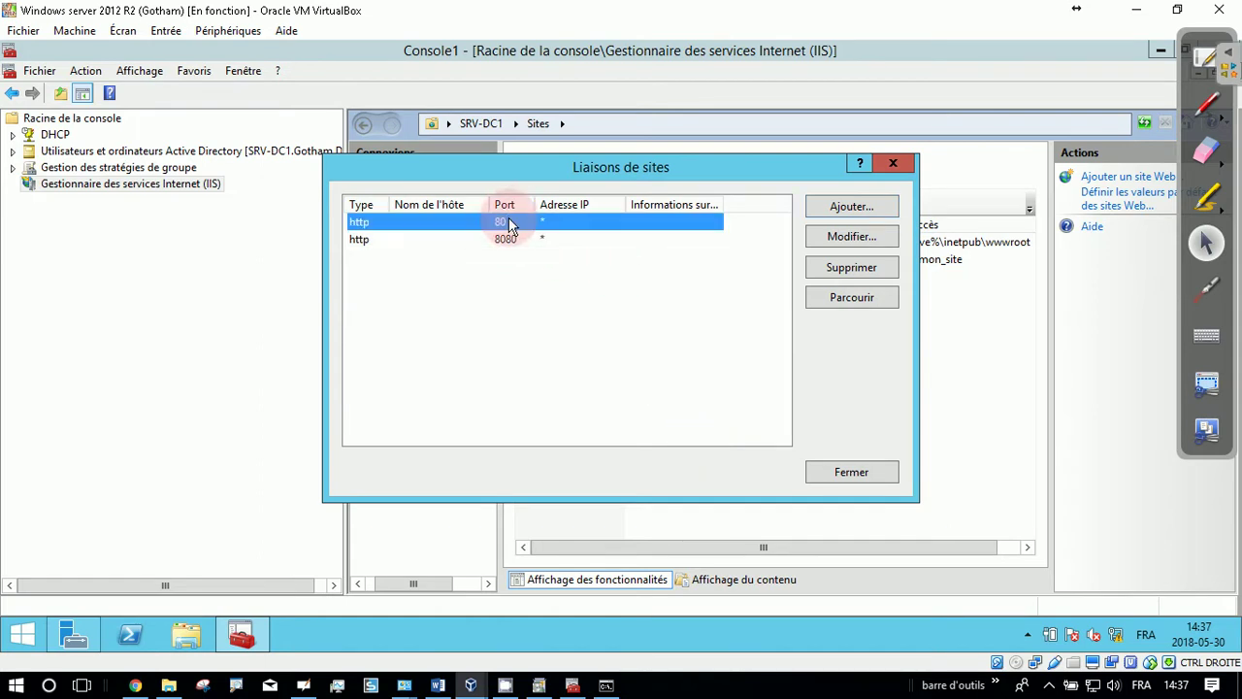
pyautogui.click(867, 270)
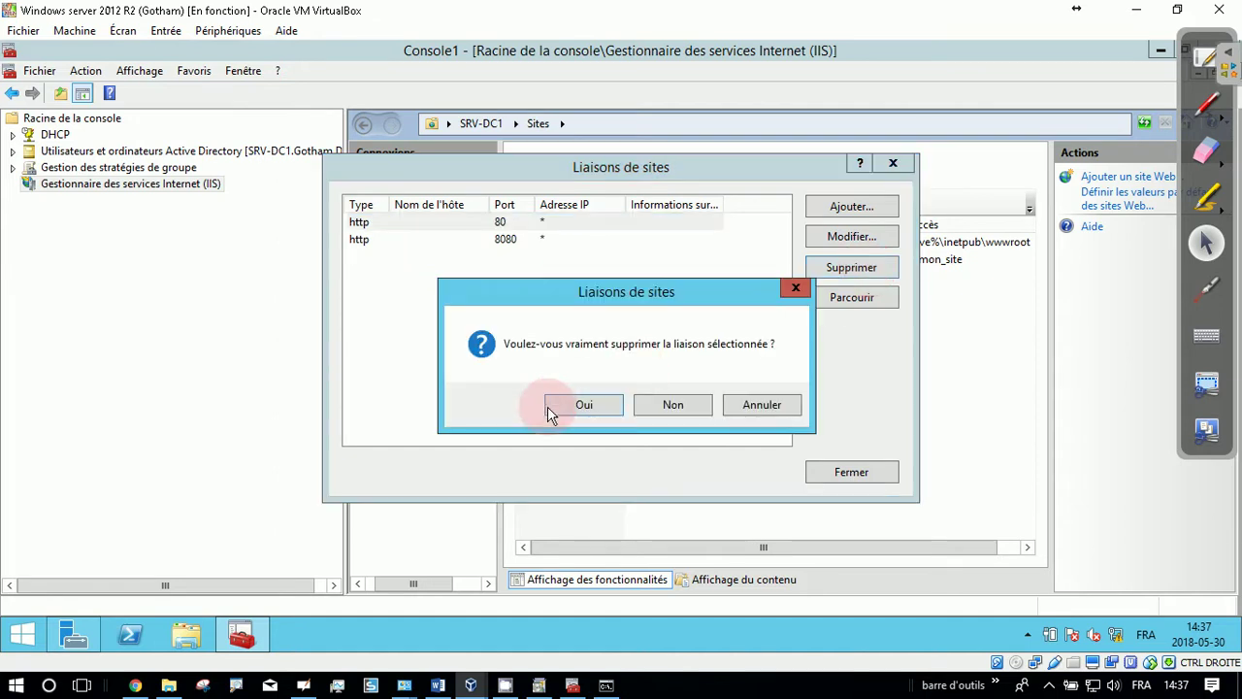
pyautogui.click(584, 405)
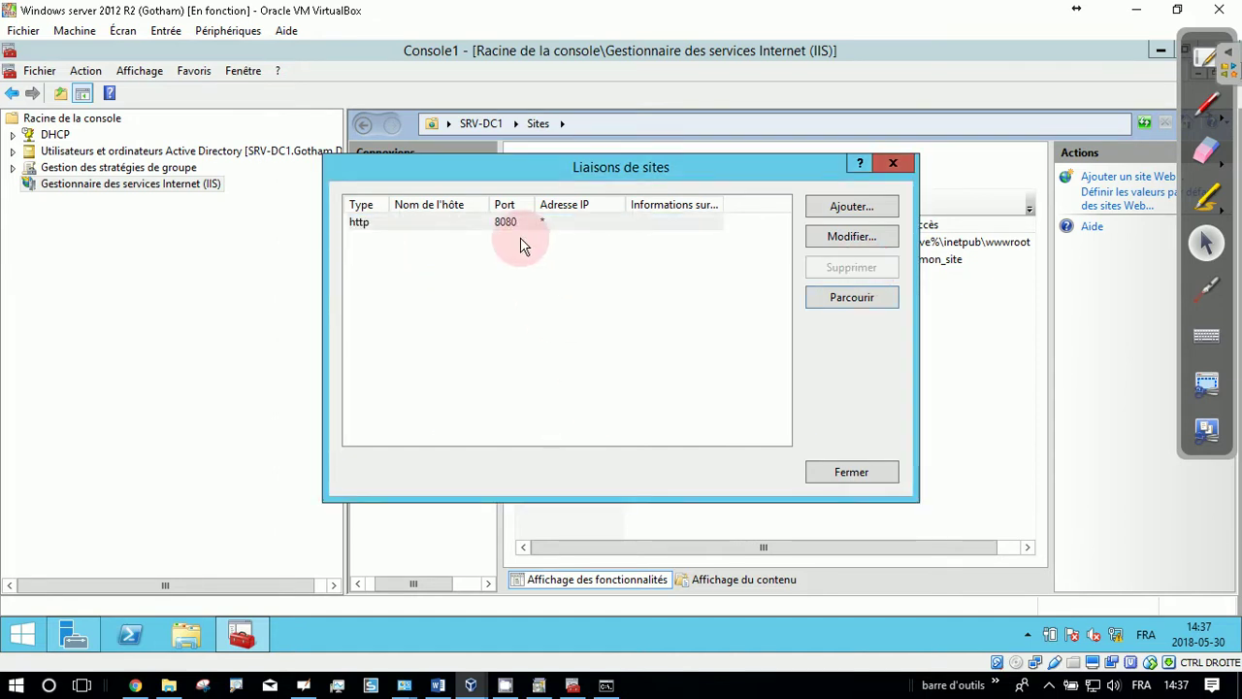
pyautogui.click(864, 474)
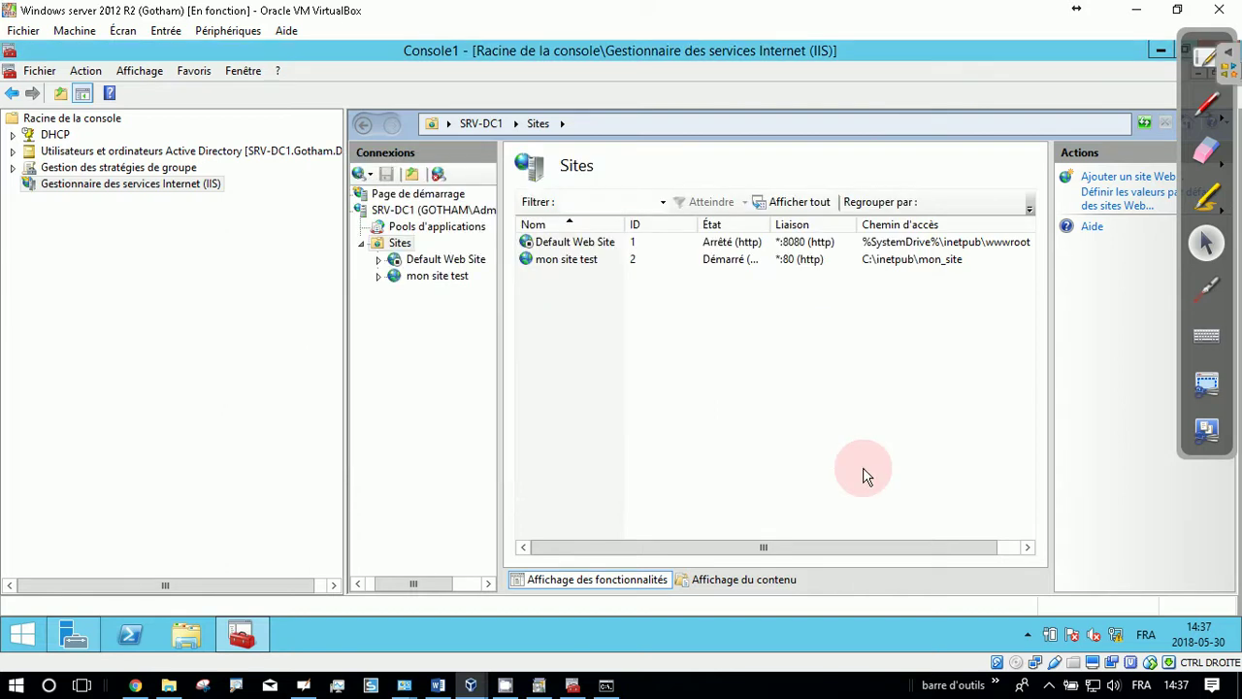
pyautogui.click(786, 248)
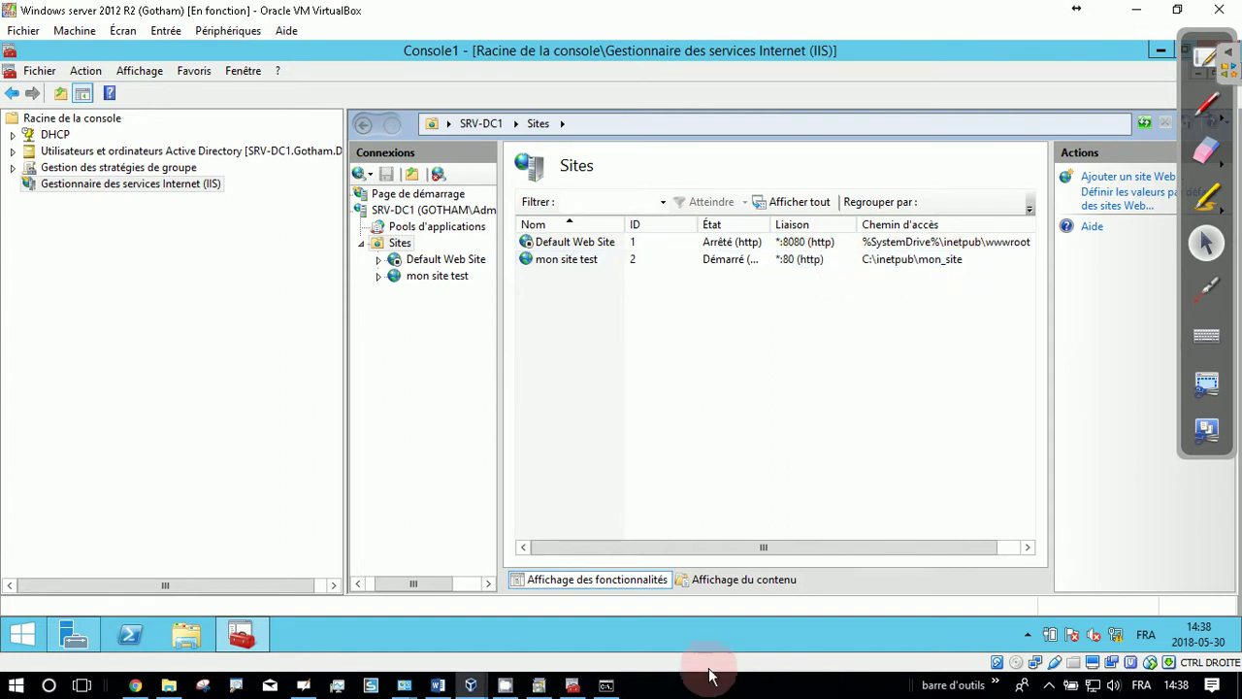
# - Bring the Windows 7 virtual machine to the front
pyautogui.moveTo(471, 686)
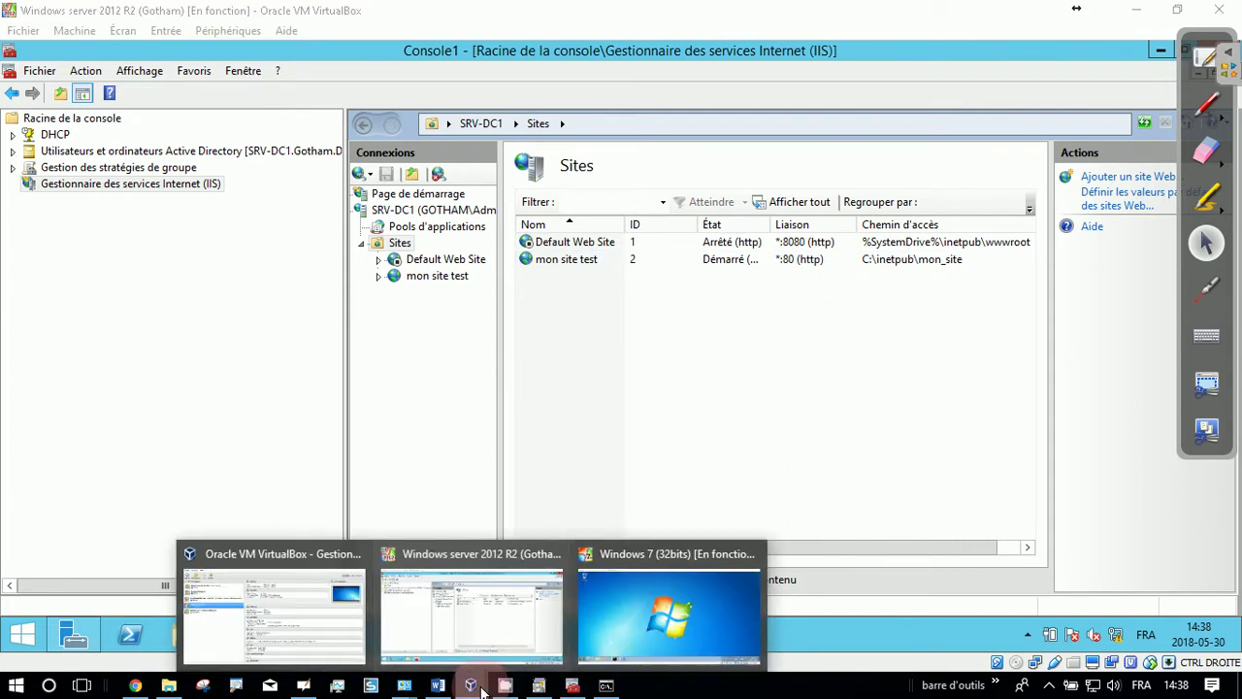
pyautogui.click(628, 625)
pyautogui.moveTo(90, 672)
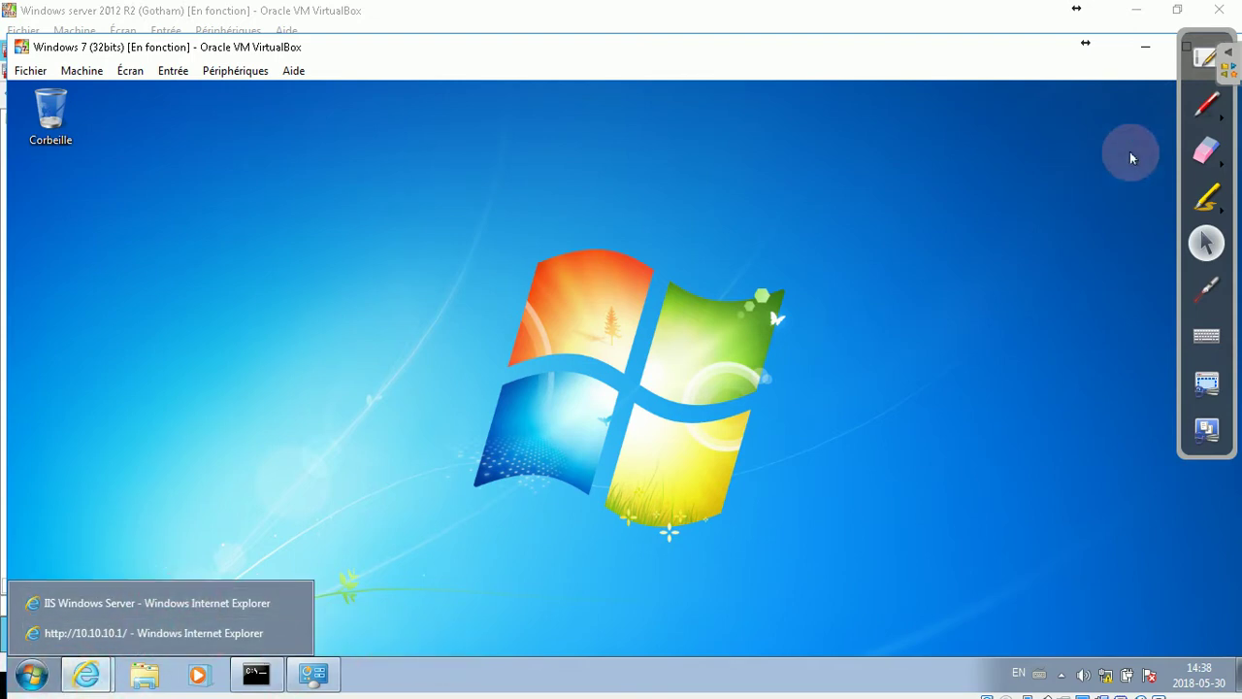
# - Return to the OpenBoard sketch and draw a small client computer with an arrow leading to port 80
pyautogui.click(1207, 56)
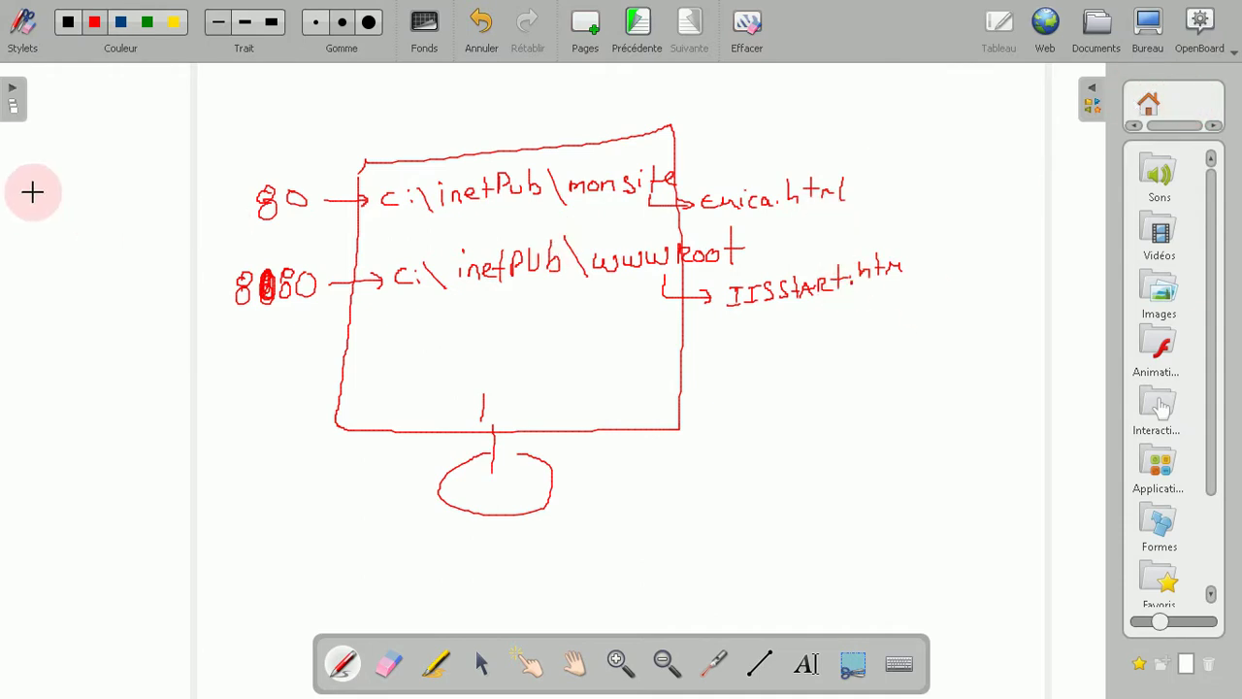
pyautogui.moveTo(44, 174)
pyautogui.mouseDown()
pyautogui.moveTo(84, 222)
pyautogui.moveTo(61, 166)
pyautogui.moveTo(44, 173)
pyautogui.mouseUp()
pyautogui.moveTo(44, 228); pyautogui.dragTo(111, 265)
pyautogui.moveTo(97, 229)
pyautogui.mouseDown()
pyautogui.moveTo(123, 241)
pyautogui.moveTo(113, 263)
pyautogui.mouseUp()
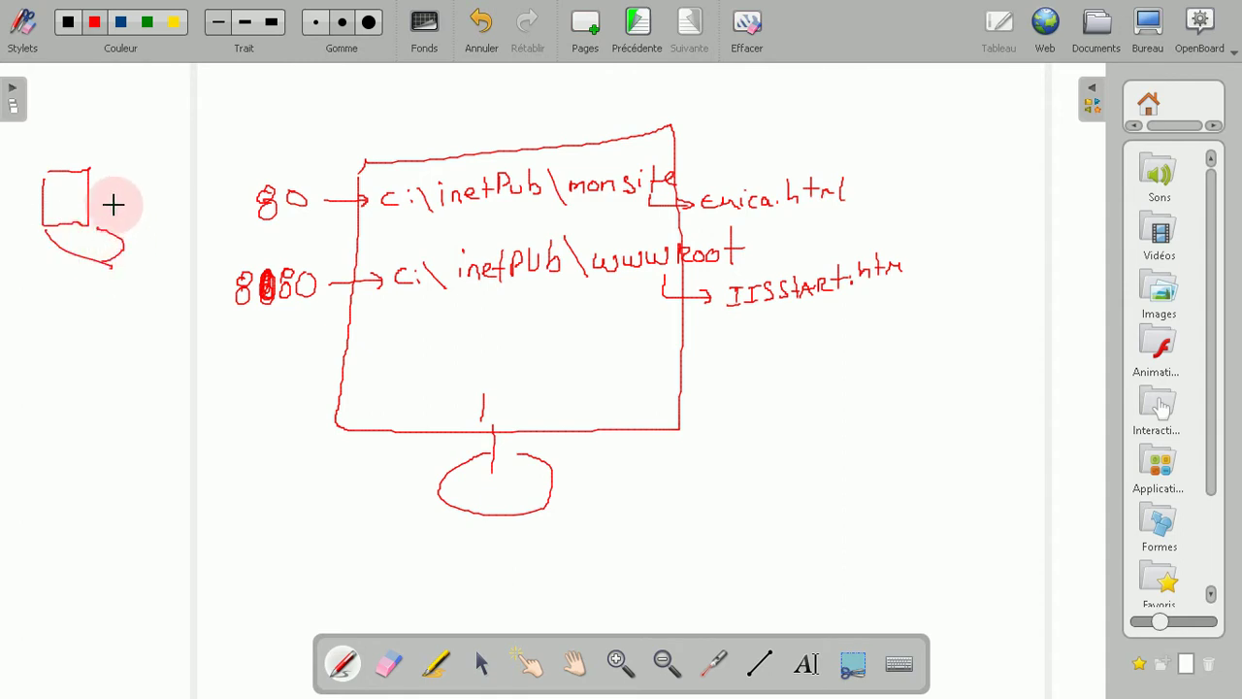
pyautogui.moveTo(110, 205)
pyautogui.mouseDown()
pyautogui.moveTo(197, 201)
pyautogui.moveTo(193, 213)
pyautogui.mouseUp()
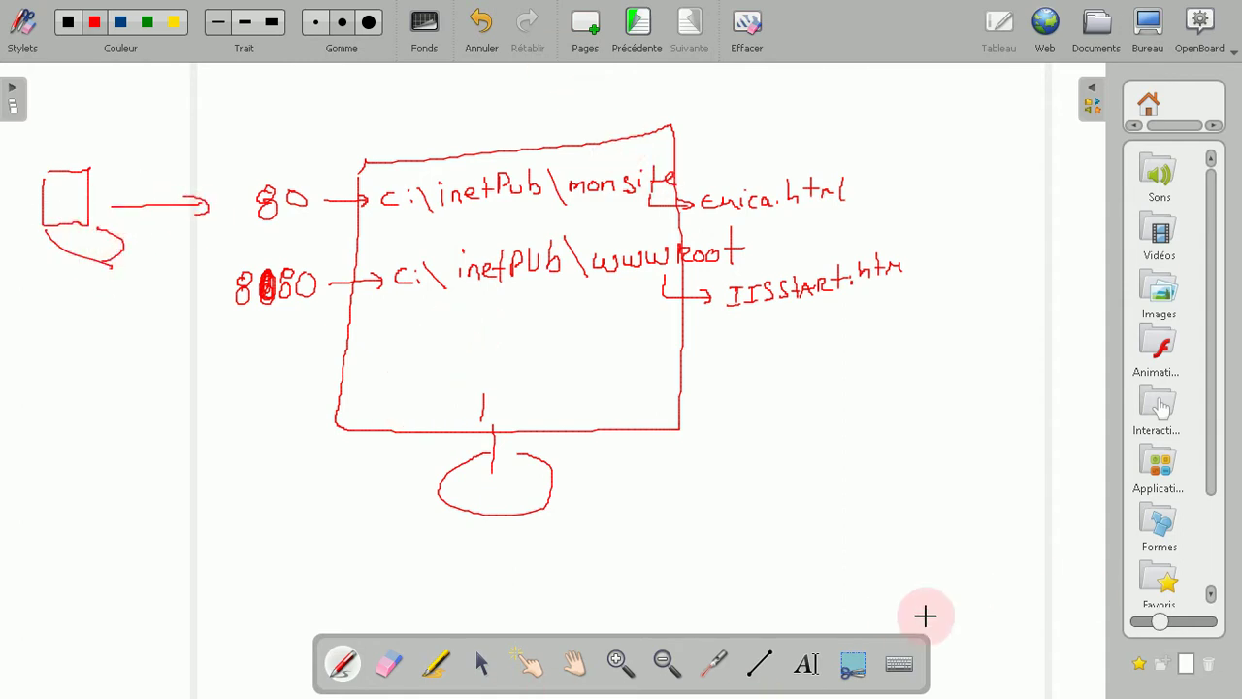
pyautogui.click(1151, 27)
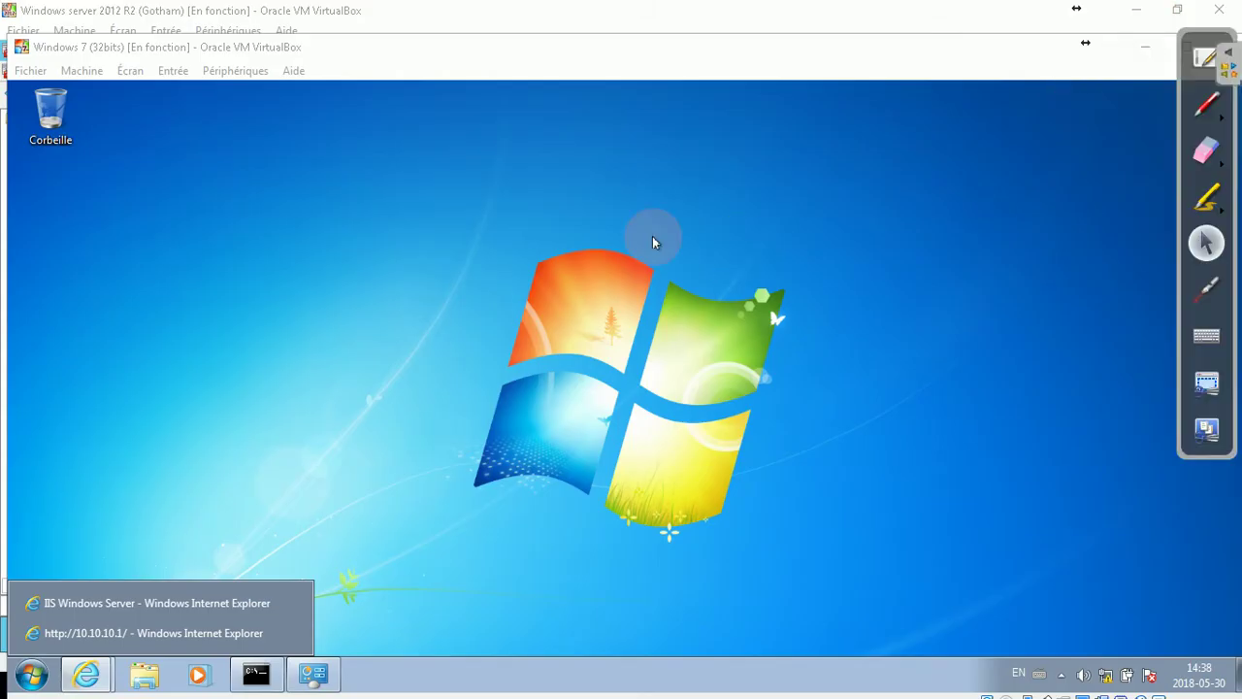
pyautogui.click(97, 673)
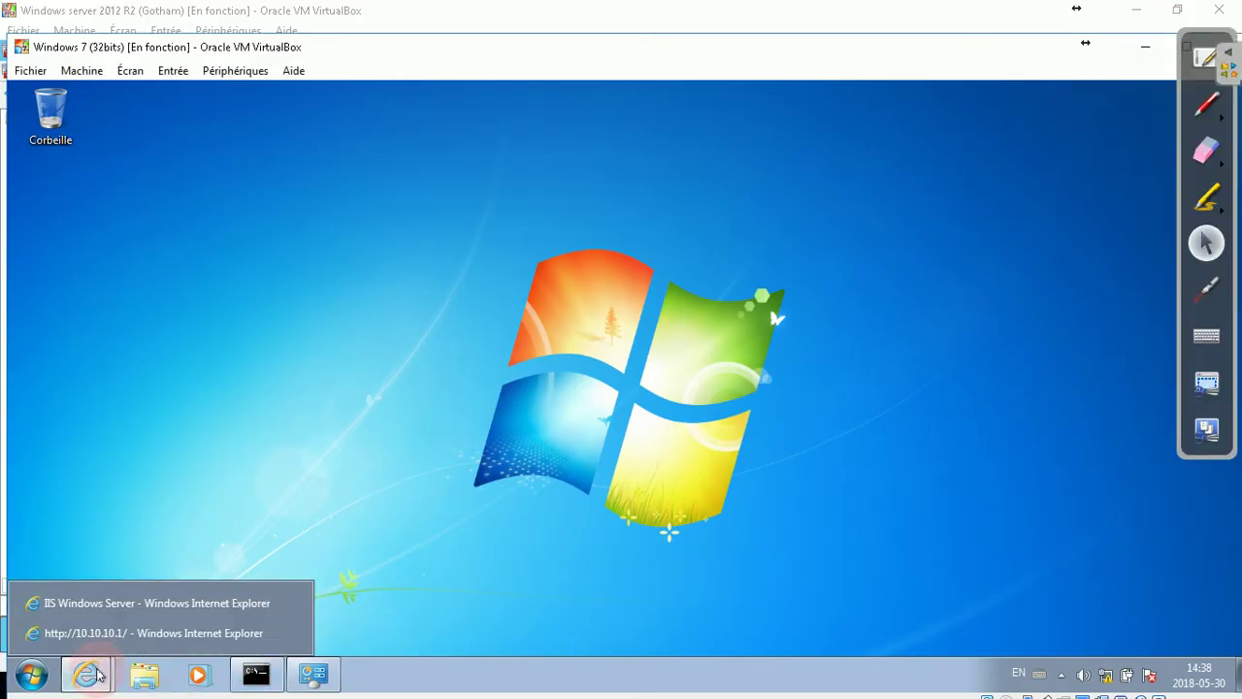
pyautogui.click(163, 633)
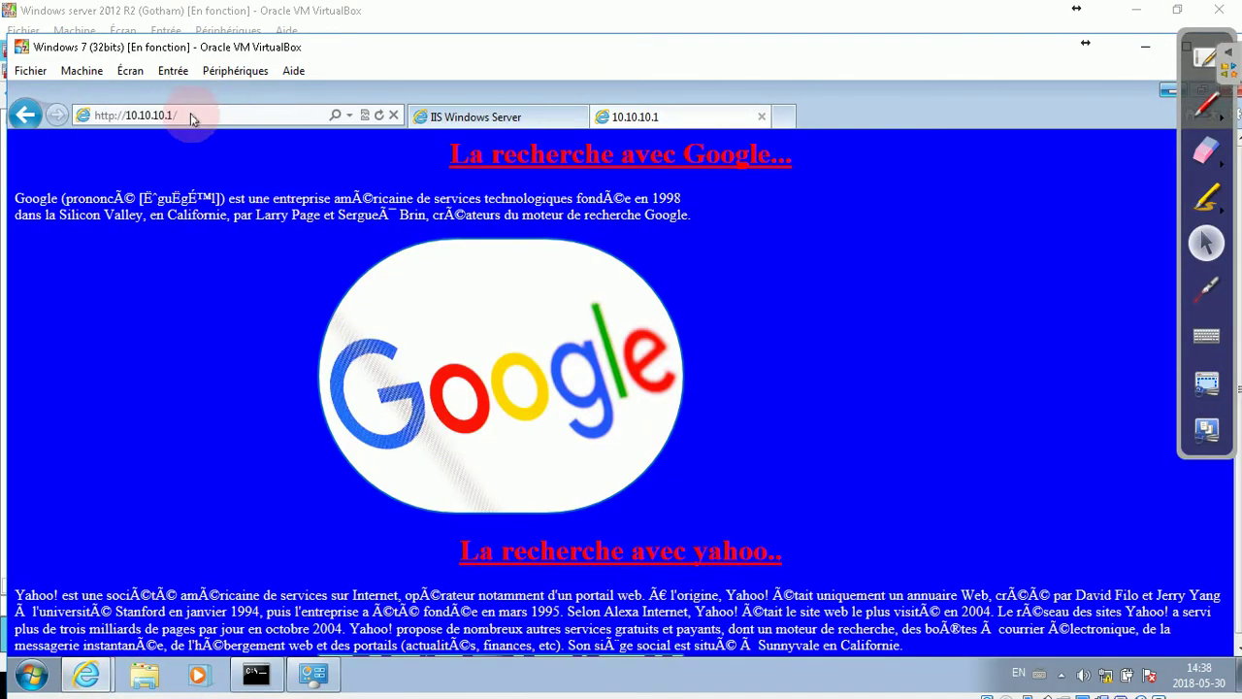
pyautogui.click(382, 116)
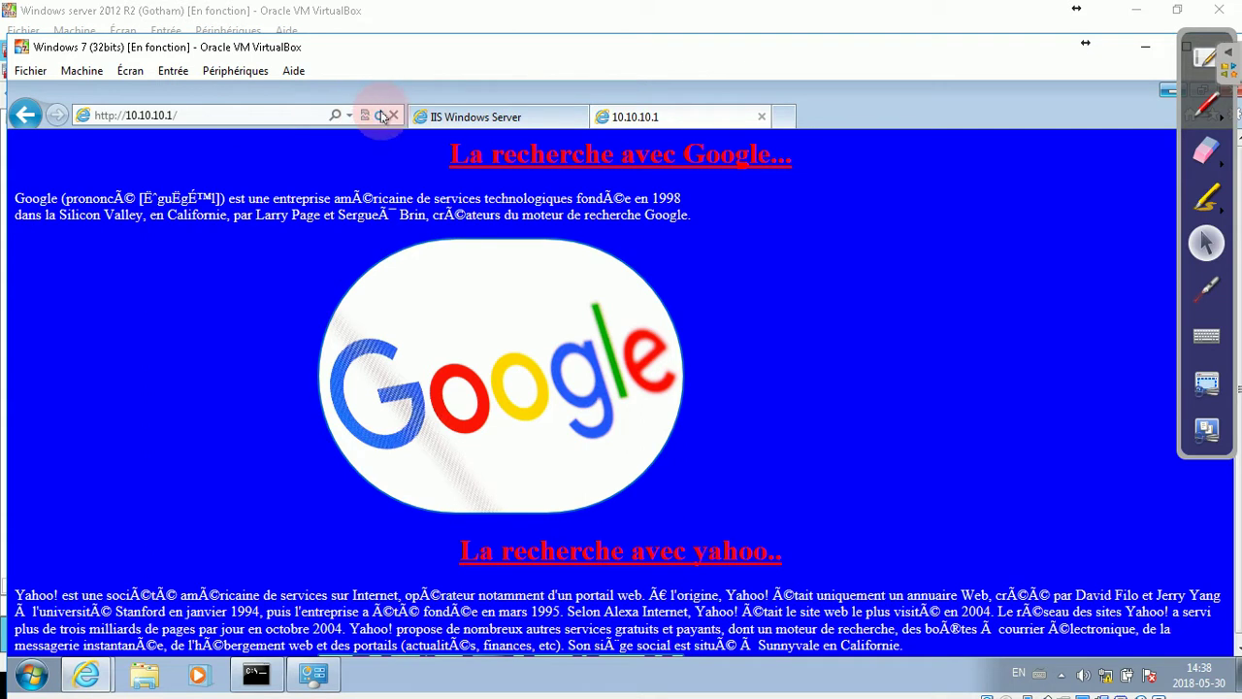
pyautogui.click(233, 115)
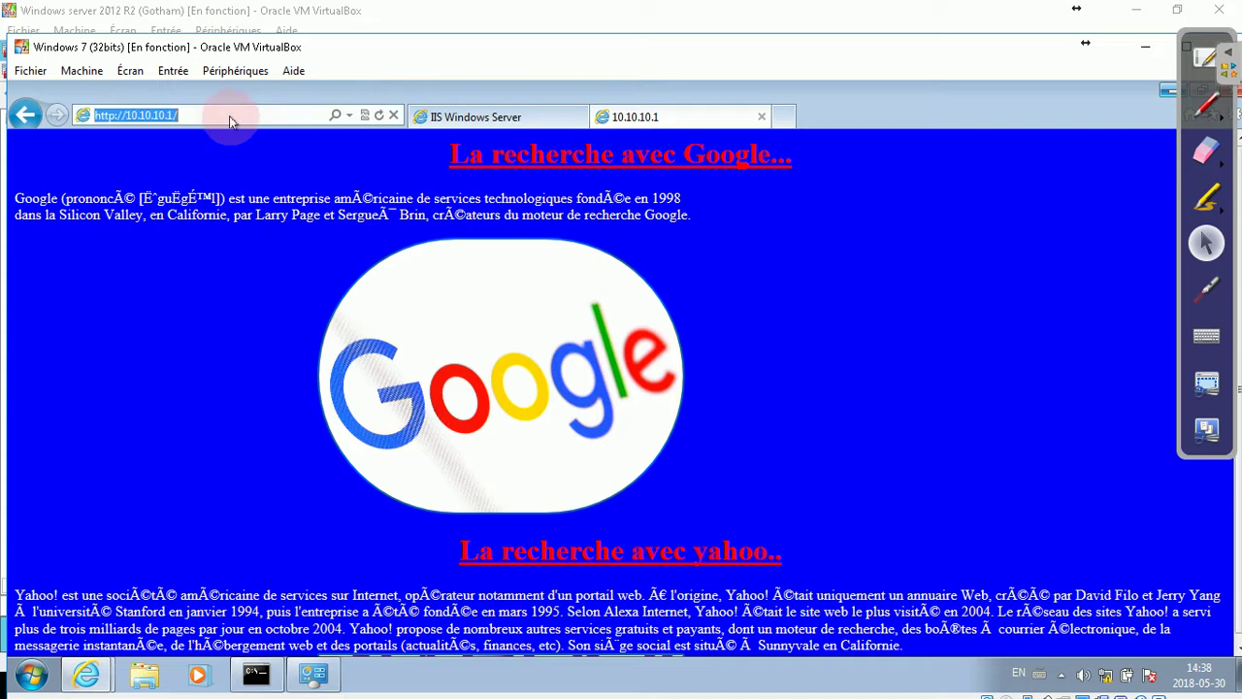
pyautogui.click(230, 115)
pyautogui.press('BackSpace')
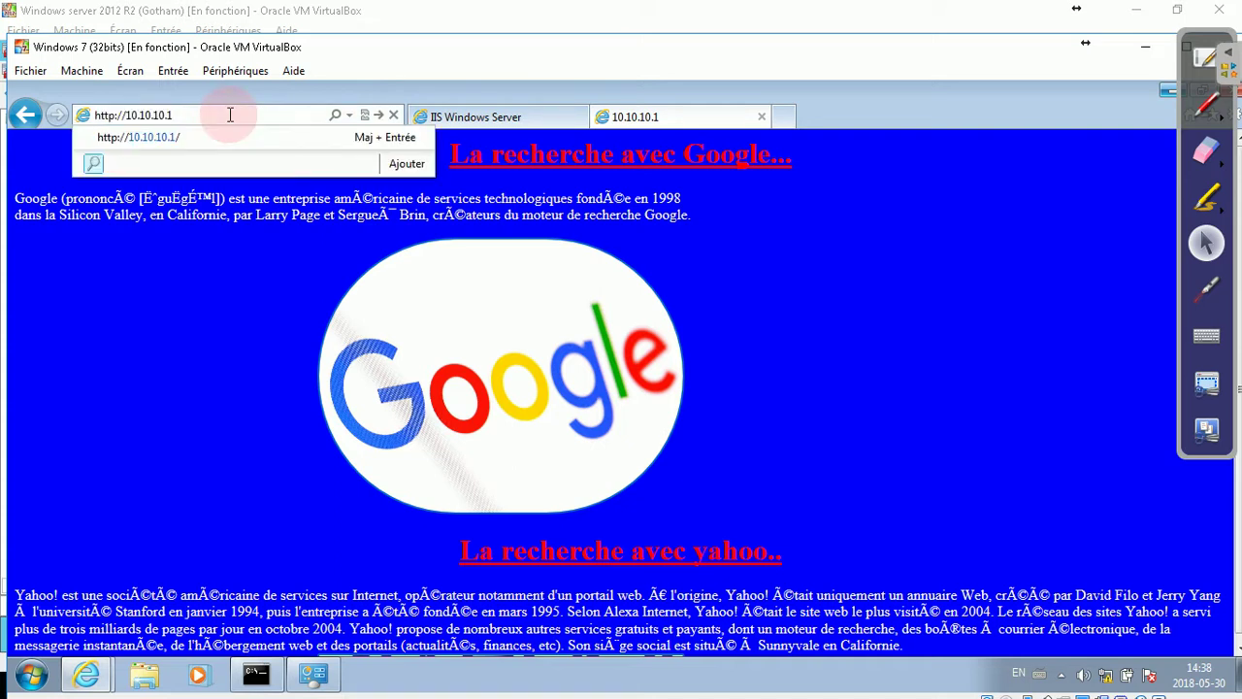
pyautogui.write(':')
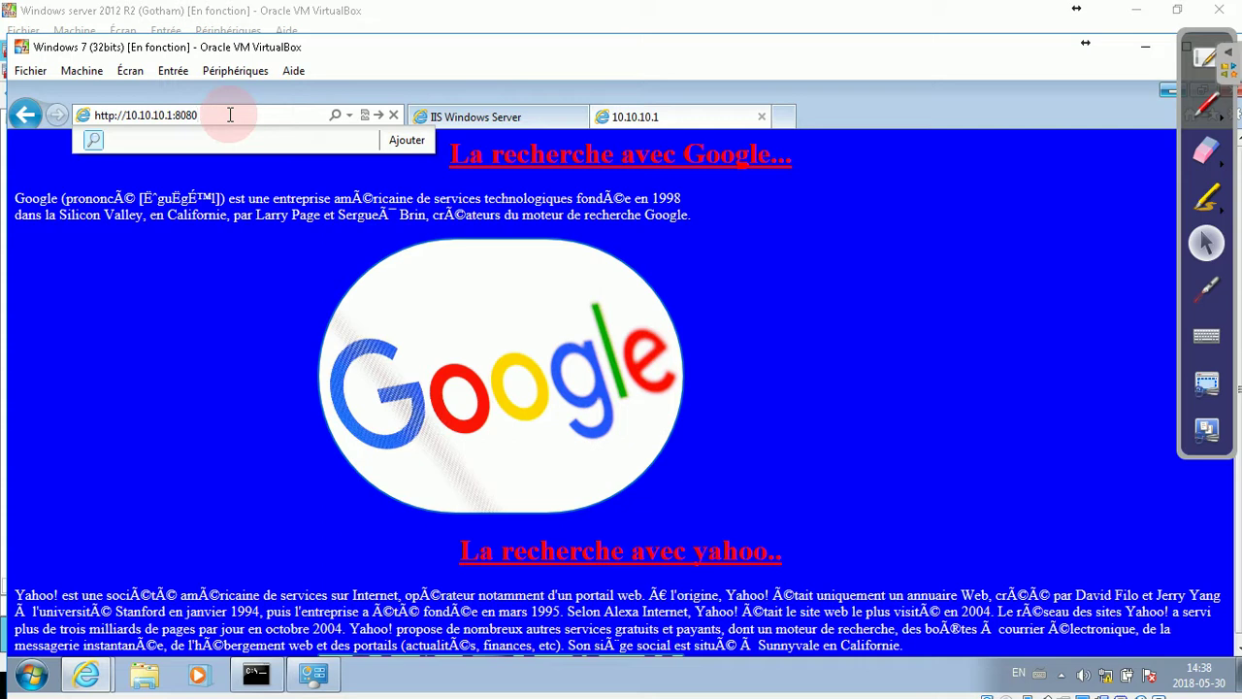
pyautogui.write('8080')
pyautogui.press('Return')
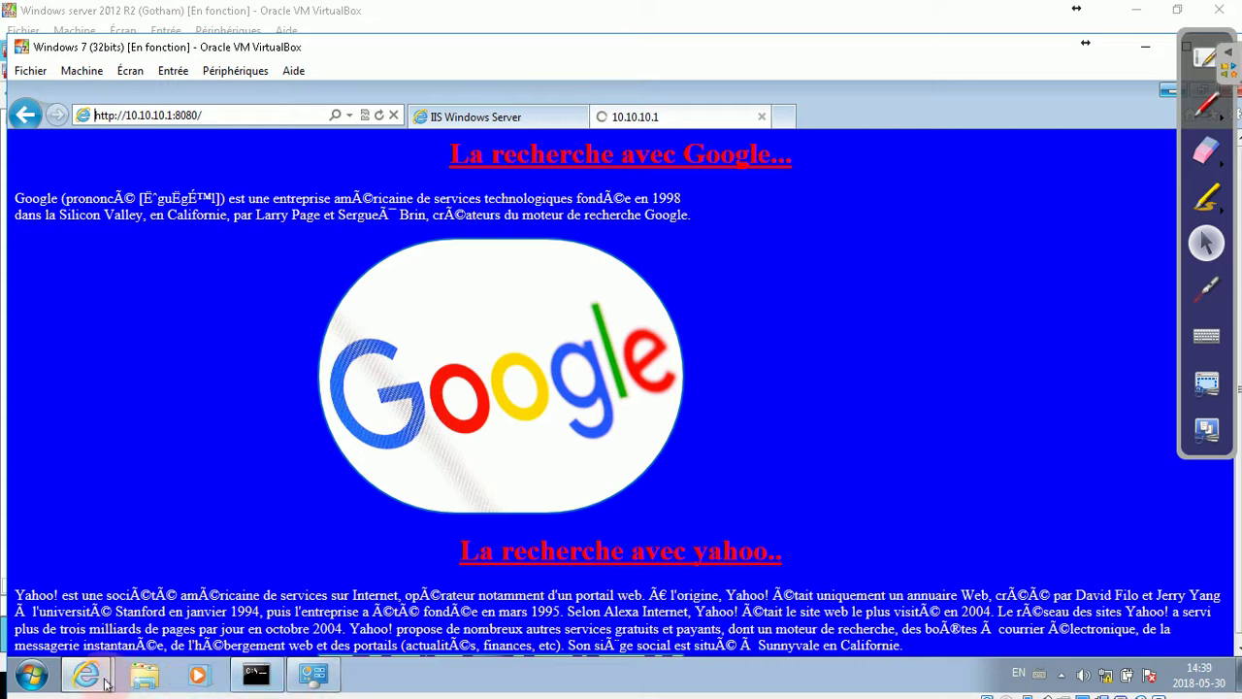
# - Switch to the Windows Server machine, browse to 10.10.10.1:8080 in Internet Explorer and maximize the browser window
pyautogui.click(1146, 47)
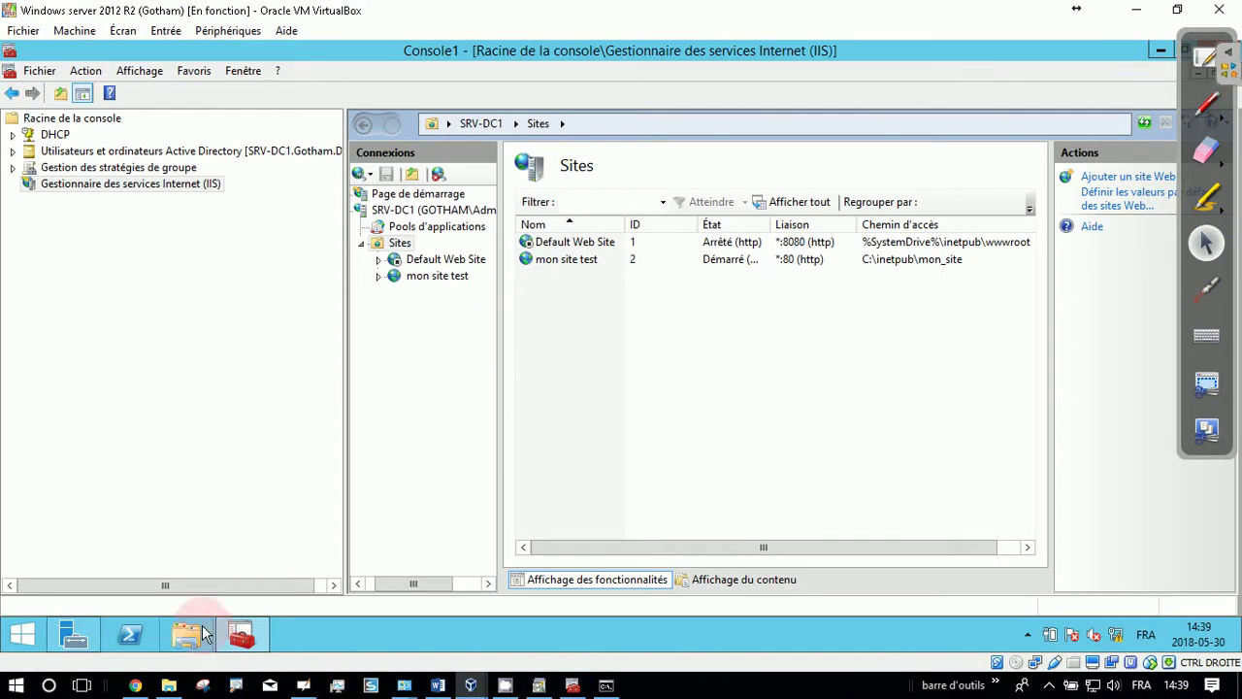
pyautogui.click(37, 635)
pyautogui.click(300, 472)
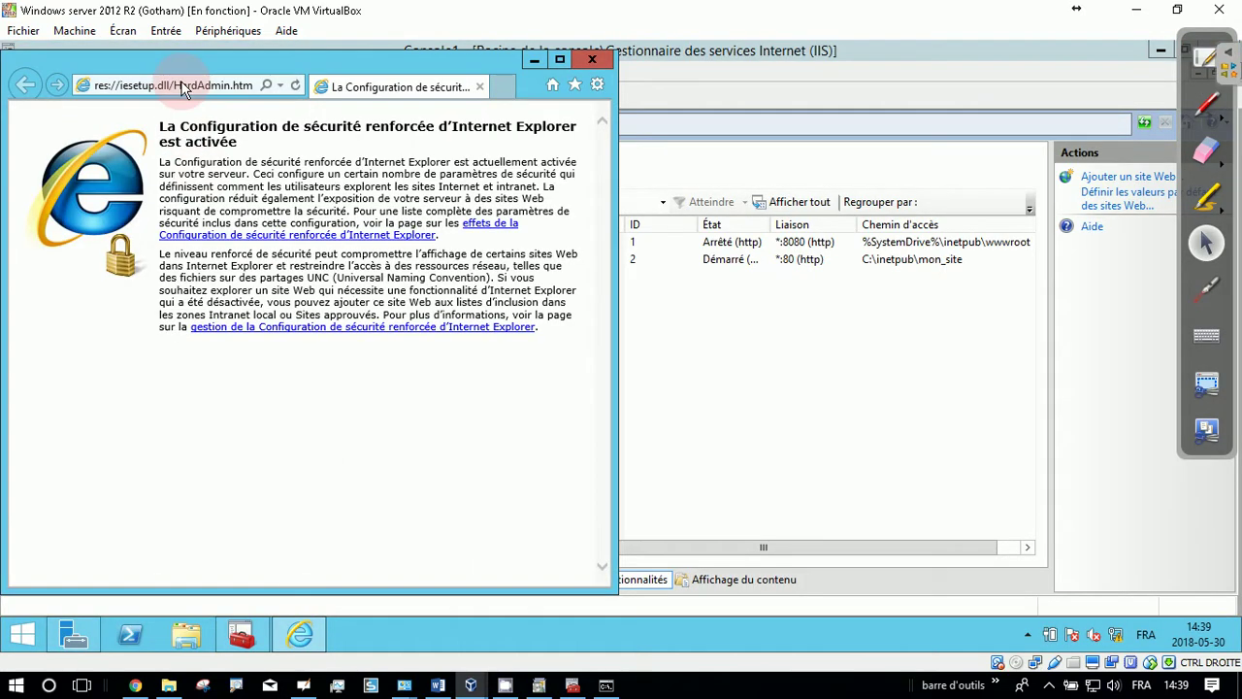
pyautogui.click(207, 85)
pyautogui.write('10.10.10.1:8080')
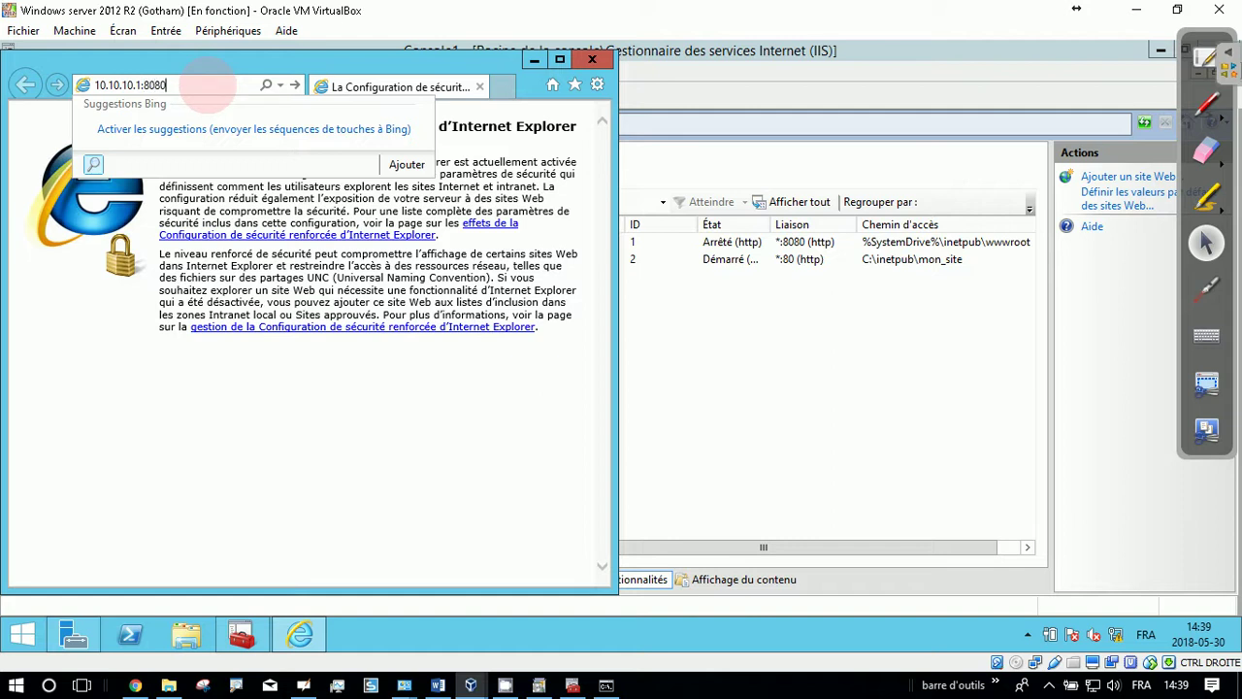
pyautogui.press('Return')
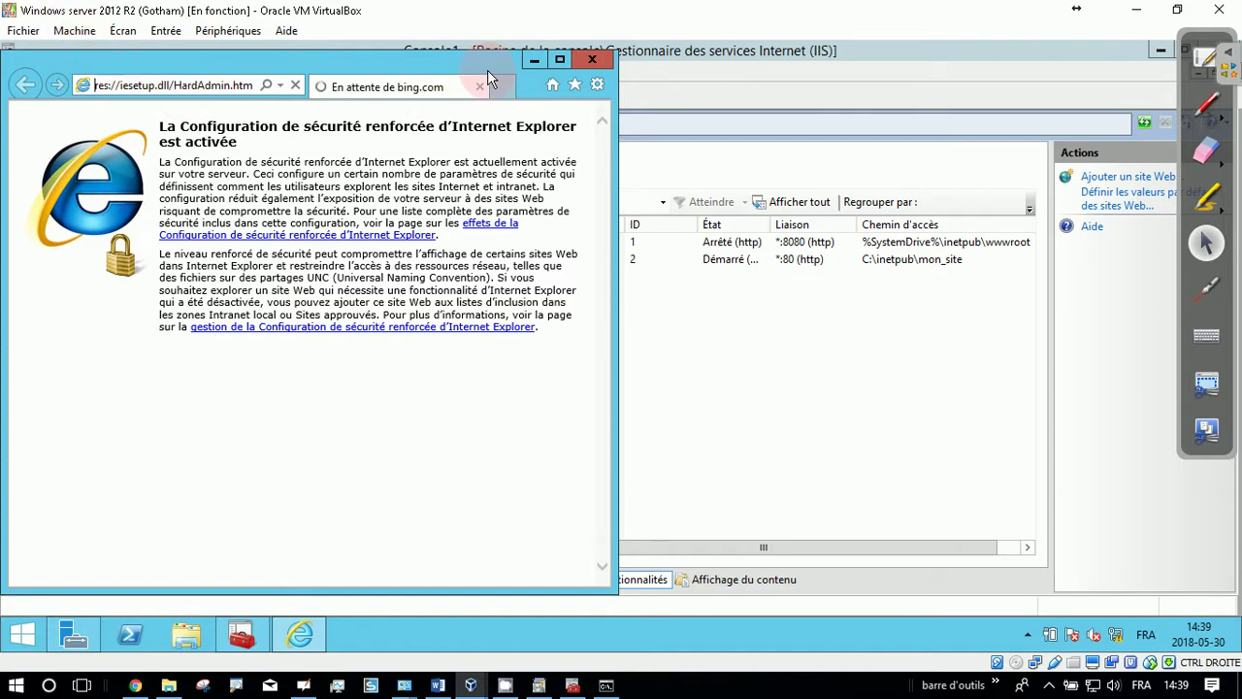
pyautogui.click(560, 60)
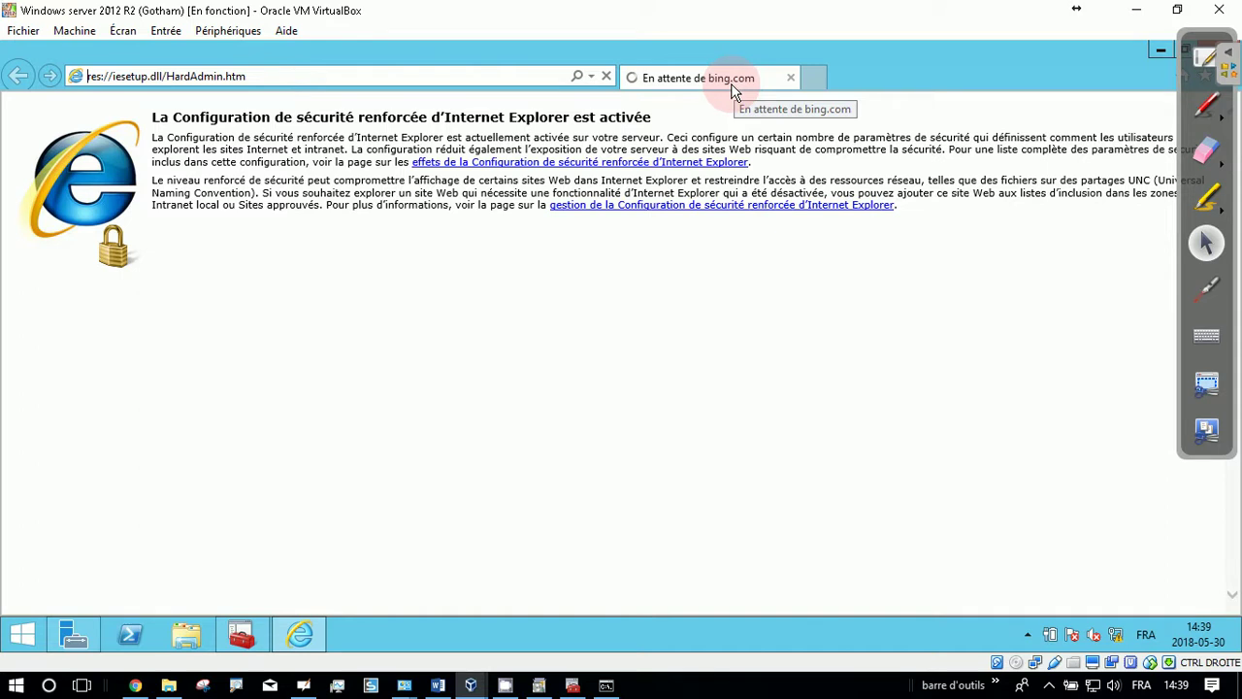
pyautogui.click(233, 76)
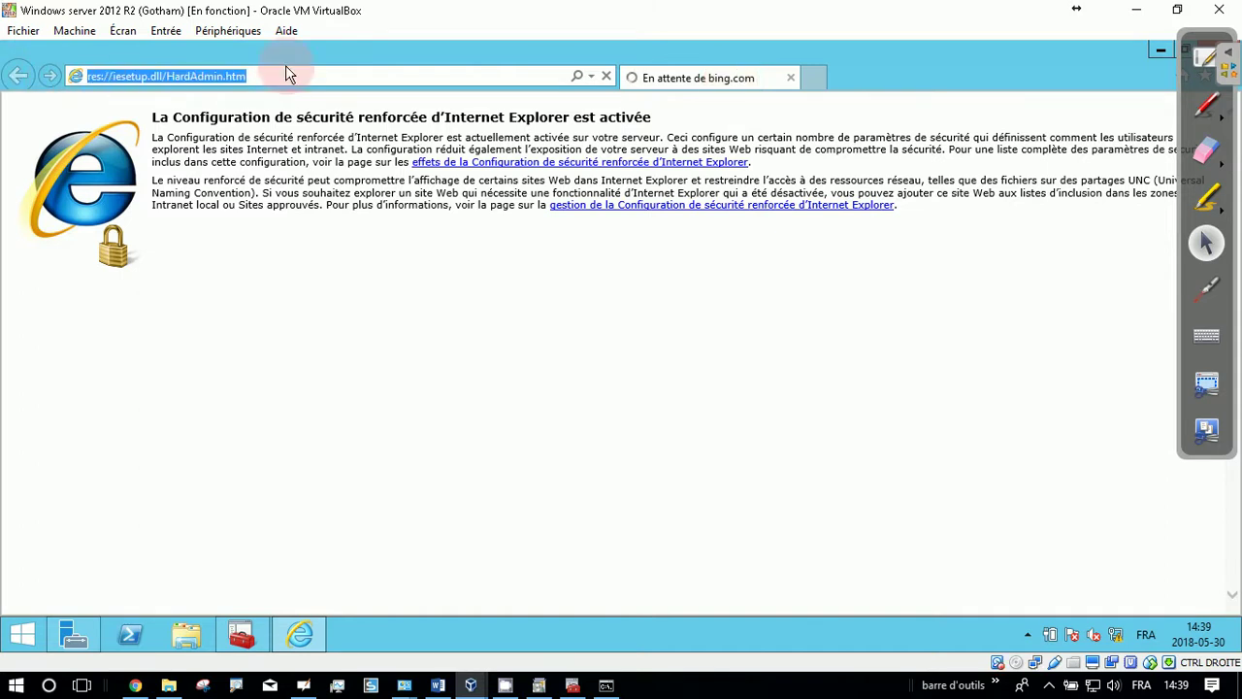
pyautogui.click(313, 76)
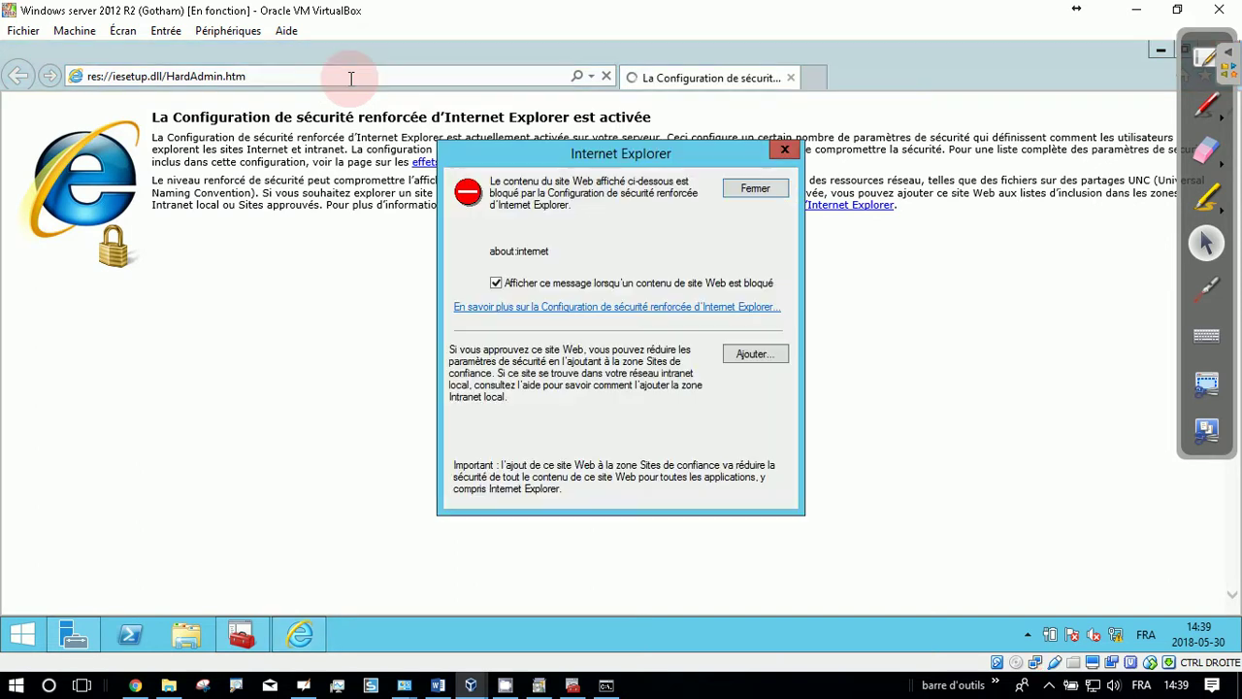
pyautogui.click(771, 188)
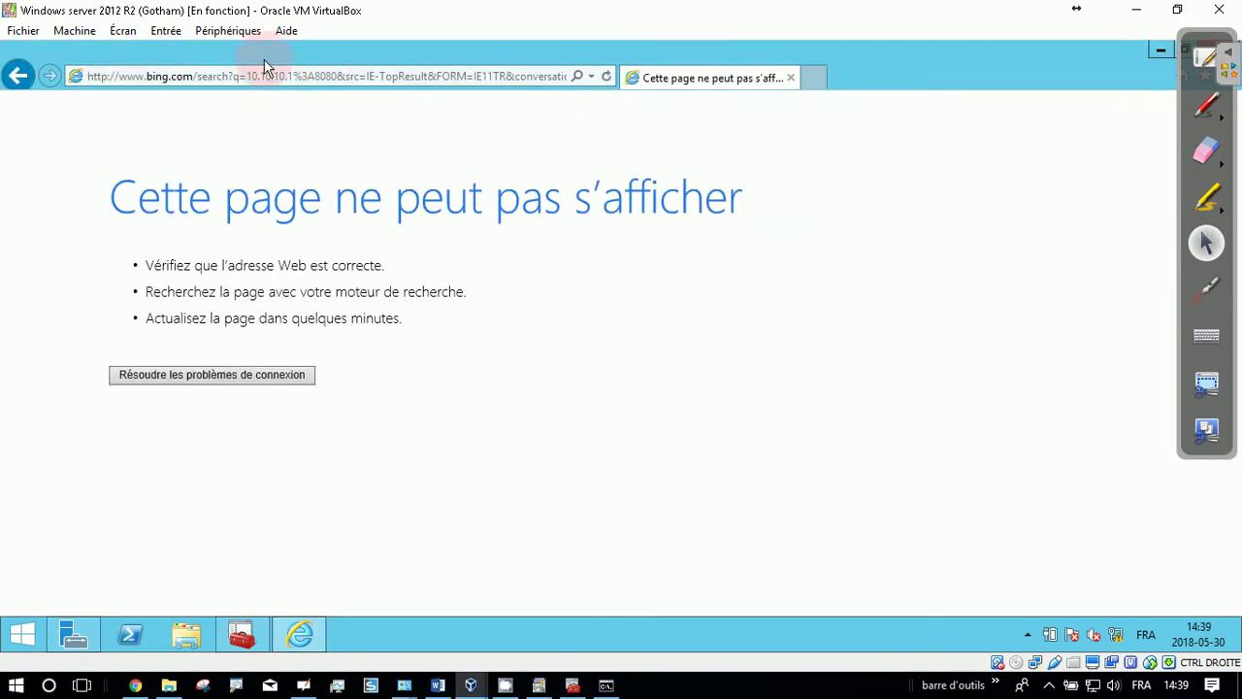
pyautogui.click(284, 78)
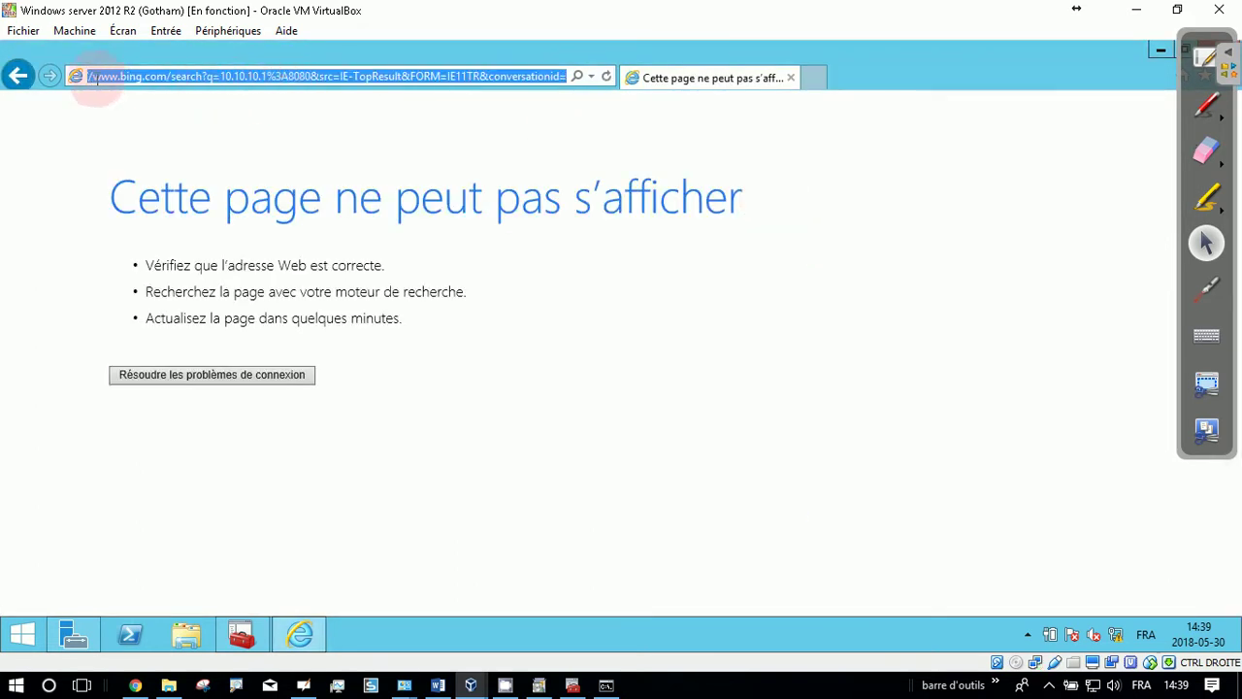
pyautogui.write('http://10.10.10.1:8080')
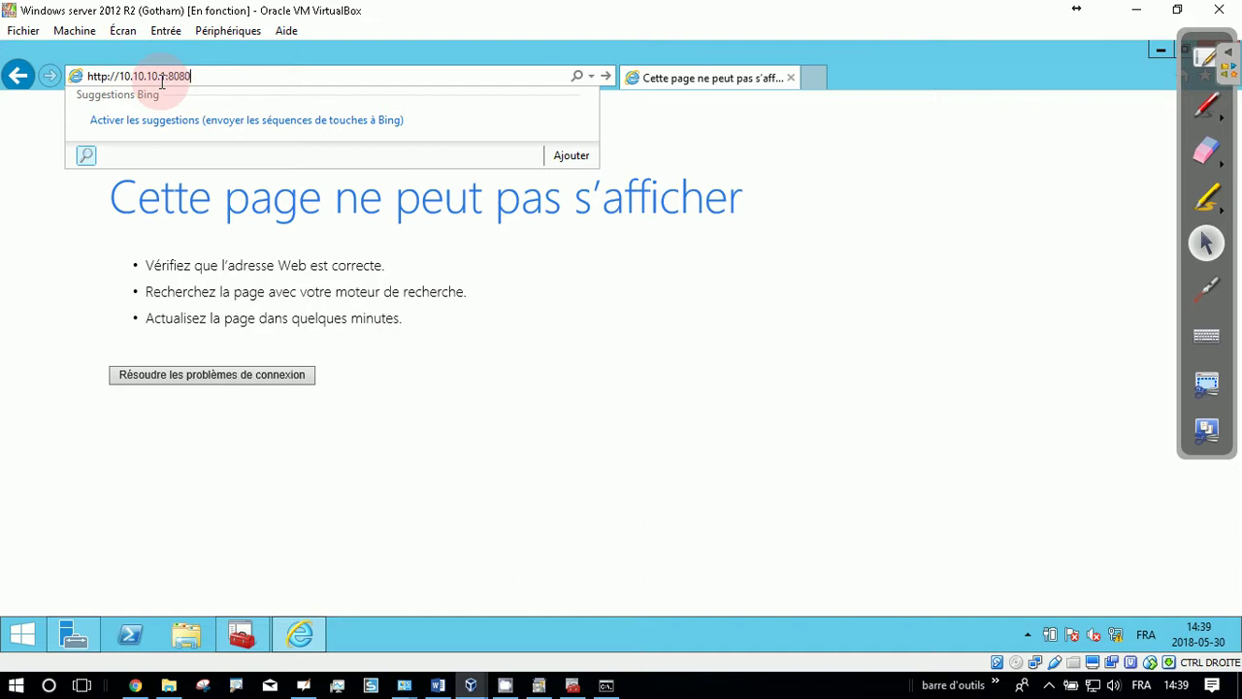
pyautogui.press('Return')
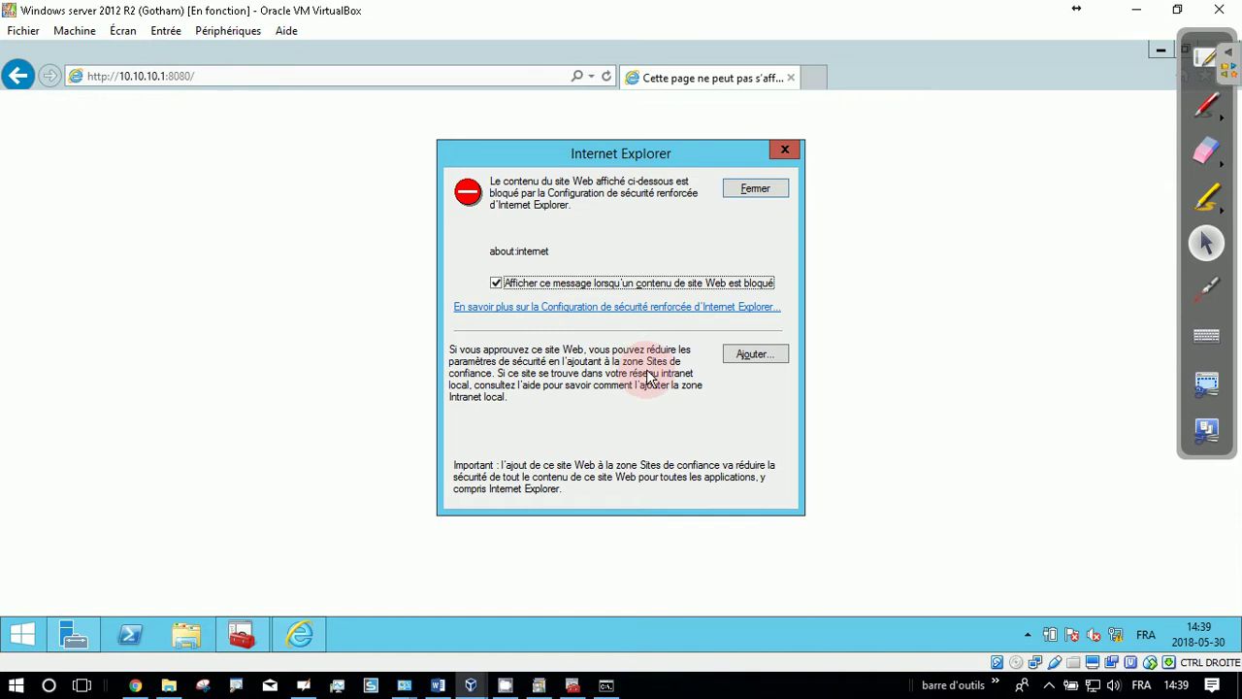
pyautogui.click(760, 193)
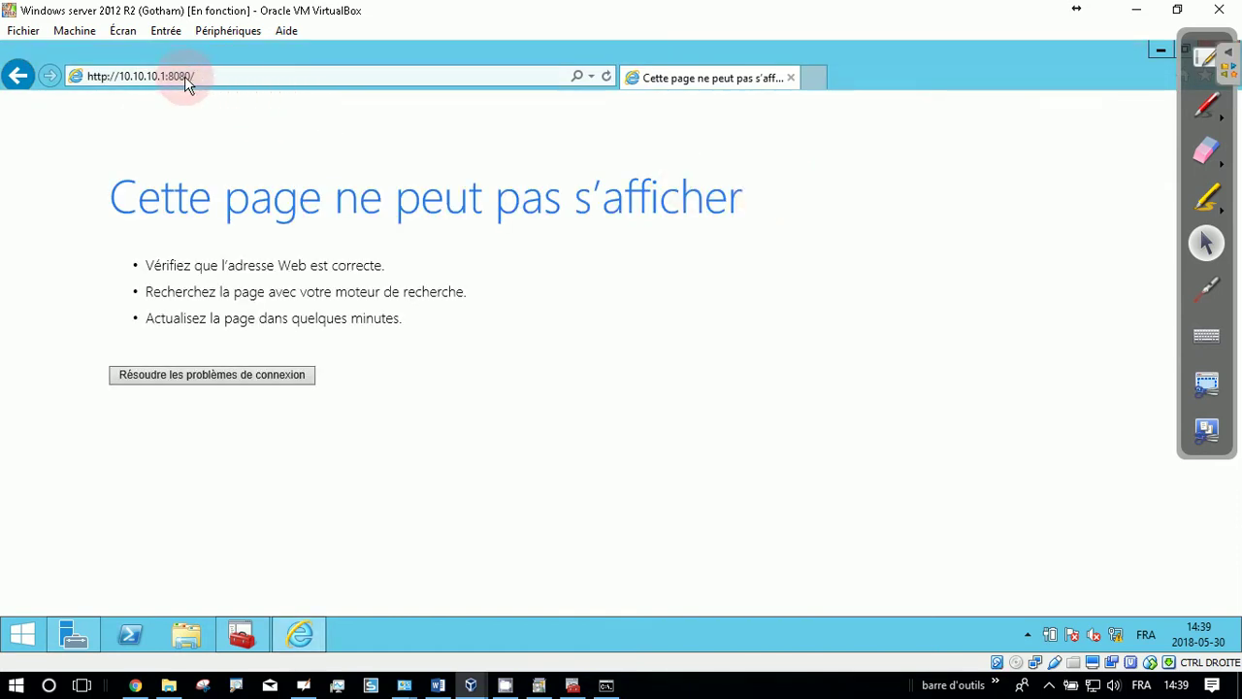
pyautogui.click(169, 116)
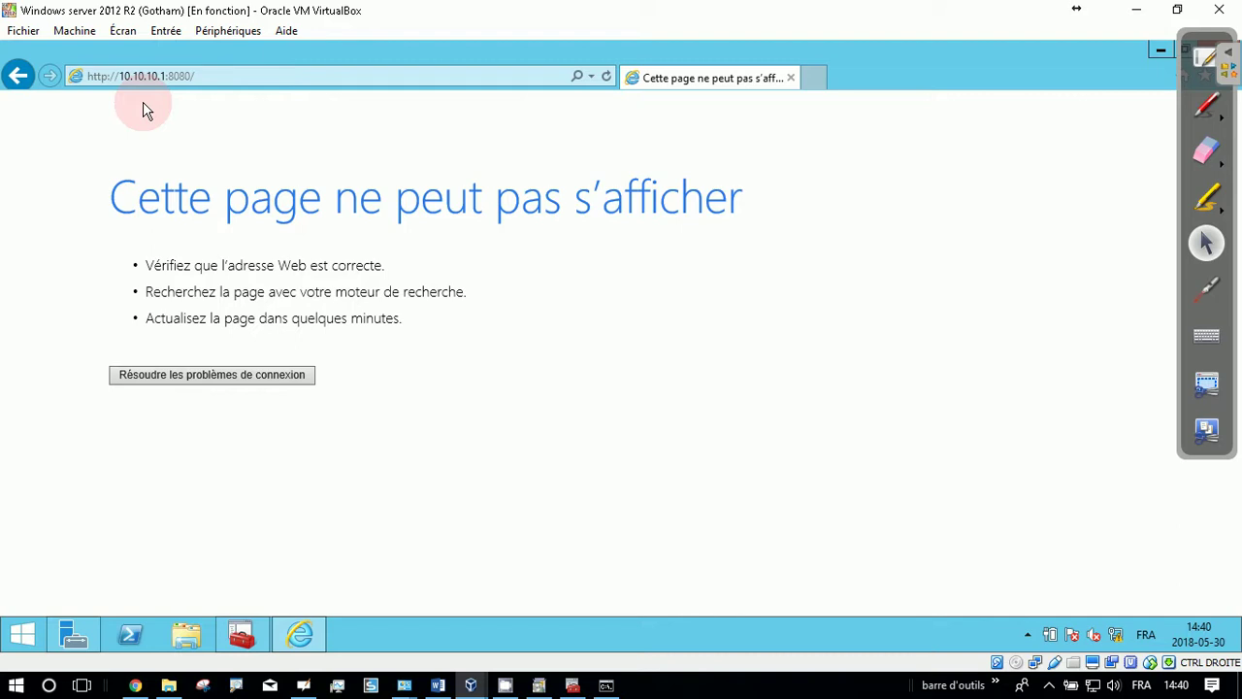
# - Minimize the browser, start Default Web Site in the IIS manager, and return to the Sites list
pyautogui.click(1164, 50)
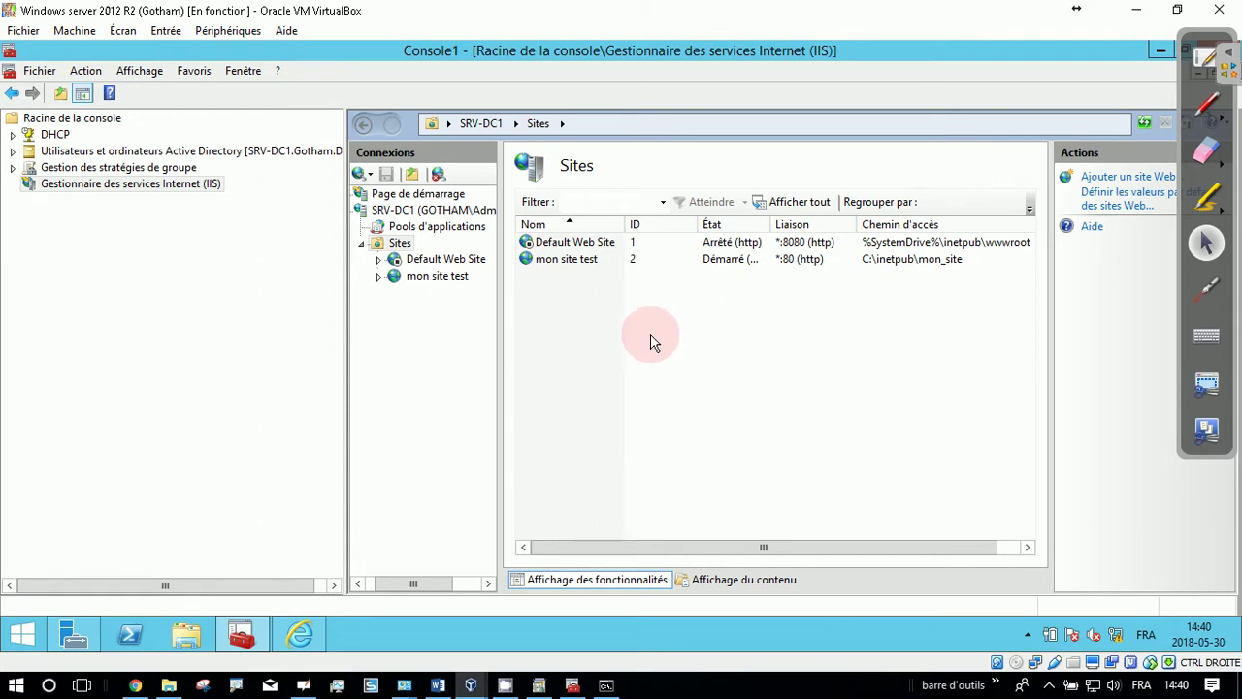
pyautogui.rightClick(459, 264)
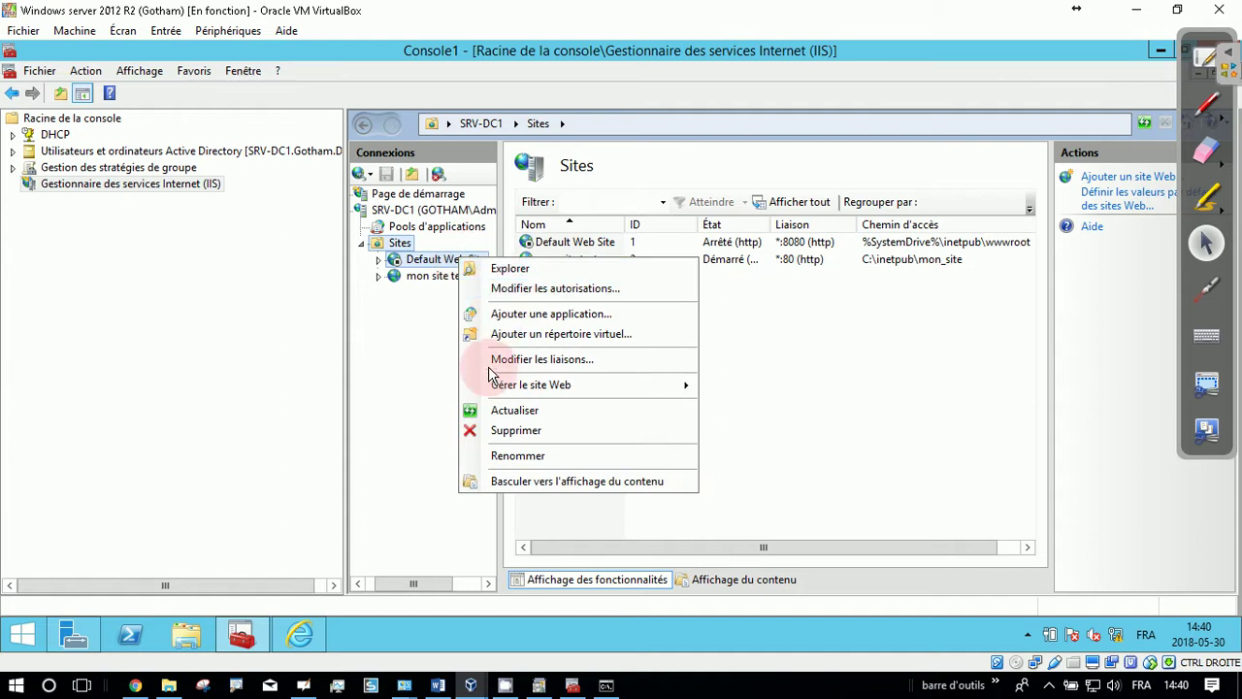
pyautogui.click(360, 368)
pyautogui.click(460, 264)
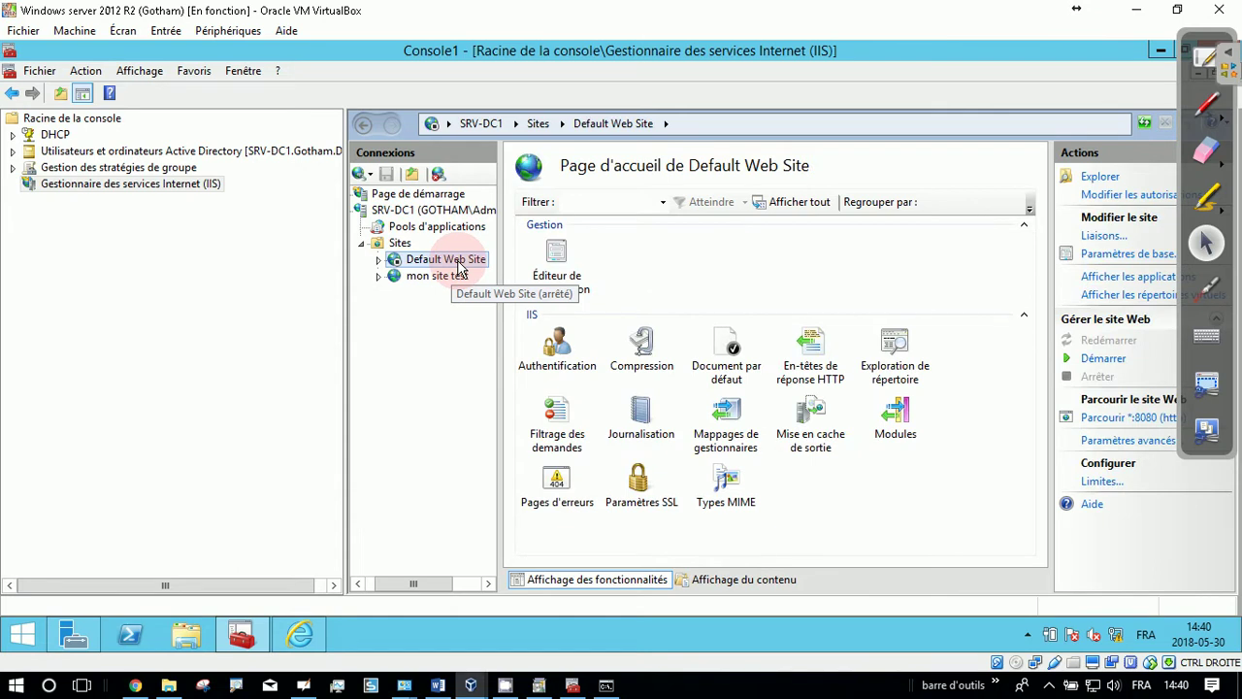
pyautogui.click(1097, 359)
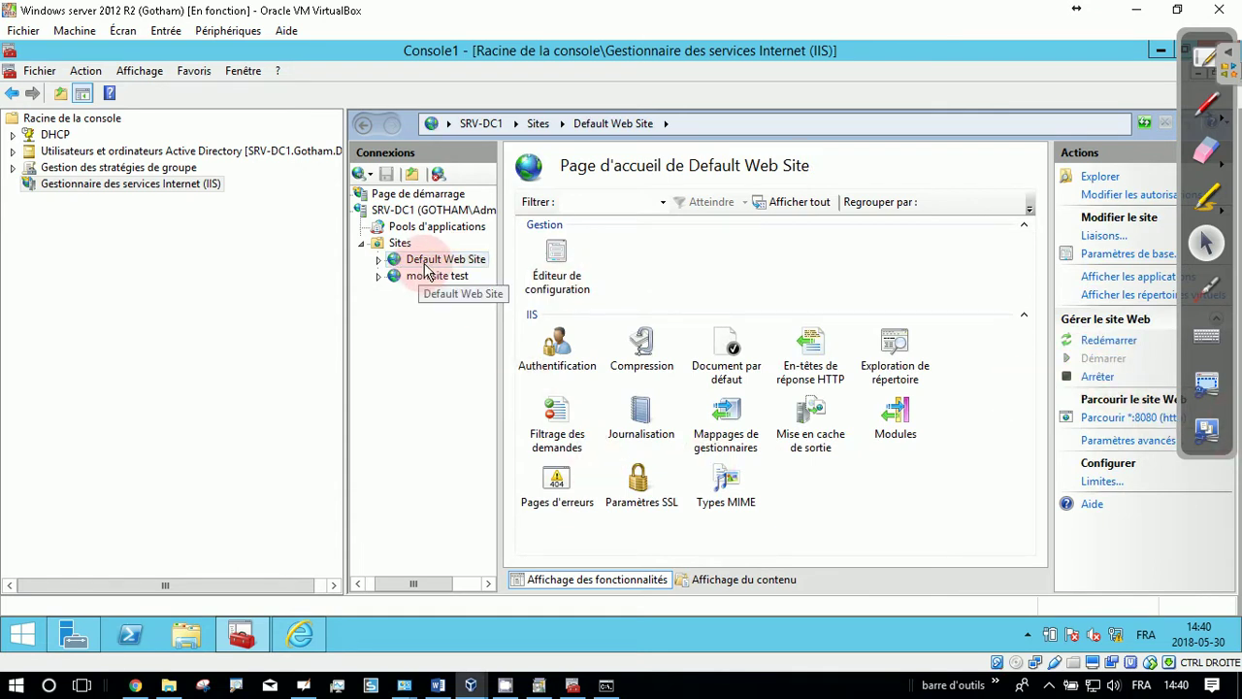
pyautogui.click(400, 244)
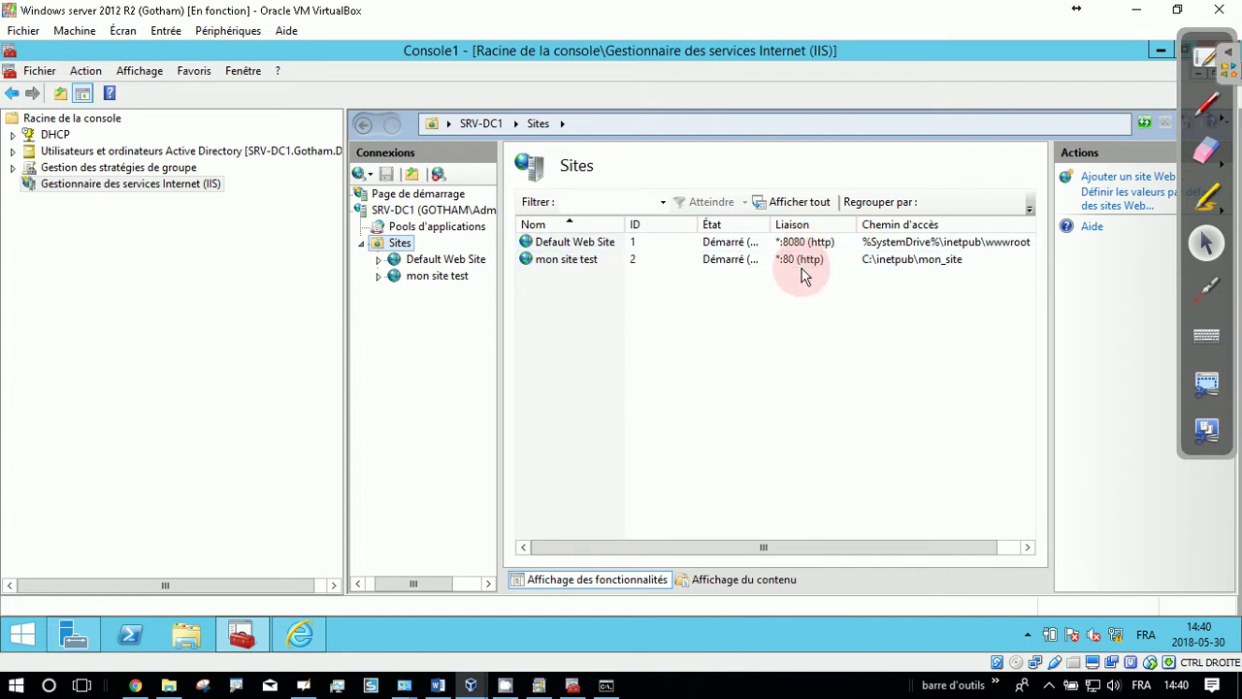
pyautogui.click(472, 687)
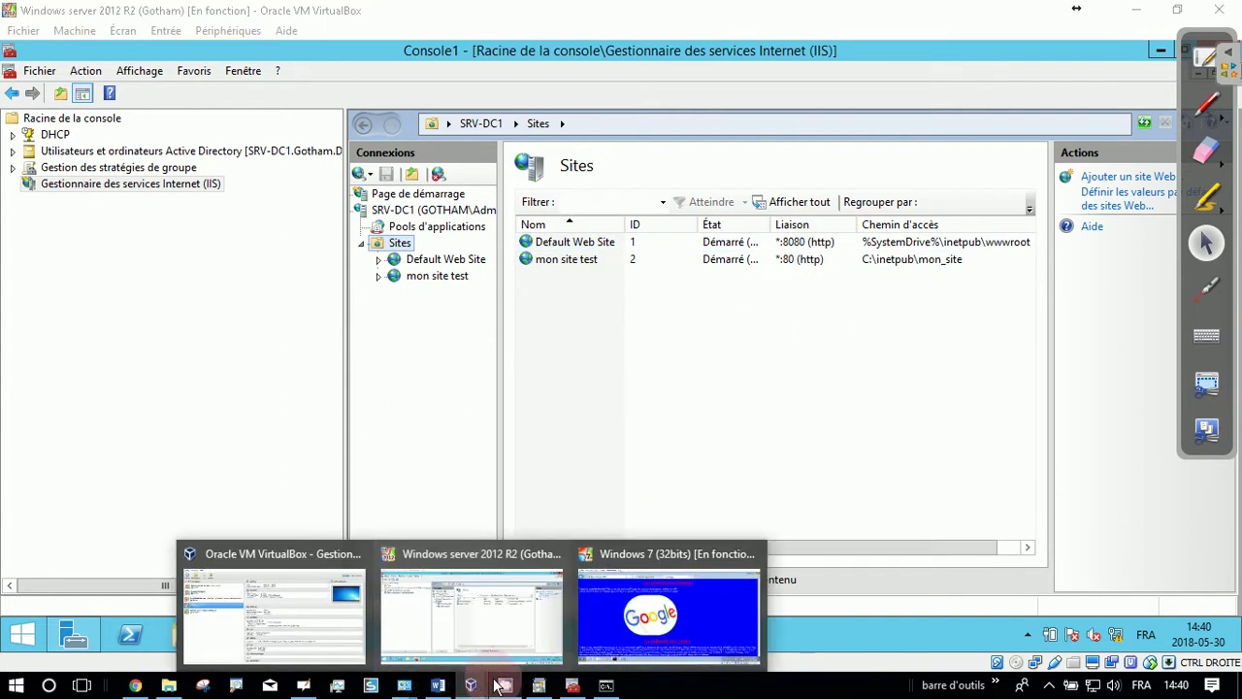
pyautogui.click(582, 551)
pyautogui.click(250, 114)
pyautogui.click(250, 114)
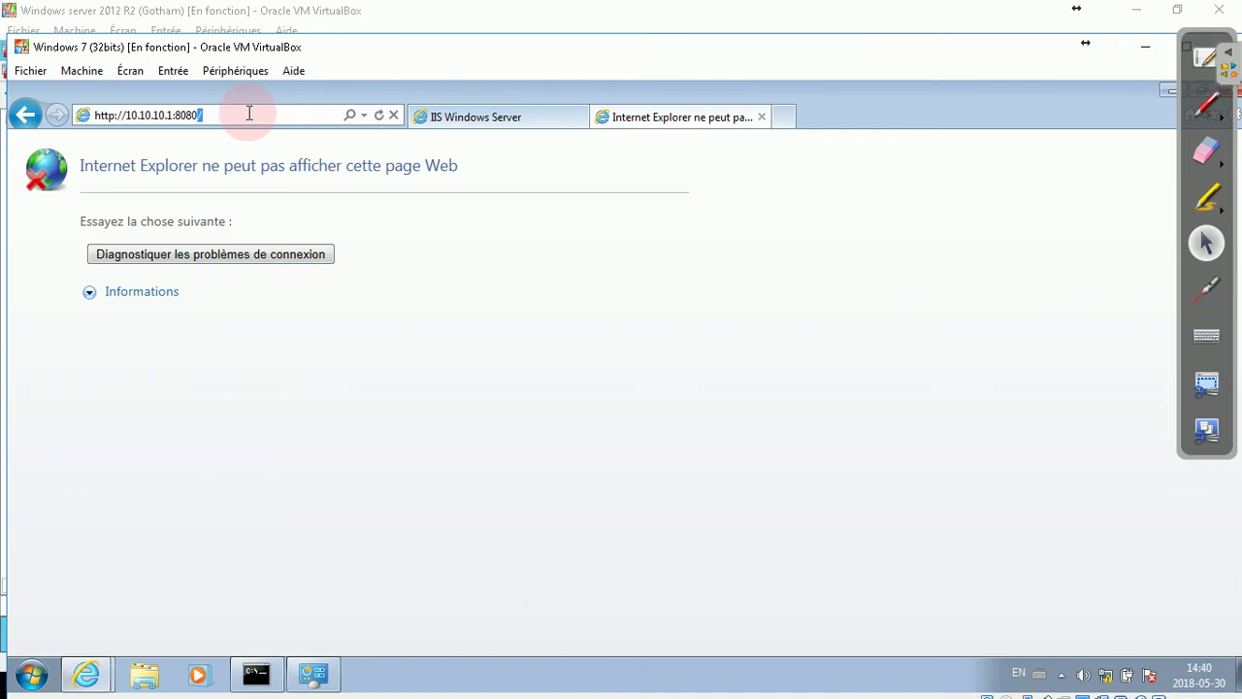
pyautogui.press('Return')
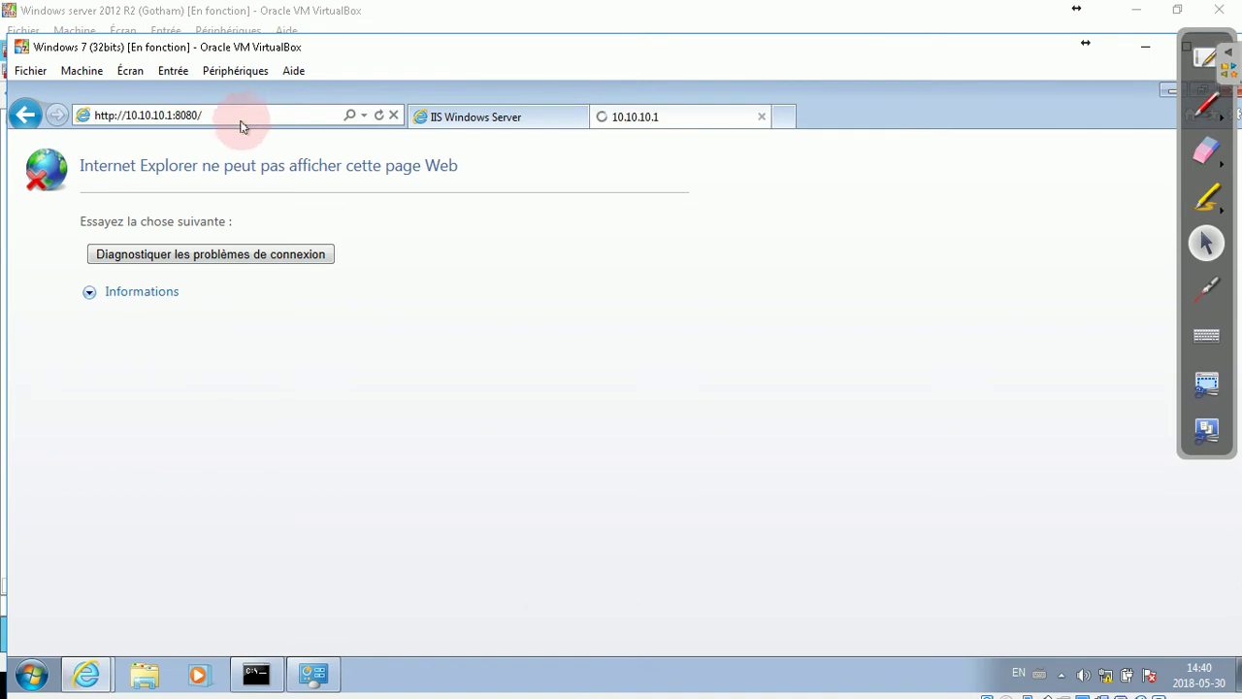
pyautogui.click(1144, 49)
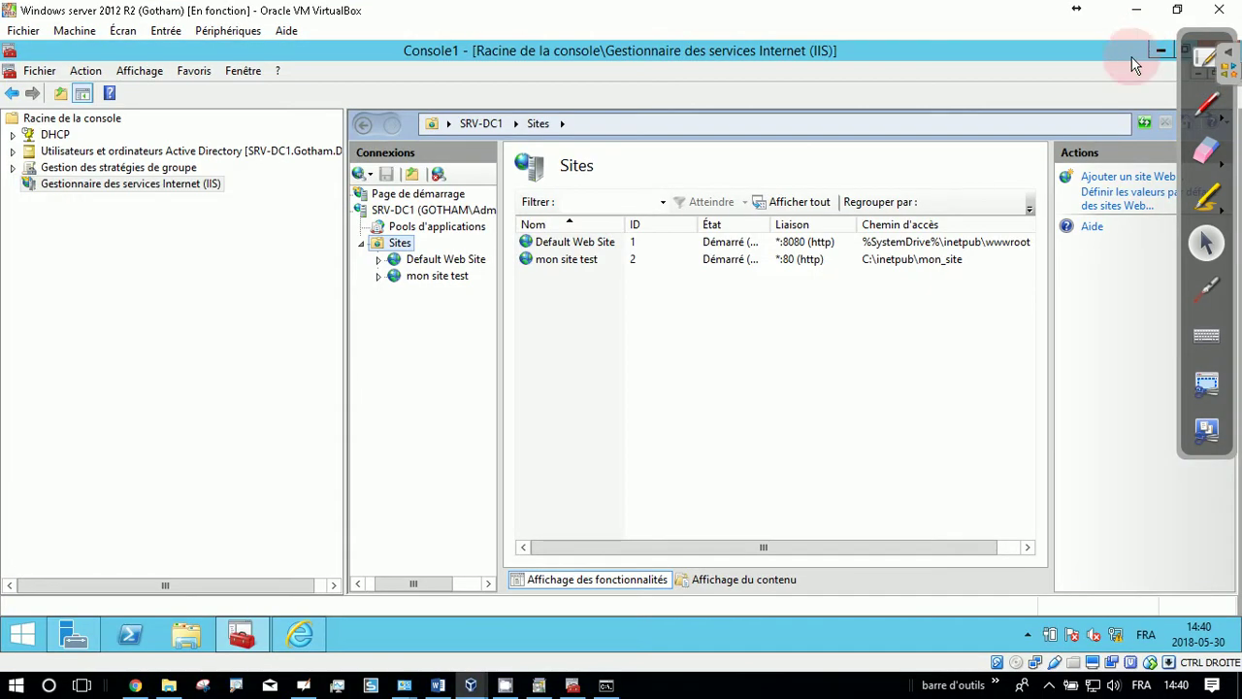
pyautogui.click(316, 635)
pyautogui.press('Return')
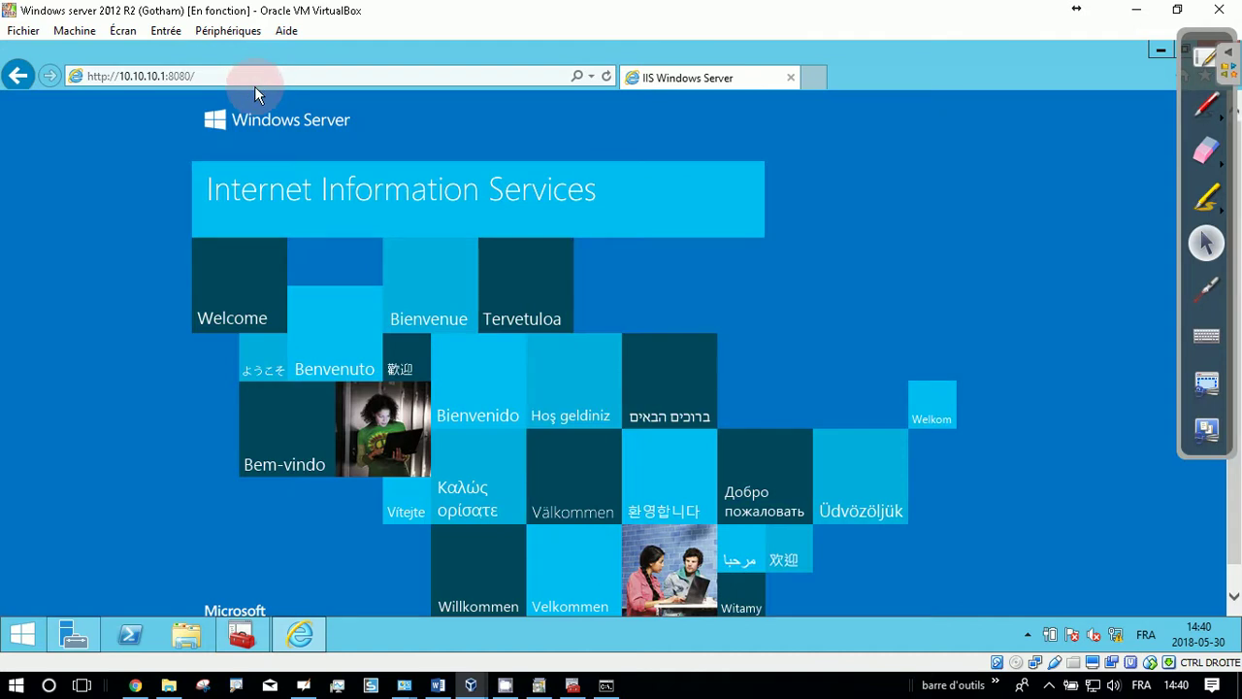
# - Switch to the OpenBoard sketch and draw a tall brick firewall between the client computer and ports 80 and 8080
pyautogui.click(1207, 58)
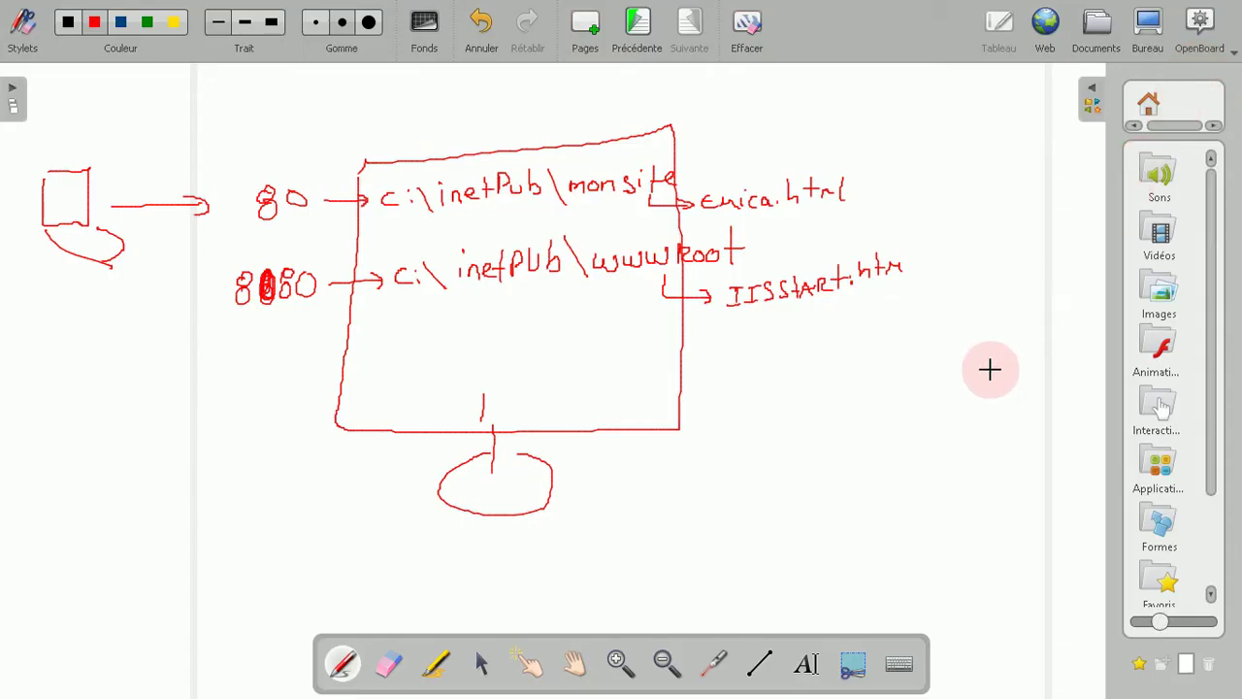
pyautogui.moveTo(203, 231); pyautogui.dragTo(203, 244)
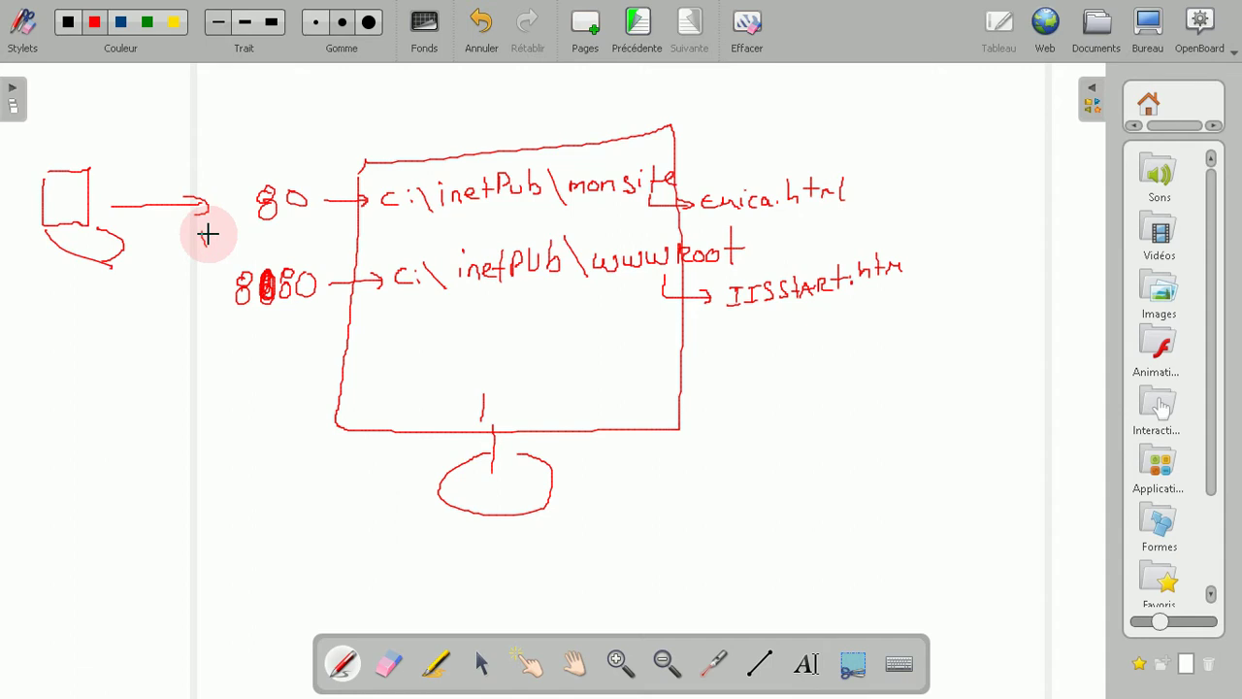
pyautogui.moveTo(171, 119)
pyautogui.mouseDown()
pyautogui.moveTo(203, 421)
pyautogui.moveTo(219, 381)
pyautogui.moveTo(208, 120)
pyautogui.moveTo(178, 141)
pyautogui.moveTo(213, 152)
pyautogui.moveTo(181, 222)
pyautogui.moveTo(217, 327)
pyautogui.moveTo(183, 383)
pyautogui.moveTo(214, 413)
pyautogui.mouseUp()
pyautogui.moveTo(165, 167)
pyautogui.mouseDown()
pyautogui.moveTo(214, 127)
pyautogui.moveTo(183, 148)
pyautogui.moveTo(204, 188)
pyautogui.moveTo(186, 227)
pyautogui.moveTo(198, 222)
pyautogui.moveTo(188, 244)
pyautogui.moveTo(199, 254)
pyautogui.mouseUp()
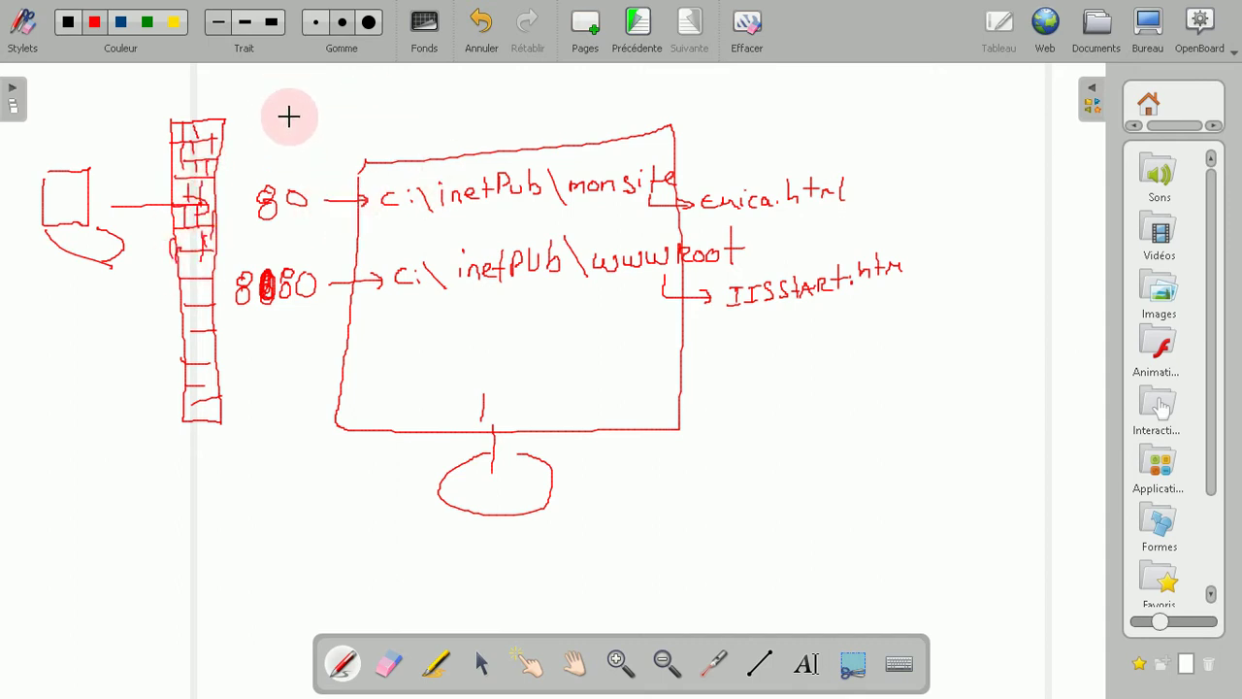
# - Handwrite "IIS" above port 80, beside the firewall in the sketch
pyautogui.moveTo(290, 102); pyautogui.dragTo(290, 137)
pyautogui.moveTo(272, 109)
pyautogui.mouseDown()
pyautogui.moveTo(305, 105)
pyautogui.moveTo(309, 136)
pyautogui.moveTo(342, 103)
pyautogui.mouseUp()
pyautogui.moveTo(327, 105); pyautogui.dragTo(327, 138)
pyautogui.moveTo(313, 140); pyautogui.dragTo(350, 135)
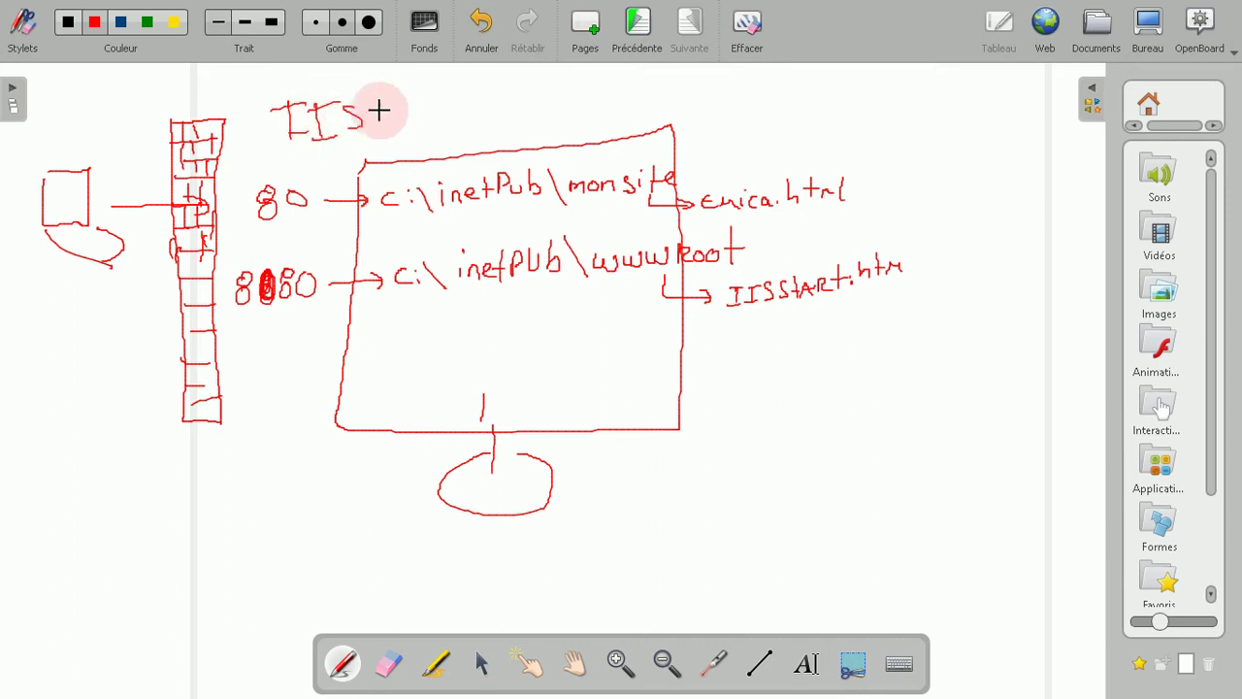
# - Revisit the earlier sketch pages, then draw a curved arrow from inside the server to its 8080 wwwroot path
pyautogui.click(638, 28)
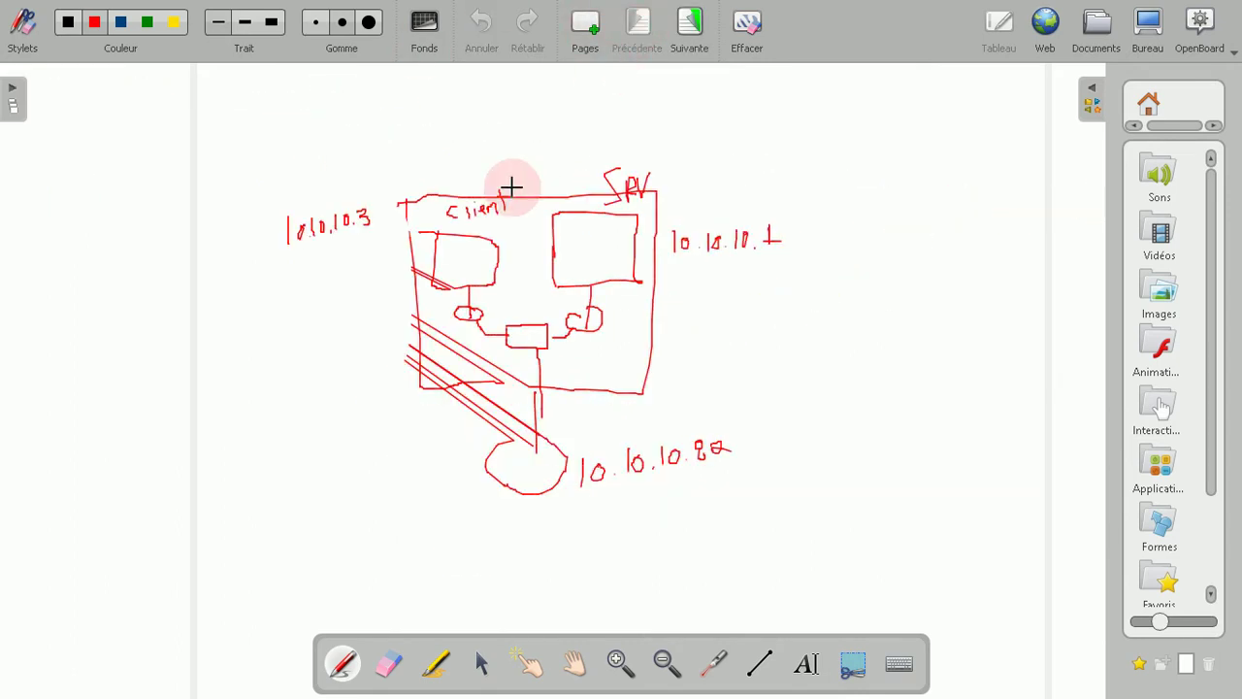
pyautogui.click(689, 27)
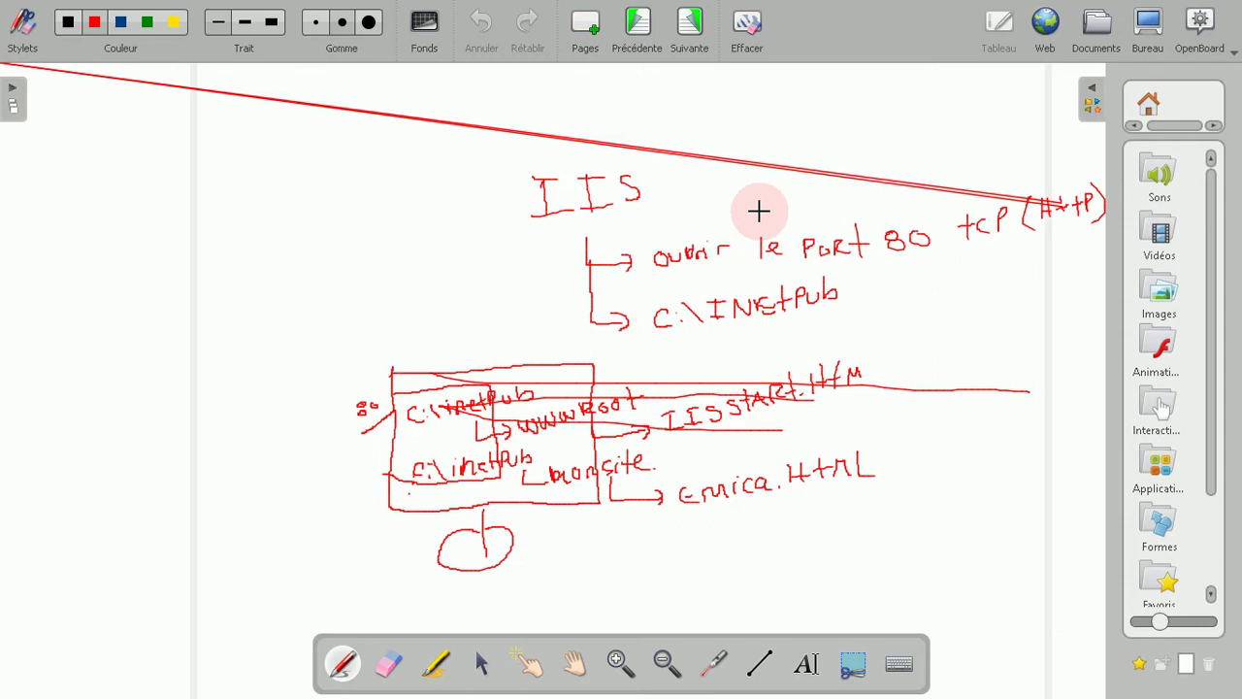
pyautogui.moveTo(763, 207); pyautogui.dragTo(791, 171)
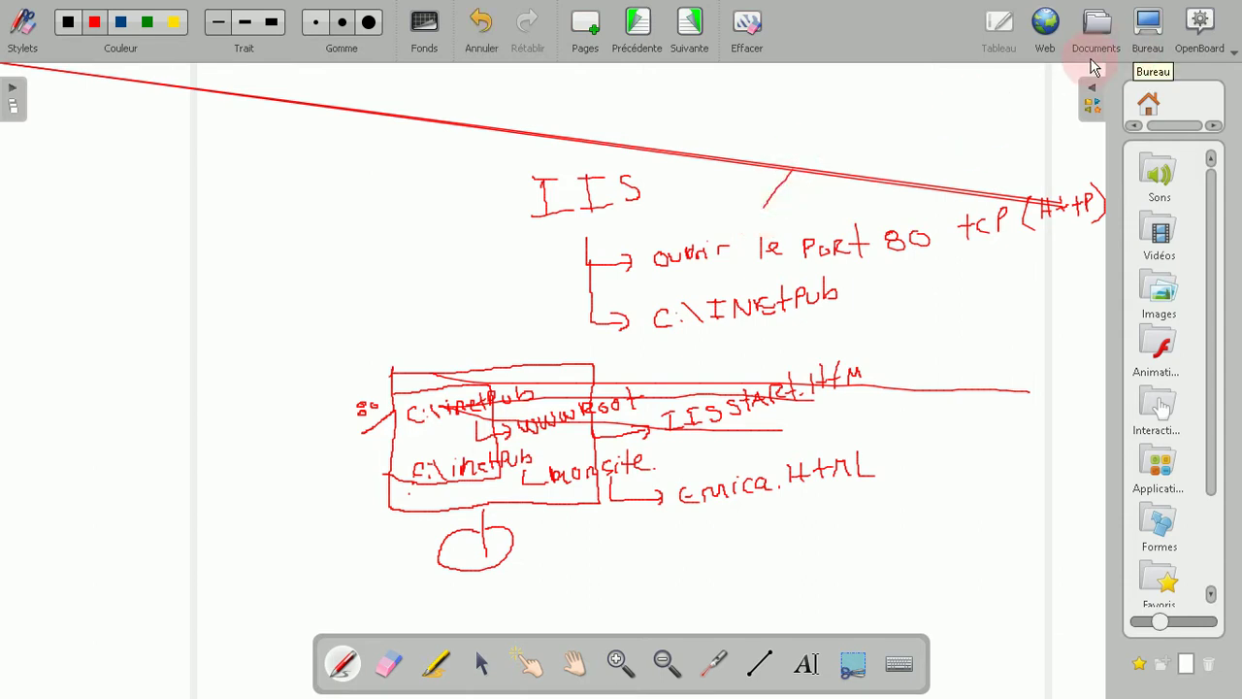
pyautogui.click(690, 24)
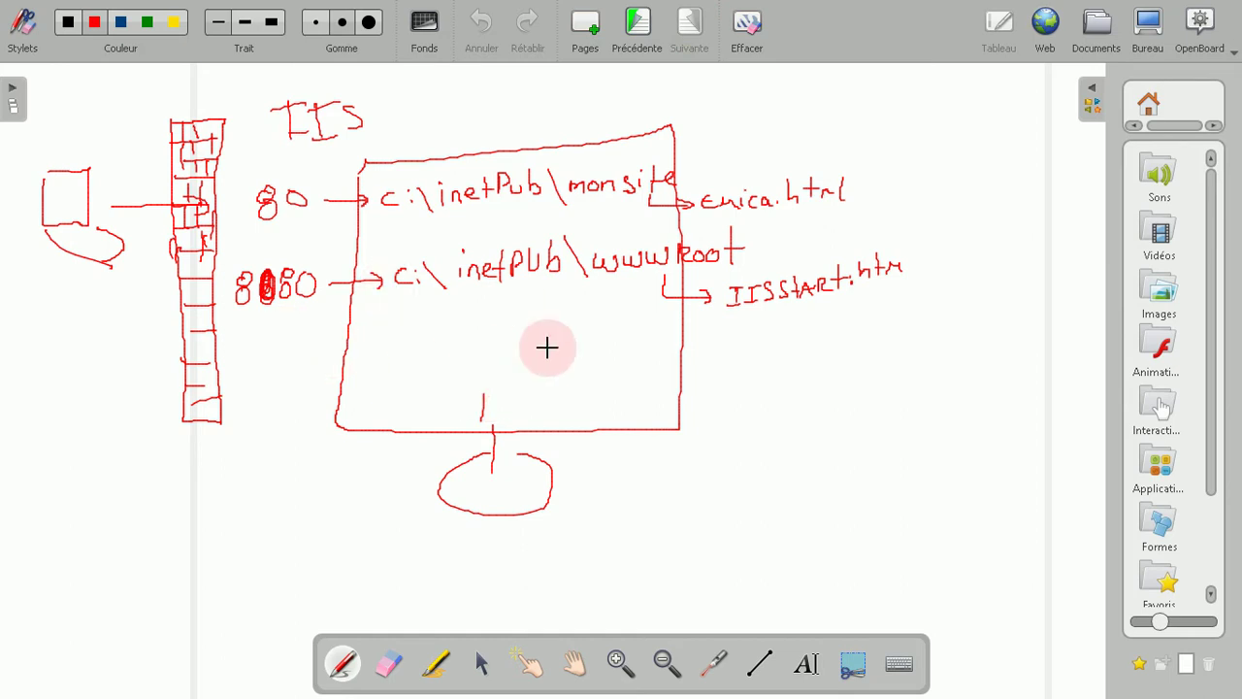
pyautogui.moveTo(396, 383)
pyautogui.mouseDown()
pyautogui.moveTo(364, 374)
pyautogui.moveTo(343, 299)
pyautogui.moveTo(356, 279)
pyautogui.moveTo(381, 283)
pyautogui.mouseUp()
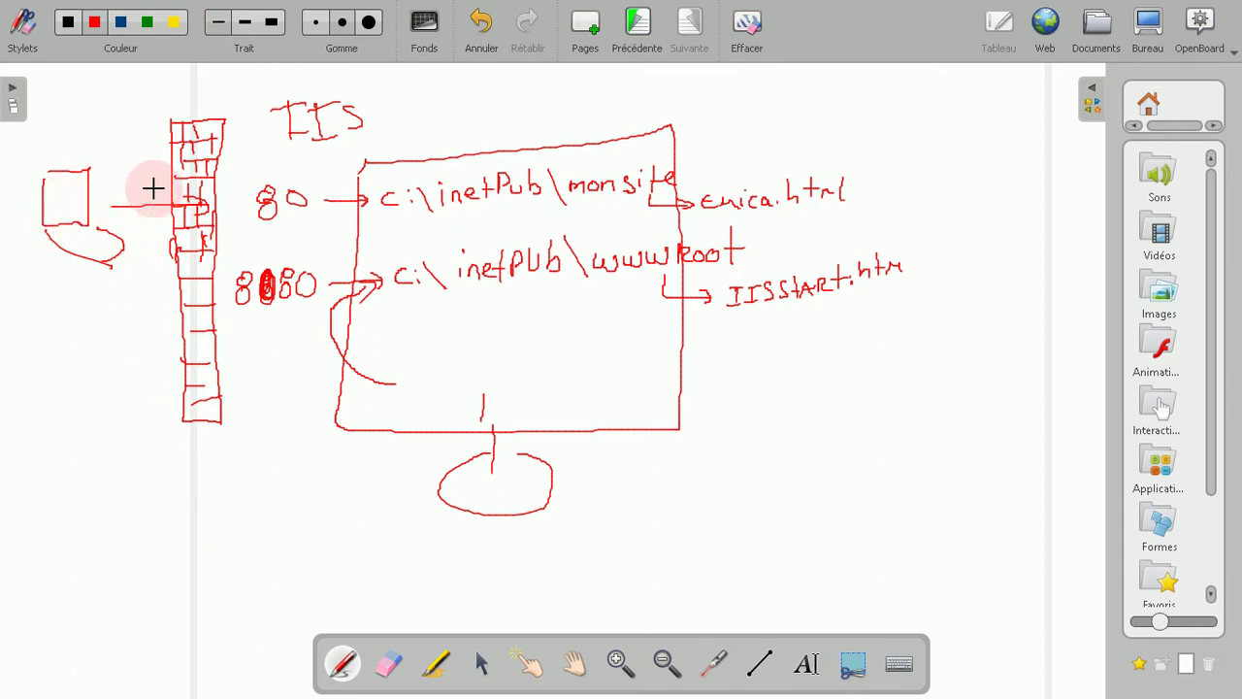
# - Return to the Windows Server machine, minimize the browser and the IIS console, and launch Control Panel with the control command
pyautogui.click(1165, 26)
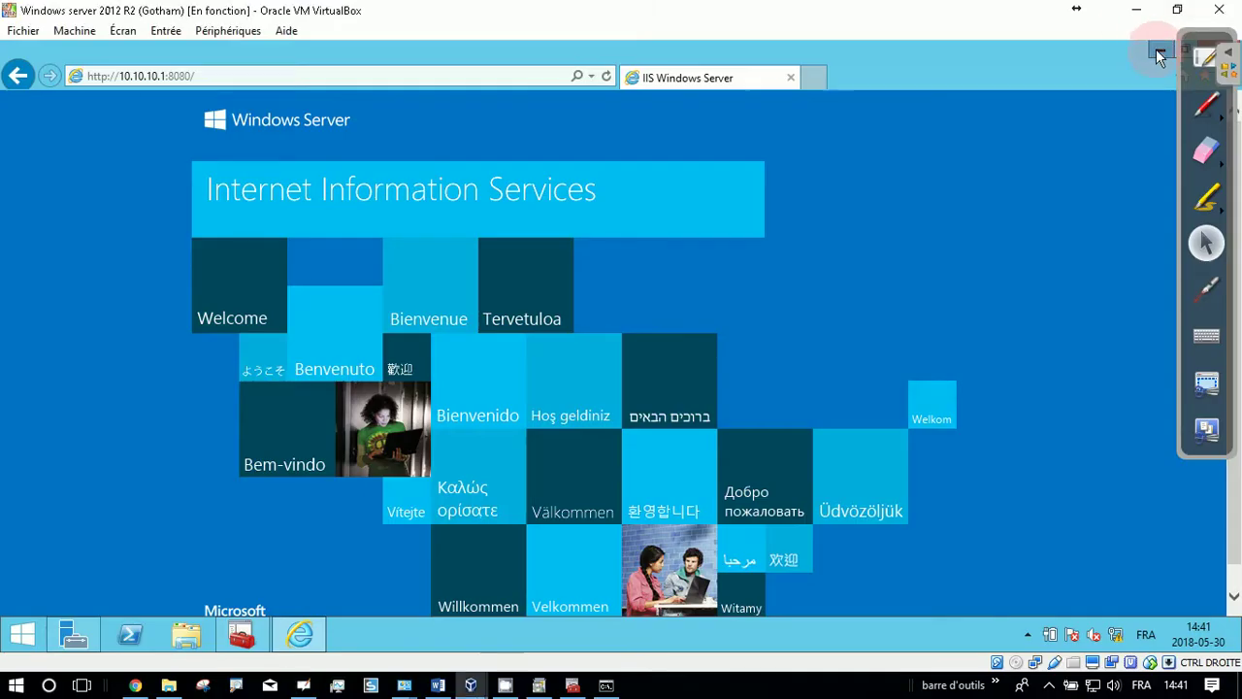
pyautogui.click(1131, 19)
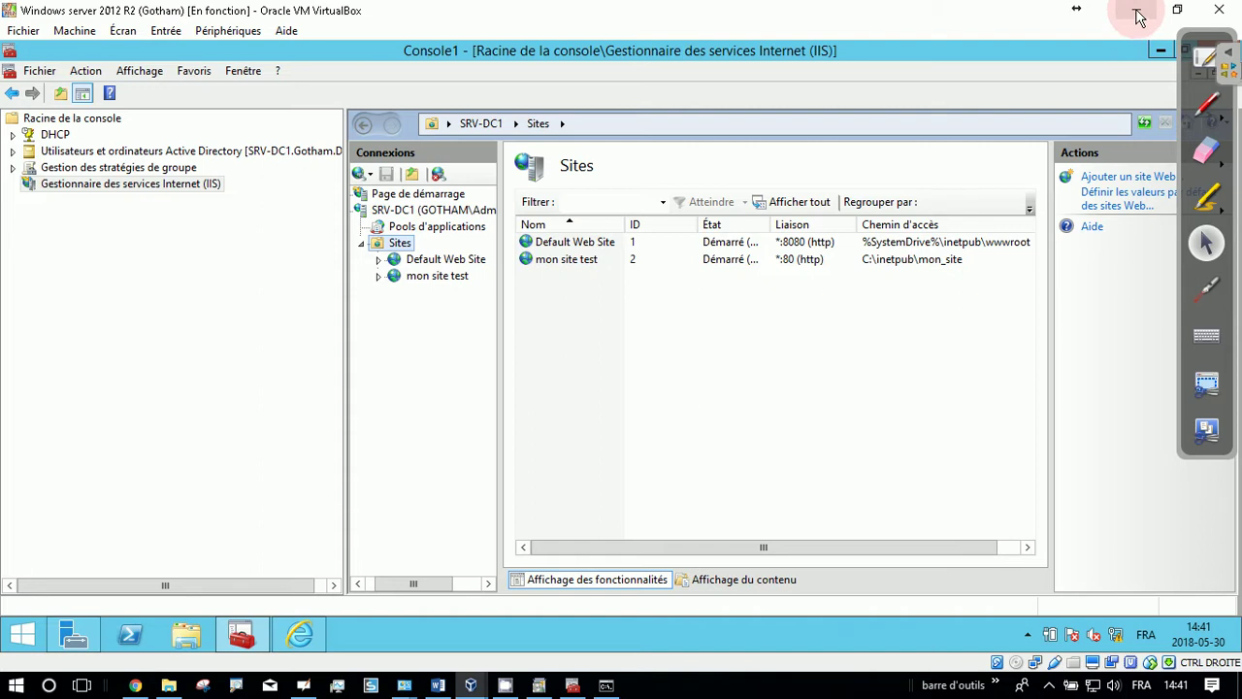
pyautogui.click(1161, 50)
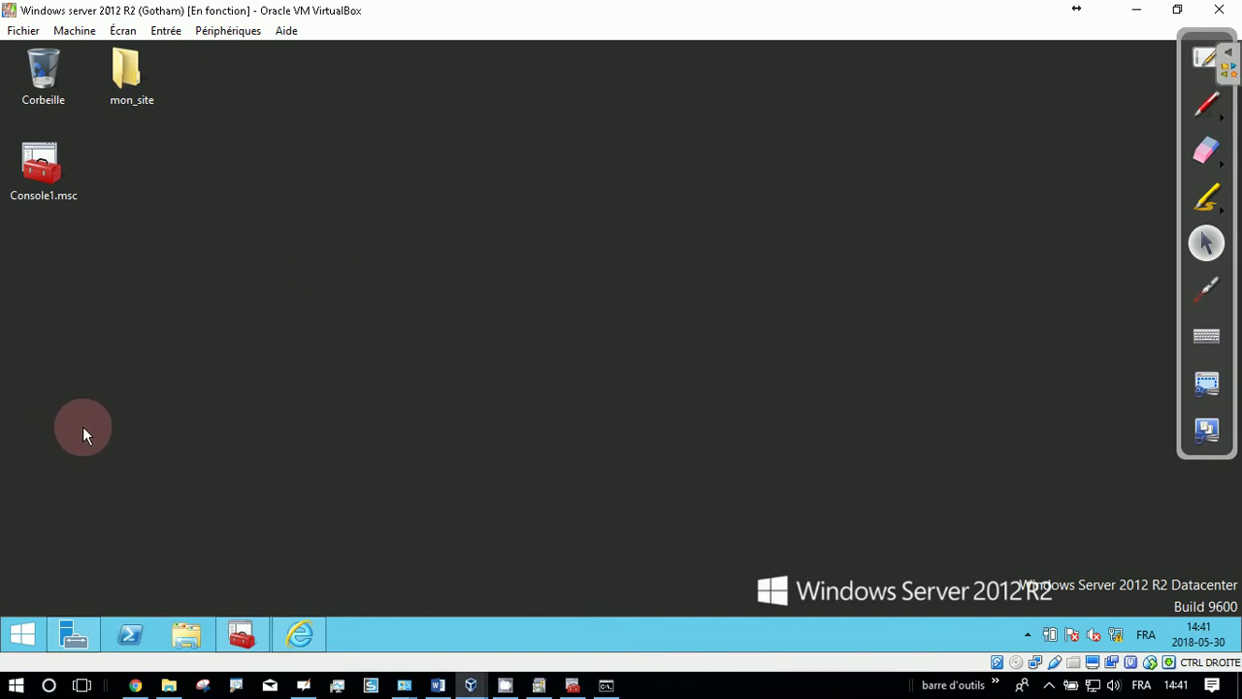
pyautogui.press('super+r')
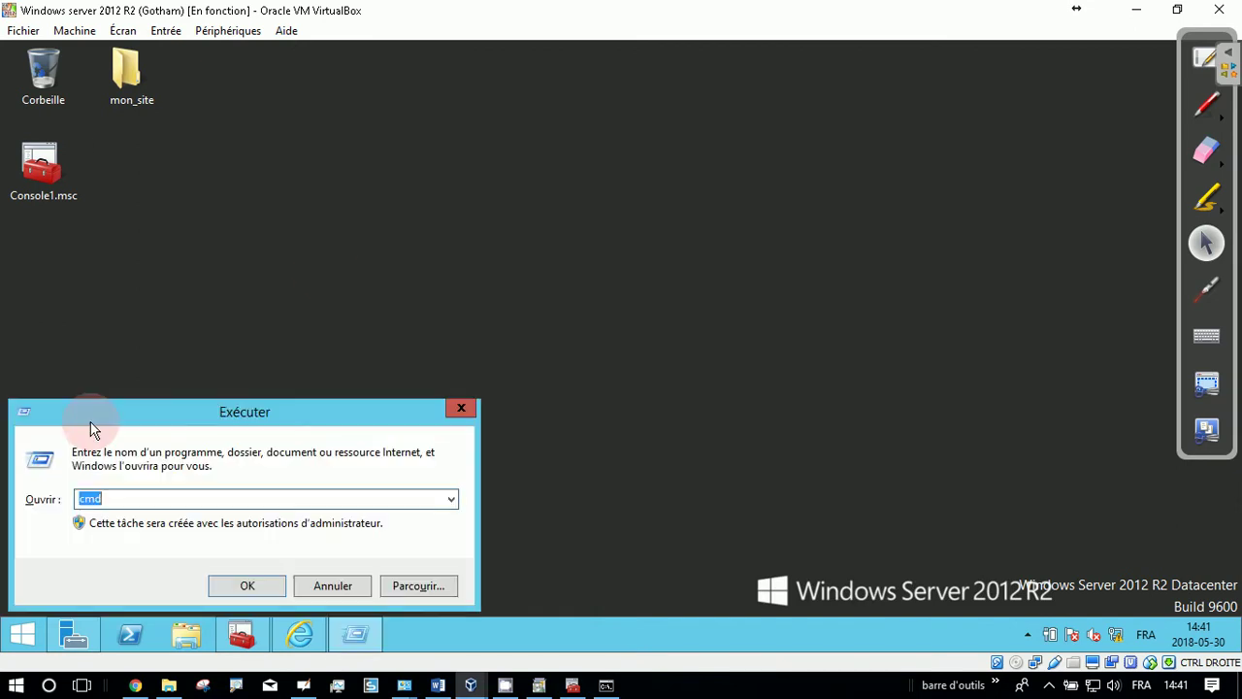
pyautogui.write('control')
pyautogui.press('Return')
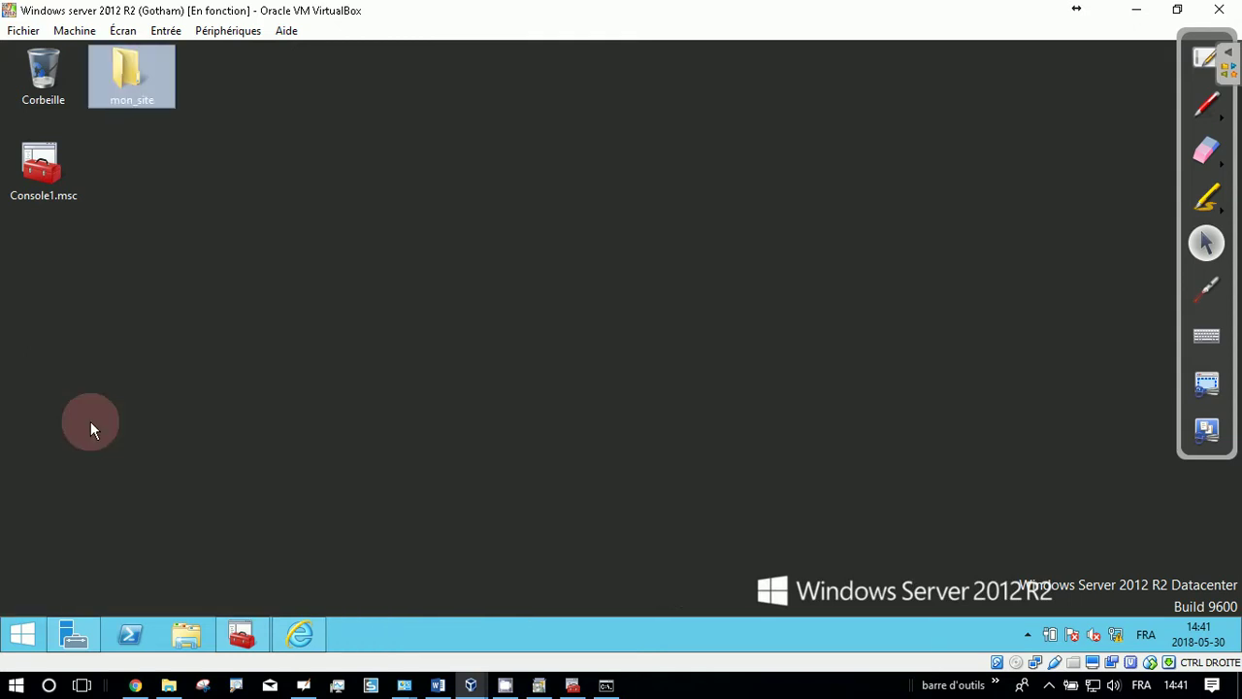
# - Open the advanced settings of Pare-feu Windows and display the inbound rules (Règles de trafic entrant)
pyautogui.click(854, 511)
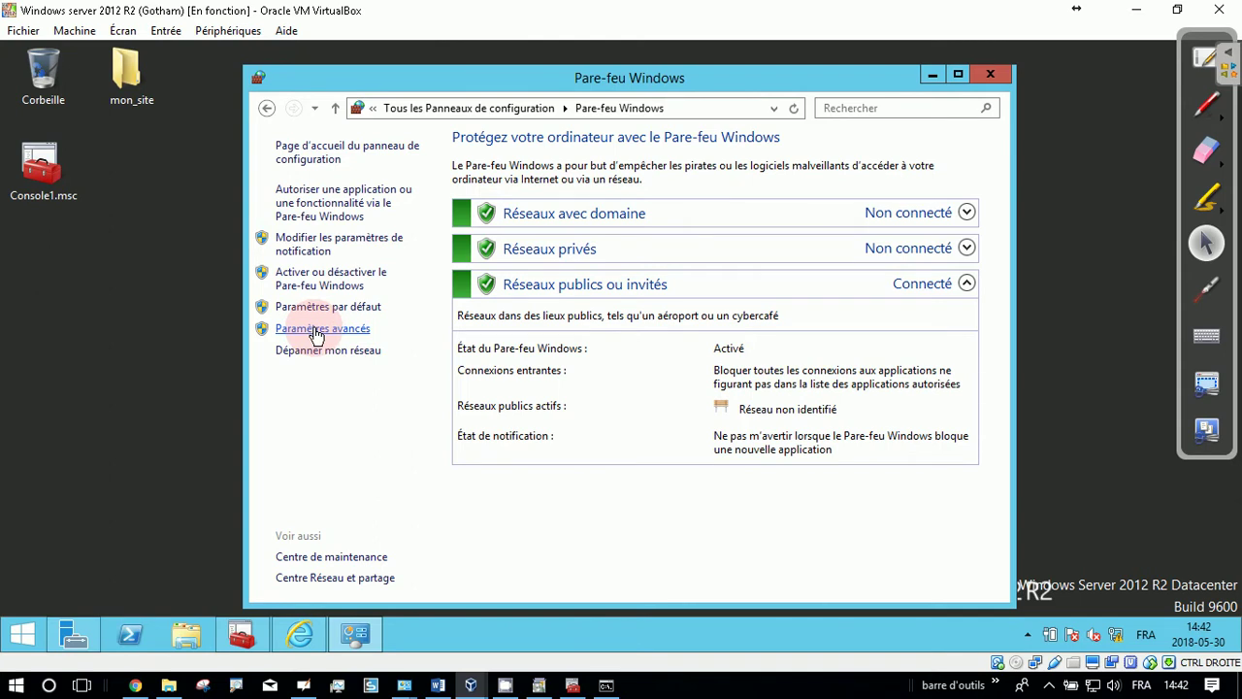
pyautogui.click(316, 331)
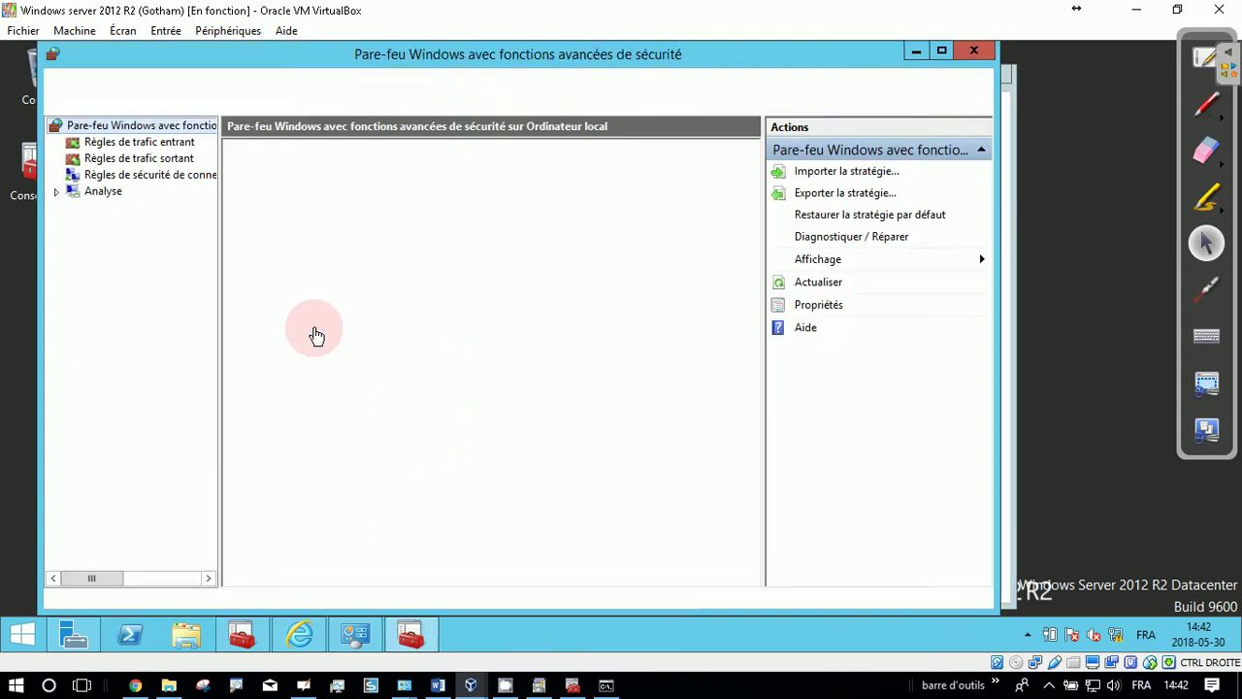
pyautogui.click(157, 145)
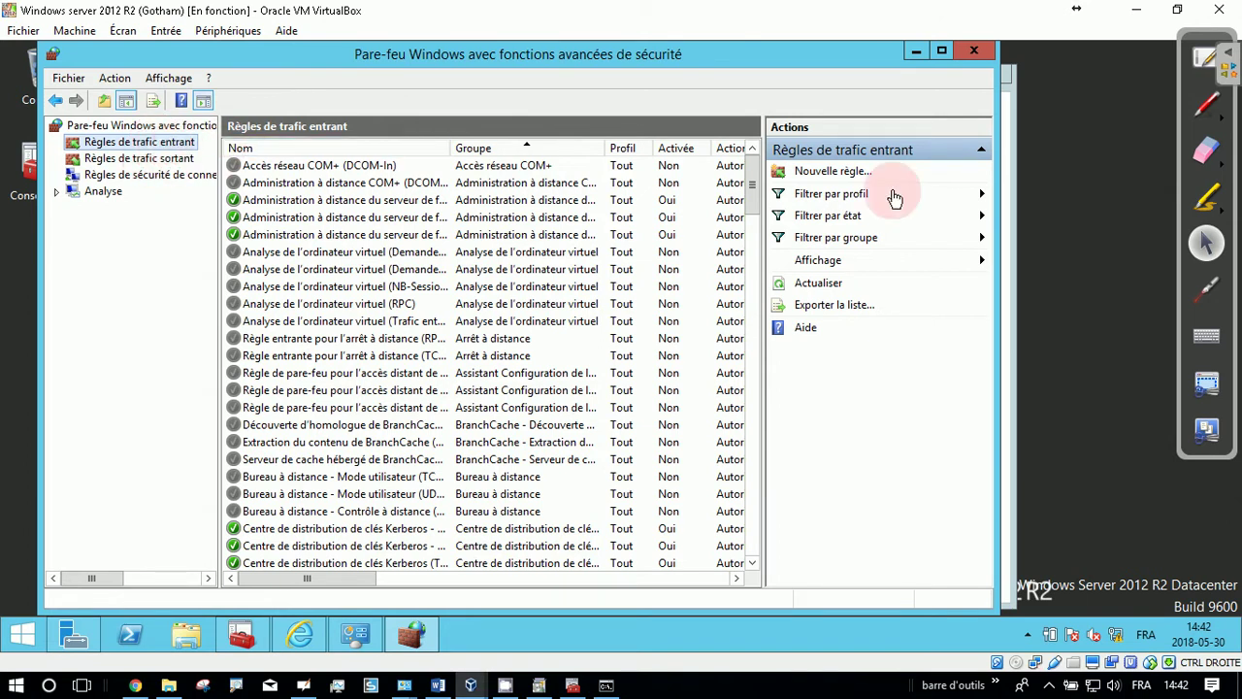
# - Start a new inbound rule of type Port that applies to TCP on the specific local port 8080
pyautogui.click(835, 171)
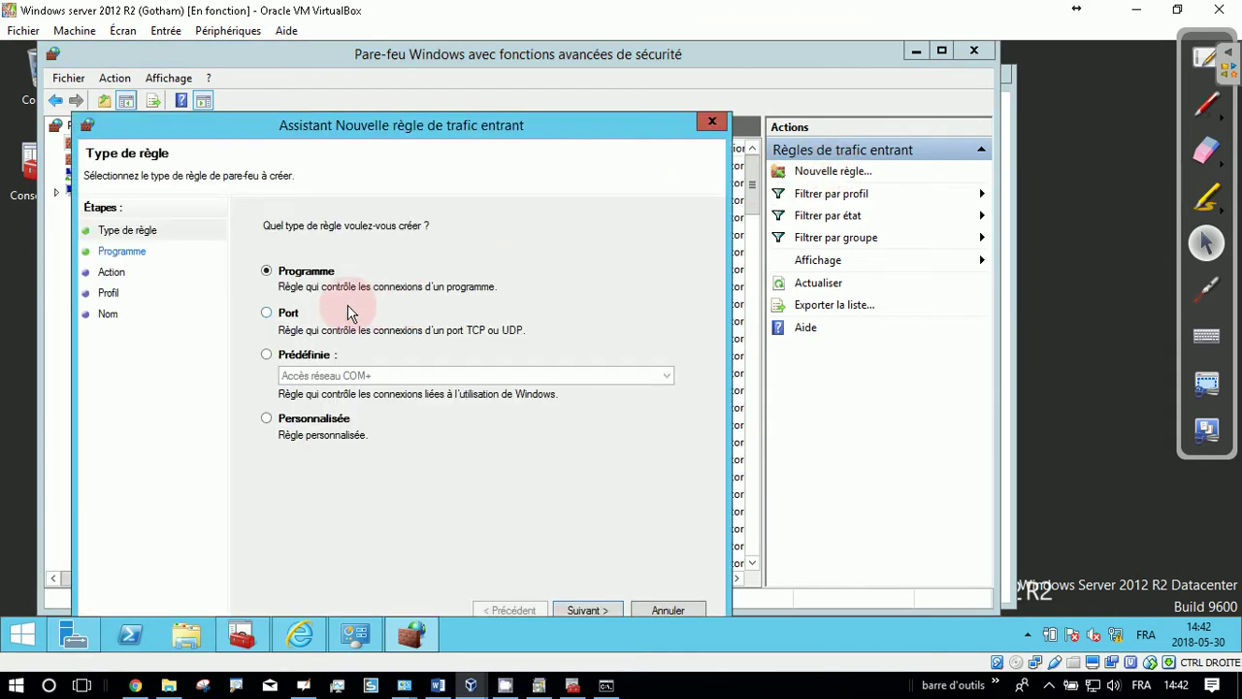
pyautogui.click(285, 315)
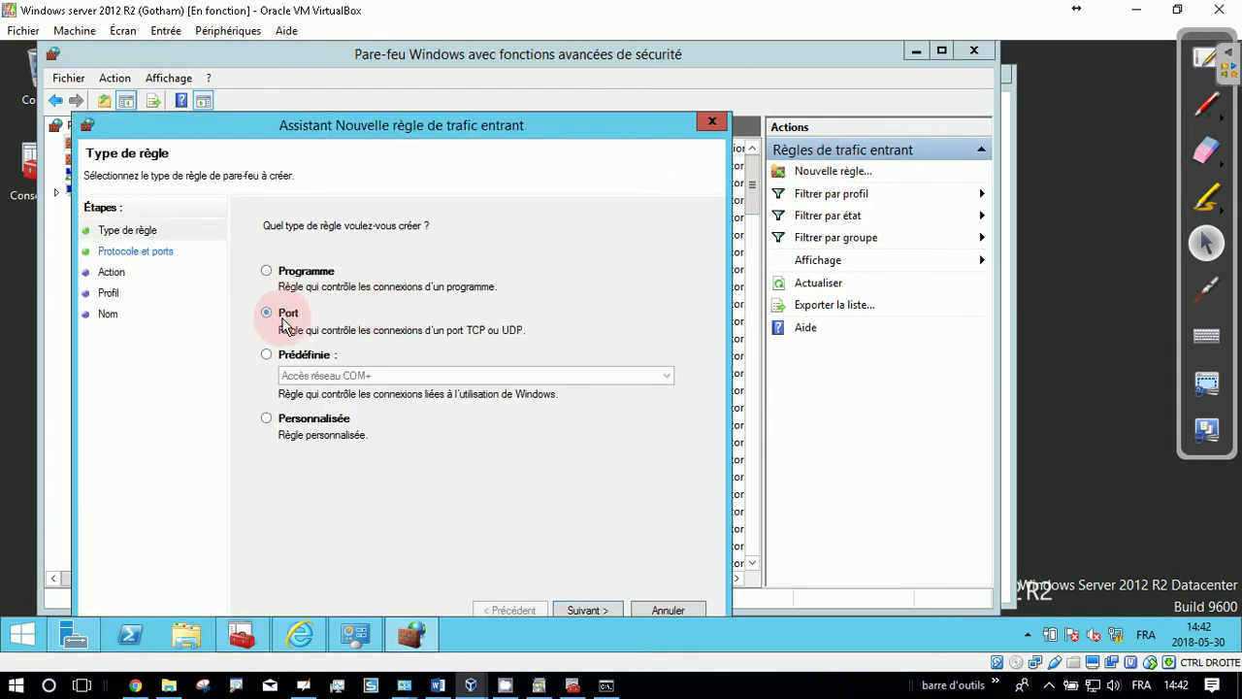
pyautogui.click(588, 608)
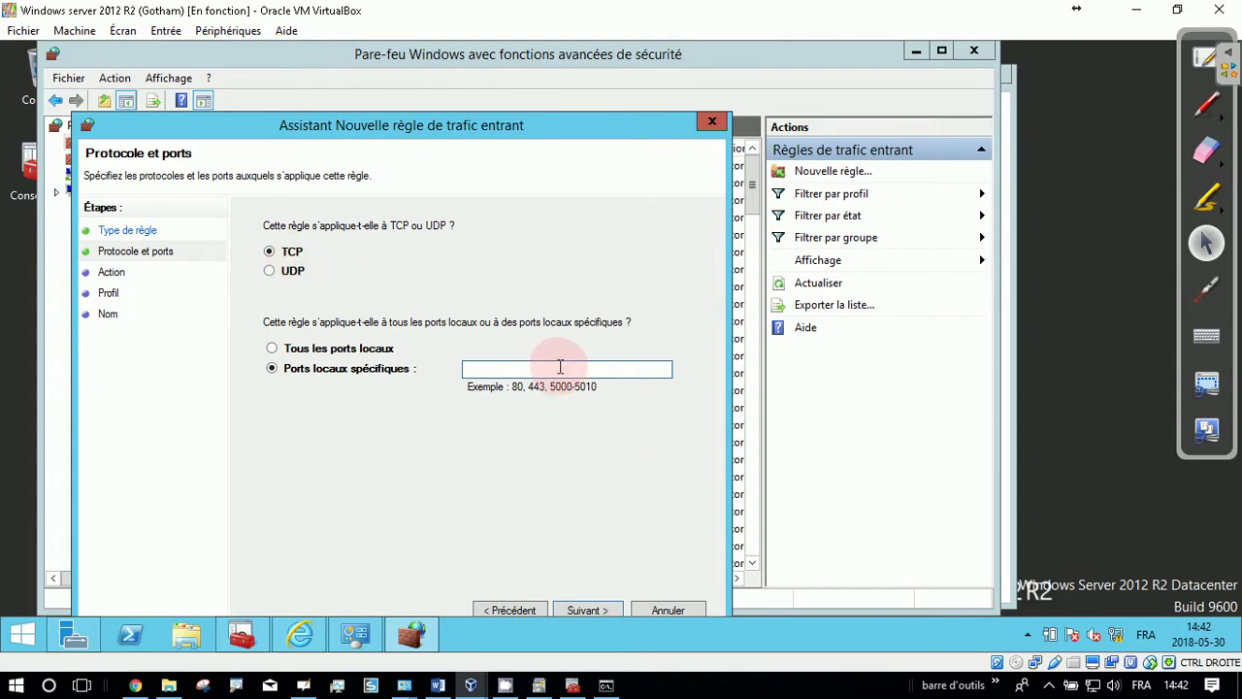
pyautogui.write('8080')
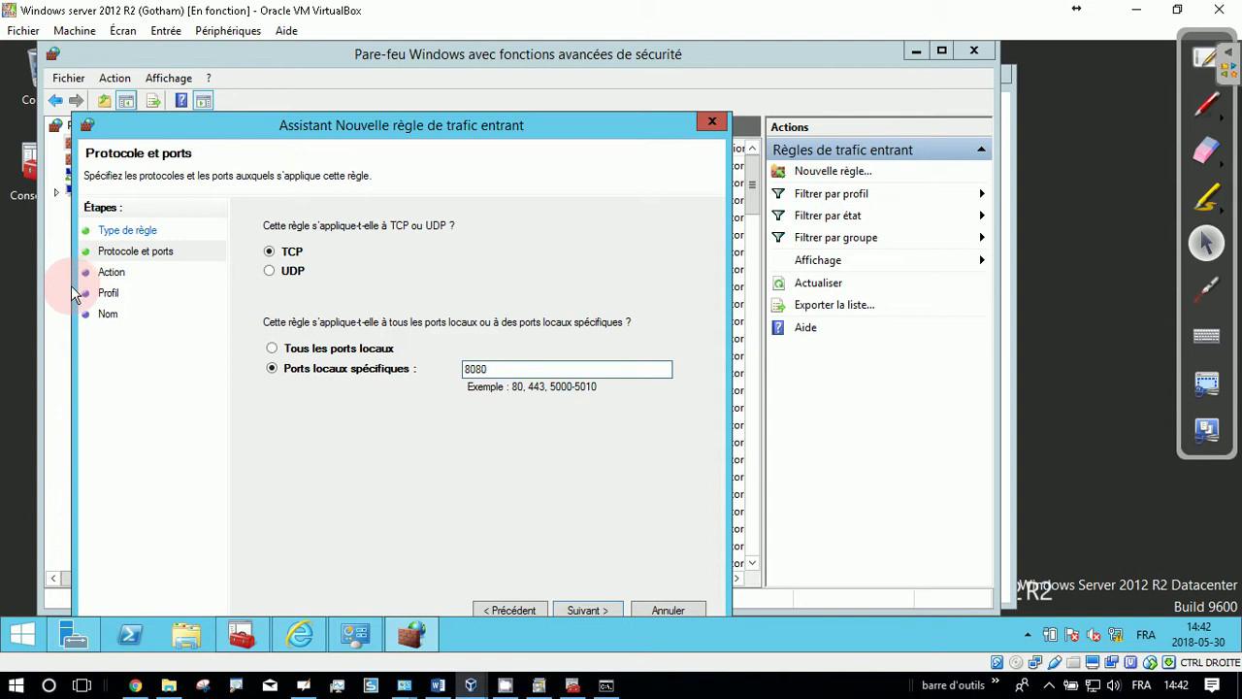
pyautogui.click(586, 610)
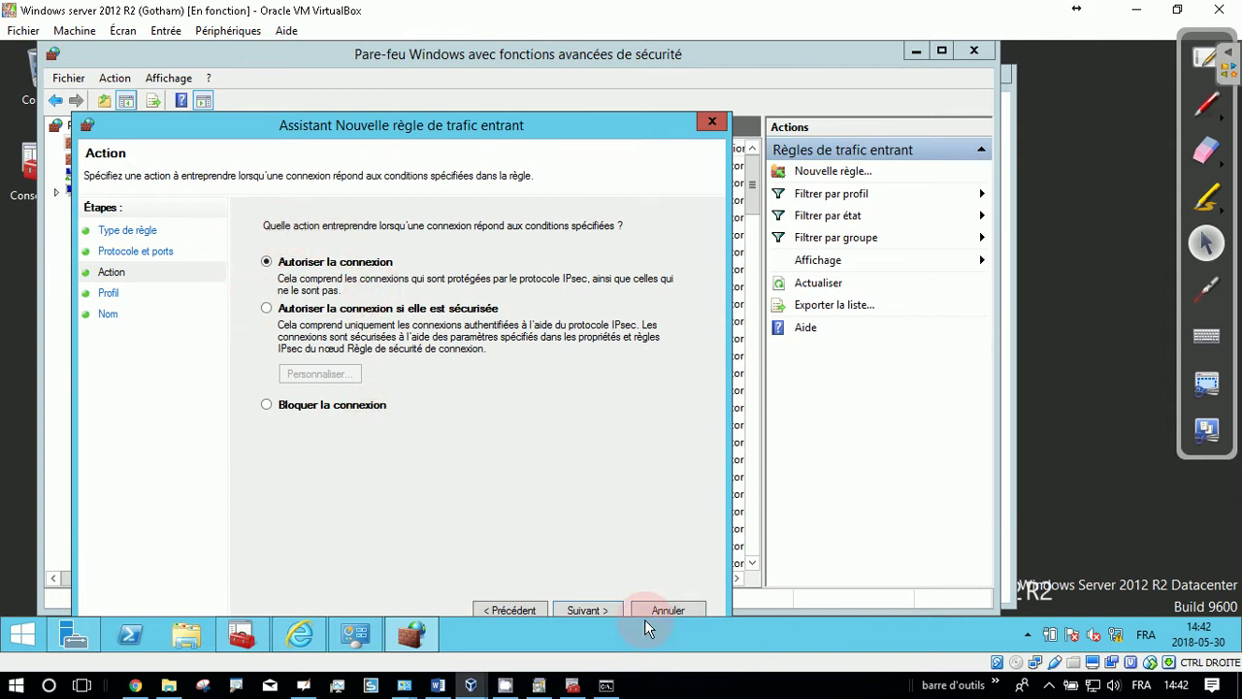
# - Allow the connection for the Domaine, Privé and Public profiles and finish the rule with the name "IIS 8080 sur c:\inetpub\wwwroot"
pyautogui.click(586, 610)
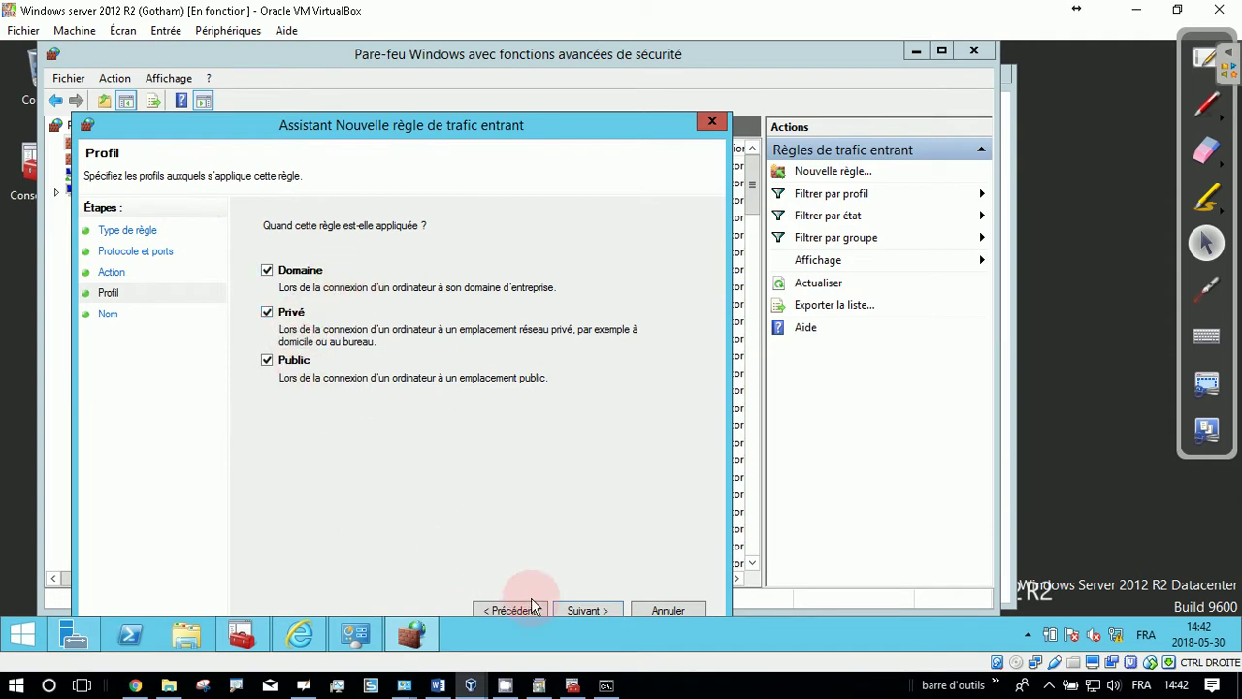
pyautogui.click(594, 609)
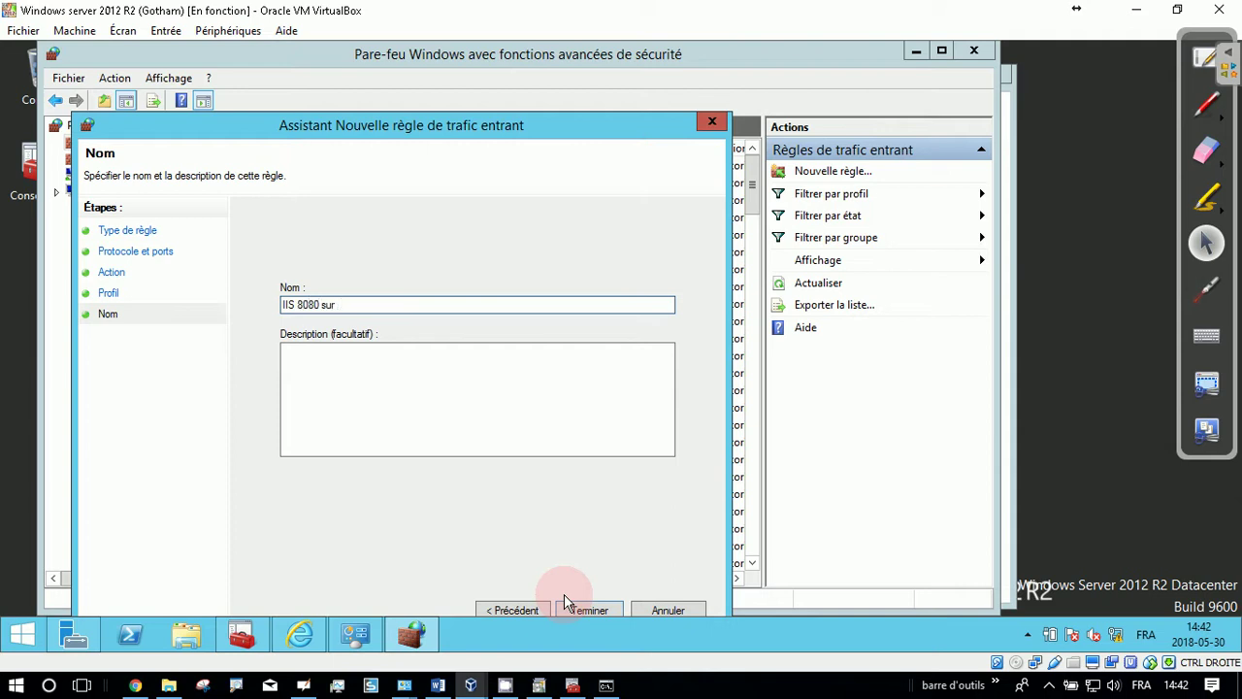
pyautogui.write('sur')
pyautogui.write('c:\\inetpub\\wwwroot')
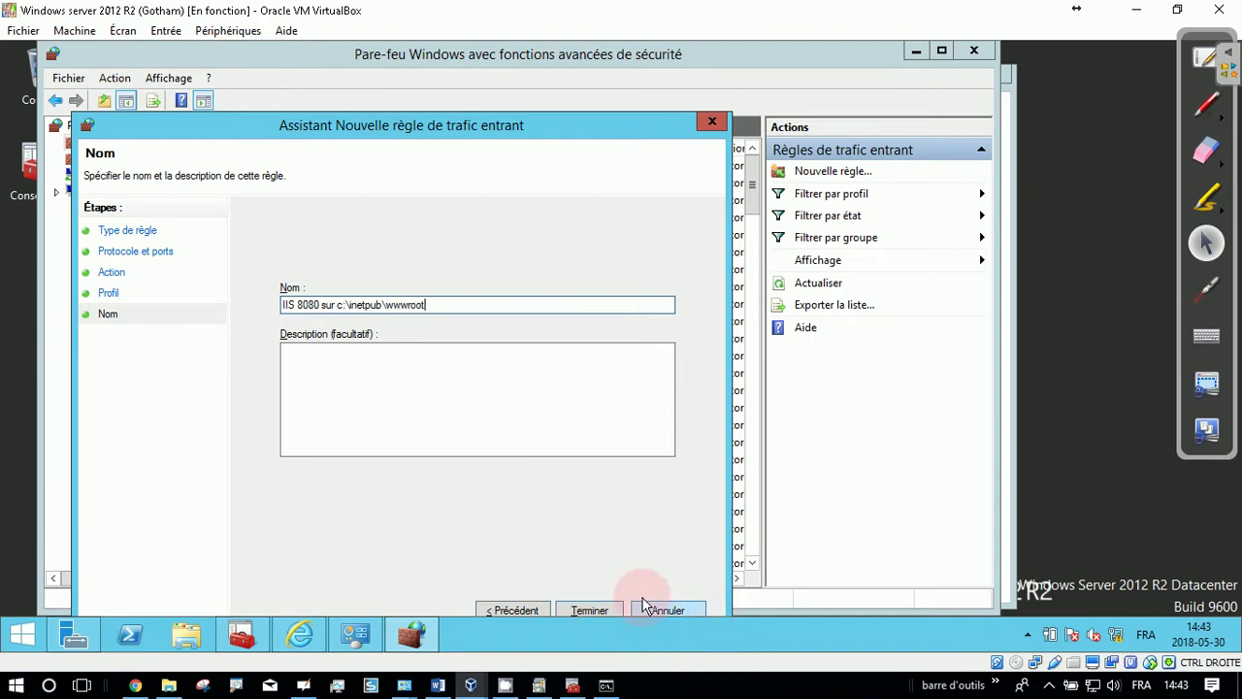
pyautogui.click(599, 612)
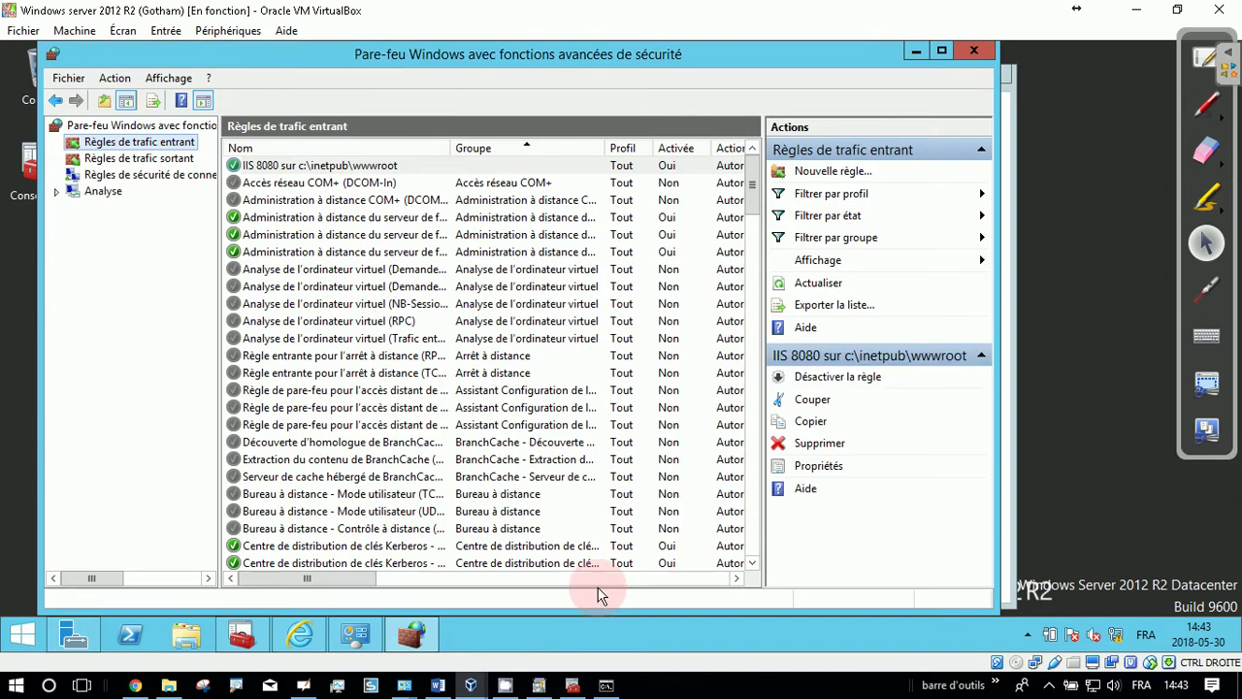
# - Minimize the advanced firewall console and the server machine, and switch to the Windows 7 virtual machine
pyautogui.click(915, 51)
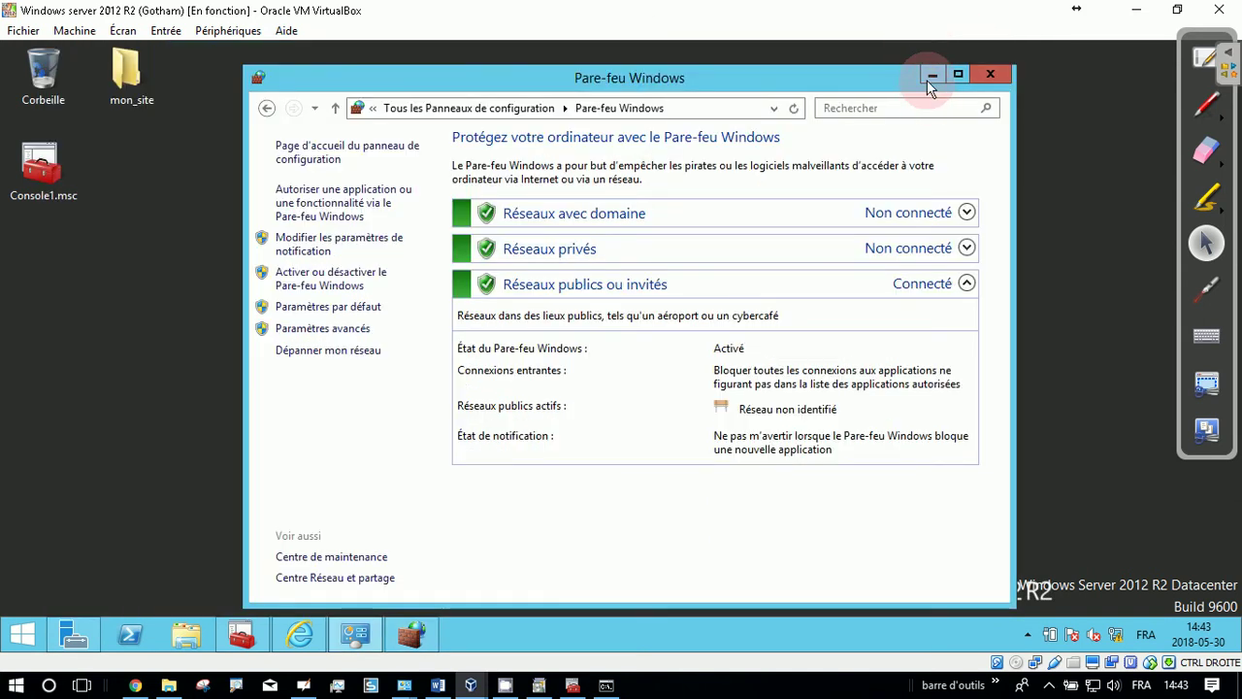
pyautogui.click(1149, 14)
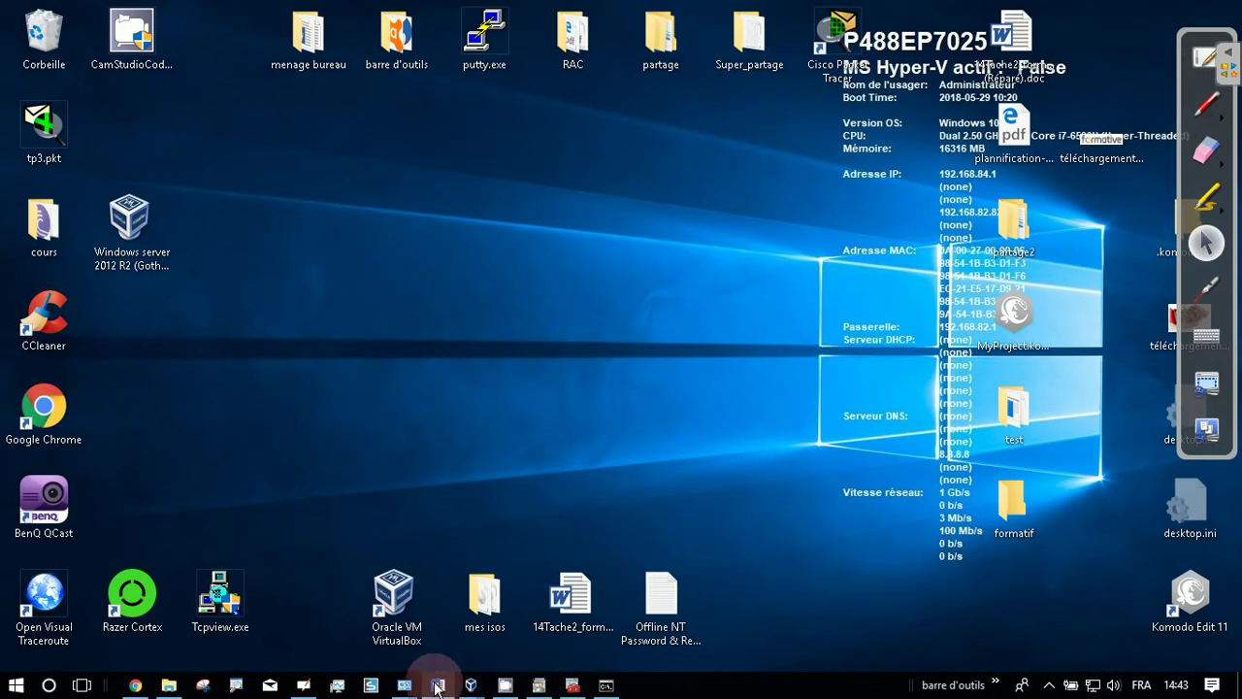
pyautogui.moveTo(471, 686)
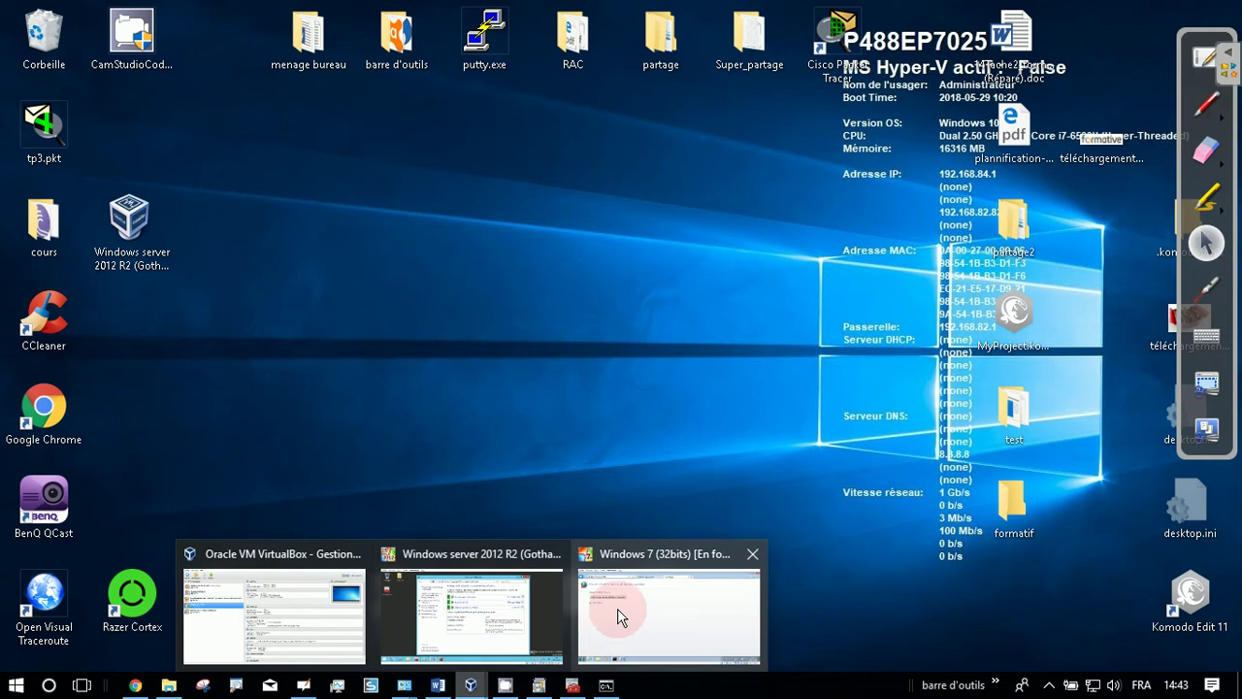
pyautogui.click(693, 611)
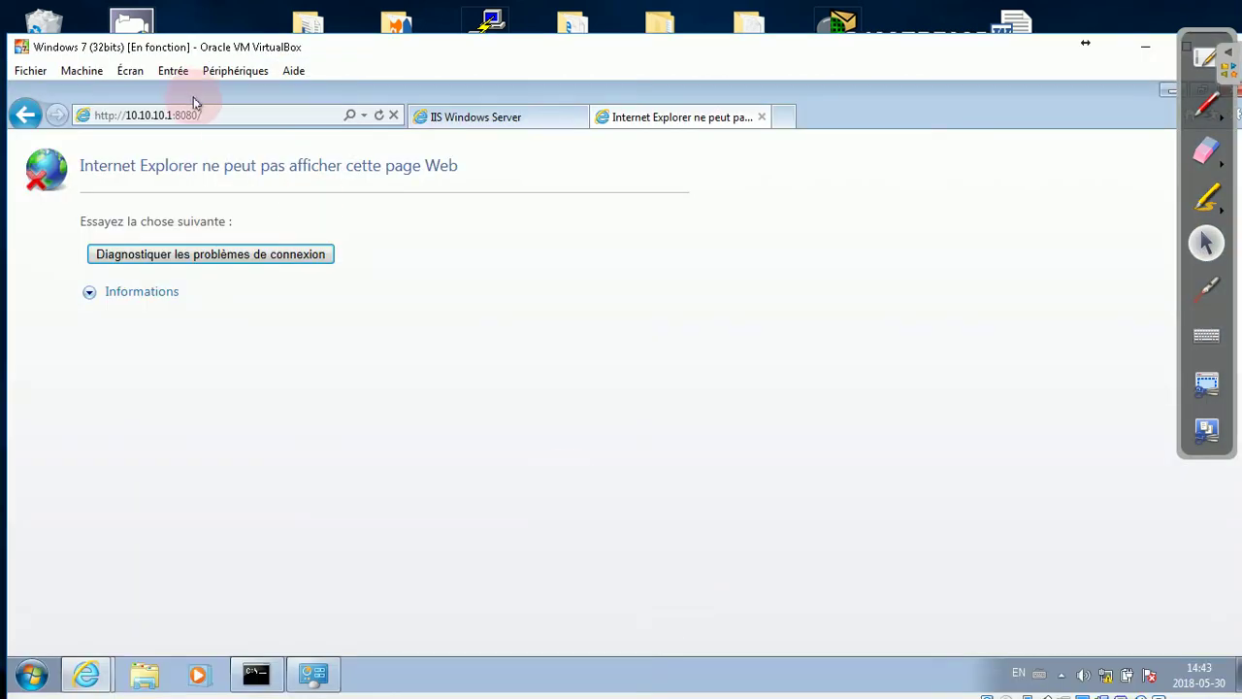
pyautogui.click(227, 116)
pyautogui.click(239, 115)
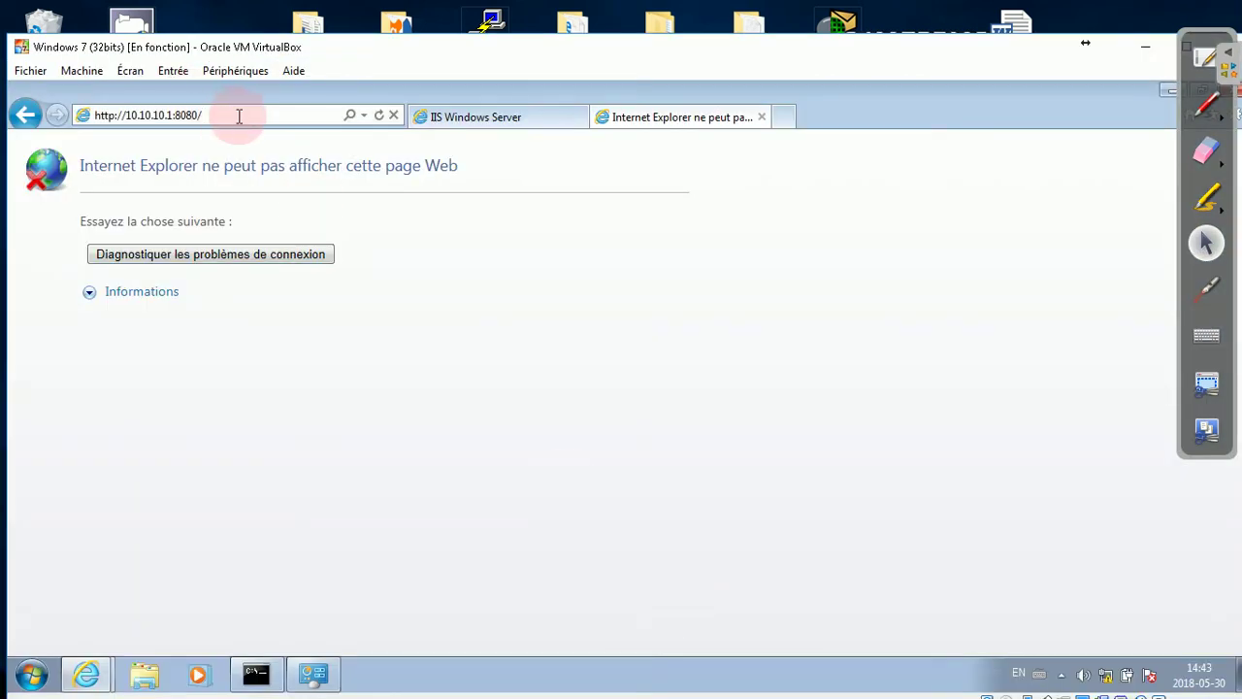
pyautogui.press('Return')
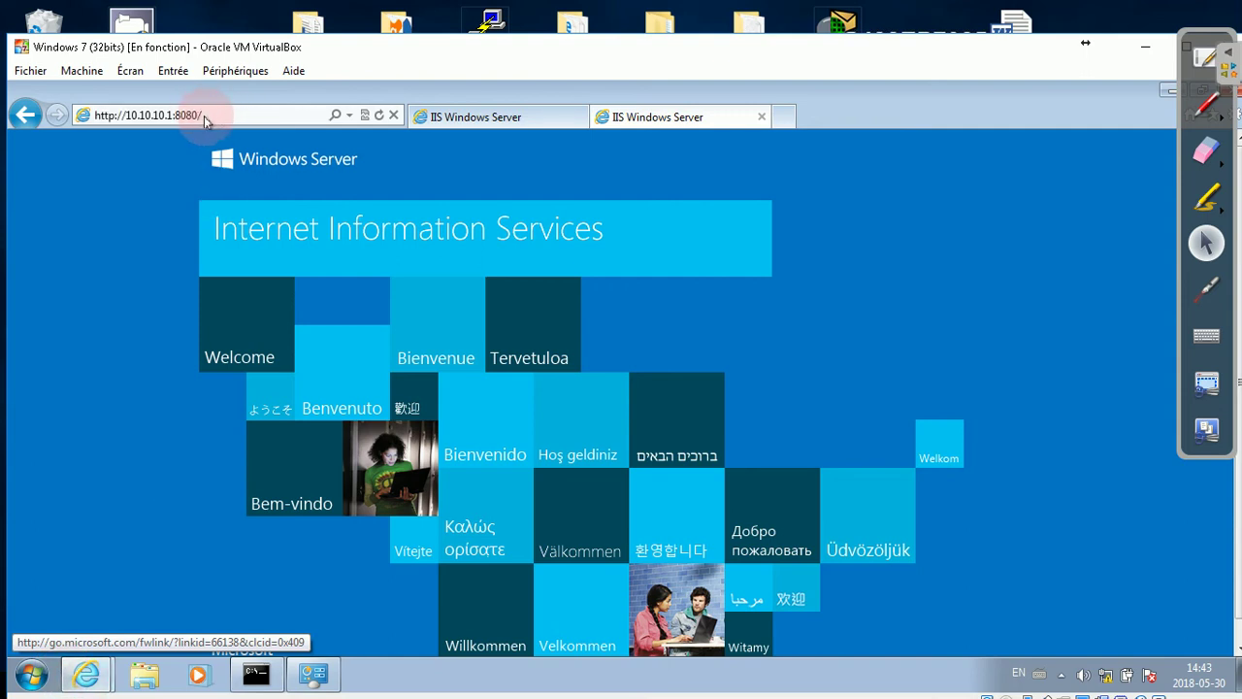
pyautogui.click(210, 118)
pyautogui.click(211, 117)
pyautogui.press('BackSpace')
pyautogui.press('BackSpace')
pyautogui.press('BackSpace')
pyautogui.press('BackSpace')
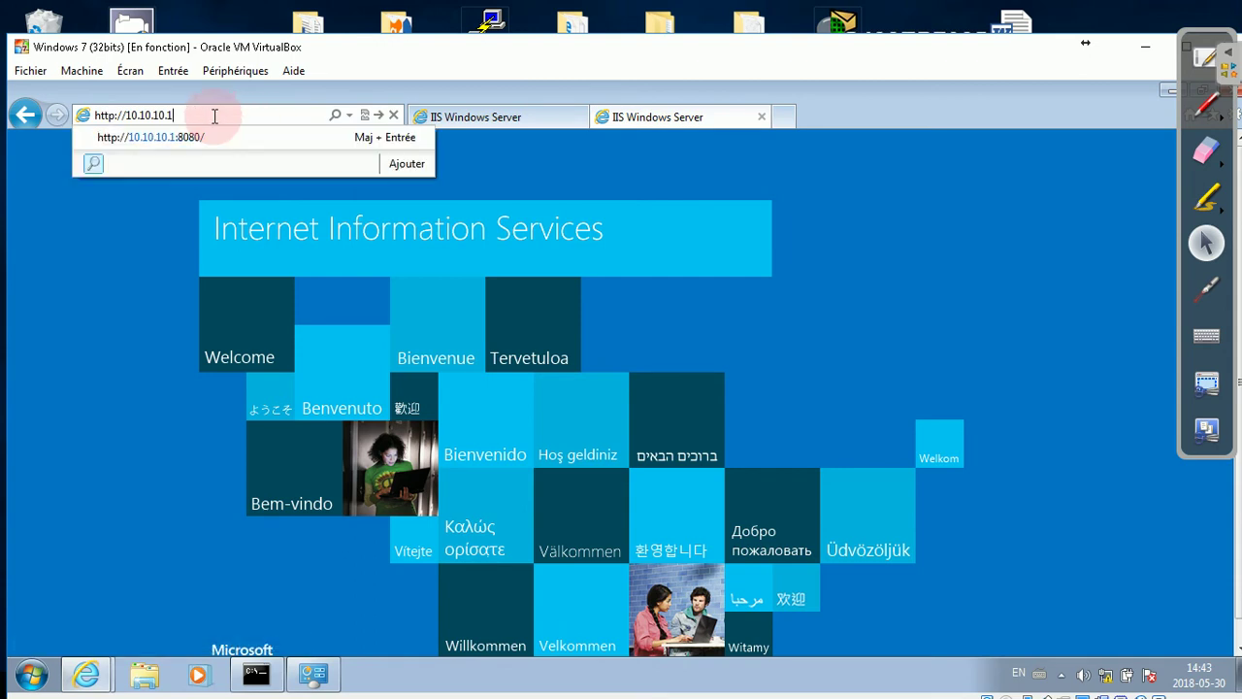
pyautogui.press('Return')
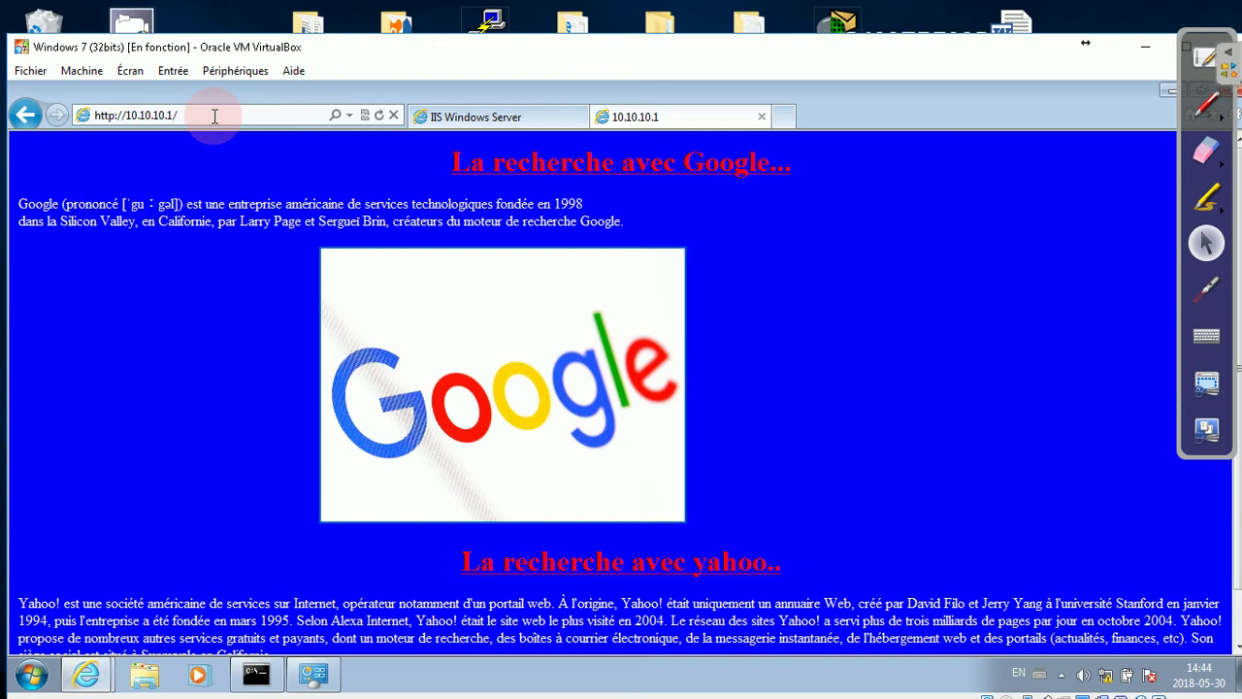
pyautogui.click(140, 193)
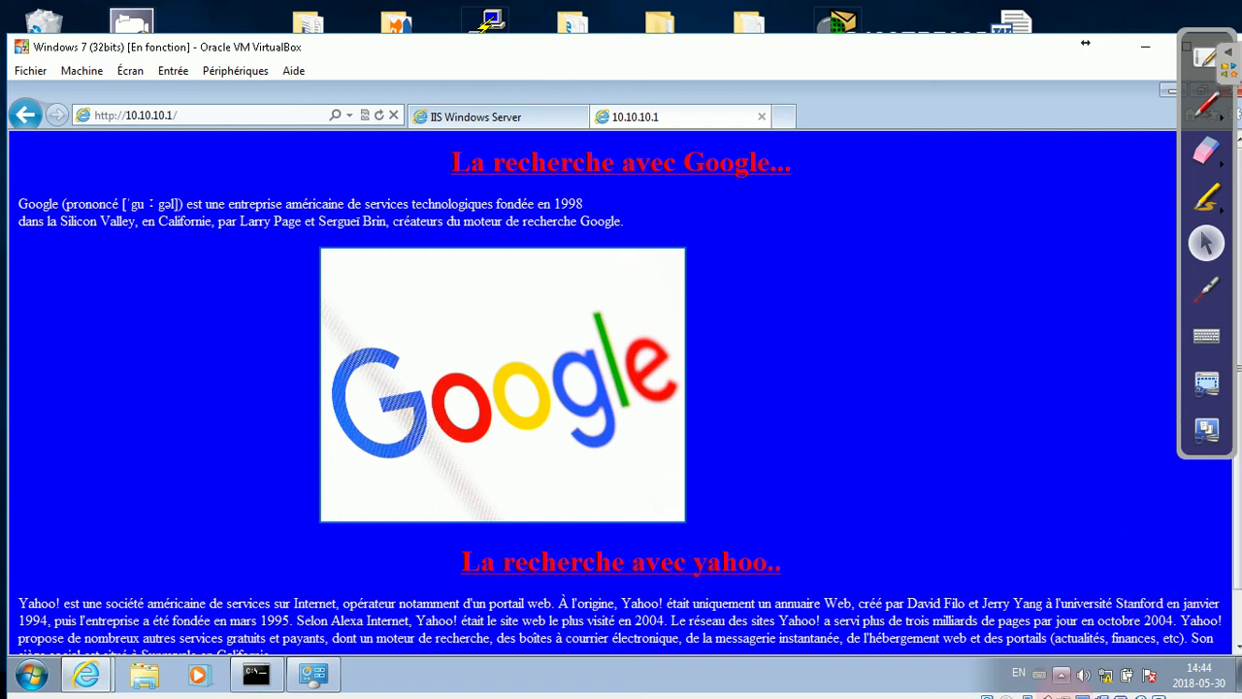
pyautogui.click(1061, 677)
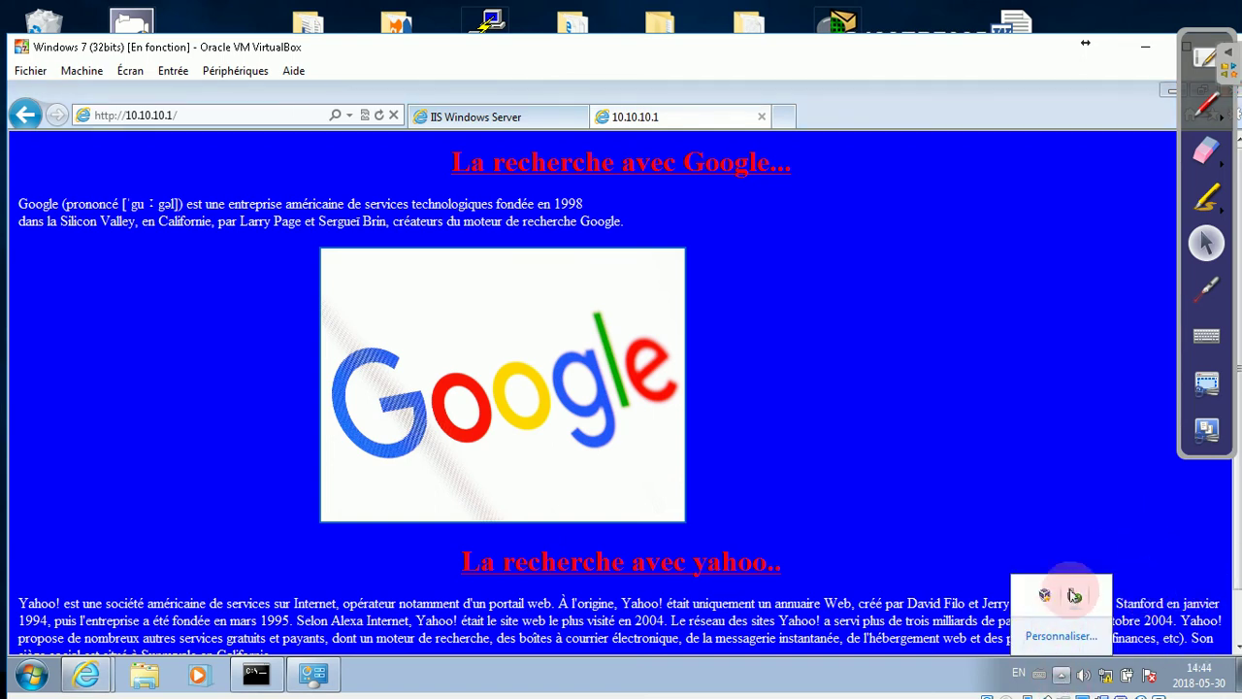
pyautogui.click(1143, 47)
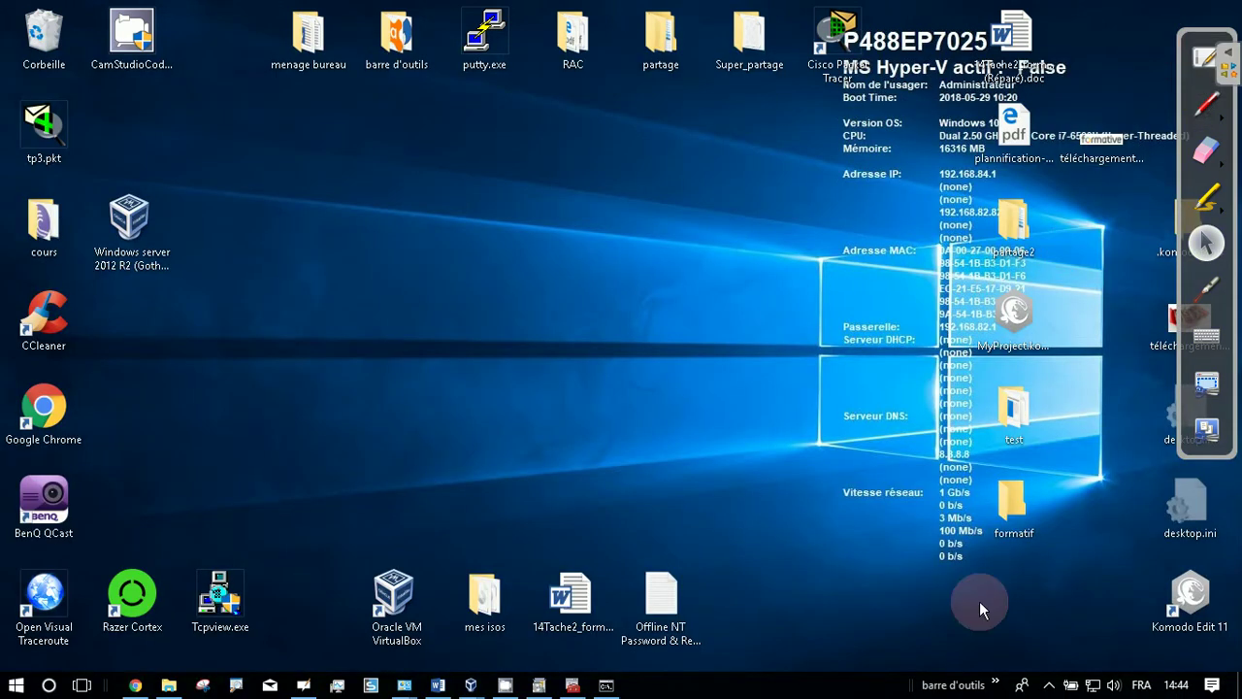
pyautogui.rightClick(505, 686)
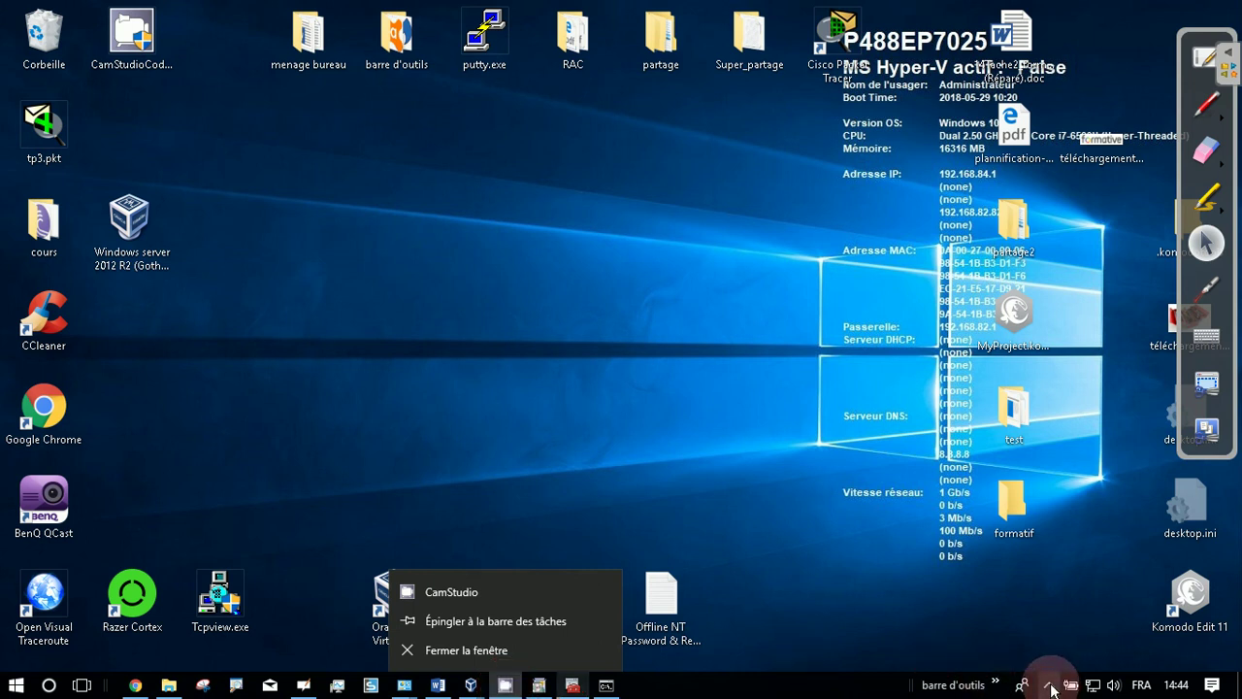